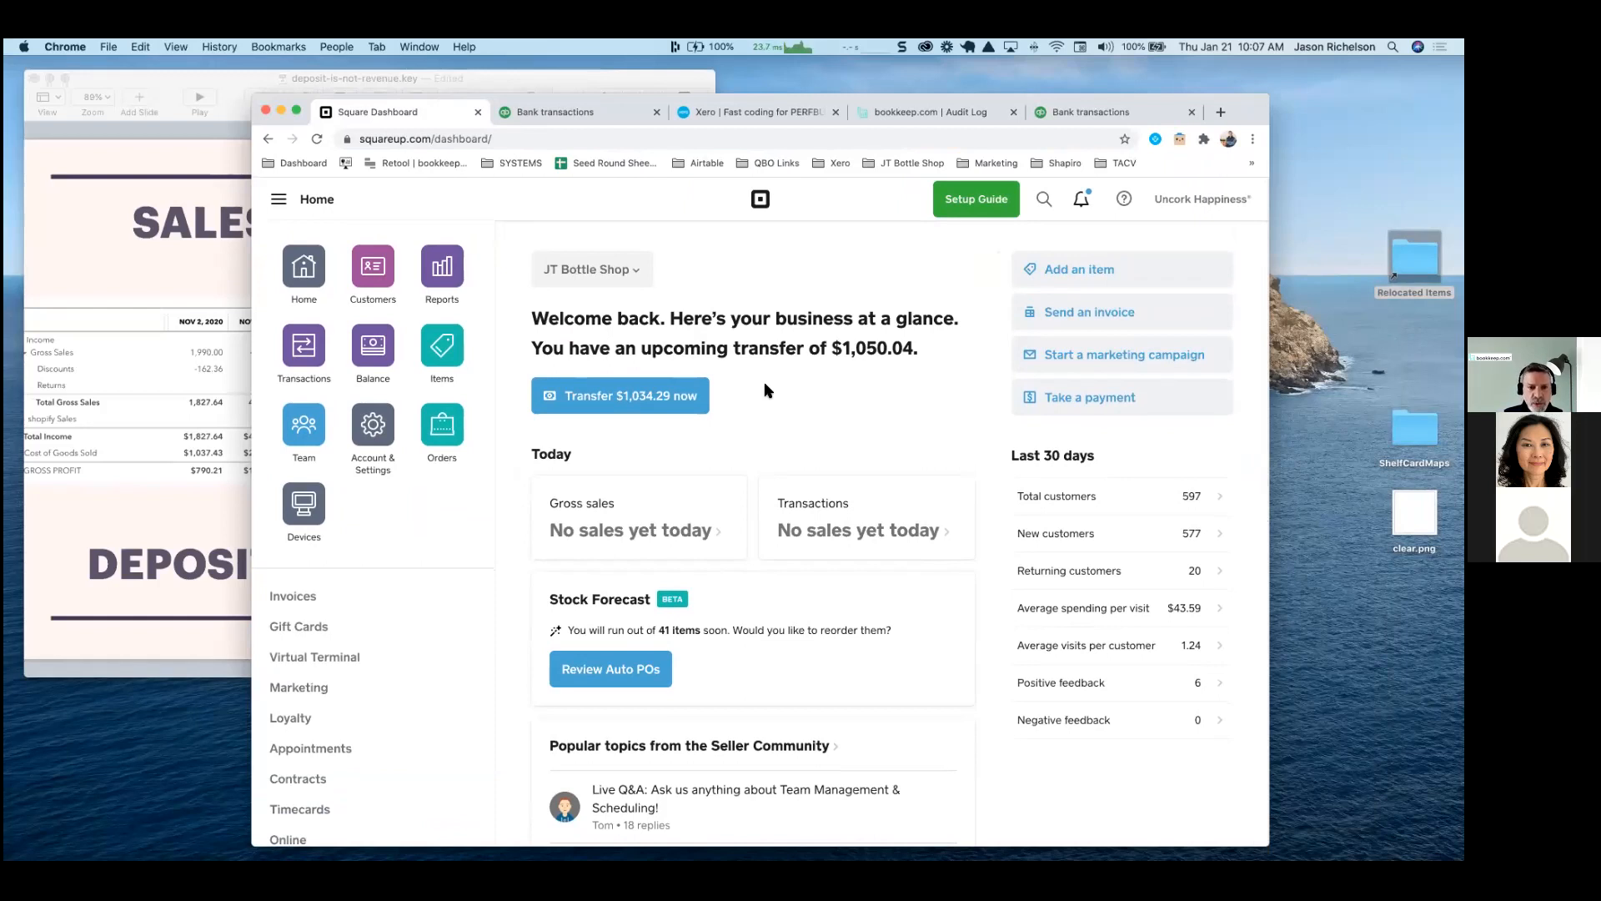
Open the Sales Summary report and set its date to 01/20/2021
{"action": "left_click", "coordinate": [444, 269]}
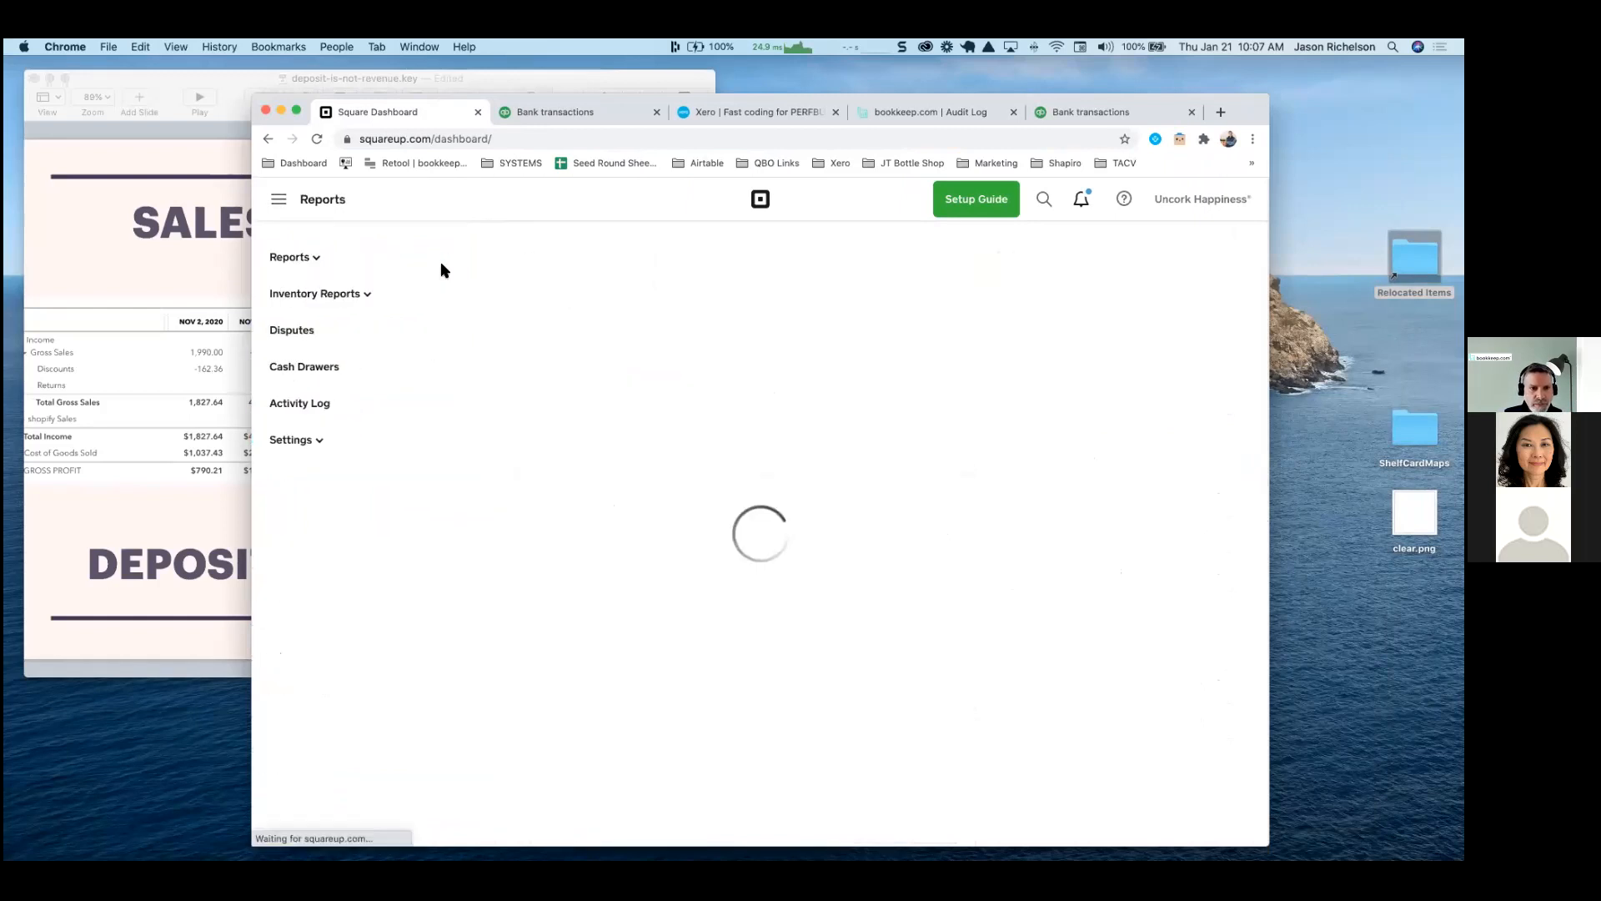
{"action": "left_click", "coordinate": [511, 274]}
{"action": "left_click", "coordinate": [582, 460]}
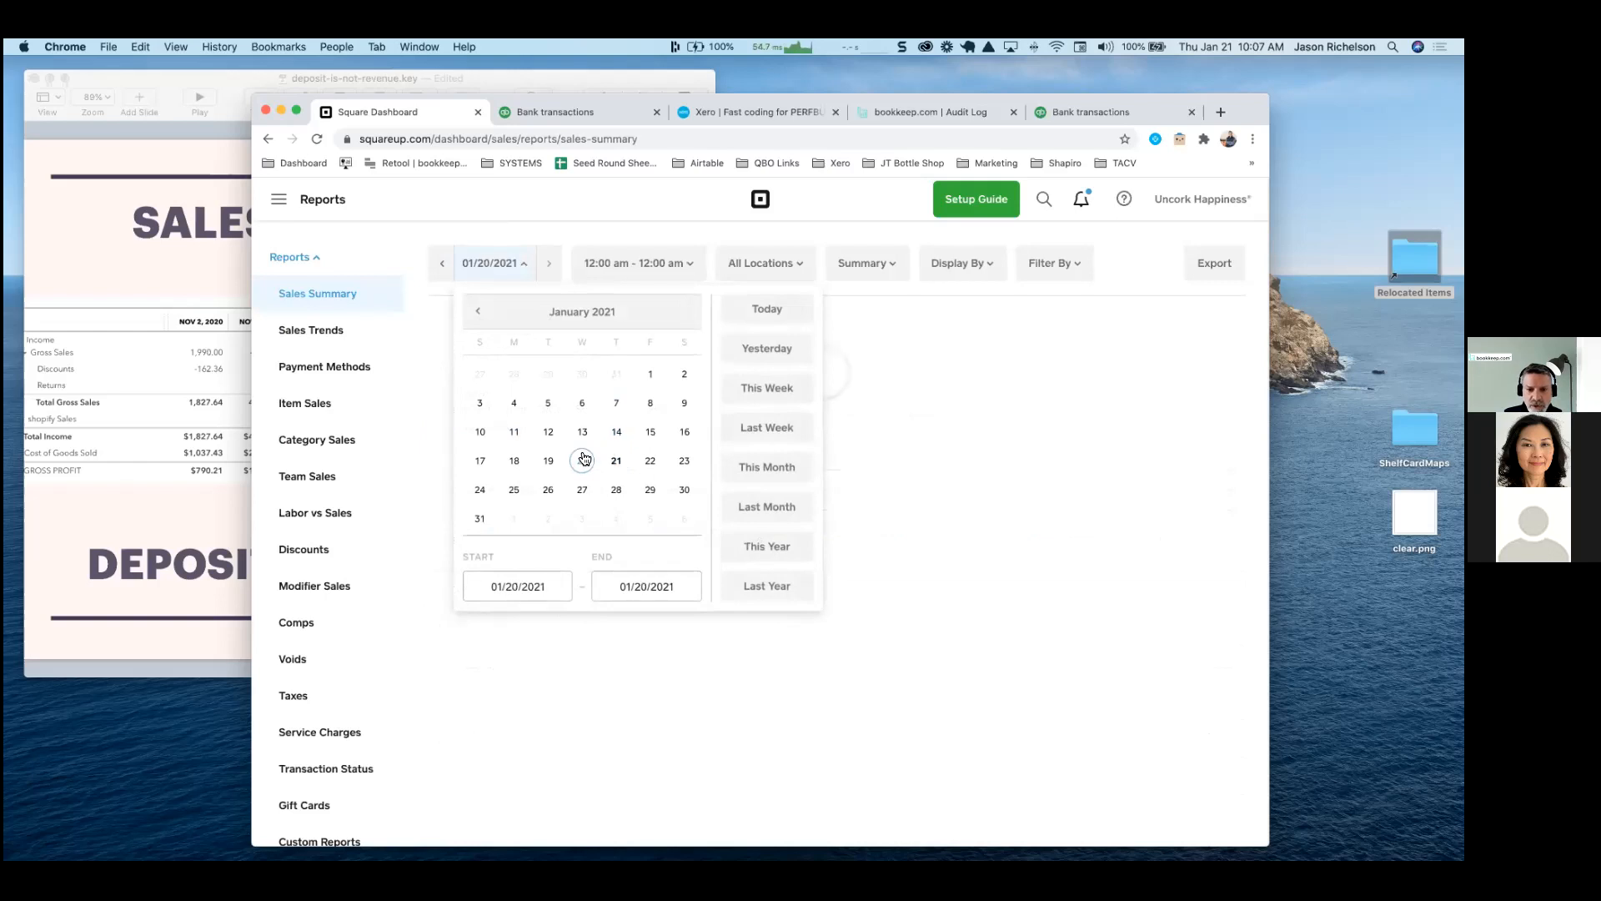
{"action": "left_click", "coordinate": [830, 325]}
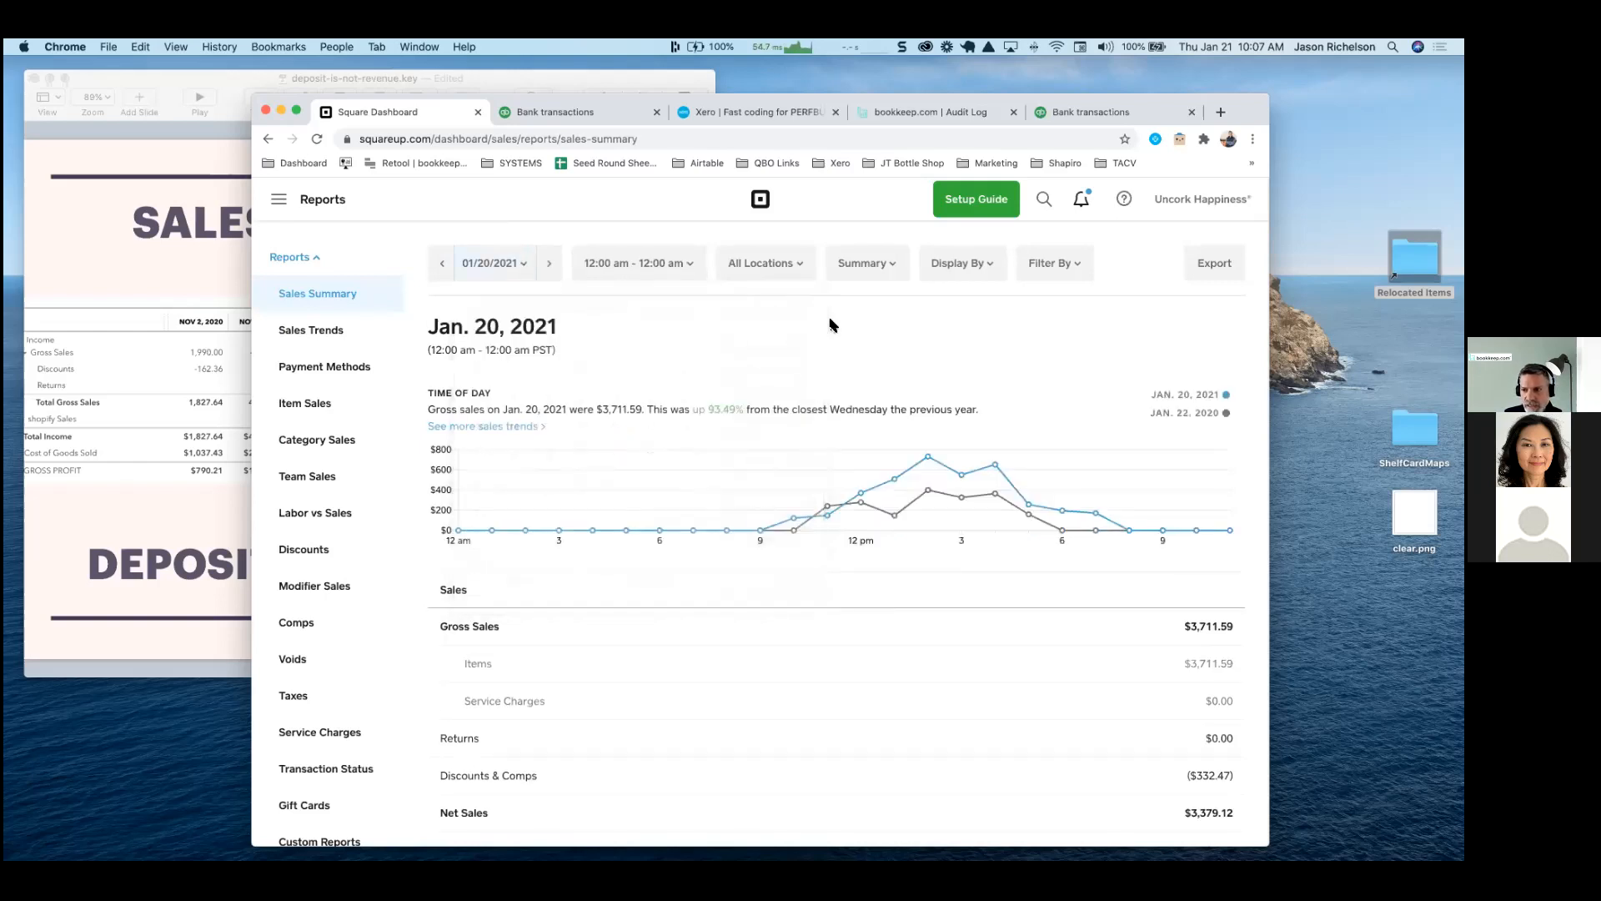
Review the sales summary from gross sales through discounts, taxes, tips and total sales to the payments and fees
{"action": "scroll", "coordinate": [829, 325], "scroll_direction": "down", "scroll_amount": 3}
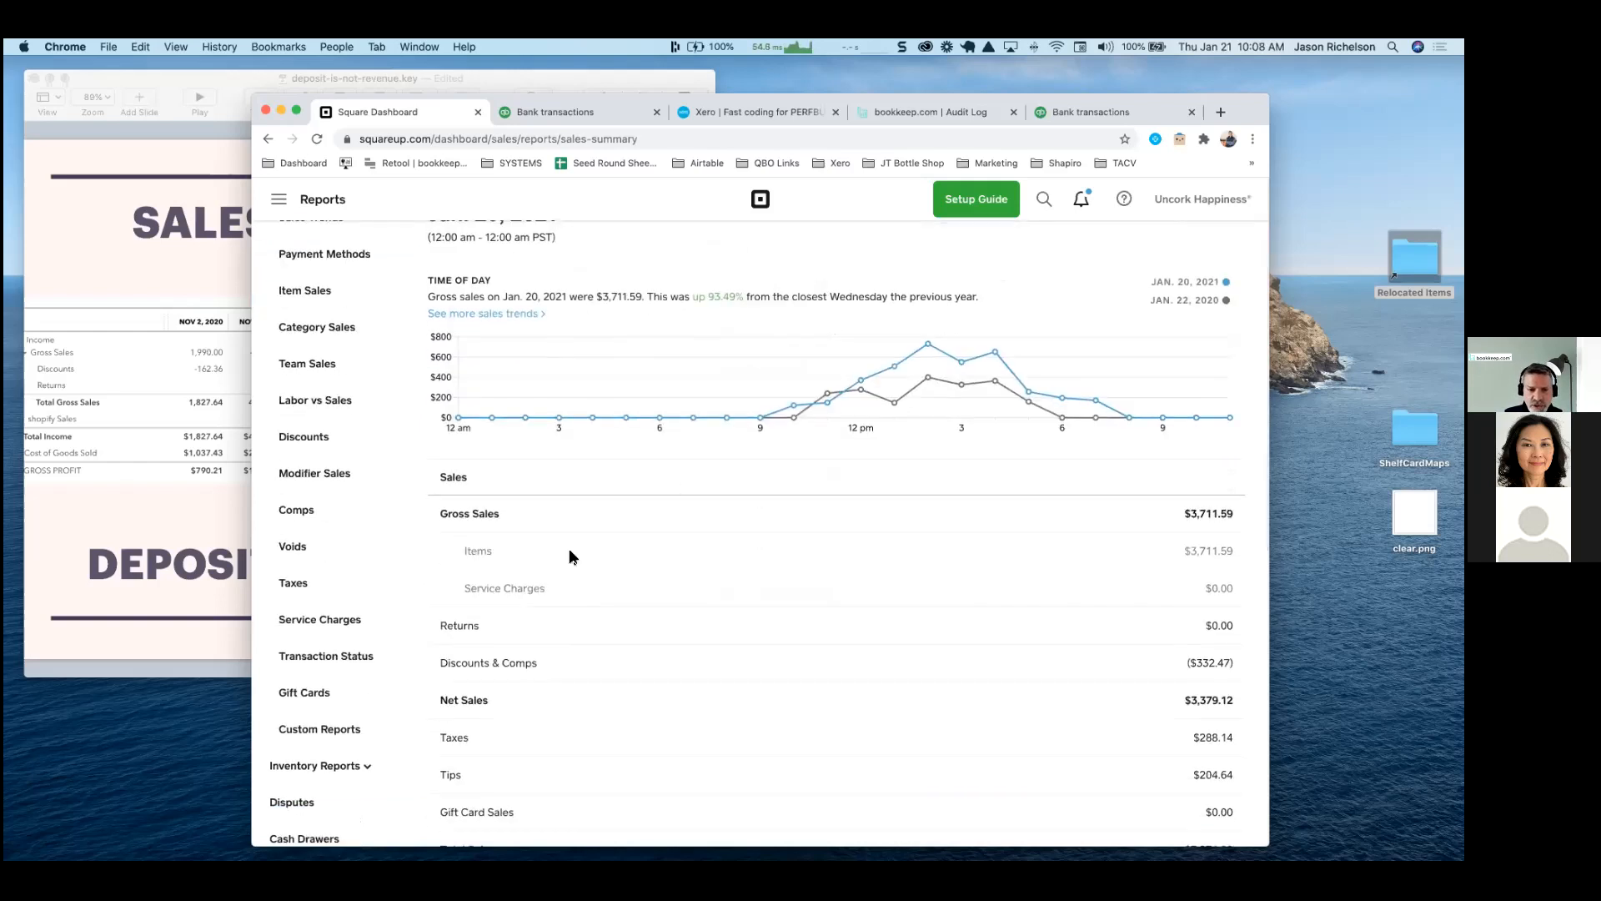
{"action": "scroll", "coordinate": [496, 527], "scroll_direction": "down", "scroll_amount": 2}
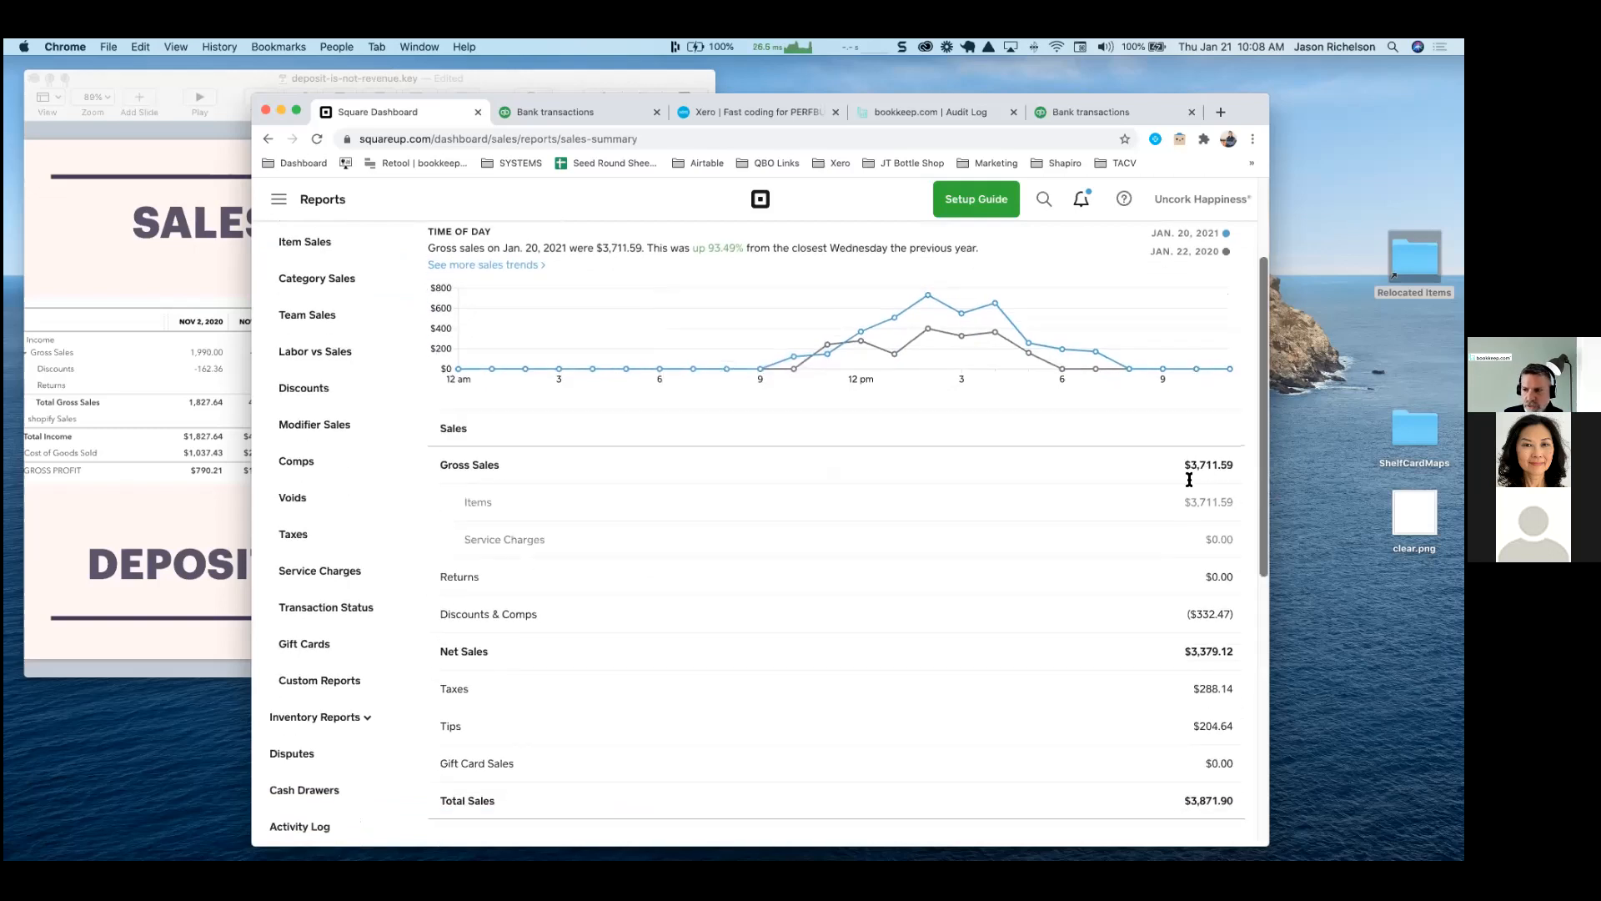
{"action": "scroll", "coordinate": [1191, 482], "scroll_direction": "down", "scroll_amount": 1}
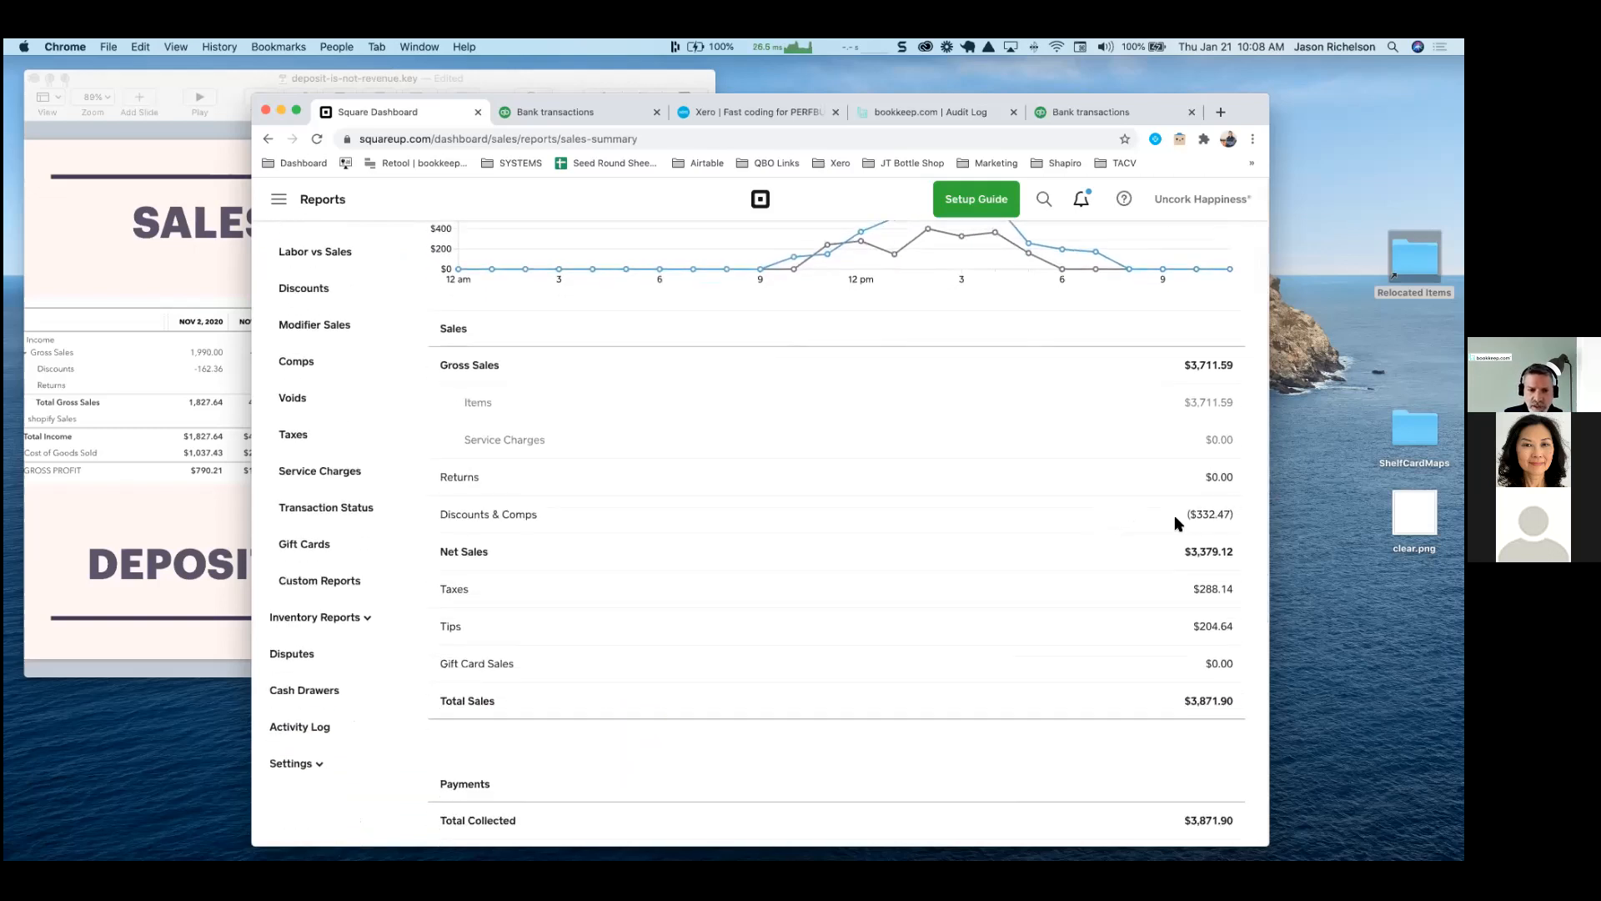
{"action": "scroll", "coordinate": [1193, 517], "scroll_direction": "down", "scroll_amount": 1}
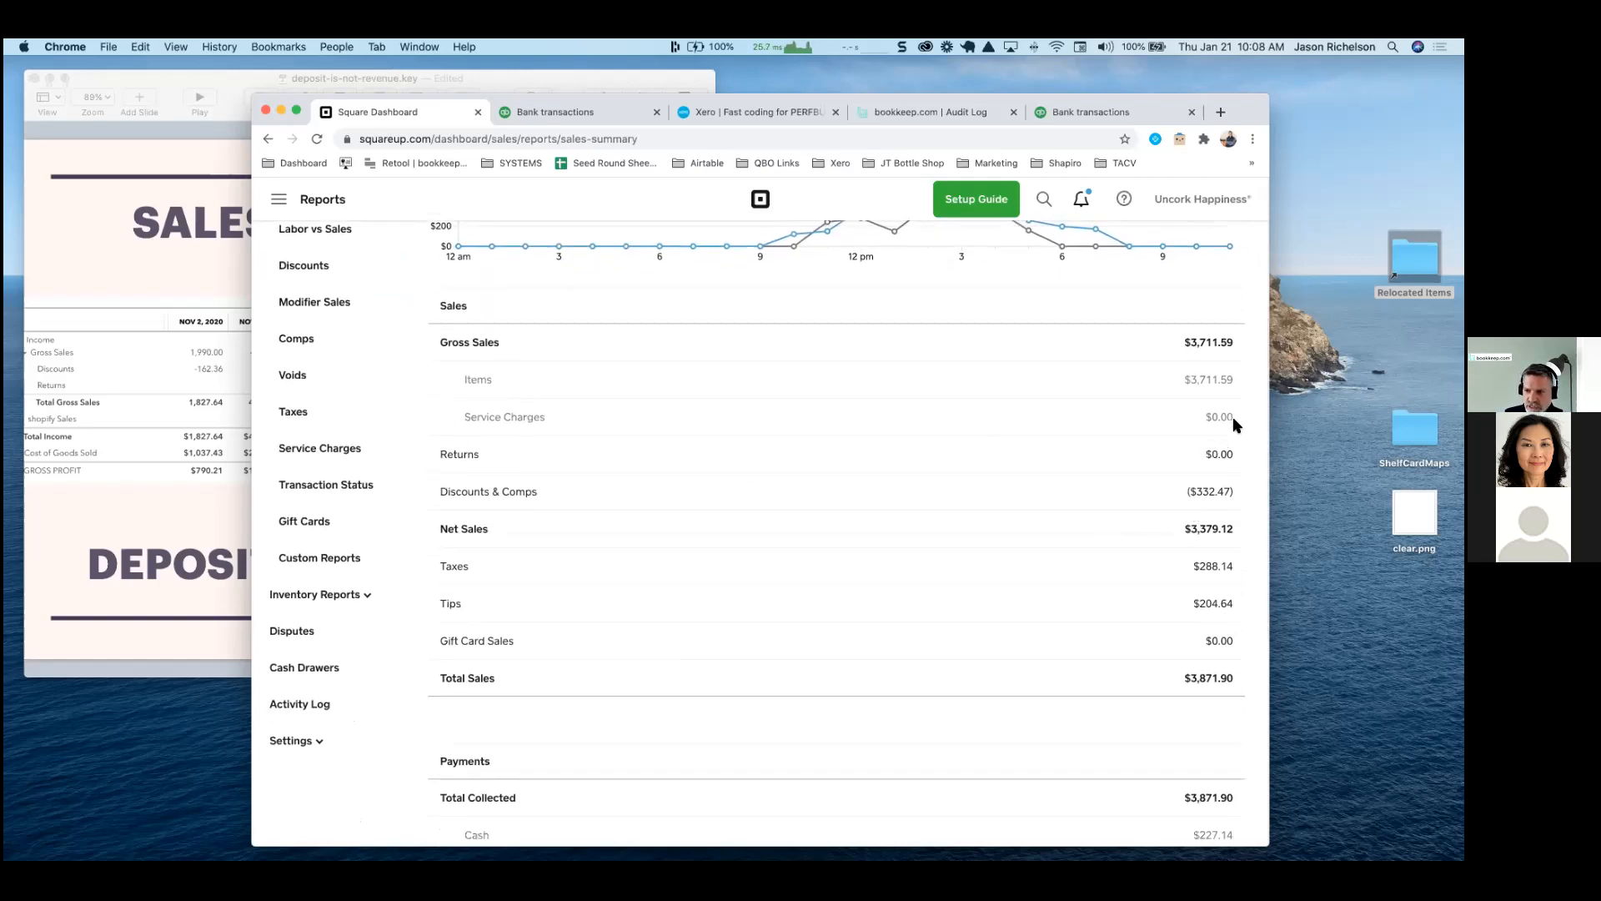
{"action": "scroll", "coordinate": [1232, 421], "scroll_direction": "down", "scroll_amount": 3}
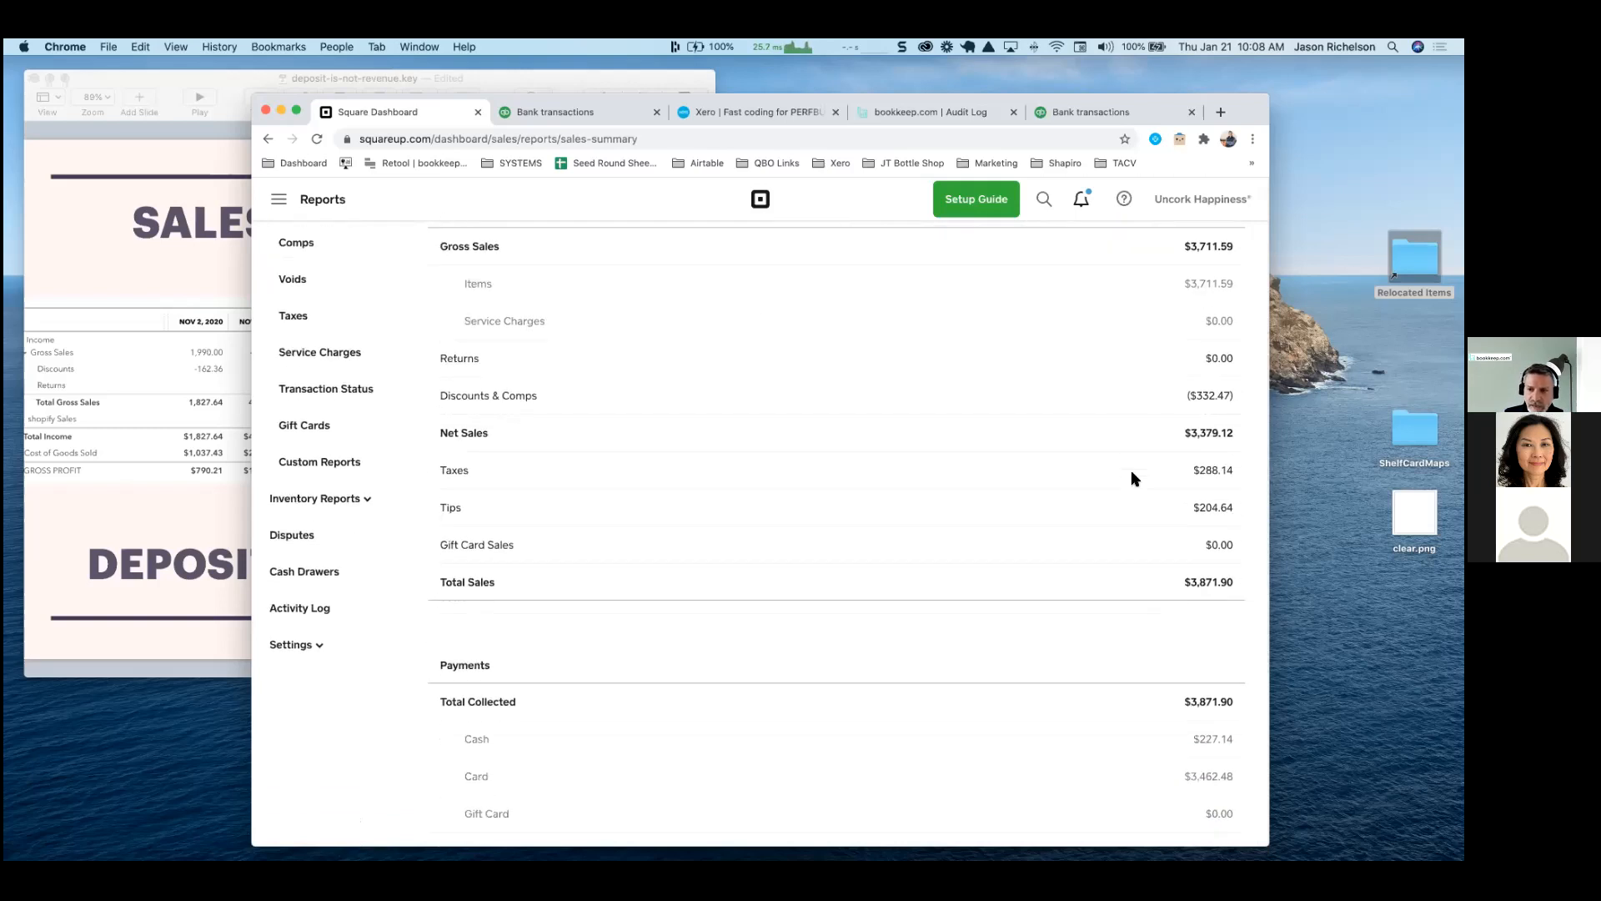
{"action": "scroll", "coordinate": [1131, 474], "scroll_direction": "down", "scroll_amount": 1}
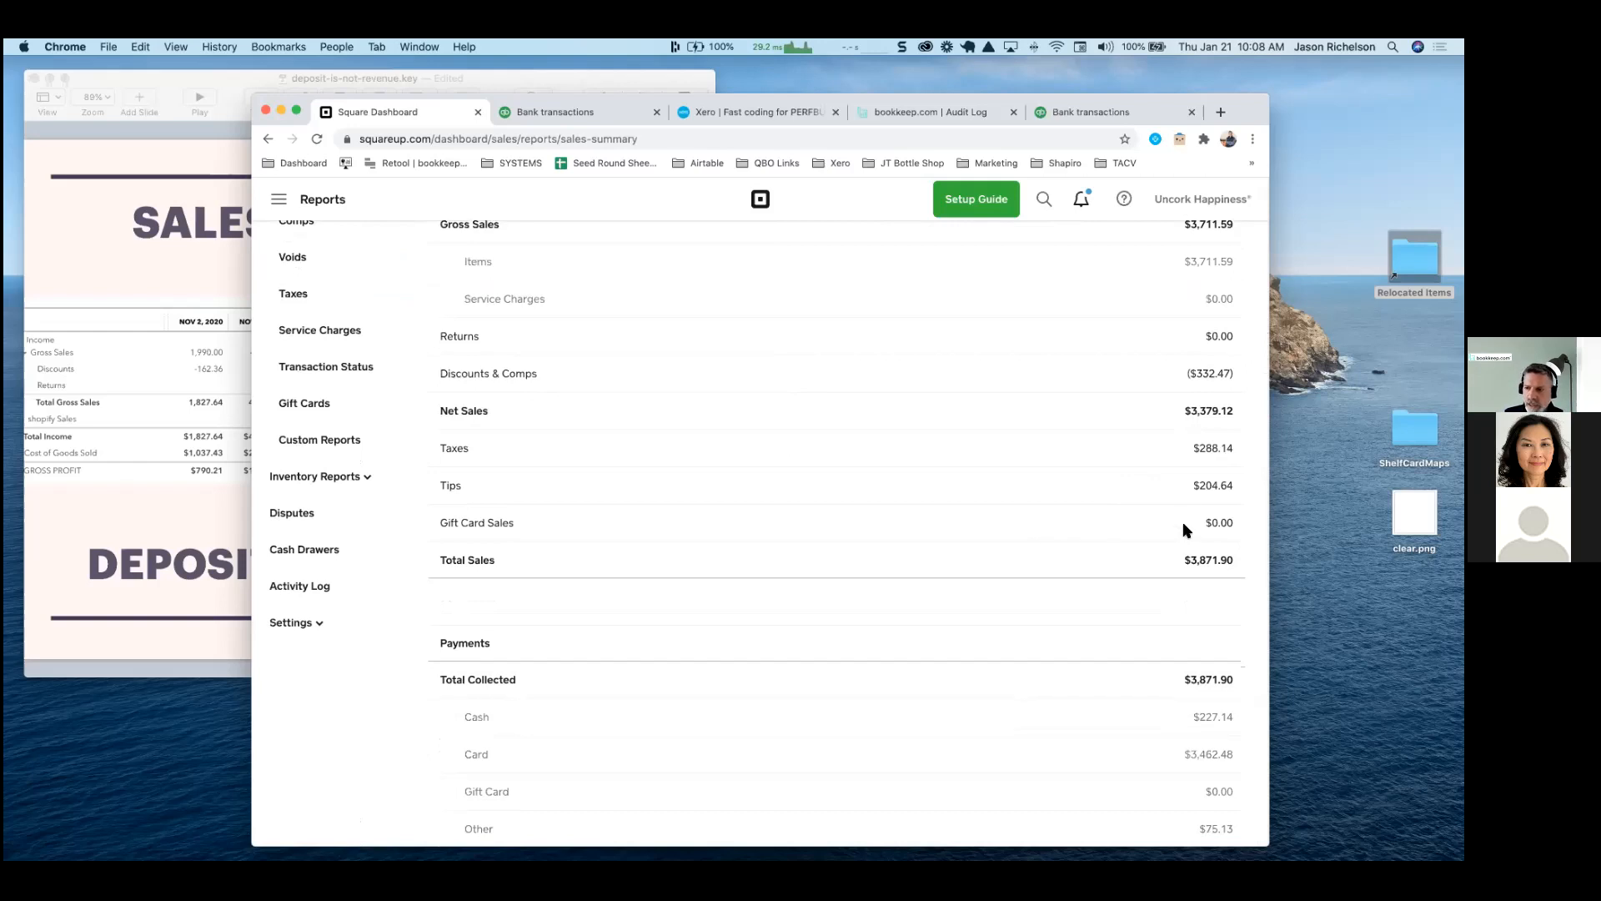
{"action": "scroll", "coordinate": [1188, 494], "scroll_direction": "down", "scroll_amount": 3}
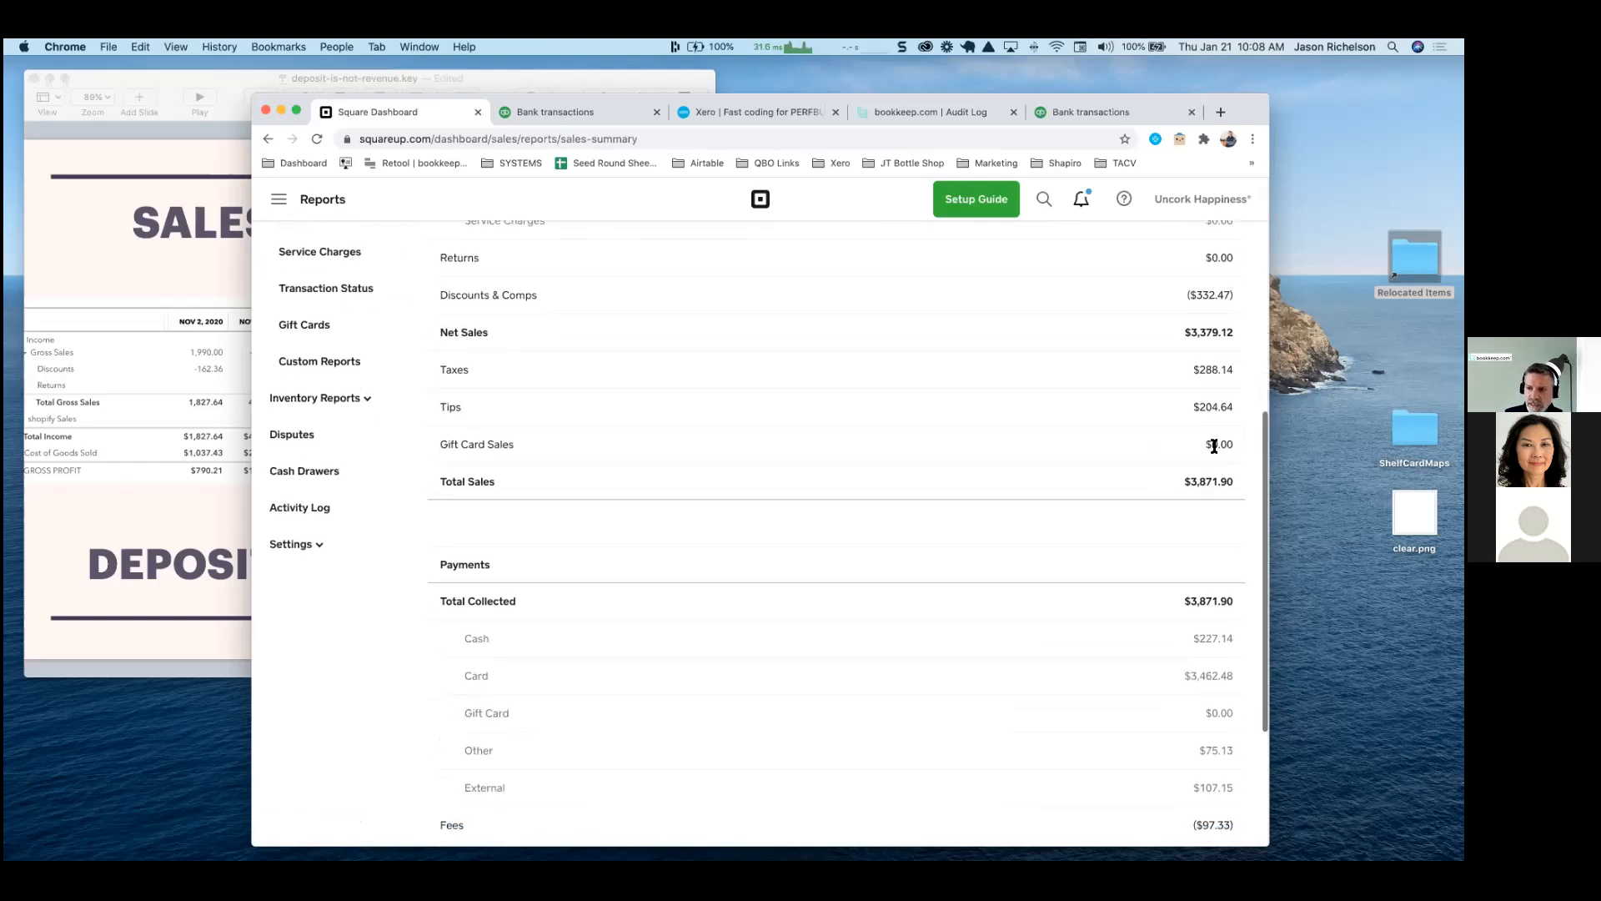
{"action": "scroll", "coordinate": [1171, 439], "scroll_direction": "down", "scroll_amount": 5}
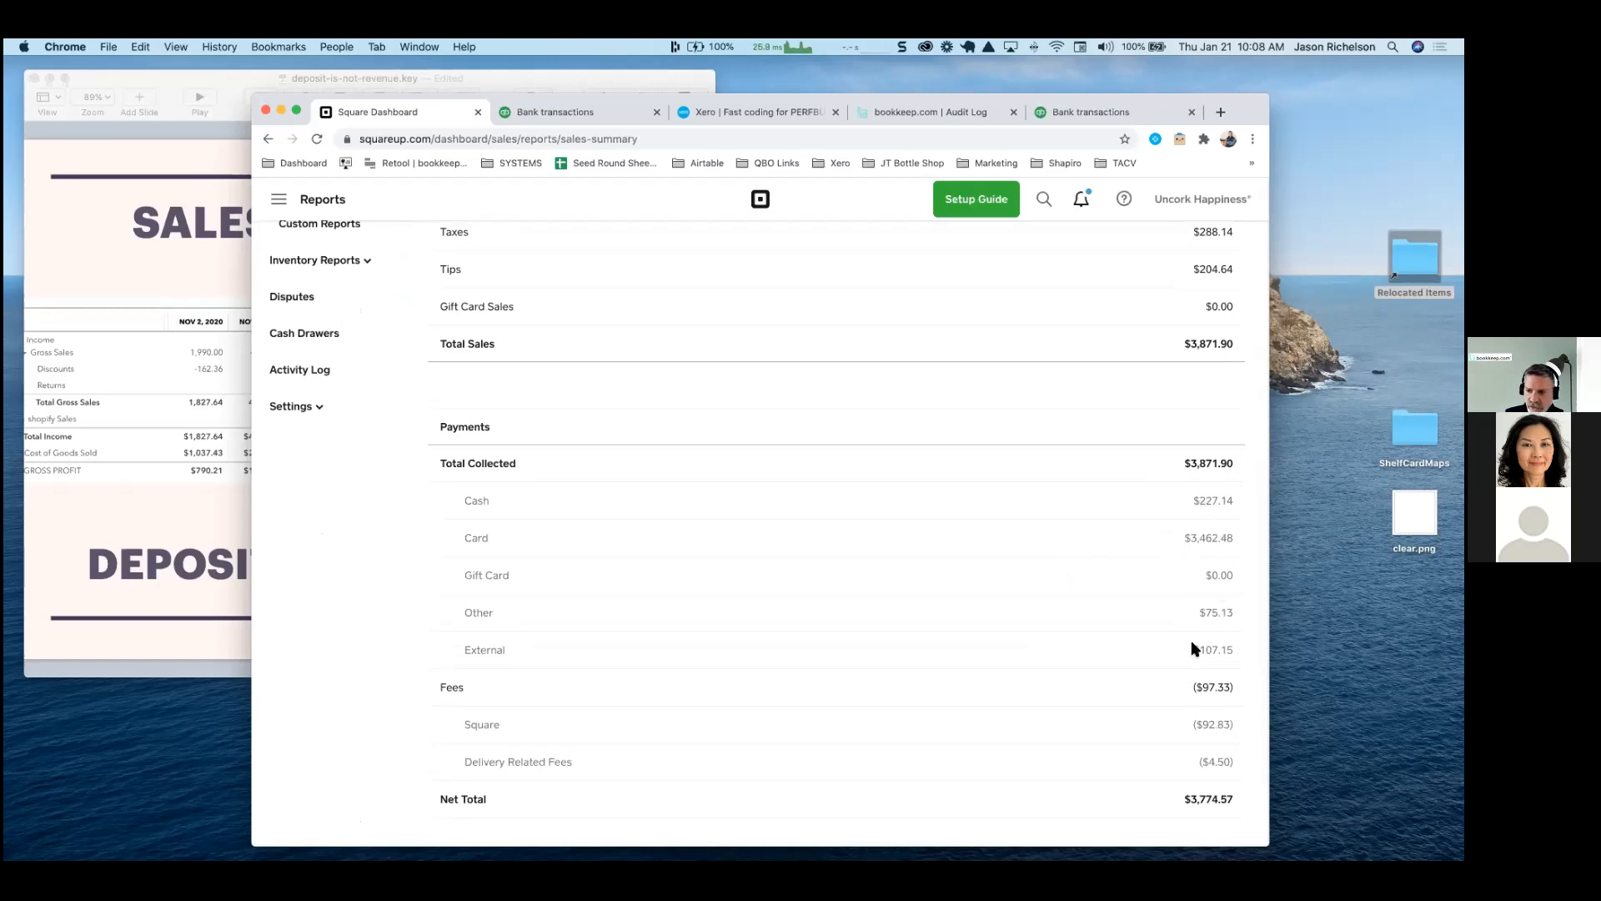
Highlight the External payment amount and the Delivery Related Fees amount in the payments section
{"action": "double_click", "coordinate": [1209, 650]}
{"action": "scroll", "coordinate": [1223, 650], "scroll_direction": "down", "scroll_amount": 2}
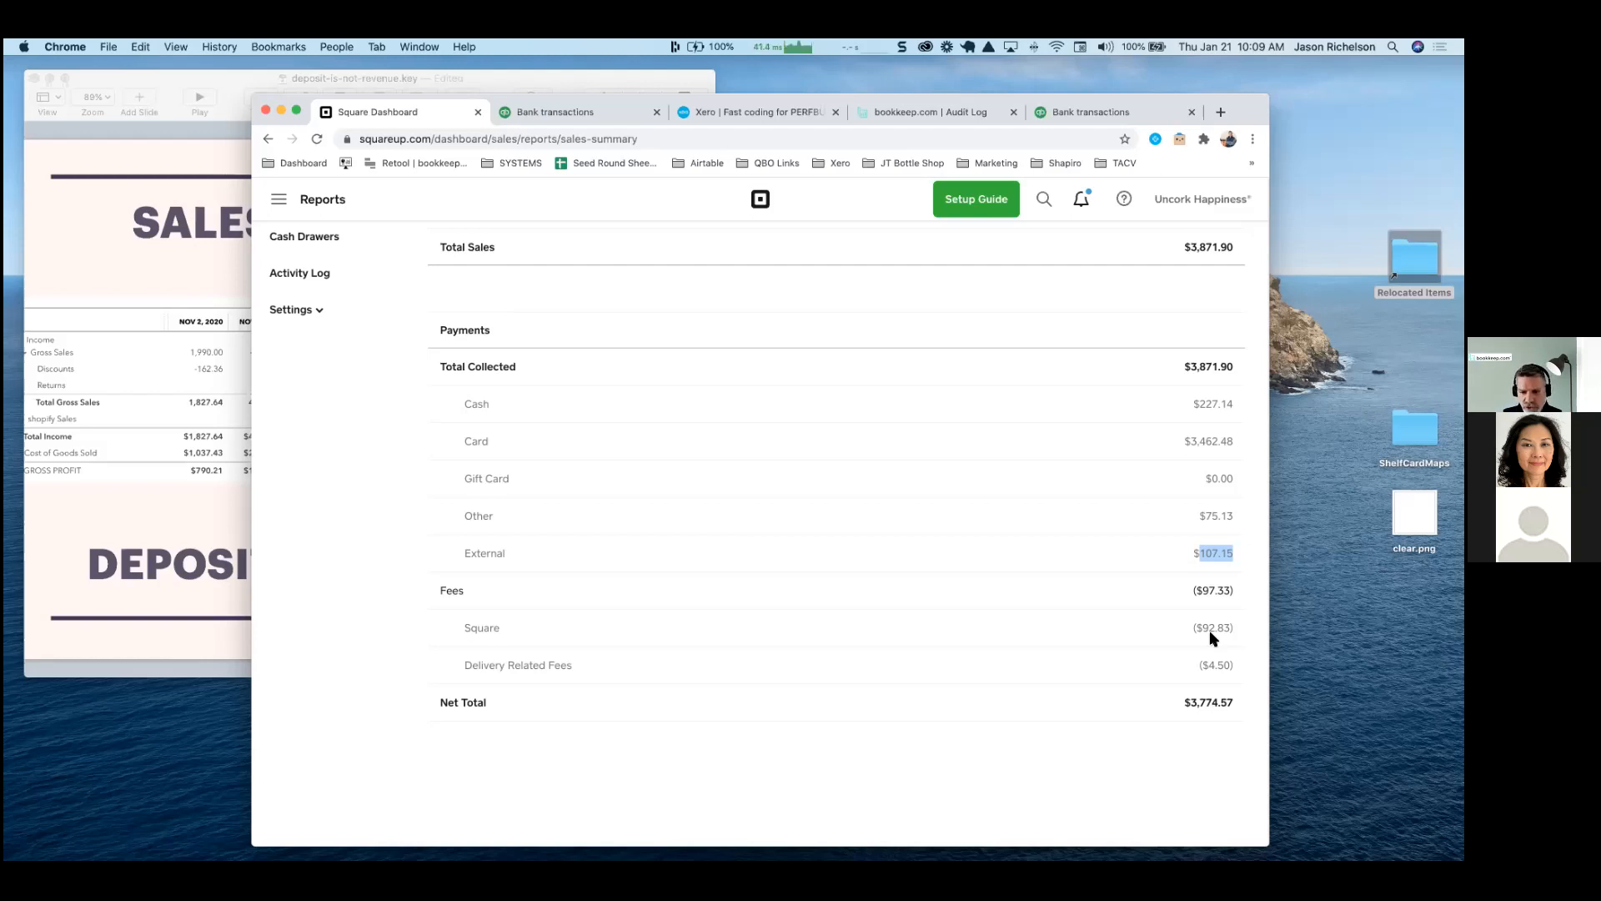
{"action": "left_click", "coordinate": [1211, 662]}
{"action": "double_click", "coordinate": [1211, 662]}
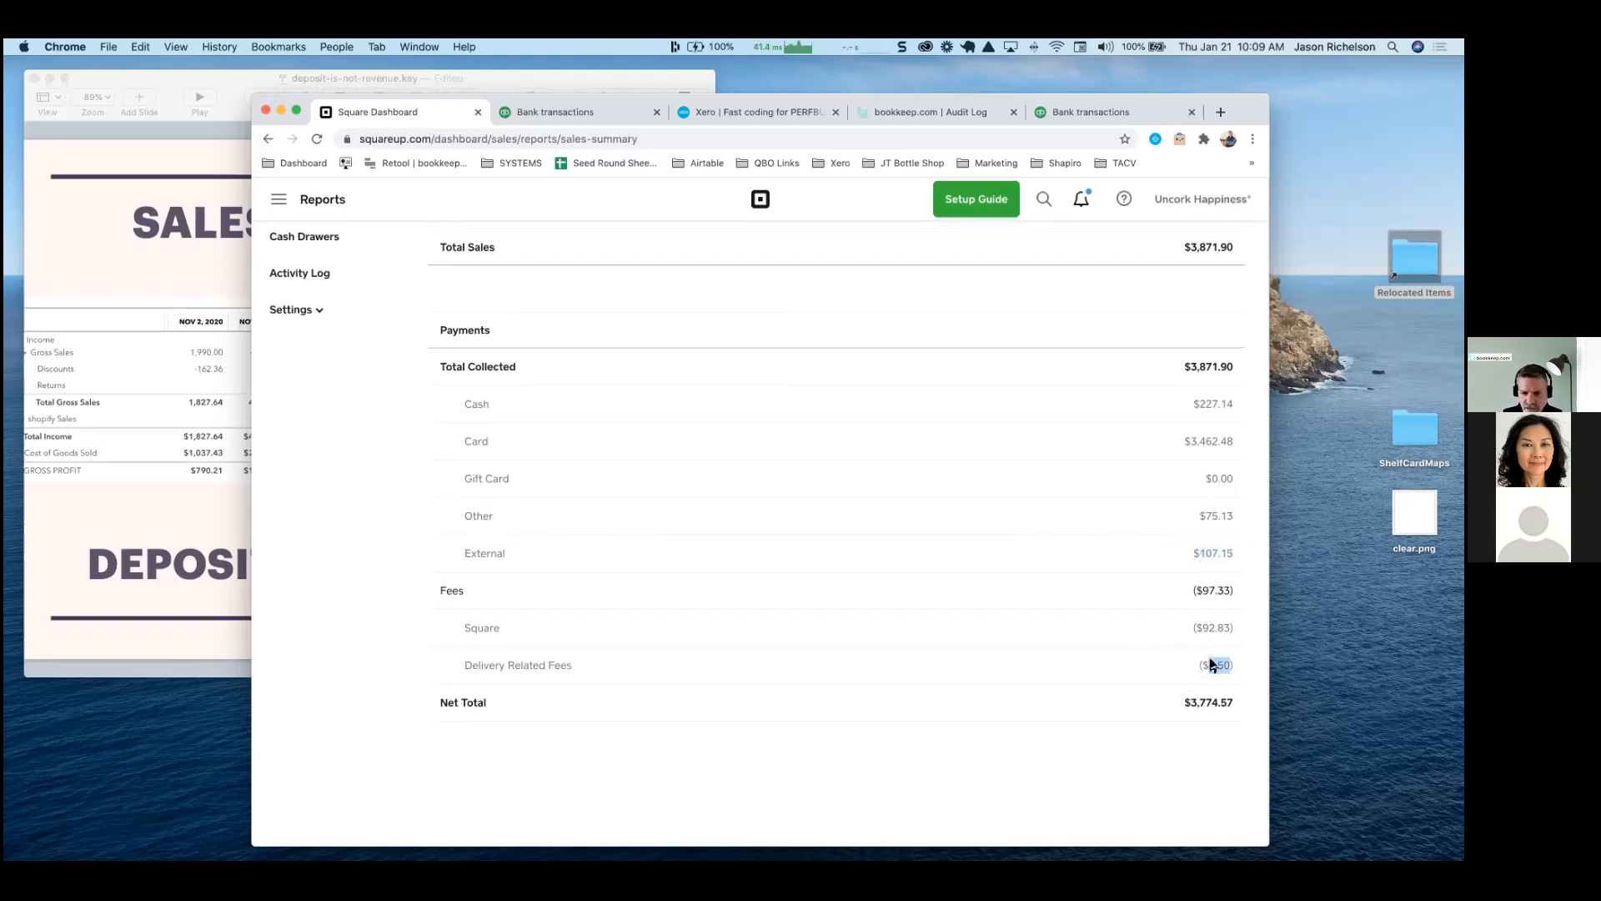
{"action": "left_click", "coordinate": [1165, 658]}
{"action": "scroll", "coordinate": [1236, 664], "scroll_direction": "up", "scroll_amount": 1}
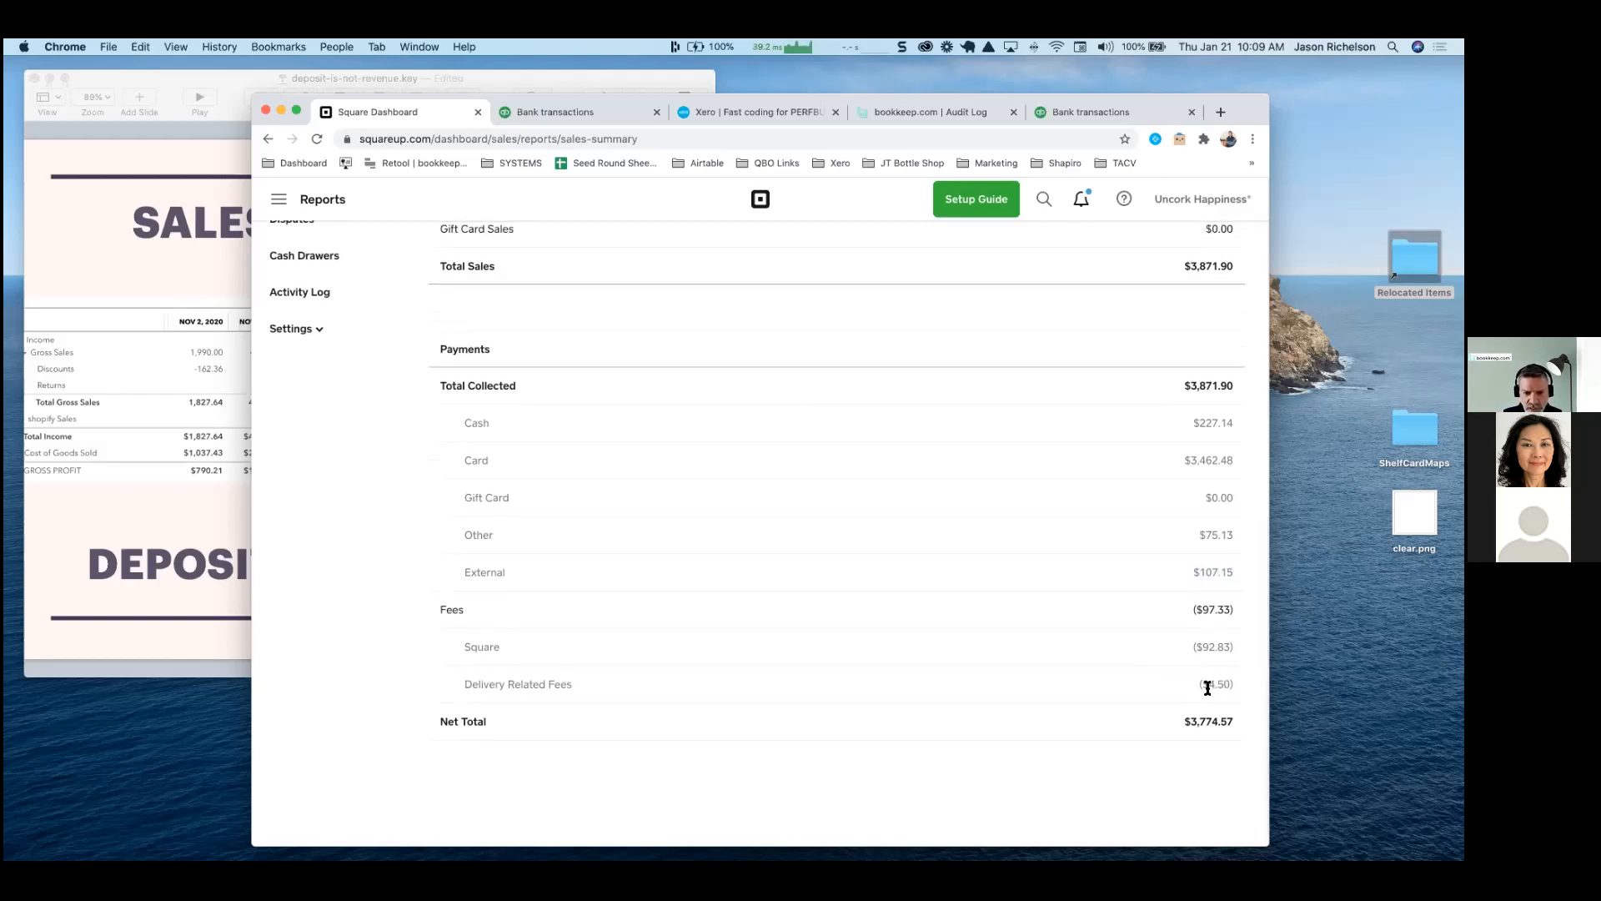
Compare the Total Sales amount with the Total Collected amount in the sales summary
{"action": "scroll", "coordinate": [1168, 667], "scroll_direction": "up", "scroll_amount": 10}
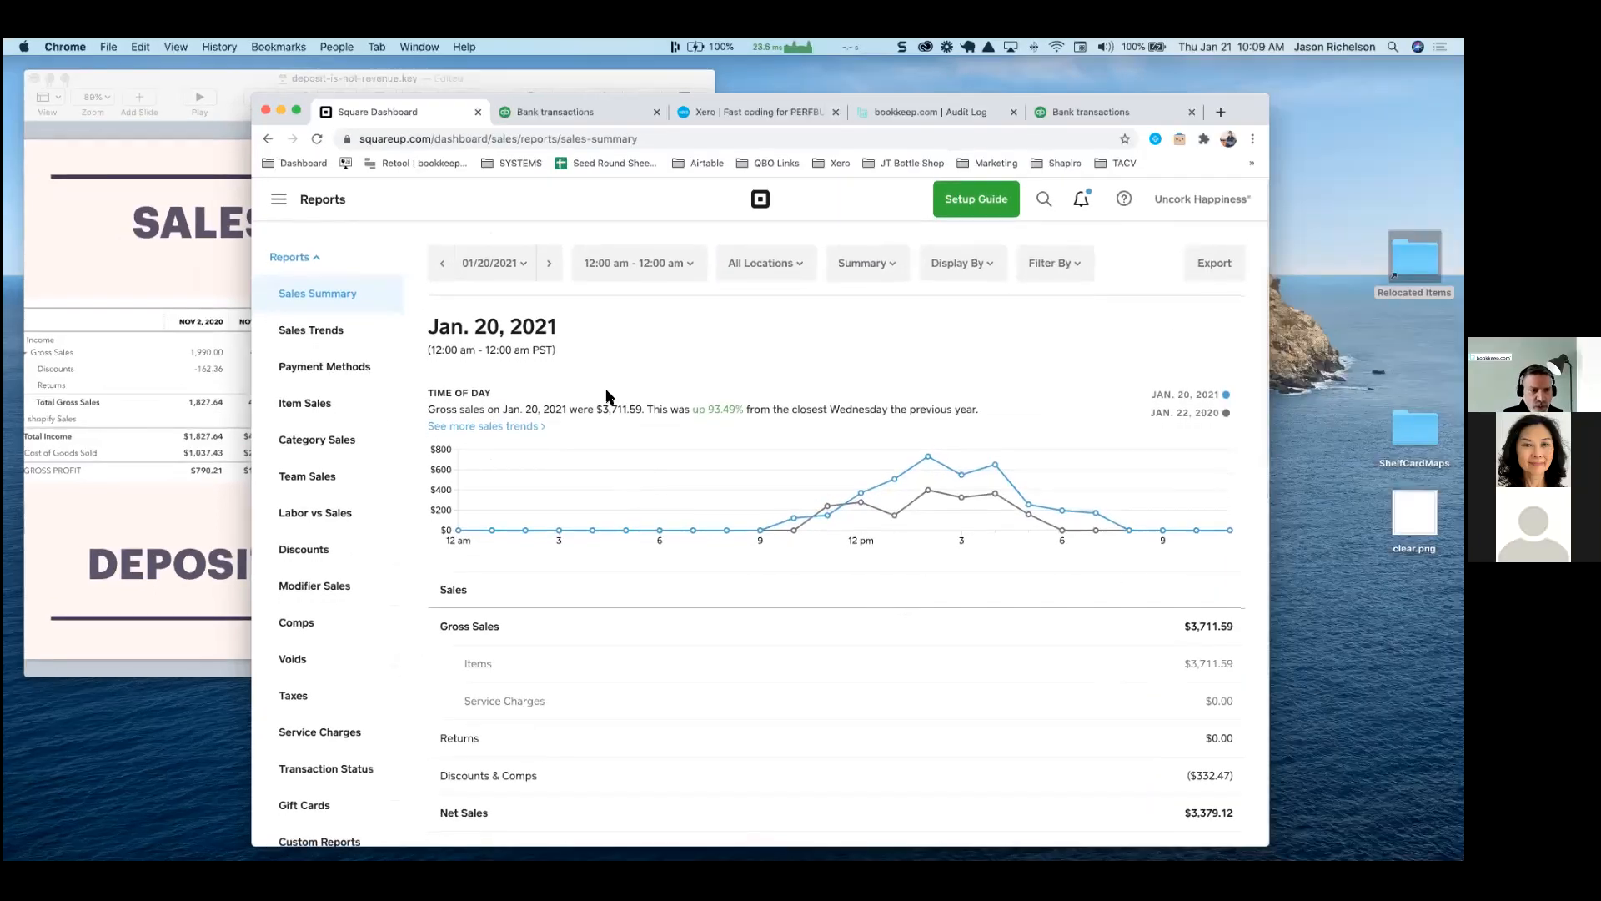
{"action": "scroll", "coordinate": [687, 572], "scroll_direction": "down", "scroll_amount": 5}
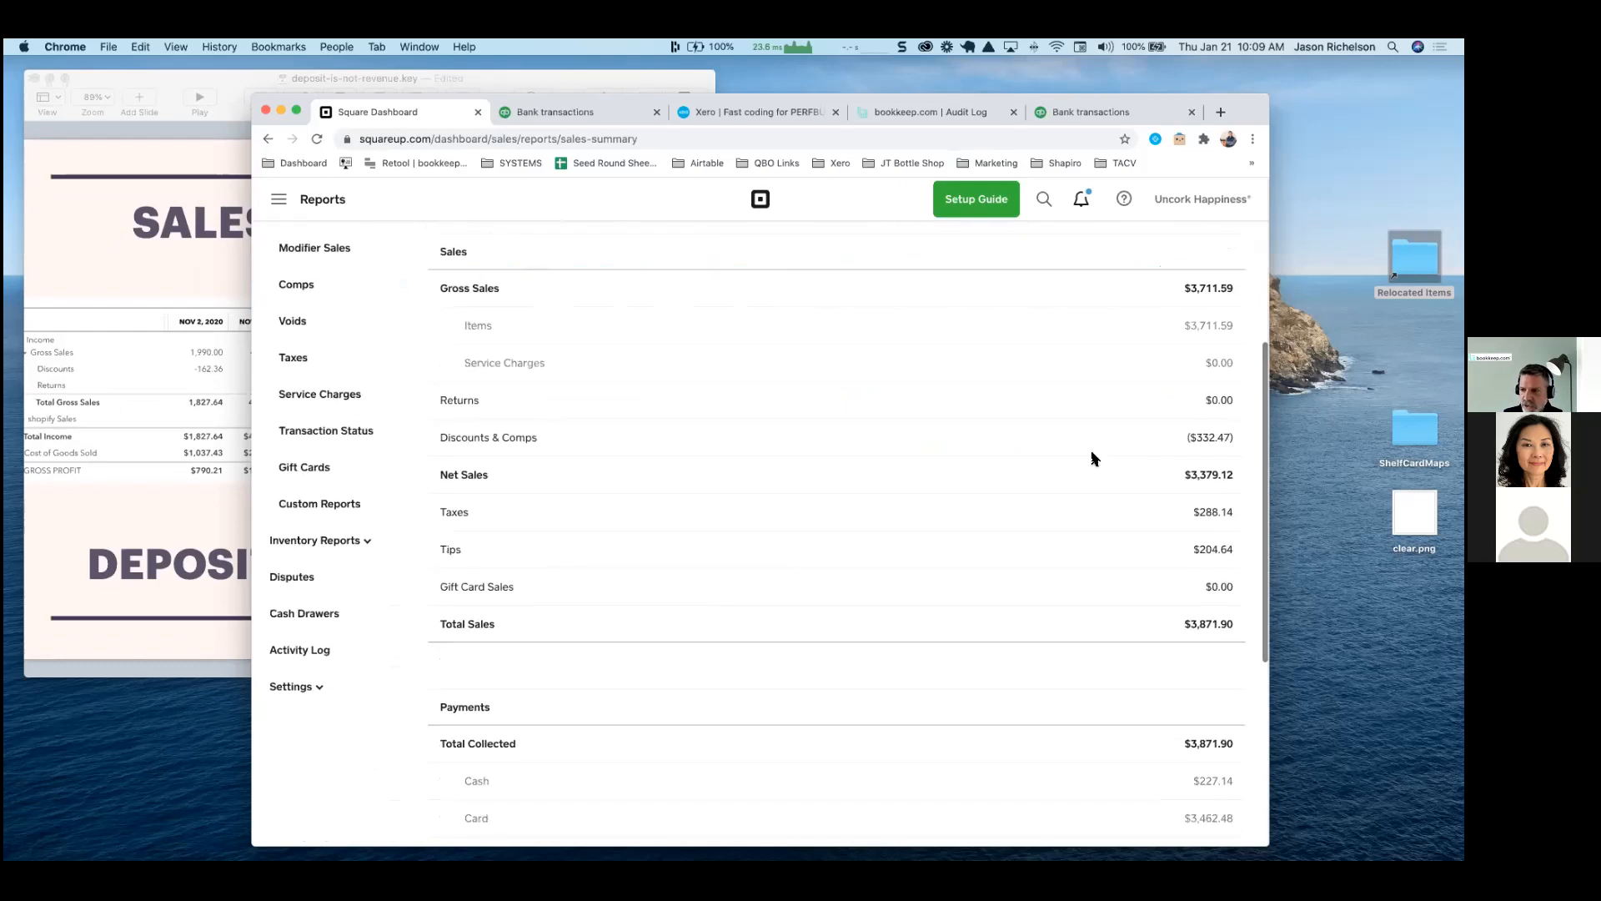
{"action": "scroll", "coordinate": [1094, 458], "scroll_direction": "down", "scroll_amount": 3}
{"action": "double_click", "coordinate": [1203, 431]}
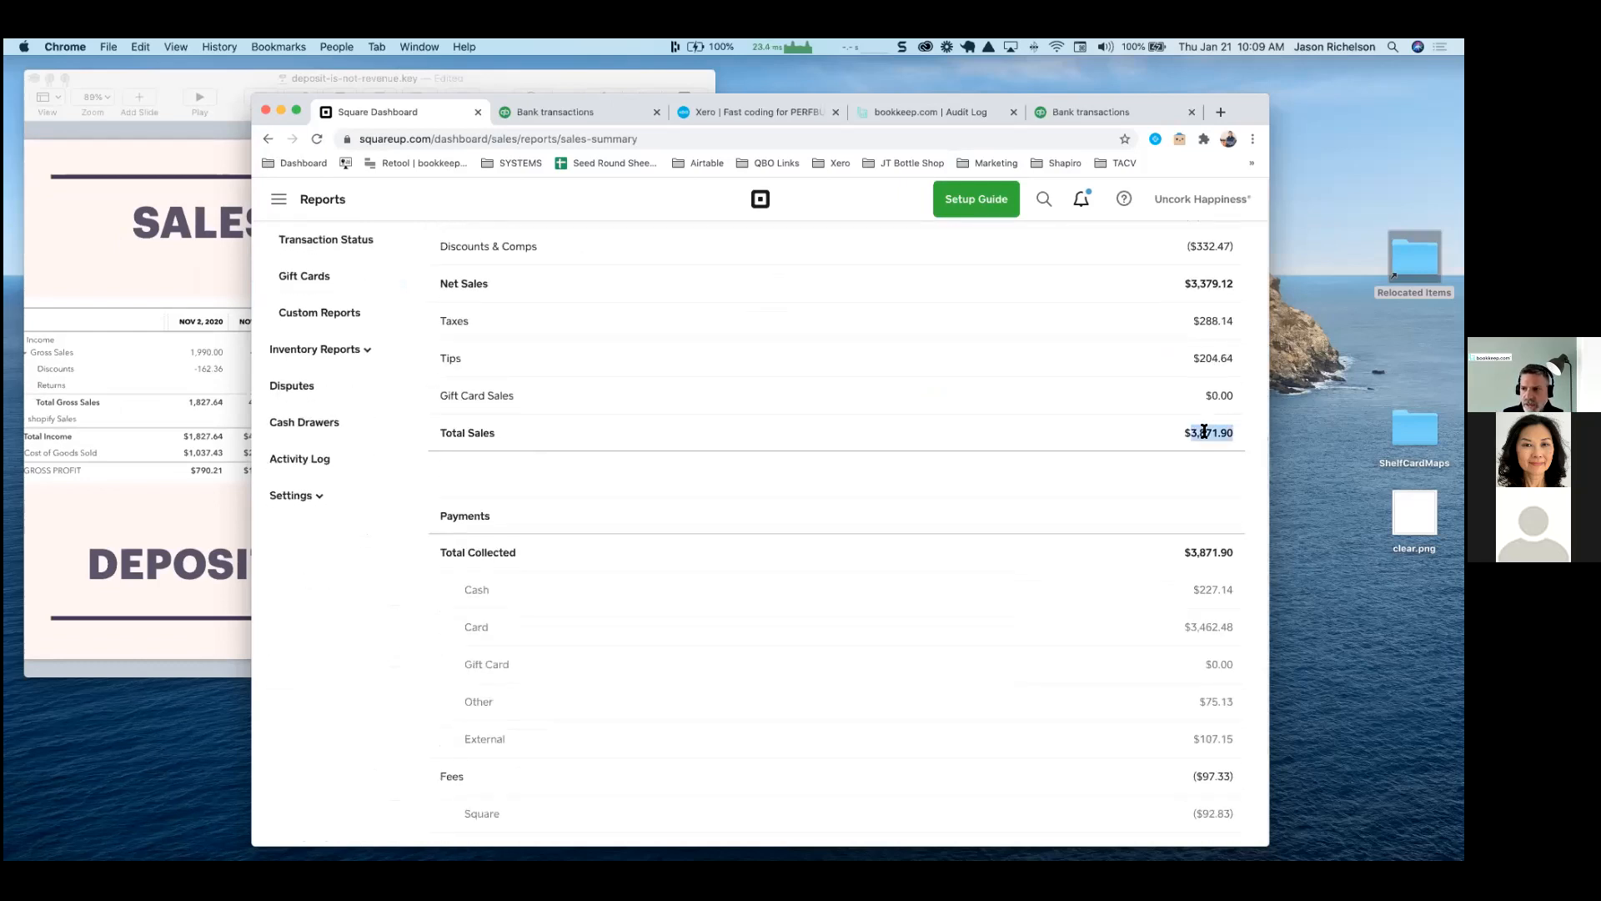
{"action": "scroll", "coordinate": [1203, 431], "scroll_direction": "up", "scroll_amount": 3}
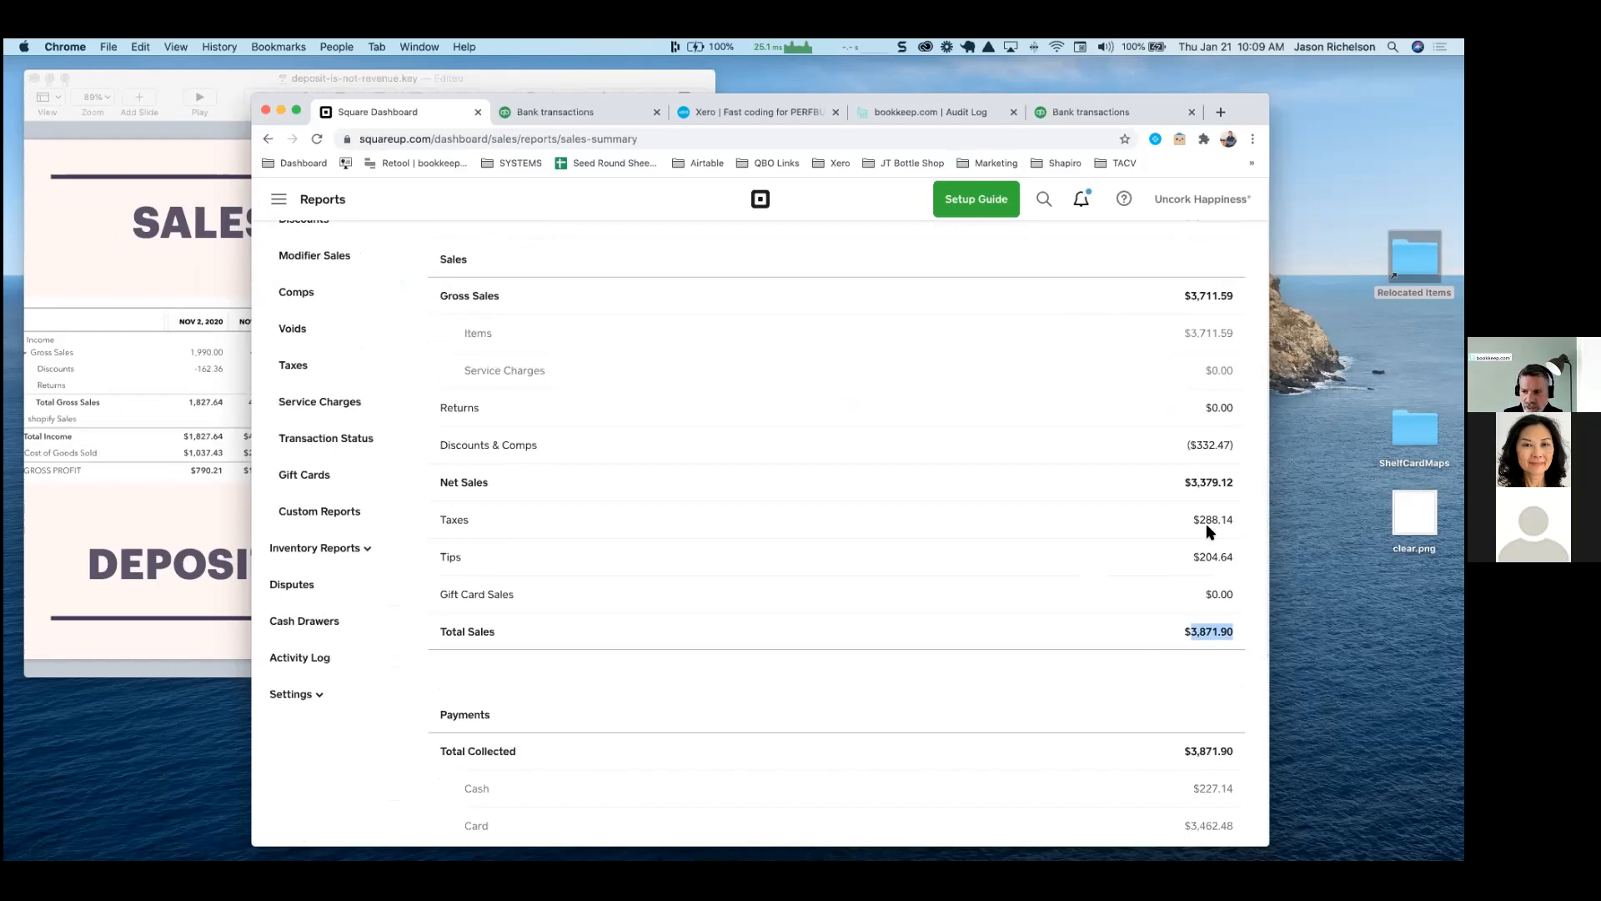
{"action": "scroll", "coordinate": [1211, 534], "scroll_direction": "down", "scroll_amount": 5}
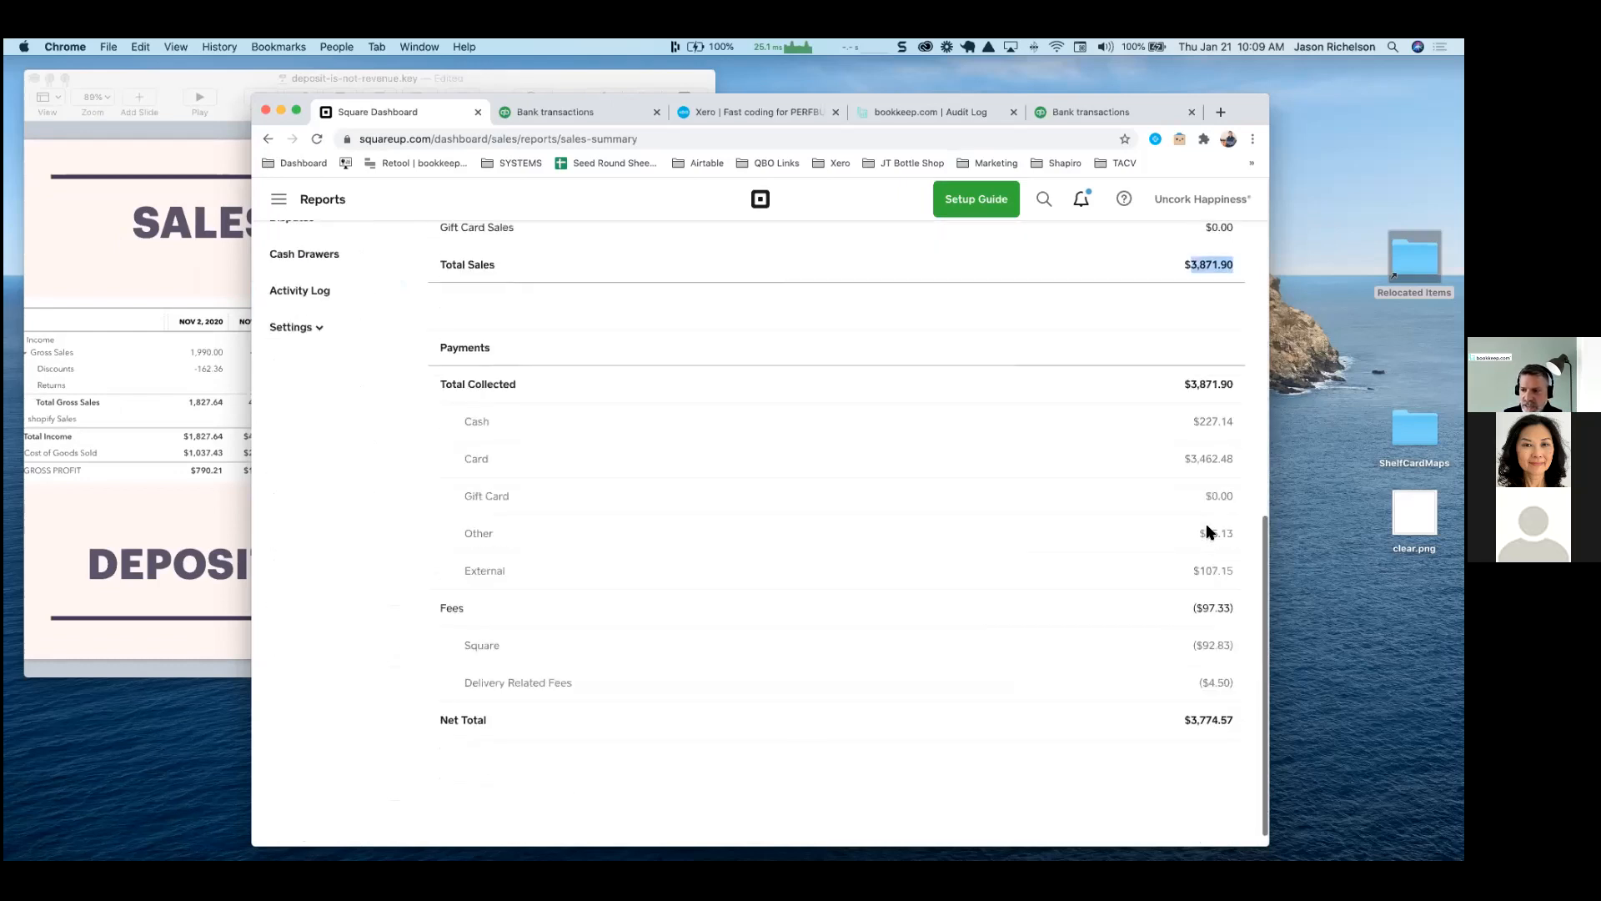
{"action": "scroll", "coordinate": [1221, 450], "scroll_direction": "up", "scroll_amount": 1}
{"action": "double_click", "coordinate": [1201, 454]}
{"action": "left_click", "coordinate": [1198, 330]}
{"action": "double_click", "coordinate": [1198, 330]}
{"action": "double_click", "coordinate": [1210, 453]}
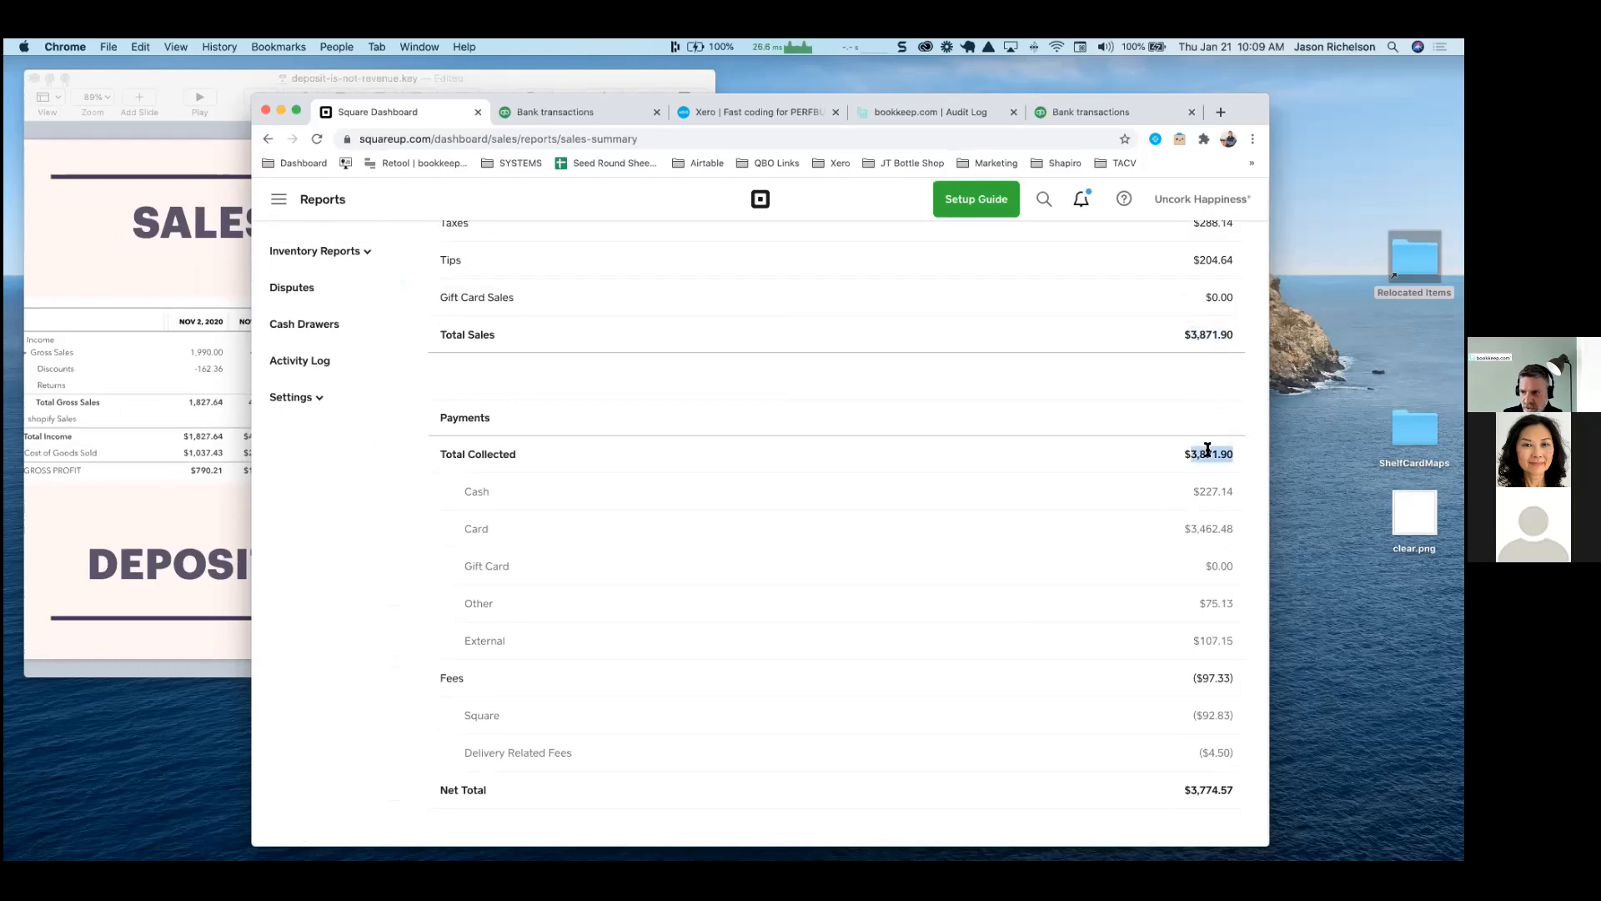
{"action": "left_click", "coordinate": [1203, 325]}
Advance the sales summary to 01/21/2021, and return it to 01/20/2021
{"action": "scroll", "coordinate": [1133, 473], "scroll_direction": "up", "scroll_amount": 10}
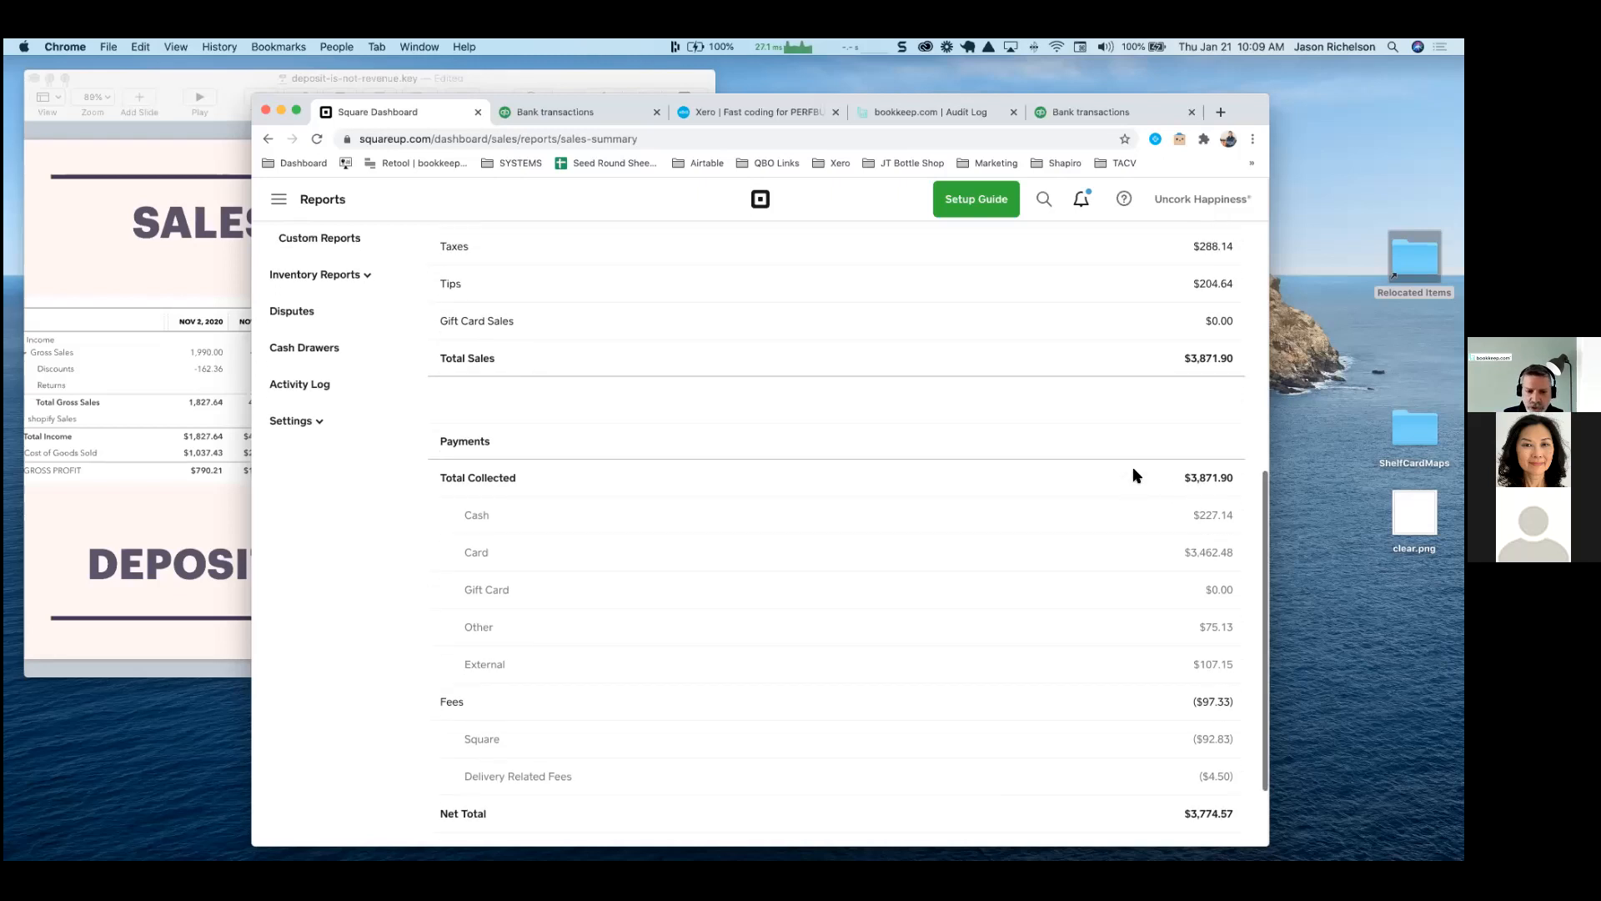
{"action": "scroll", "coordinate": [1133, 476], "scroll_direction": "up", "scroll_amount": 3}
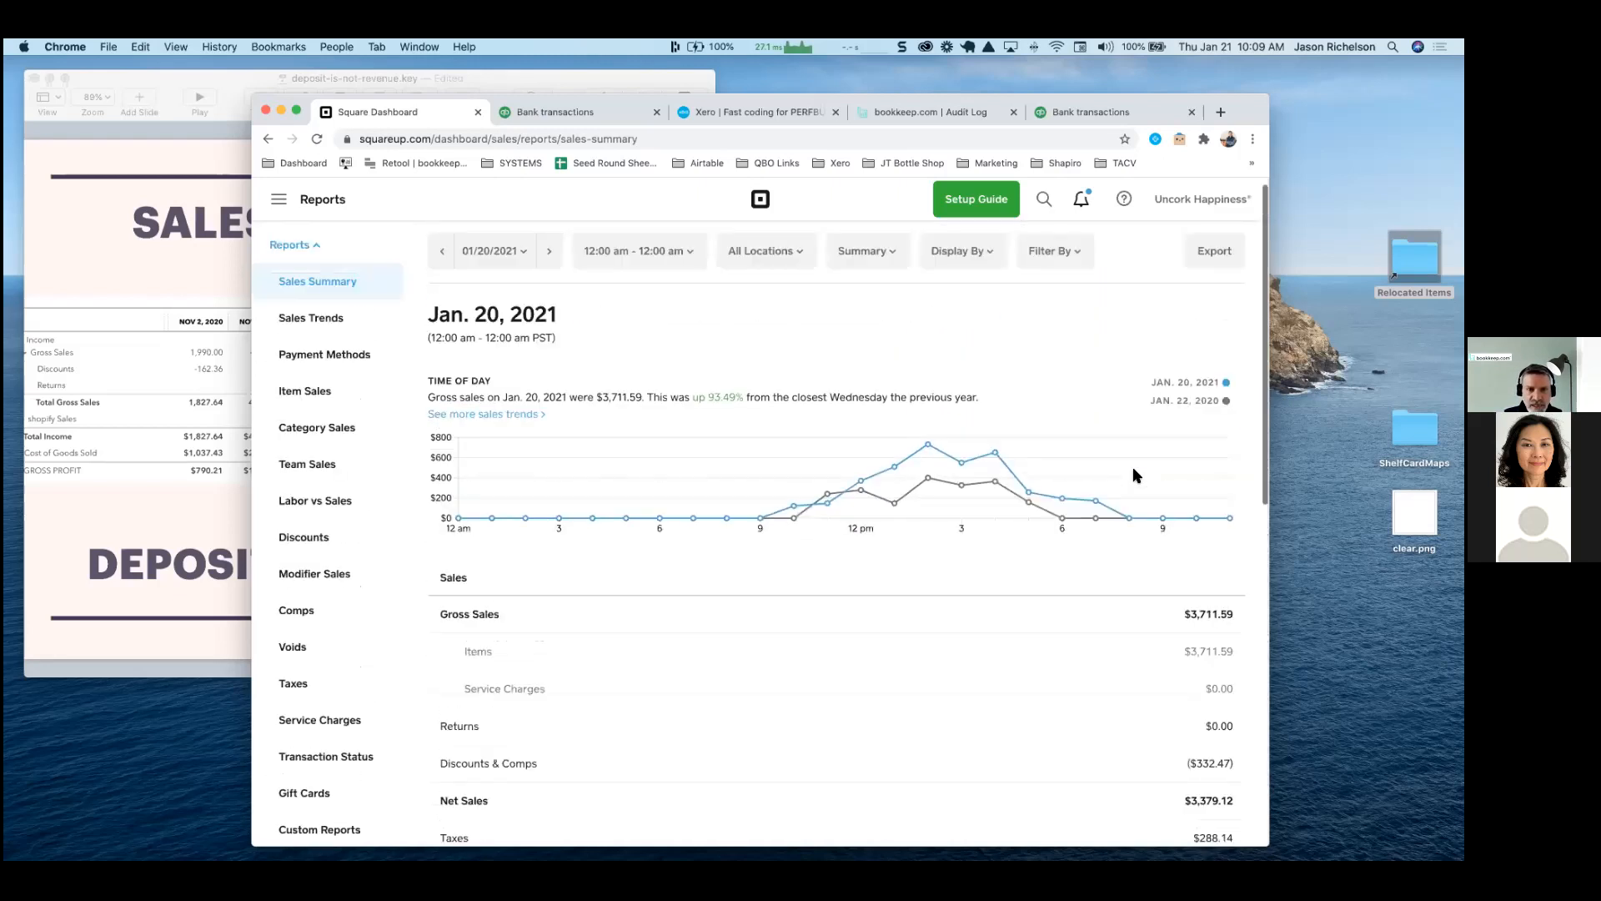
{"action": "left_click", "coordinate": [548, 266]}
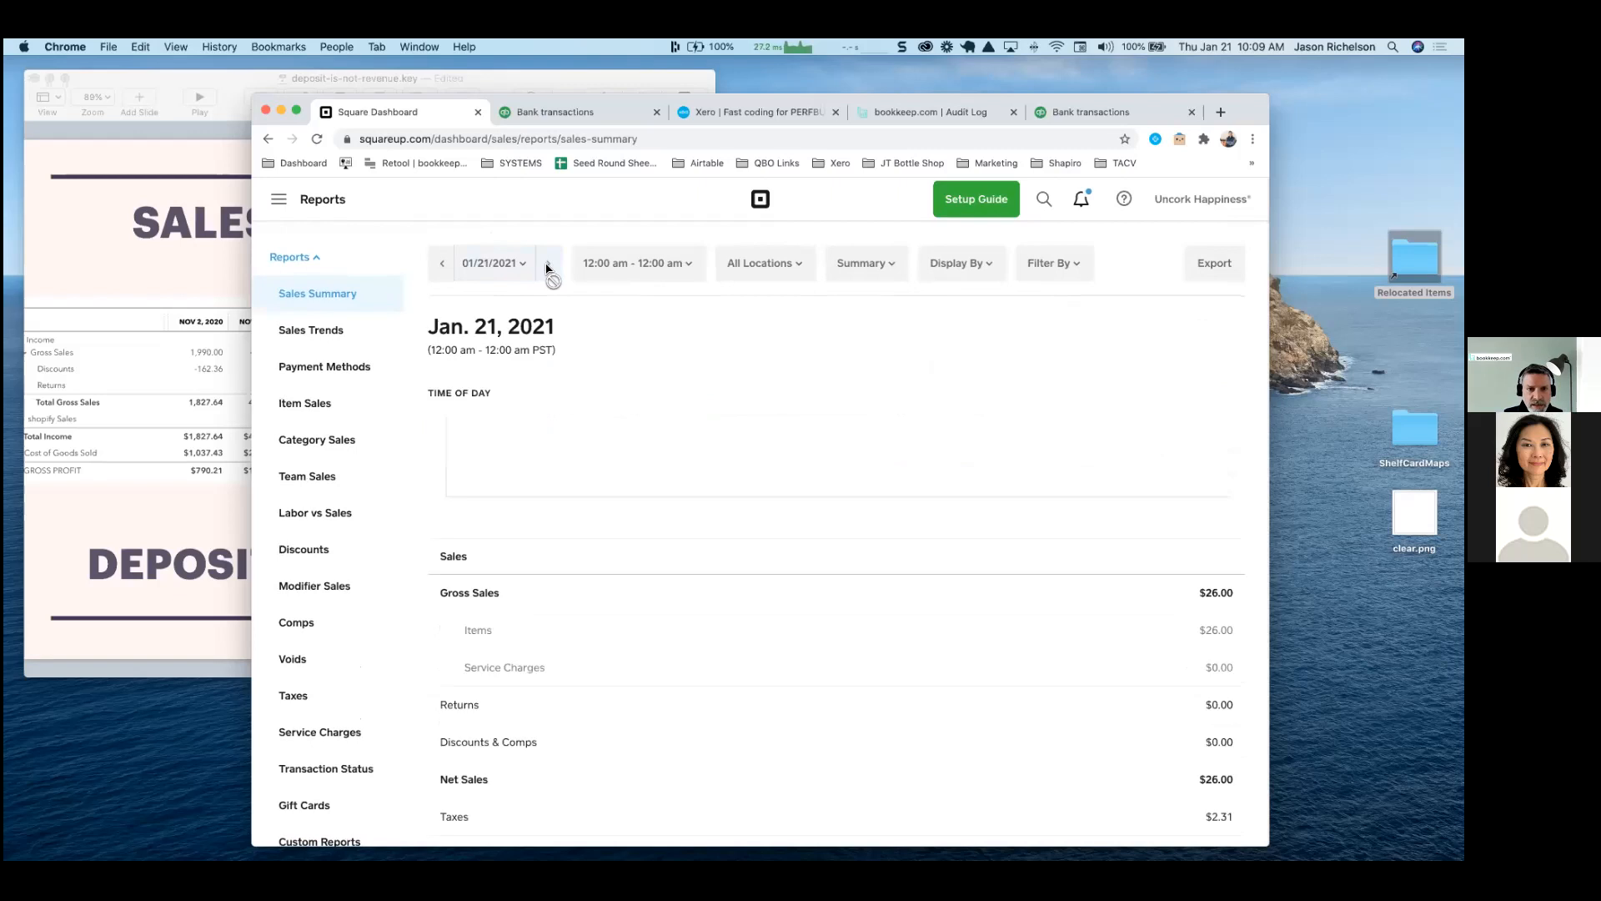
{"action": "left_click", "coordinate": [442, 265]}
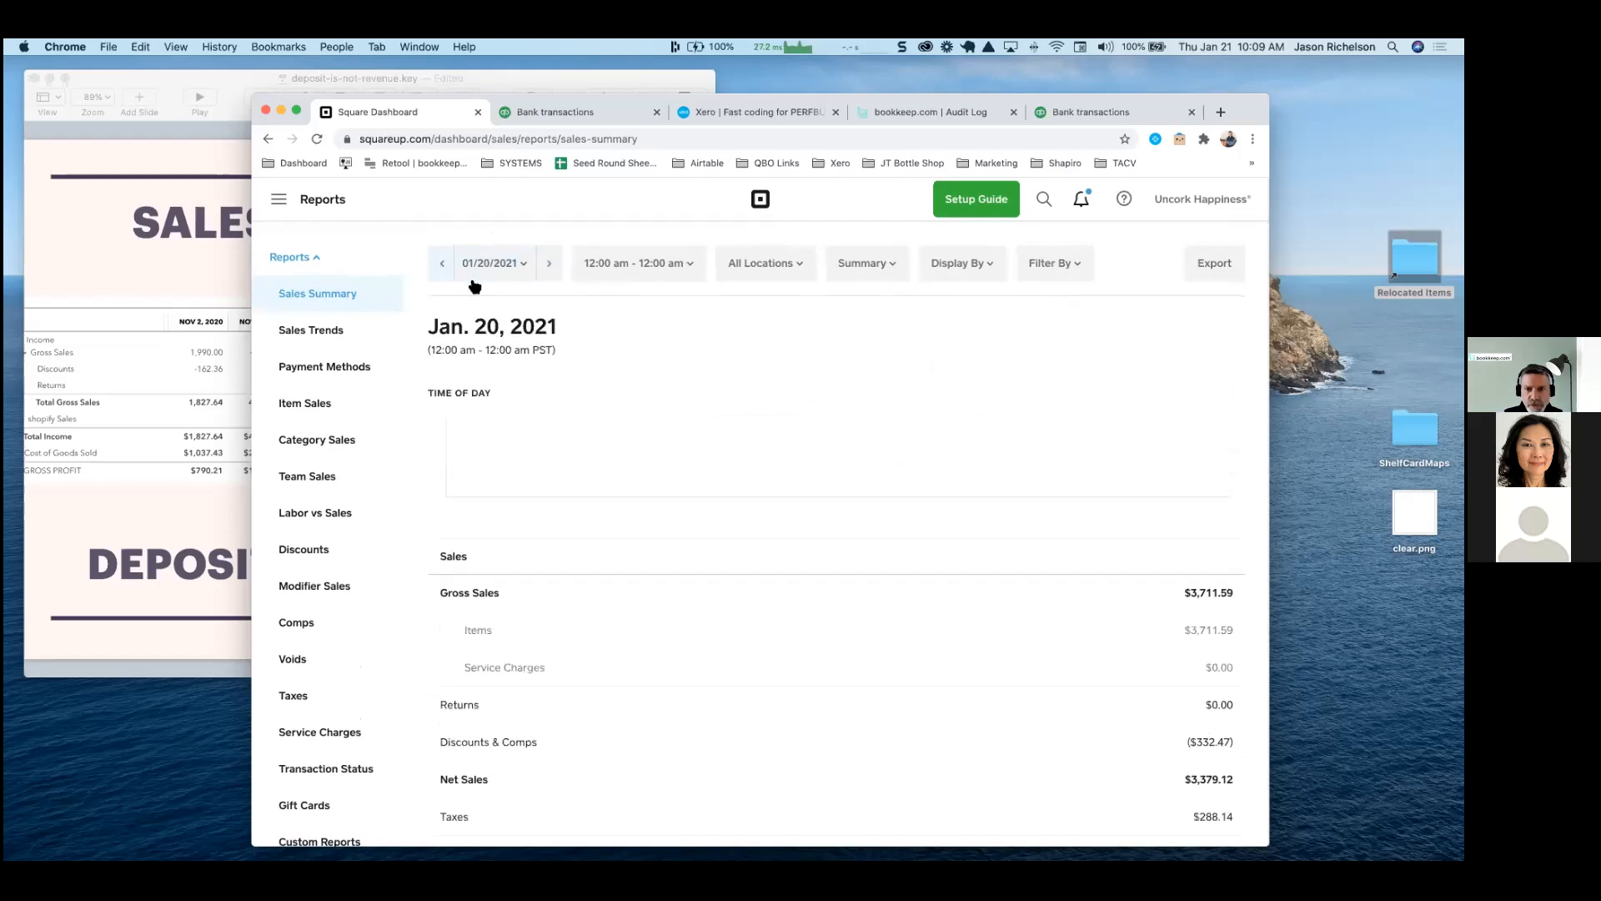
Exclude JT Bottle Shop from the report's locations so only Simply Wine is included
{"action": "left_click", "coordinate": [800, 261]}
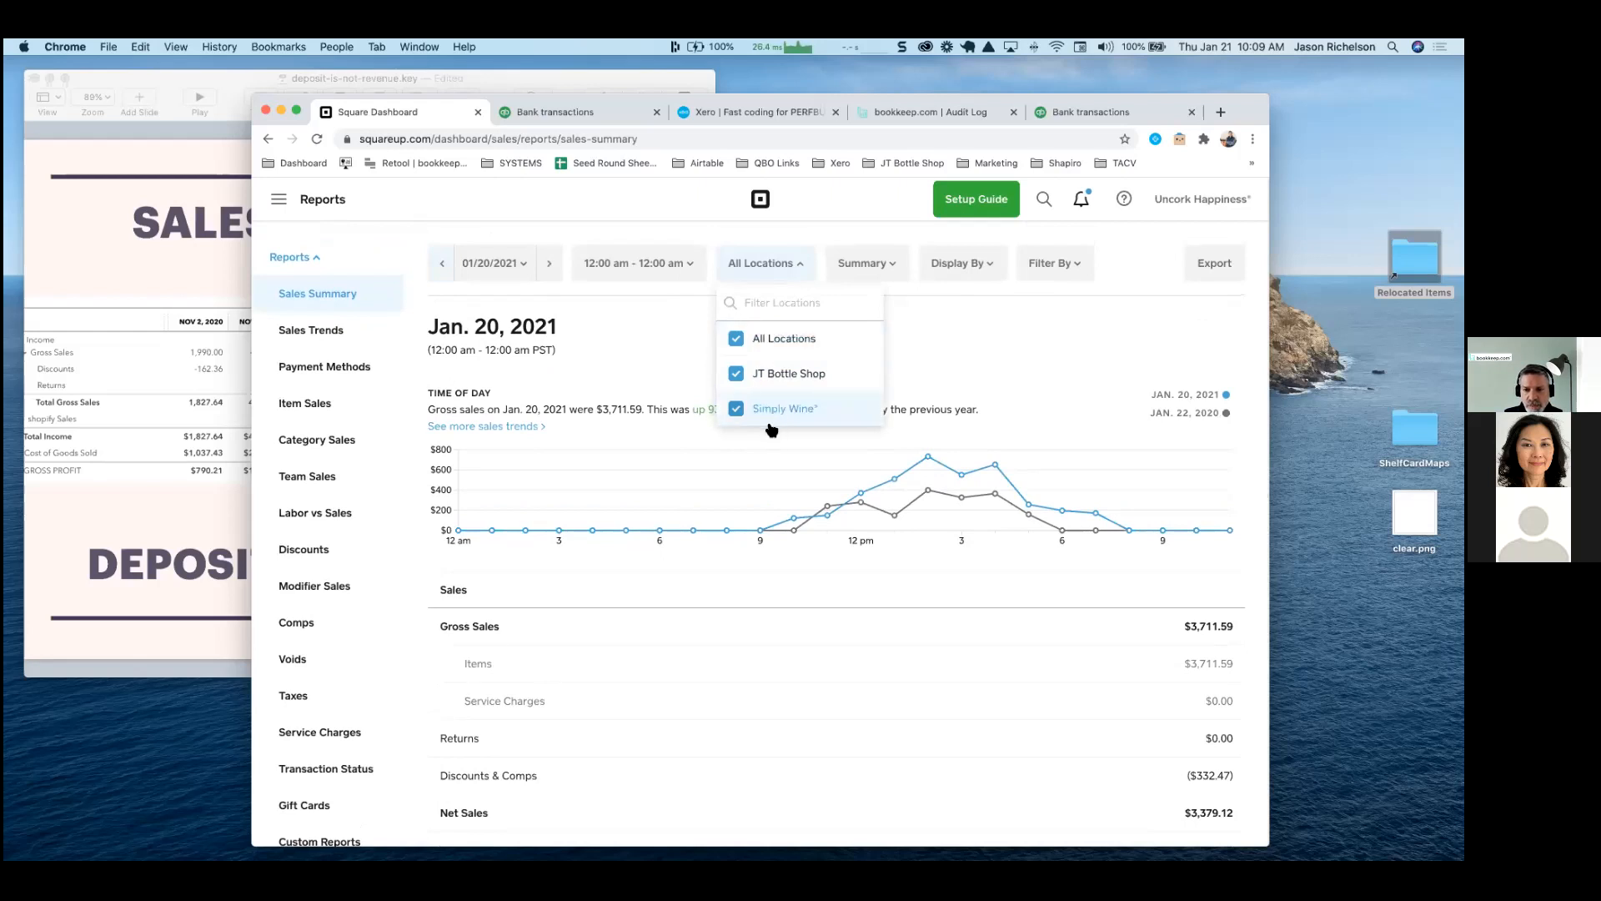
{"action": "left_click", "coordinate": [737, 374]}
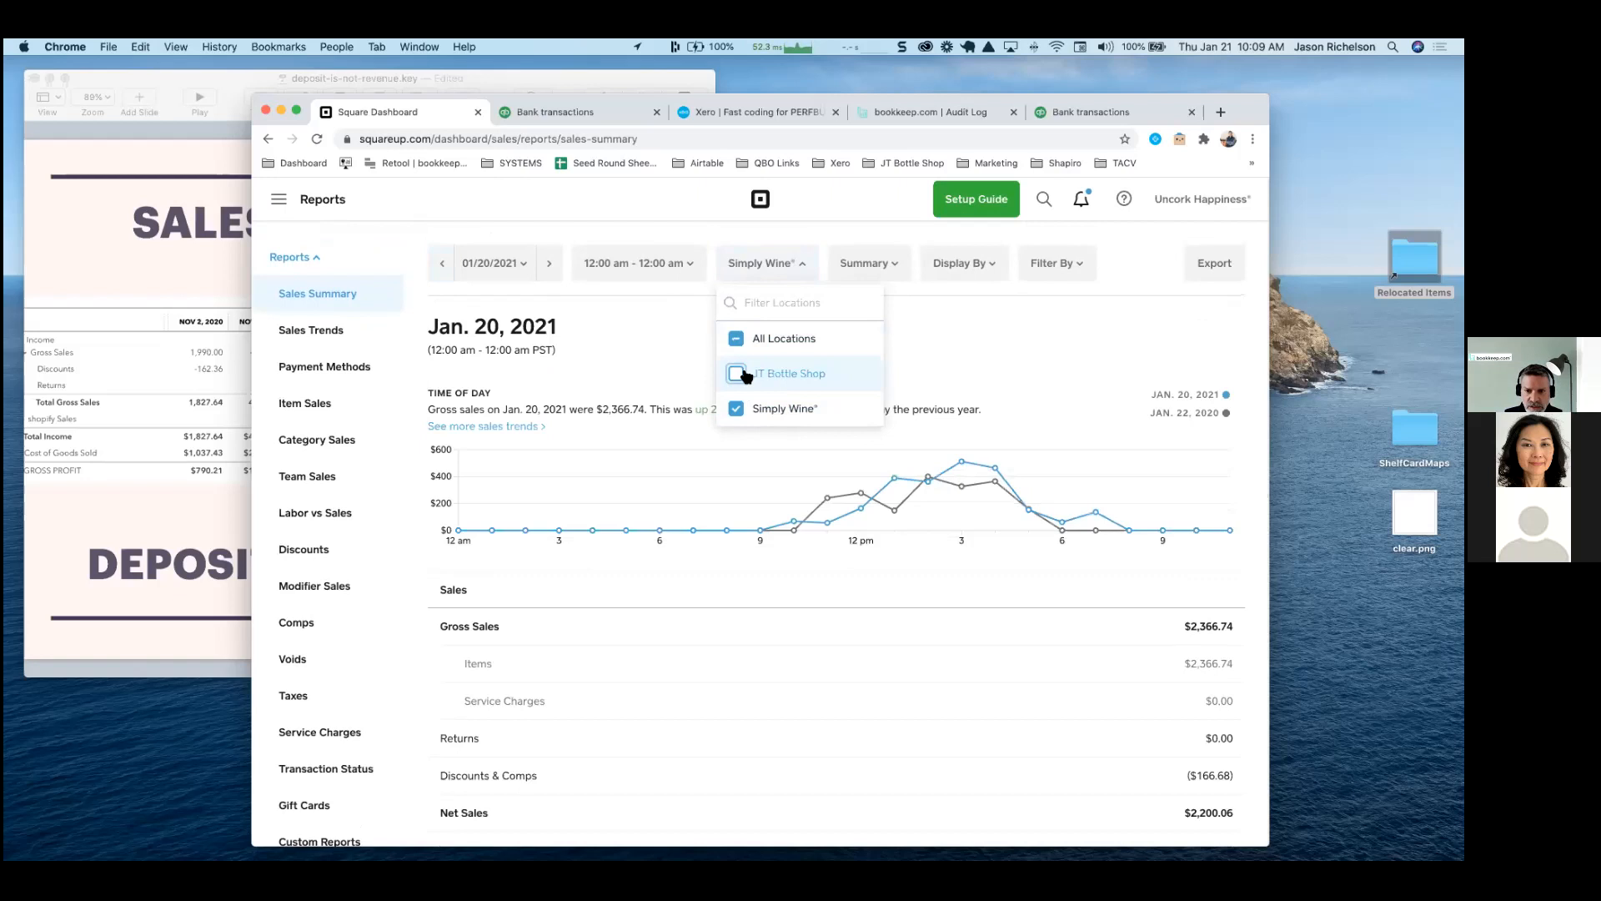
{"action": "left_click", "coordinate": [644, 332]}
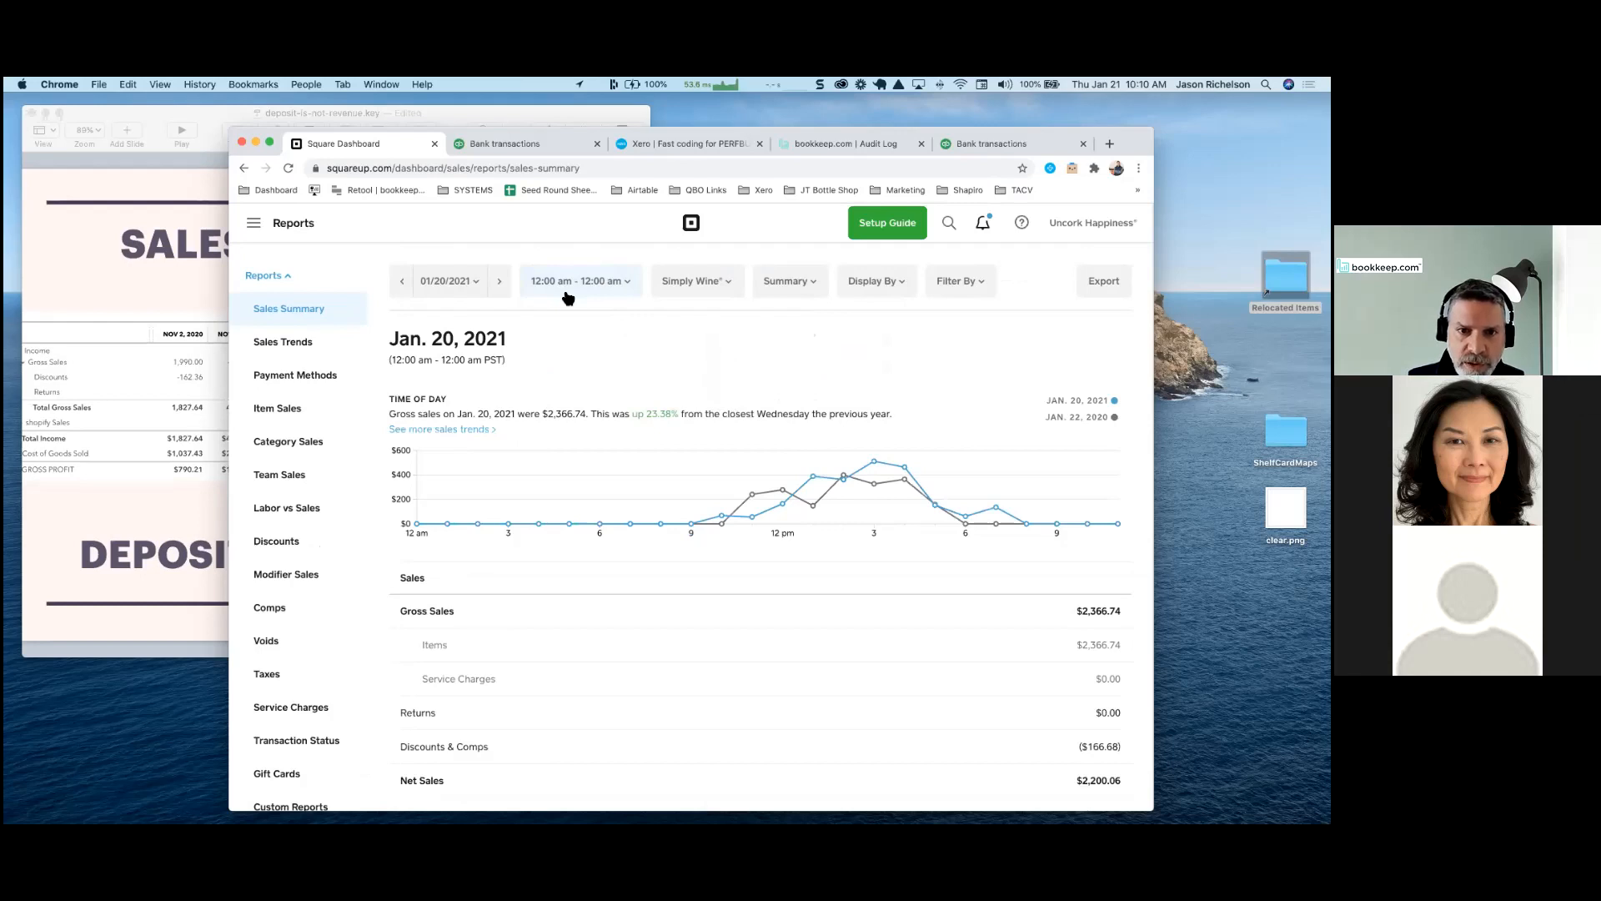
Check the report's time-of-day options, including All Day and Custom, and close them without changing the range
{"action": "left_click", "coordinate": [625, 287]}
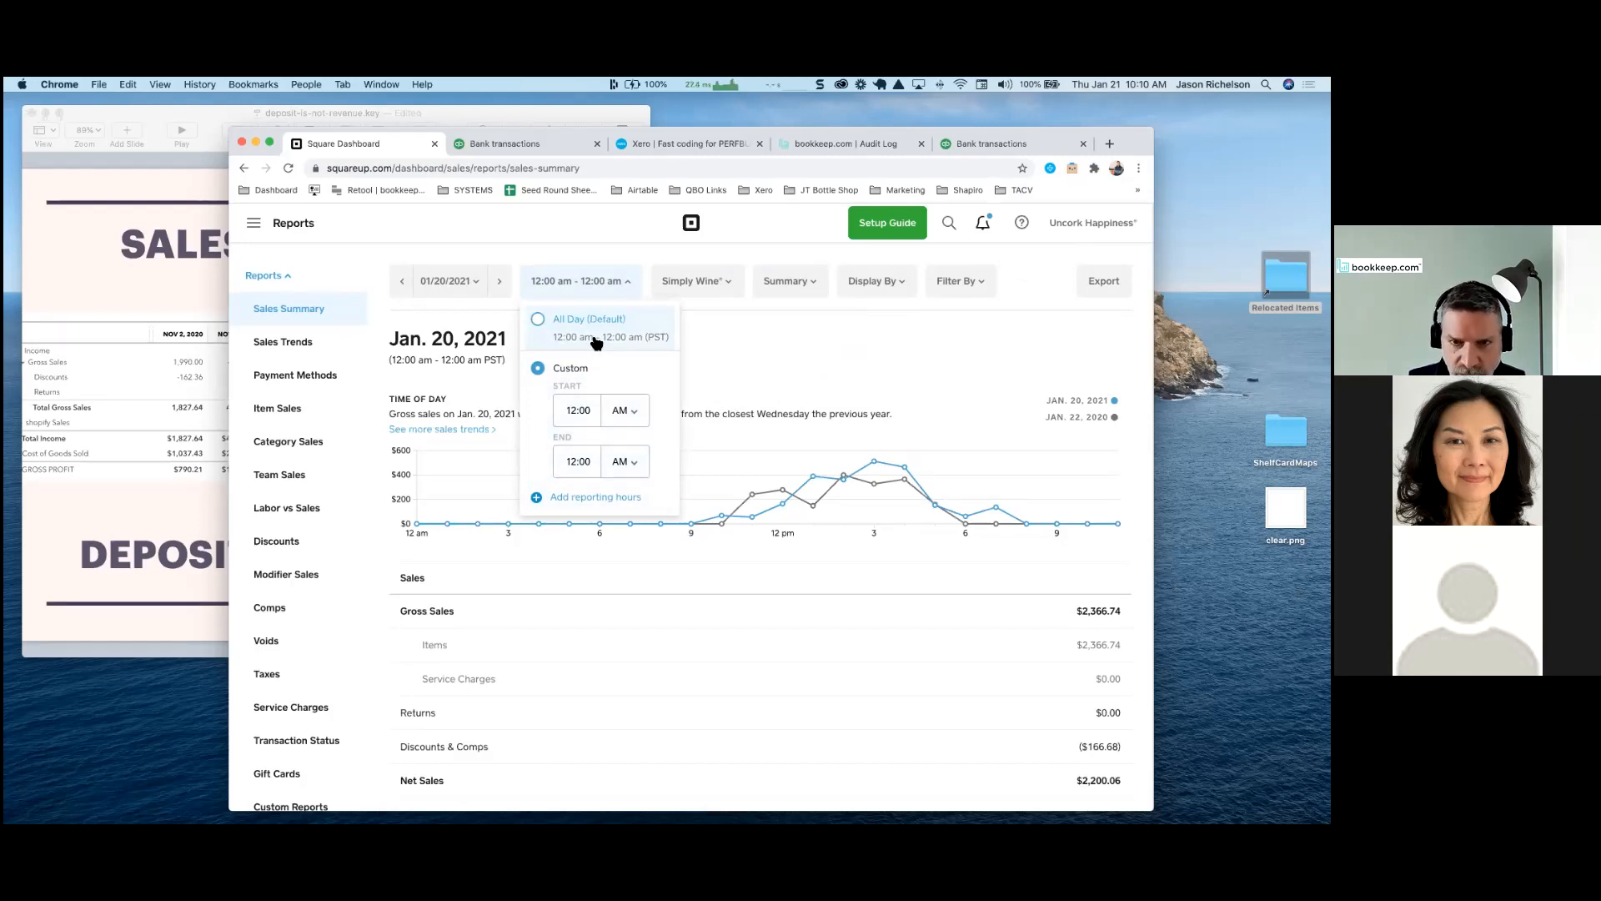
{"action": "left_click", "coordinate": [834, 343]}
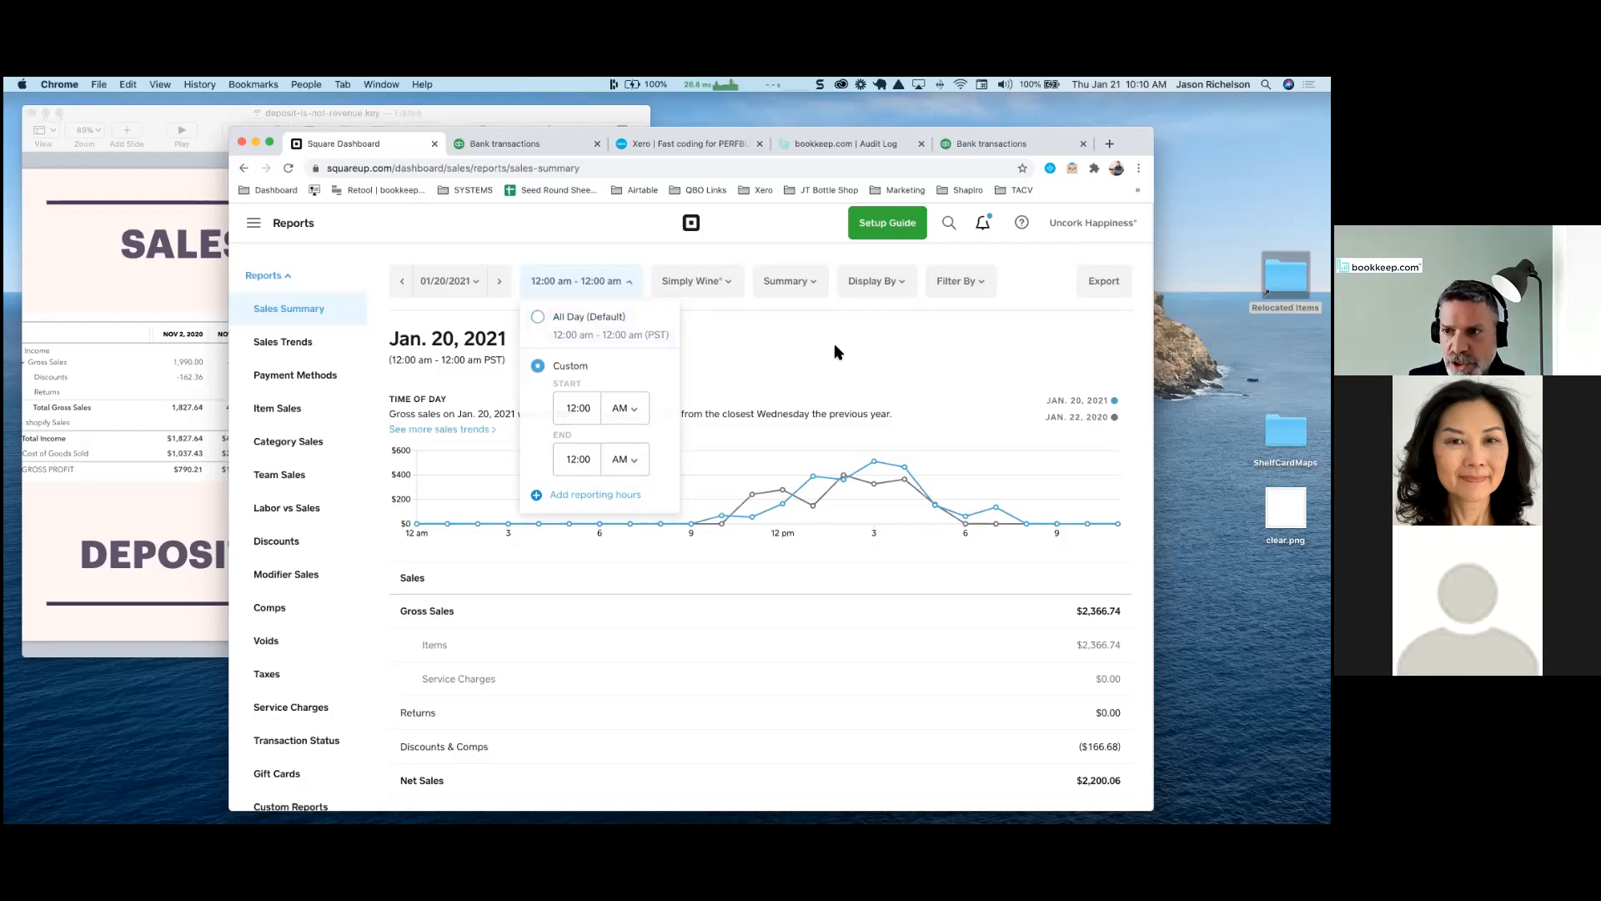
{"action": "scroll", "coordinate": [613, 613], "scroll_direction": "down", "scroll_amount": 3}
{"action": "scroll", "coordinate": [614, 613], "scroll_direction": "up", "scroll_amount": 1}
{"action": "scroll", "coordinate": [614, 615], "scroll_direction": "up", "scroll_amount": 2}
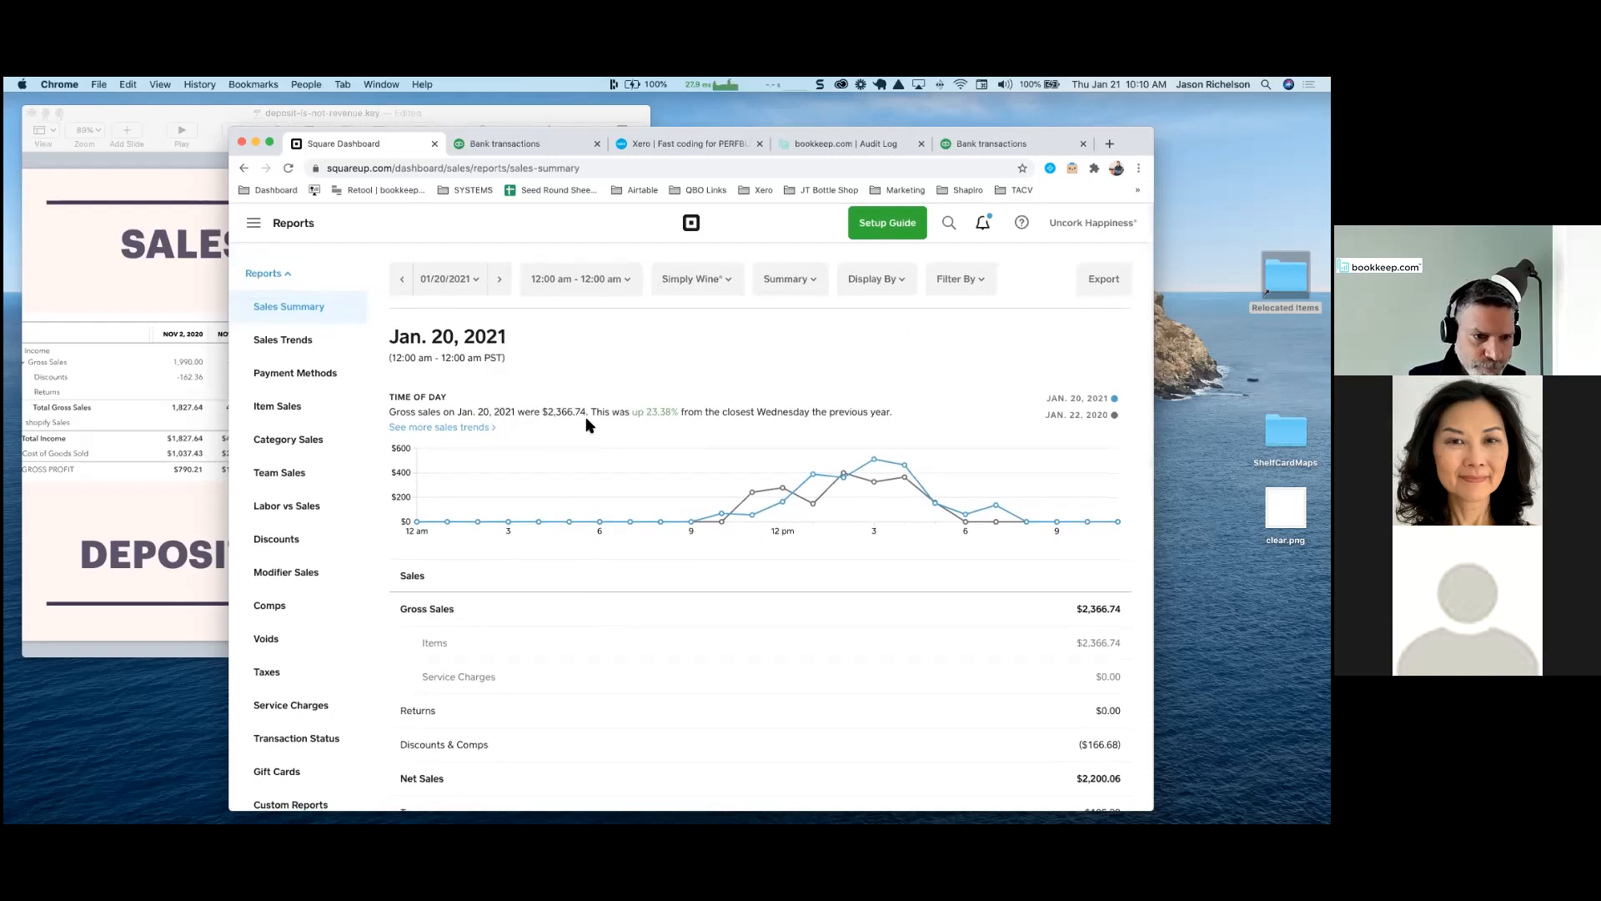
Open the Taxes report and review the taxable sales and tax collected for Simply Wine
{"action": "scroll", "coordinate": [588, 420], "scroll_direction": "down", "scroll_amount": 1}
{"action": "scroll", "coordinate": [500, 458], "scroll_direction": "down", "scroll_amount": 3}
{"action": "scroll", "coordinate": [325, 575], "scroll_direction": "down", "scroll_amount": 3}
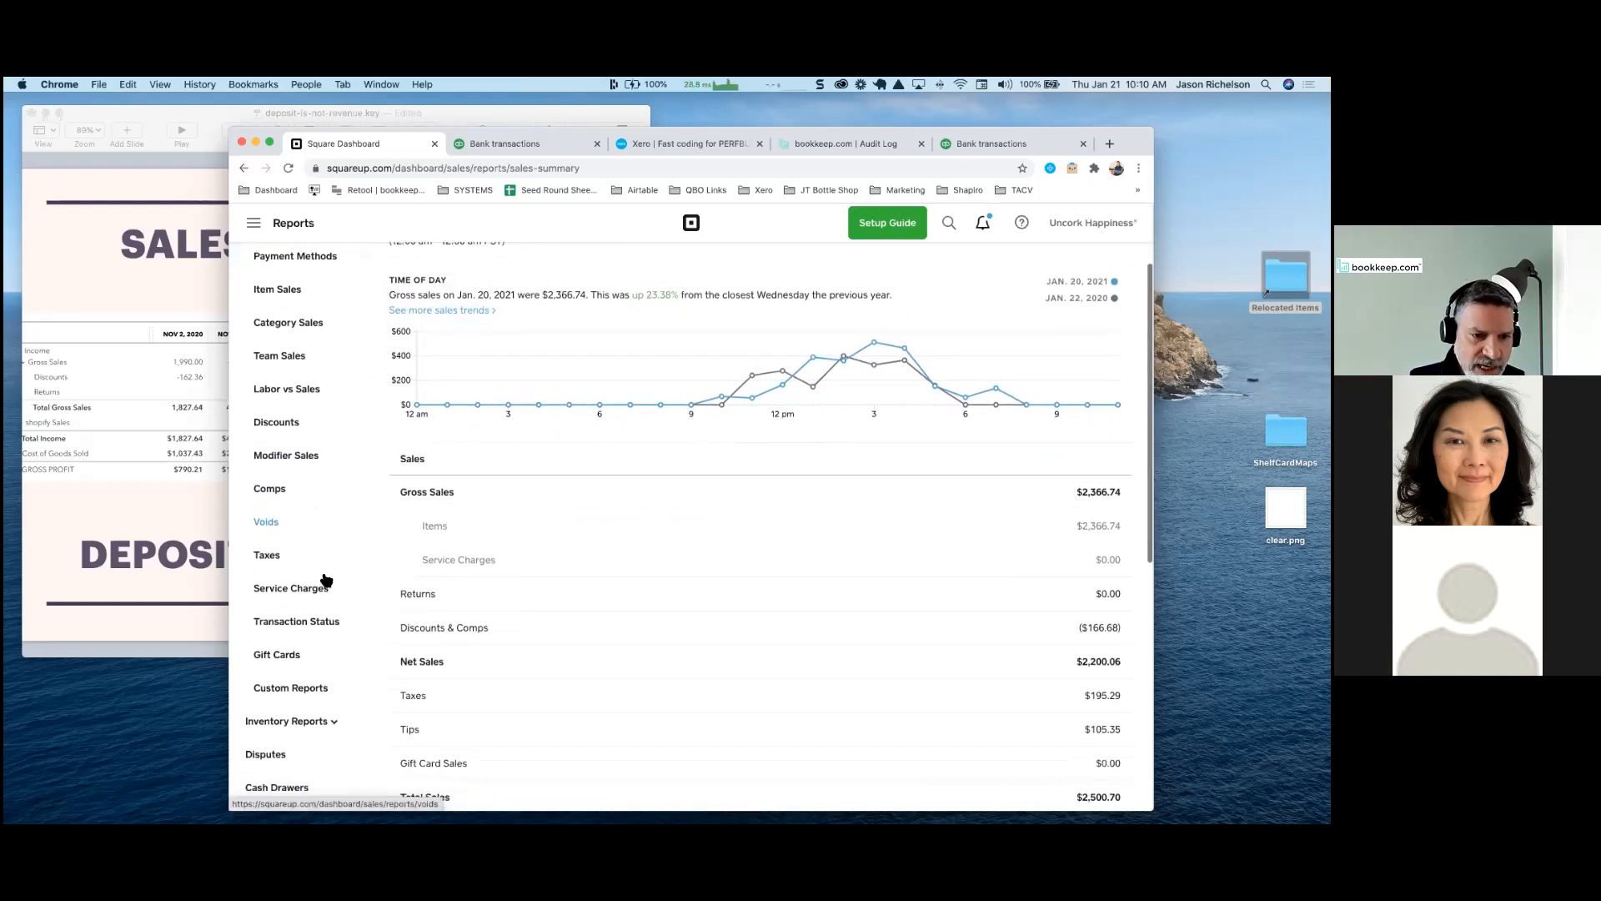
{"action": "left_click", "coordinate": [277, 547]}
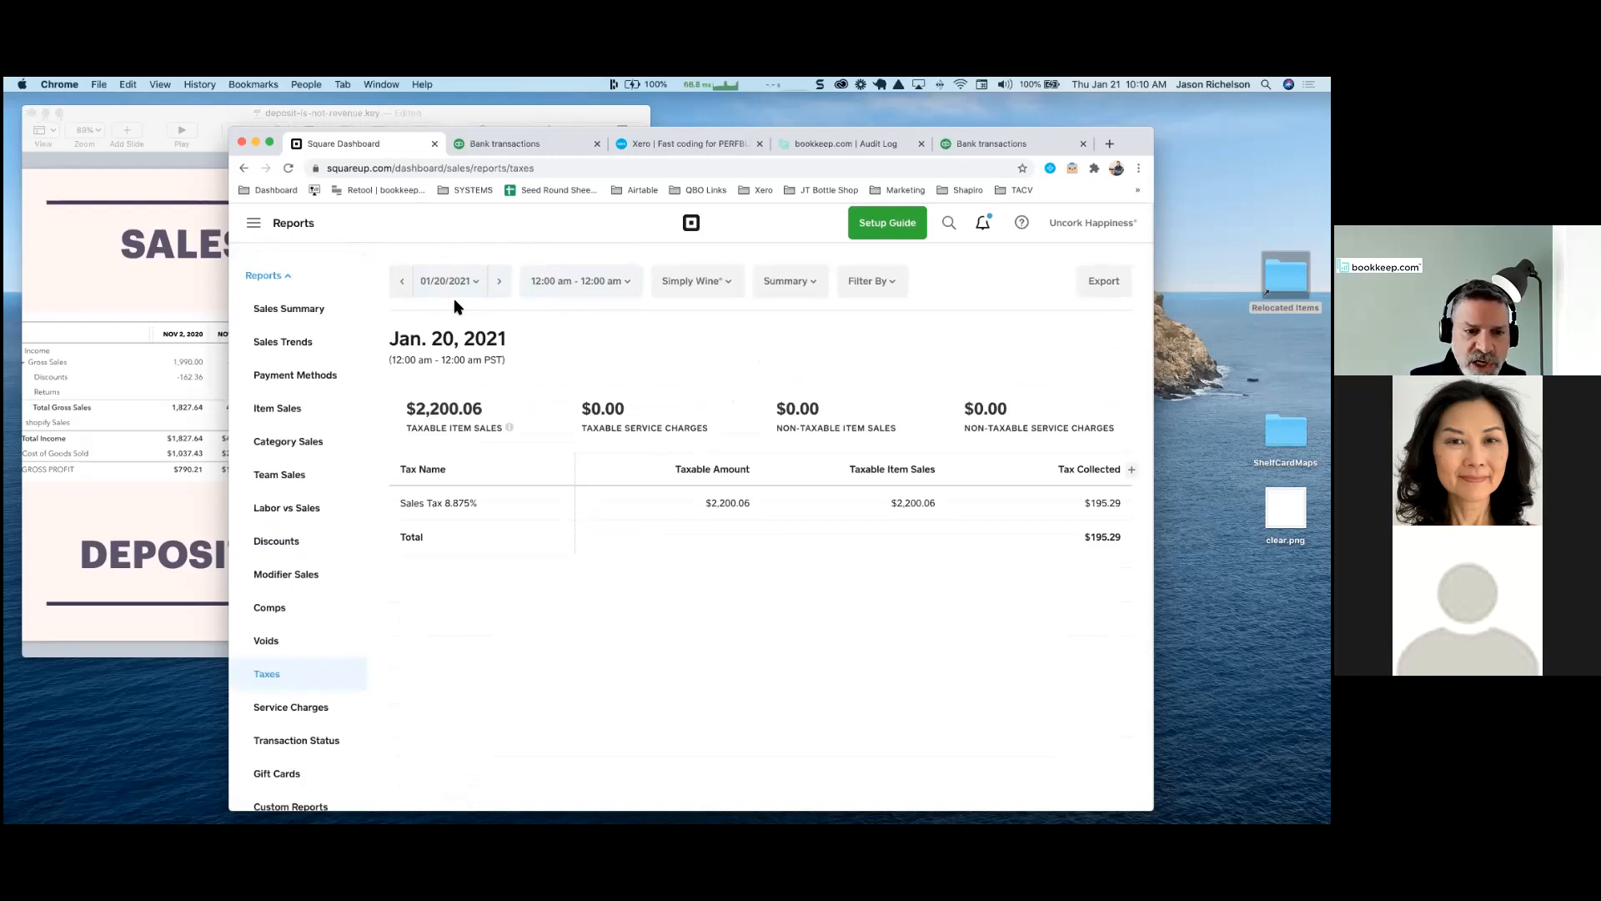
{"action": "scroll", "coordinate": [759, 490], "scroll_direction": "down", "scroll_amount": 1}
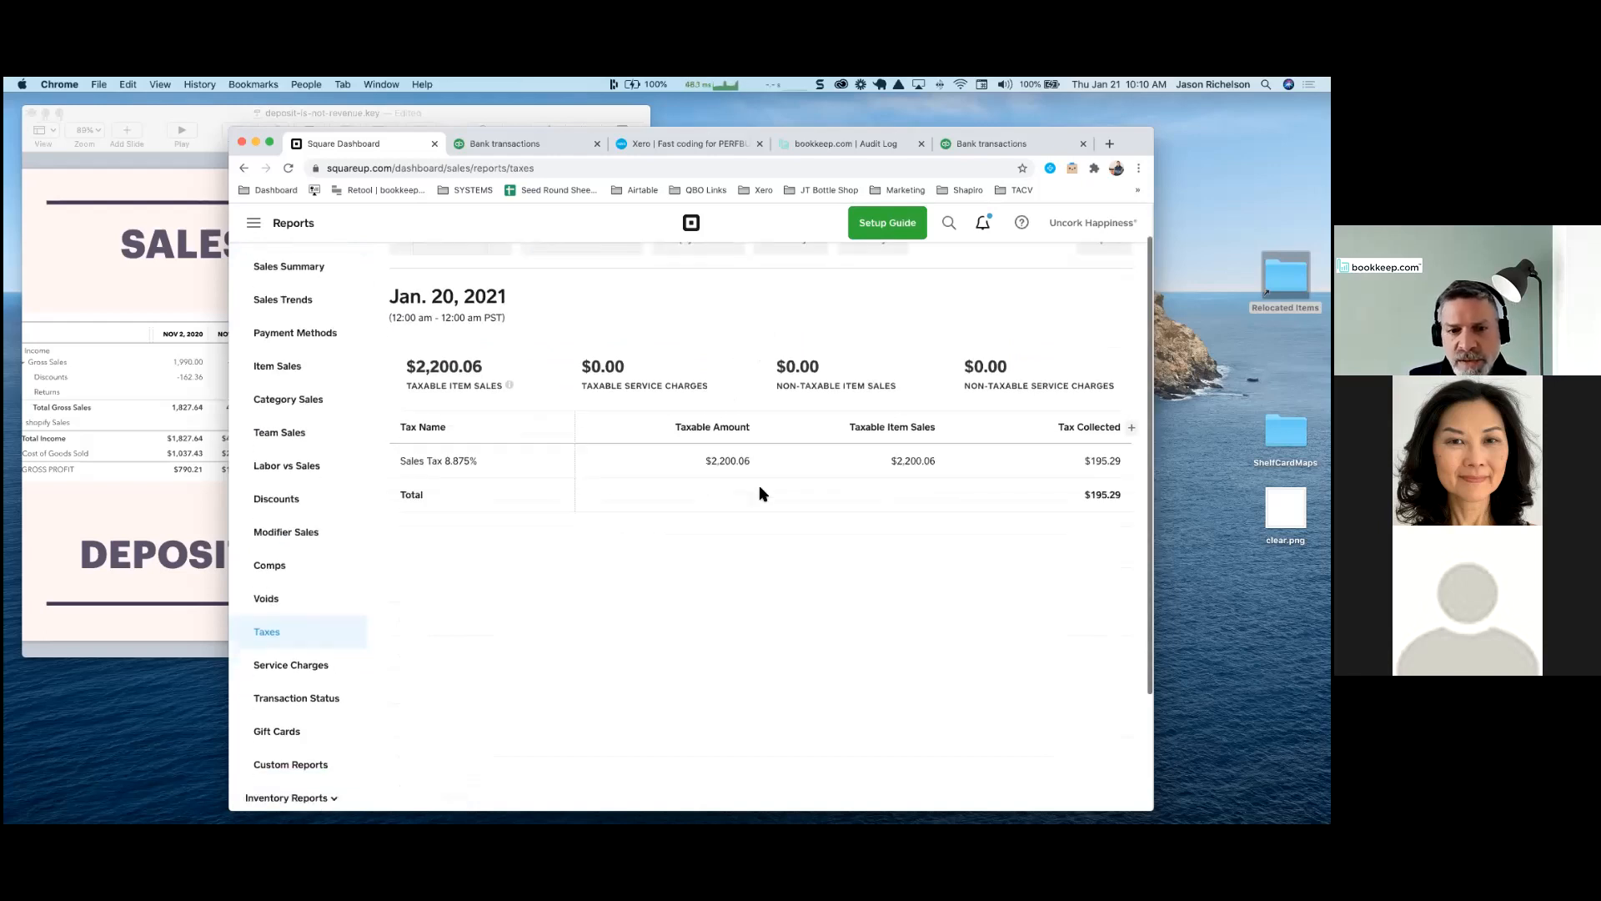
{"action": "scroll", "coordinate": [779, 474], "scroll_direction": "up", "scroll_amount": 1}
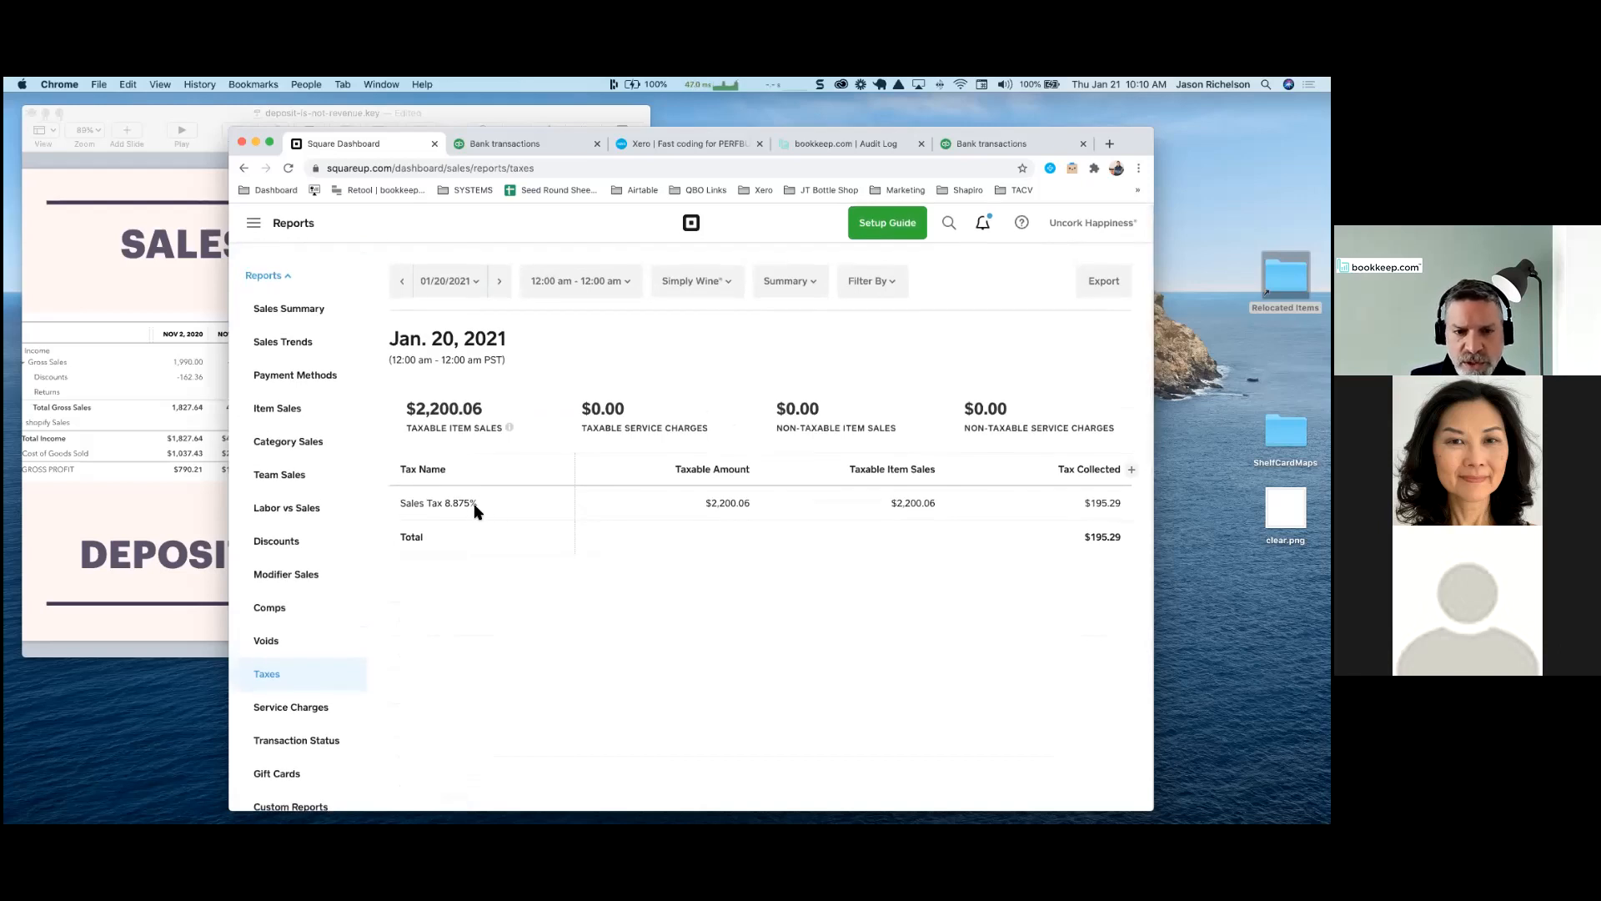
Switch the Taxes report's location filter from Simply Wine to JT Bottle Shop only
{"action": "left_click", "coordinate": [695, 283]}
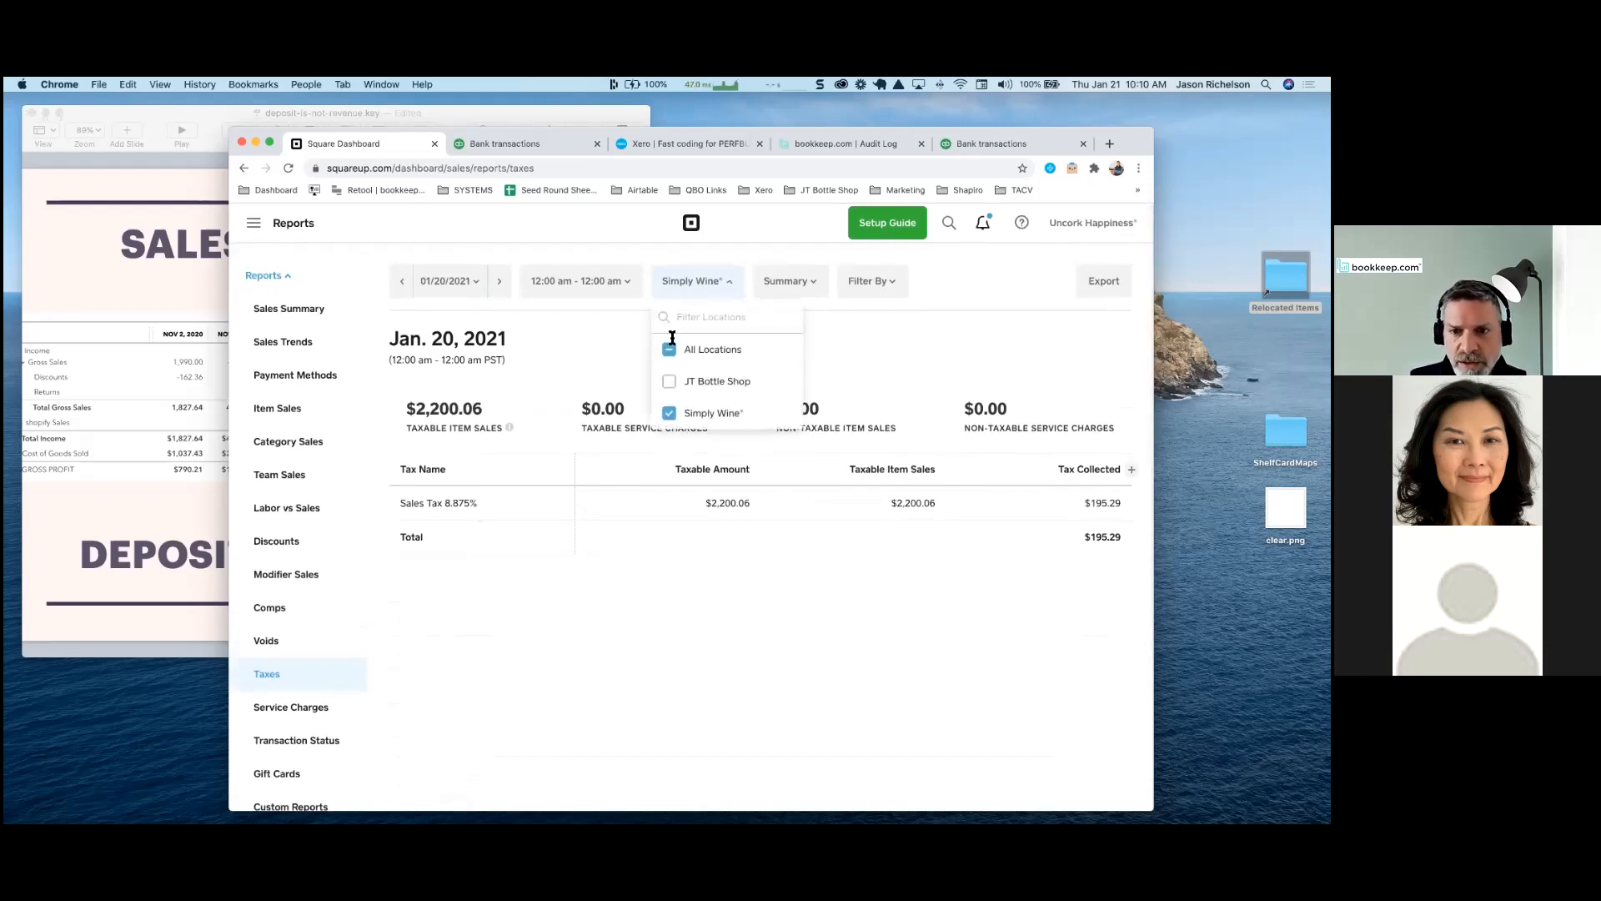
{"action": "left_click", "coordinate": [672, 383]}
{"action": "left_click", "coordinate": [667, 413]}
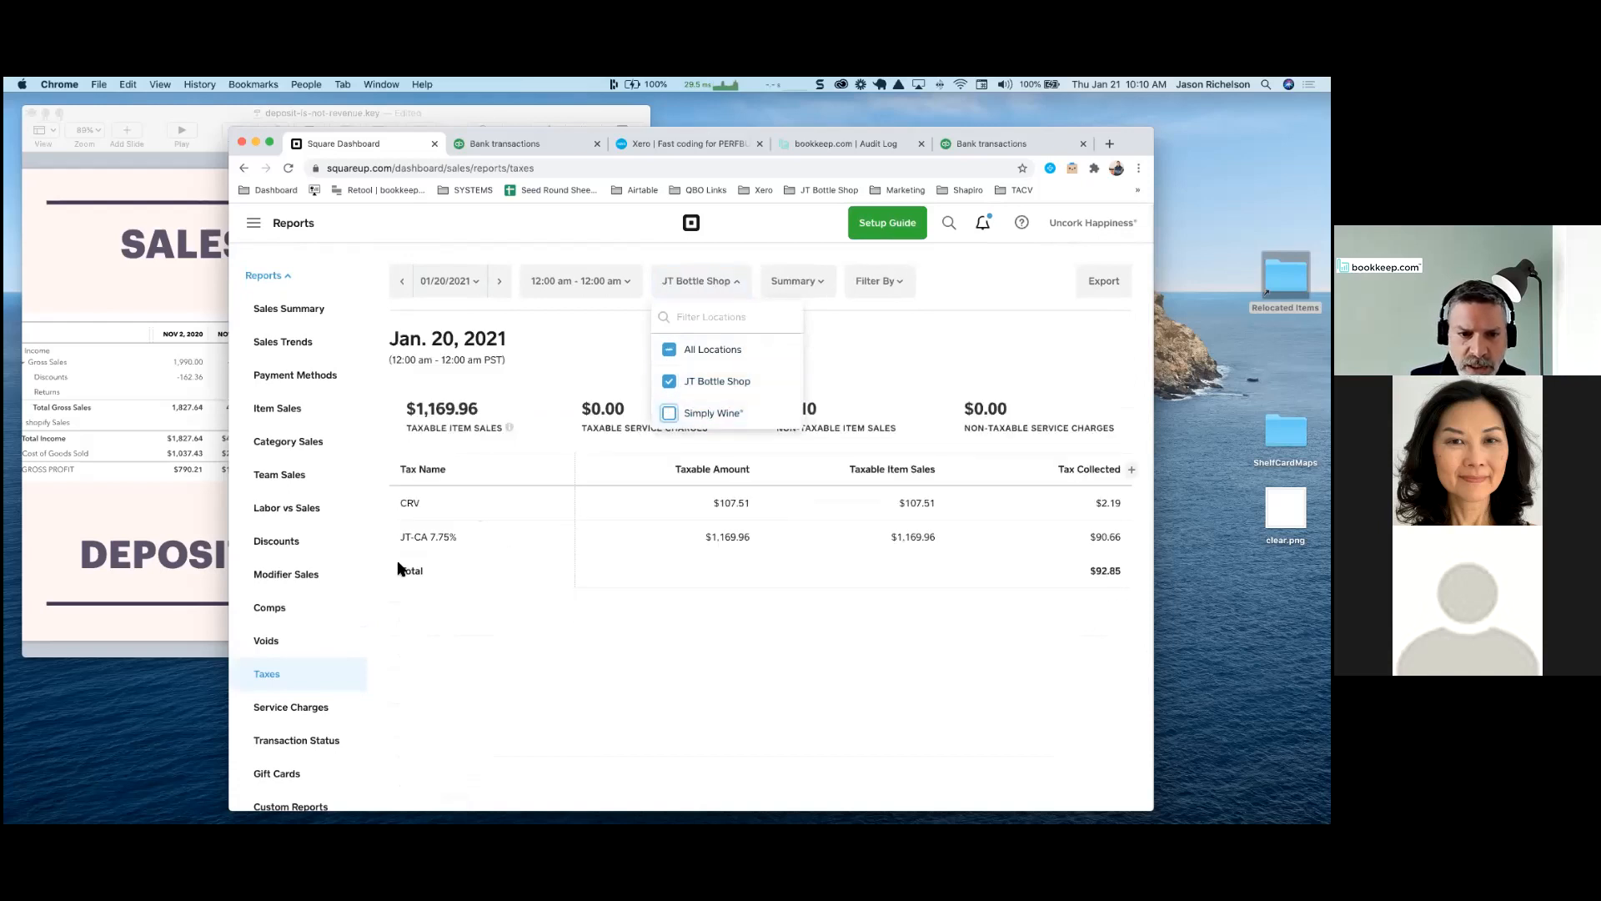
{"action": "left_click", "coordinate": [556, 551]}
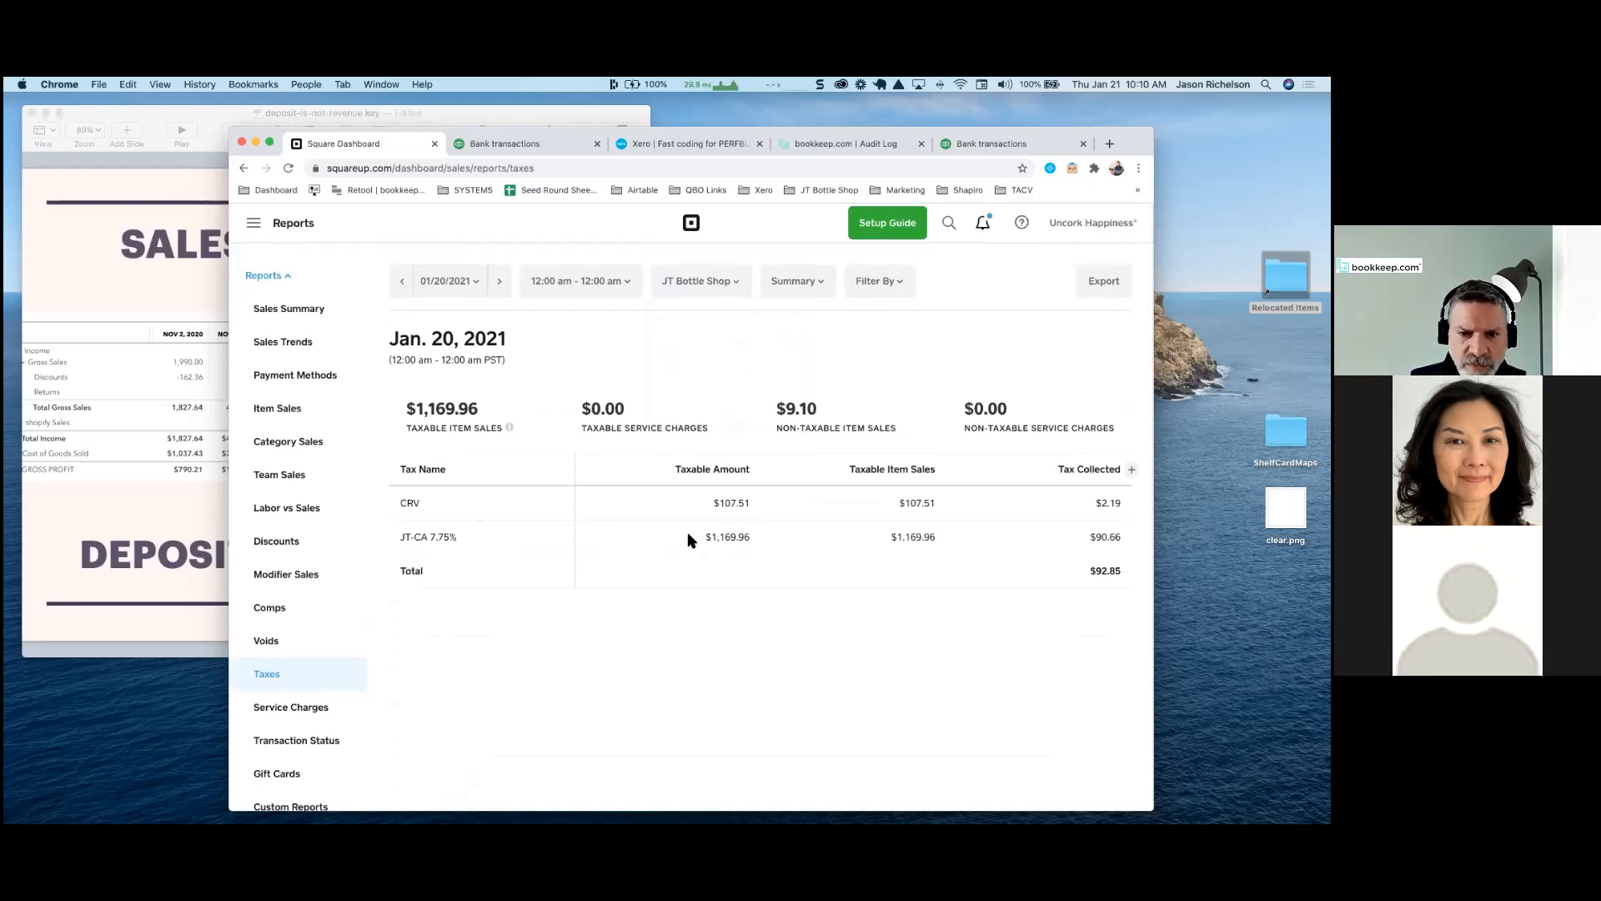
Check the tax collected for the CRV and JT-CA 7.75% taxes at JT Bottle Shop
{"action": "double_click", "coordinate": [1109, 537]}
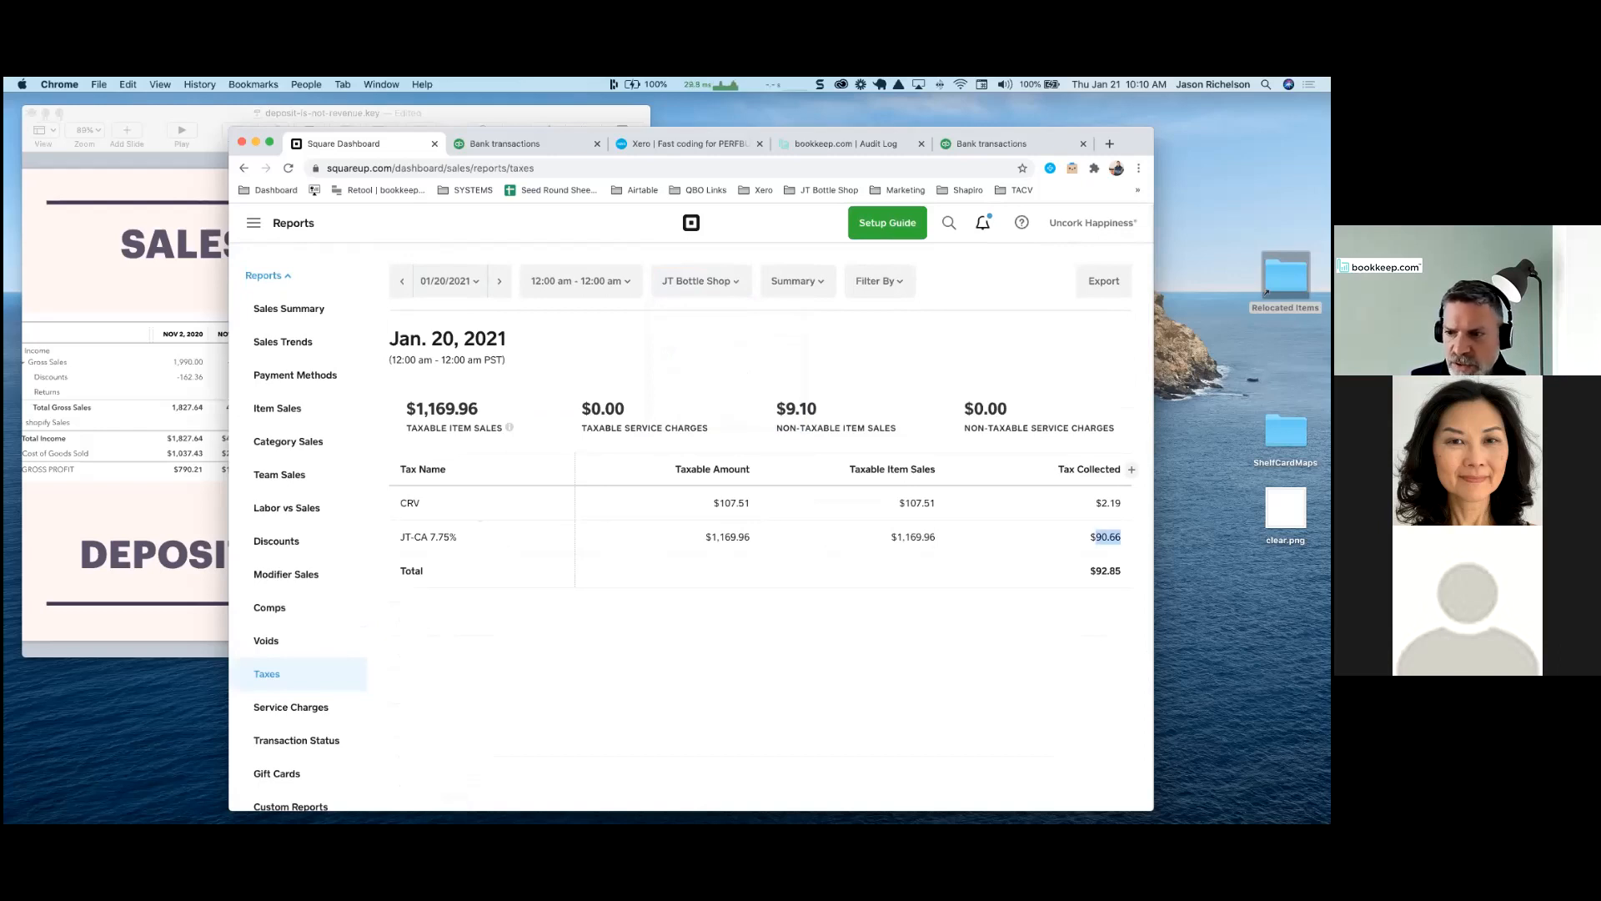
{"action": "double_click", "coordinate": [1111, 503]}
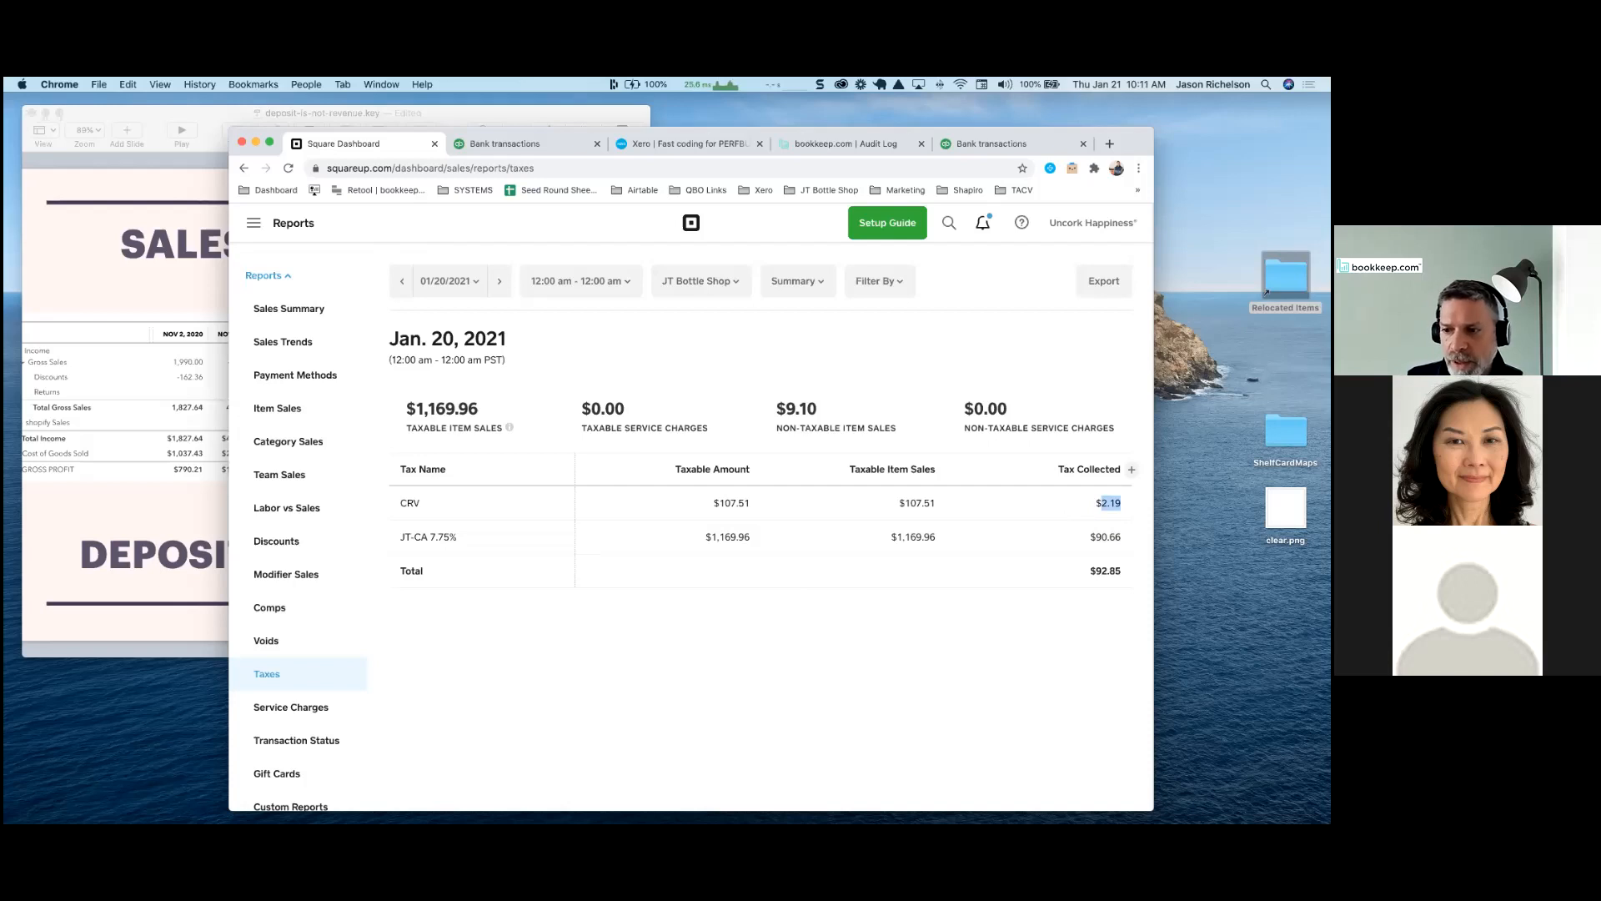
{"action": "double_click", "coordinate": [1106, 536]}
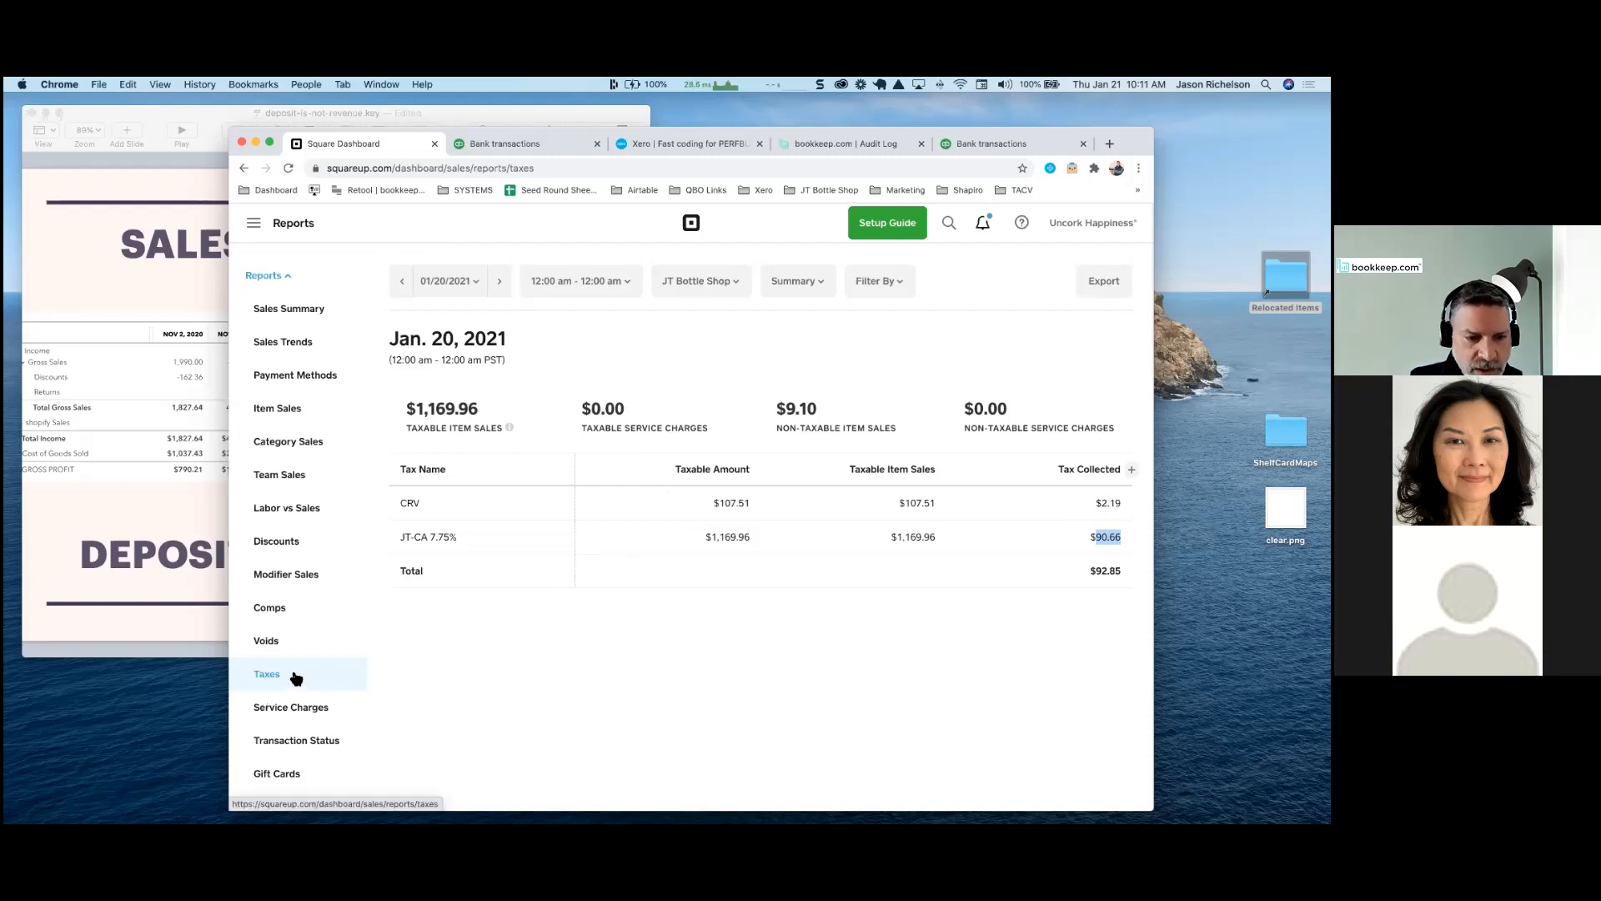
Open the Cost of Goods Sold report from the inventory reports
{"action": "scroll", "coordinate": [319, 677], "scroll_direction": "down", "scroll_amount": 2}
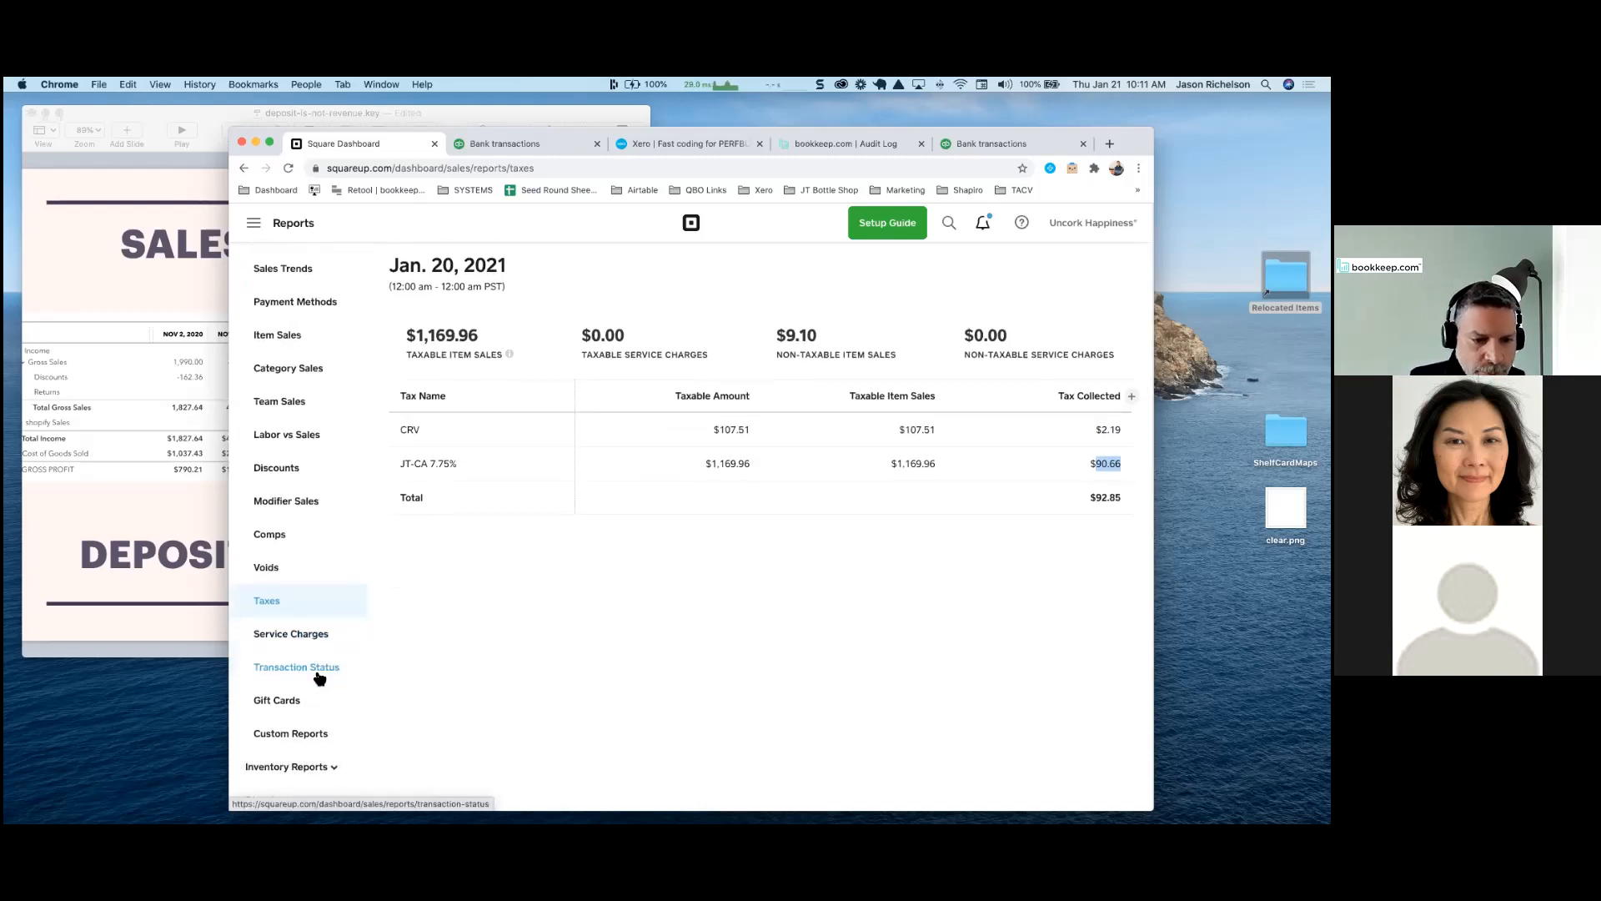
{"action": "scroll", "coordinate": [320, 677], "scroll_direction": "down", "scroll_amount": 2}
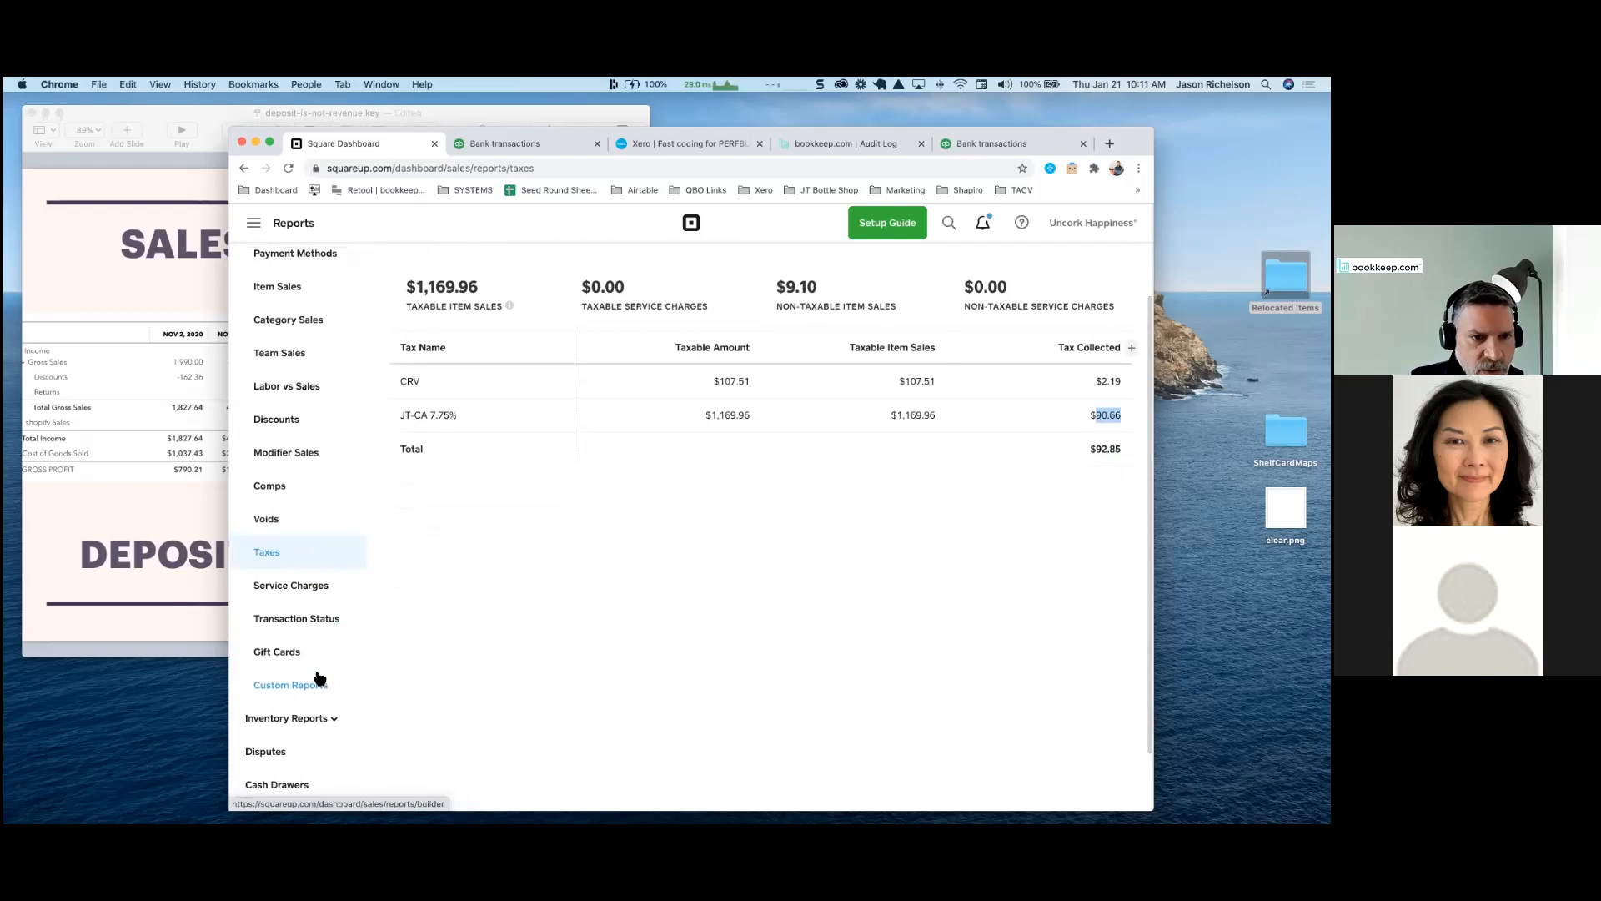
{"action": "scroll", "coordinate": [315, 573], "scroll_direction": "up", "scroll_amount": 3}
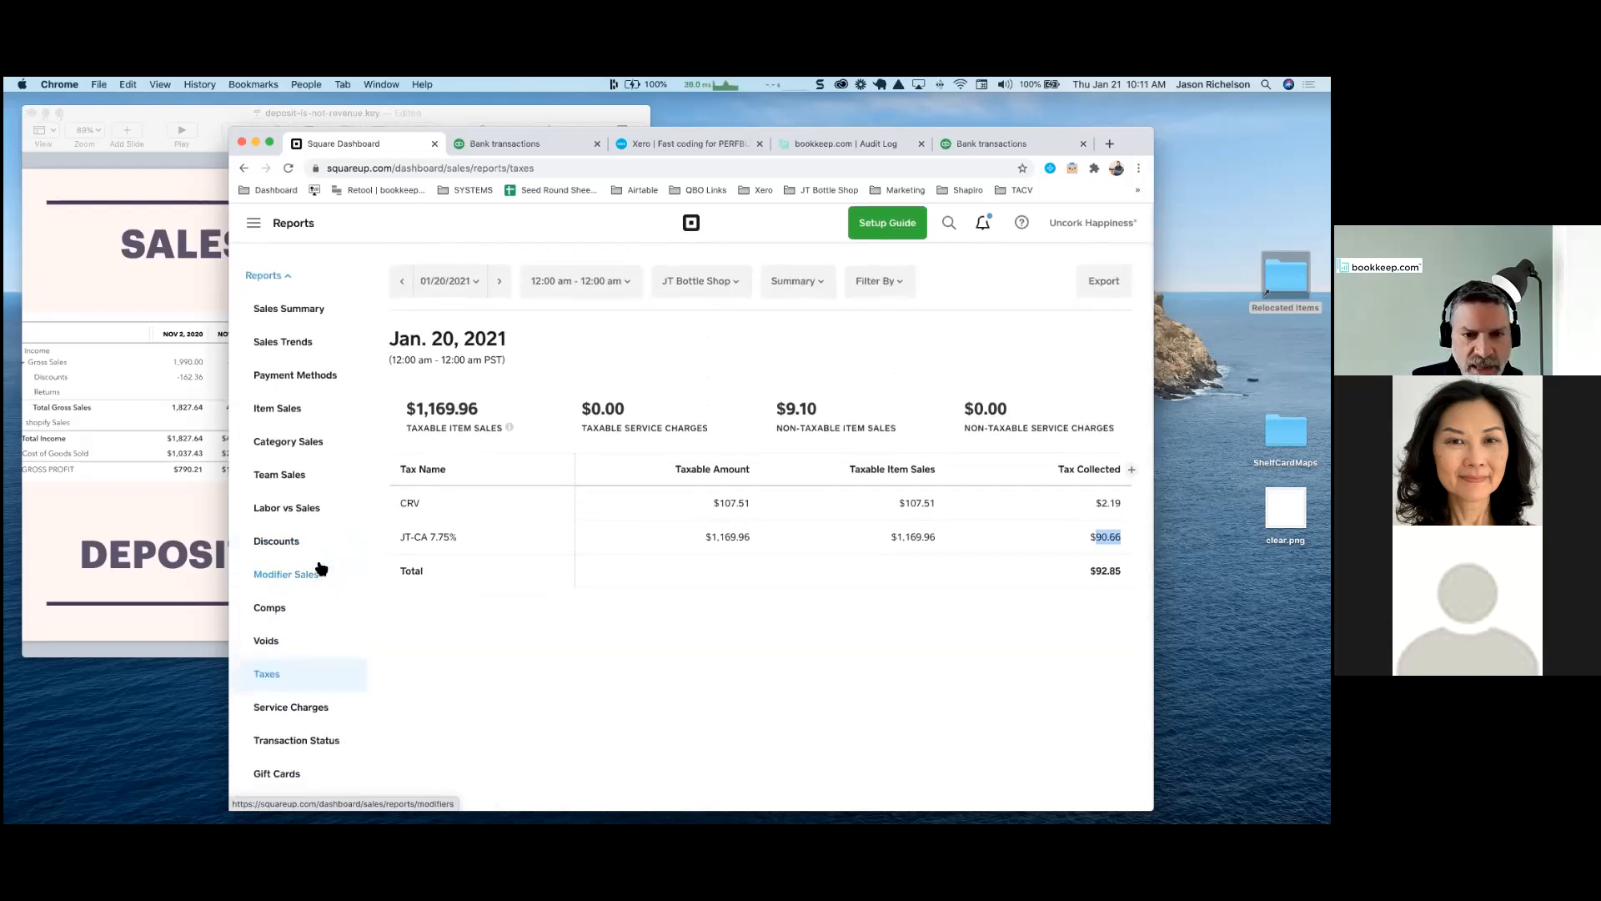
{"action": "left_click", "coordinate": [270, 276]}
{"action": "left_click", "coordinate": [269, 309]}
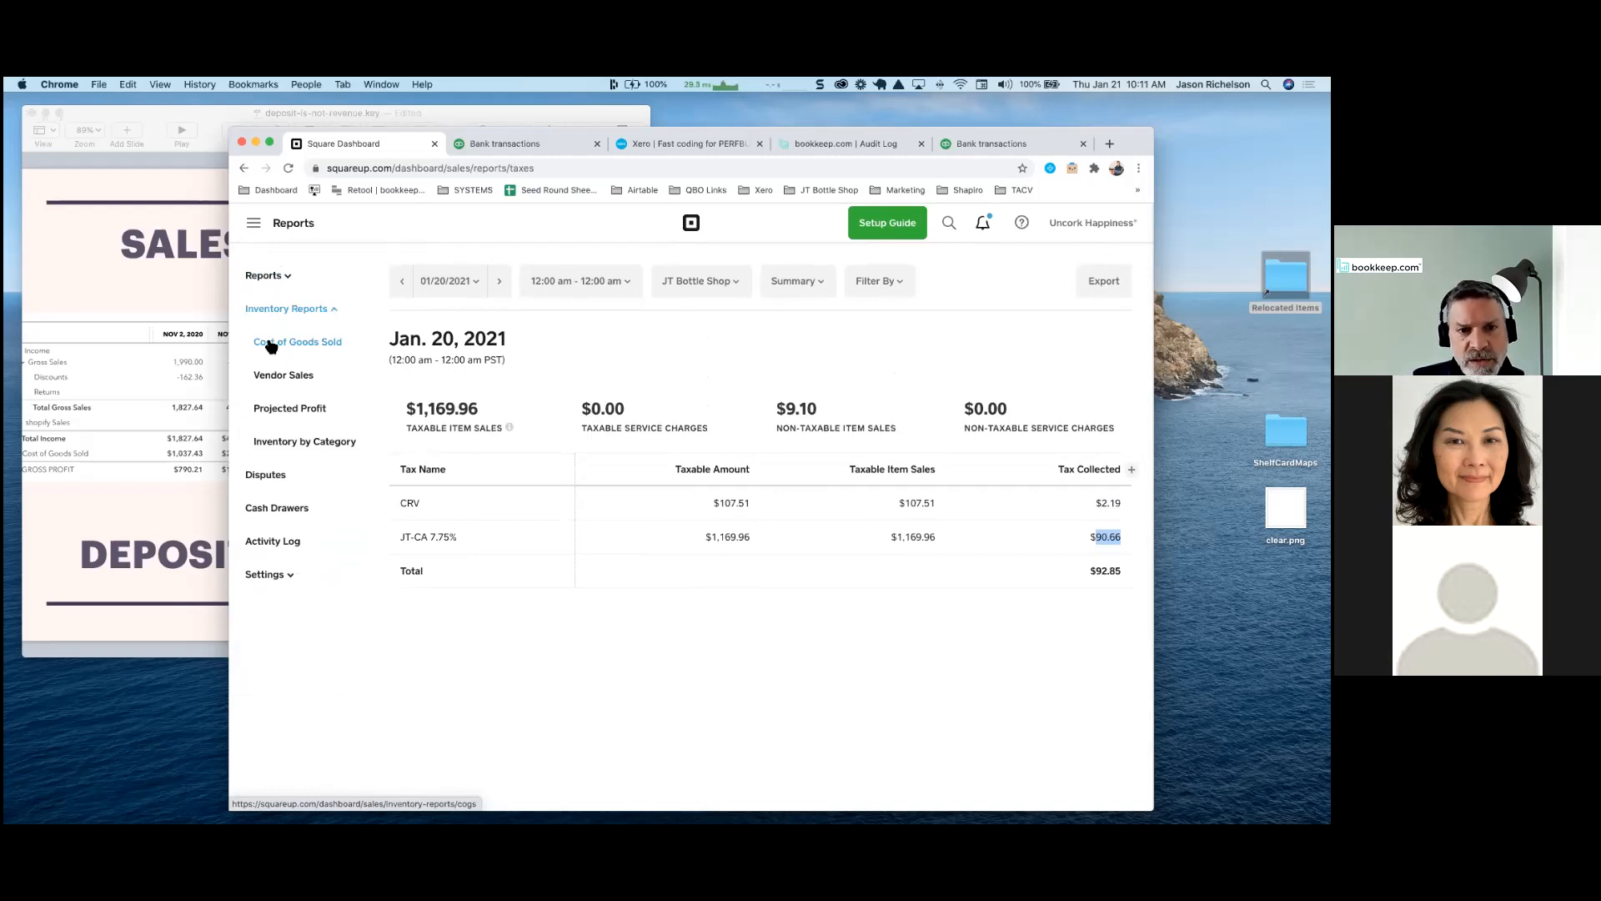
{"action": "left_click", "coordinate": [271, 344]}
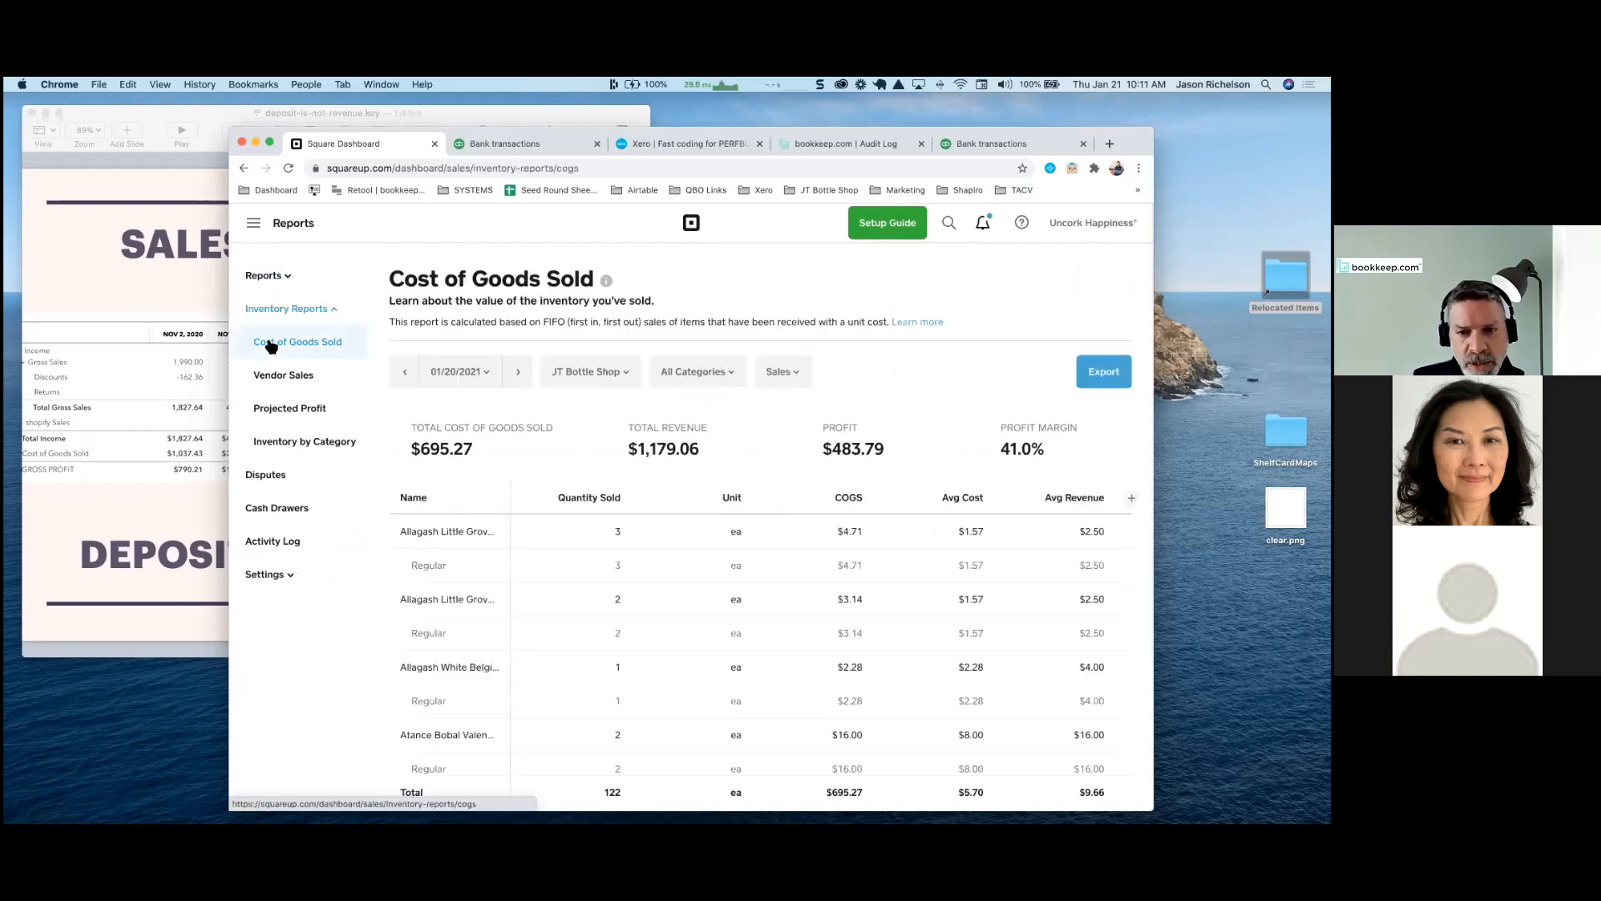
Review JT Bottle Shop's total cost of goods sold and the per-item figures for 01/20/2021
{"action": "scroll", "coordinate": [575, 462], "scroll_direction": "down", "scroll_amount": 2}
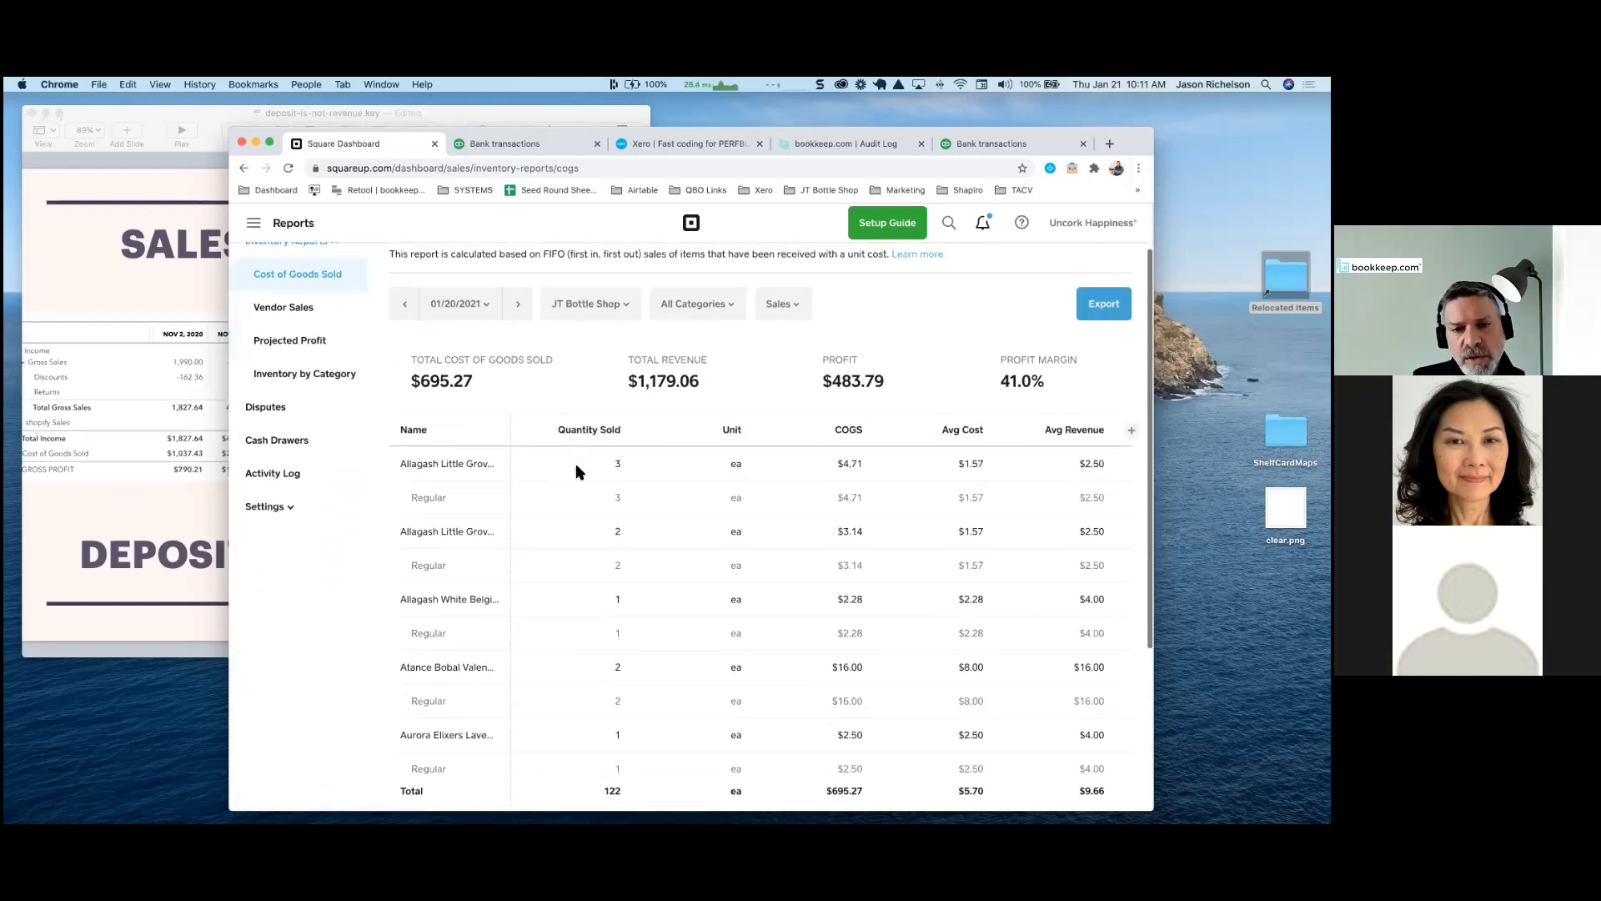
{"action": "scroll", "coordinate": [512, 404], "scroll_direction": "up", "scroll_amount": 2}
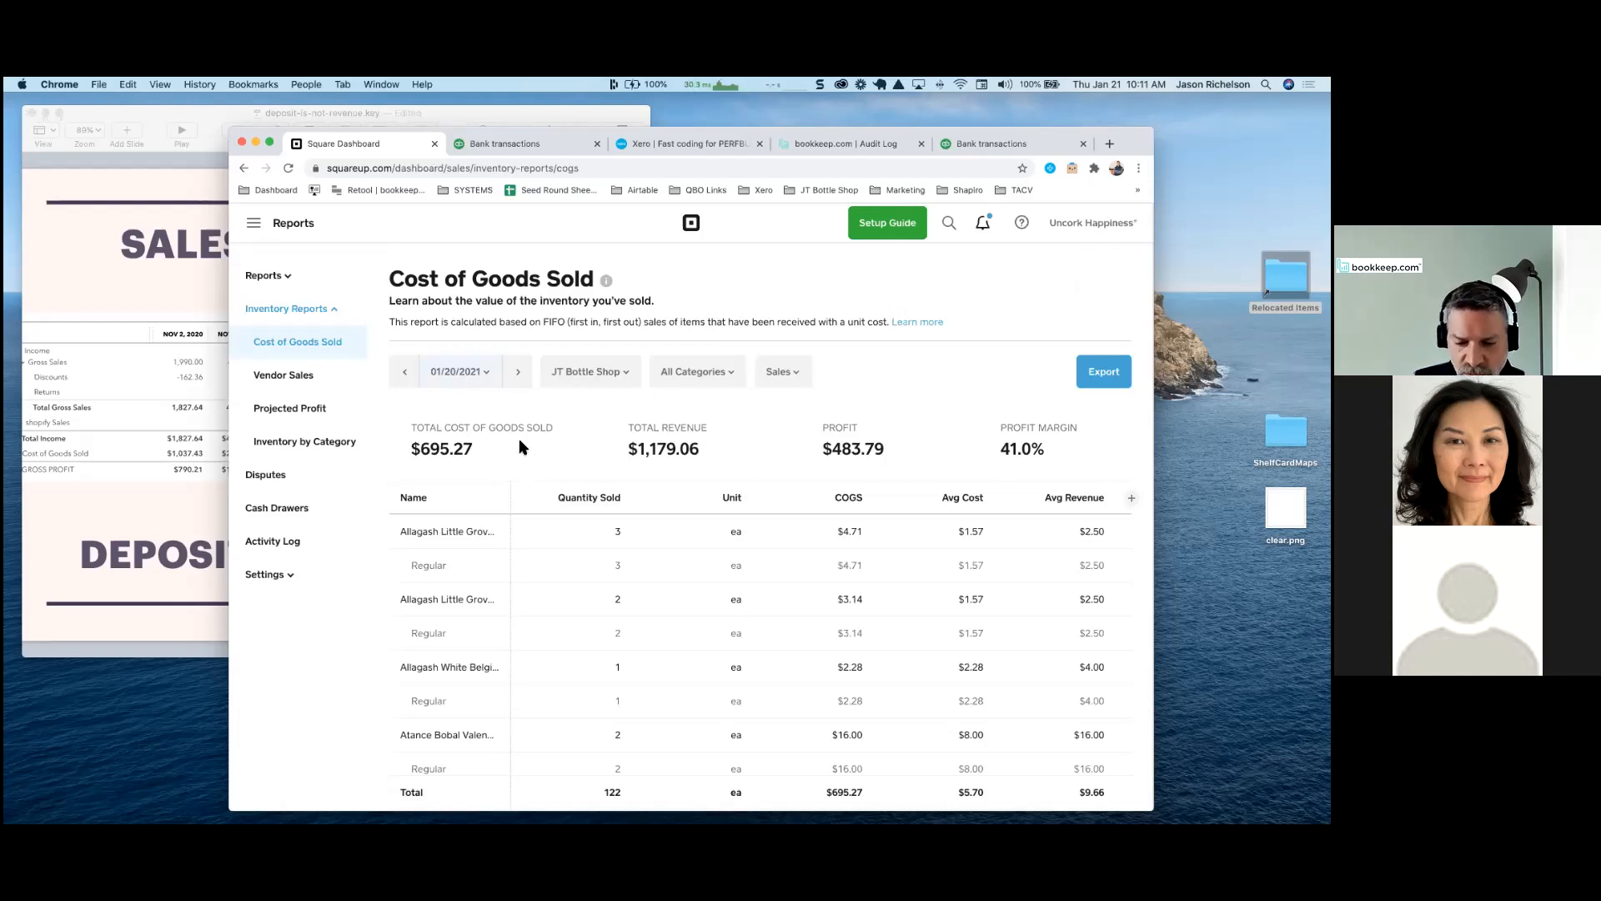
{"action": "double_click", "coordinate": [435, 450]}
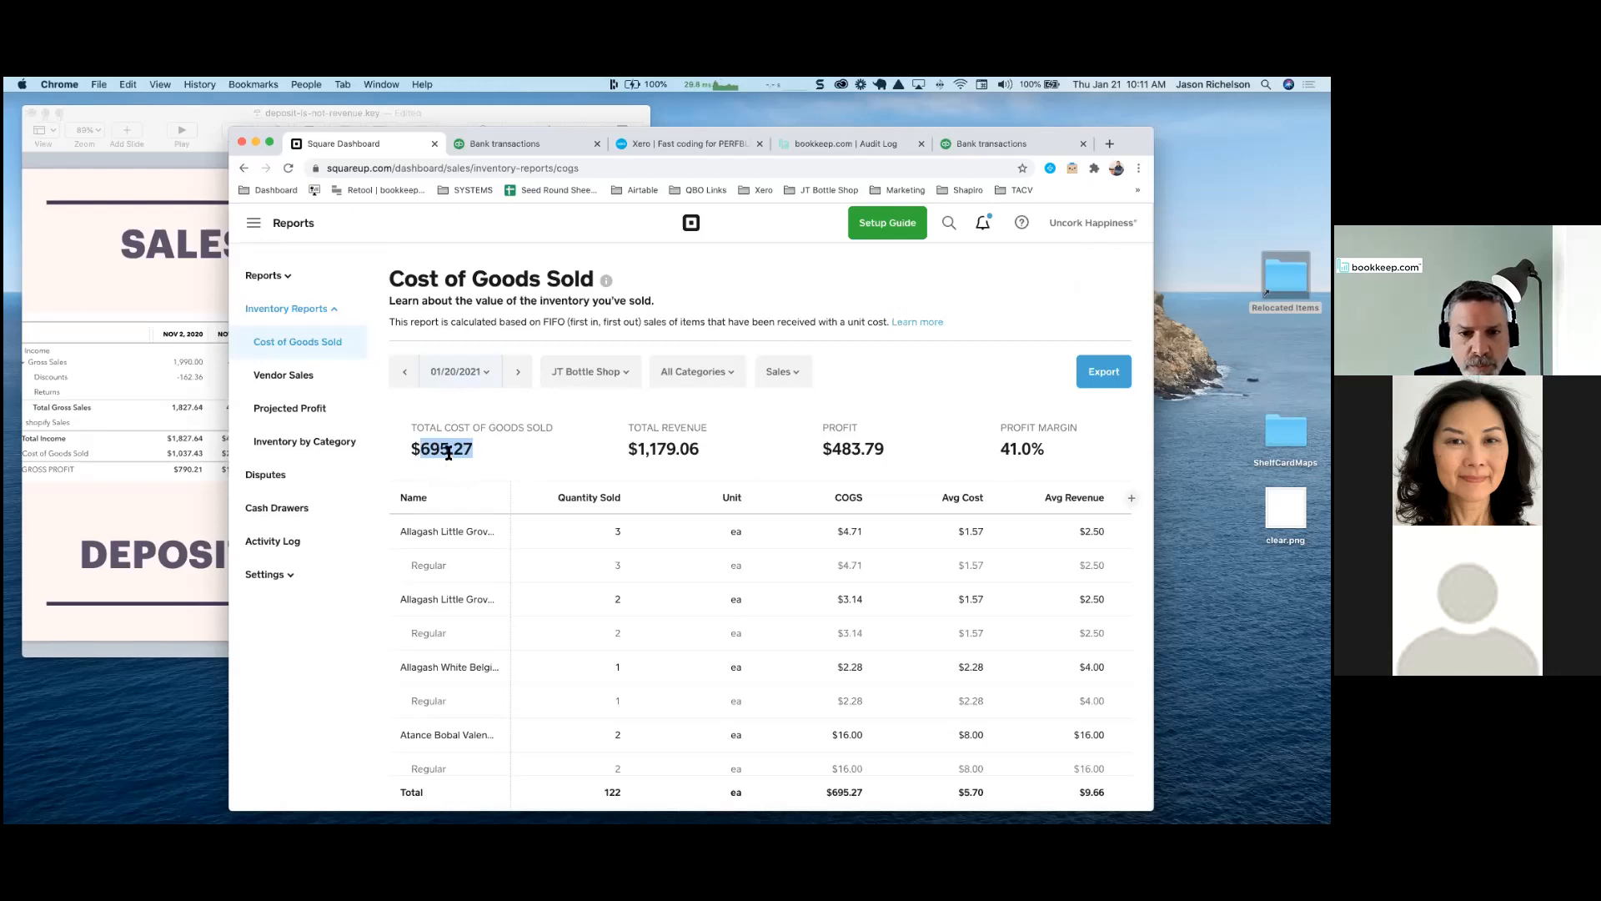
{"action": "scroll", "coordinate": [449, 452], "scroll_direction": "down", "scroll_amount": 1}
{"action": "scroll", "coordinate": [449, 453], "scroll_direction": "up", "scroll_amount": 1}
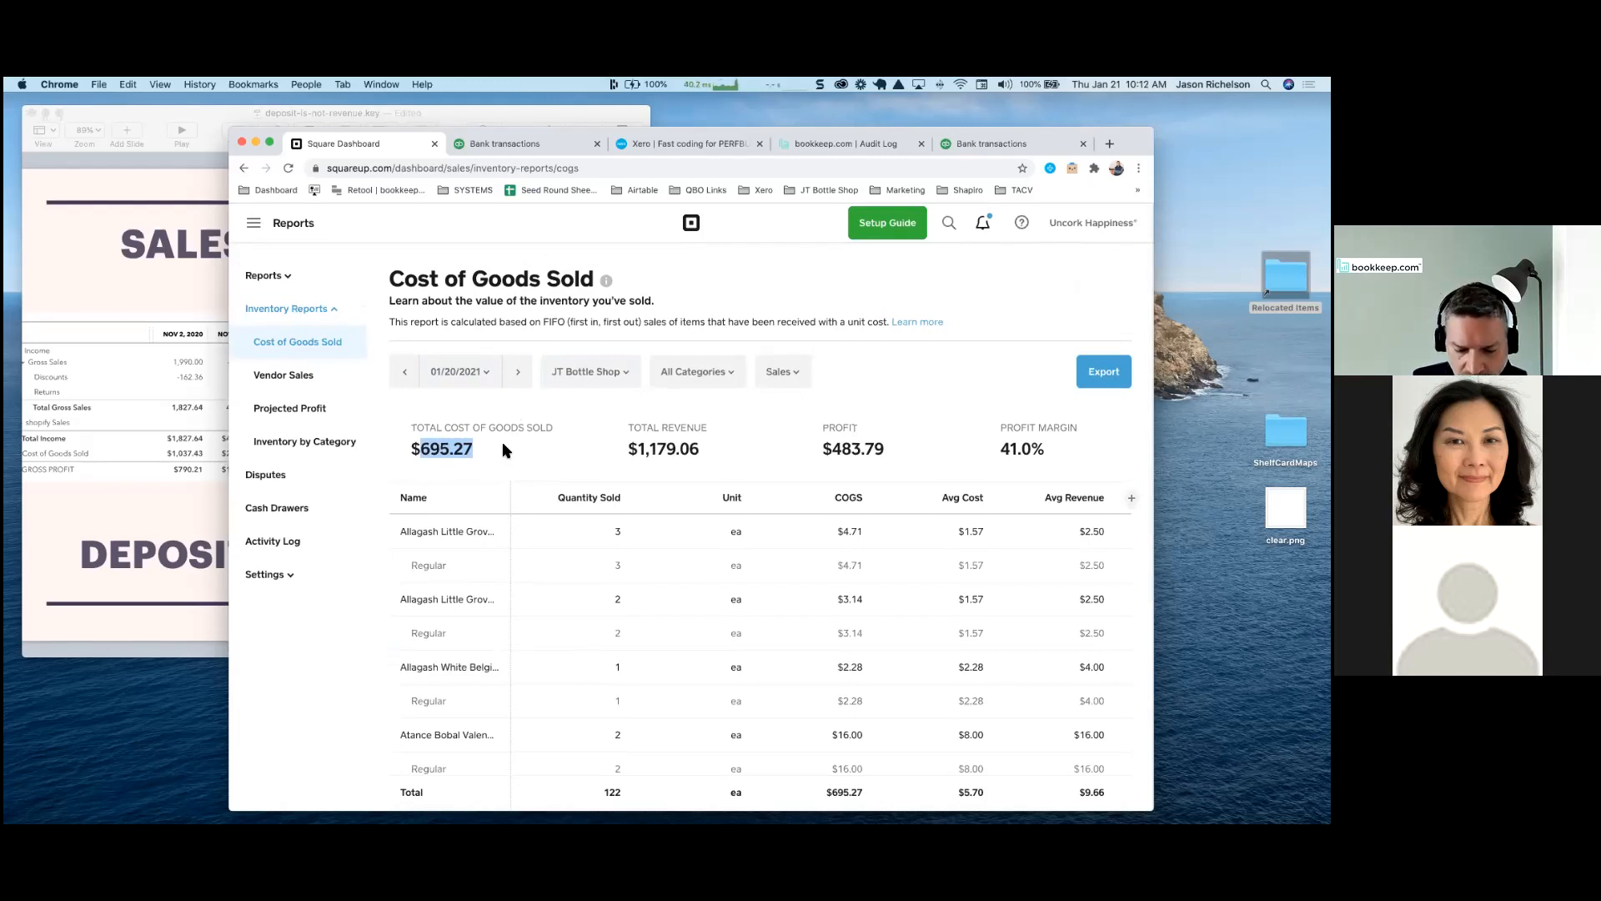
{"action": "scroll", "coordinate": [502, 442], "scroll_direction": "down", "scroll_amount": 1}
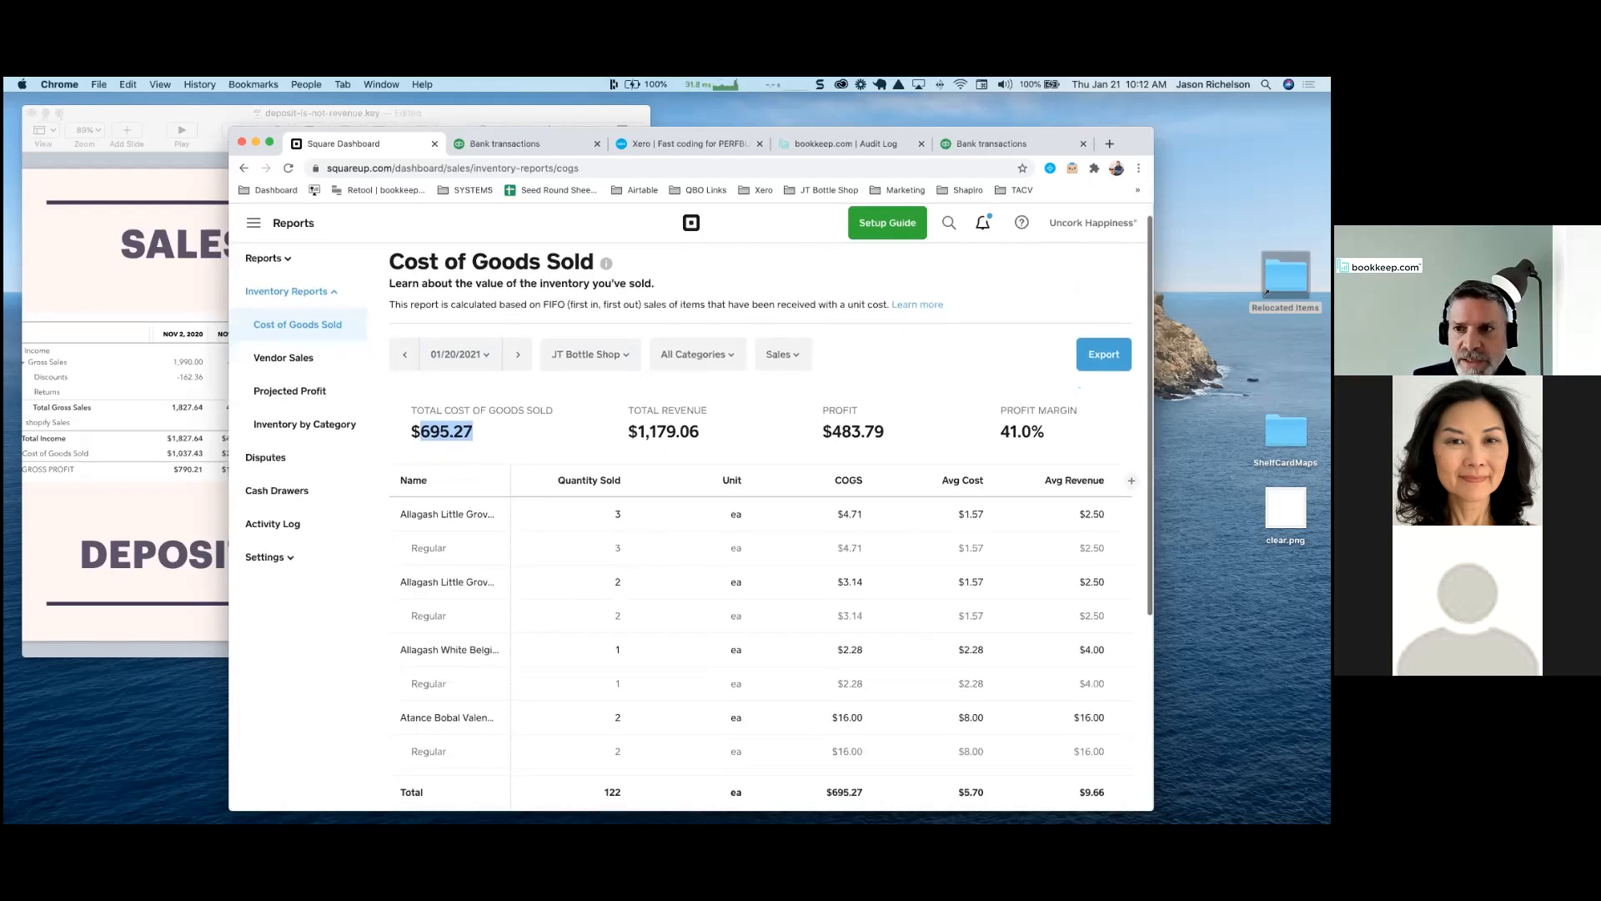
Reposition and widen the browser window so the report's Total Revenue and Profit columns fit
{"action": "left_click_drag", "start_coordinate": [1154, 127], "coordinate": [1308, 94]}
{"action": "left_click_drag", "start_coordinate": [1209, 107], "coordinate": [1076, 107]}
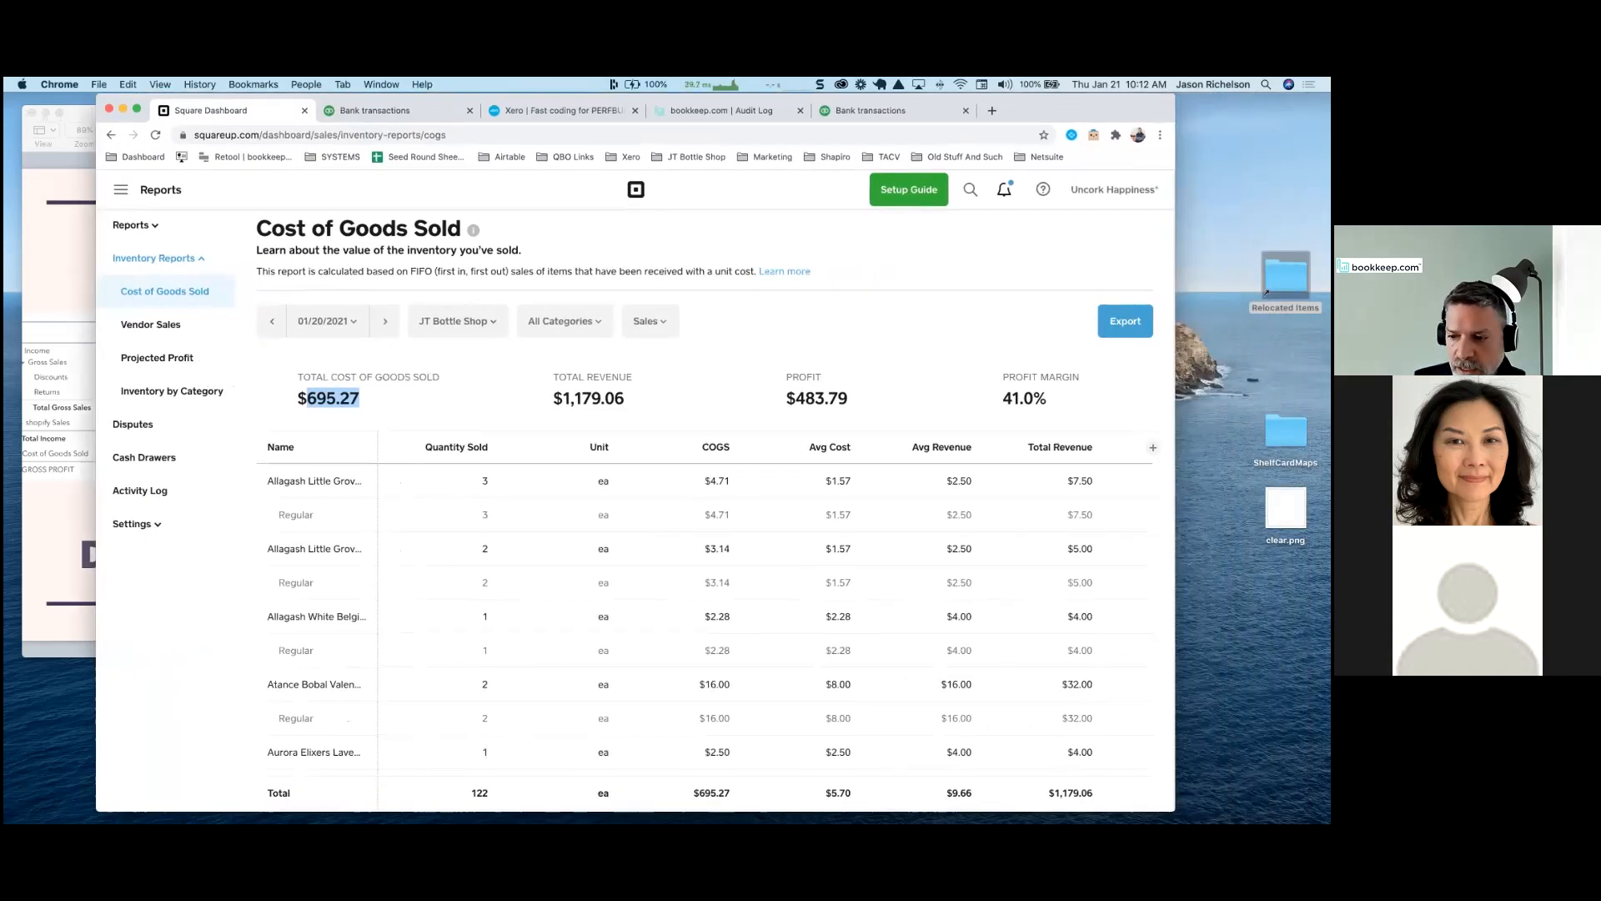
{"action": "left_click_drag", "start_coordinate": [1174, 811], "coordinate": [1251, 816]}
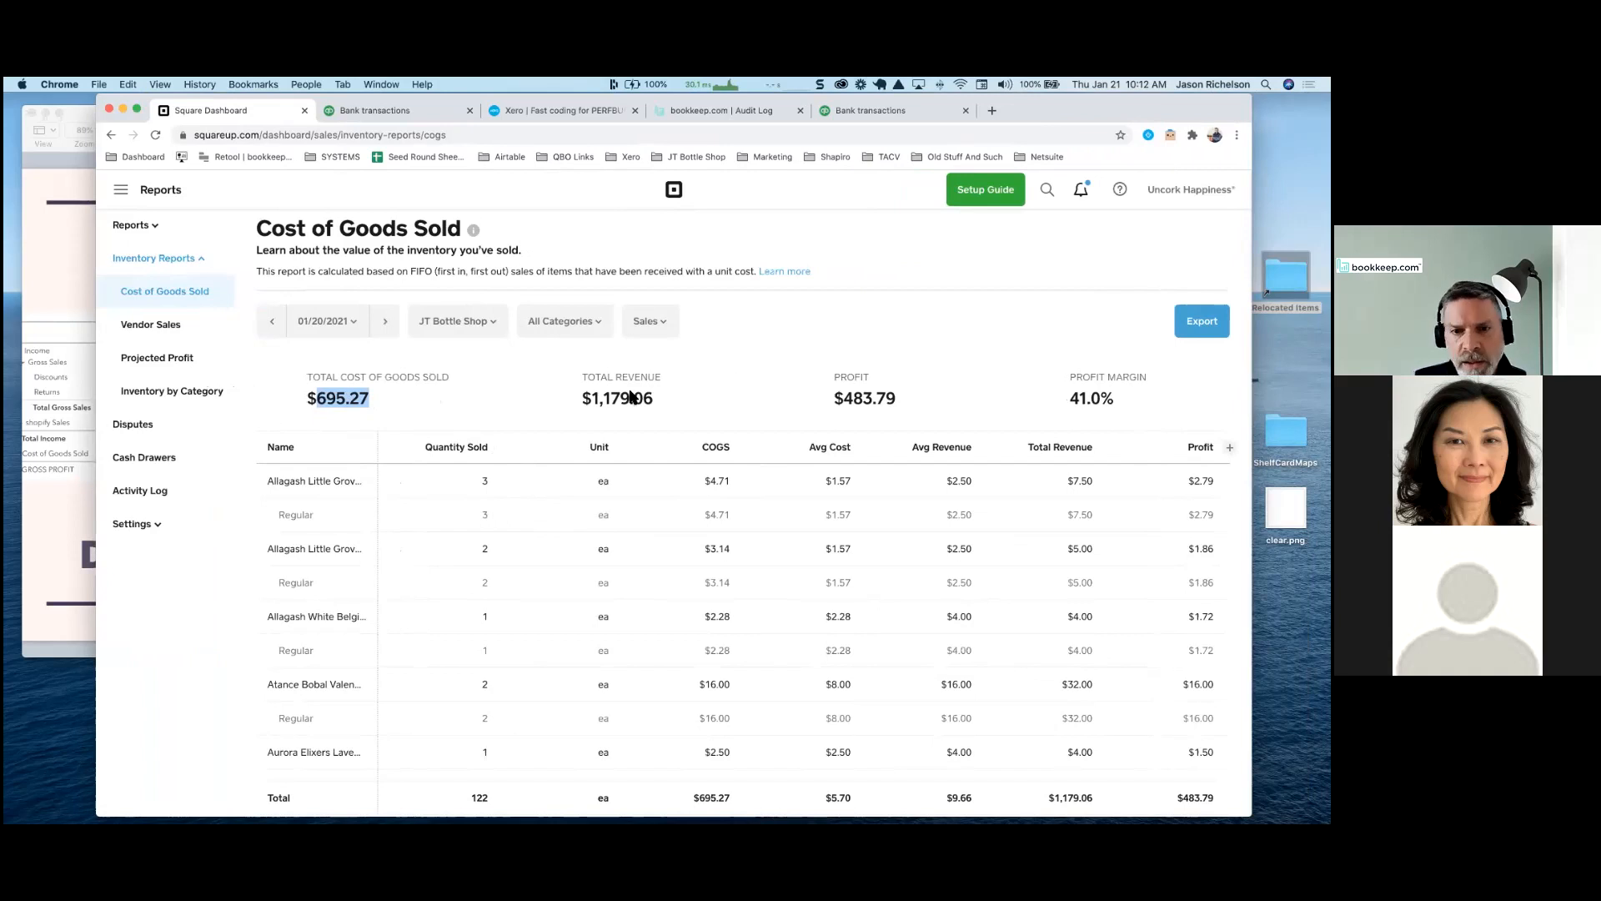
Examine the revenue and profit of the items sold, and highlight the total cost of goods sold amount
{"action": "scroll", "coordinate": [501, 559], "scroll_direction": "down", "scroll_amount": 5}
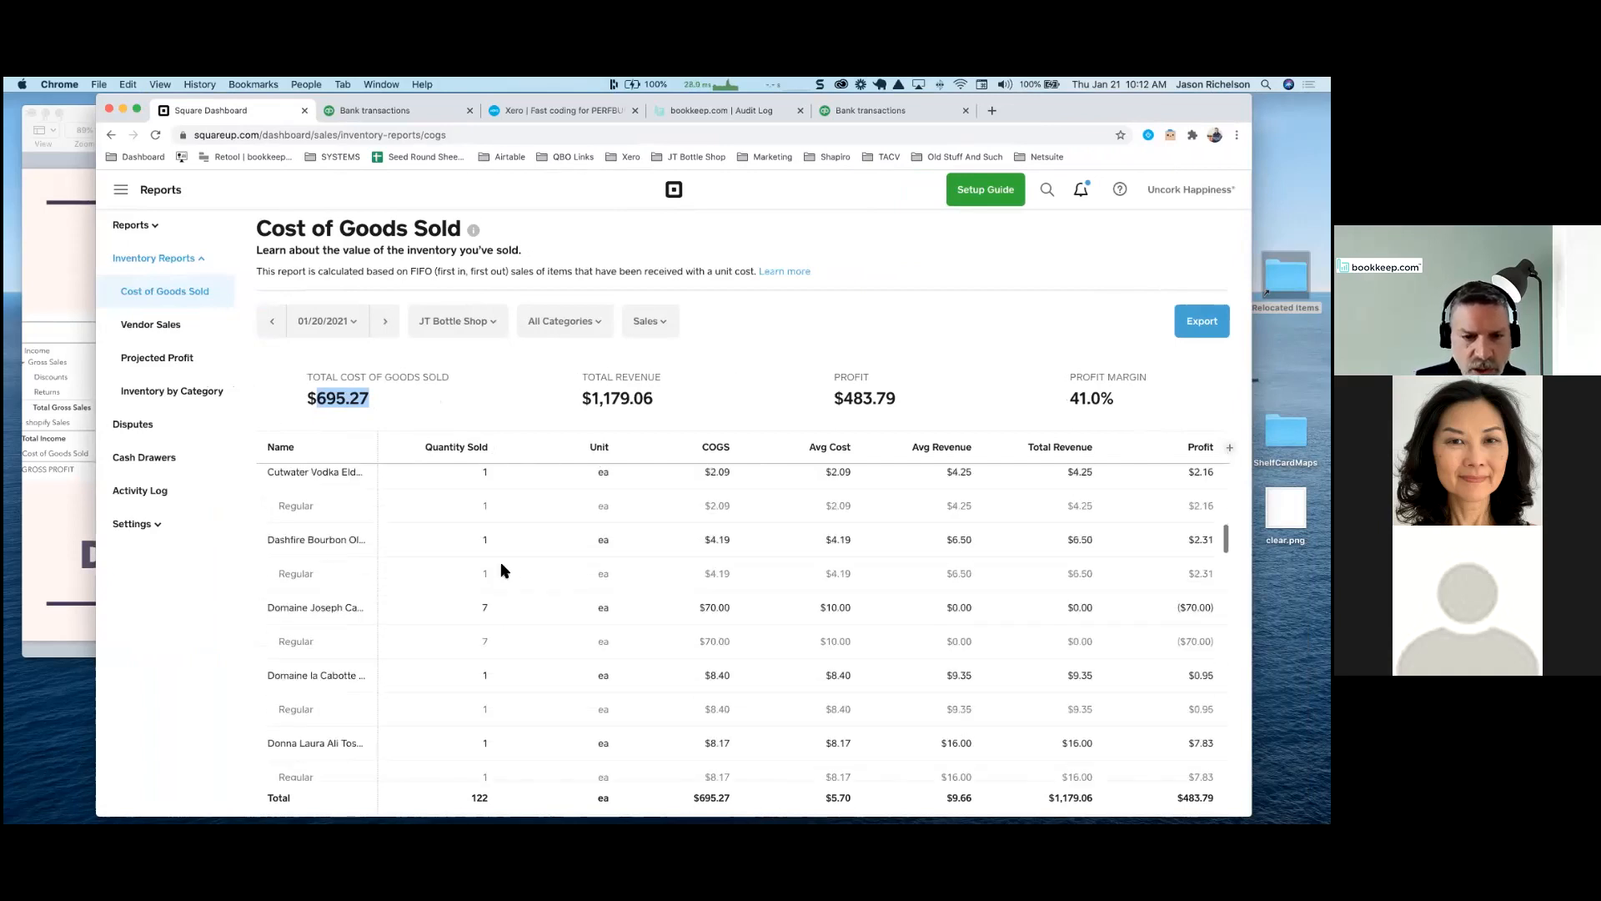
{"action": "scroll", "coordinate": [522, 542], "scroll_direction": "up", "scroll_amount": 5}
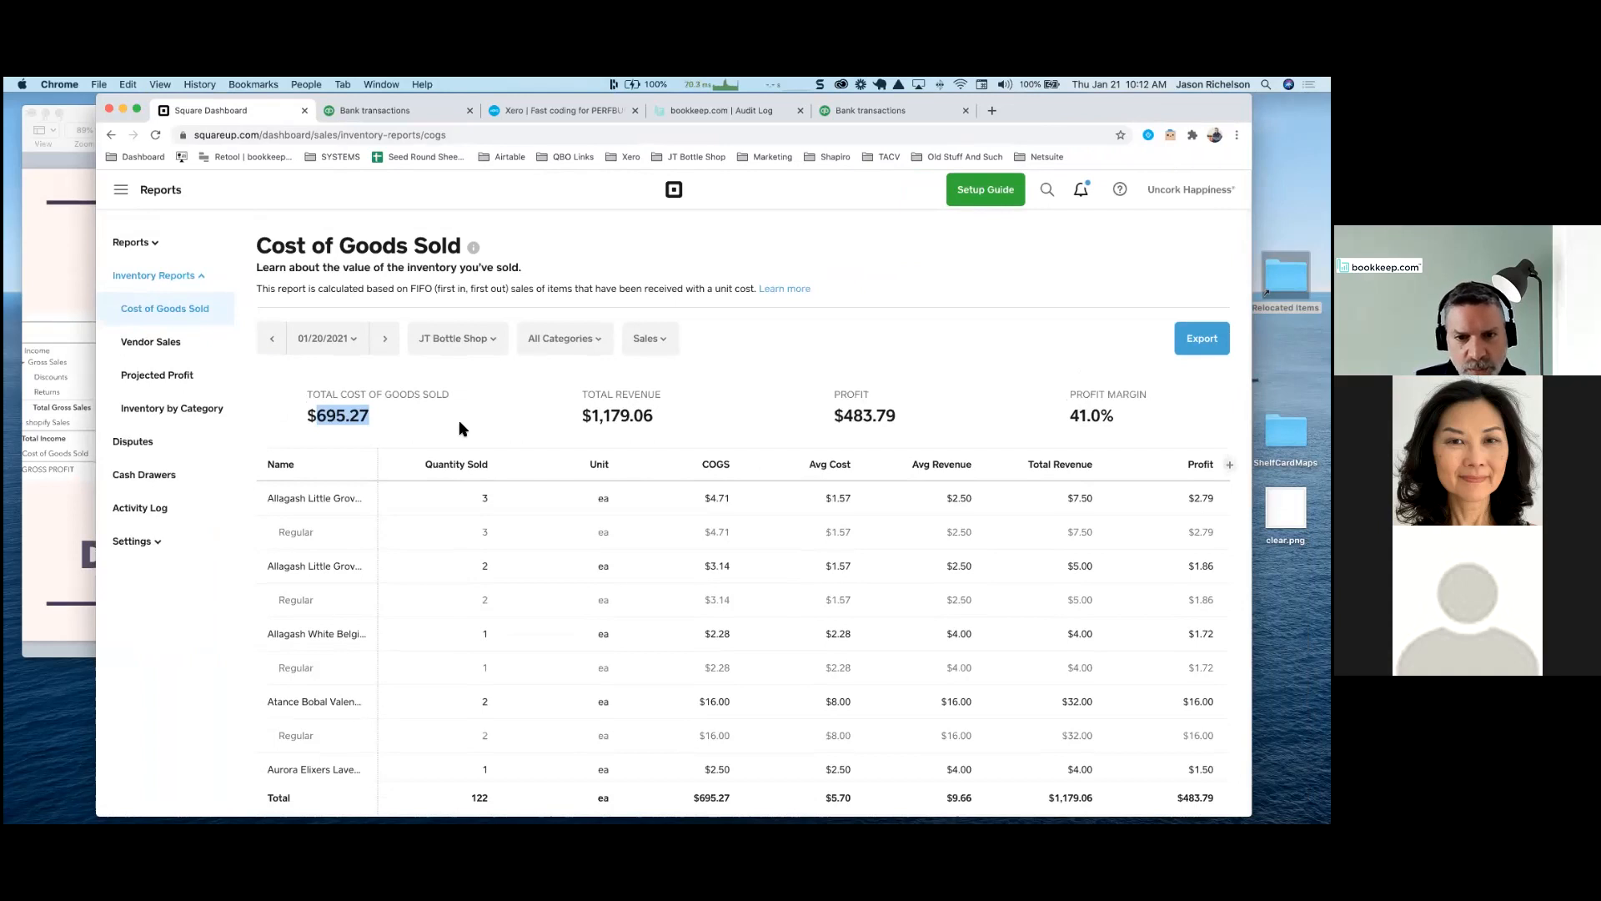
{"action": "left_click", "coordinate": [339, 418]}
{"action": "double_click", "coordinate": [339, 419]}
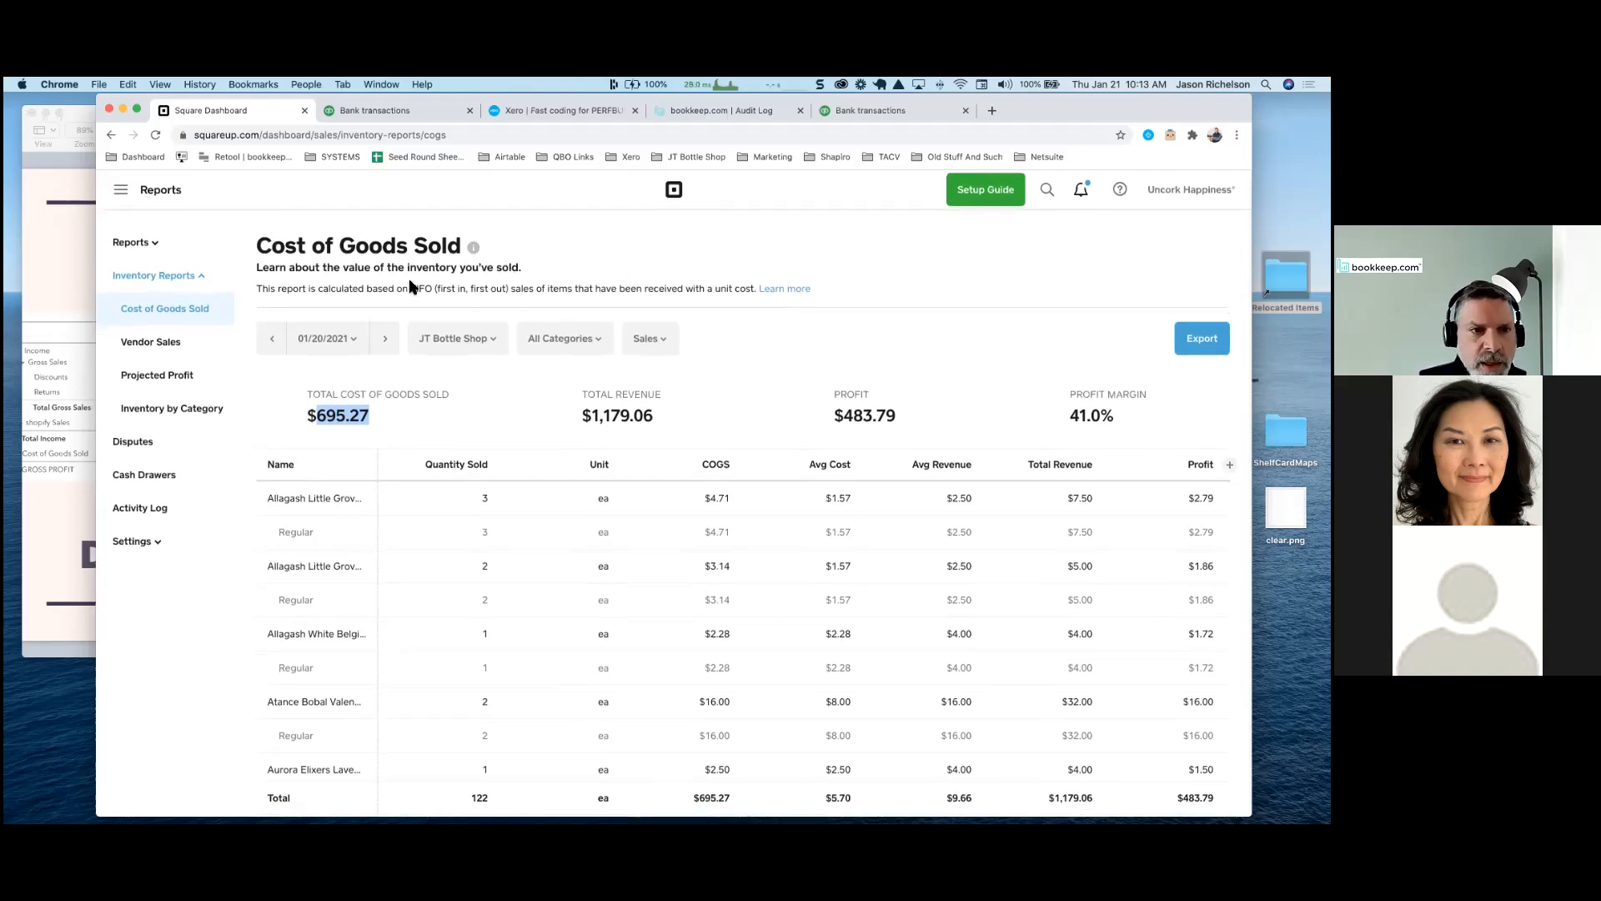
Open the Inventory by Category report and review inventory value and potential profit across the categories
{"action": "left_click", "coordinate": [159, 409]}
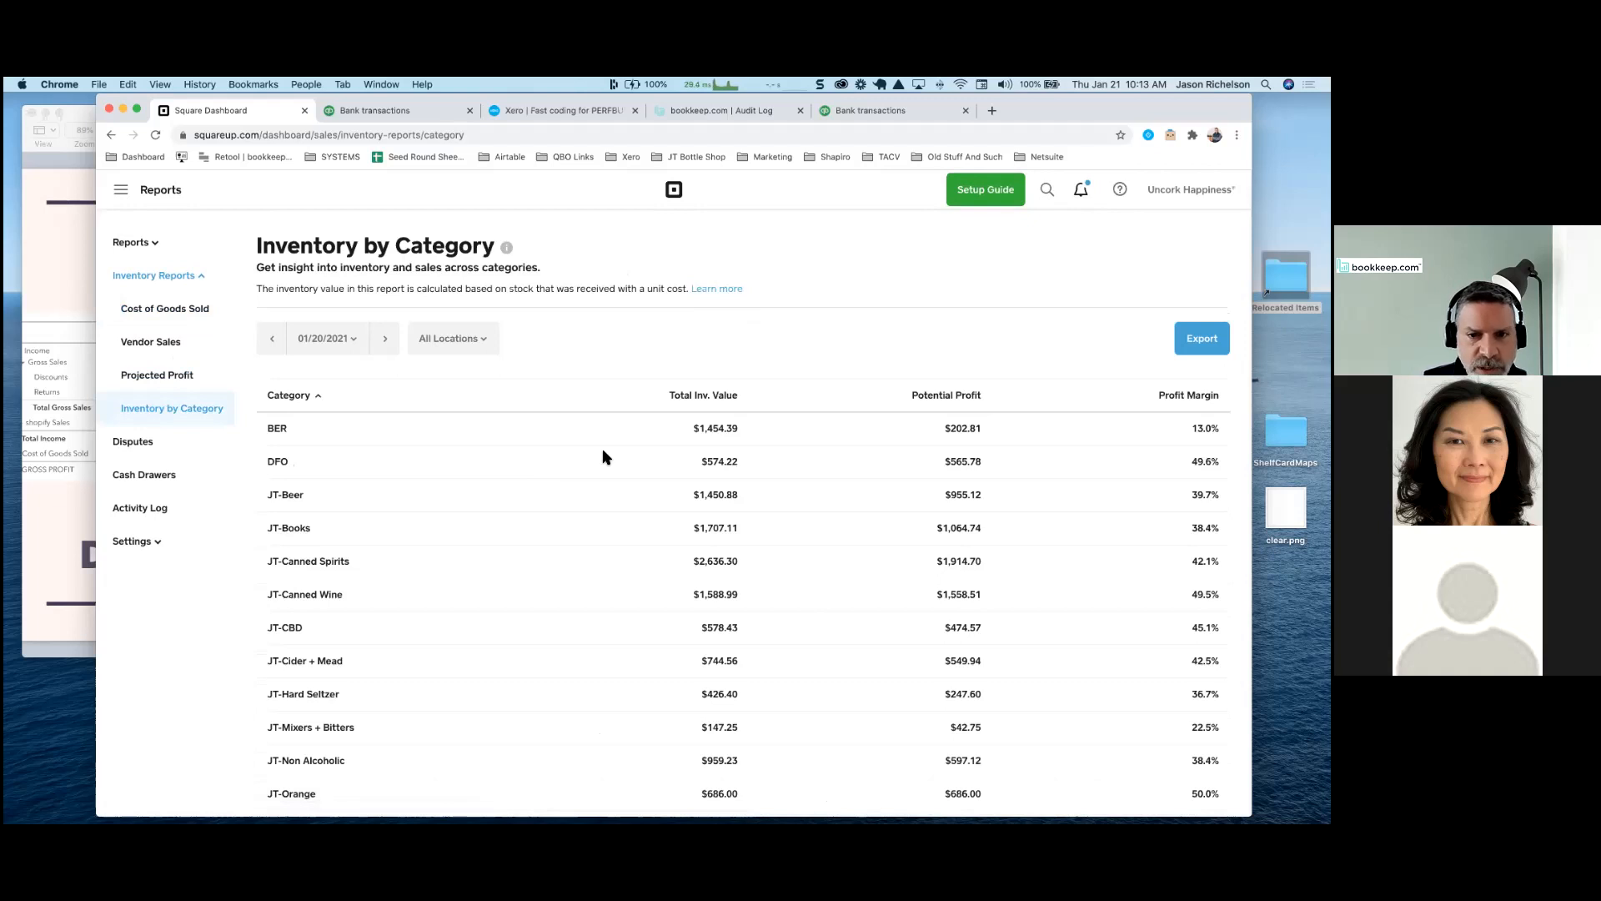
{"action": "scroll", "coordinate": [607, 457], "scroll_direction": "down", "scroll_amount": 10}
{"action": "scroll", "coordinate": [607, 457], "scroll_direction": "up", "scroll_amount": 10}
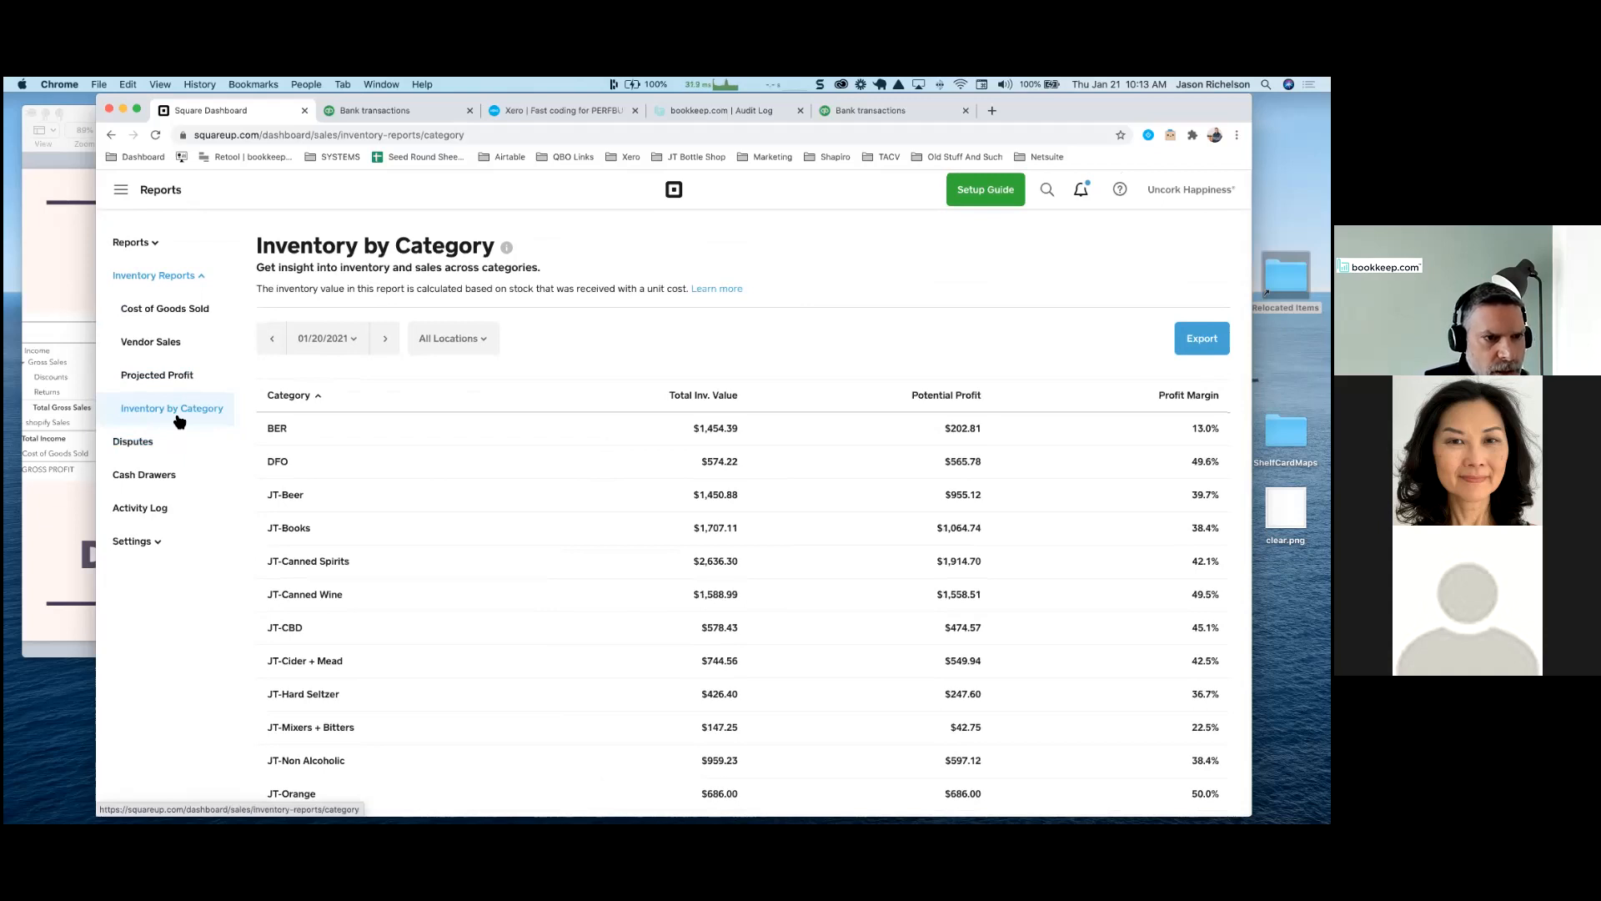
Return to the Cost of Goods Sold report for all locations and look through the list of available reports
{"action": "left_click", "coordinate": [183, 311]}
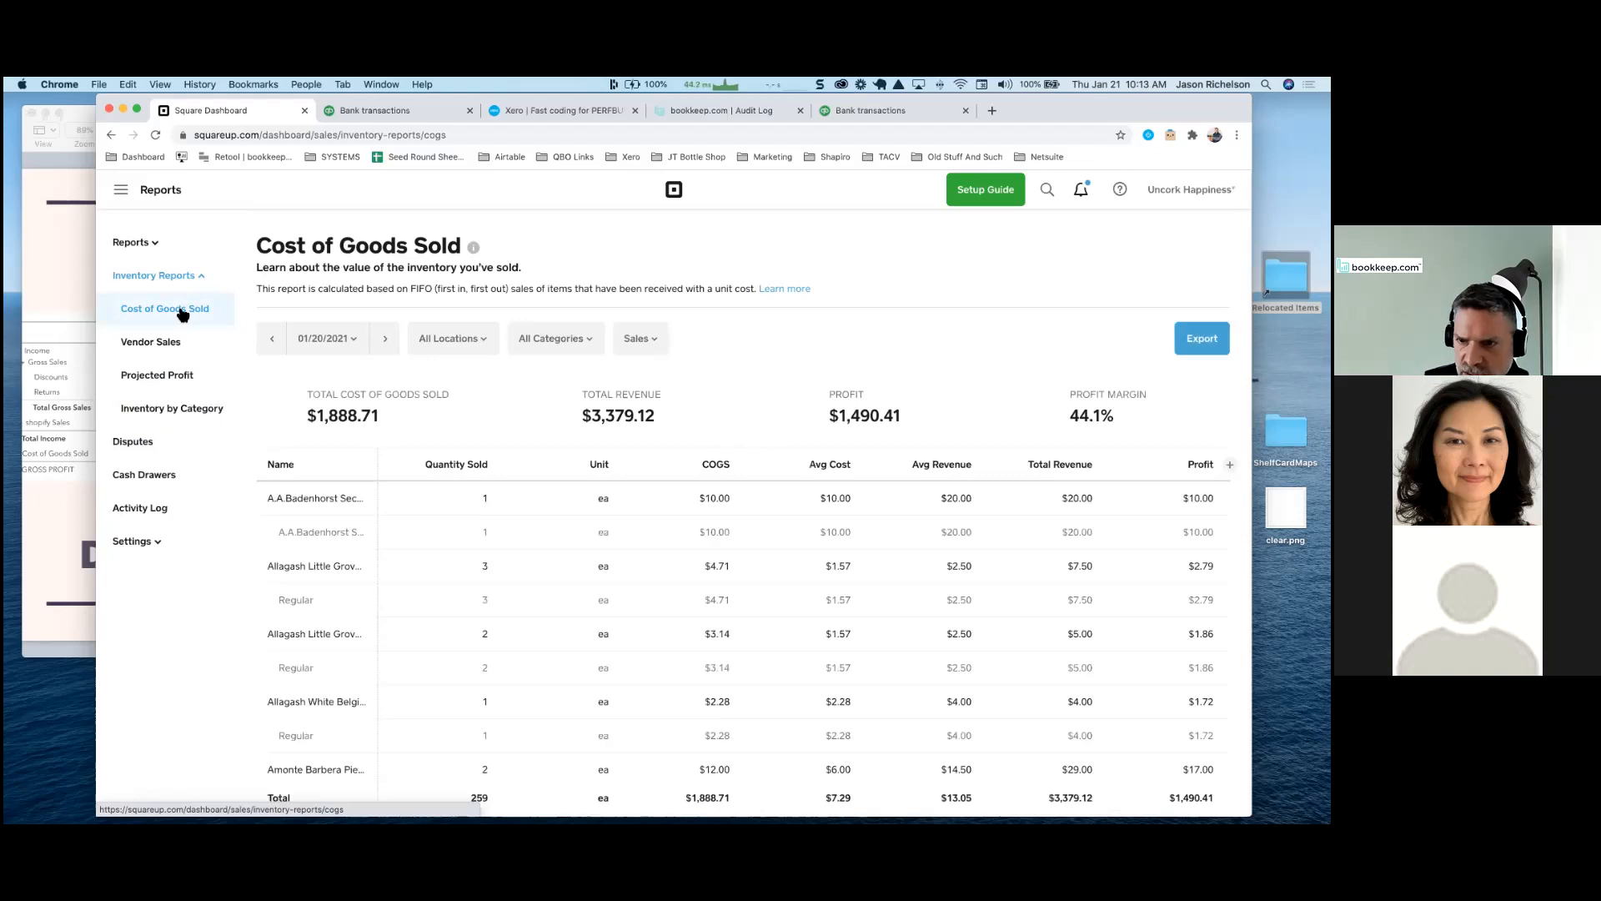
{"action": "scroll", "coordinate": [711, 561], "scroll_direction": "down", "scroll_amount": 5}
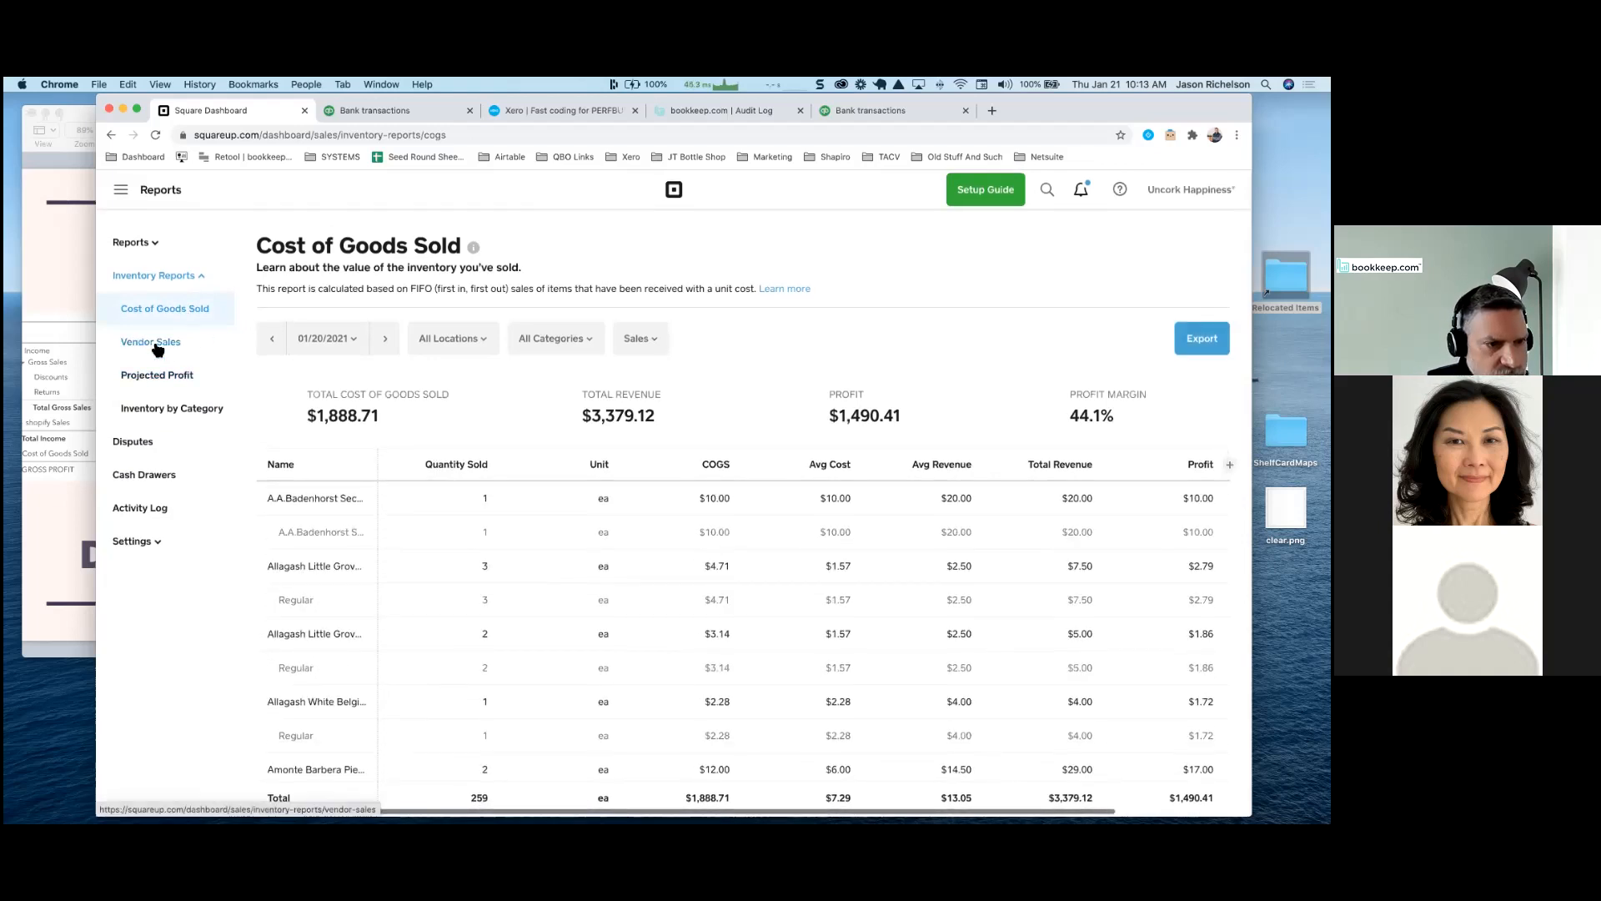
{"action": "left_click", "coordinate": [137, 243]}
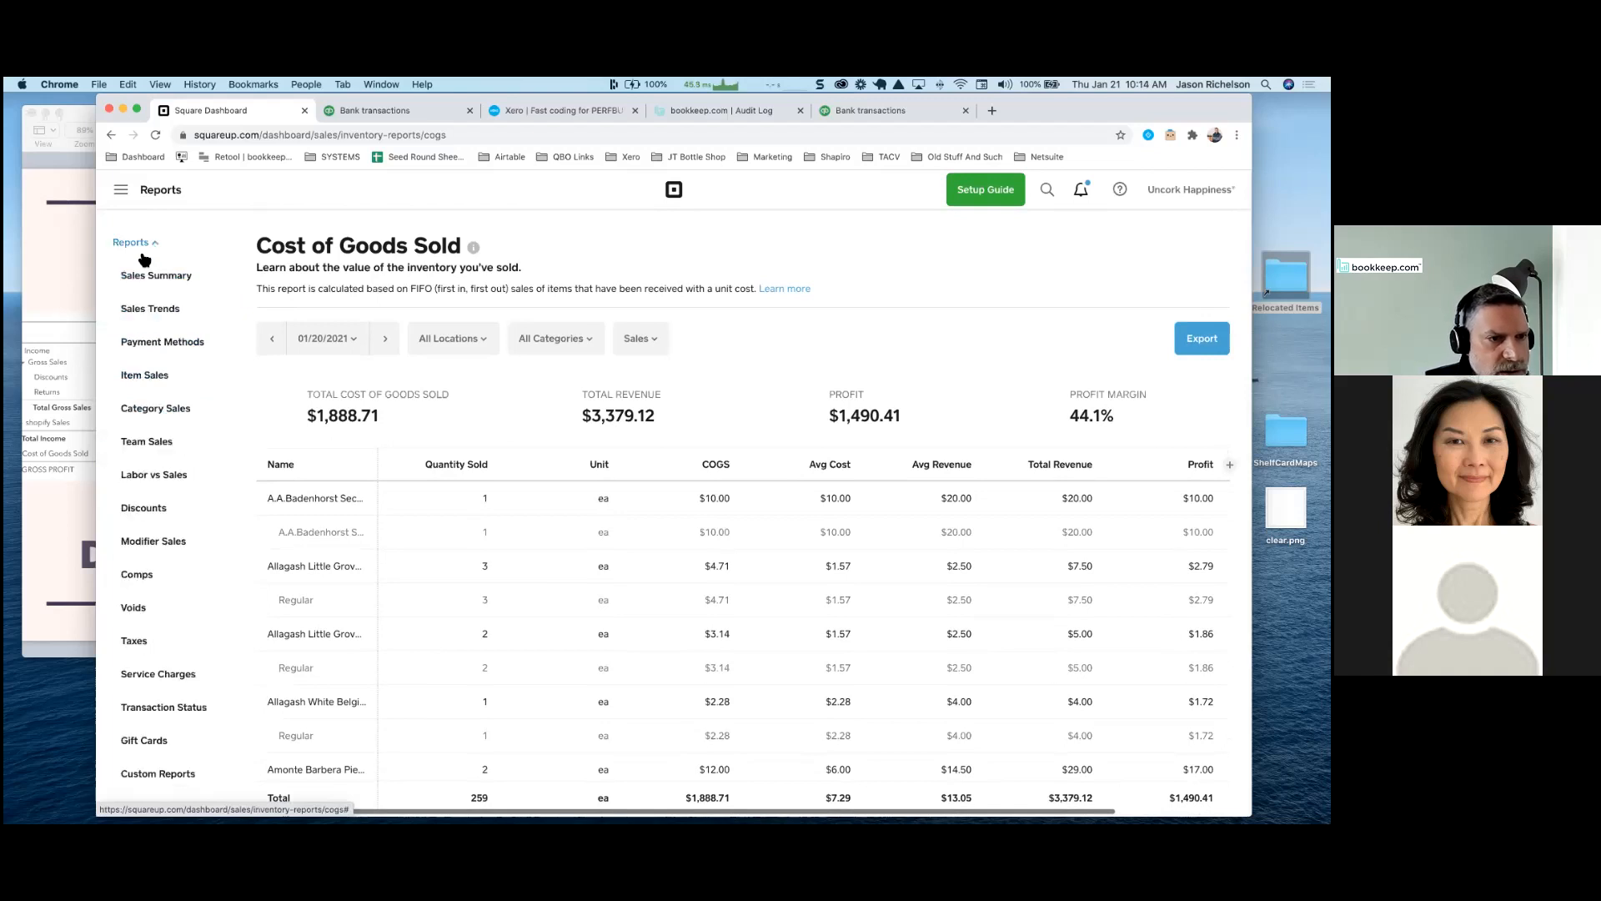
{"action": "scroll", "coordinate": [176, 510], "scroll_direction": "down", "scroll_amount": 3}
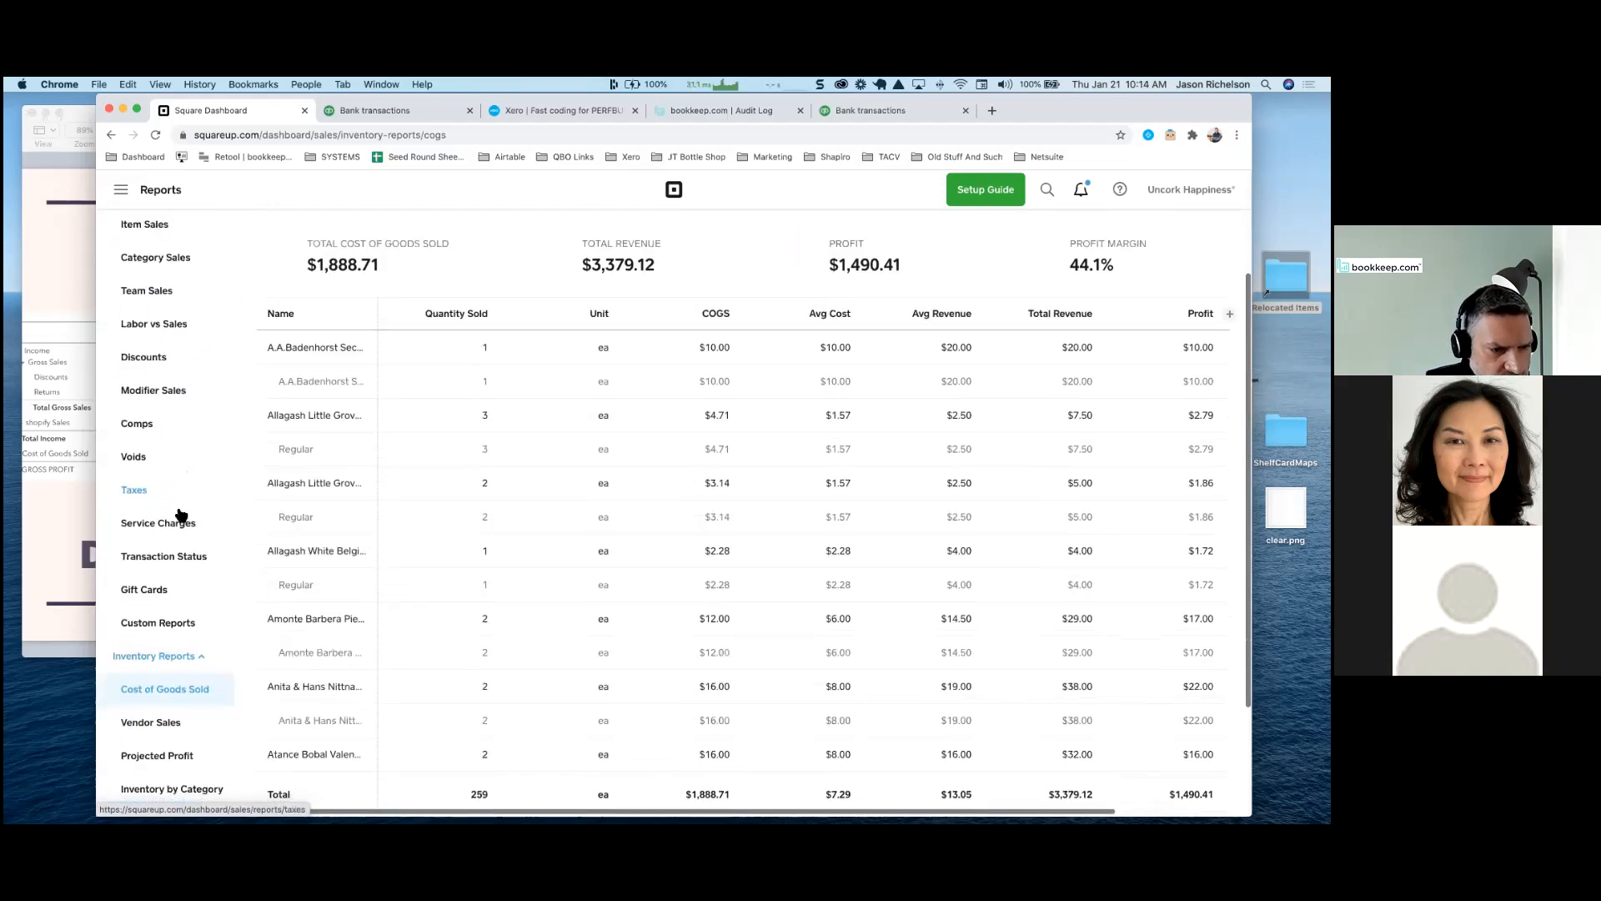
{"action": "scroll", "coordinate": [181, 514], "scroll_direction": "down", "scroll_amount": 1}
{"action": "scroll", "coordinate": [180, 515], "scroll_direction": "up", "scroll_amount": 3}
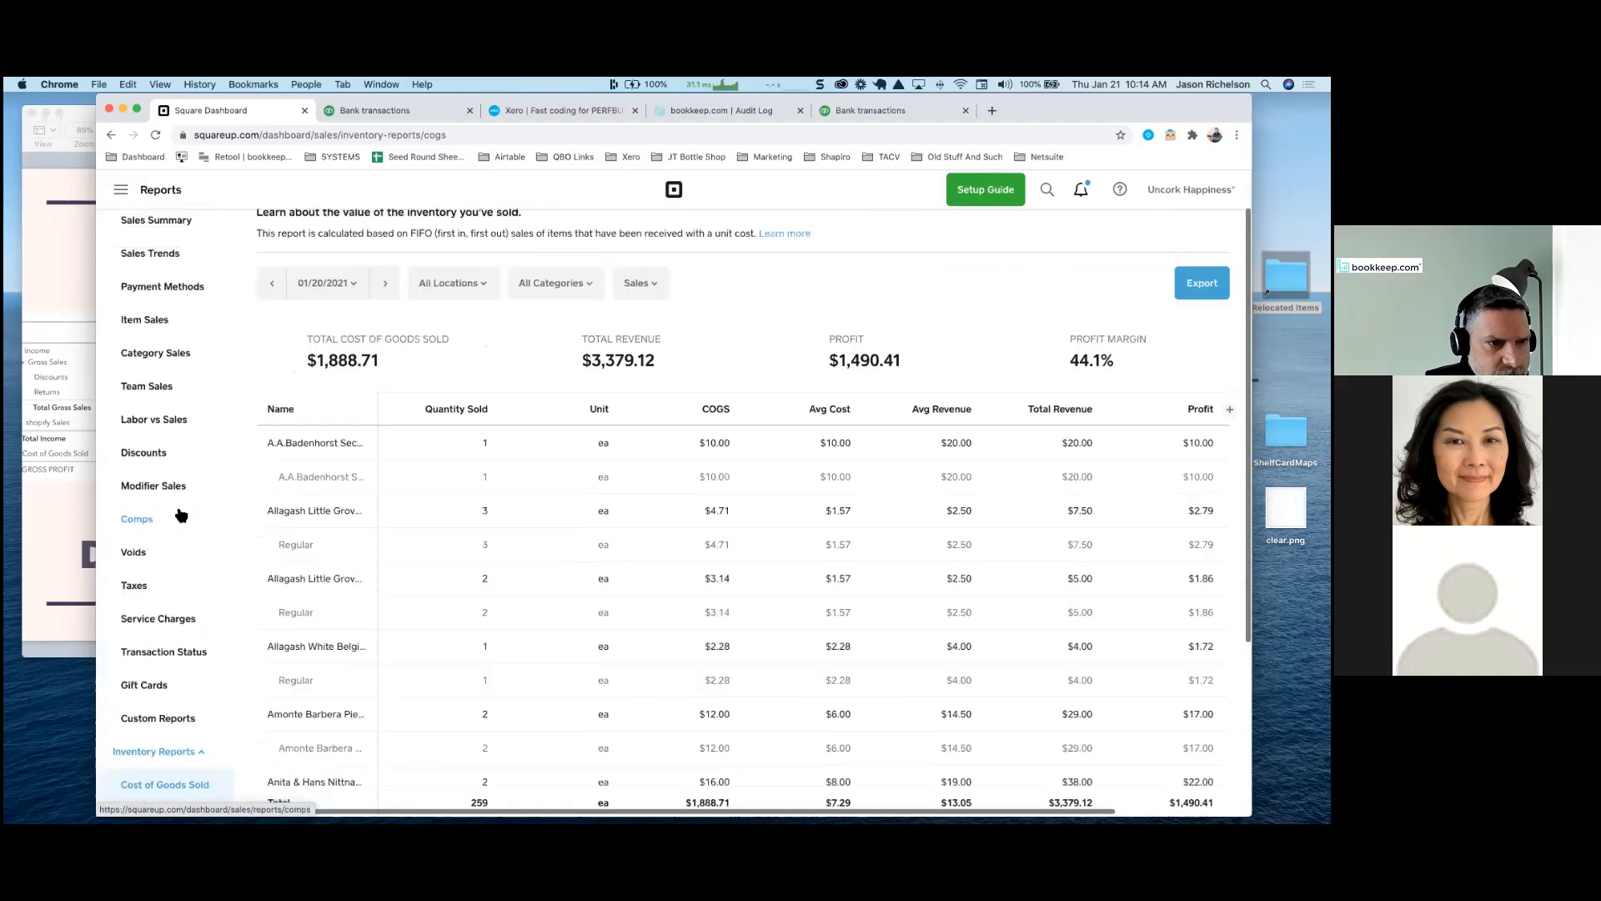
{"action": "scroll", "coordinate": [181, 515], "scroll_direction": "down", "scroll_amount": 2}
{"action": "scroll", "coordinate": [181, 514], "scroll_direction": "down", "scroll_amount": 5}
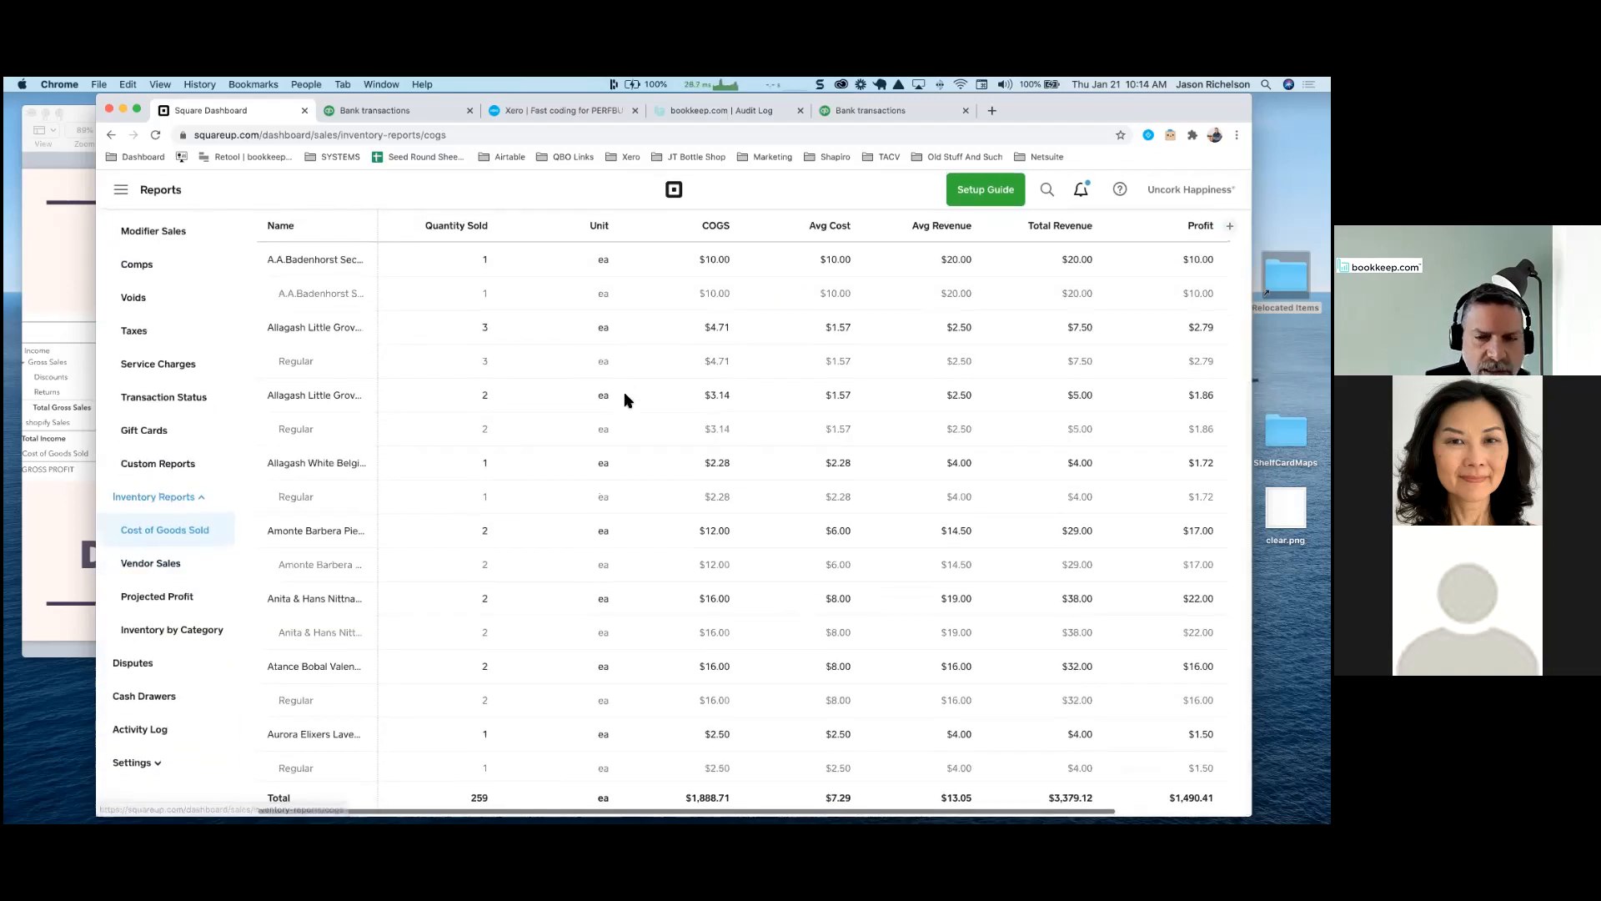
{"action": "scroll", "coordinate": [624, 392], "scroll_direction": "up", "scroll_amount": 6}
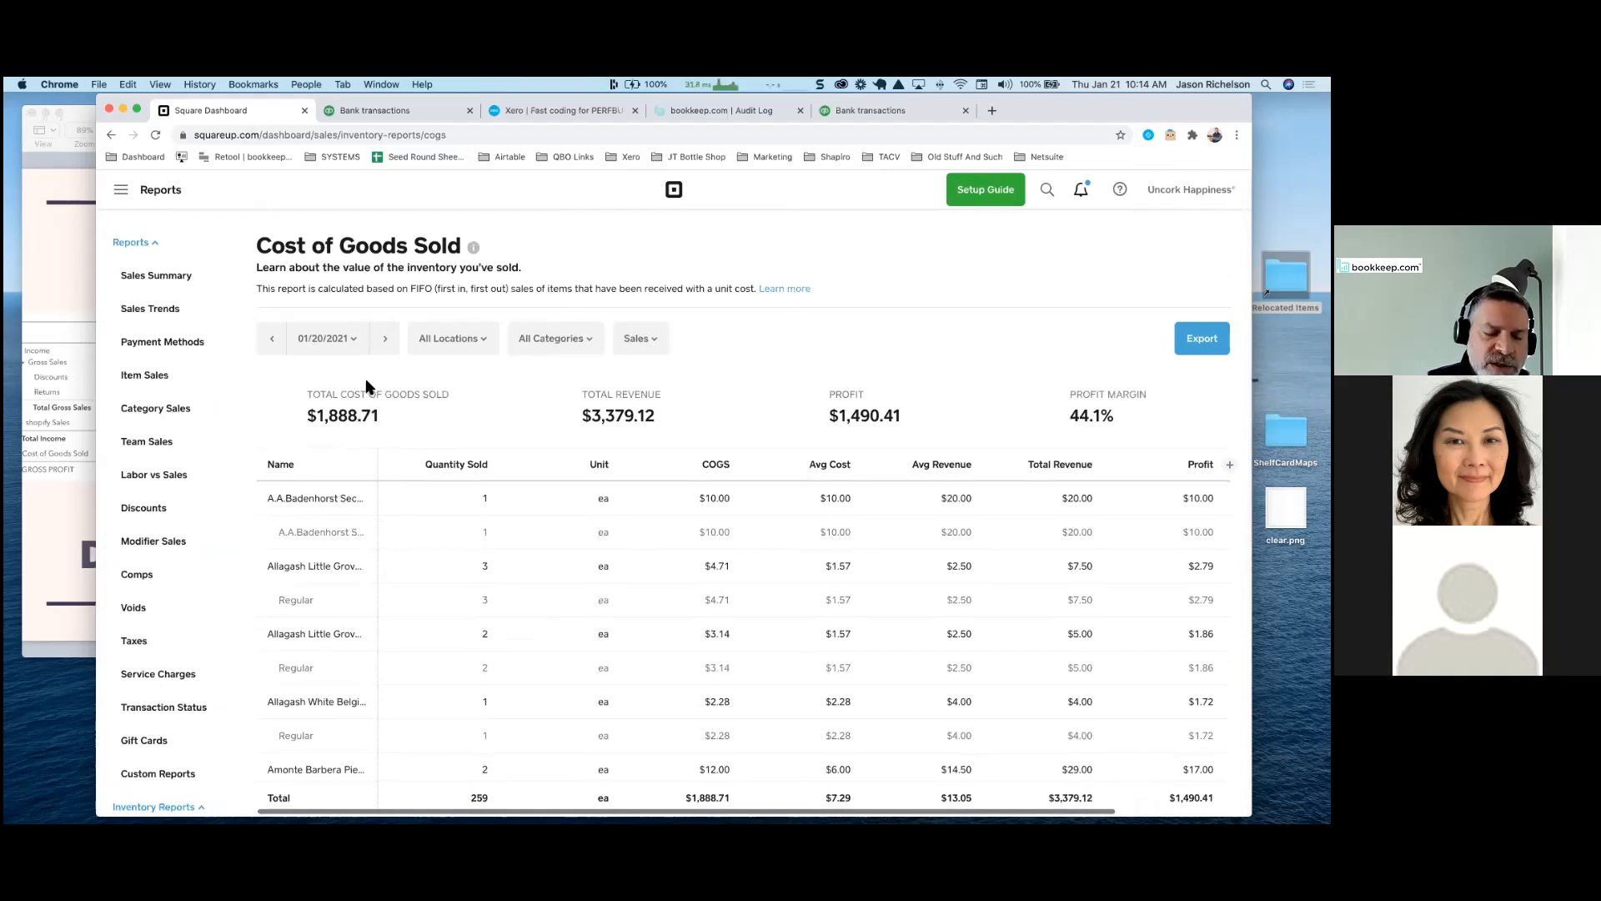
Switch to QuickBooks Online and search Simply Wine Inc.'s Chart of Accounts for "inv"
{"action": "left_click", "coordinate": [377, 110]}
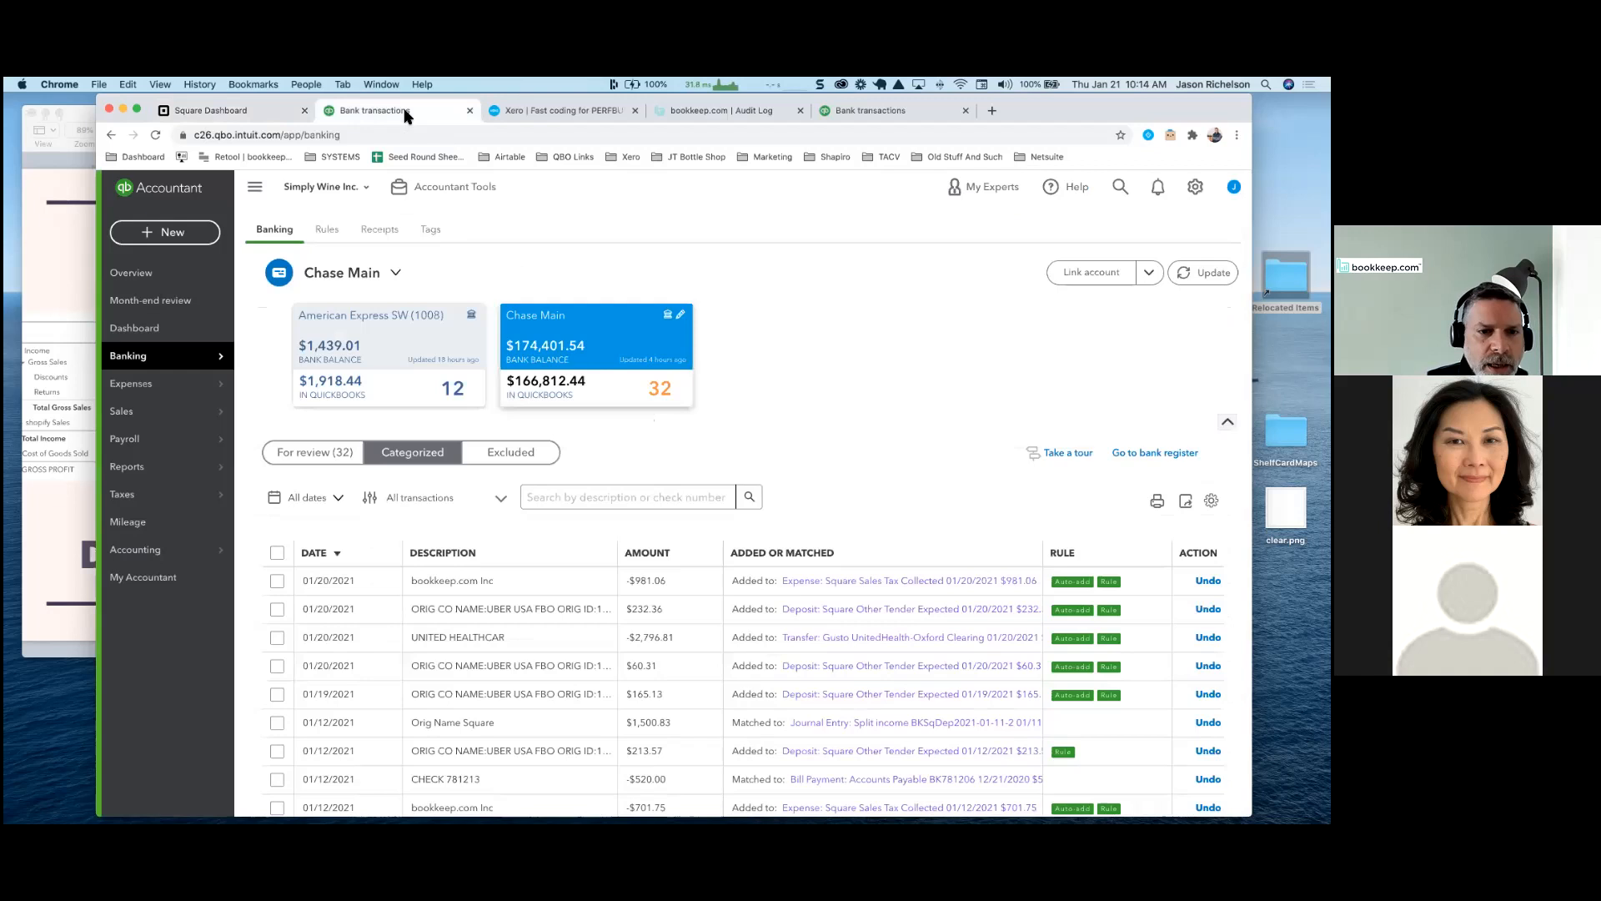
{"action": "mouse_move", "coordinate": [208, 467]}
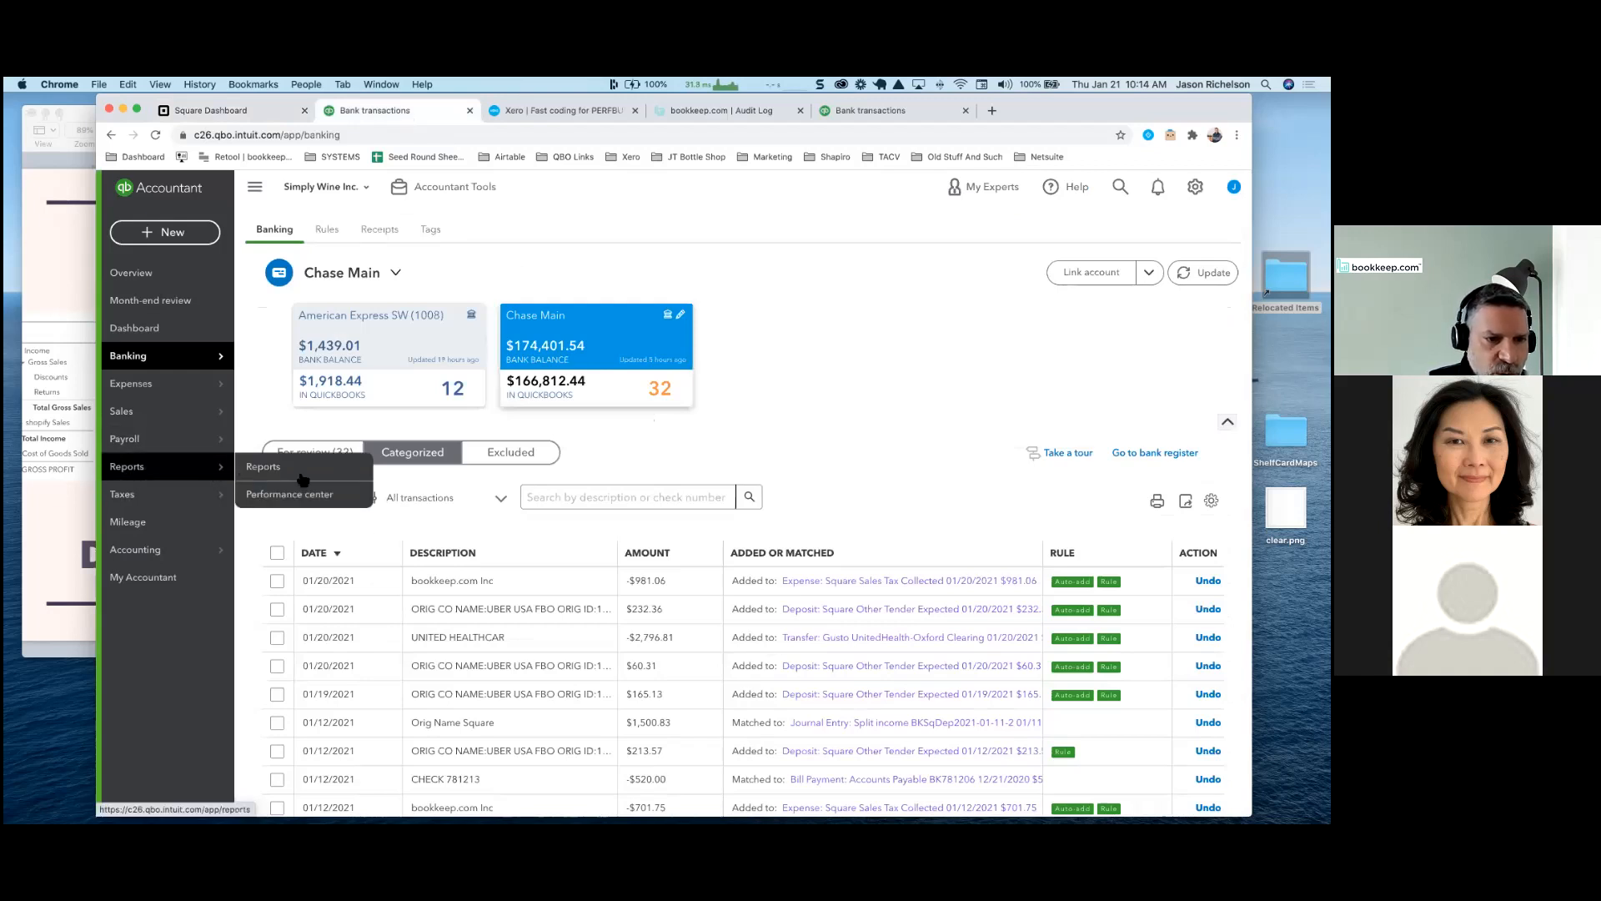
{"action": "left_click", "coordinate": [292, 465]}
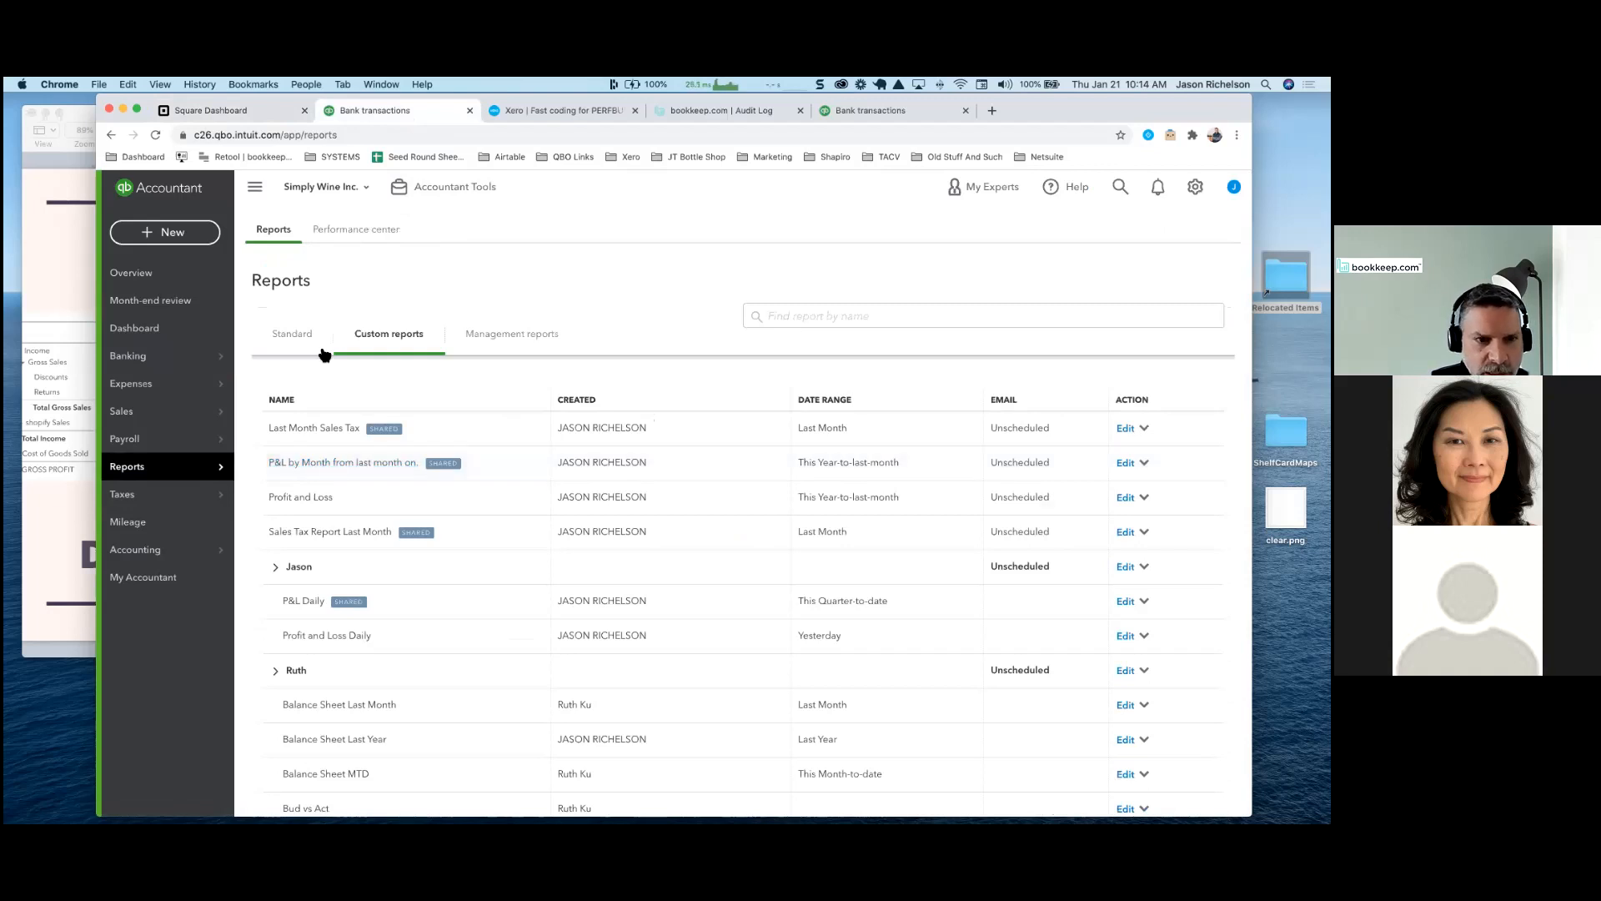
{"action": "mouse_move", "coordinate": [138, 549]}
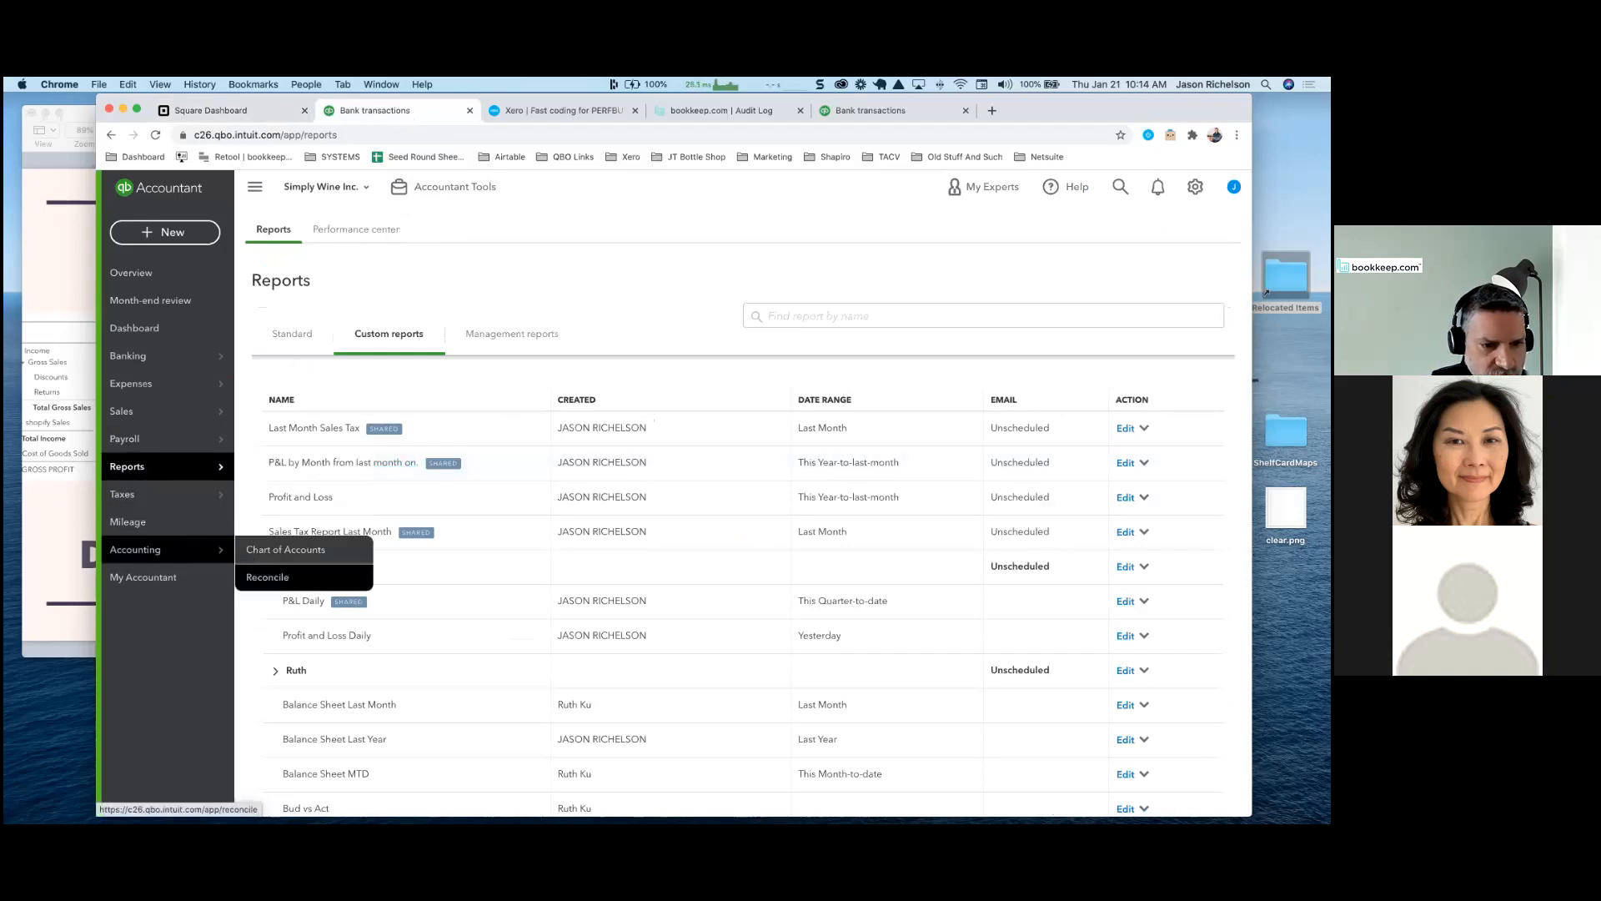
{"action": "left_click", "coordinate": [288, 549]}
{"action": "left_click", "coordinate": [327, 326]}
{"action": "type", "text": "inv"}
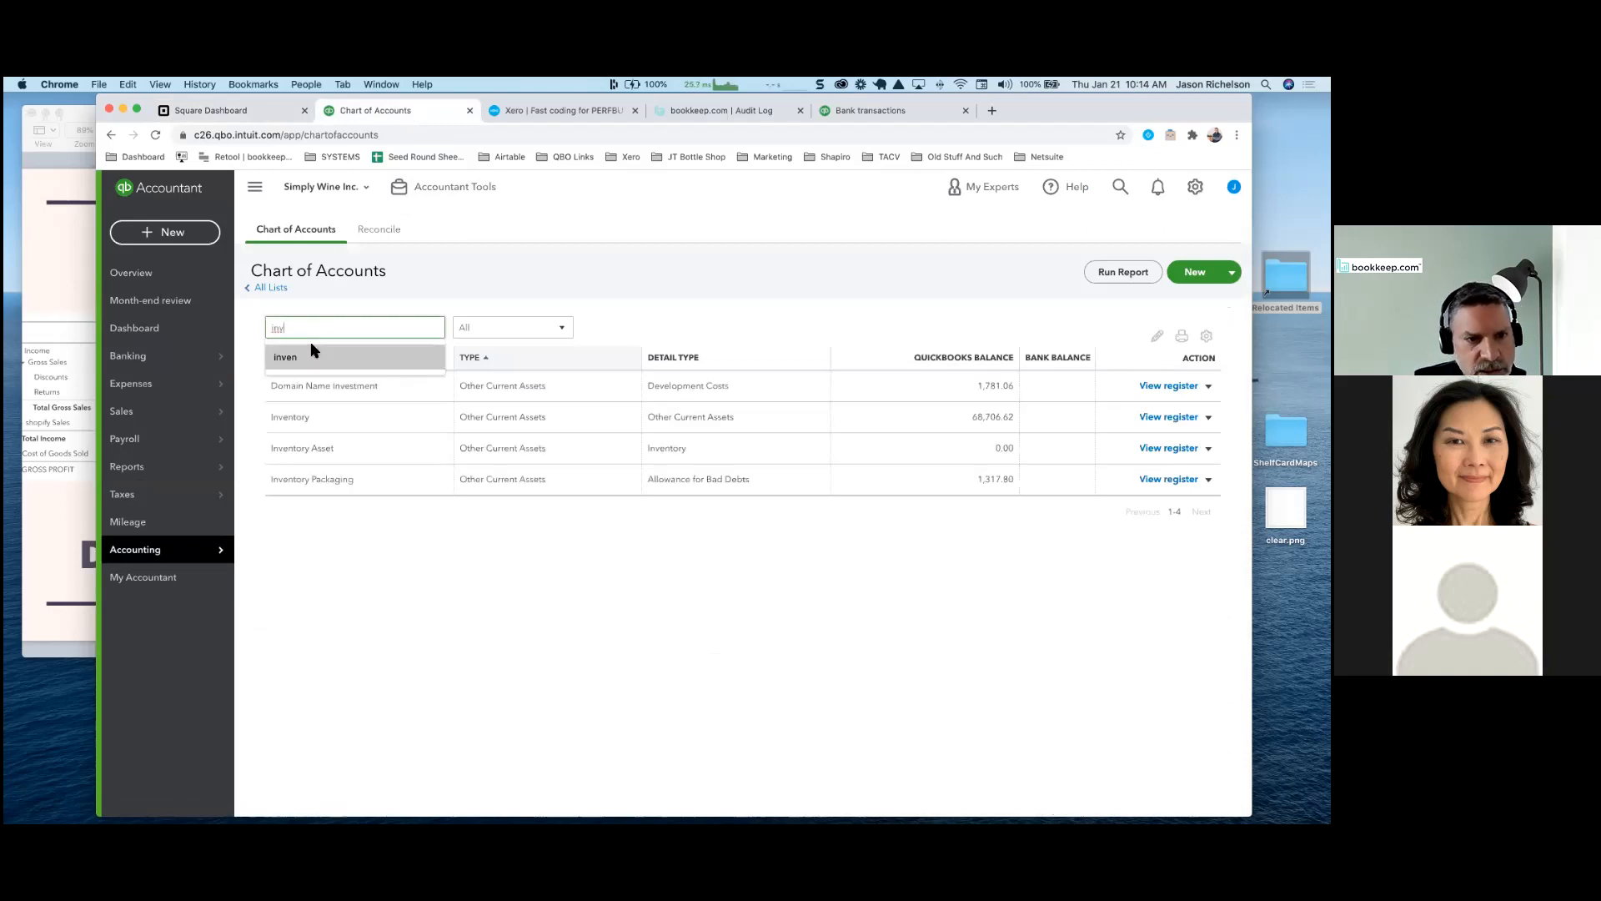
Open the Inventory account's register, review its January 2021 bills and cogs journal entries, and highlight the ending balance
{"action": "left_click", "coordinate": [308, 416]}
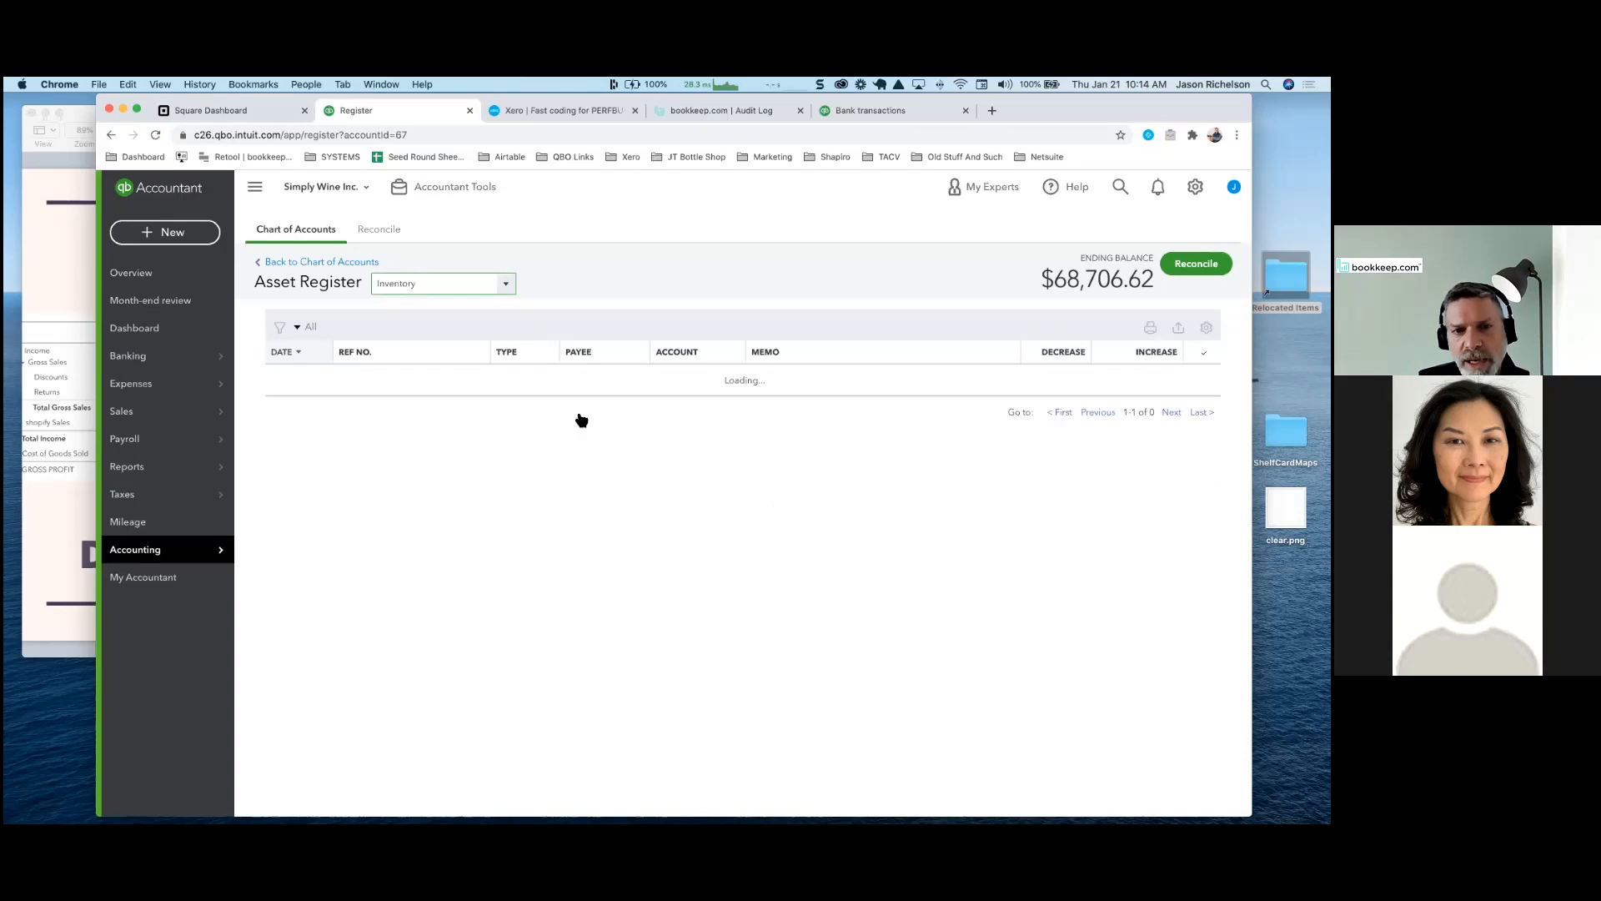
{"action": "scroll", "coordinate": [778, 559], "scroll_direction": "down", "scroll_amount": 1}
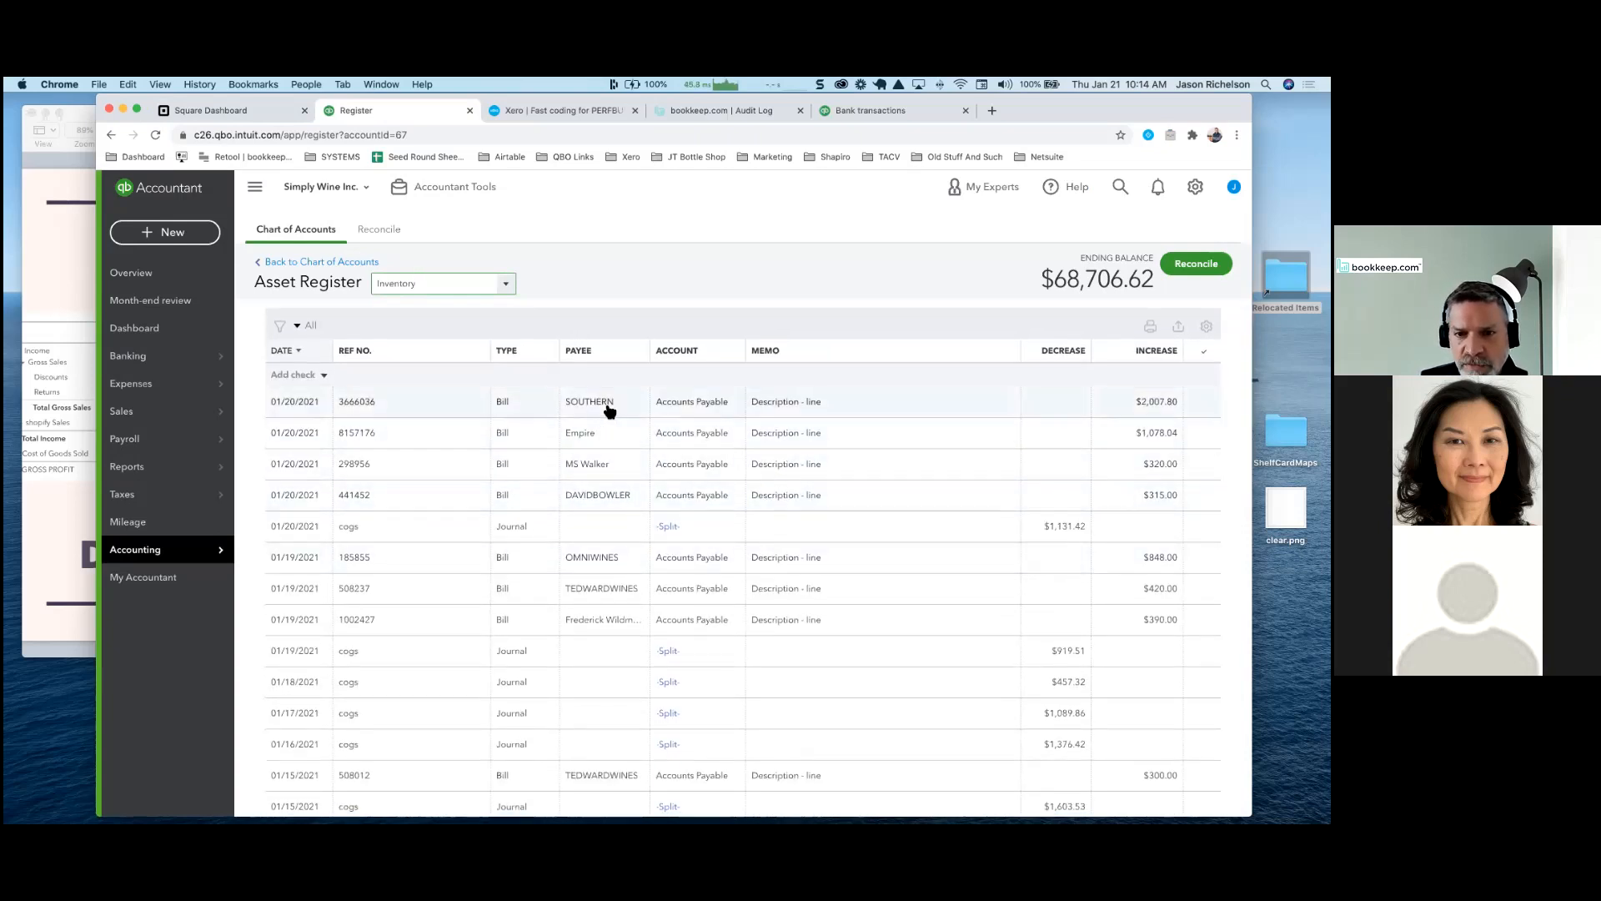
{"action": "scroll", "coordinate": [1044, 462], "scroll_direction": "down", "scroll_amount": 2}
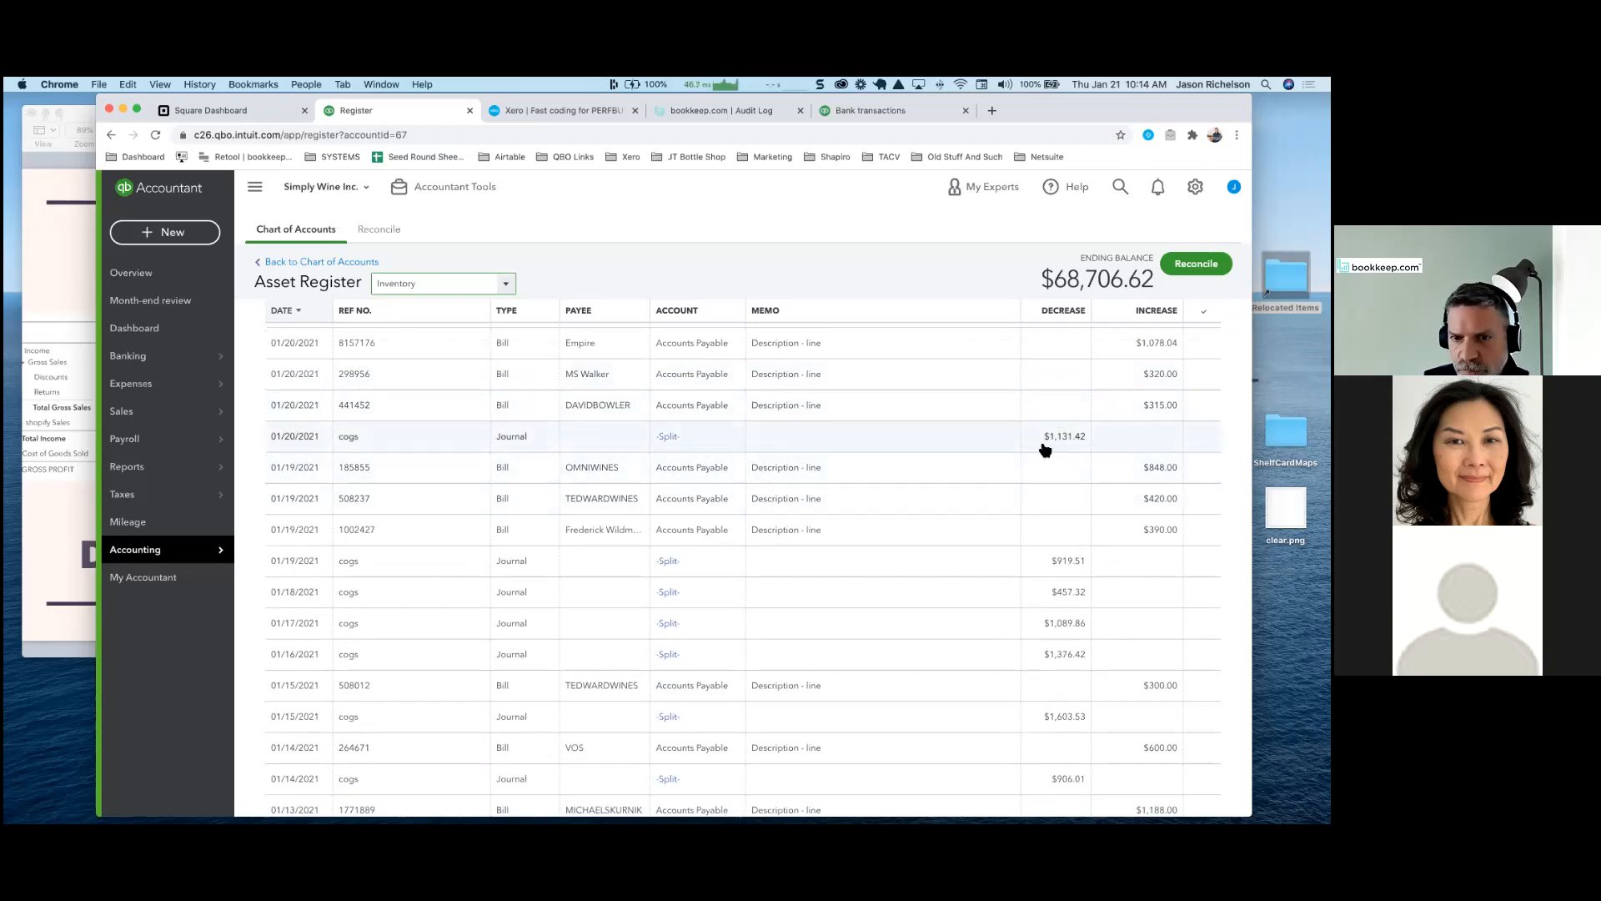
{"action": "scroll", "coordinate": [1059, 458], "scroll_direction": "down", "scroll_amount": 2}
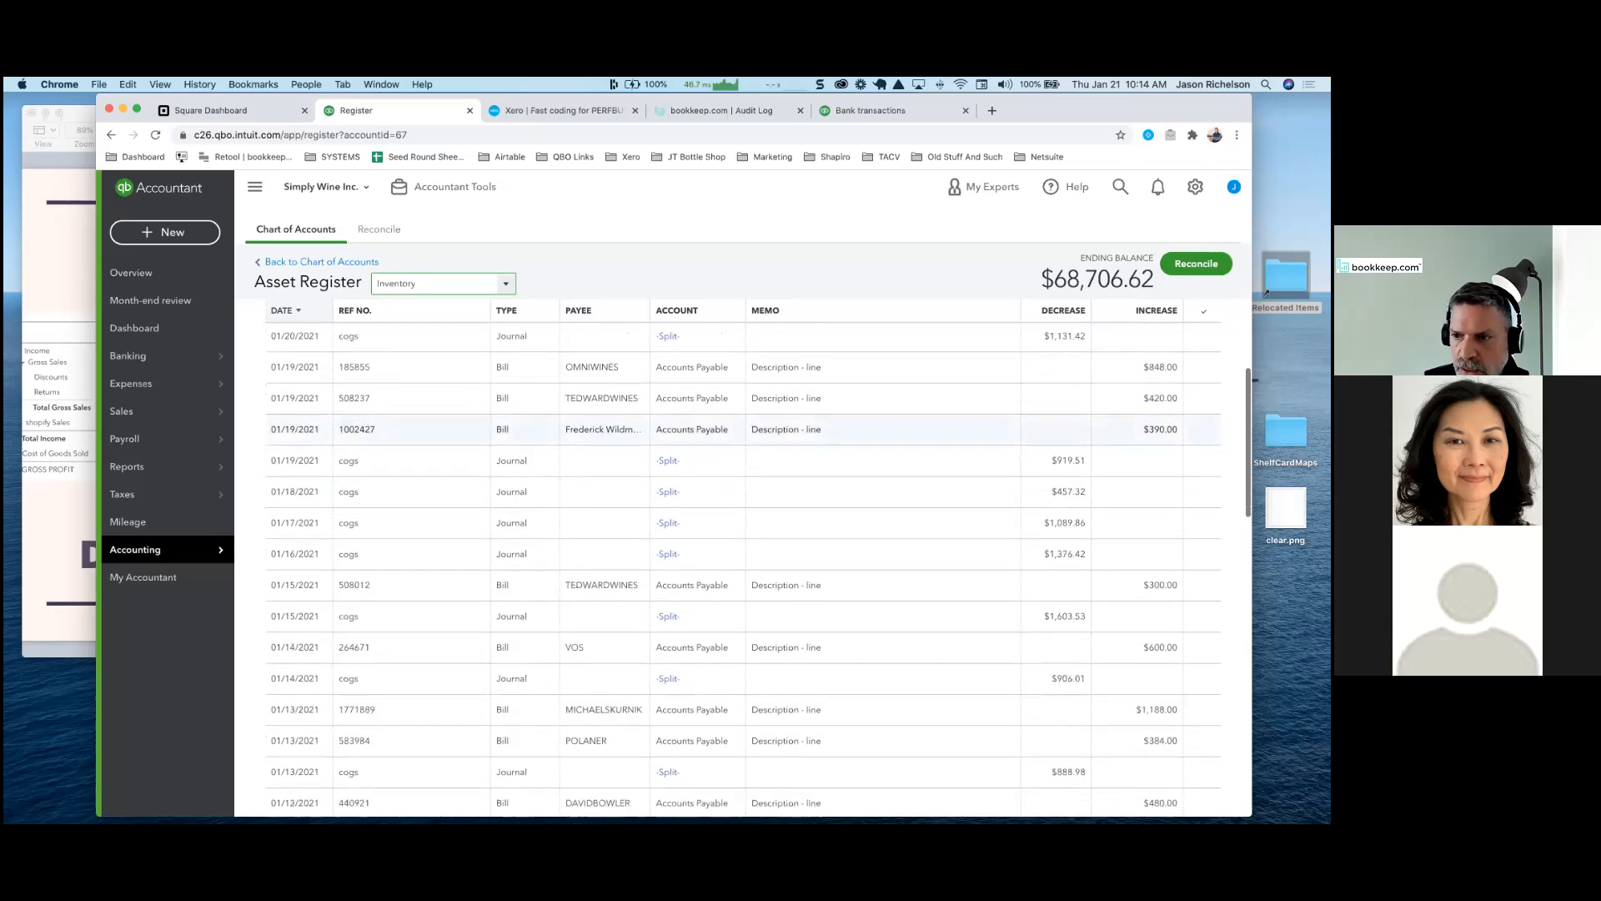
{"action": "scroll", "coordinate": [1082, 500], "scroll_direction": "up", "scroll_amount": 4}
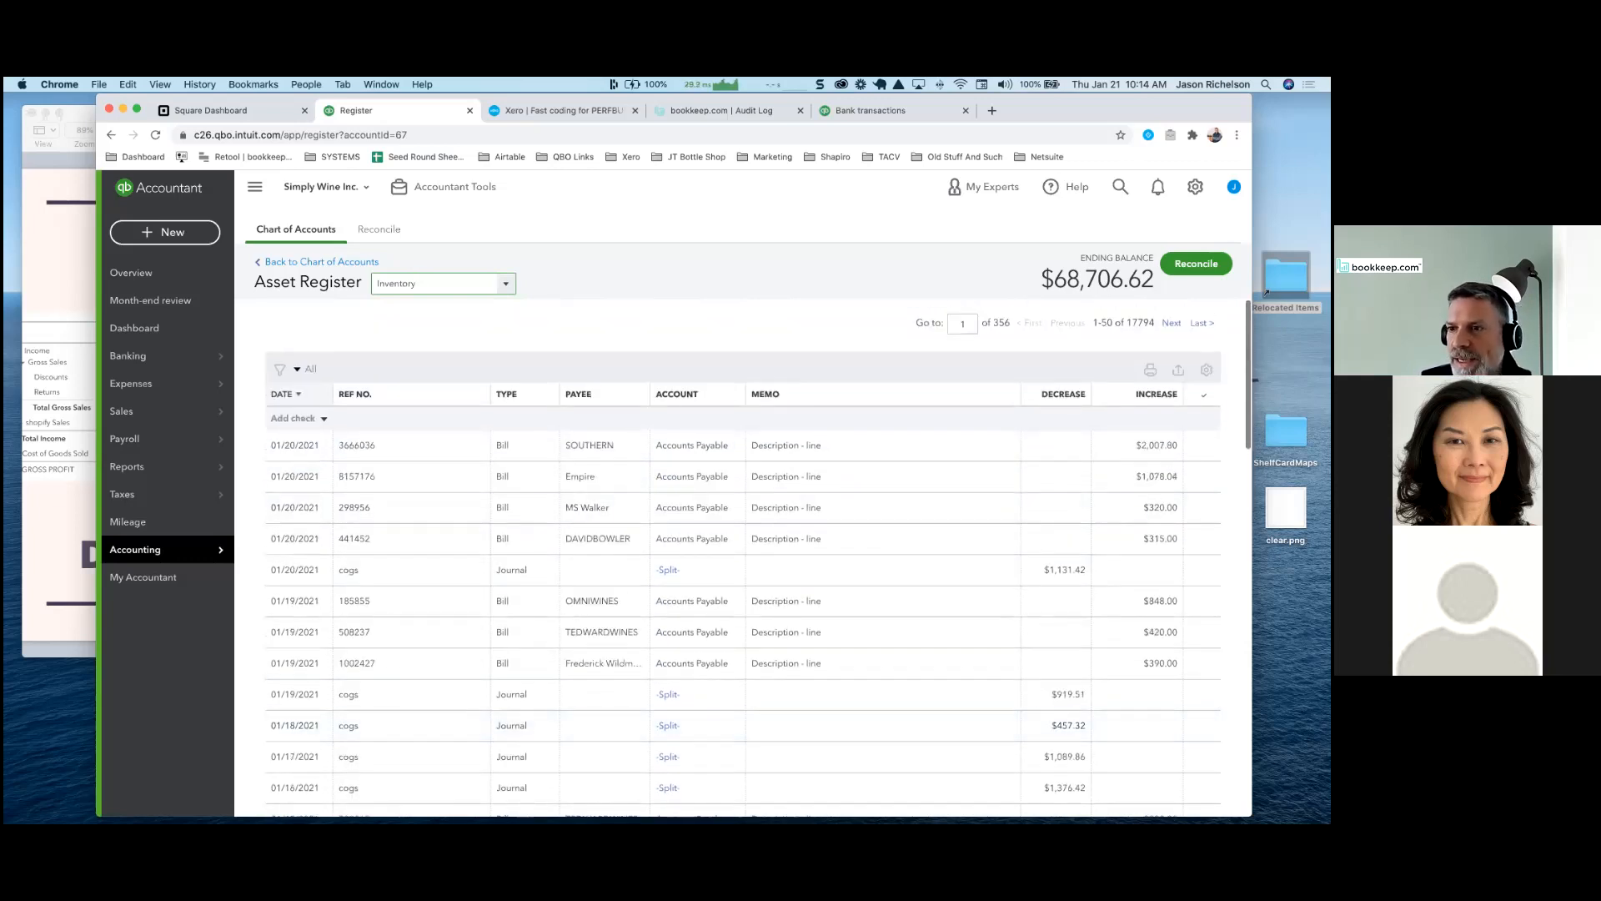
{"action": "double_click", "coordinate": [1058, 285]}
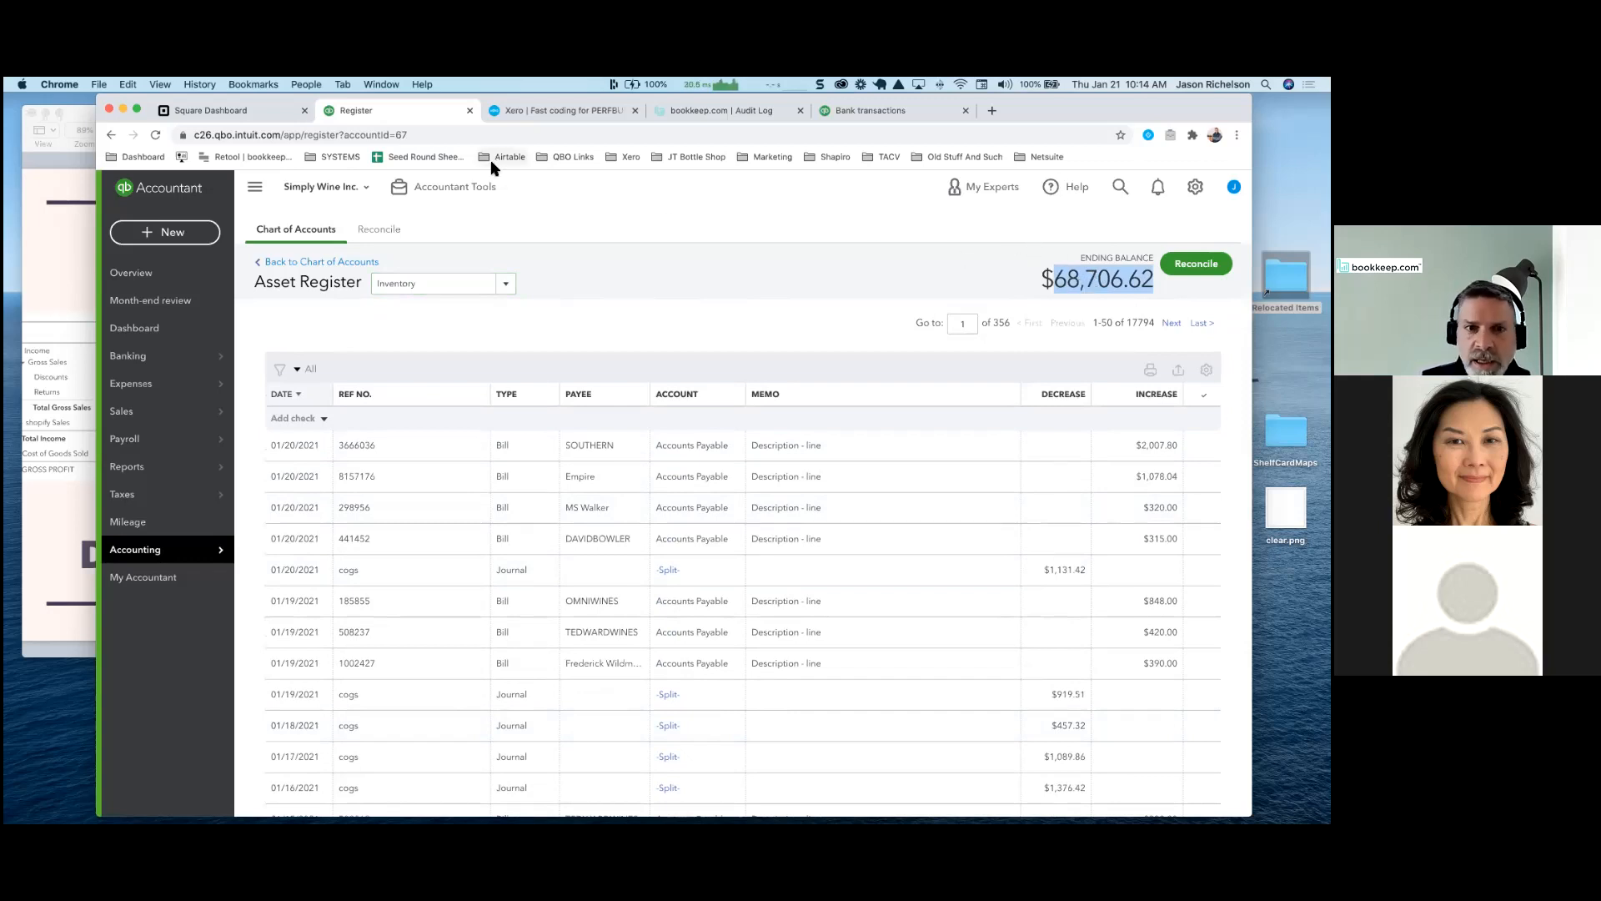
Switch to Square, look through the report list beside Cost of Goods Sold, and return to the Inventory register in QuickBooks
{"action": "left_click", "coordinate": [247, 116]}
{"action": "scroll", "coordinate": [217, 501], "scroll_direction": "down", "scroll_amount": 2}
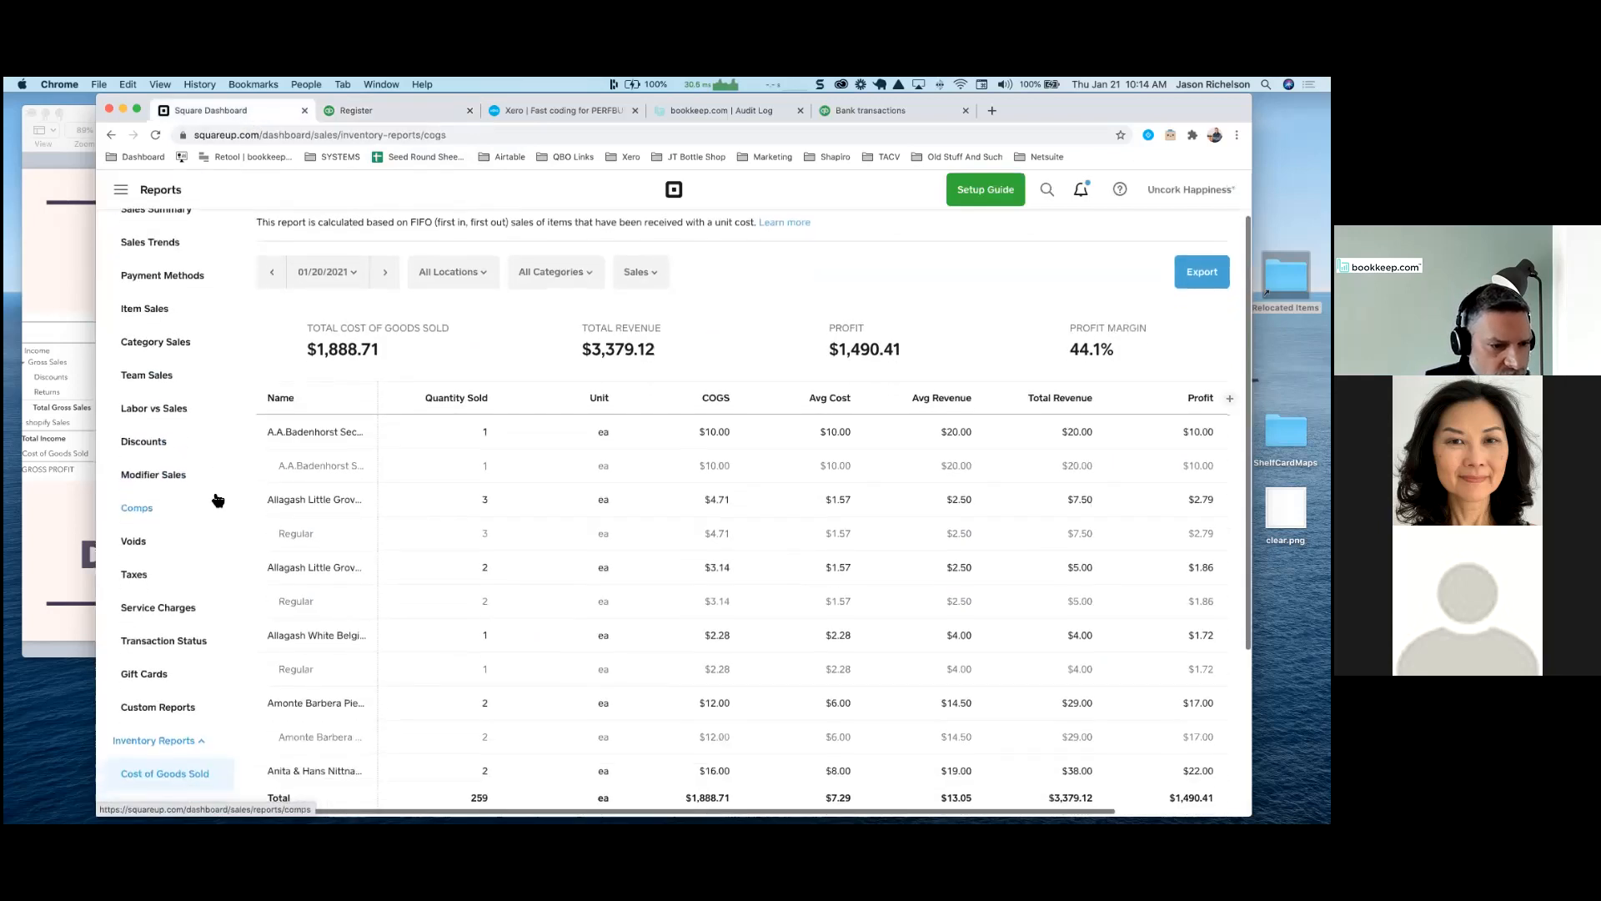
{"action": "scroll", "coordinate": [218, 500], "scroll_direction": "down", "scroll_amount": 6}
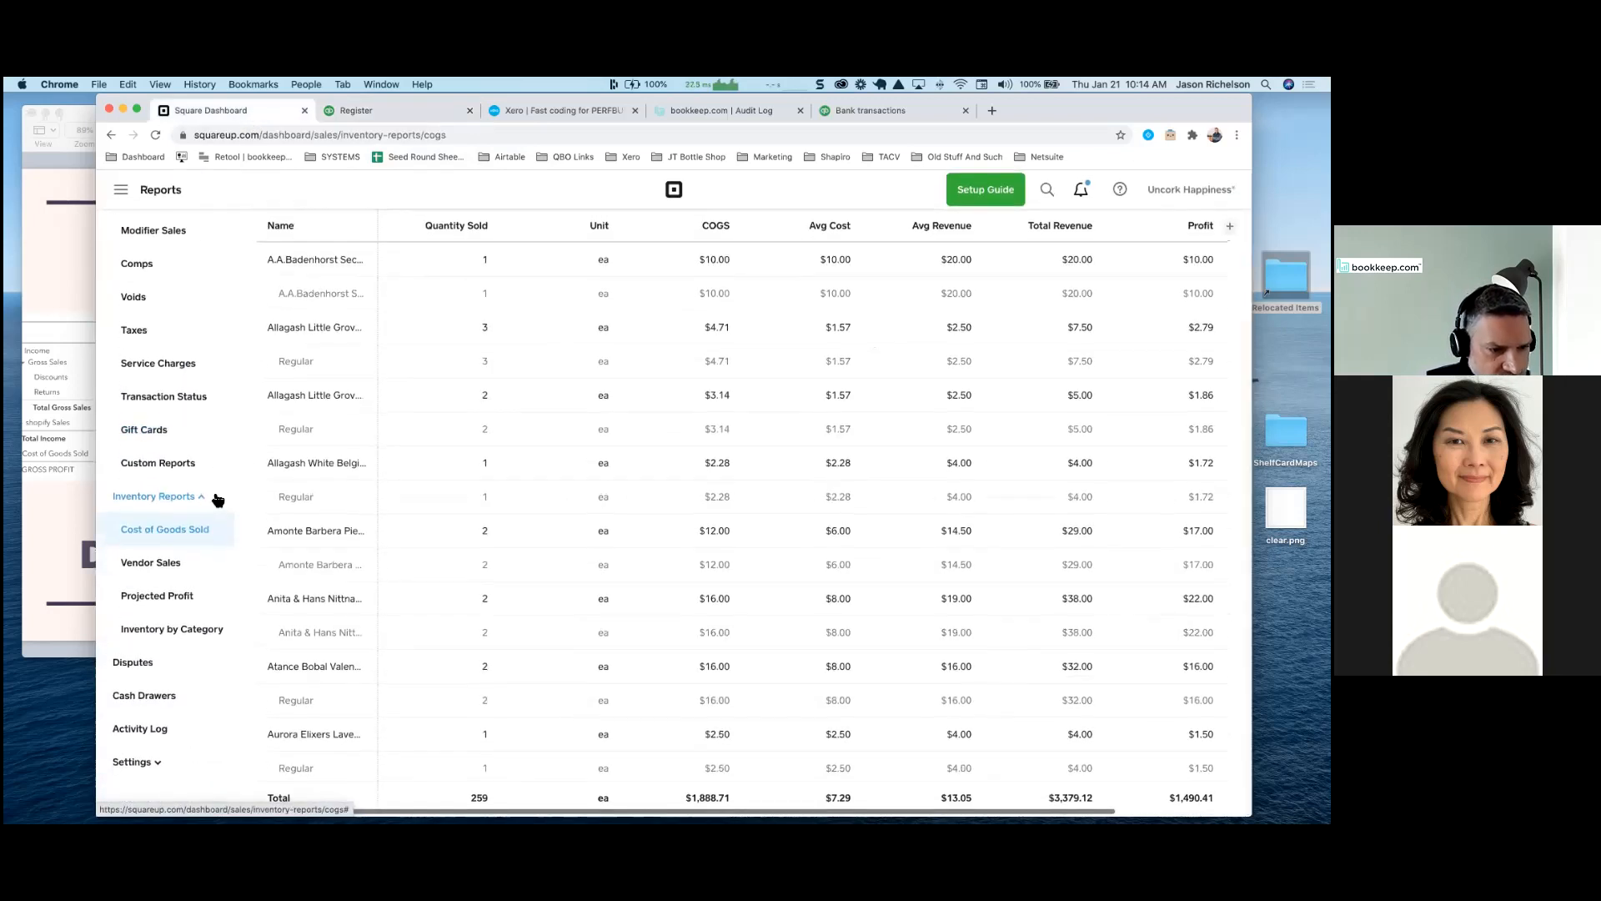
{"action": "scroll", "coordinate": [218, 499], "scroll_direction": "up", "scroll_amount": 8}
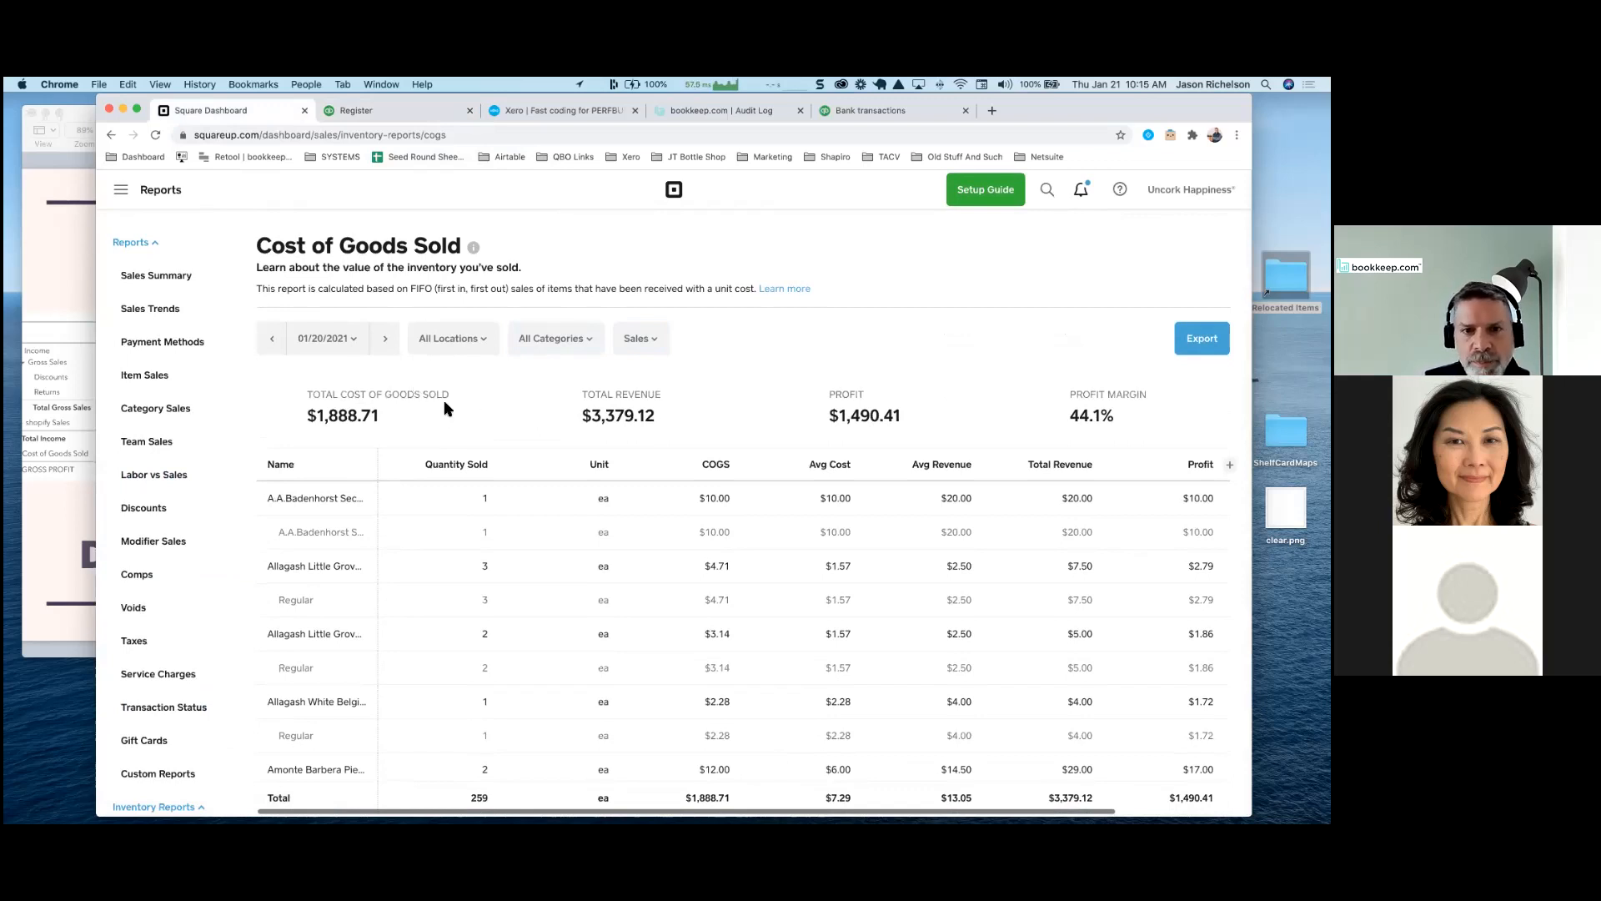
{"action": "left_click", "coordinate": [372, 132]}
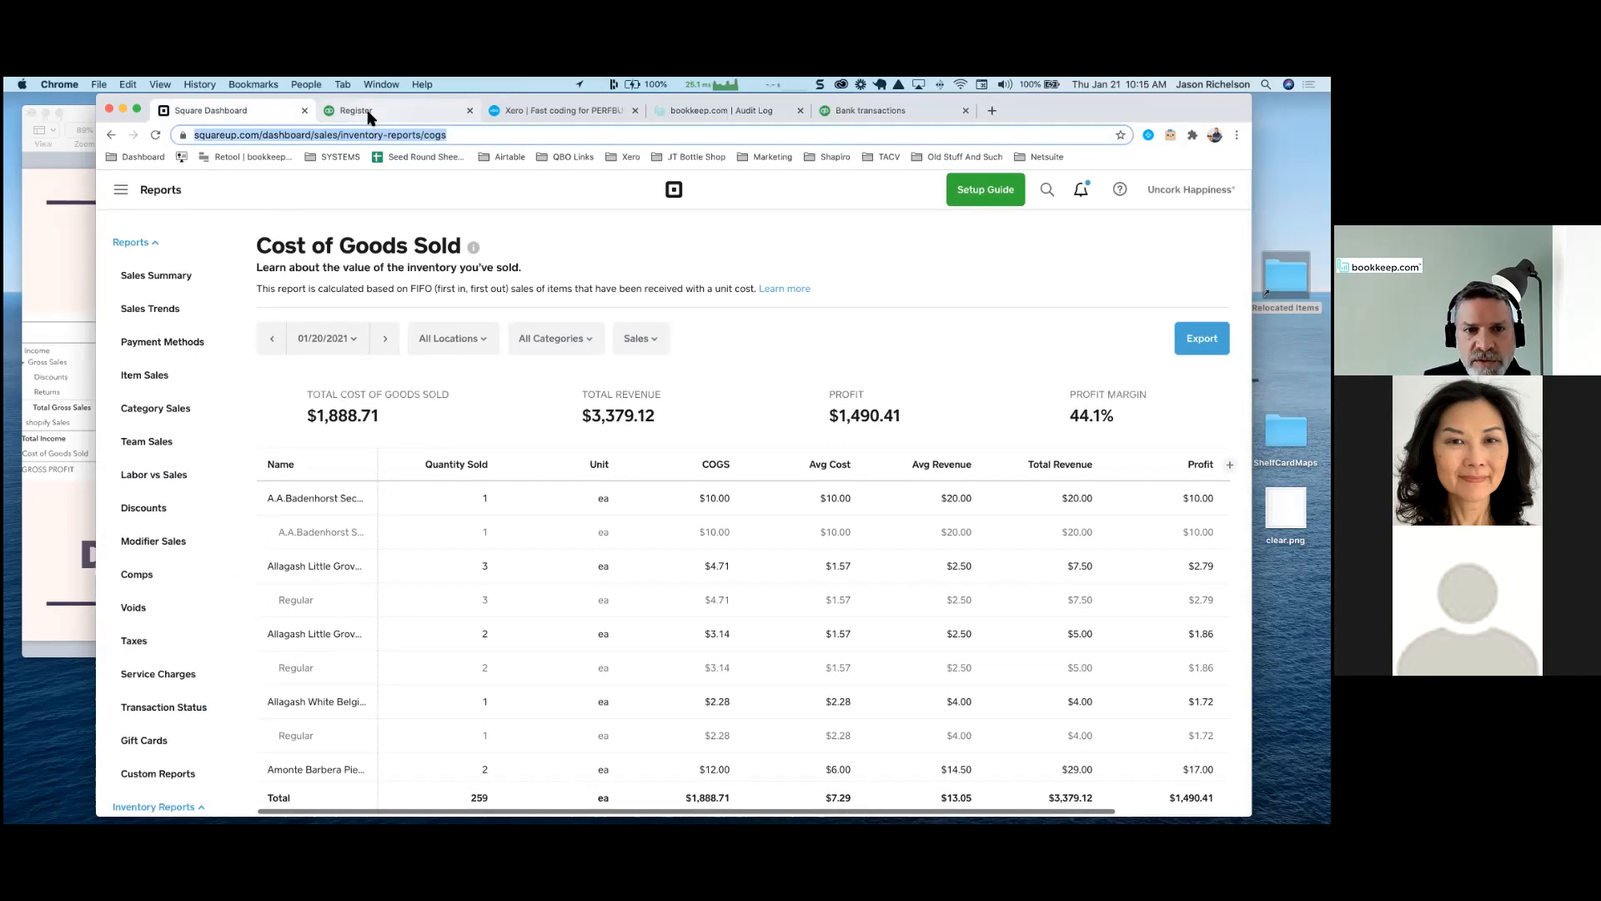
{"action": "left_click", "coordinate": [367, 111]}
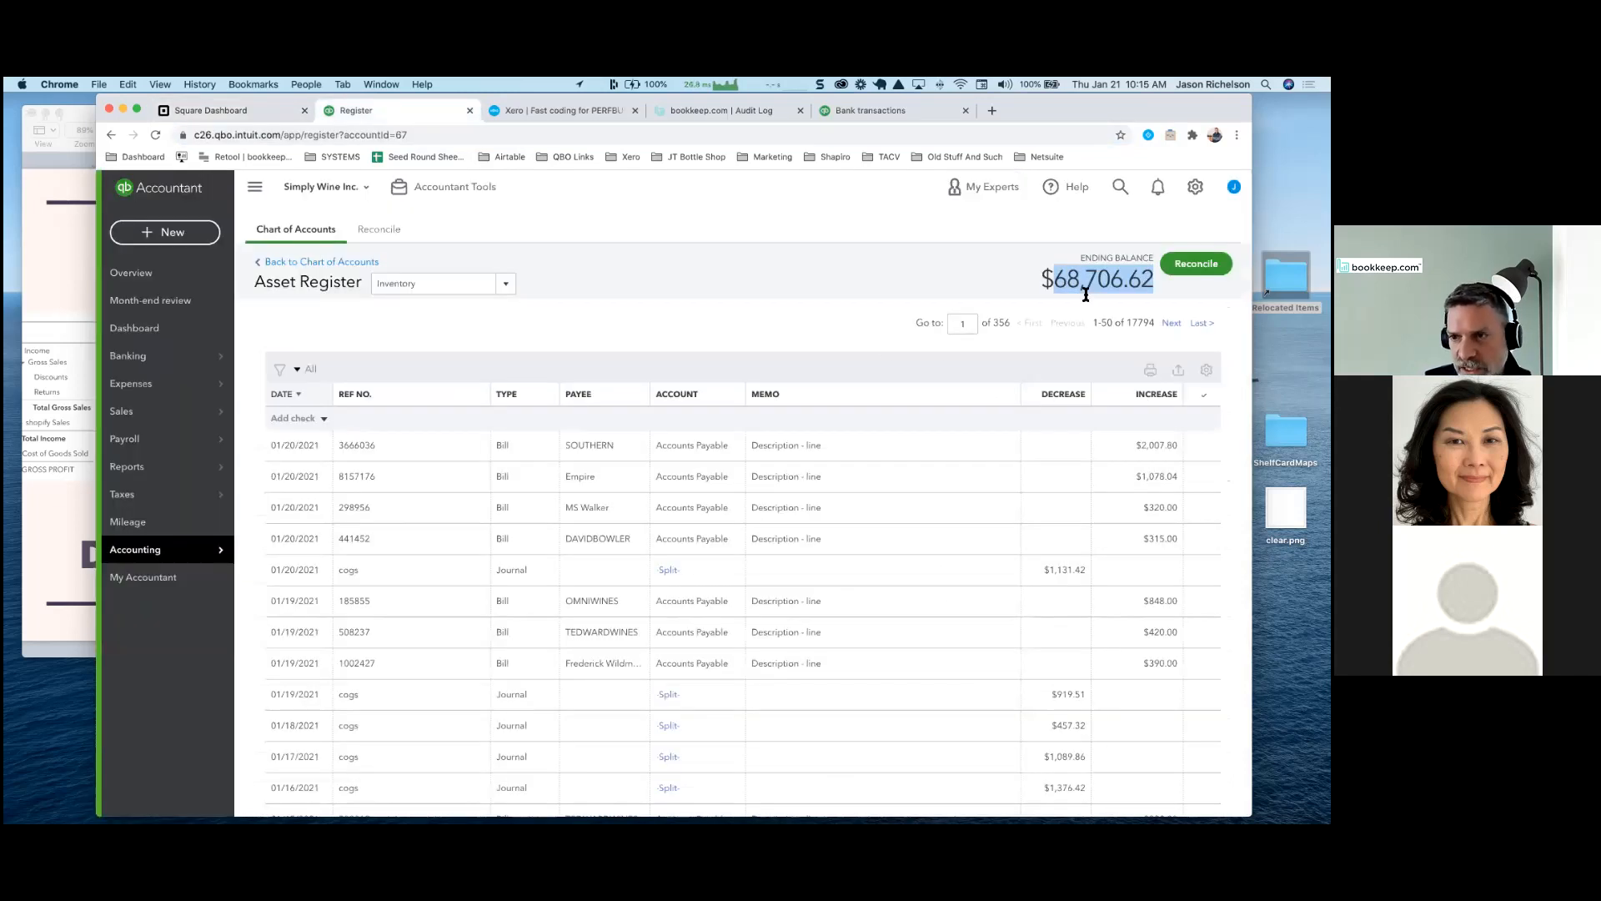
Switch to Square, check the available reports, and open Inventory by Category through the inventory management reports for Items
{"action": "left_click", "coordinate": [265, 109]}
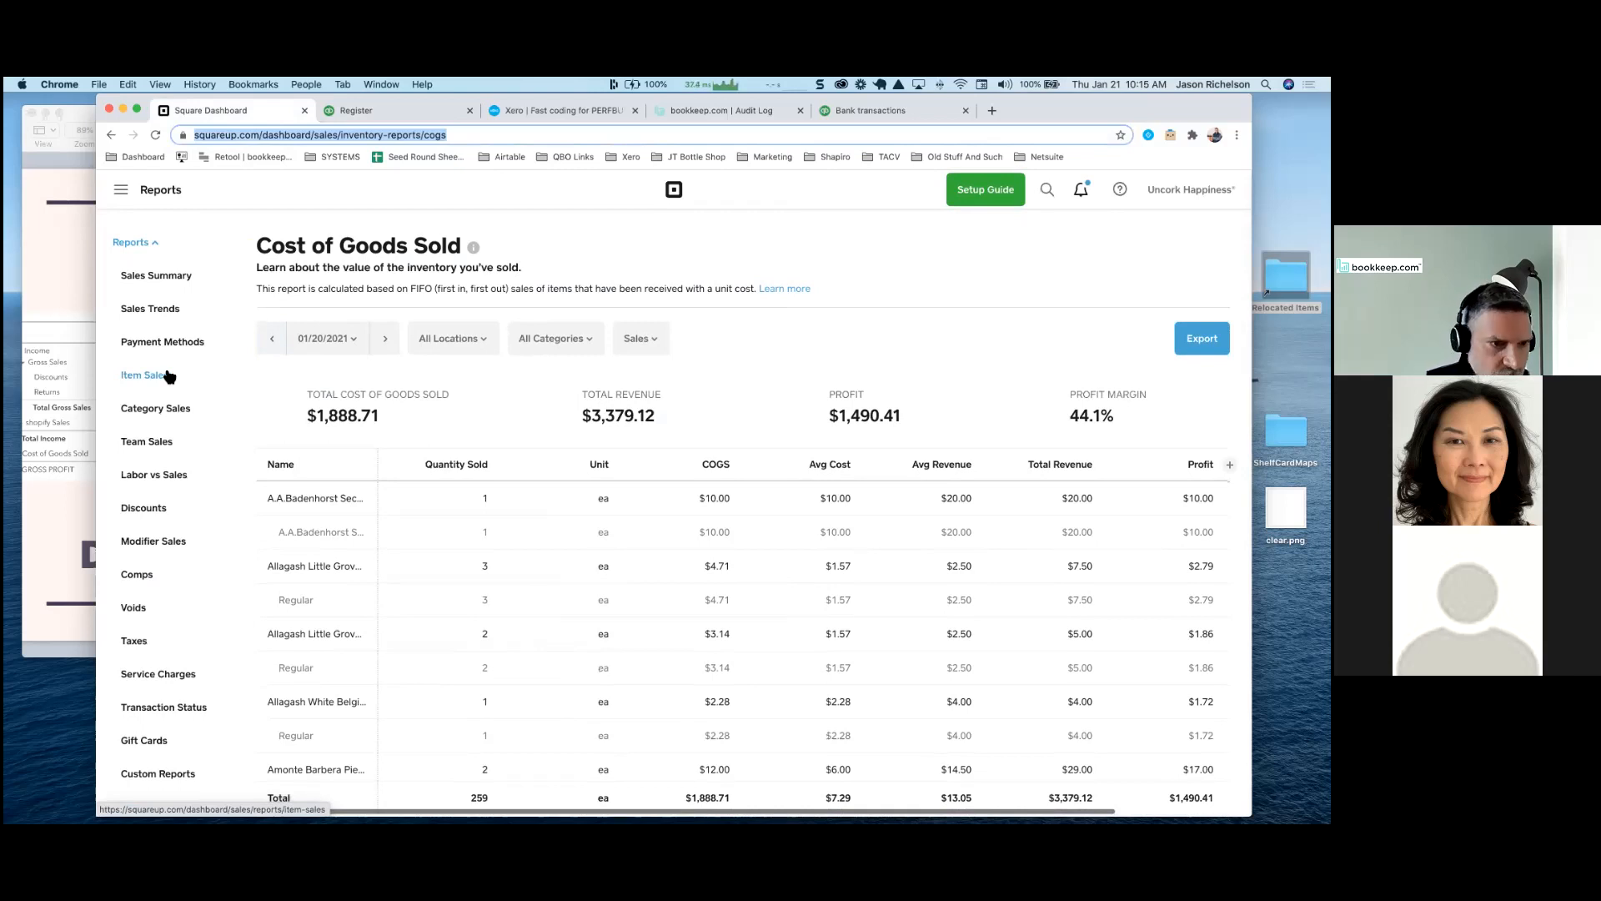
{"action": "scroll", "coordinate": [165, 400], "scroll_direction": "down", "scroll_amount": 3}
{"action": "scroll", "coordinate": [167, 402], "scroll_direction": "up", "scroll_amount": 4}
{"action": "left_click", "coordinate": [137, 242]}
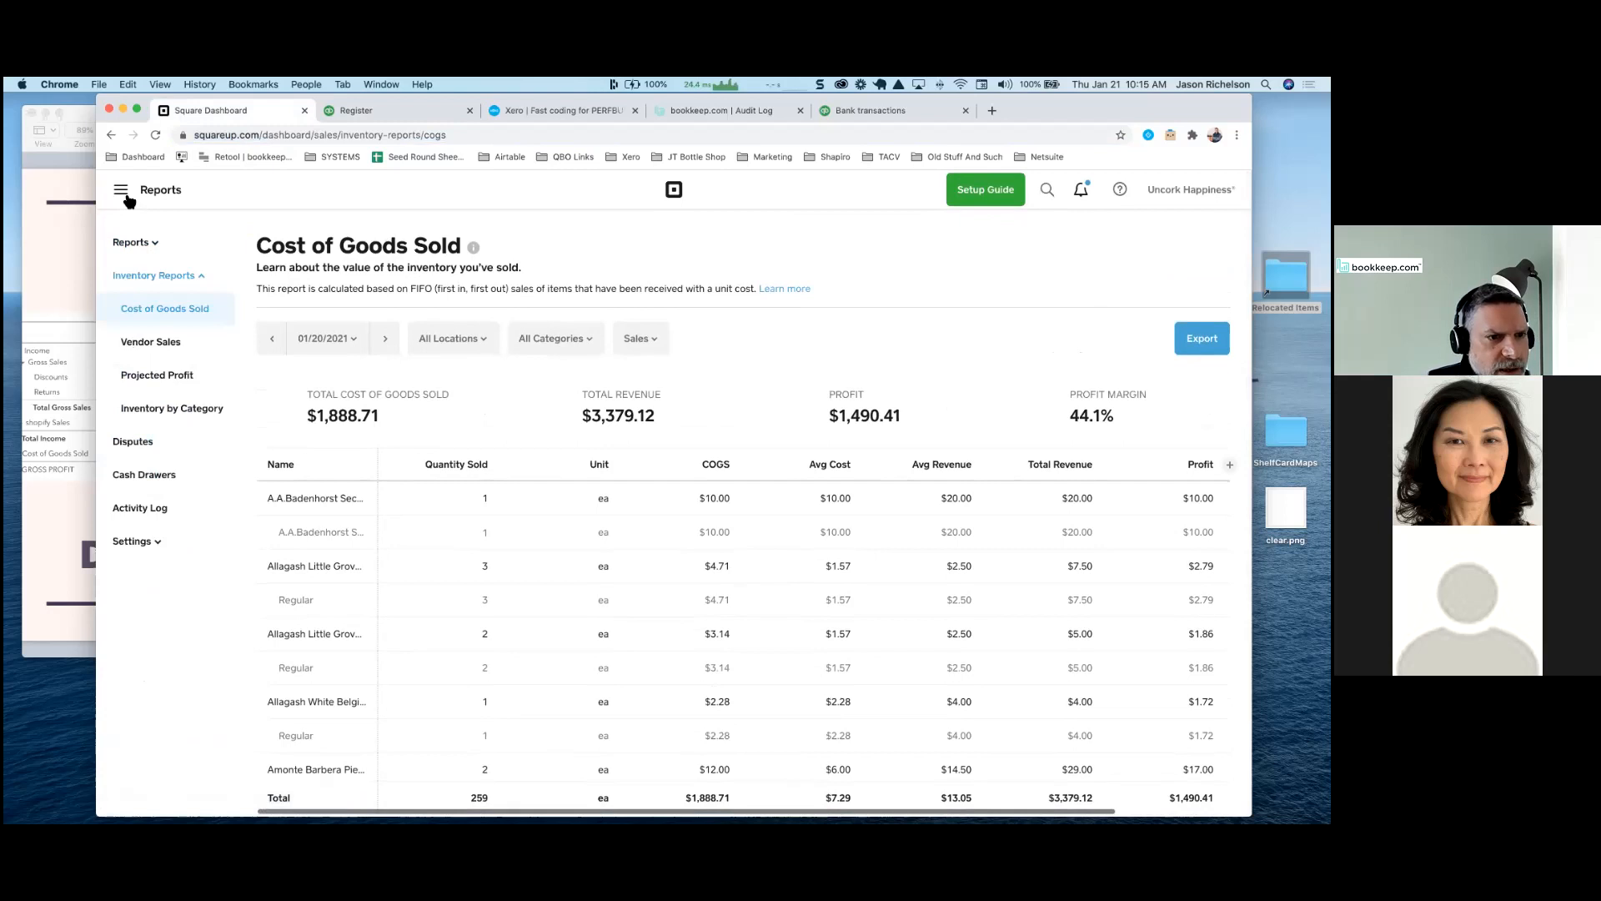
{"action": "left_click", "coordinate": [129, 200]}
{"action": "left_click", "coordinate": [288, 325]}
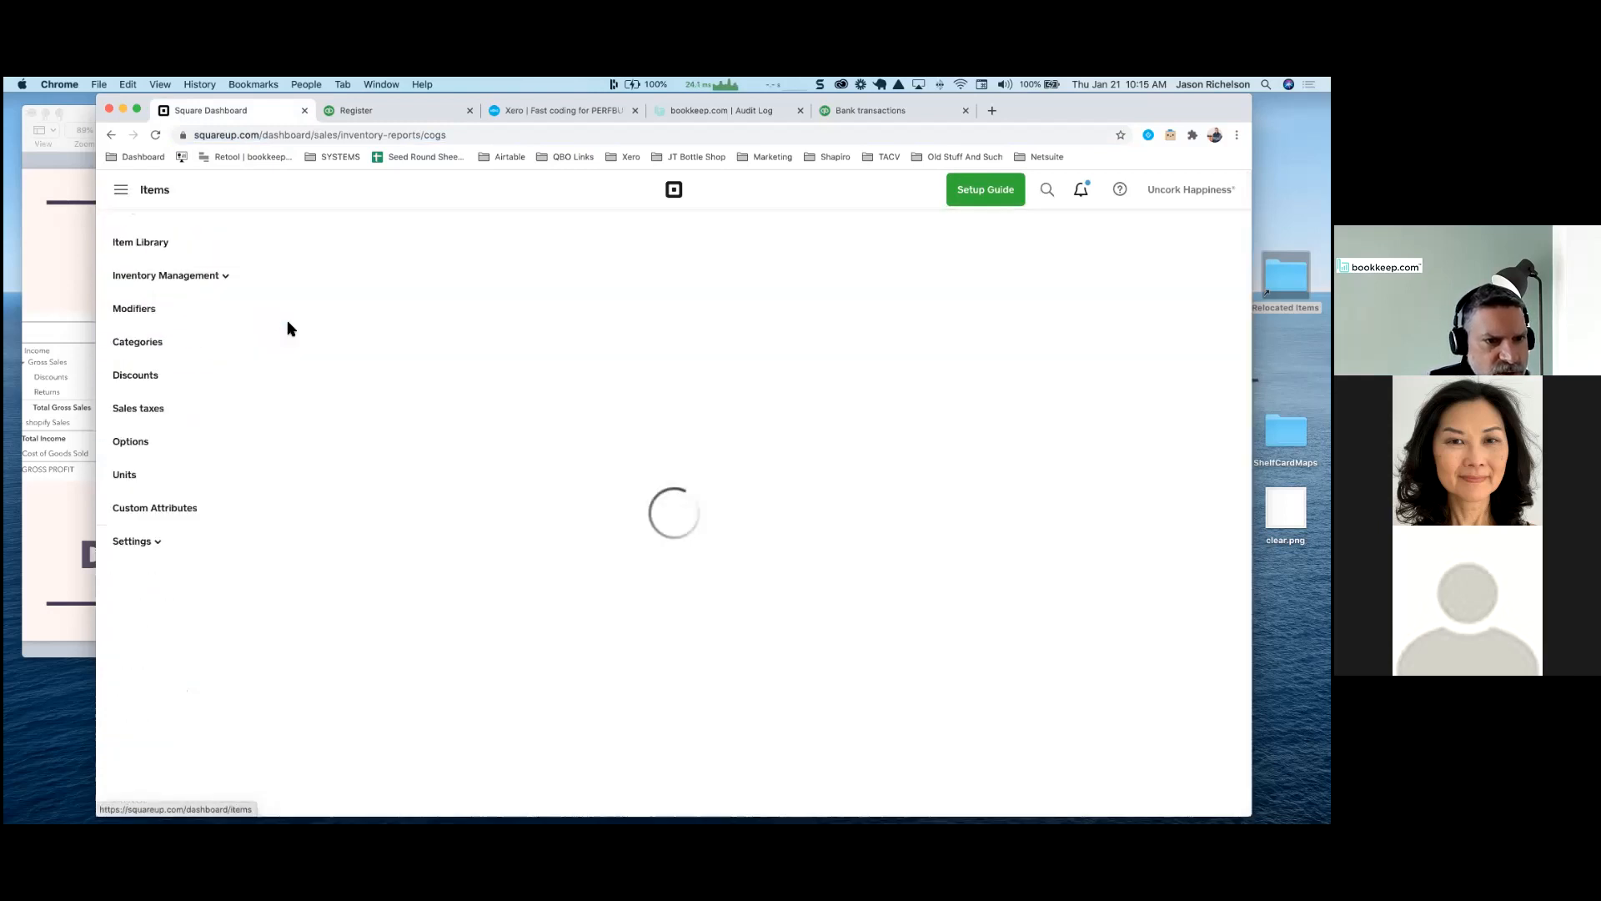
{"action": "left_click", "coordinate": [199, 283]}
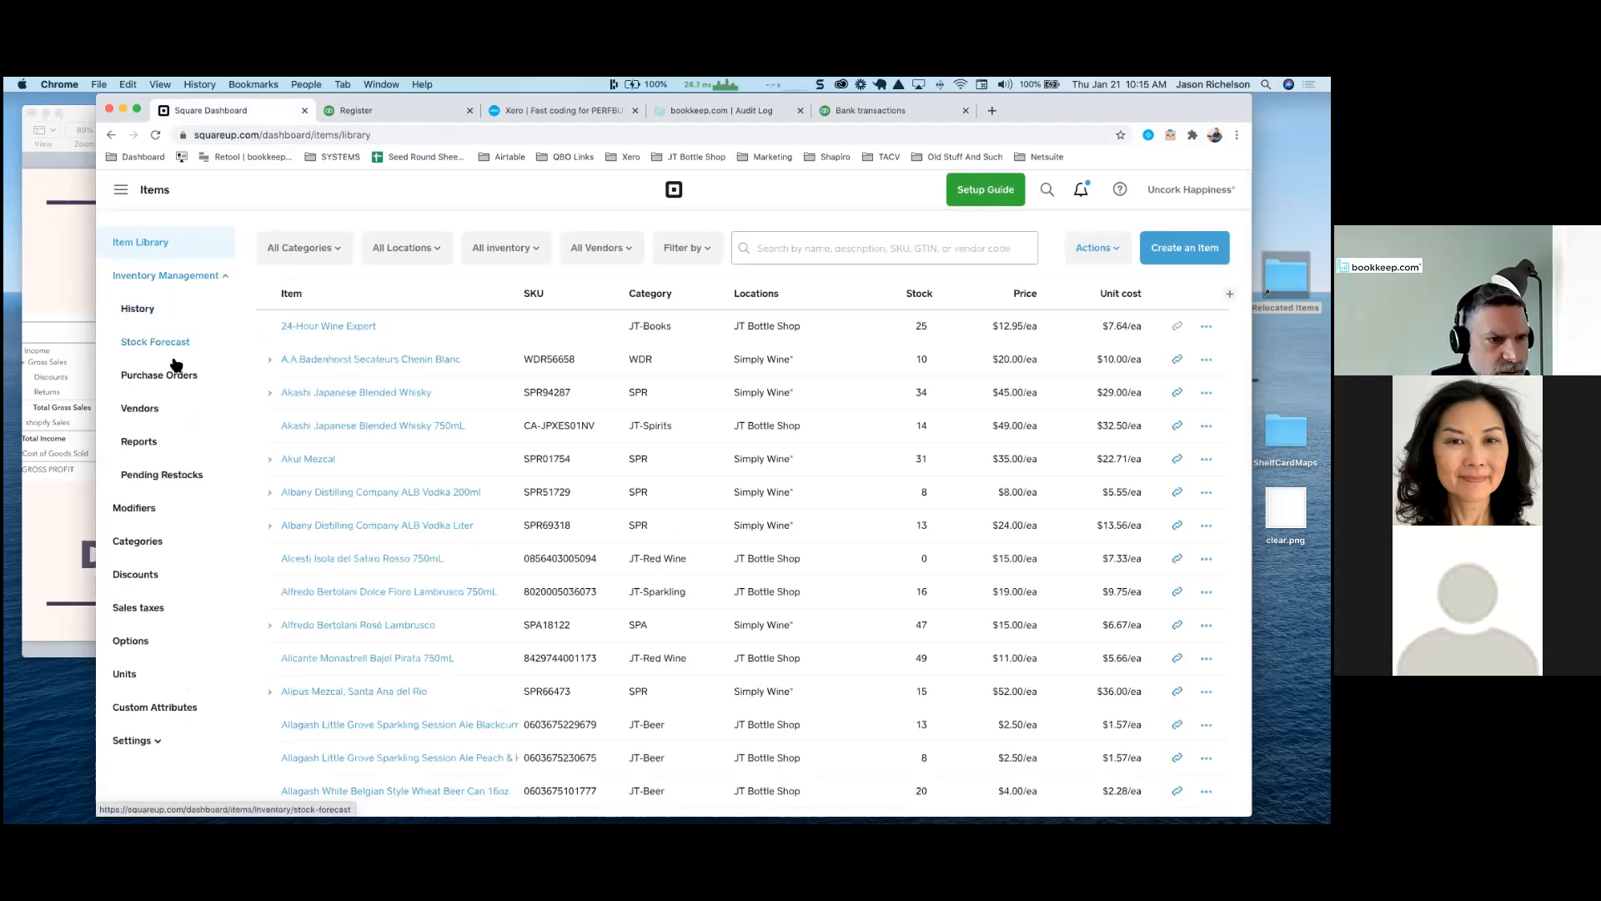
{"action": "left_click", "coordinate": [157, 443]}
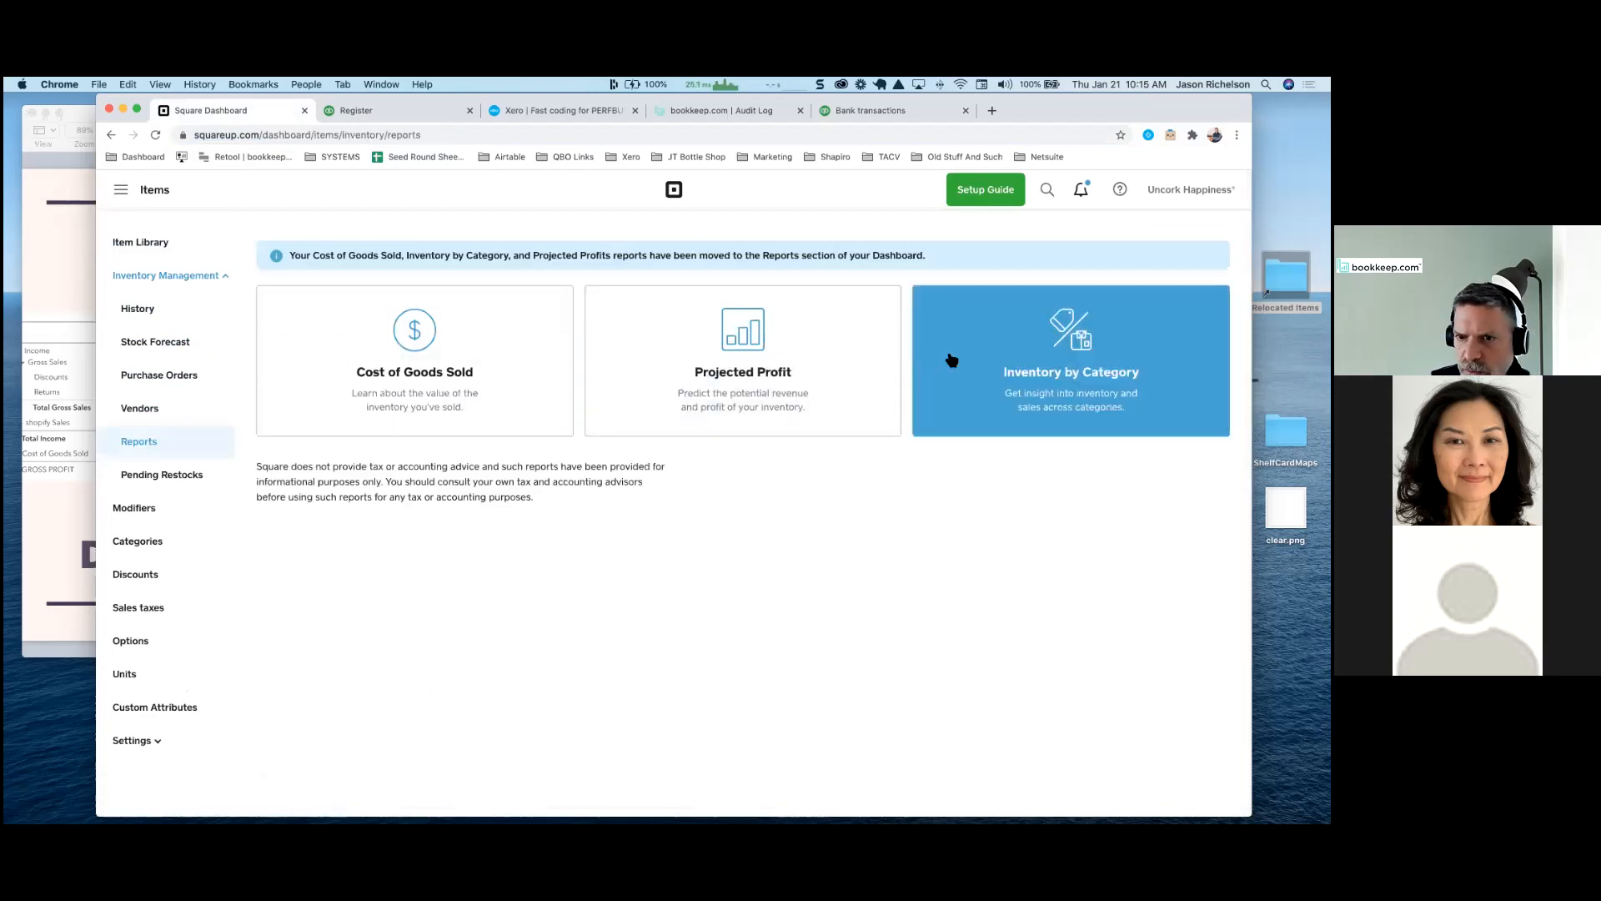
{"action": "left_click", "coordinate": [951, 354]}
Try limiting the Inventory by Category report for 01/20/2021 to the Simply Wine location, and reselect all locations
{"action": "left_click", "coordinate": [465, 345]}
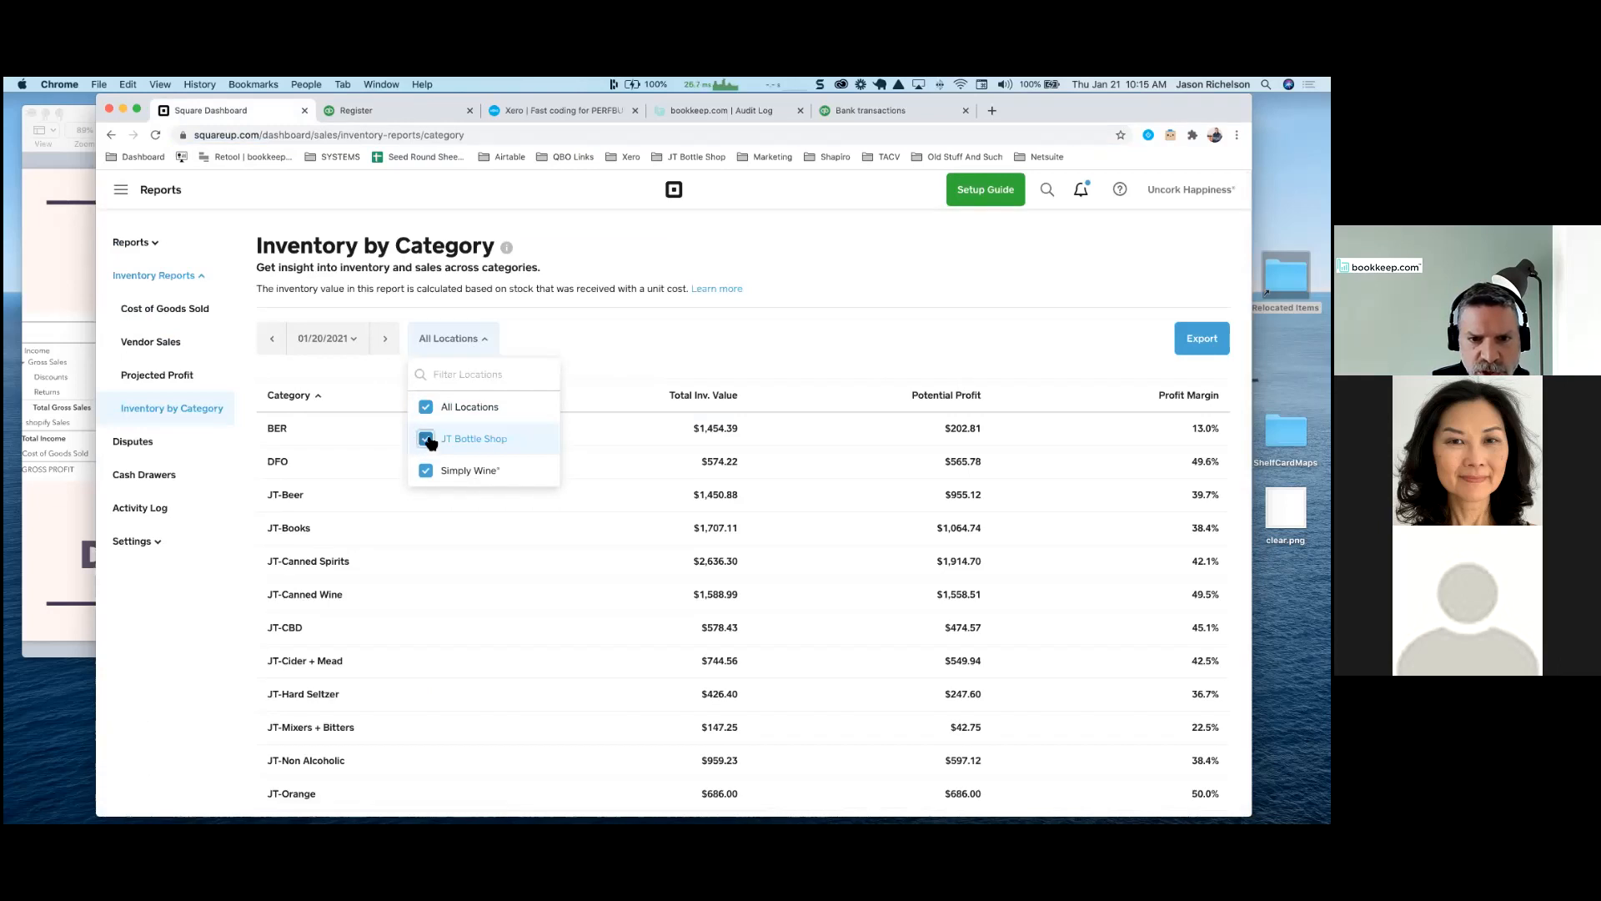
{"action": "left_click", "coordinate": [427, 440]}
{"action": "left_click", "coordinate": [598, 333]}
{"action": "left_click", "coordinate": [458, 335]}
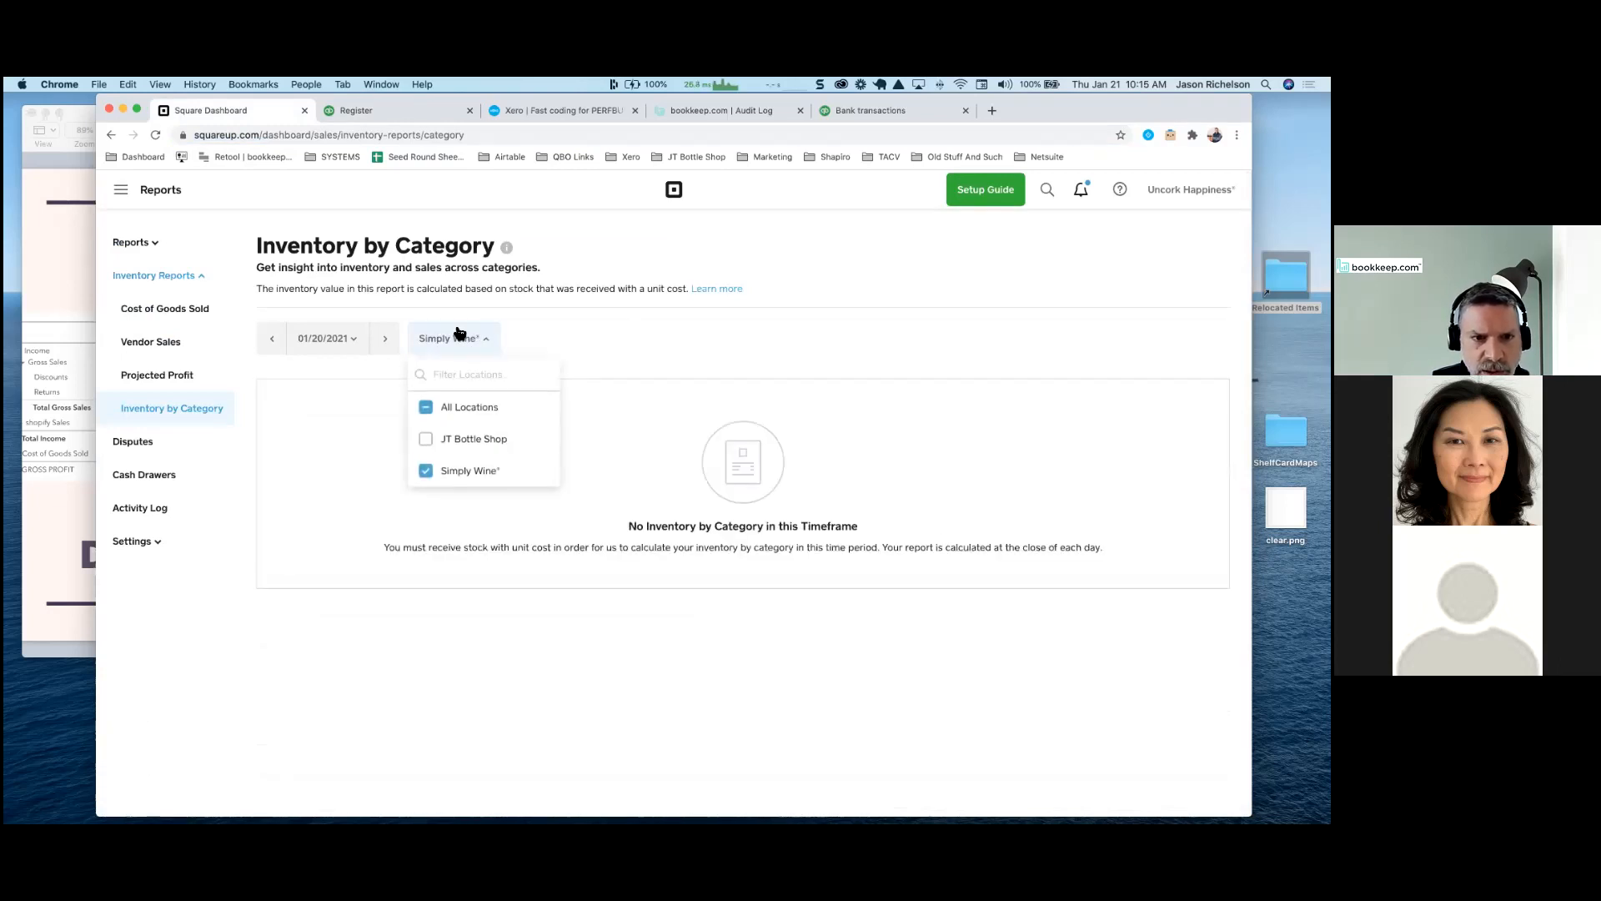
{"action": "left_click", "coordinate": [427, 439]}
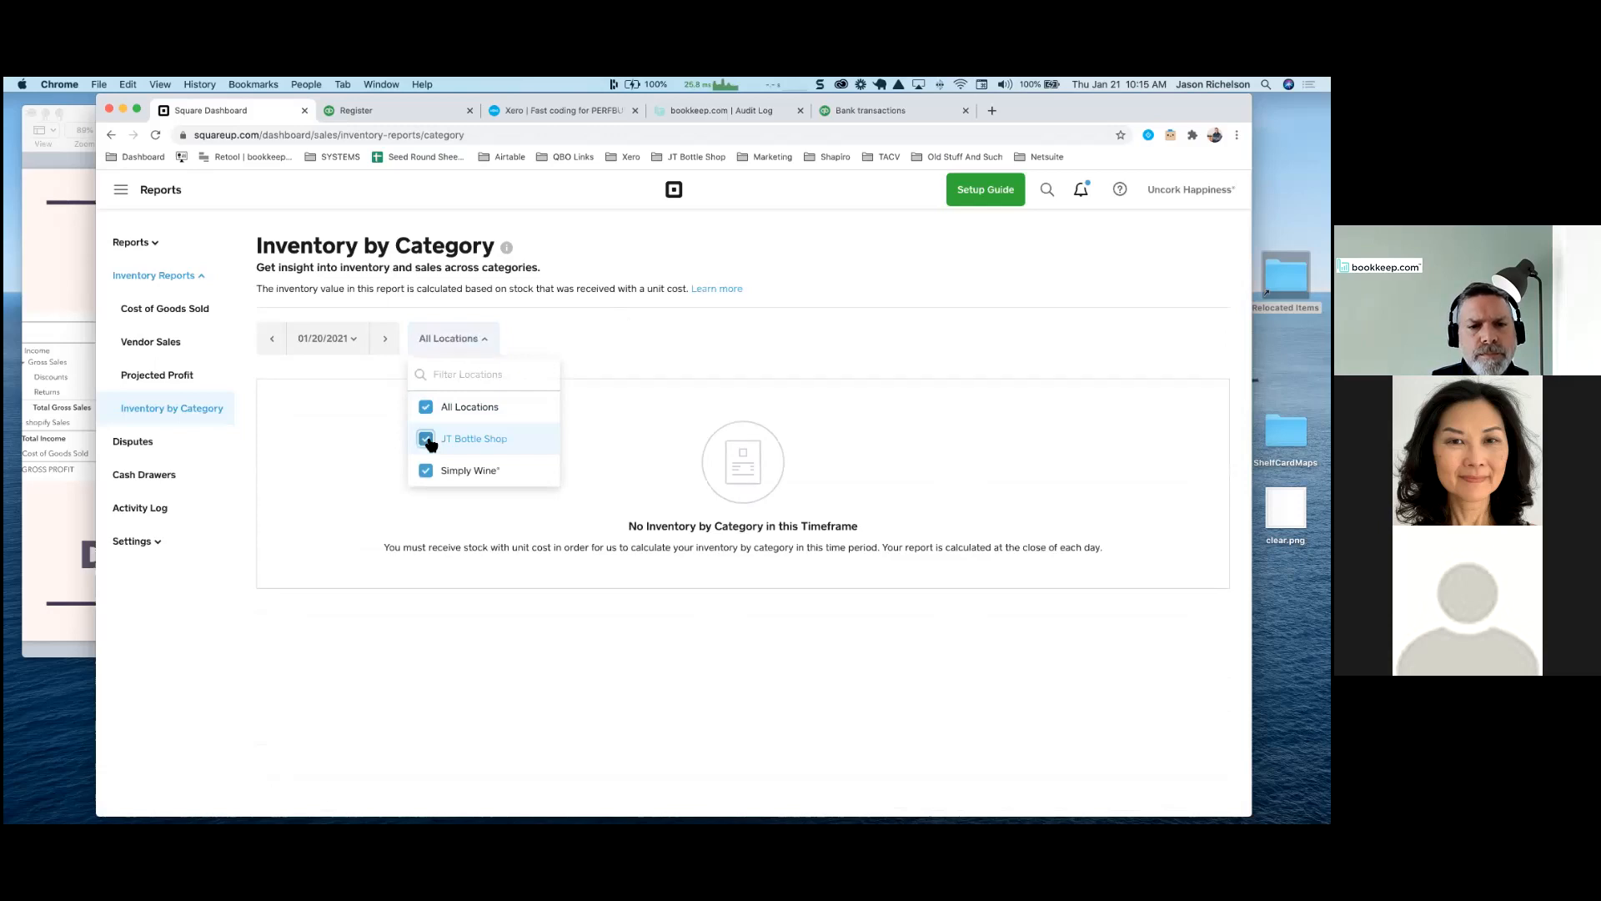
Set the Inventory by Category report to 01/19/2021 and limit it to the Simply Wine location
{"action": "left_click", "coordinate": [273, 339]}
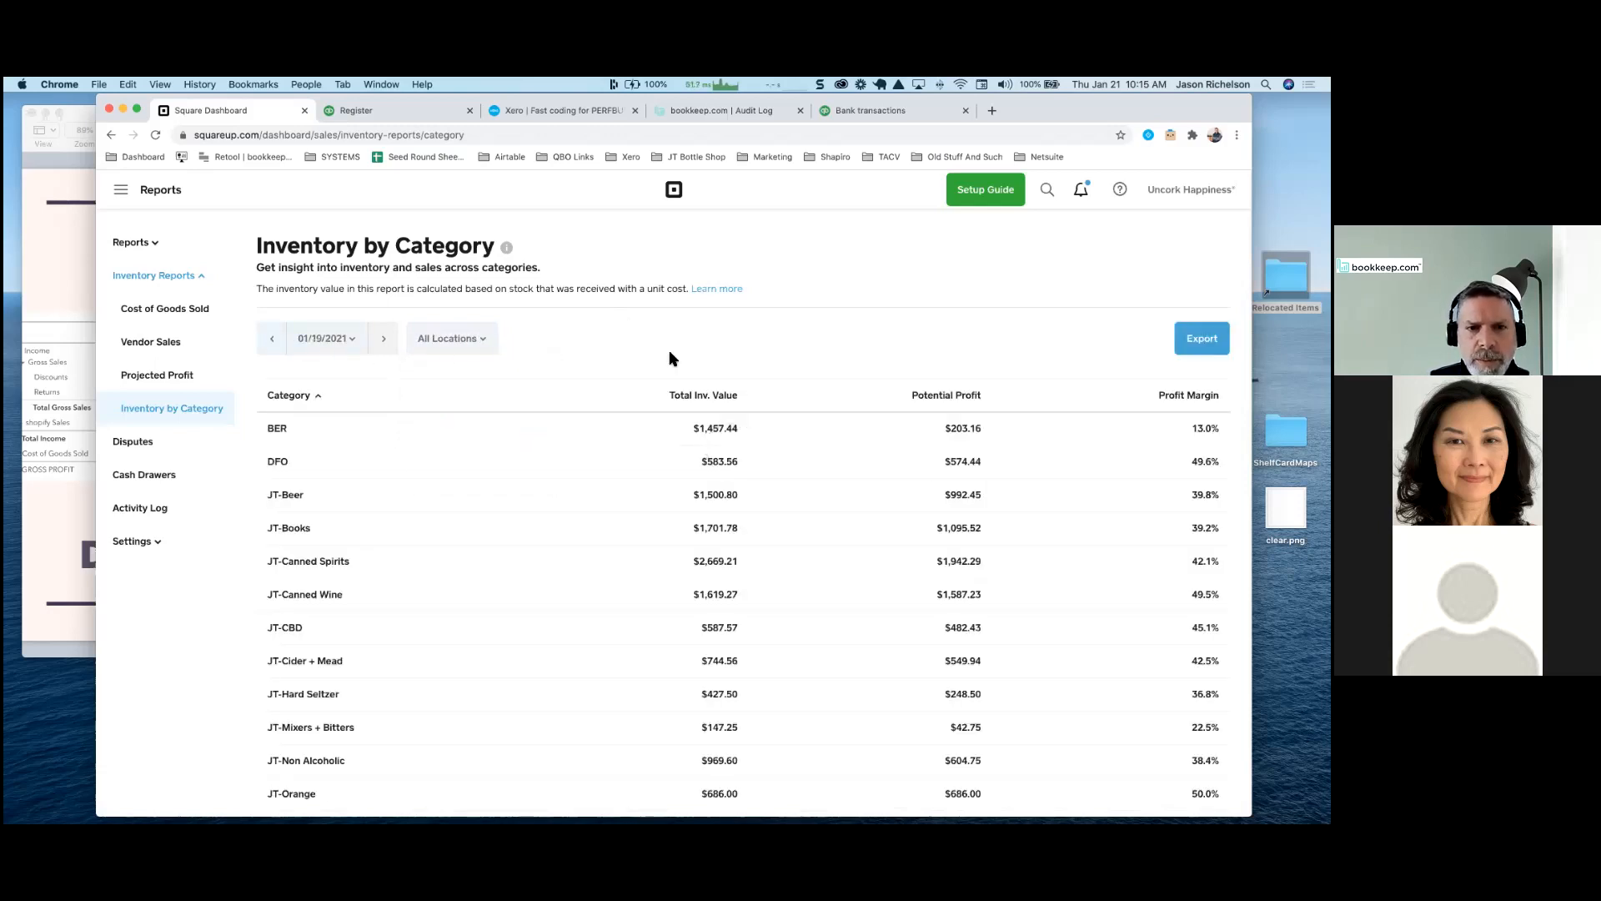
{"action": "left_click", "coordinate": [471, 339]}
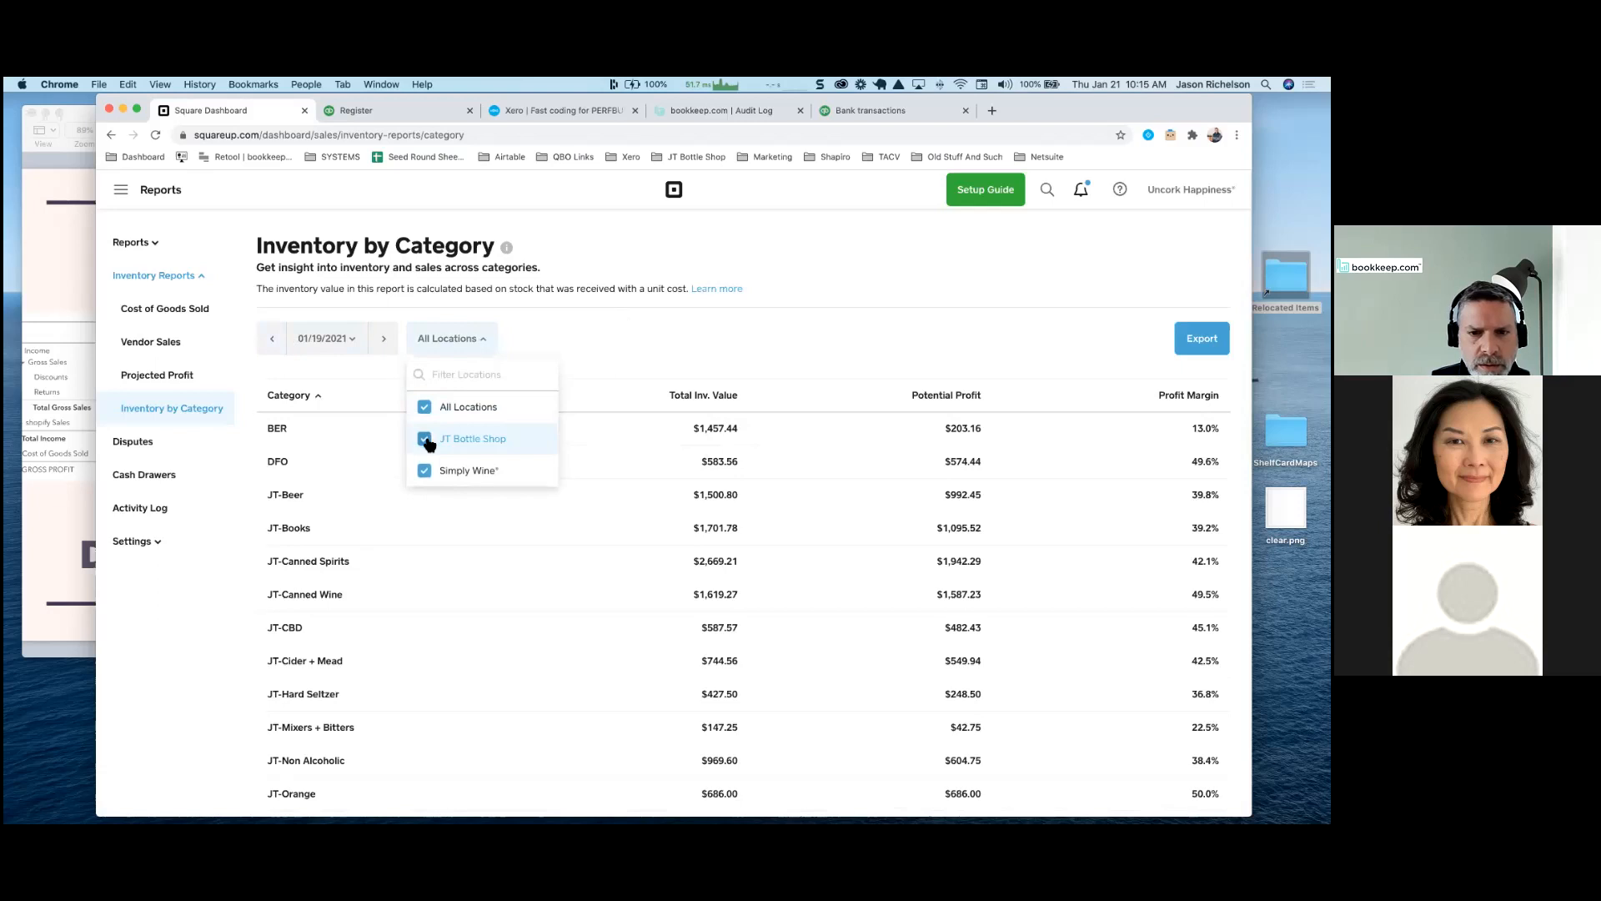
{"action": "left_click", "coordinate": [425, 440]}
{"action": "left_click", "coordinate": [588, 347]}
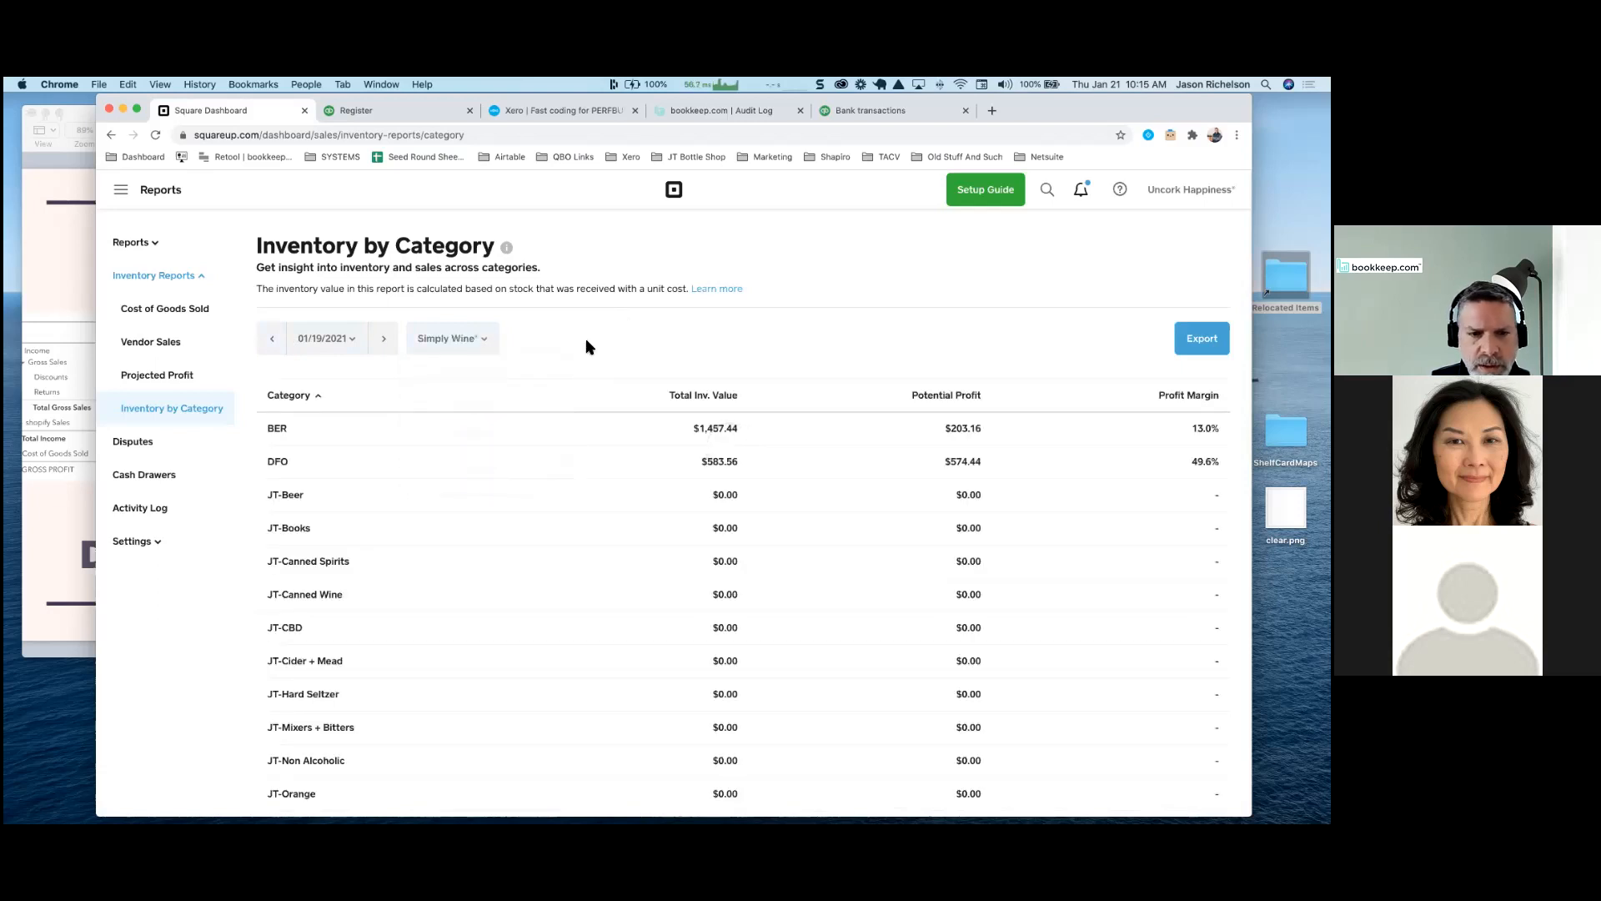
Examine the total inventory value of every category for Simply Wine, checking the whole report from start to end
{"action": "scroll", "coordinate": [588, 347], "scroll_direction": "down", "scroll_amount": 10}
{"action": "scroll", "coordinate": [728, 421], "scroll_direction": "up", "scroll_amount": 10}
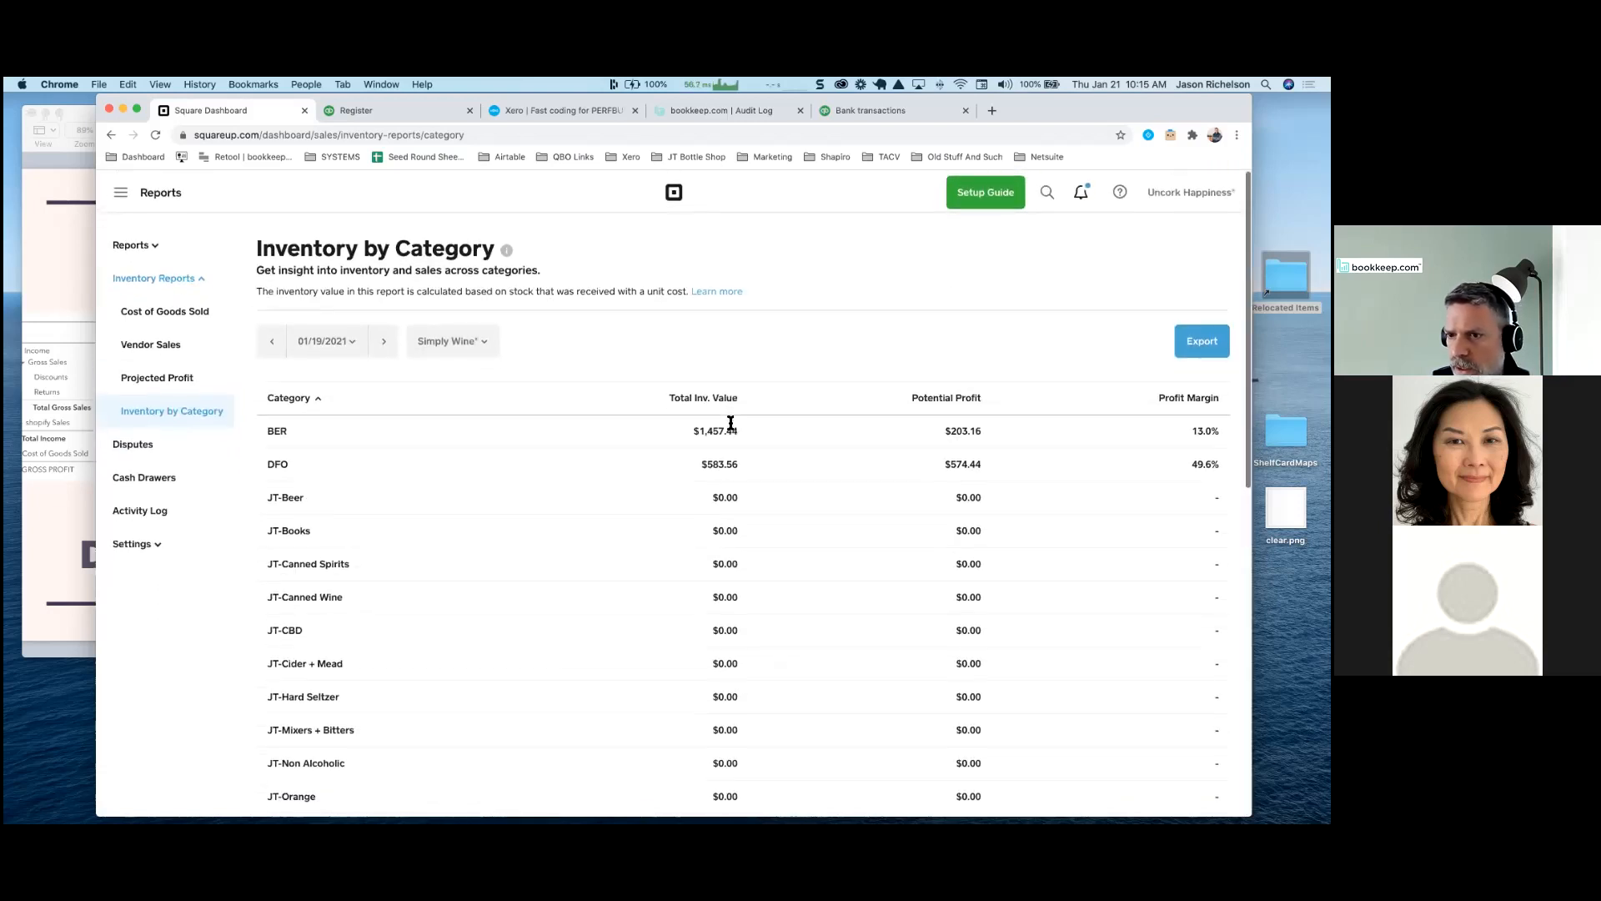
{"action": "scroll", "coordinate": [730, 422], "scroll_direction": "down", "scroll_amount": 10}
{"action": "scroll", "coordinate": [691, 471], "scroll_direction": "up", "scroll_amount": 10}
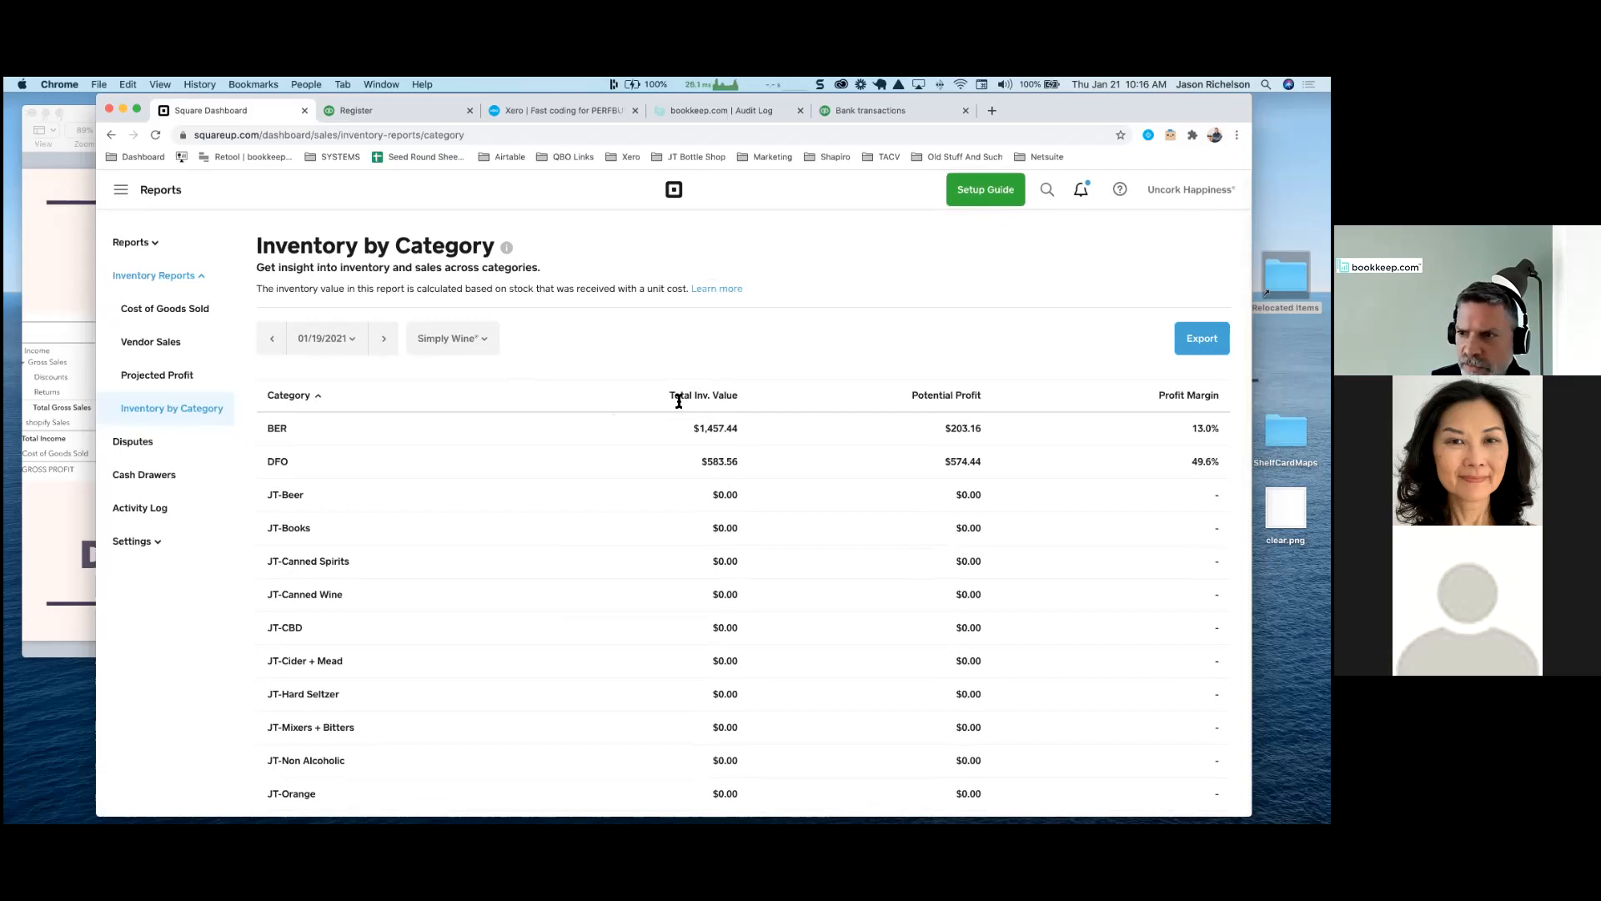
{"action": "scroll", "coordinate": [698, 518], "scroll_direction": "down", "scroll_amount": 10}
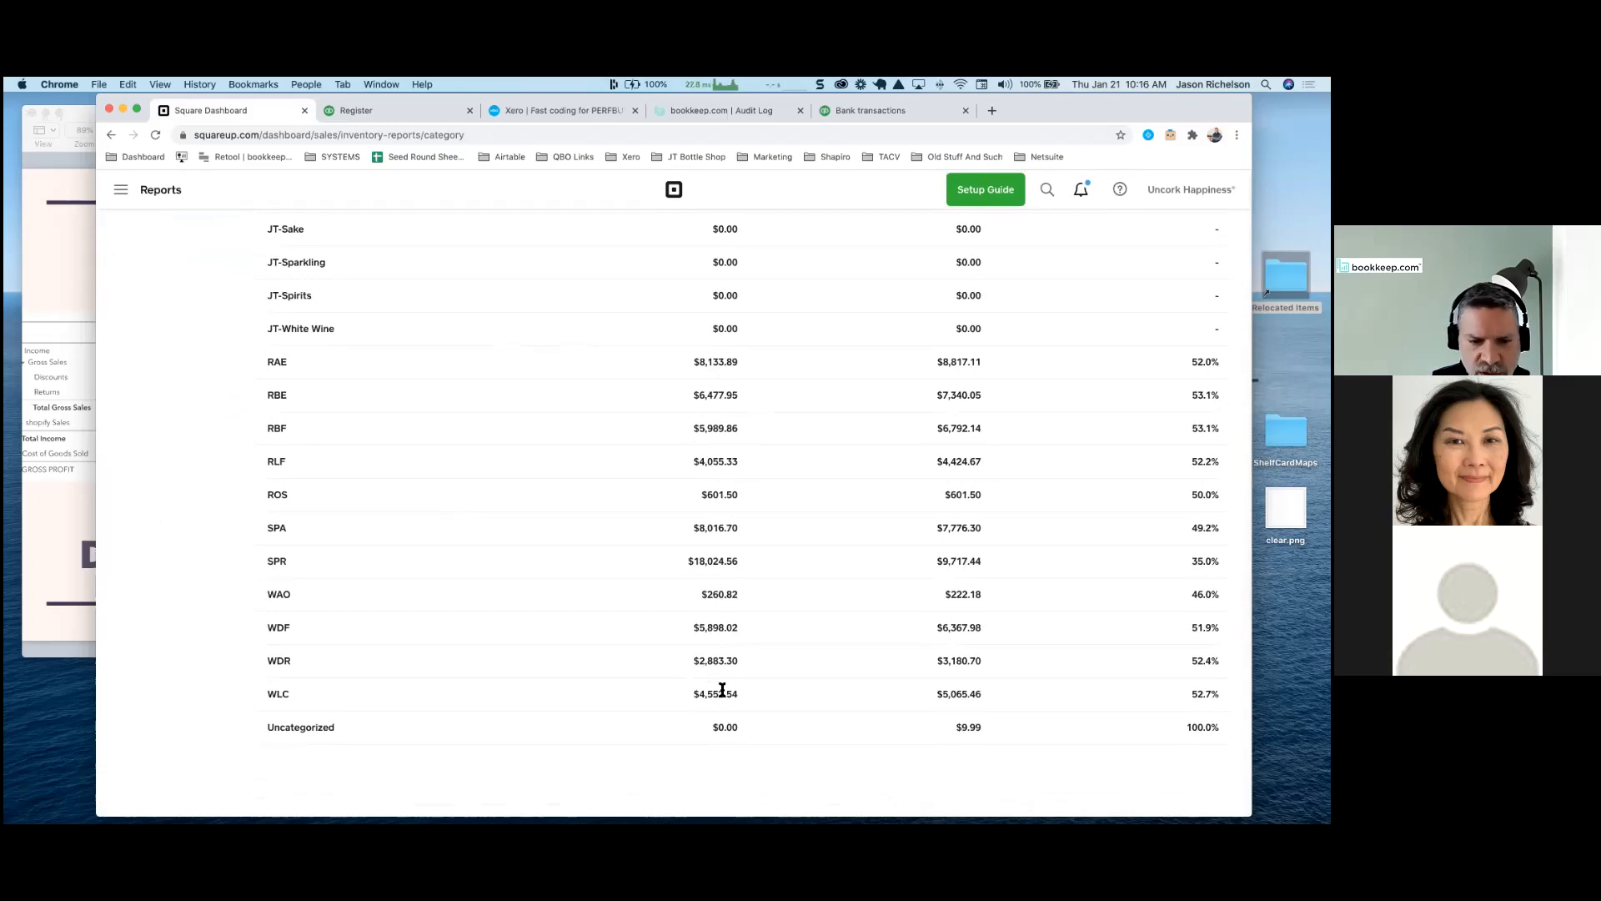
{"action": "scroll", "coordinate": [720, 687], "scroll_direction": "up", "scroll_amount": 10}
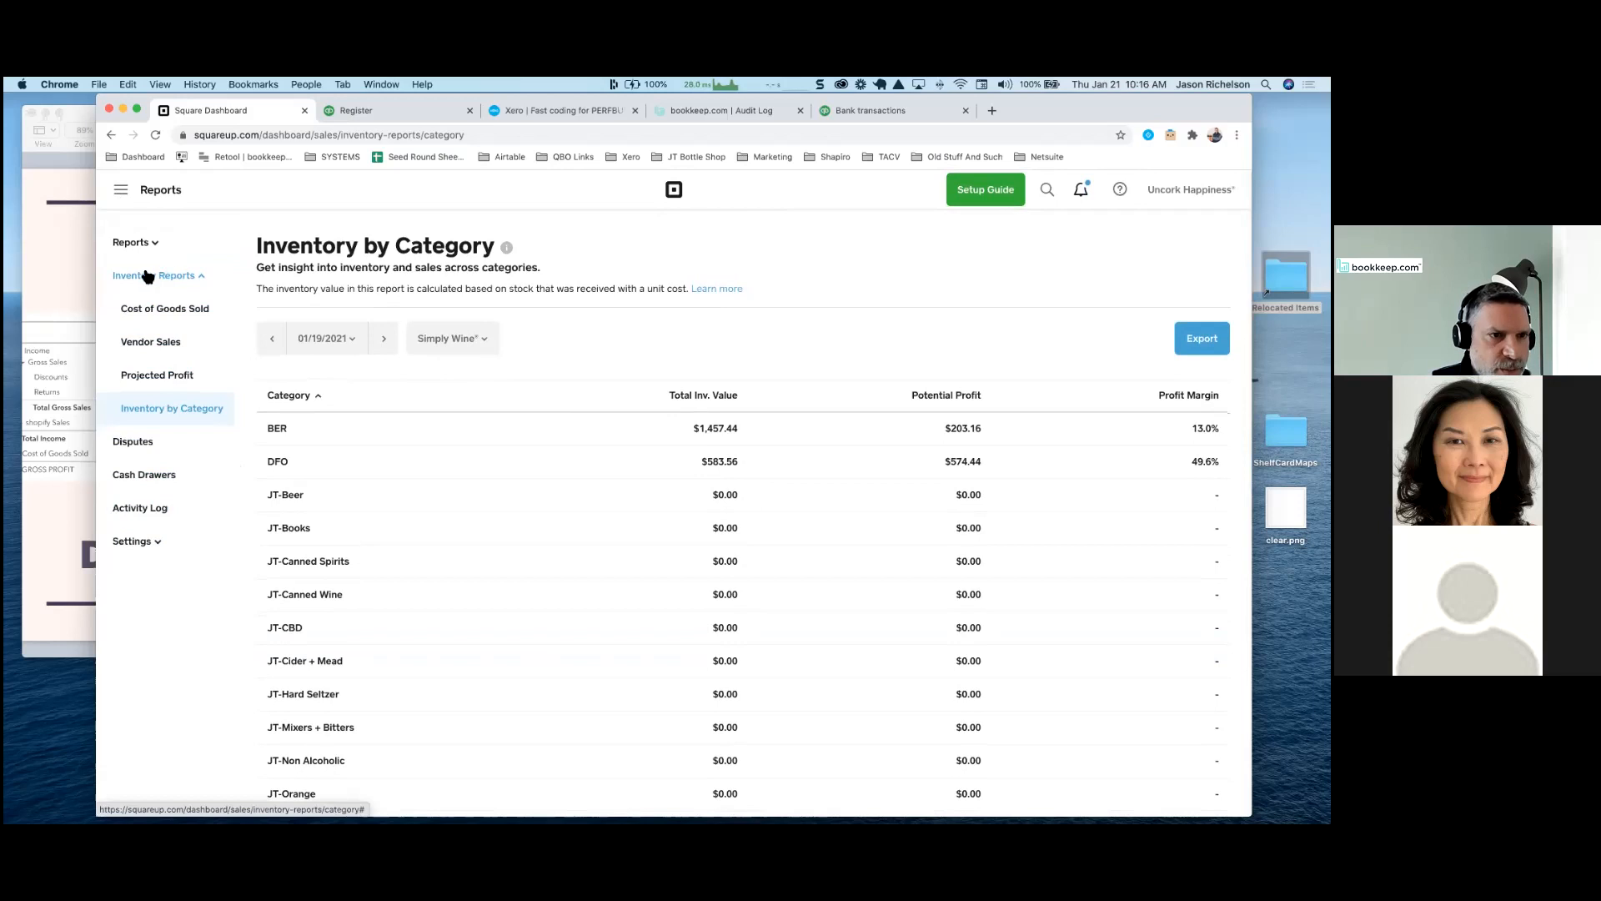
Open Custom Reports, start a new report in the Report Builder, and review its default sections
{"action": "left_click", "coordinate": [132, 243]}
{"action": "scroll", "coordinate": [166, 501], "scroll_direction": "down", "scroll_amount": 5}
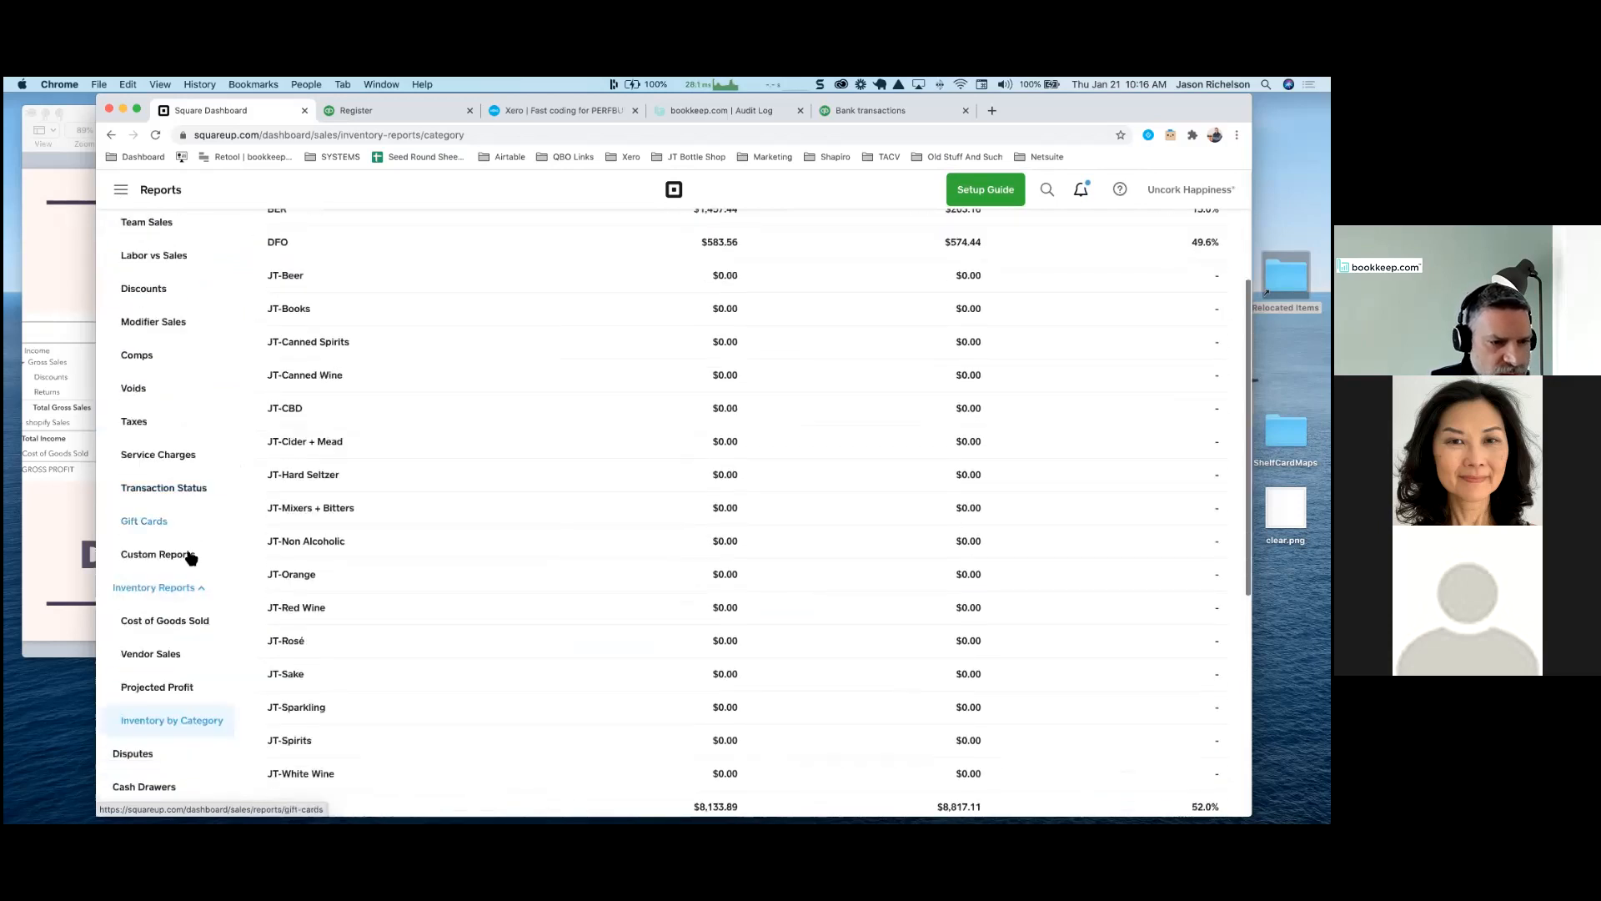
{"action": "left_click", "coordinate": [158, 554]}
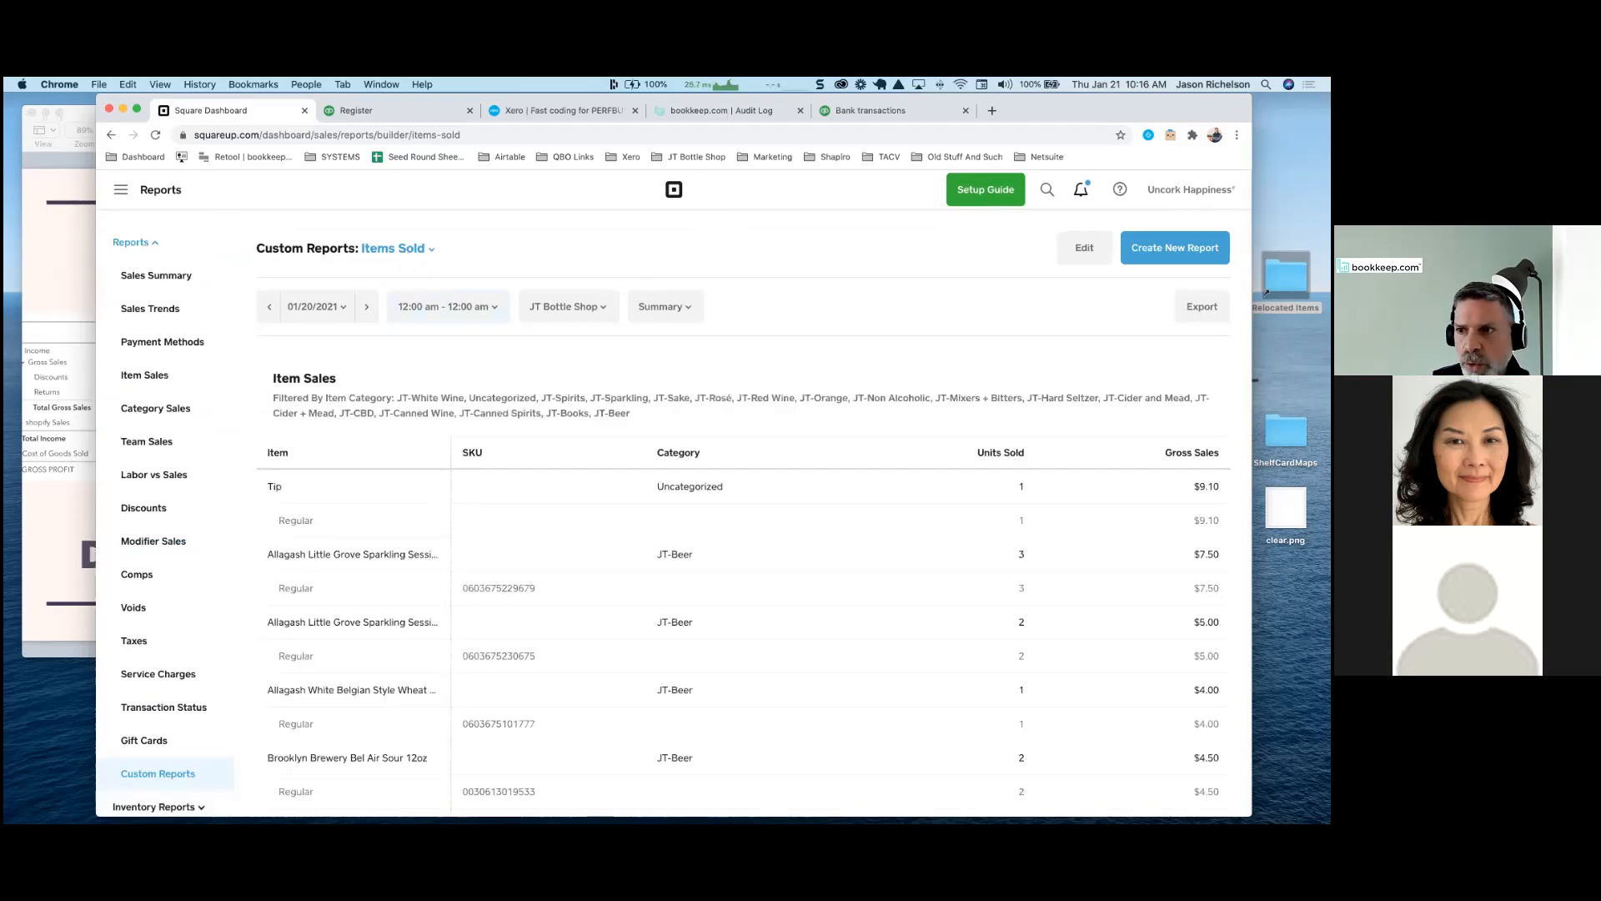
{"action": "left_click", "coordinate": [1175, 248]}
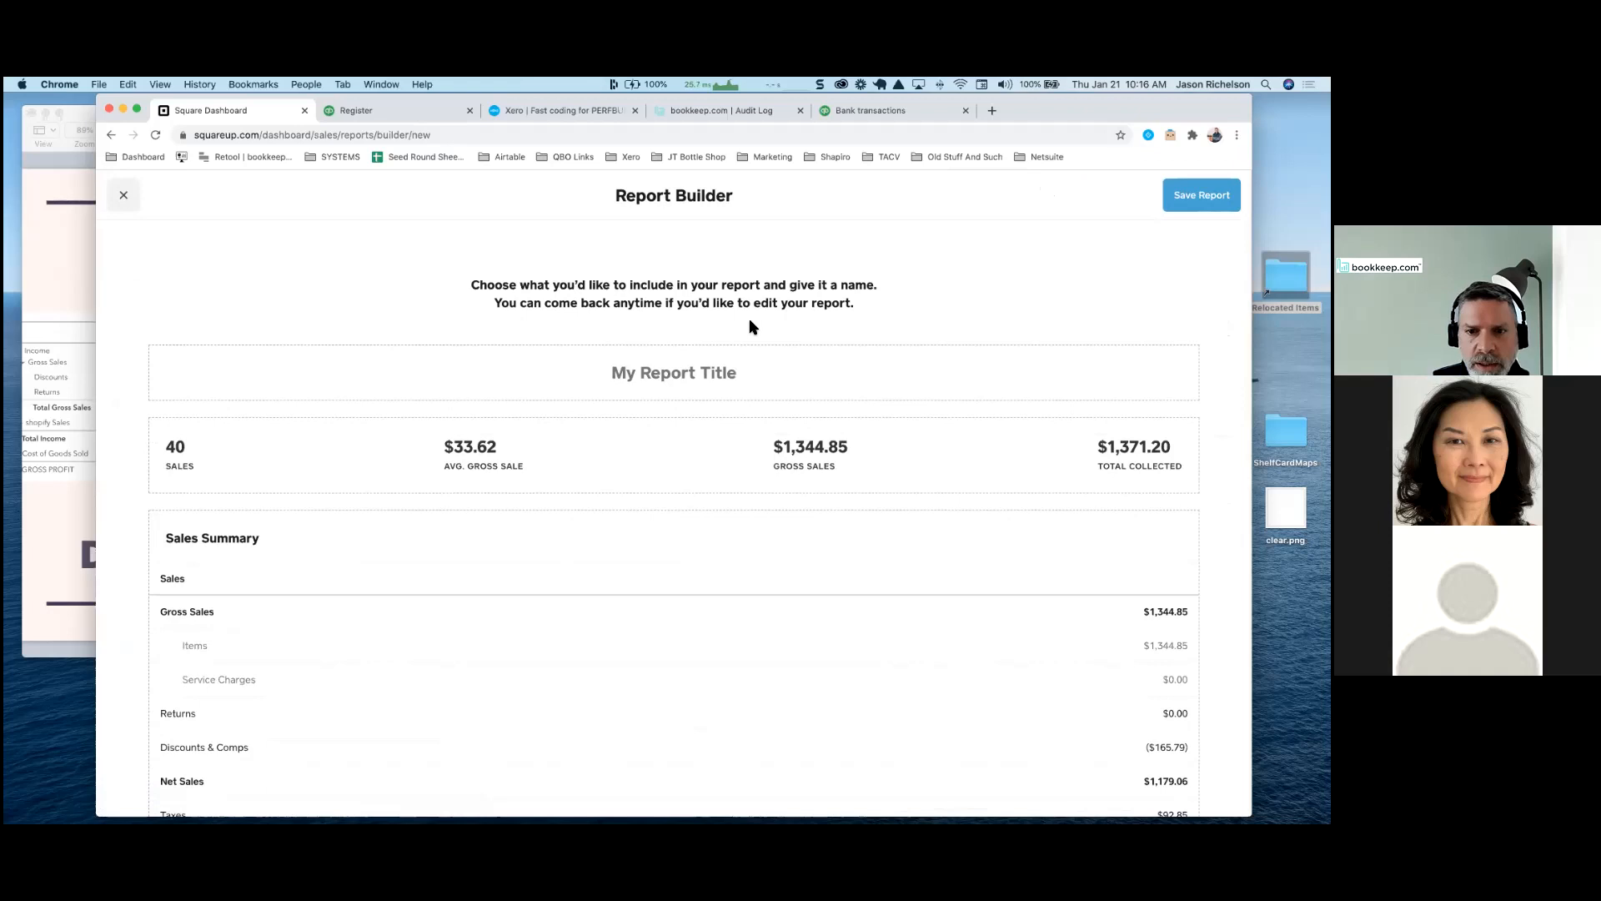
{"action": "scroll", "coordinate": [567, 484], "scroll_direction": "down", "scroll_amount": 3}
{"action": "scroll", "coordinate": [566, 484], "scroll_direction": "down", "scroll_amount": 5}
{"action": "scroll", "coordinate": [564, 483], "scroll_direction": "up", "scroll_amount": 2}
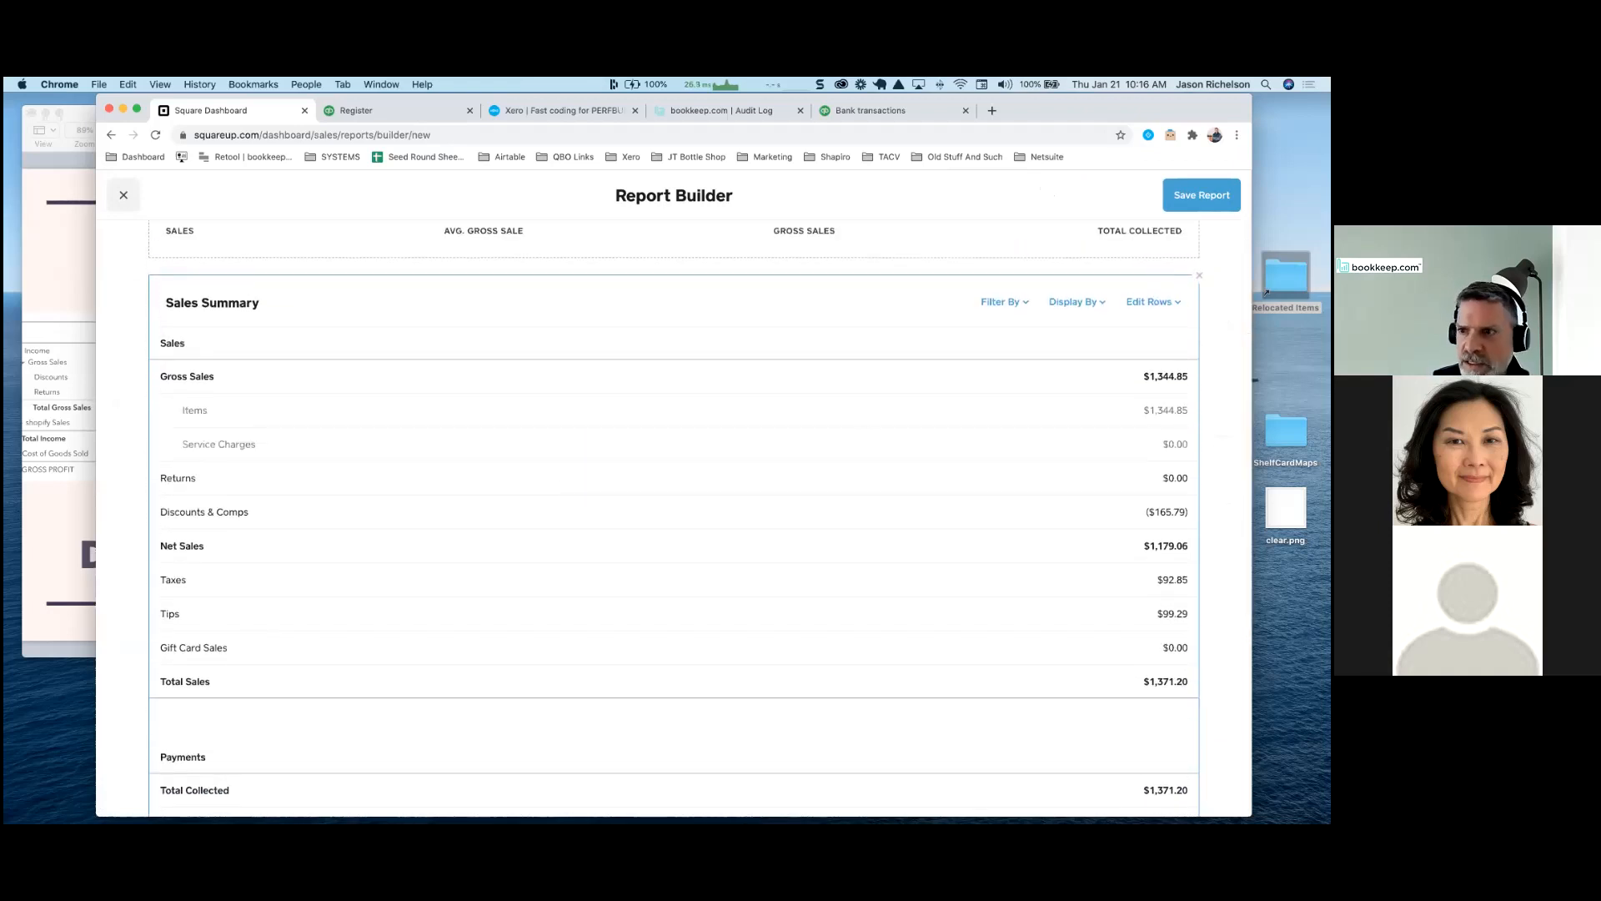
Remove the Sales Summary section from the new custom report and look through the report types available to add
{"action": "left_click", "coordinate": [1199, 275]}
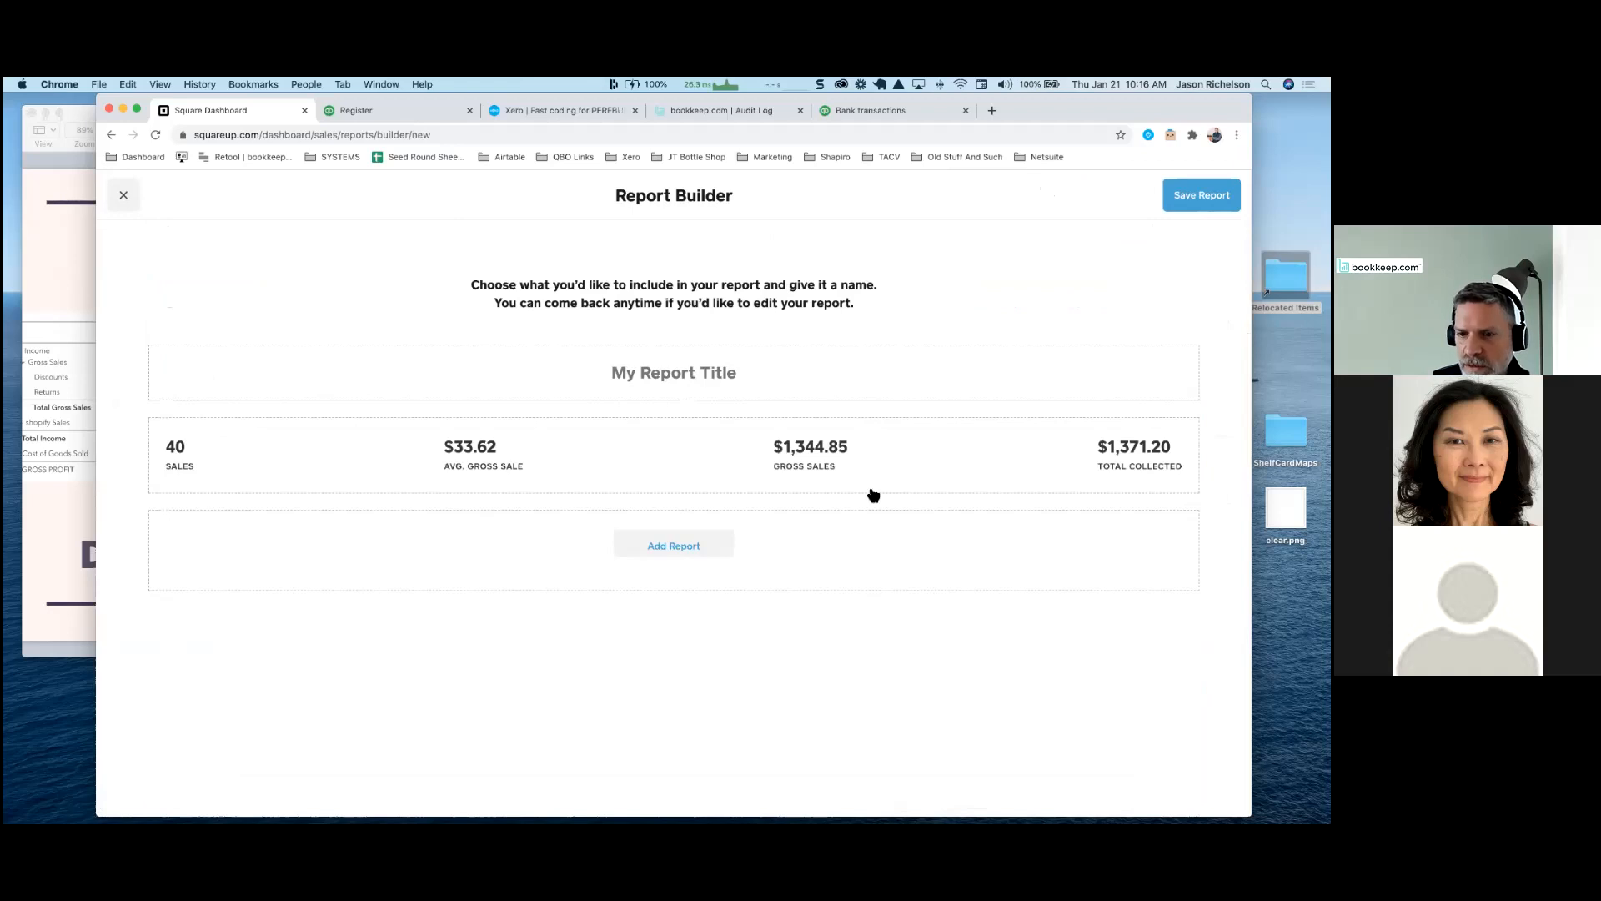
{"action": "left_click", "coordinate": [669, 546]}
{"action": "scroll", "coordinate": [690, 517], "scroll_direction": "down", "scroll_amount": 5}
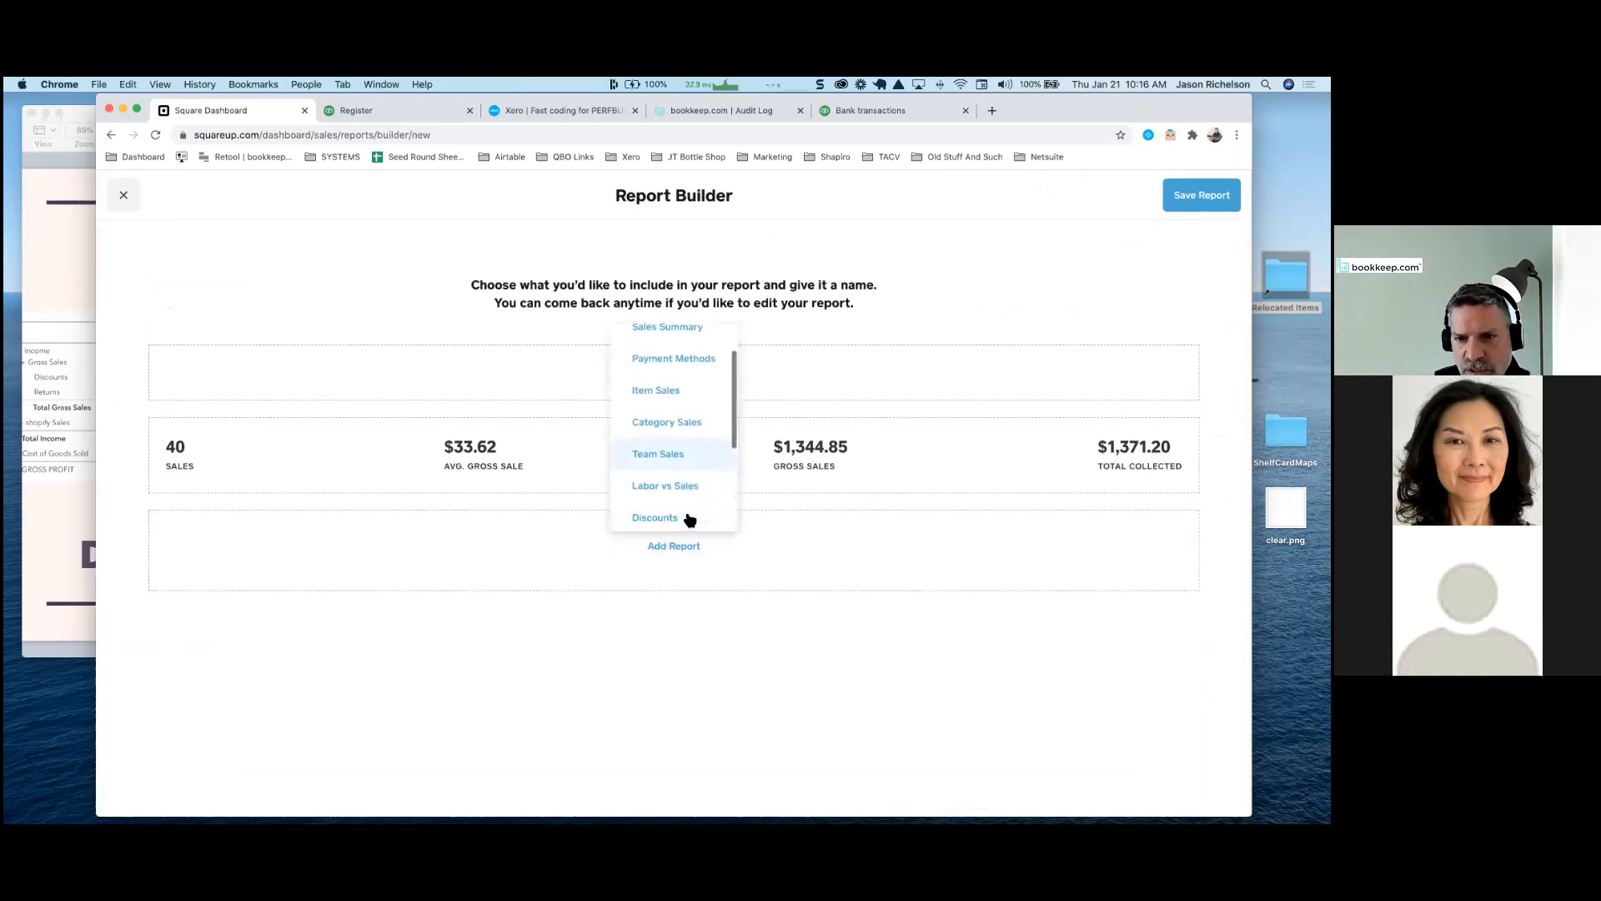
{"action": "scroll", "coordinate": [688, 494], "scroll_direction": "down", "scroll_amount": 2}
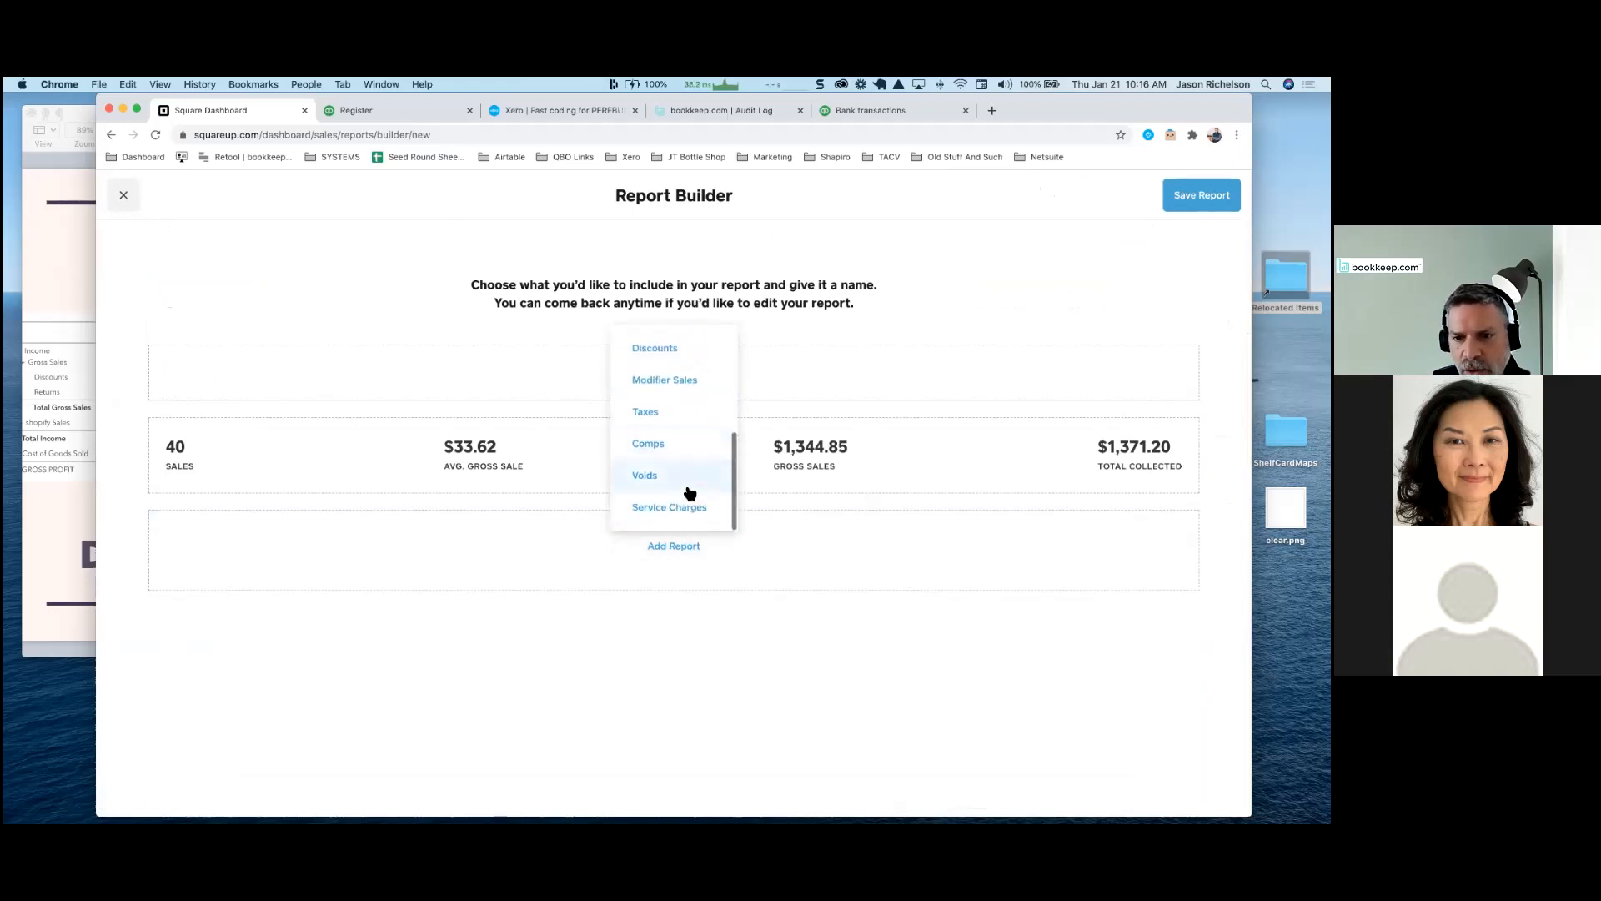
{"action": "scroll", "coordinate": [681, 492], "scroll_direction": "up", "scroll_amount": 5}
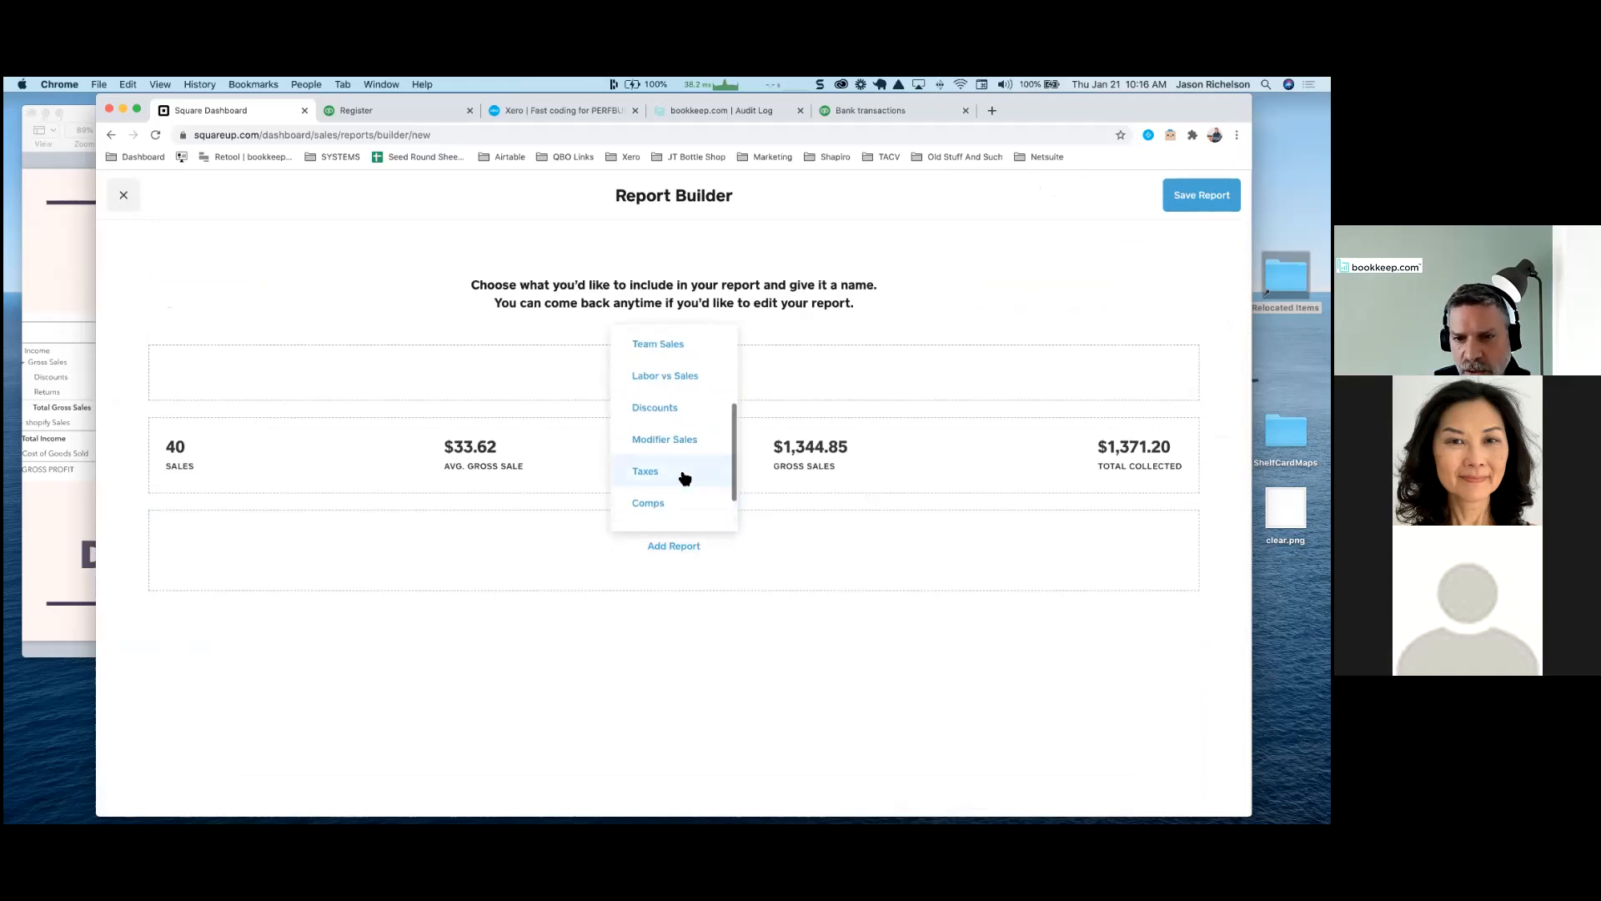
{"action": "scroll", "coordinate": [683, 472], "scroll_direction": "up", "scroll_amount": 2}
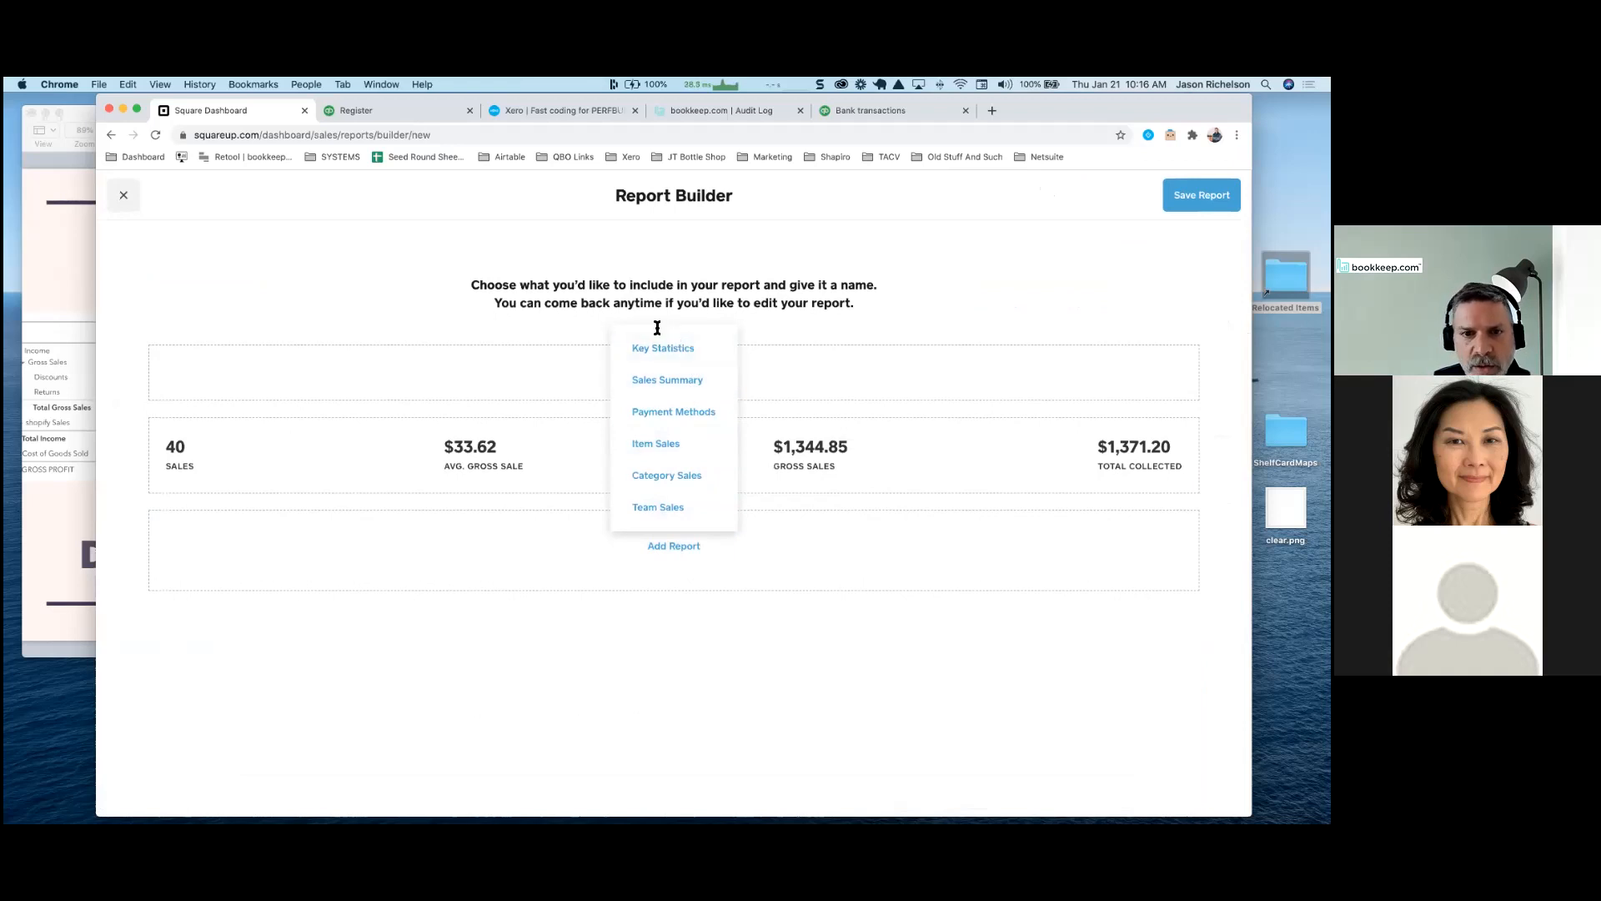
Leave the Report Builder without saving the new report and check the remaining report sections, including the report settings
{"action": "left_click", "coordinate": [124, 196]}
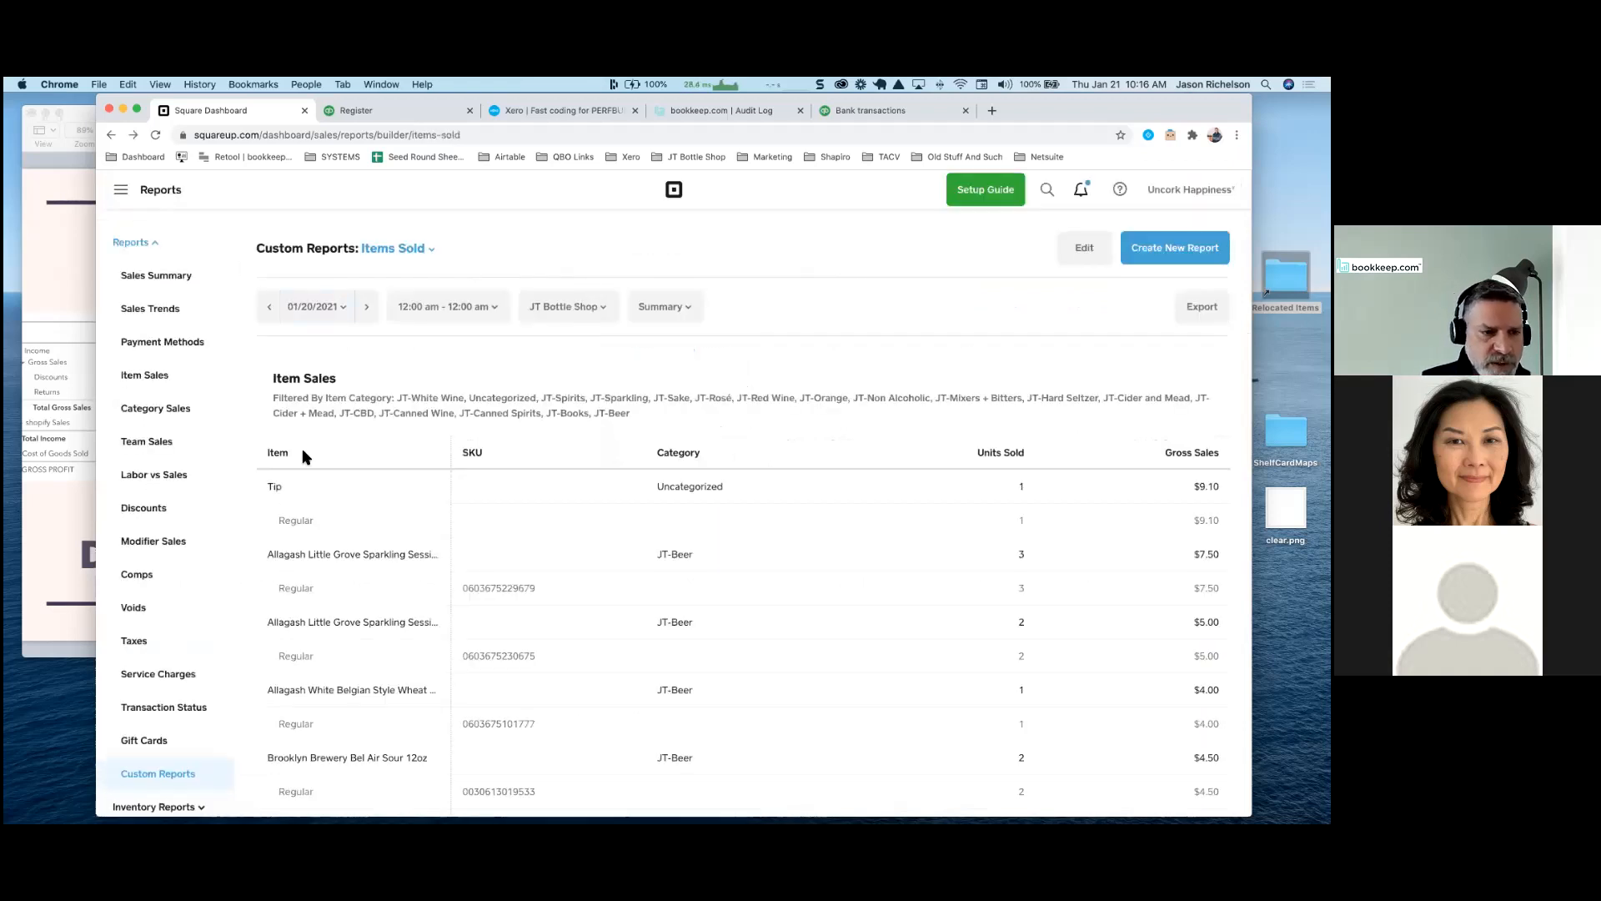
{"action": "left_click", "coordinate": [131, 241]}
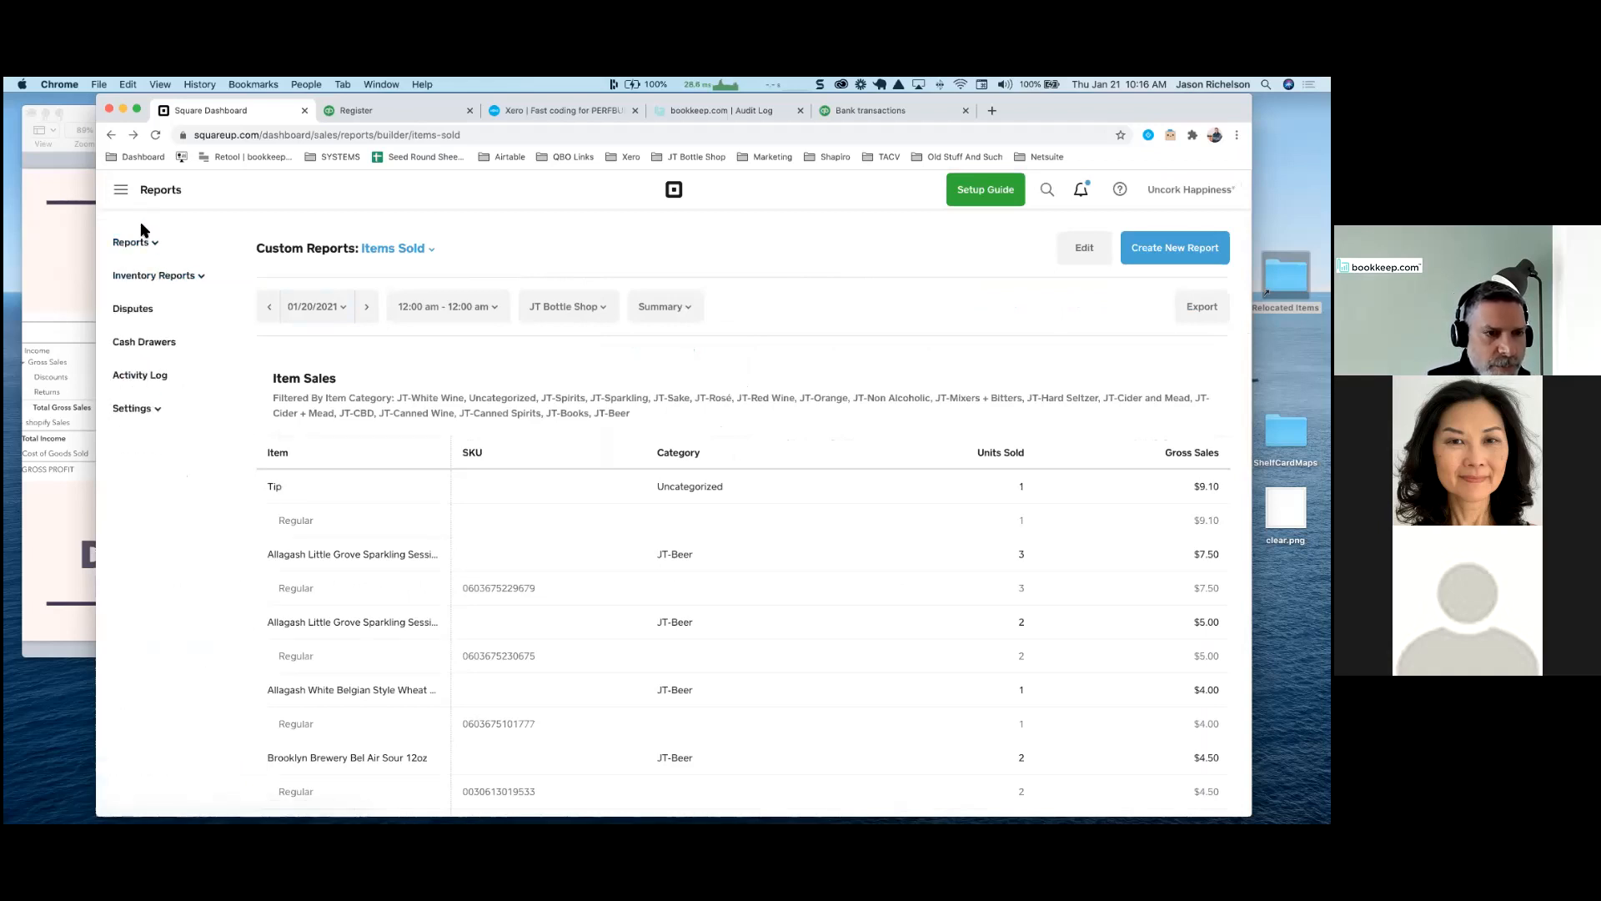
{"action": "left_click", "coordinate": [137, 408]}
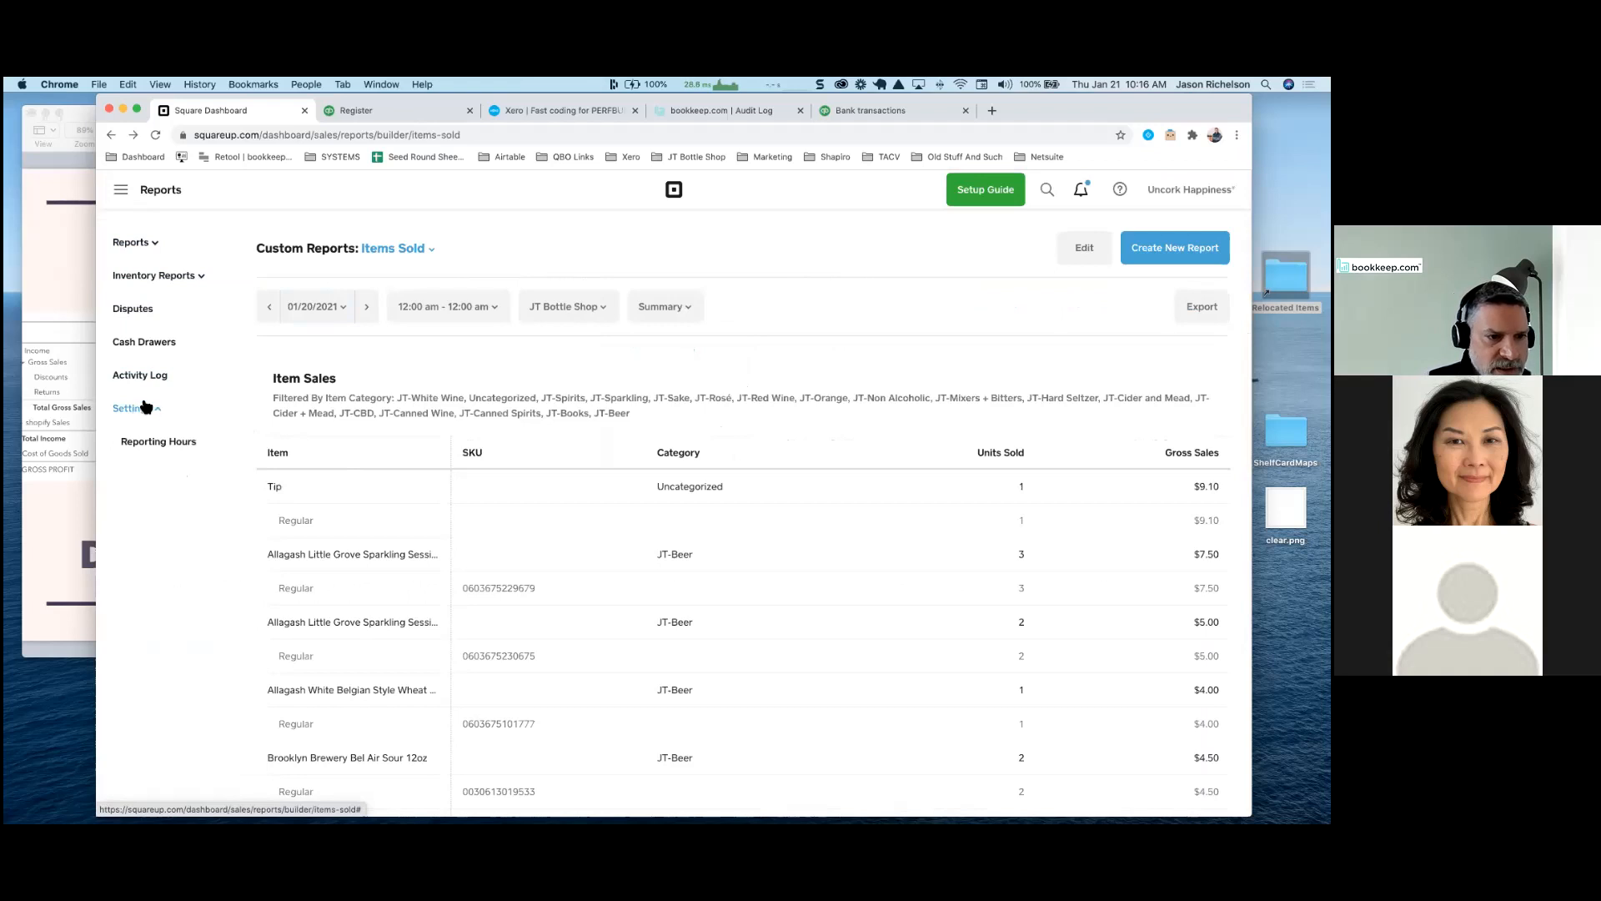
Find the Items section and look through the inventory management History of stock adjustments for all locations
{"action": "left_click", "coordinate": [122, 198]}
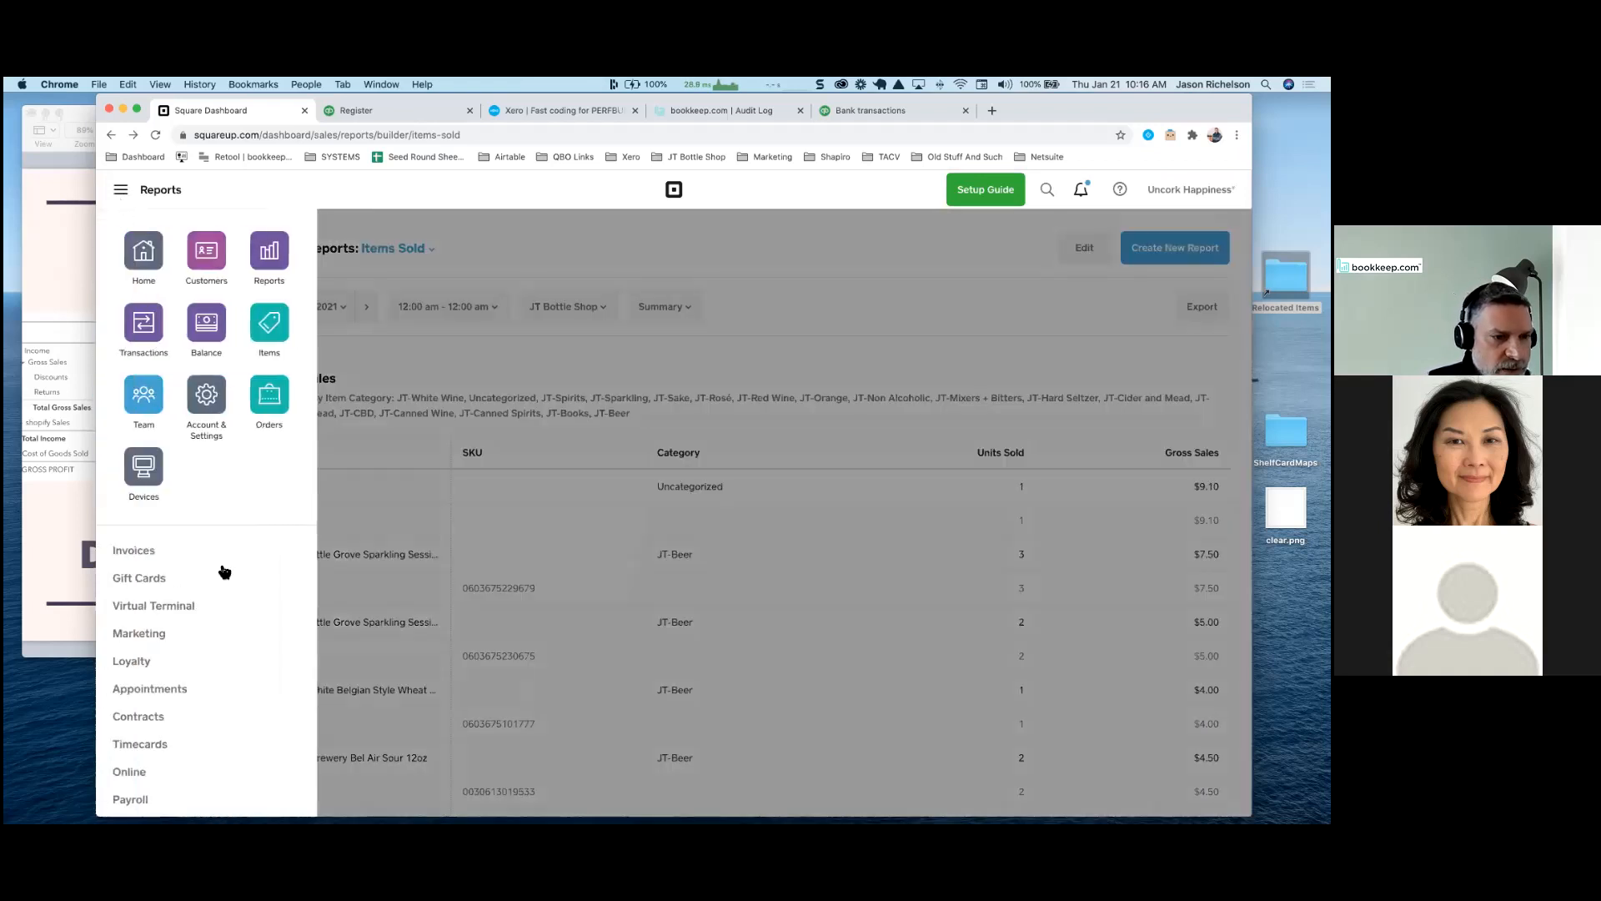
{"action": "scroll", "coordinate": [222, 568], "scroll_direction": "down", "scroll_amount": 3}
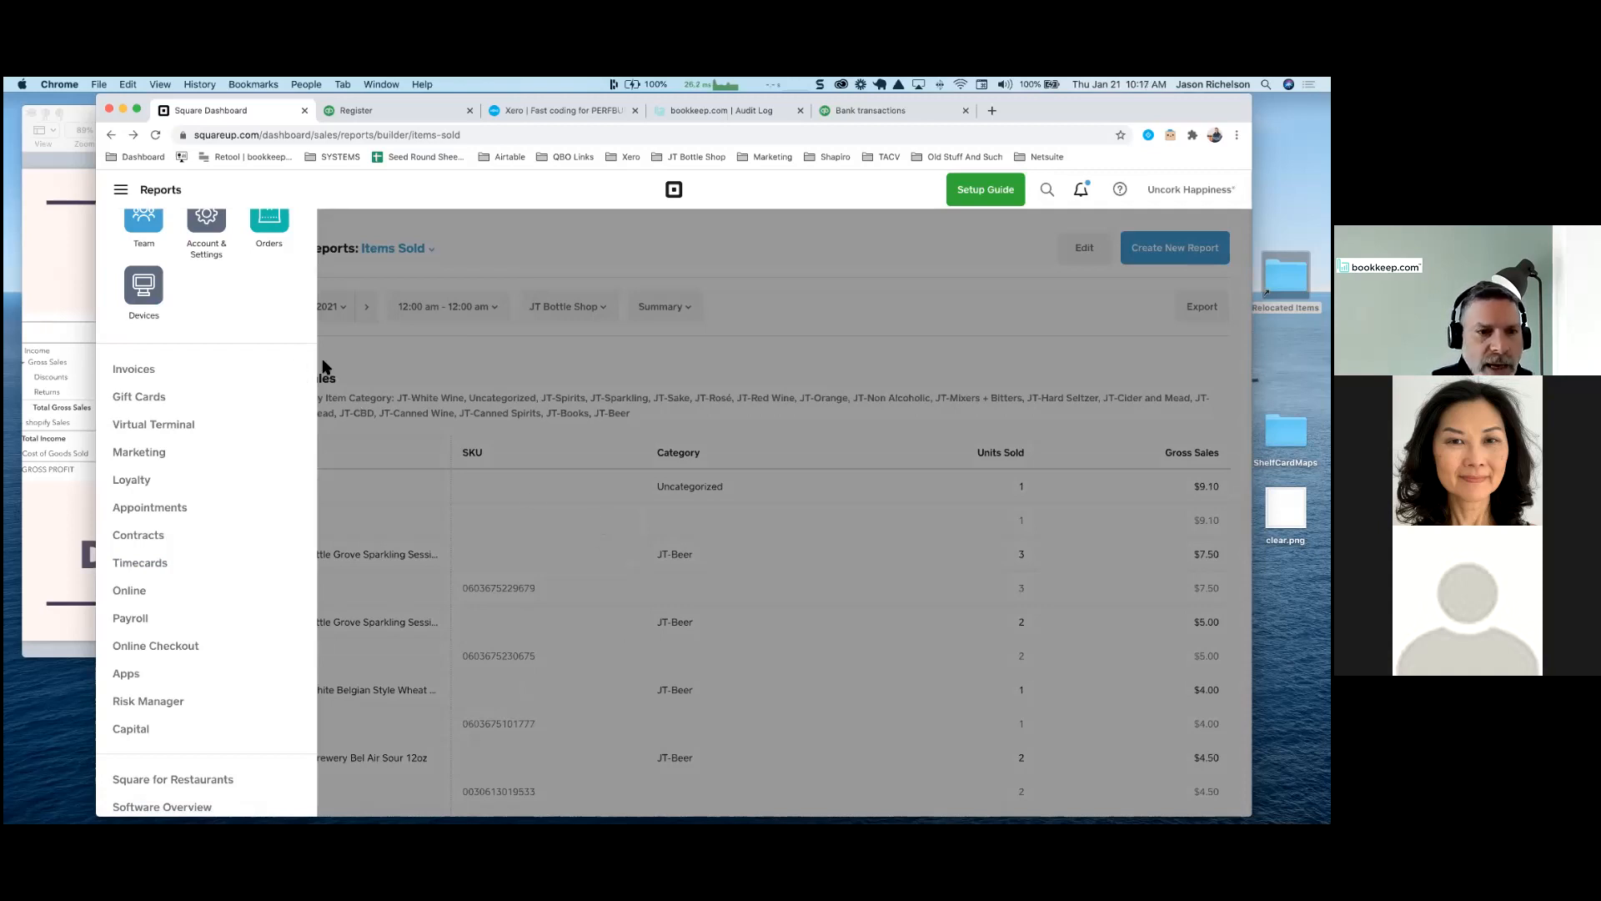
{"action": "scroll", "coordinate": [229, 412], "scroll_direction": "up", "scroll_amount": 5}
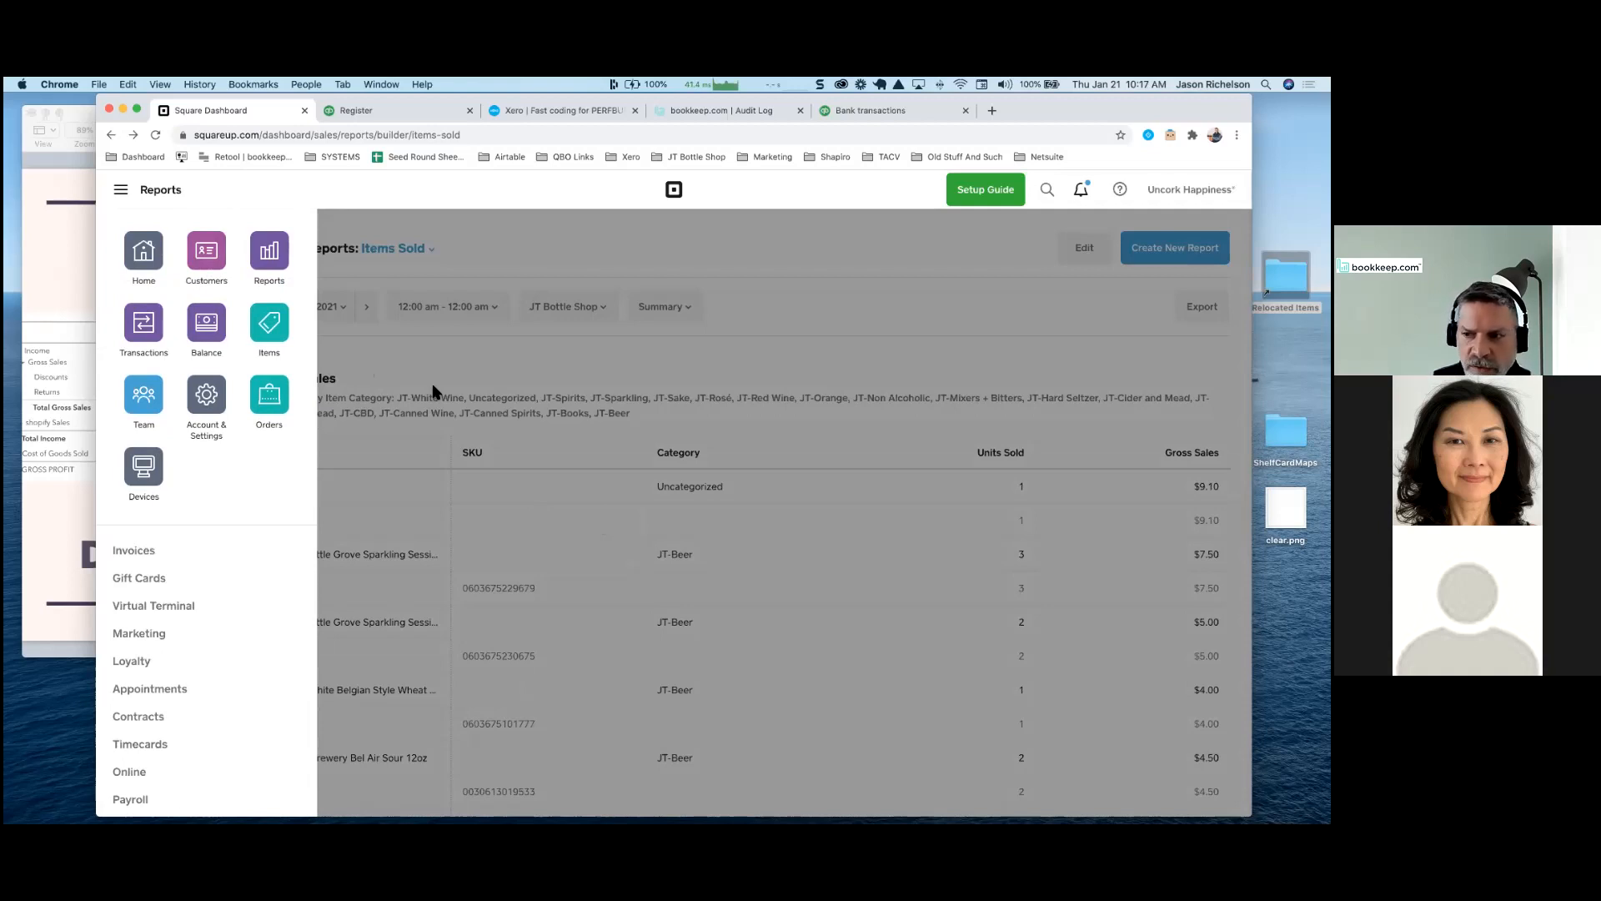
{"action": "scroll", "coordinate": [233, 472], "scroll_direction": "down", "scroll_amount": 3}
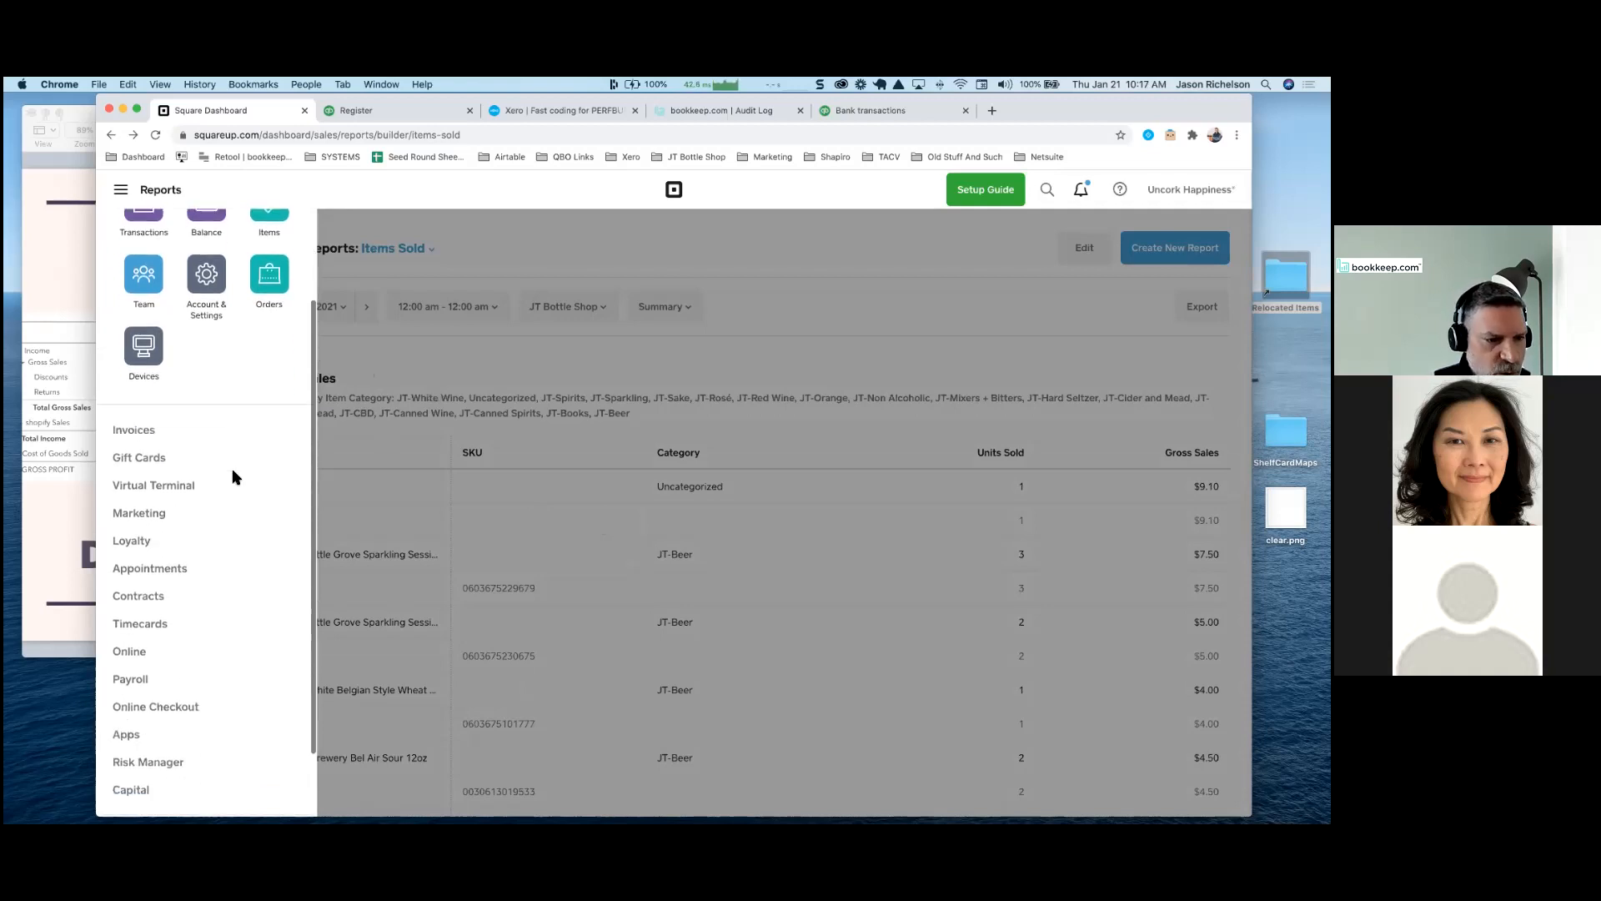
{"action": "scroll", "coordinate": [233, 473], "scroll_direction": "up", "scroll_amount": 3}
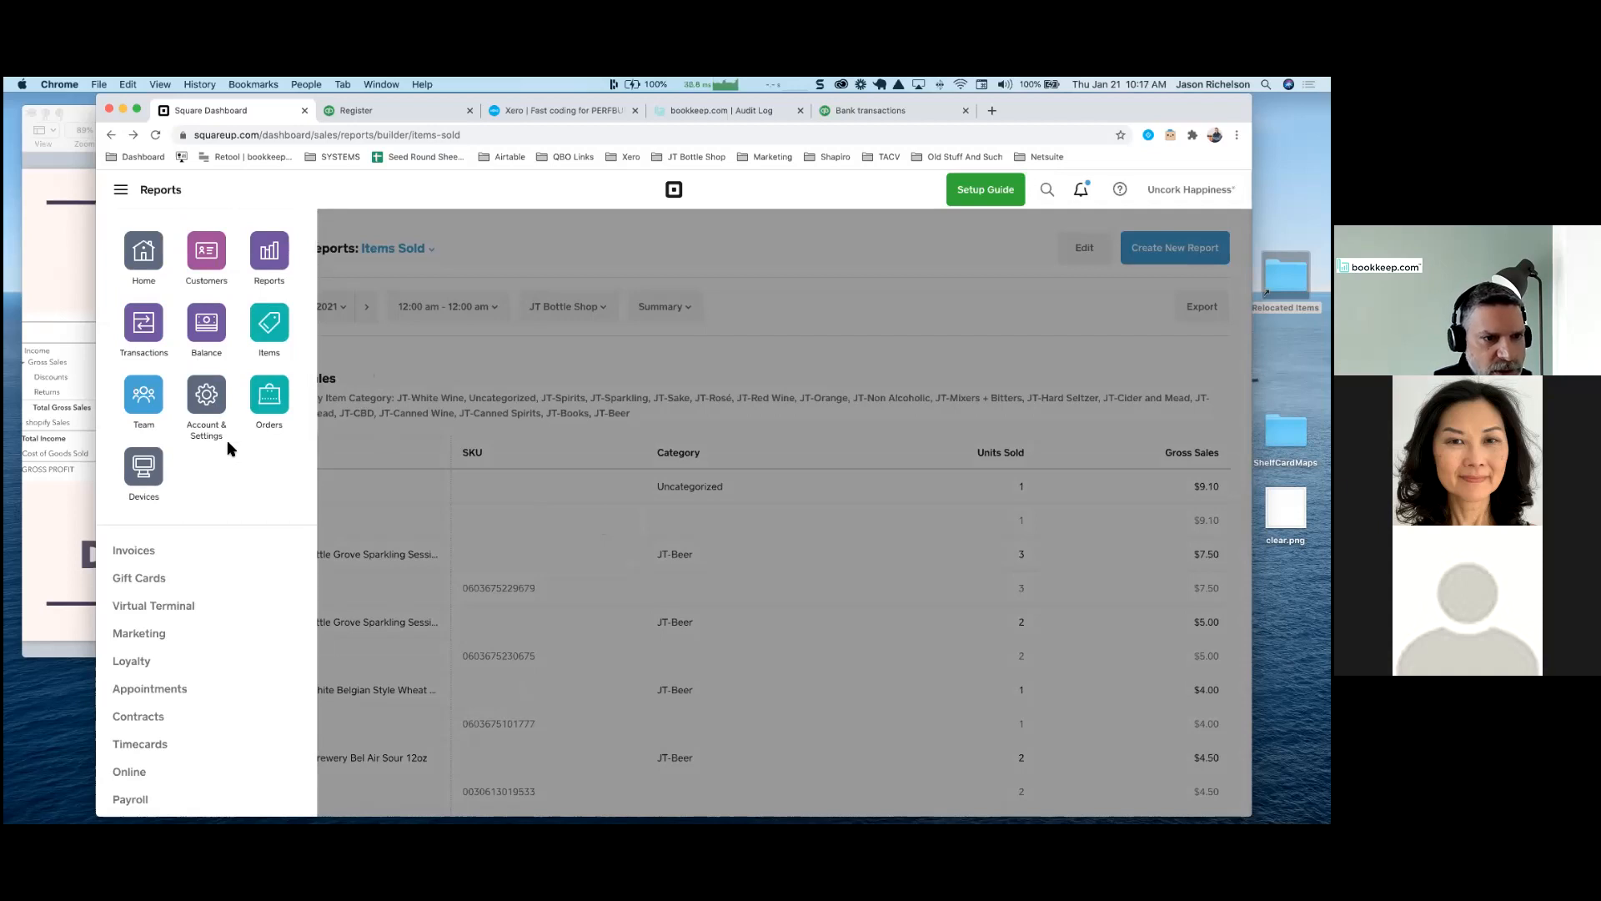
{"action": "left_click", "coordinate": [249, 330]}
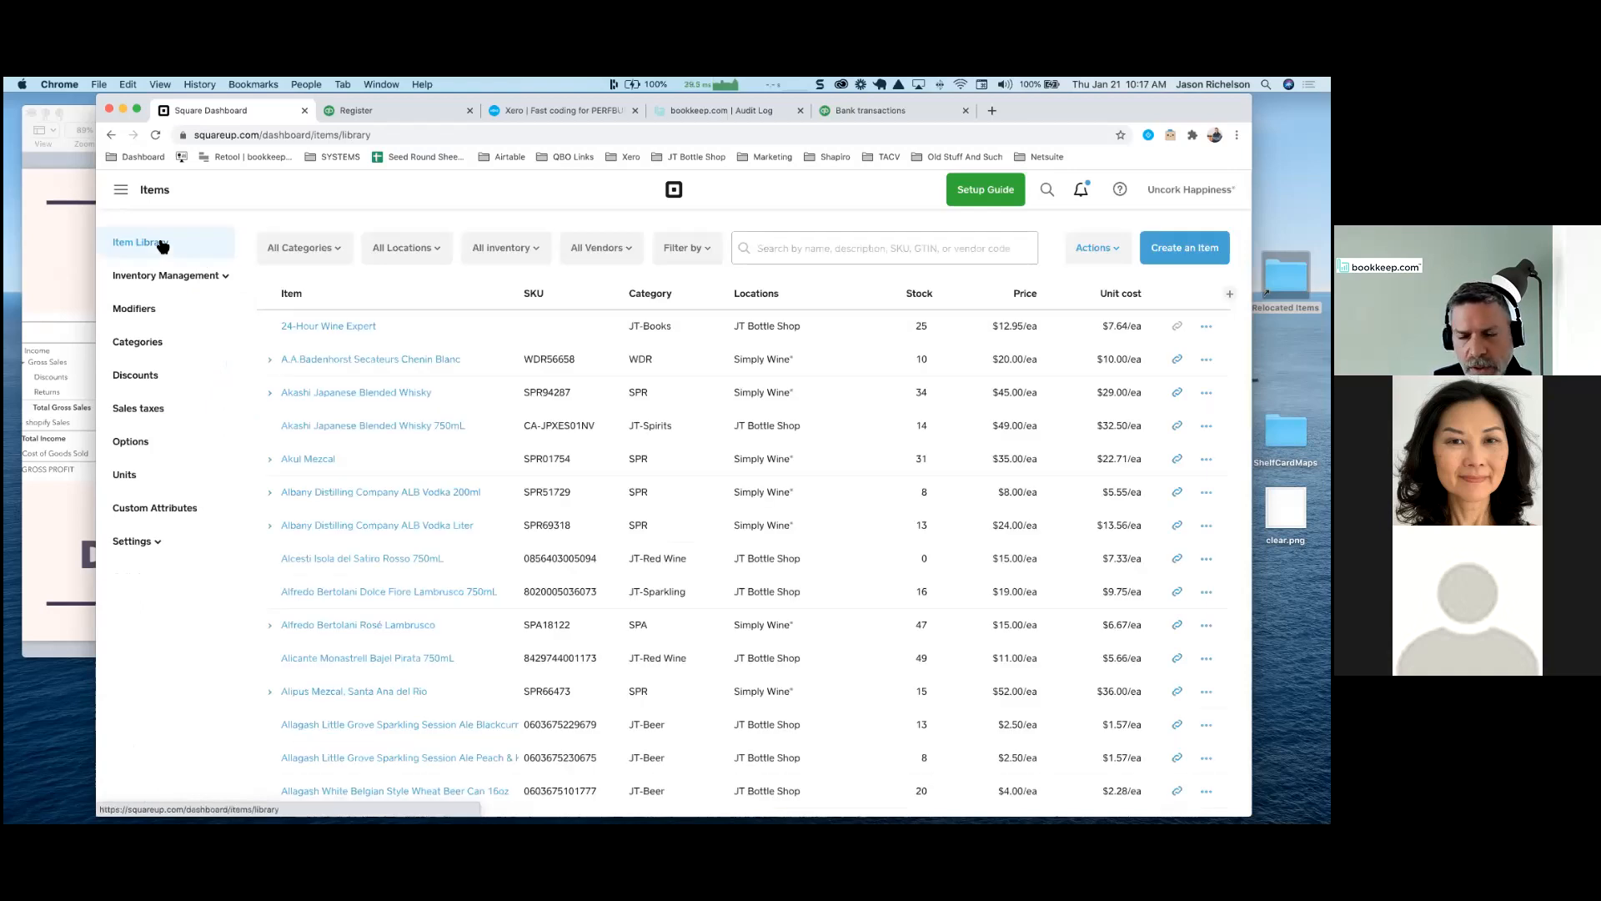
{"action": "left_click", "coordinate": [168, 277]}
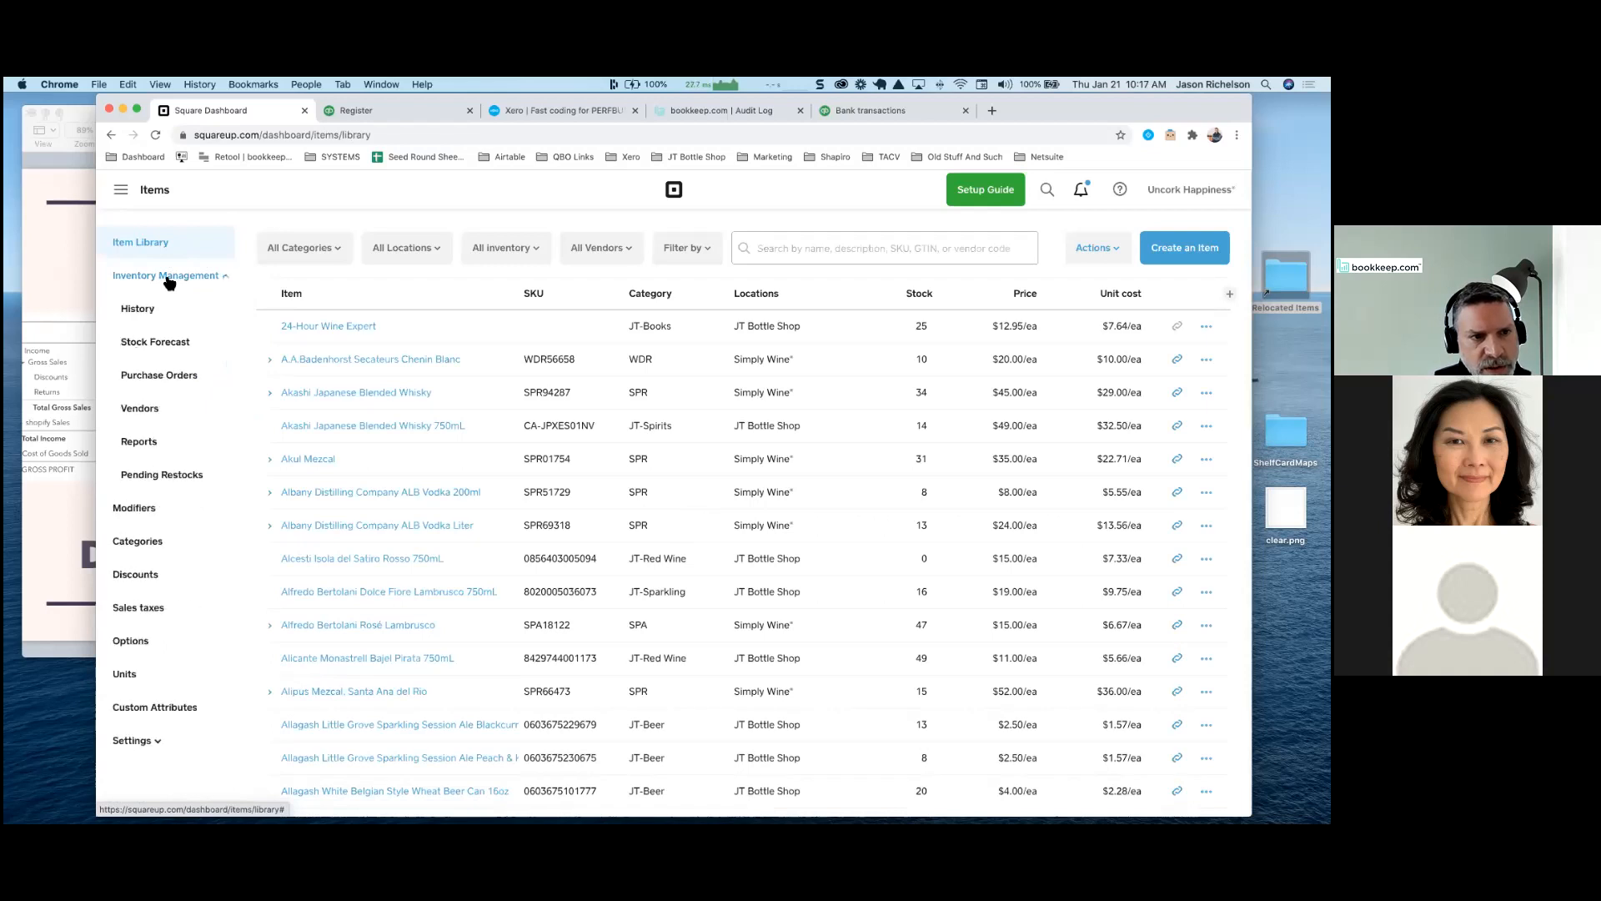
{"action": "left_click", "coordinate": [136, 317]}
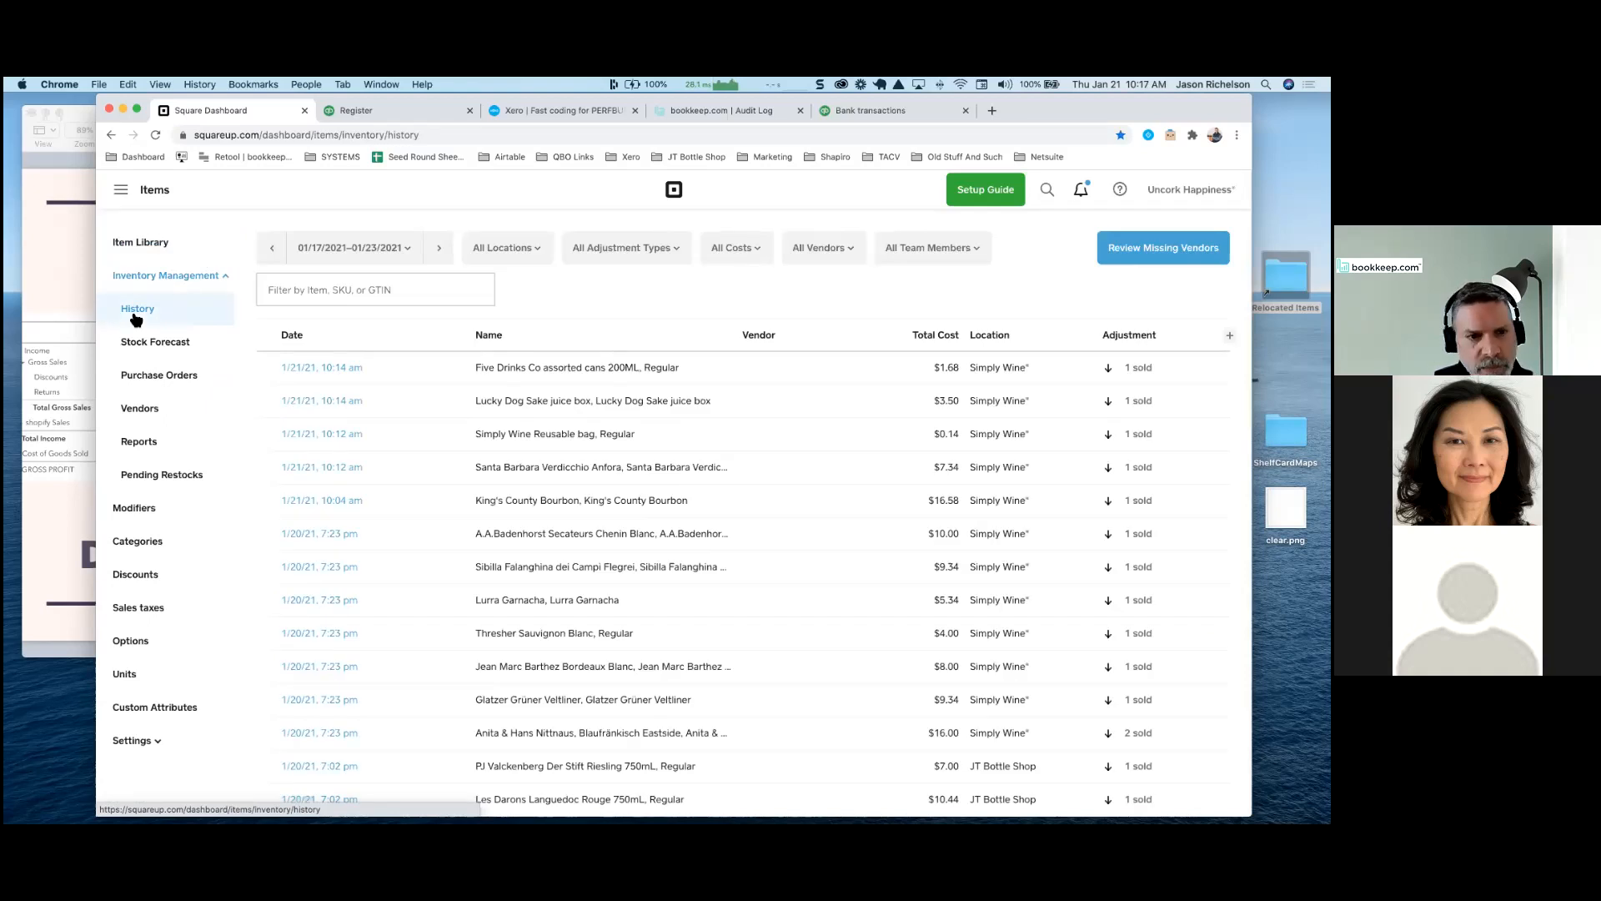
{"action": "scroll", "coordinate": [632, 421], "scroll_direction": "down", "scroll_amount": 20}
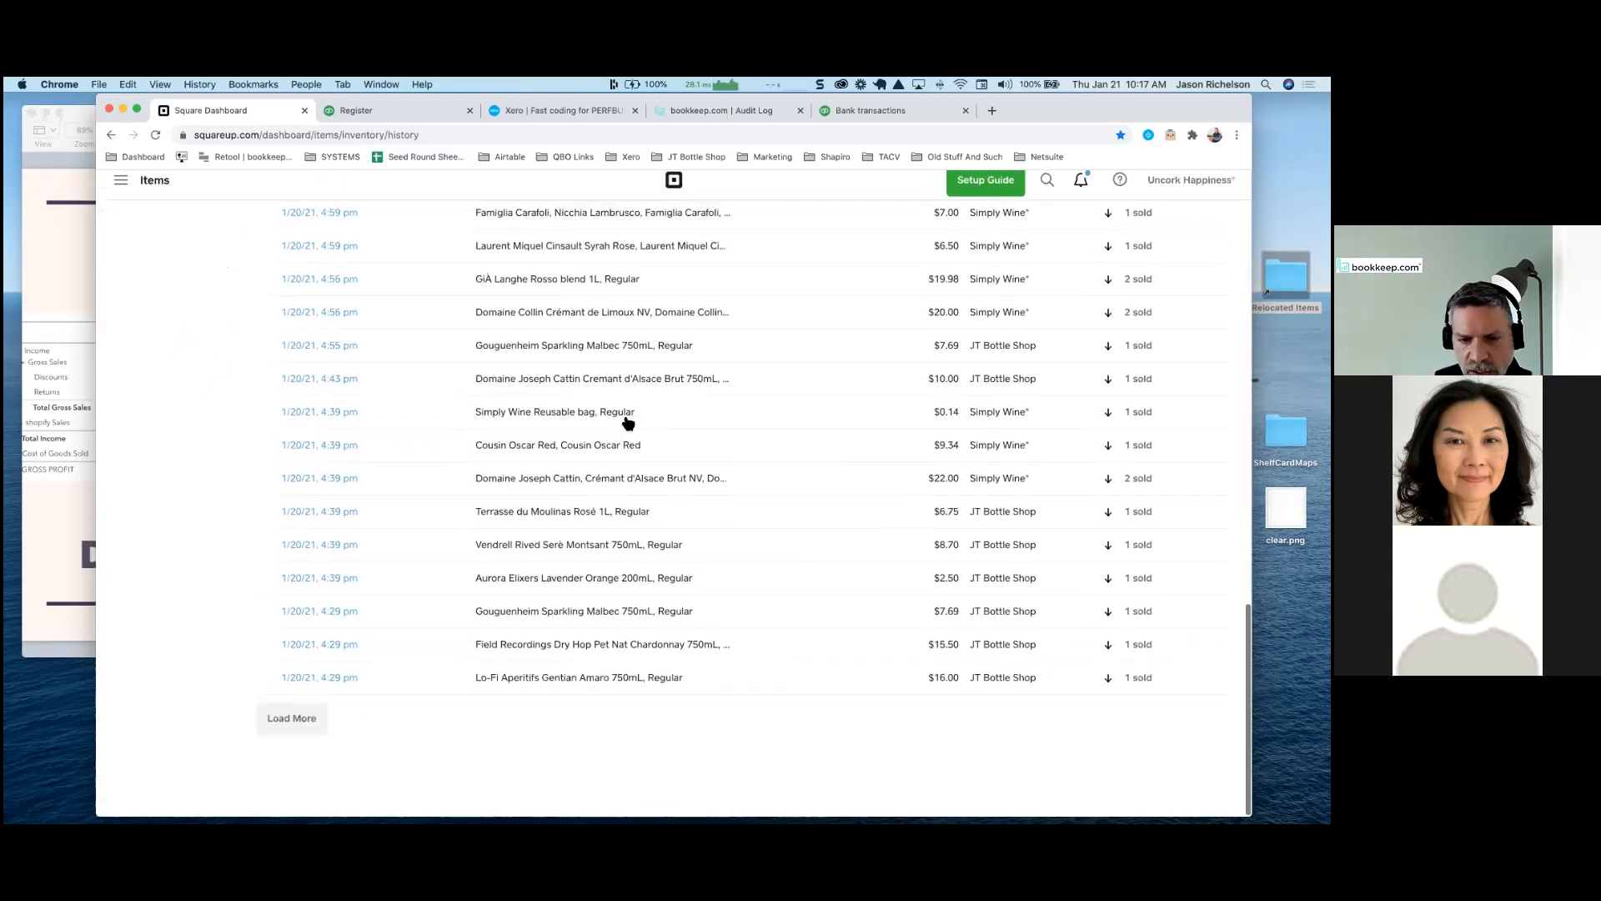
{"action": "scroll", "coordinate": [584, 400], "scroll_direction": "up", "scroll_amount": 20}
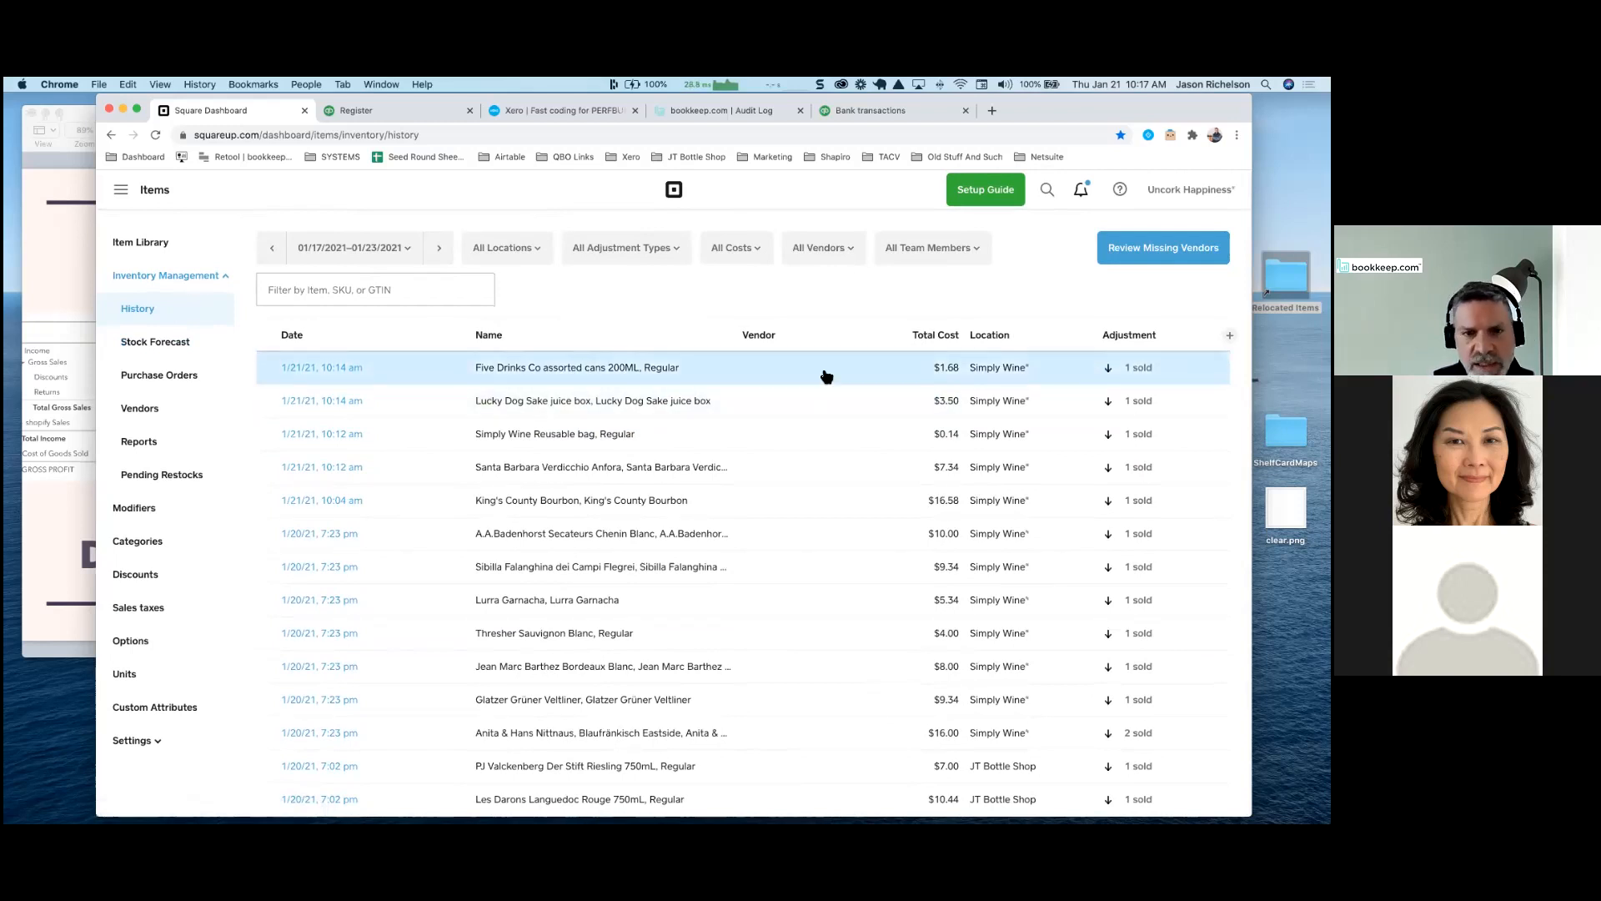
View the sale detail of the Five Drinks Co assorted cans 200ML entry and review the total costs in the history list
{"action": "left_click", "coordinate": [590, 376]}
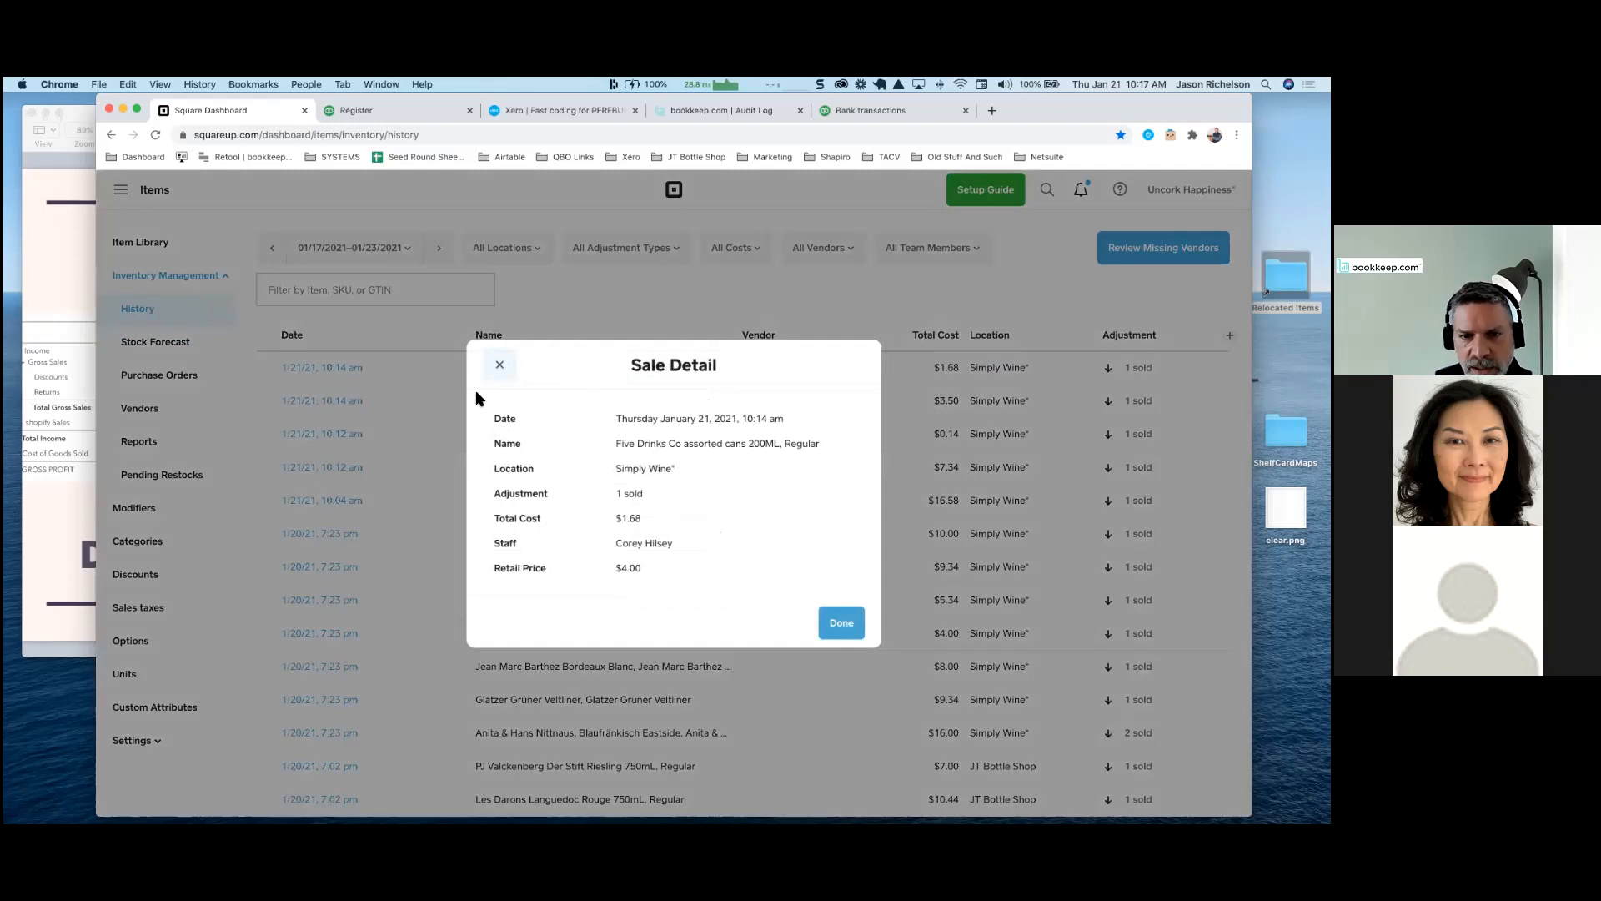
{"action": "left_click", "coordinate": [499, 364]}
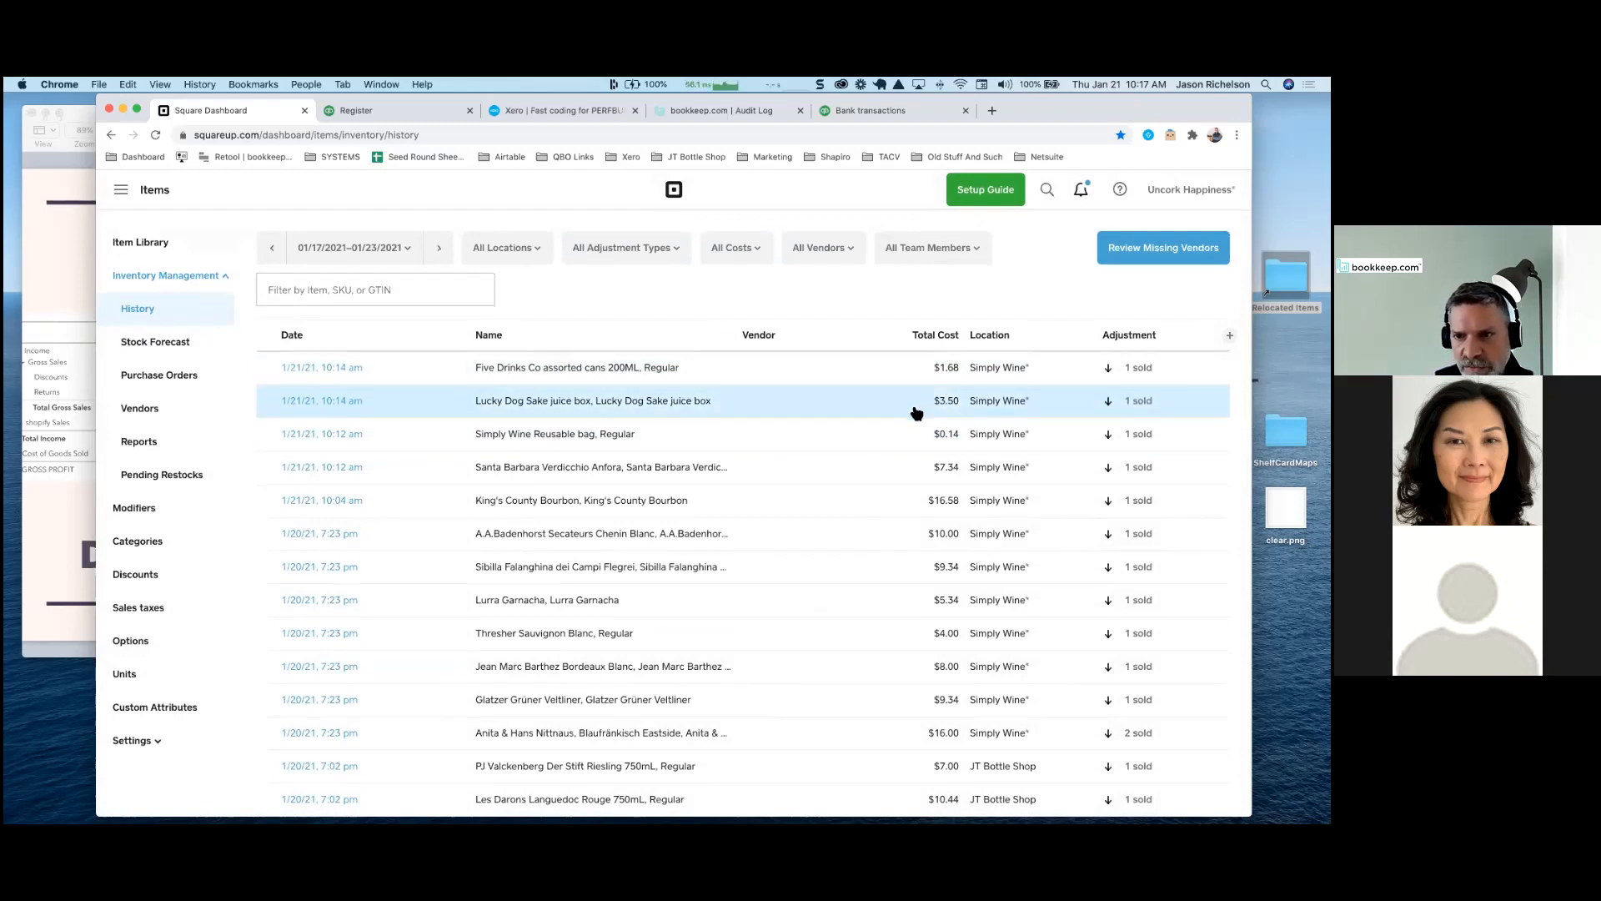
{"action": "scroll", "coordinate": [918, 505], "scroll_direction": "down", "scroll_amount": 10}
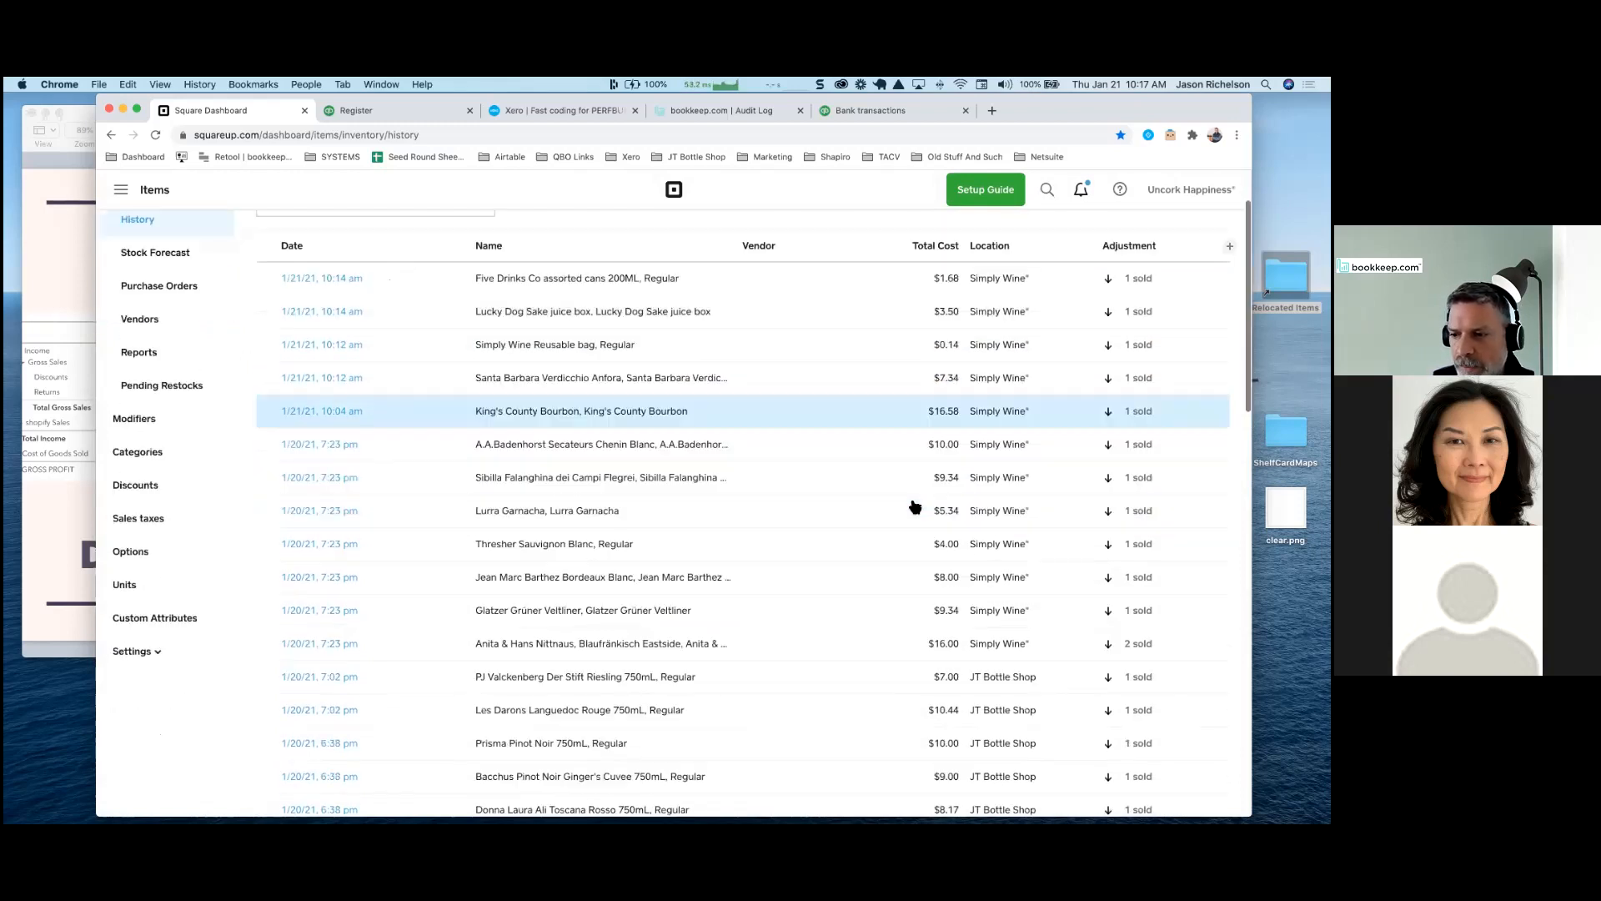
{"action": "scroll", "coordinate": [915, 506], "scroll_direction": "up", "scroll_amount": 10}
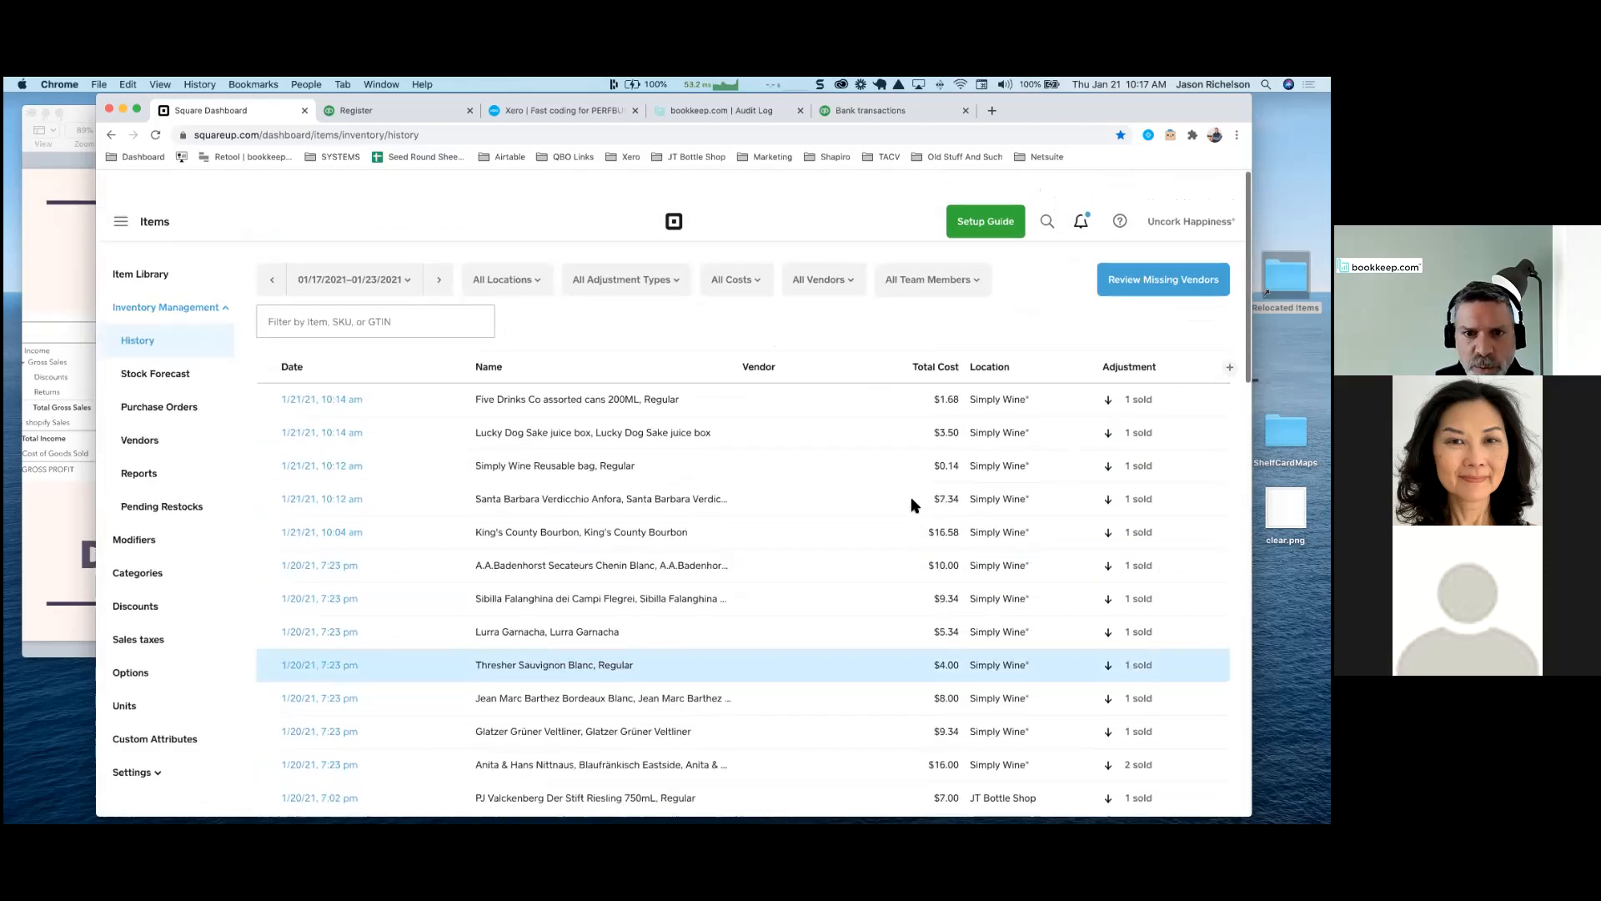
Limit the inventory history to the JT Bottle Shop location and look through its sold items and costs
{"action": "left_click", "coordinate": [534, 254]}
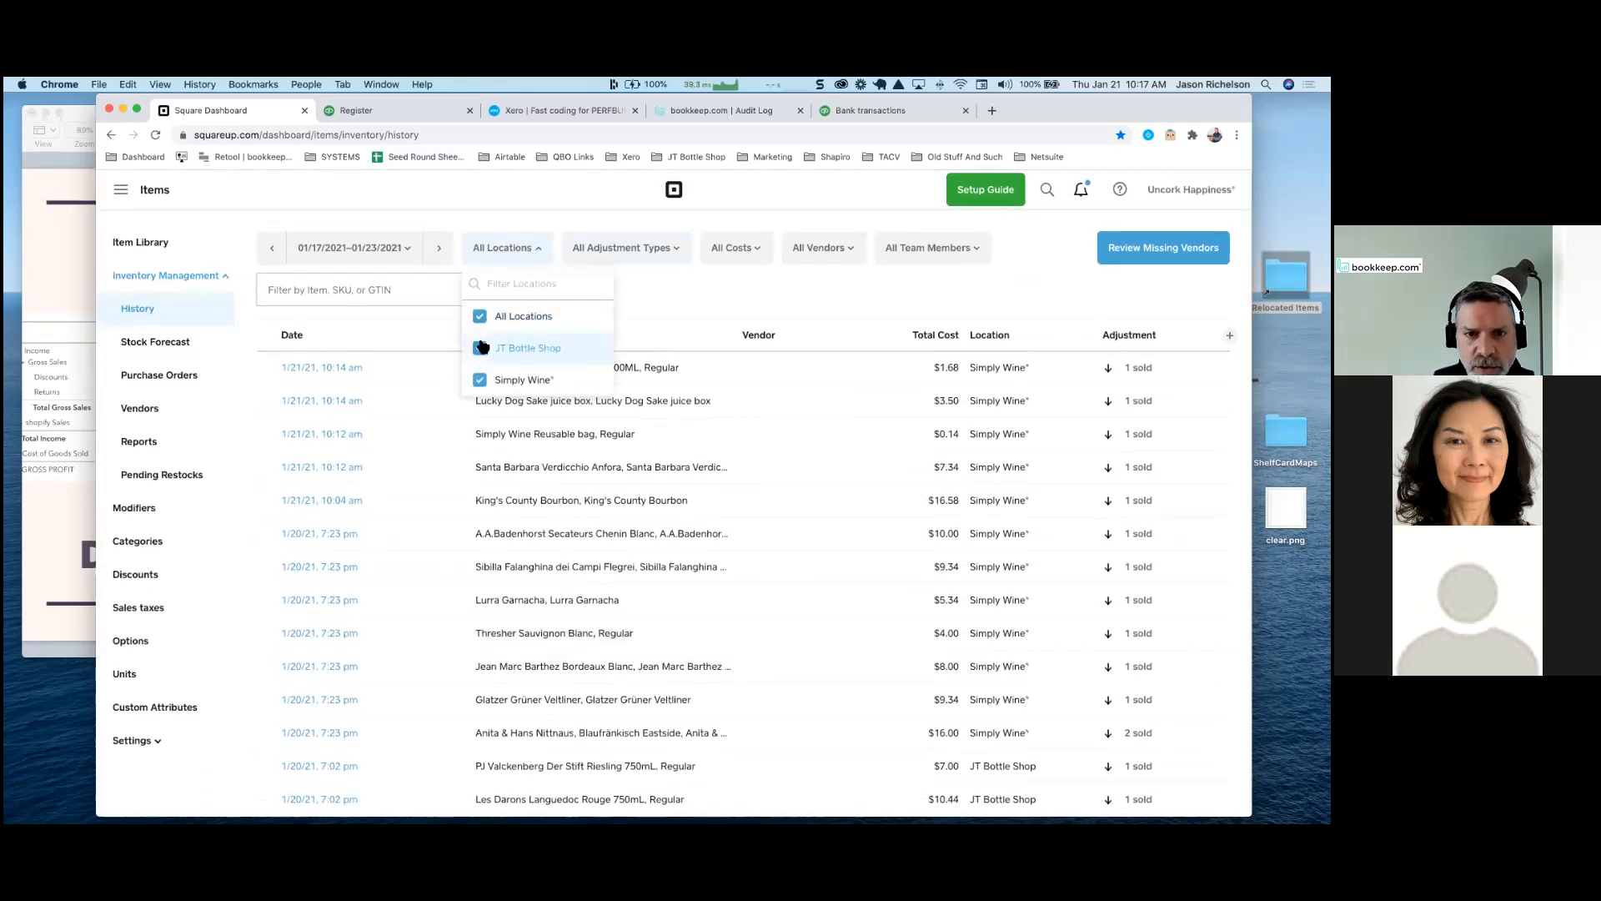
{"action": "left_click", "coordinate": [480, 379]}
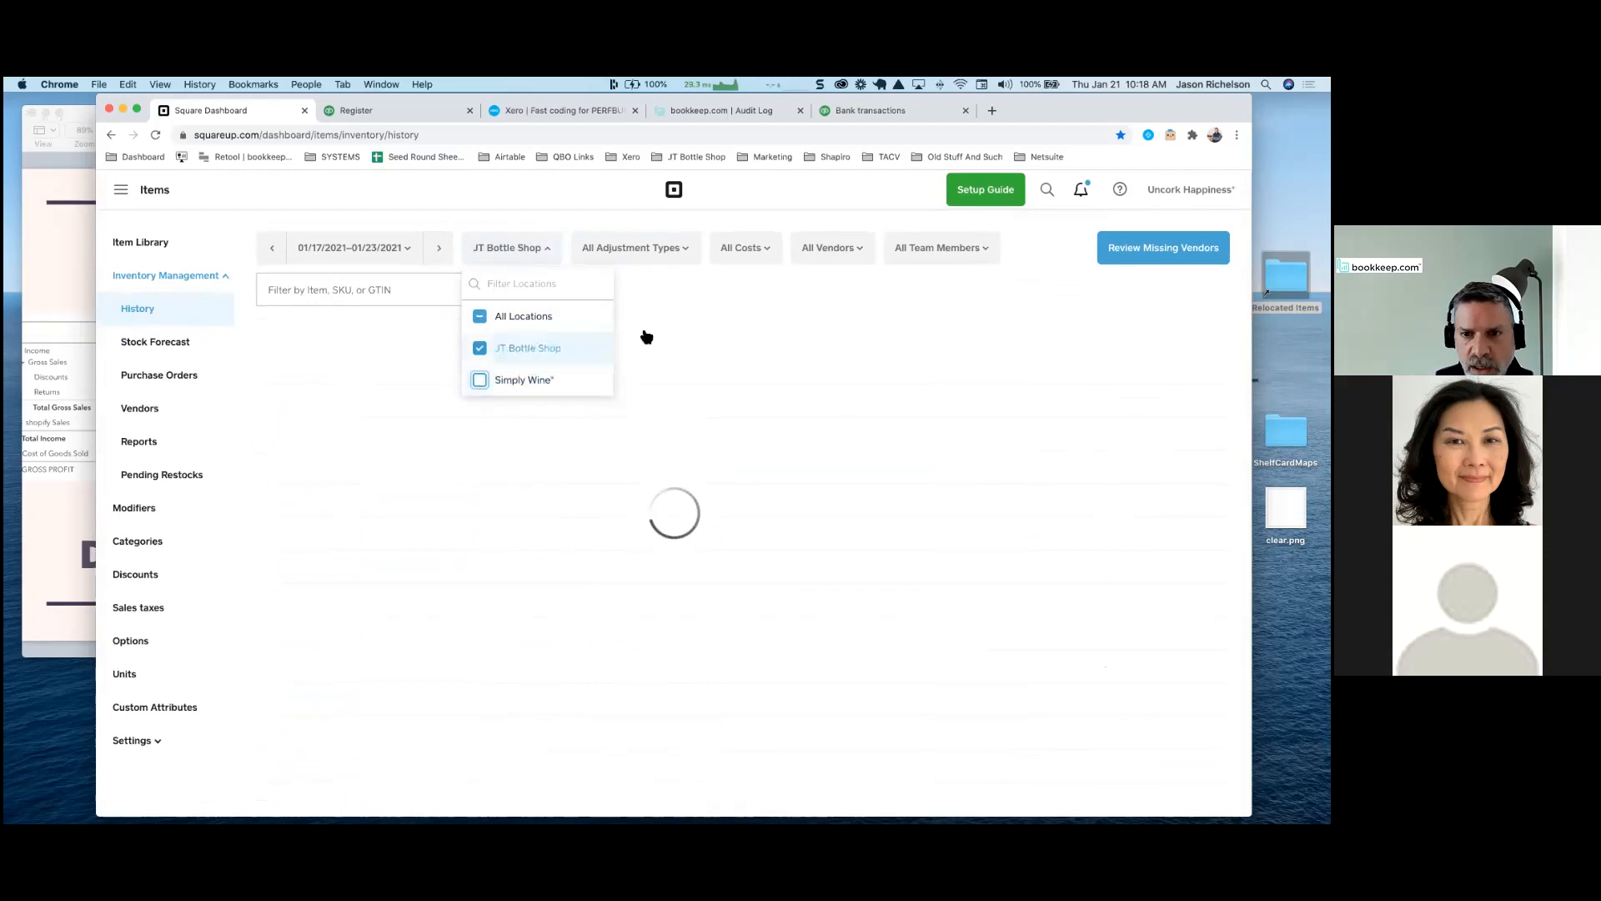
{"action": "left_click", "coordinate": [716, 306]}
{"action": "scroll", "coordinate": [799, 441], "scroll_direction": "down", "scroll_amount": 5}
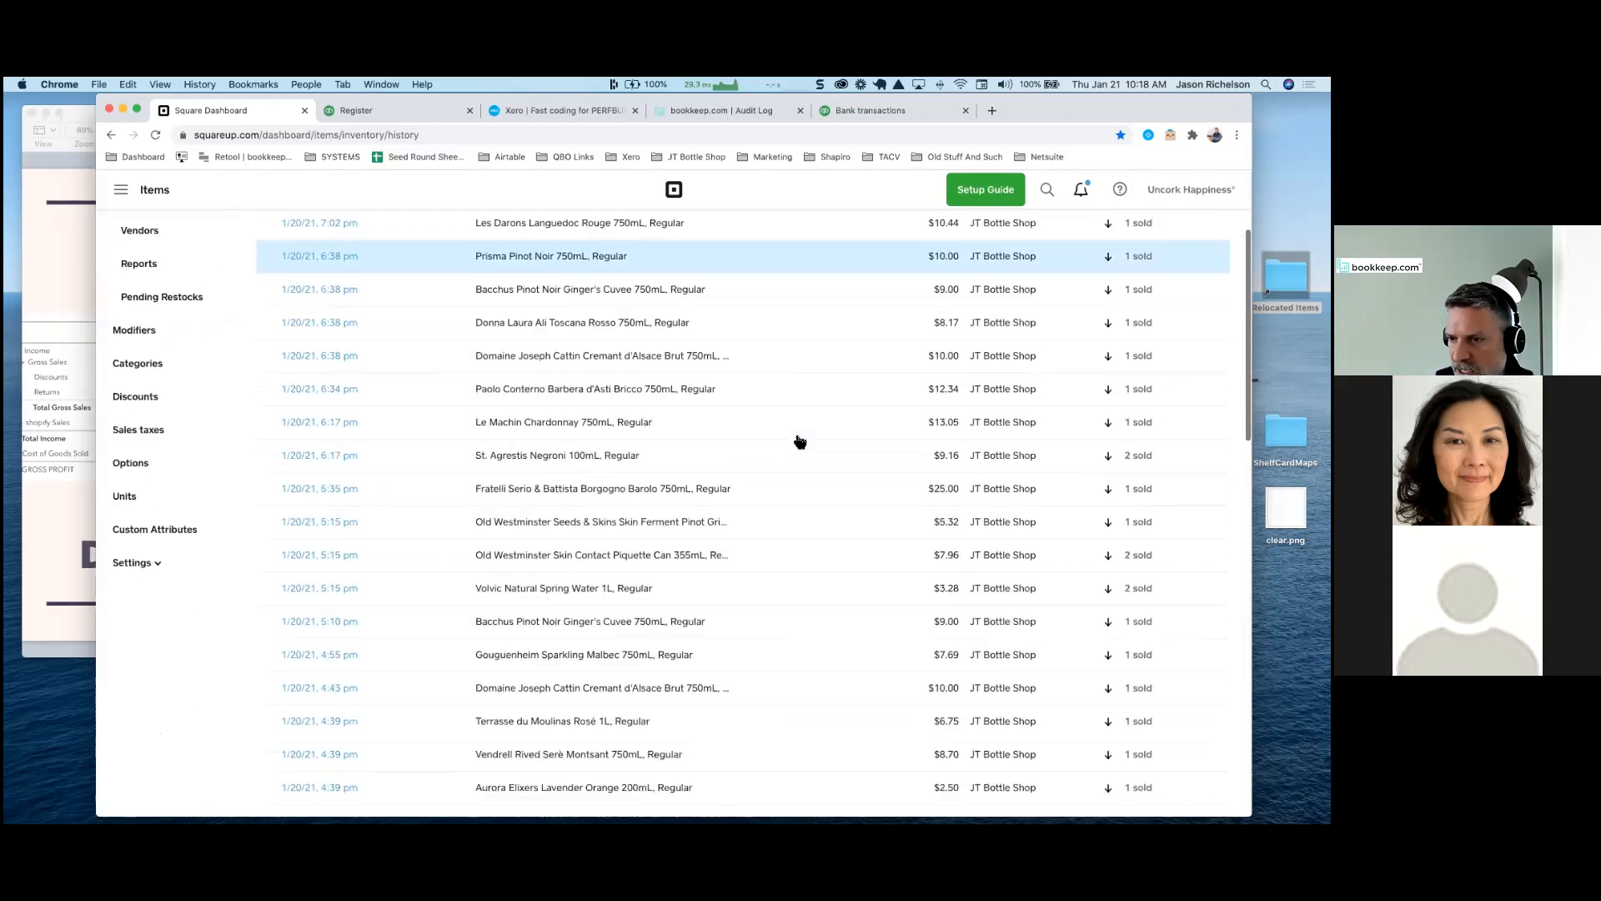
{"action": "scroll", "coordinate": [799, 440], "scroll_direction": "down", "scroll_amount": 15}
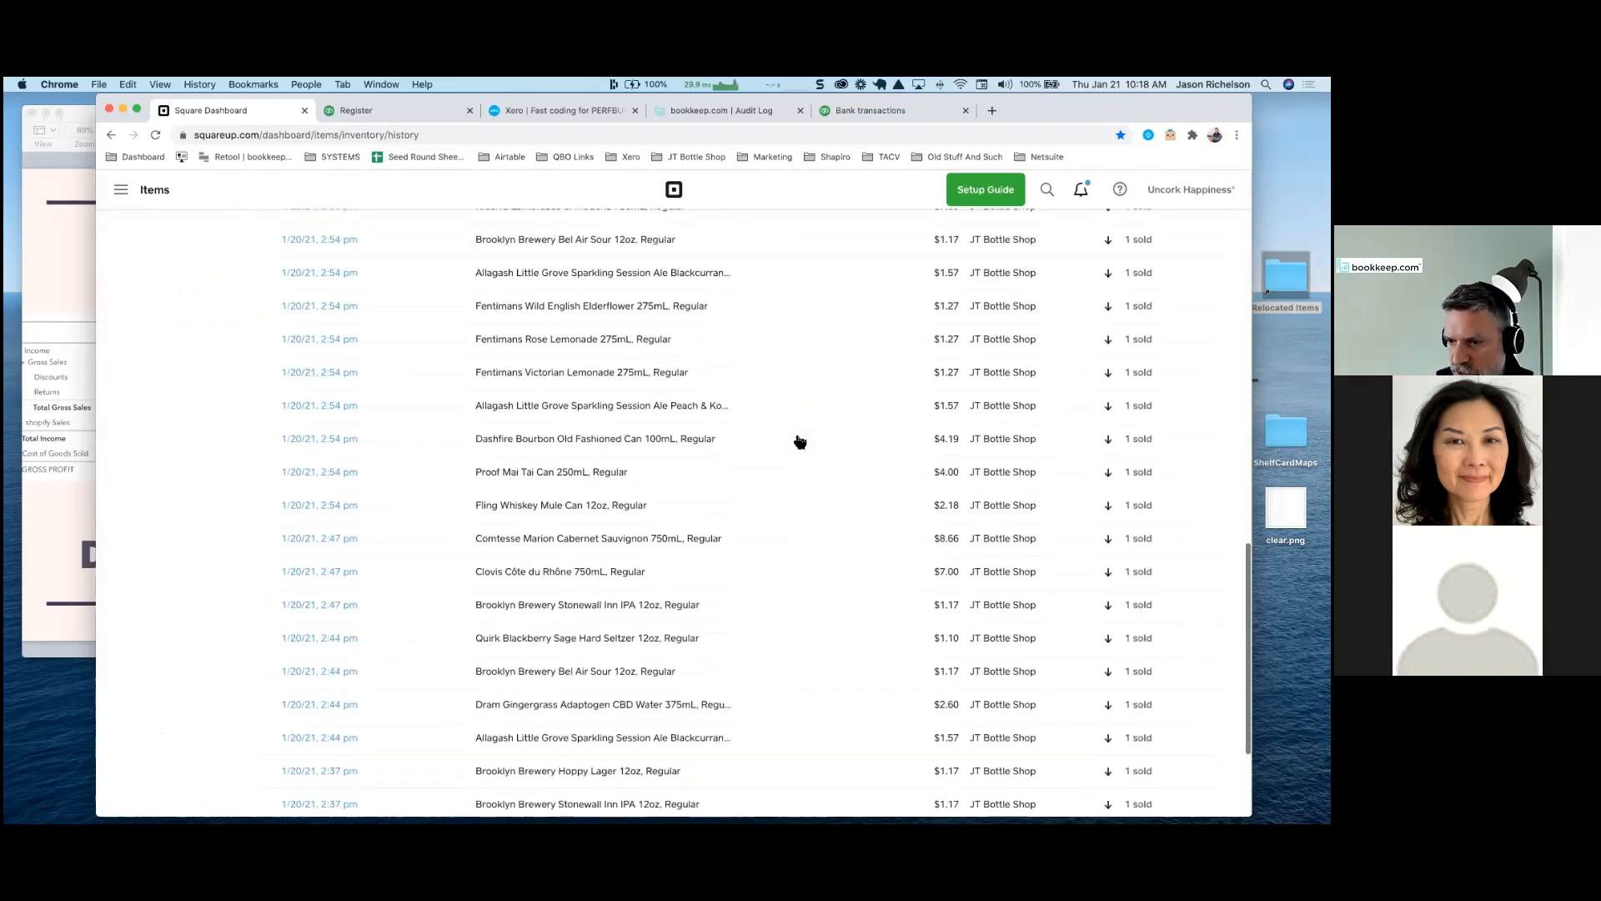
{"action": "scroll", "coordinate": [799, 440], "scroll_direction": "up", "scroll_amount": 20}
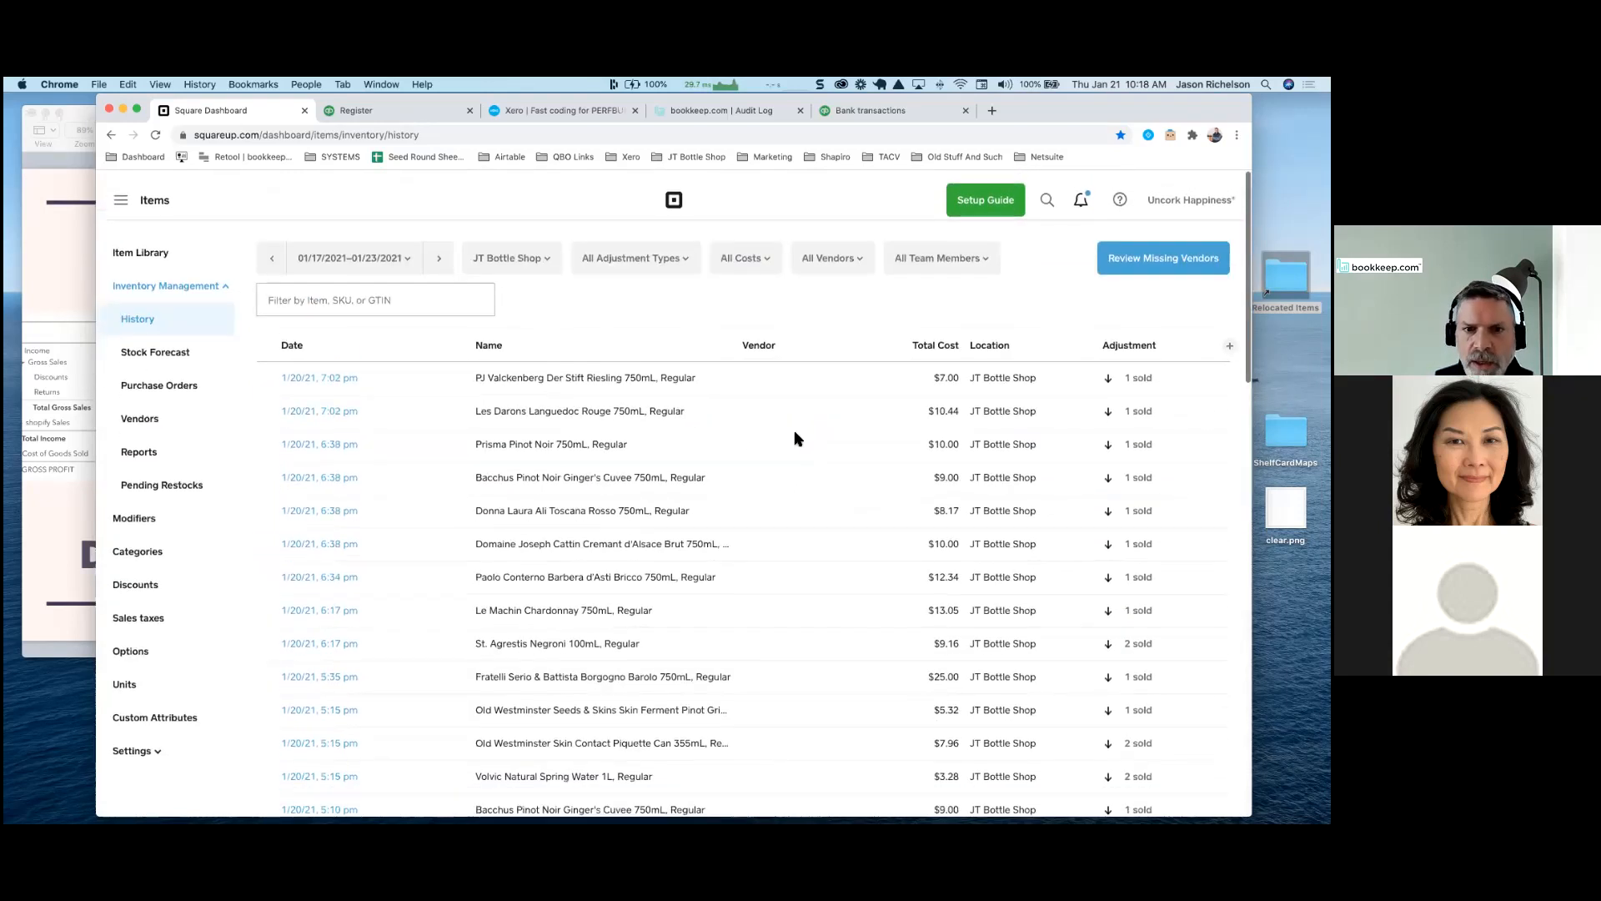
Open A.A.Badenhorst Secateurs Chenin Blanc from the Item Library and review its price, stock, vendor and unit cost
{"action": "left_click", "coordinate": [138, 244]}
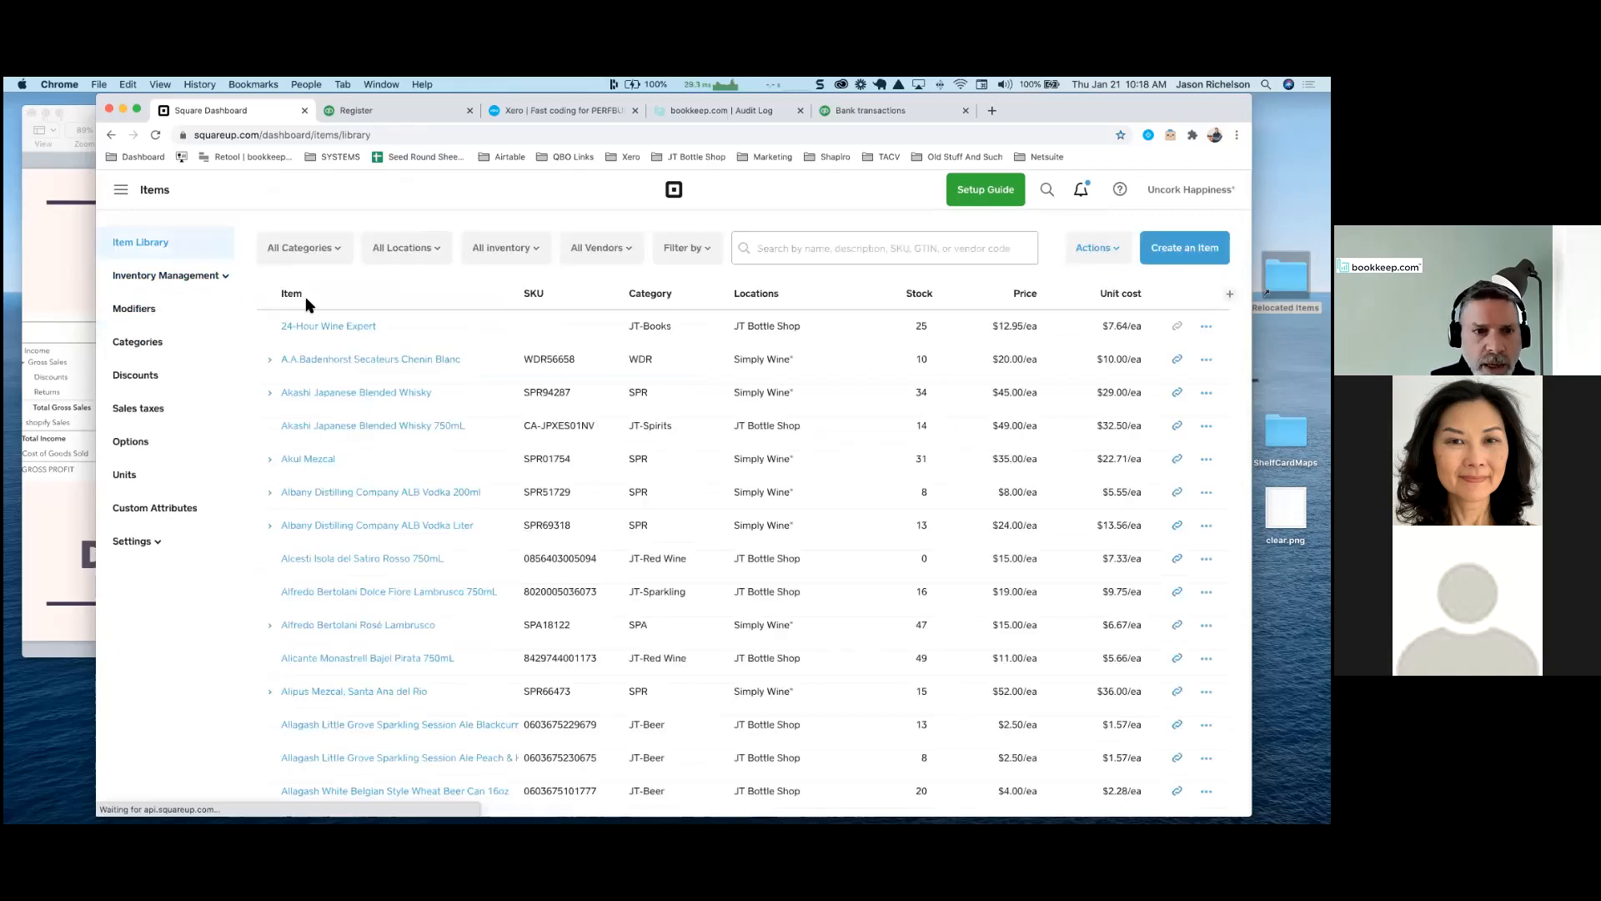
{"action": "left_click", "coordinate": [325, 361]}
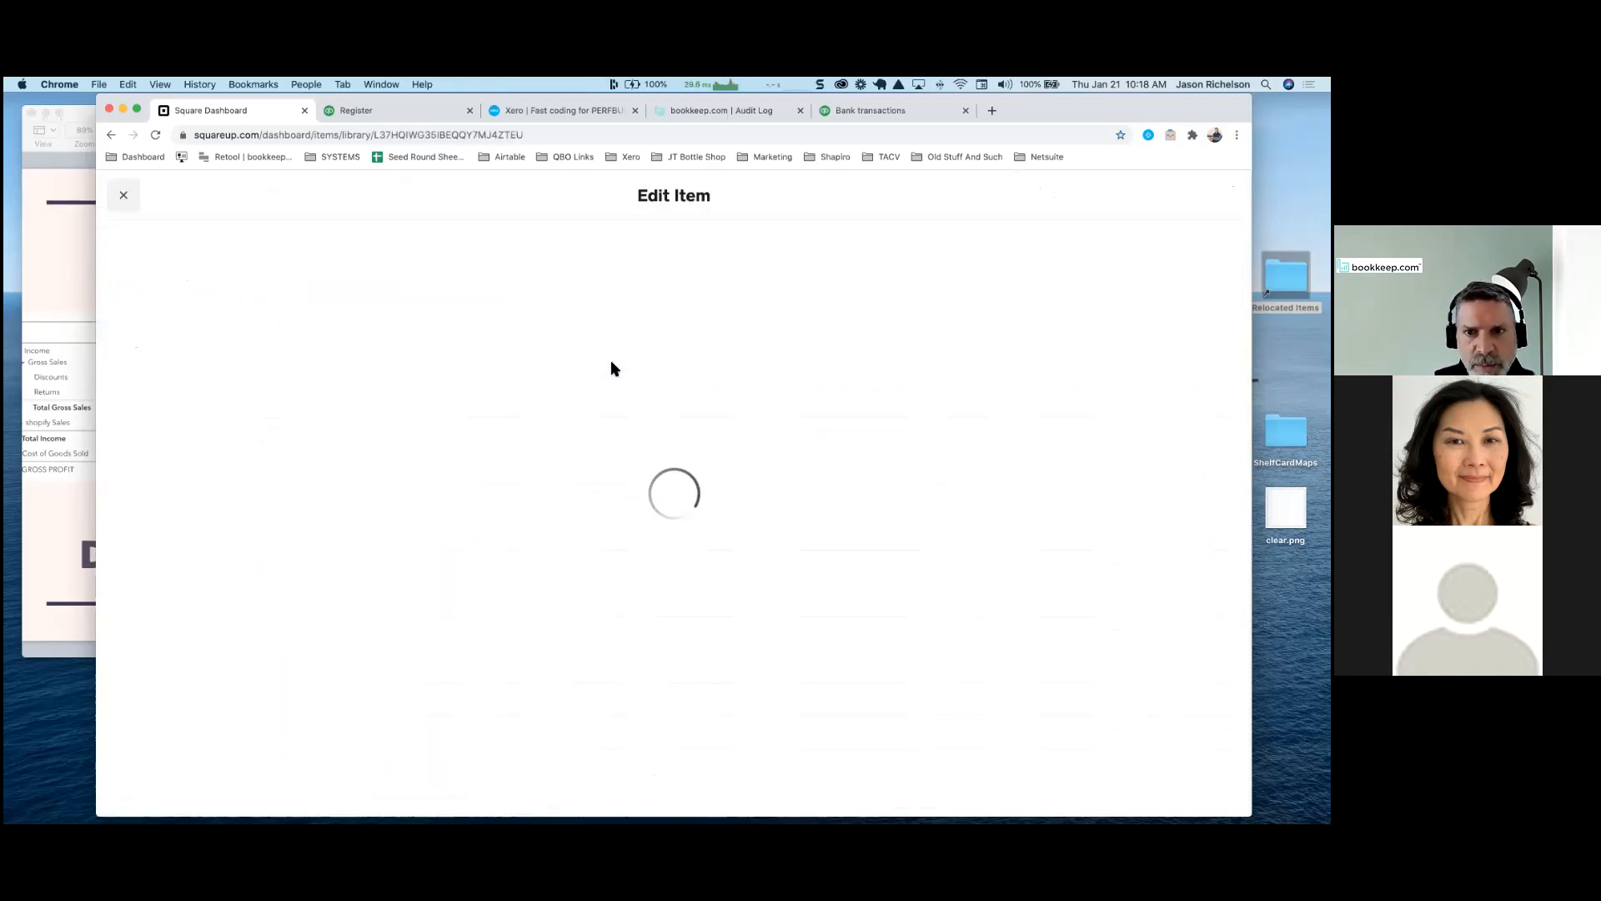
{"action": "scroll", "coordinate": [466, 504], "scroll_direction": "down", "scroll_amount": 3}
{"action": "scroll", "coordinate": [736, 500], "scroll_direction": "down", "scroll_amount": 5}
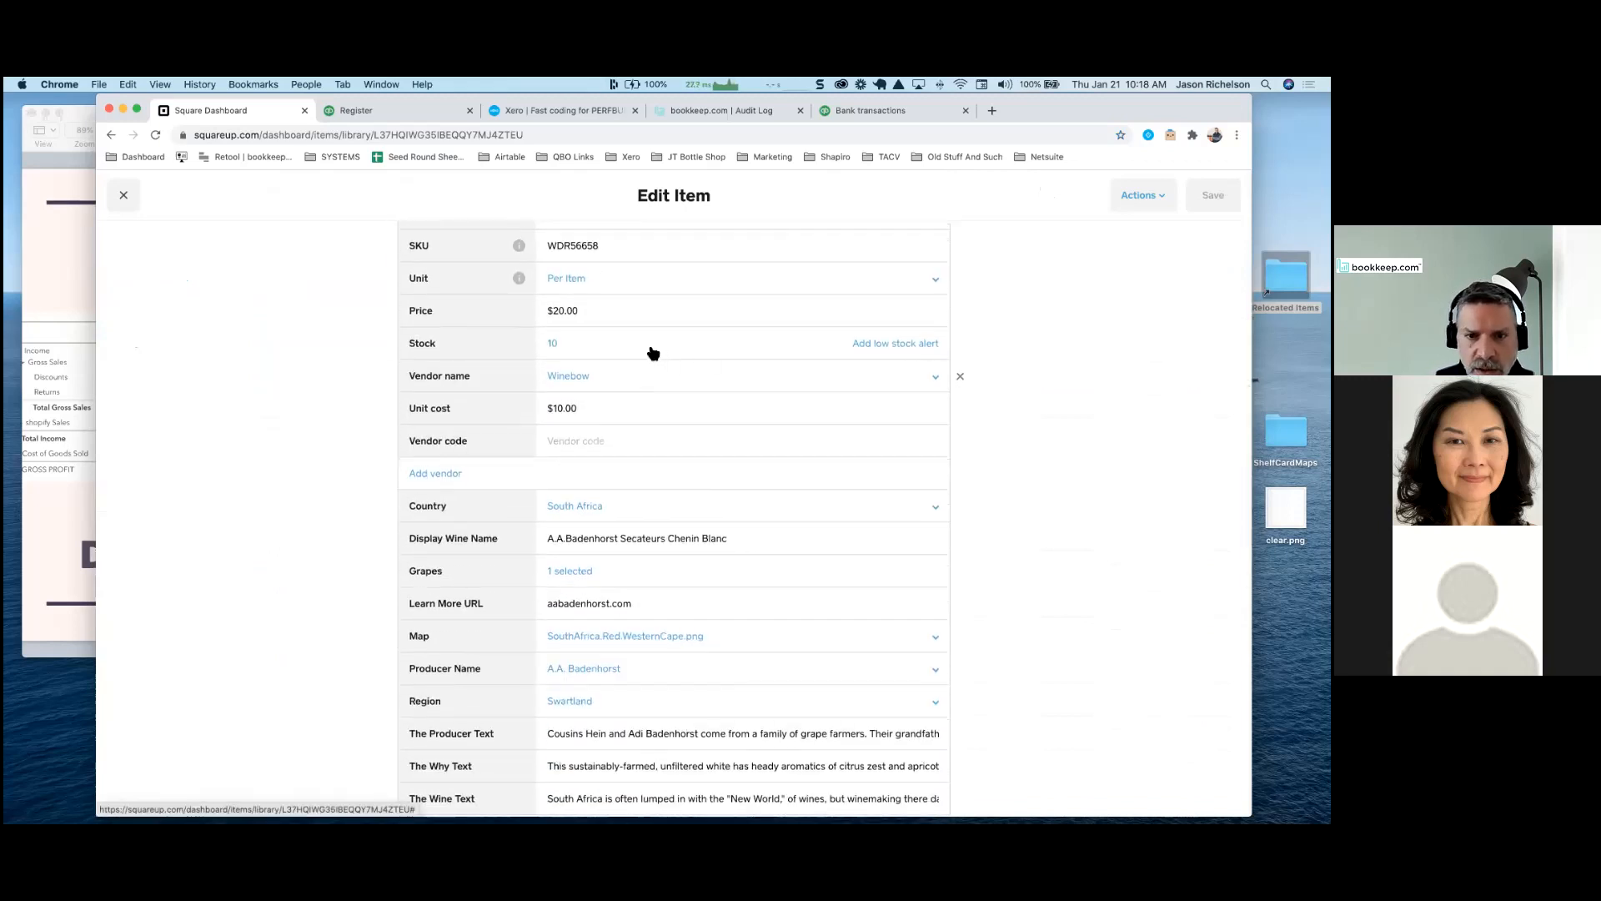
Examine the stock action reasons available for the wine's stock at Simply Wine, and leave the item without changing it
{"action": "left_click", "coordinate": [651, 349]}
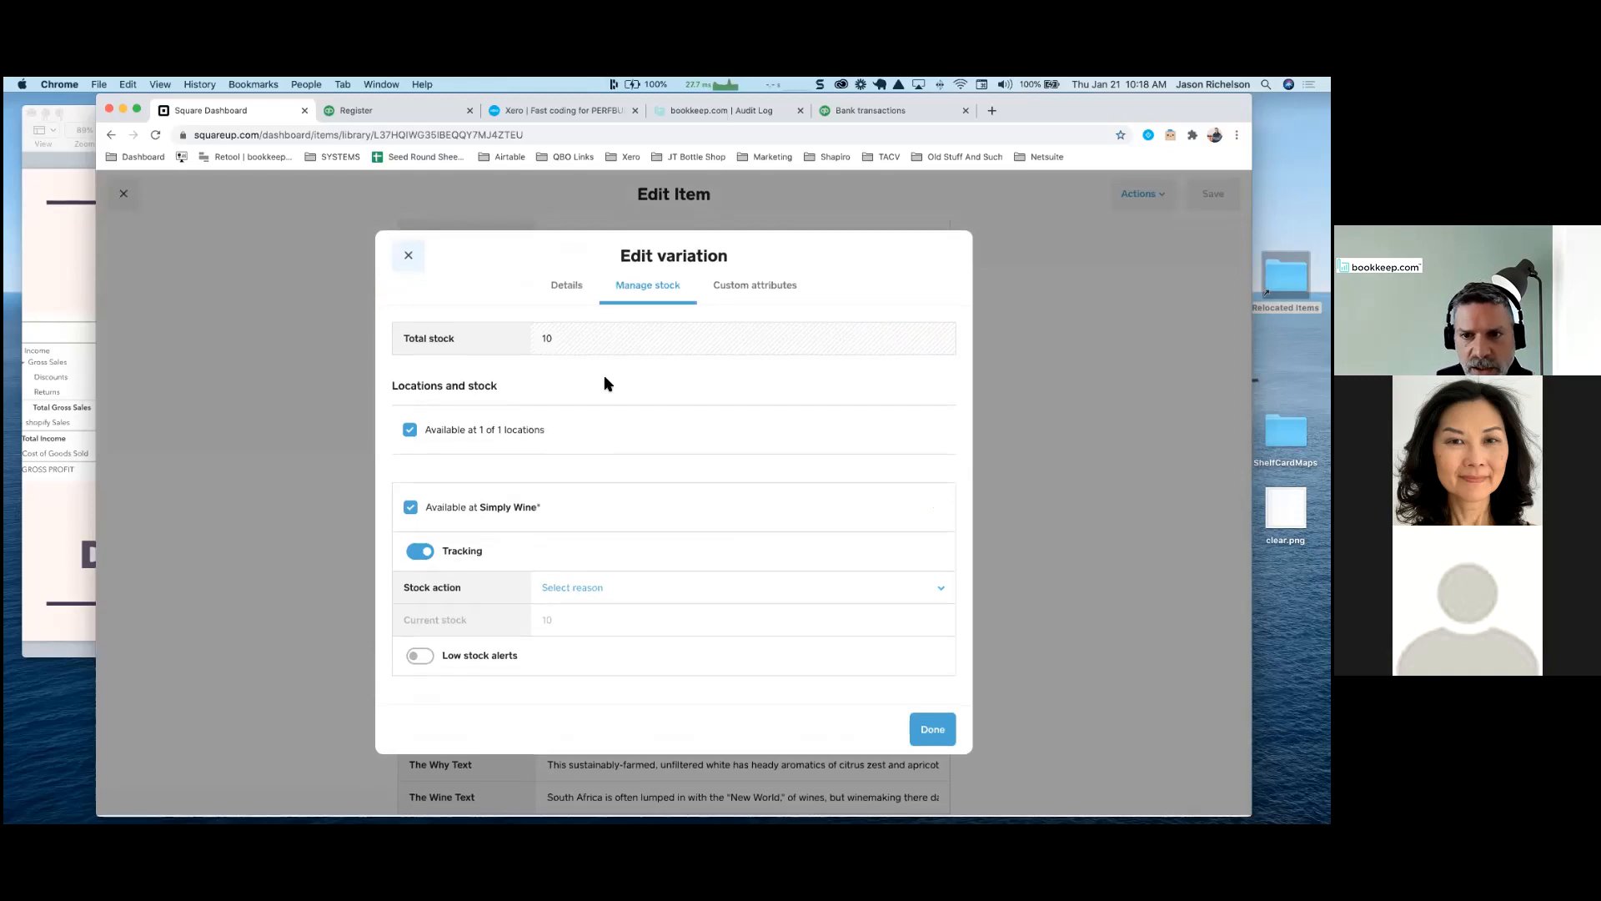
{"action": "left_click", "coordinate": [617, 586]}
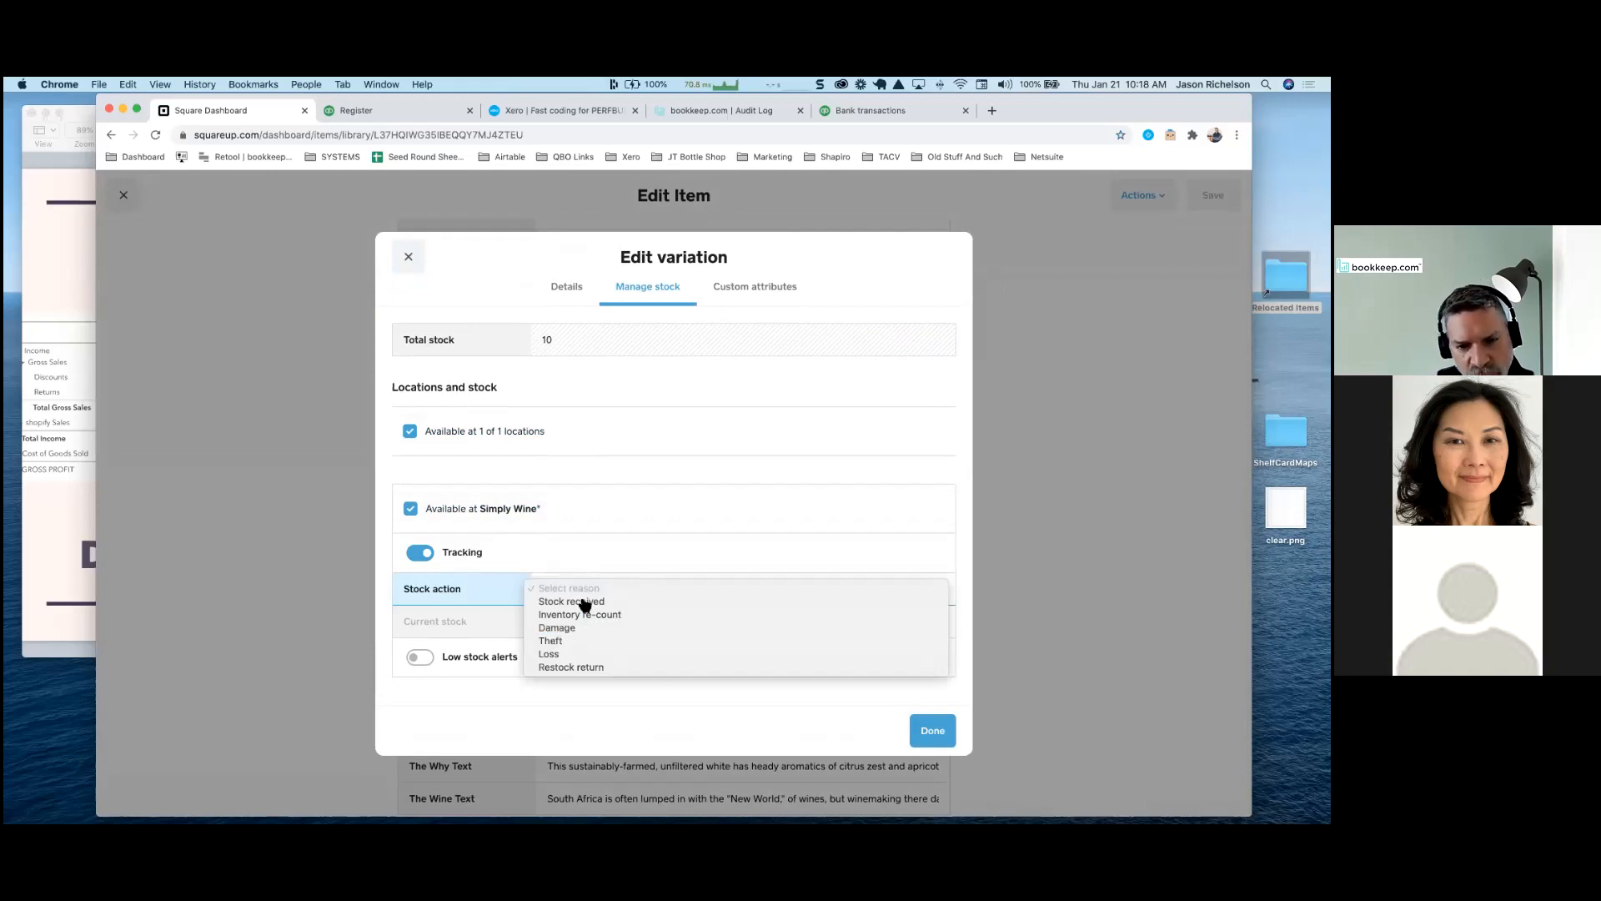
{"action": "left_click", "coordinate": [578, 571]}
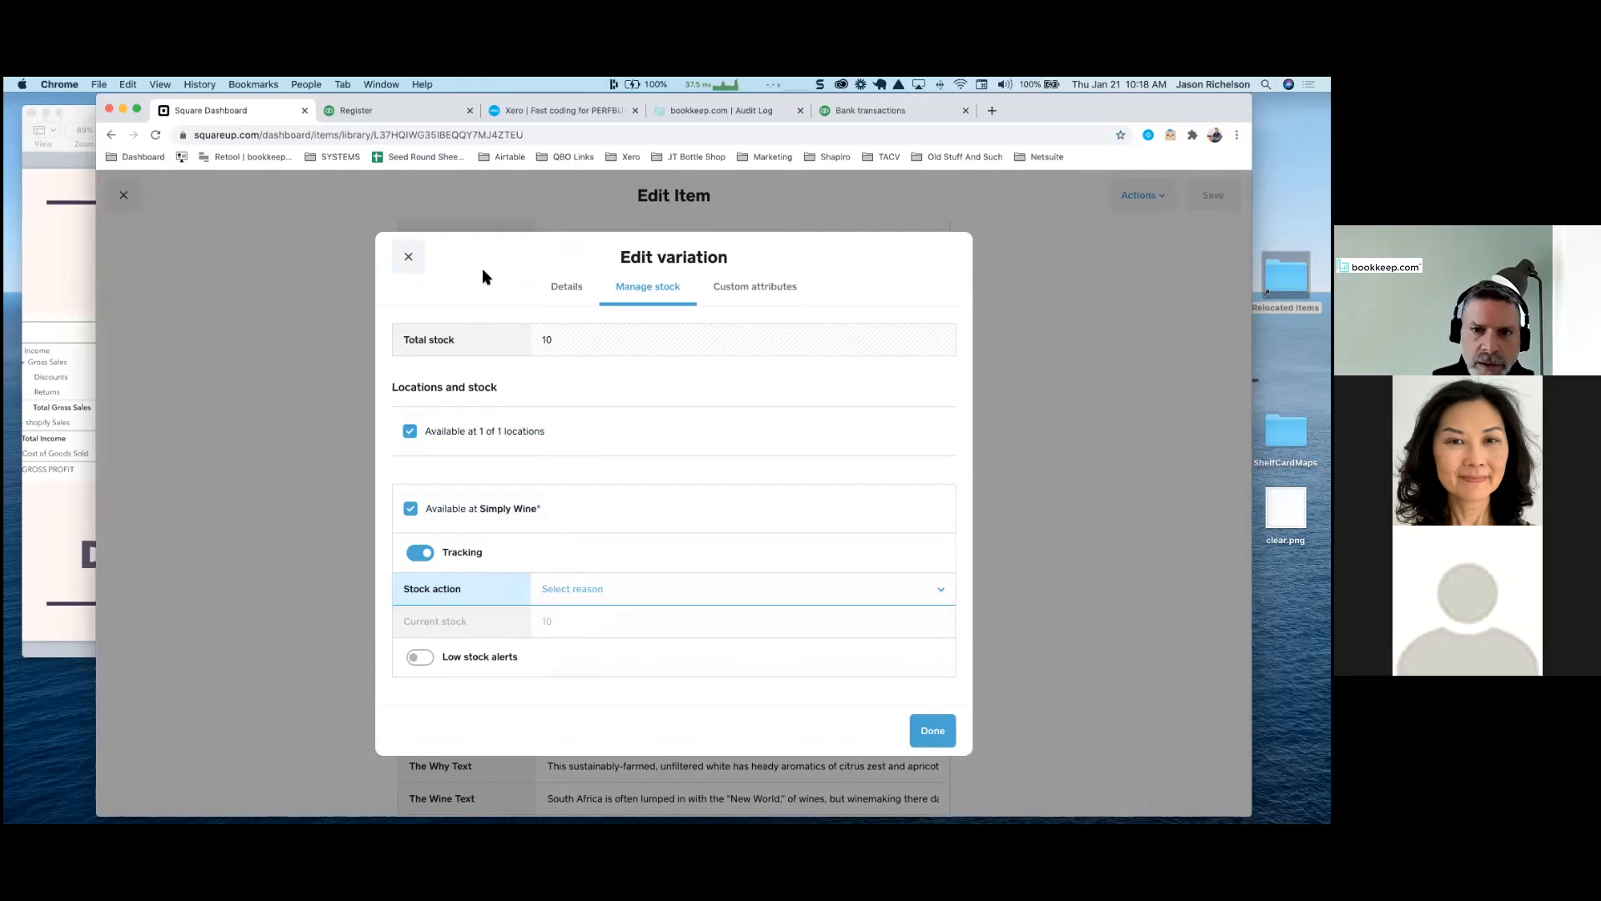
{"action": "left_click", "coordinate": [409, 257]}
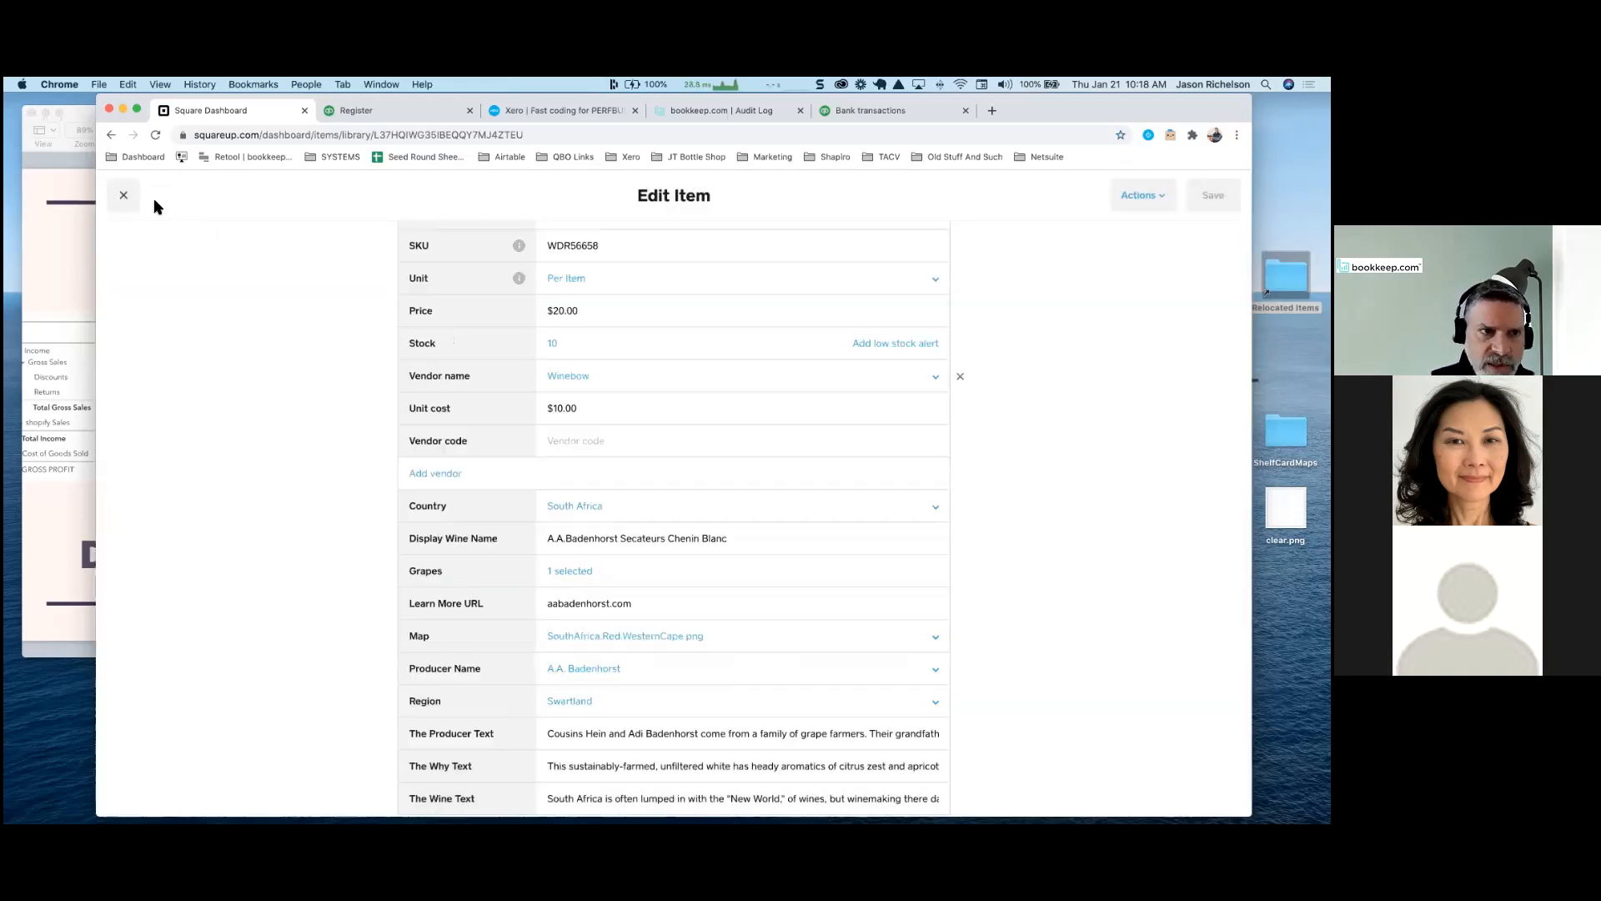
{"action": "left_click", "coordinate": [127, 196]}
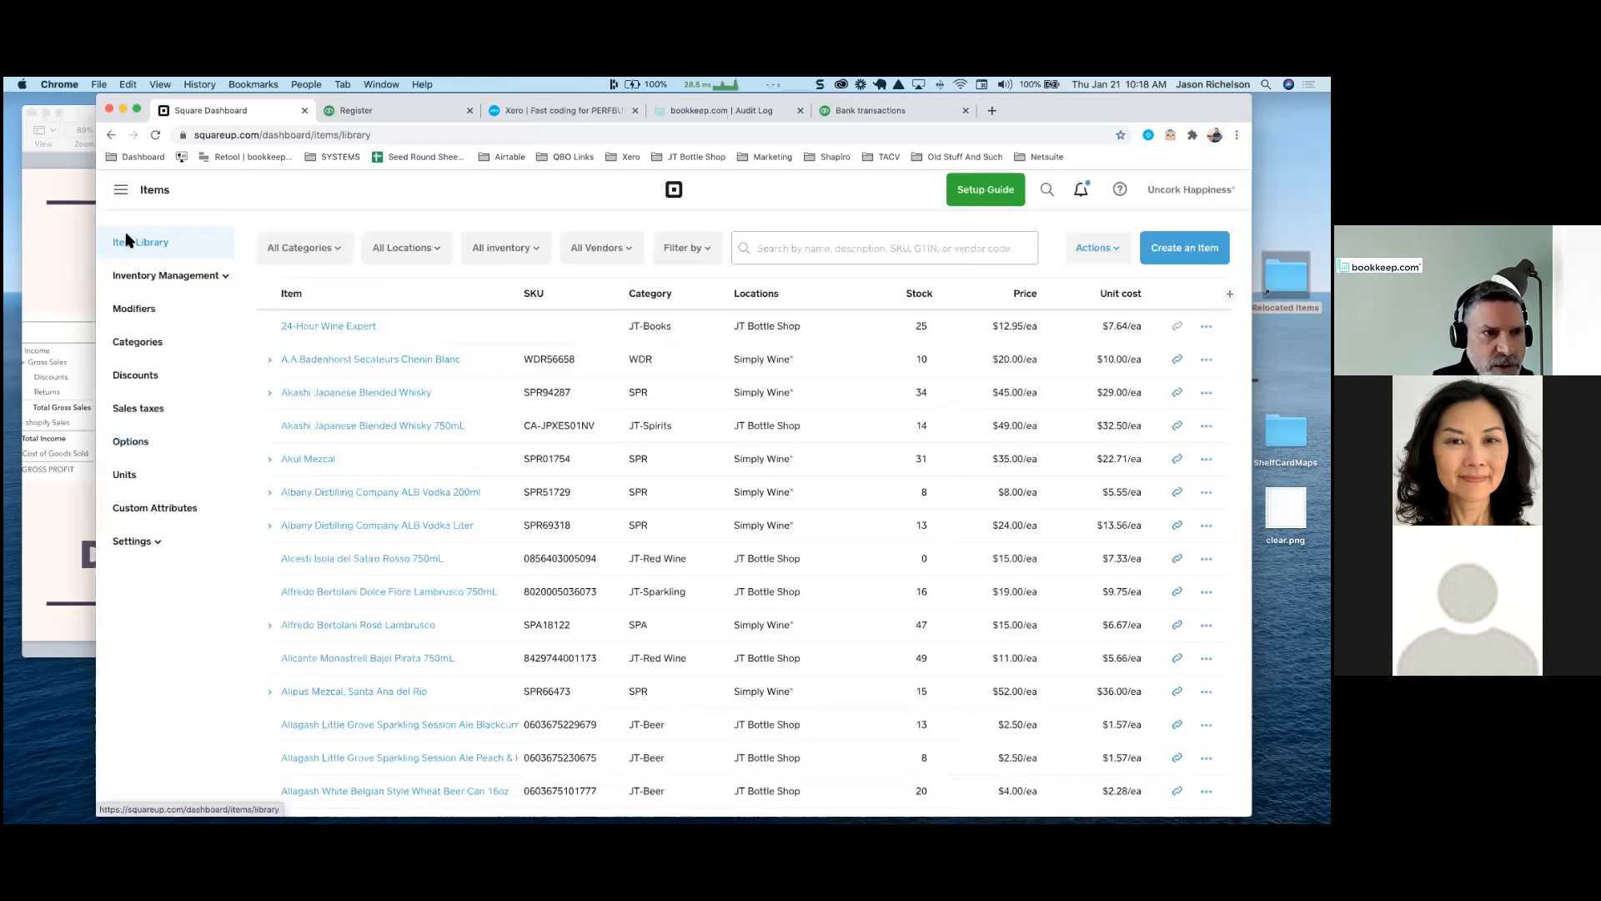
Open the transfer reports in the Balance section for JT Bottle Shop
{"action": "left_click", "coordinate": [119, 195]}
{"action": "scroll", "coordinate": [200, 513], "scroll_direction": "down", "scroll_amount": 5}
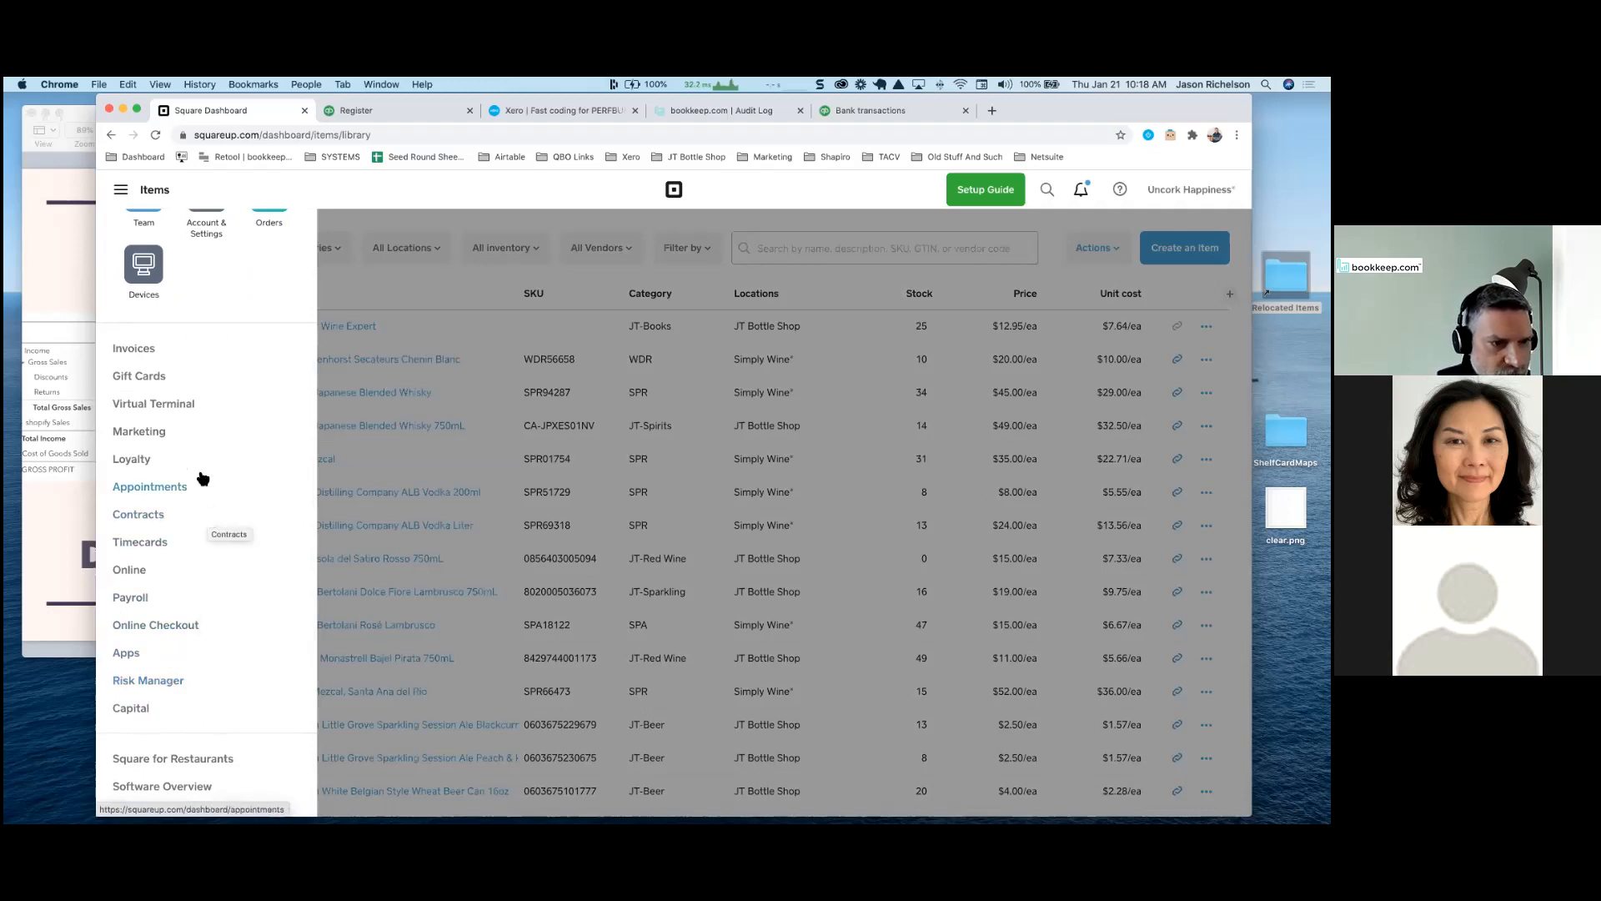
{"action": "scroll", "coordinate": [203, 472], "scroll_direction": "up", "scroll_amount": 1}
{"action": "scroll", "coordinate": [202, 467], "scroll_direction": "up", "scroll_amount": 5}
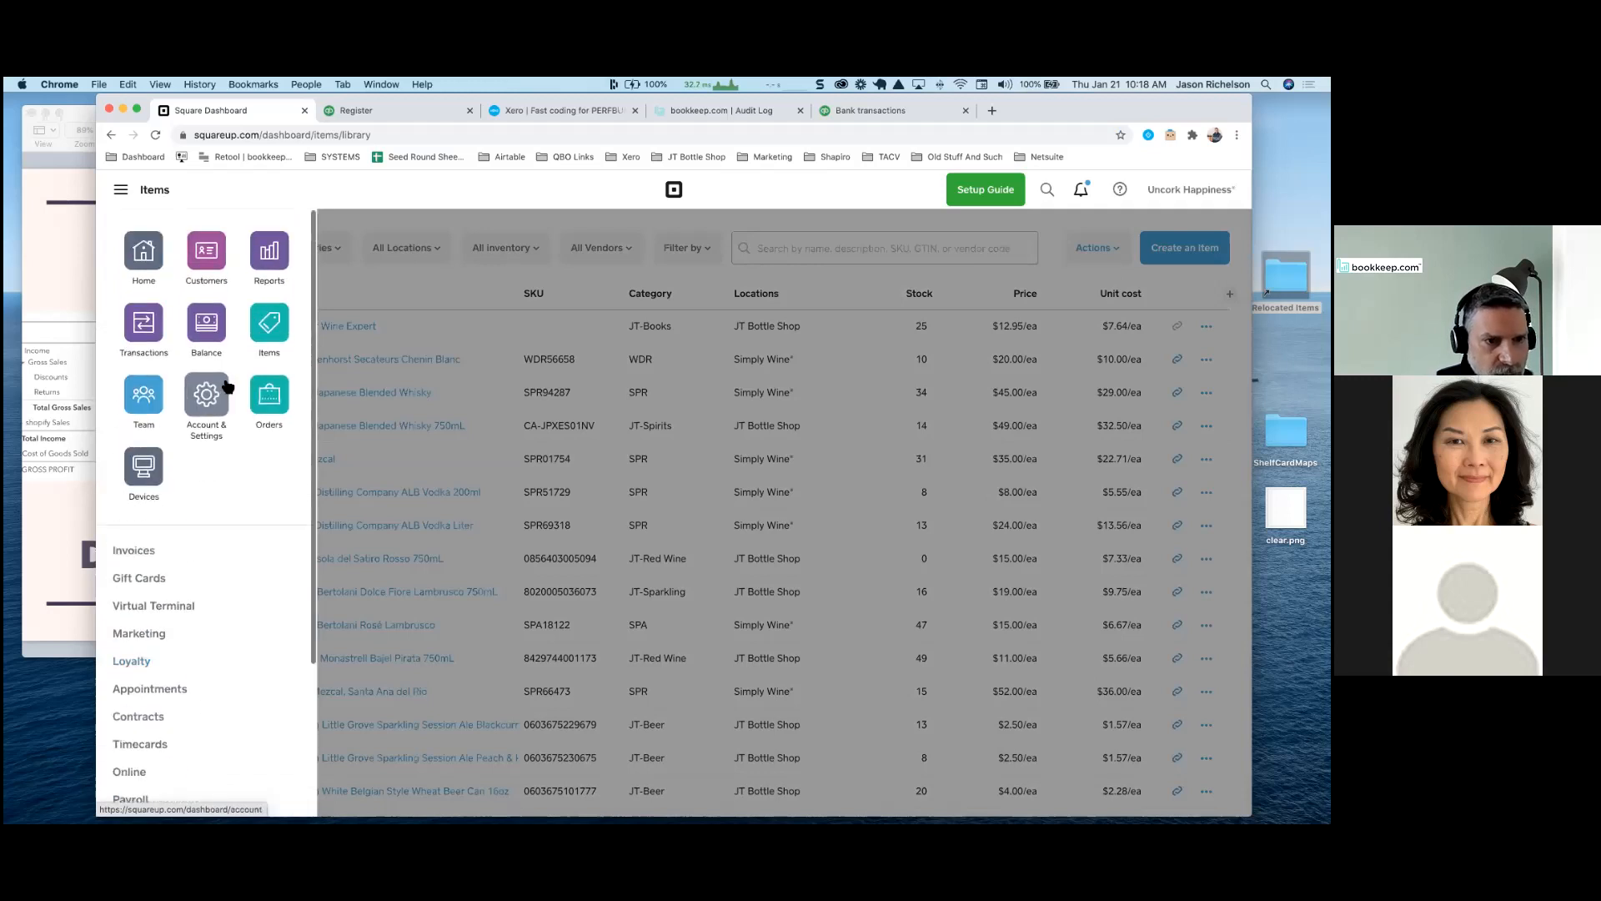
{"action": "left_click", "coordinate": [214, 335]}
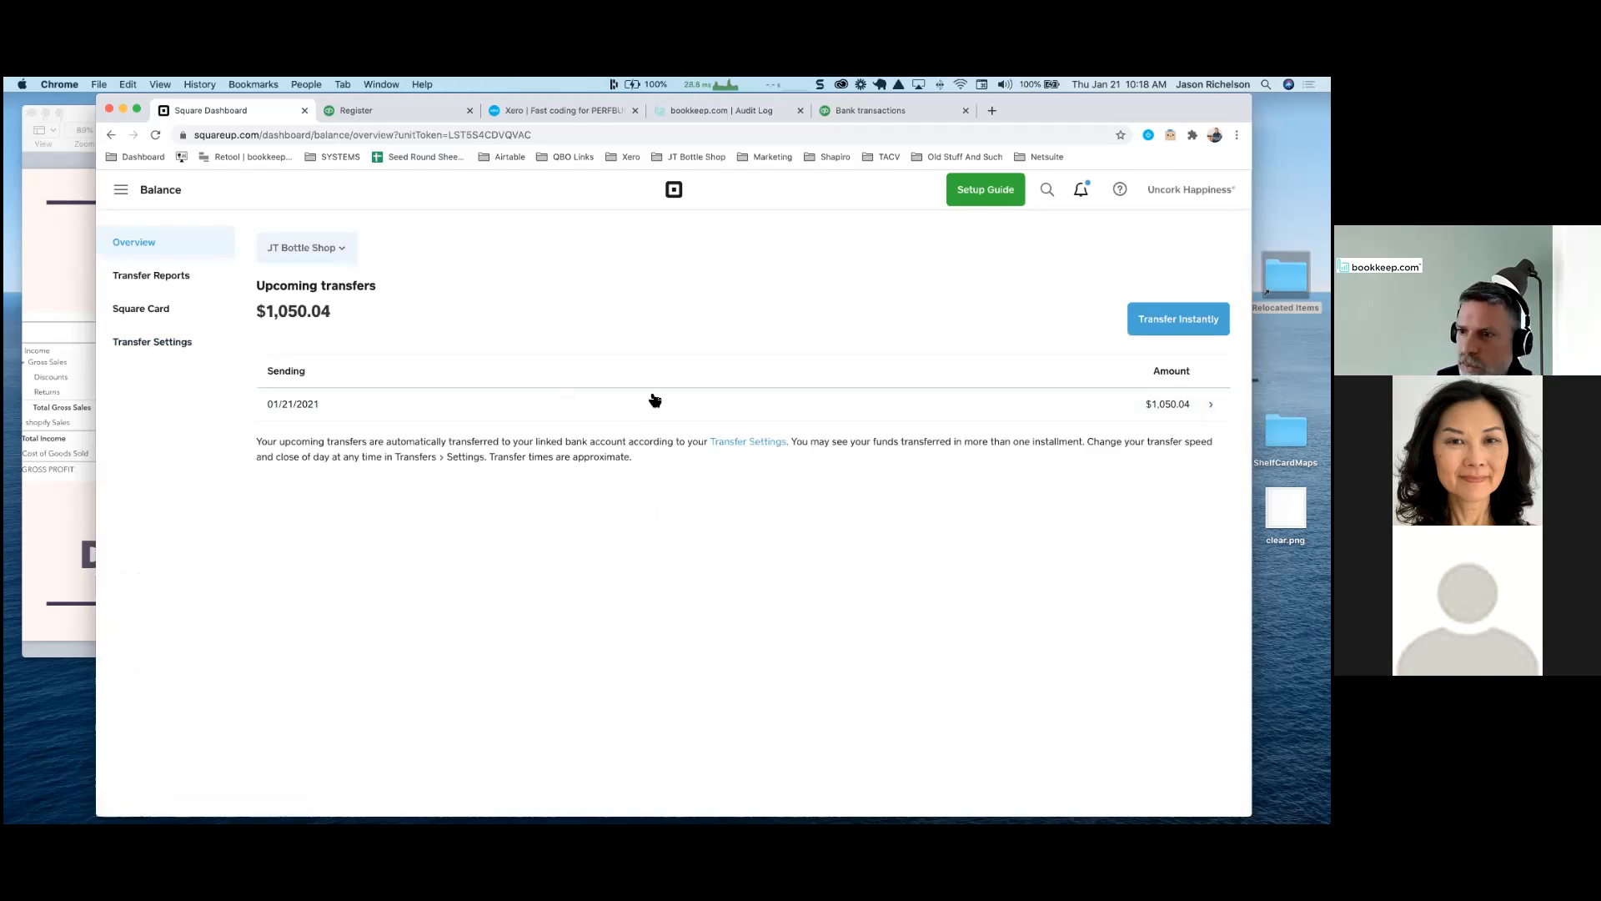
{"action": "left_click", "coordinate": [165, 276]}
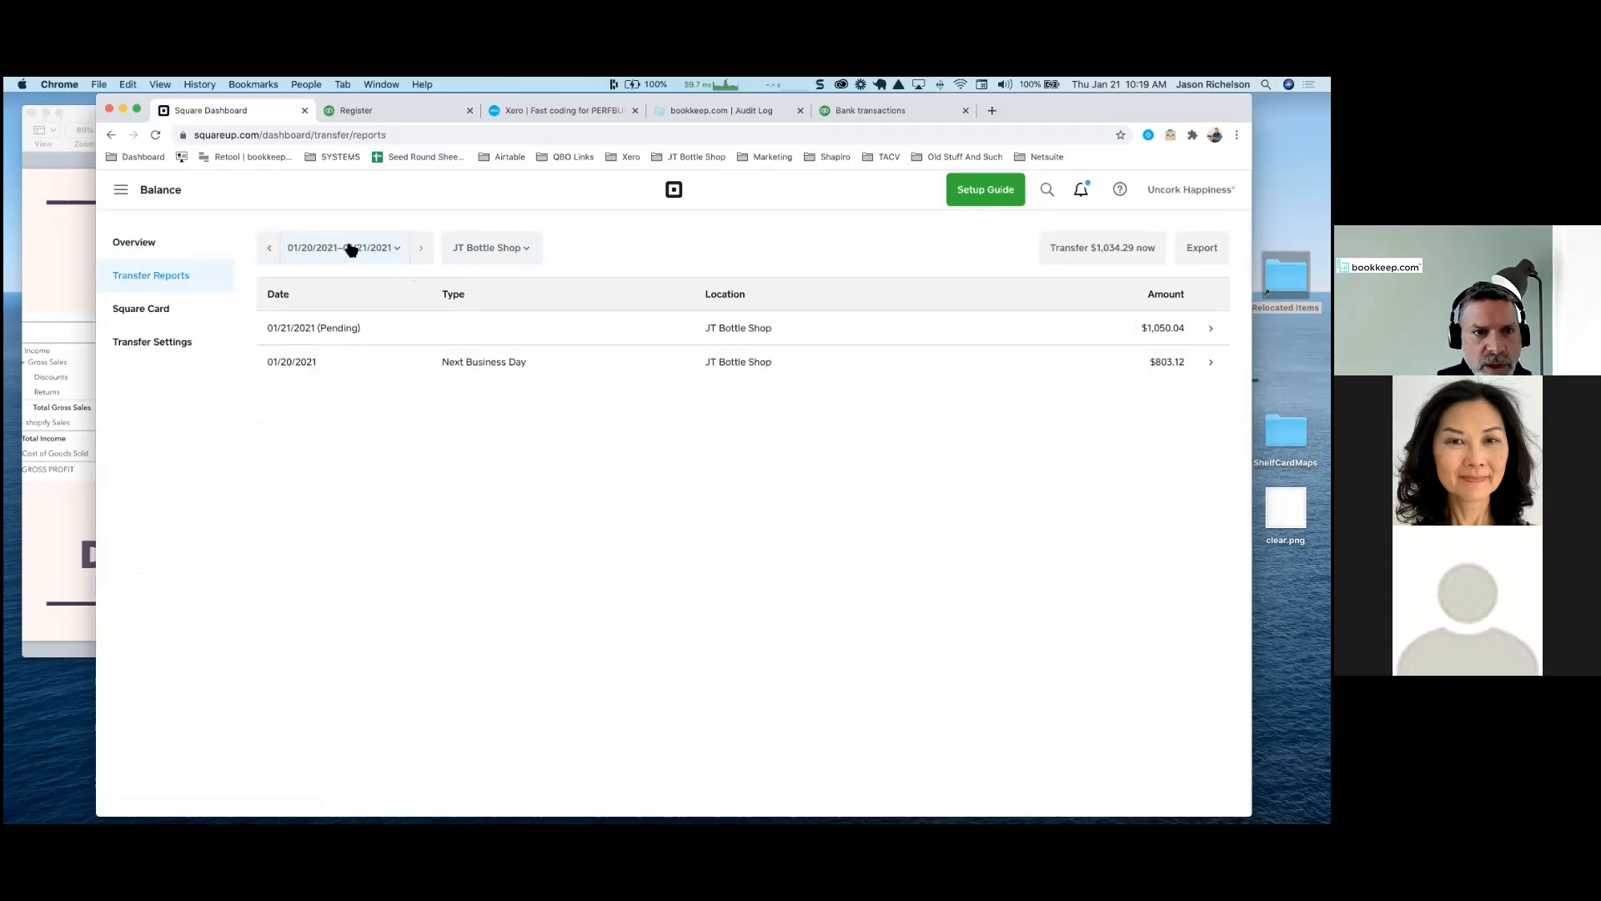
Set the transfer report's date range to 01/01/2021–01/20/2021
{"action": "left_click", "coordinate": [321, 255]}
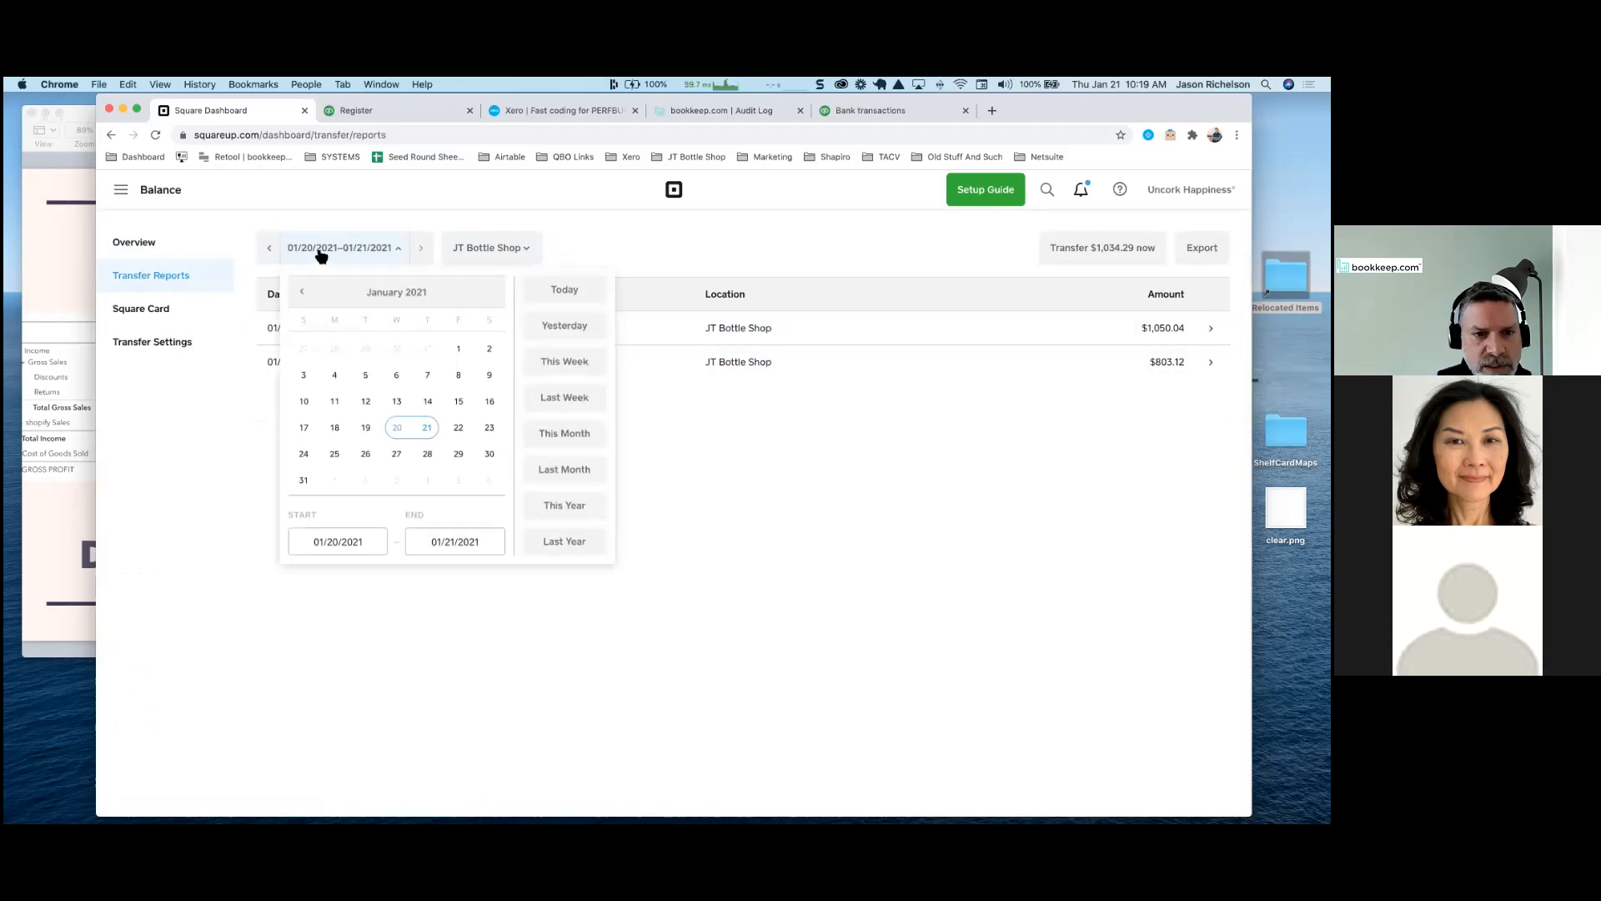
{"action": "left_click", "coordinate": [458, 348]}
{"action": "left_click", "coordinate": [396, 427]}
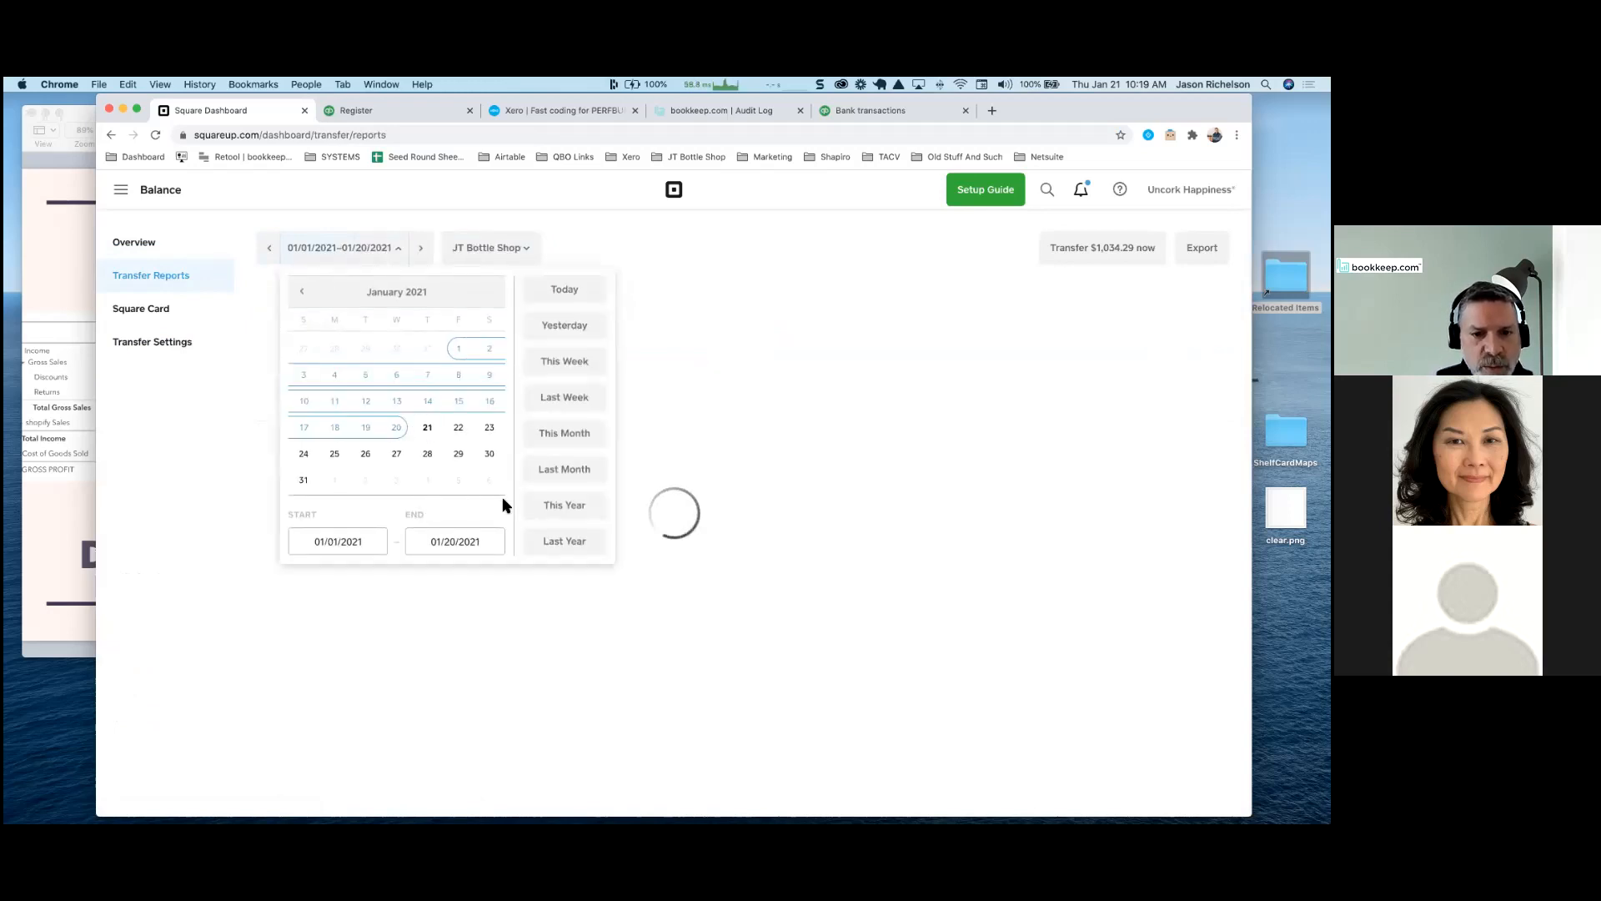
{"action": "left_click", "coordinate": [643, 218]}
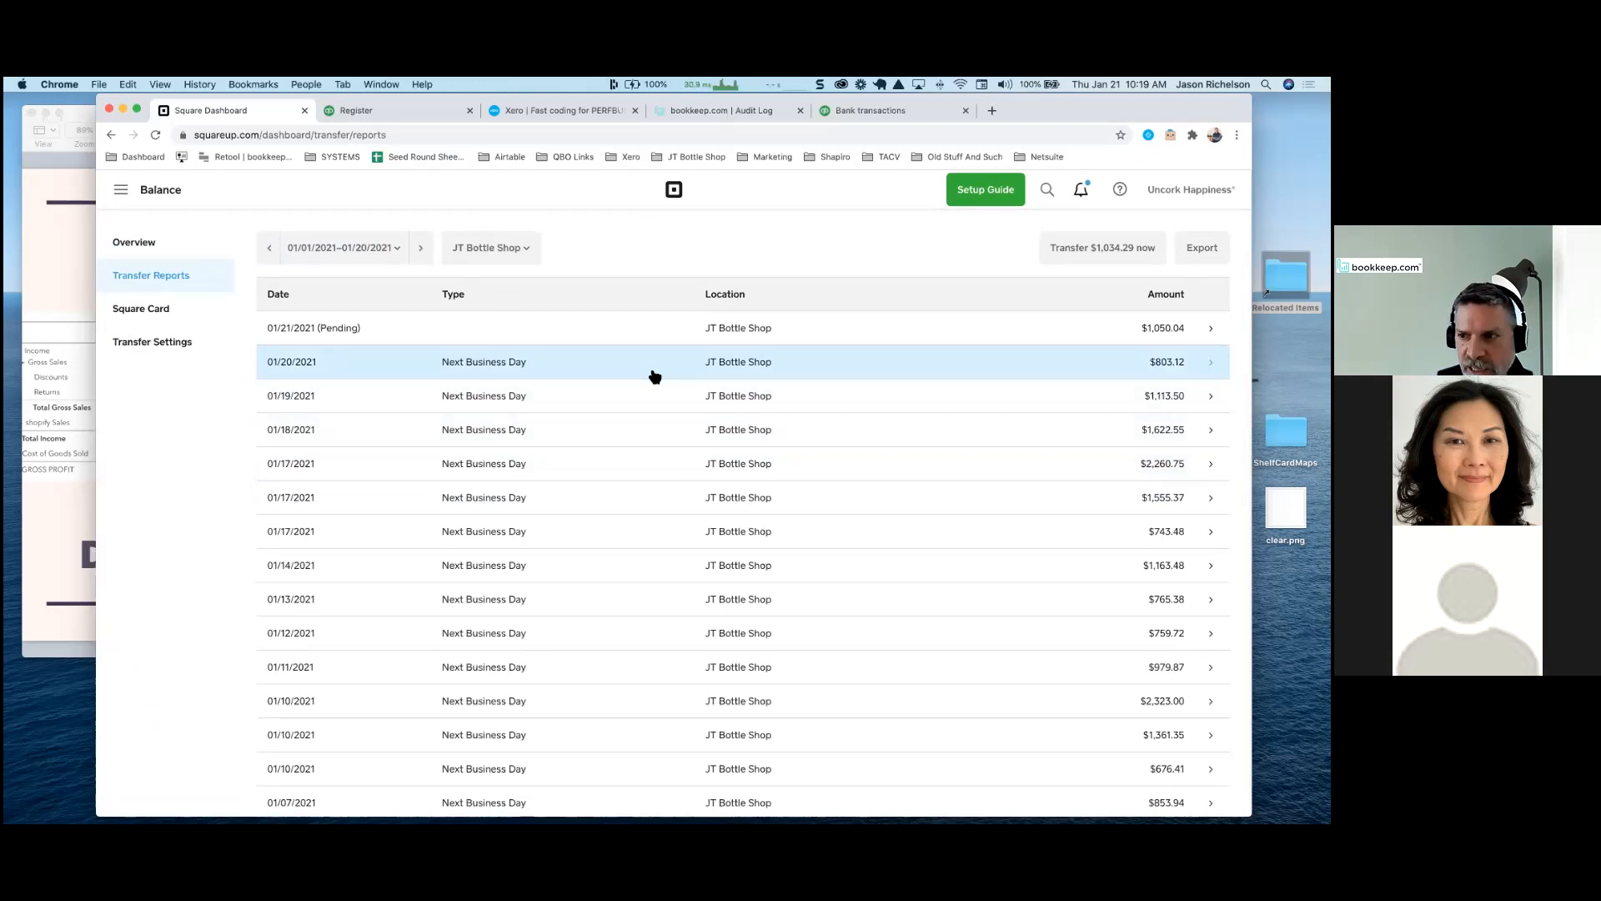
View the 01/20/2021 transfer's summary and card payments, and highlight its overall total collected amount
{"action": "left_click", "coordinate": [1062, 371]}
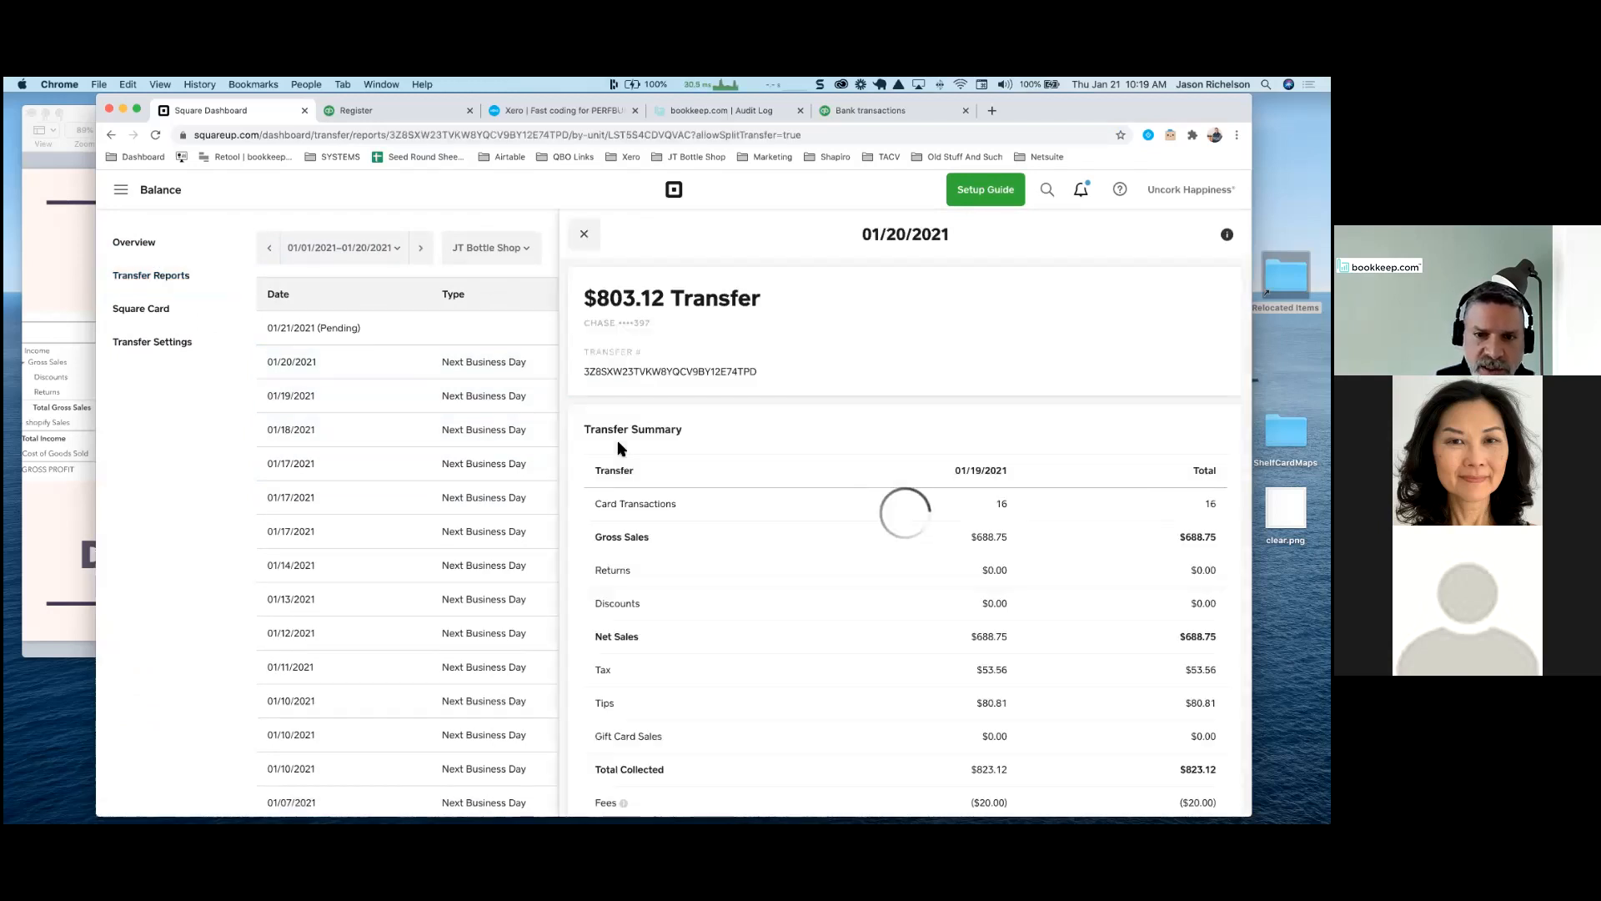
{"action": "scroll", "coordinate": [834, 488], "scroll_direction": "down", "scroll_amount": 7}
{"action": "scroll", "coordinate": [834, 492], "scroll_direction": "up", "scroll_amount": 4}
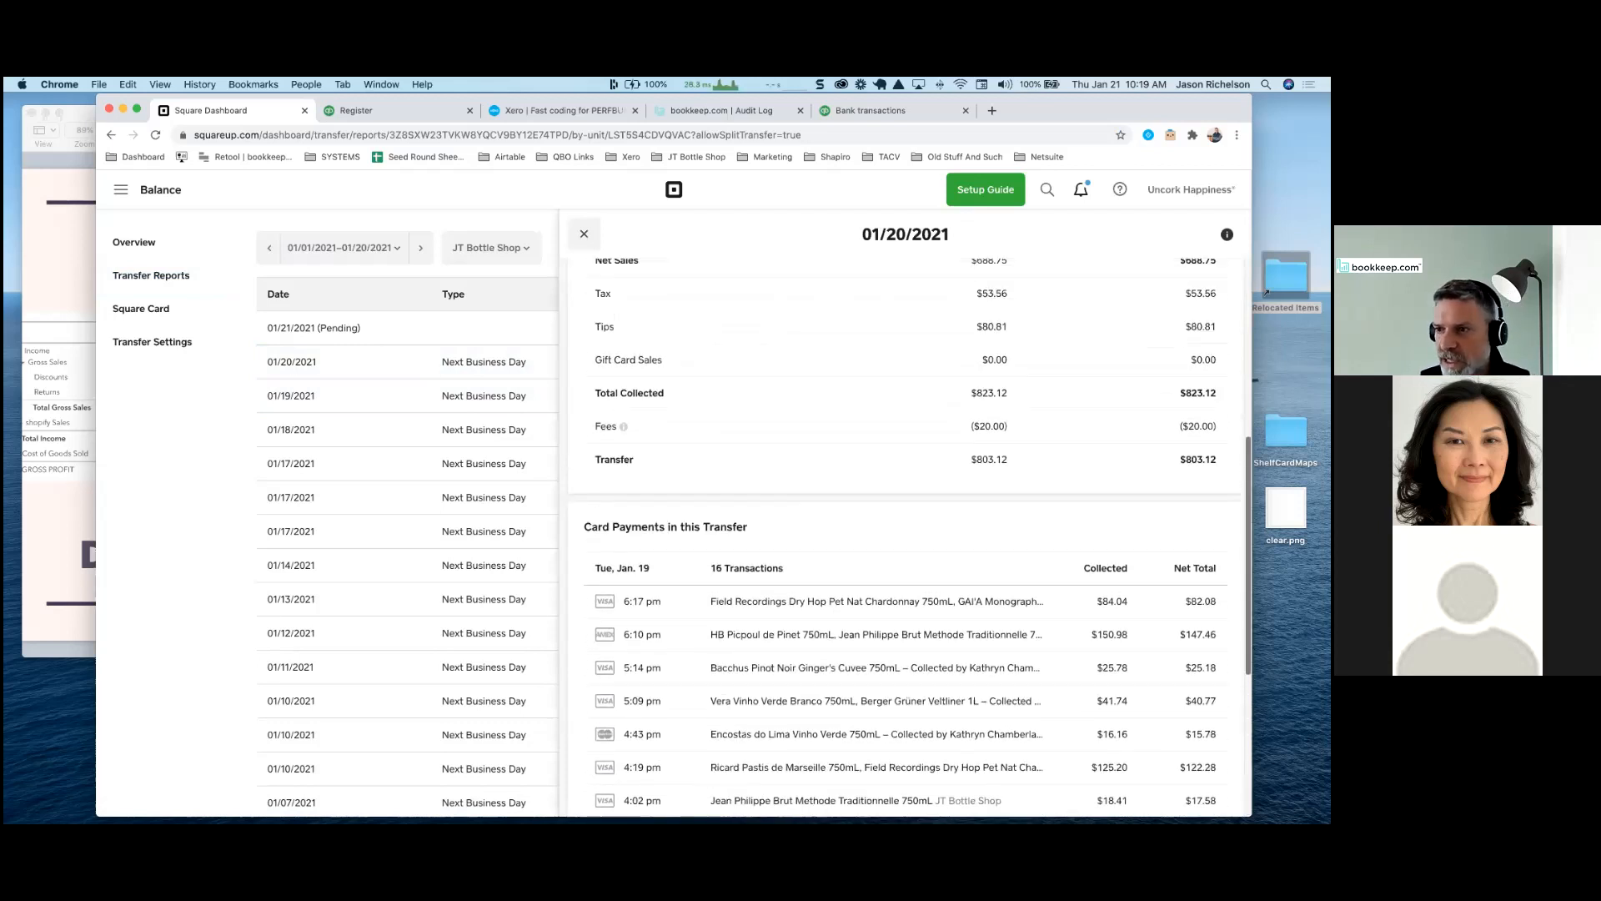
{"action": "scroll", "coordinate": [971, 498], "scroll_direction": "up", "scroll_amount": 10}
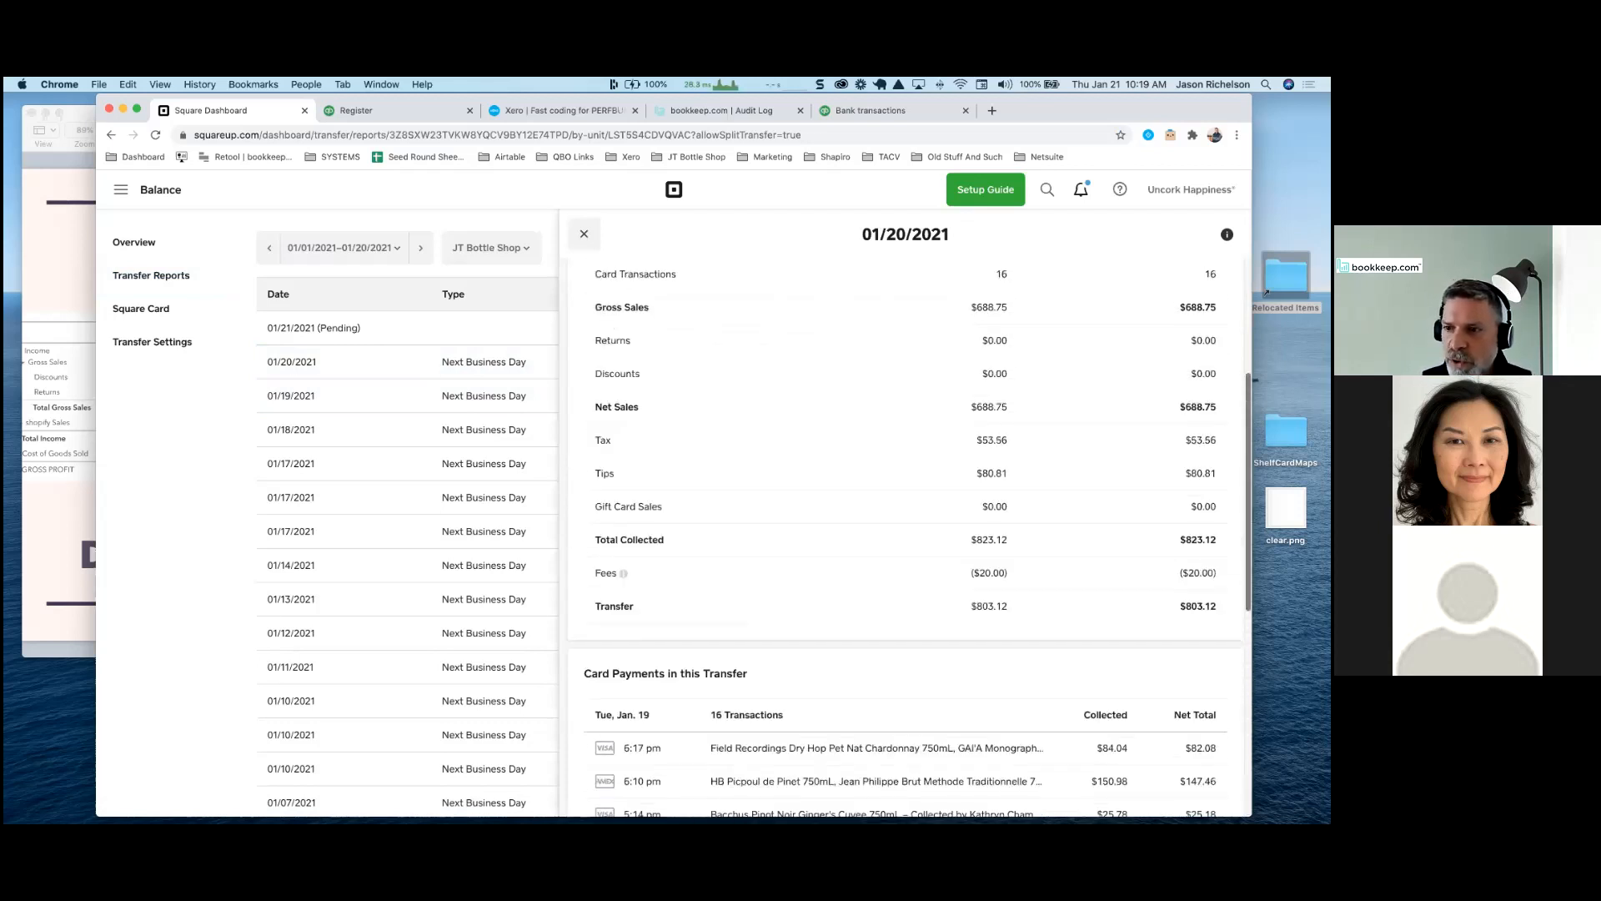
{"action": "scroll", "coordinate": [1089, 523], "scroll_direction": "down", "scroll_amount": 9}
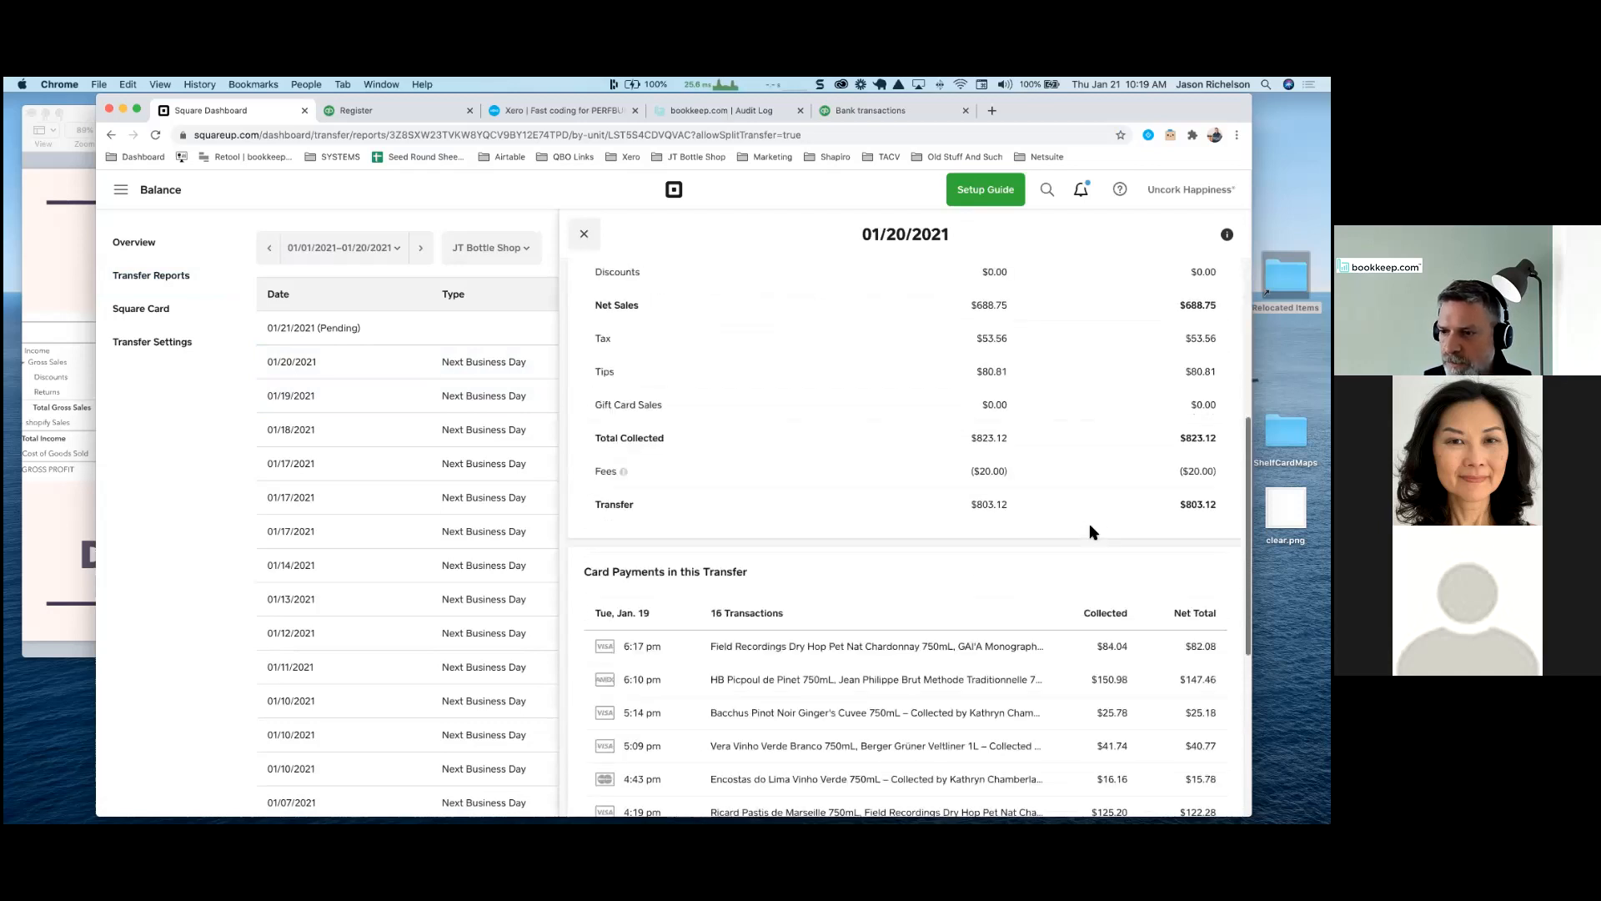
{"action": "double_click", "coordinate": [1201, 426]}
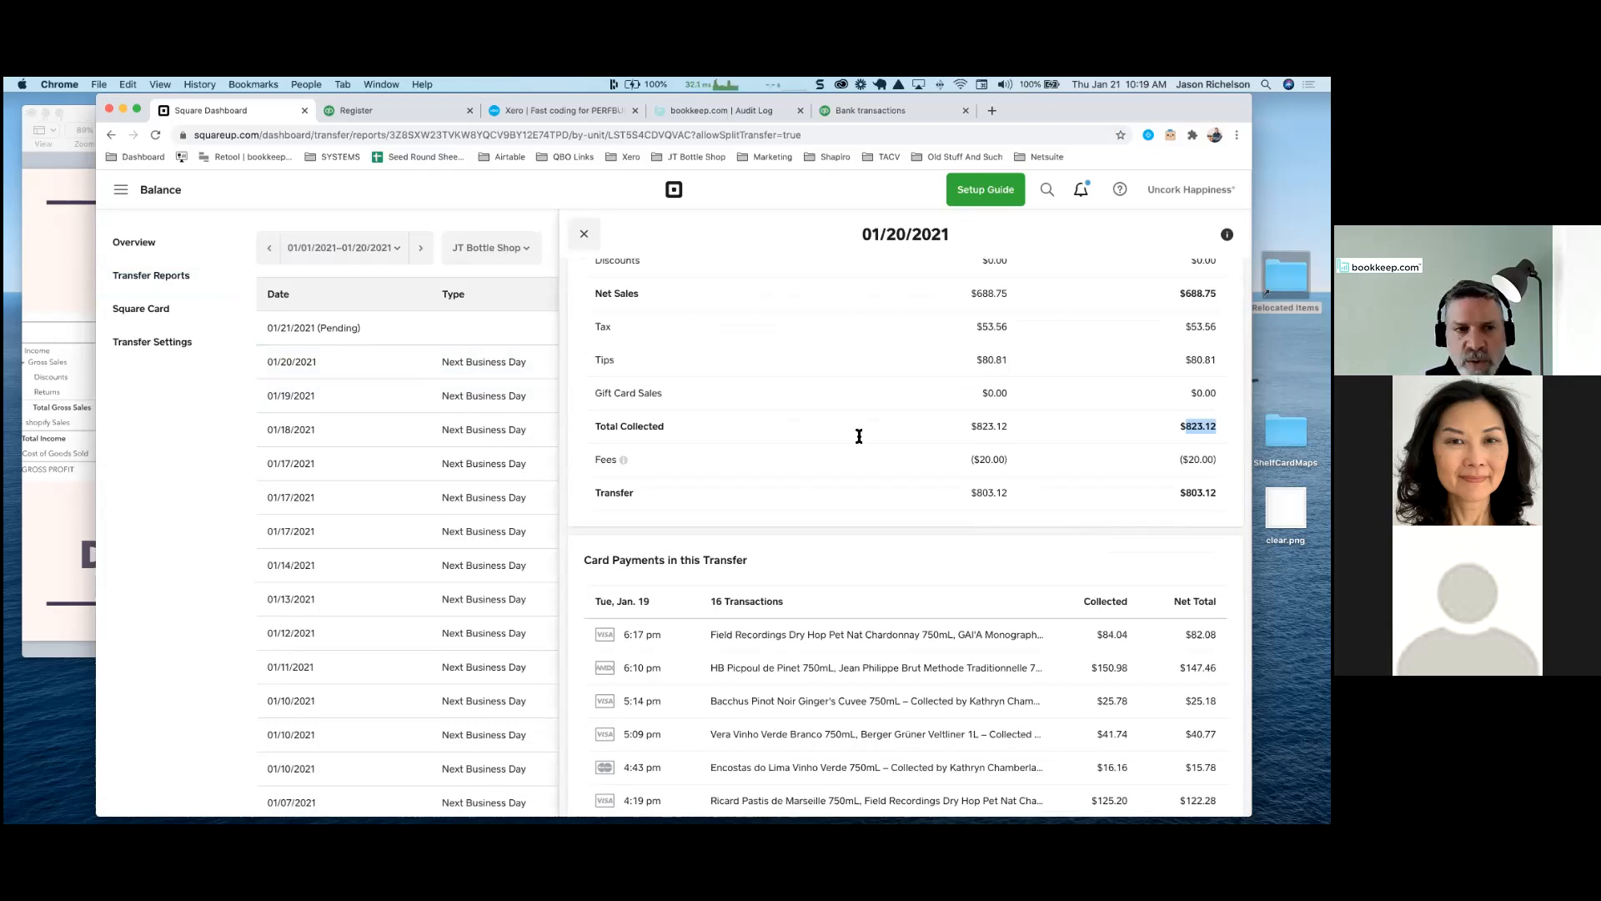
Open the Sales Summary report and review JT Bottle Shop's sales, payments and fees for 01/01/2021–01/20/2021
{"action": "left_click", "coordinate": [121, 191]}
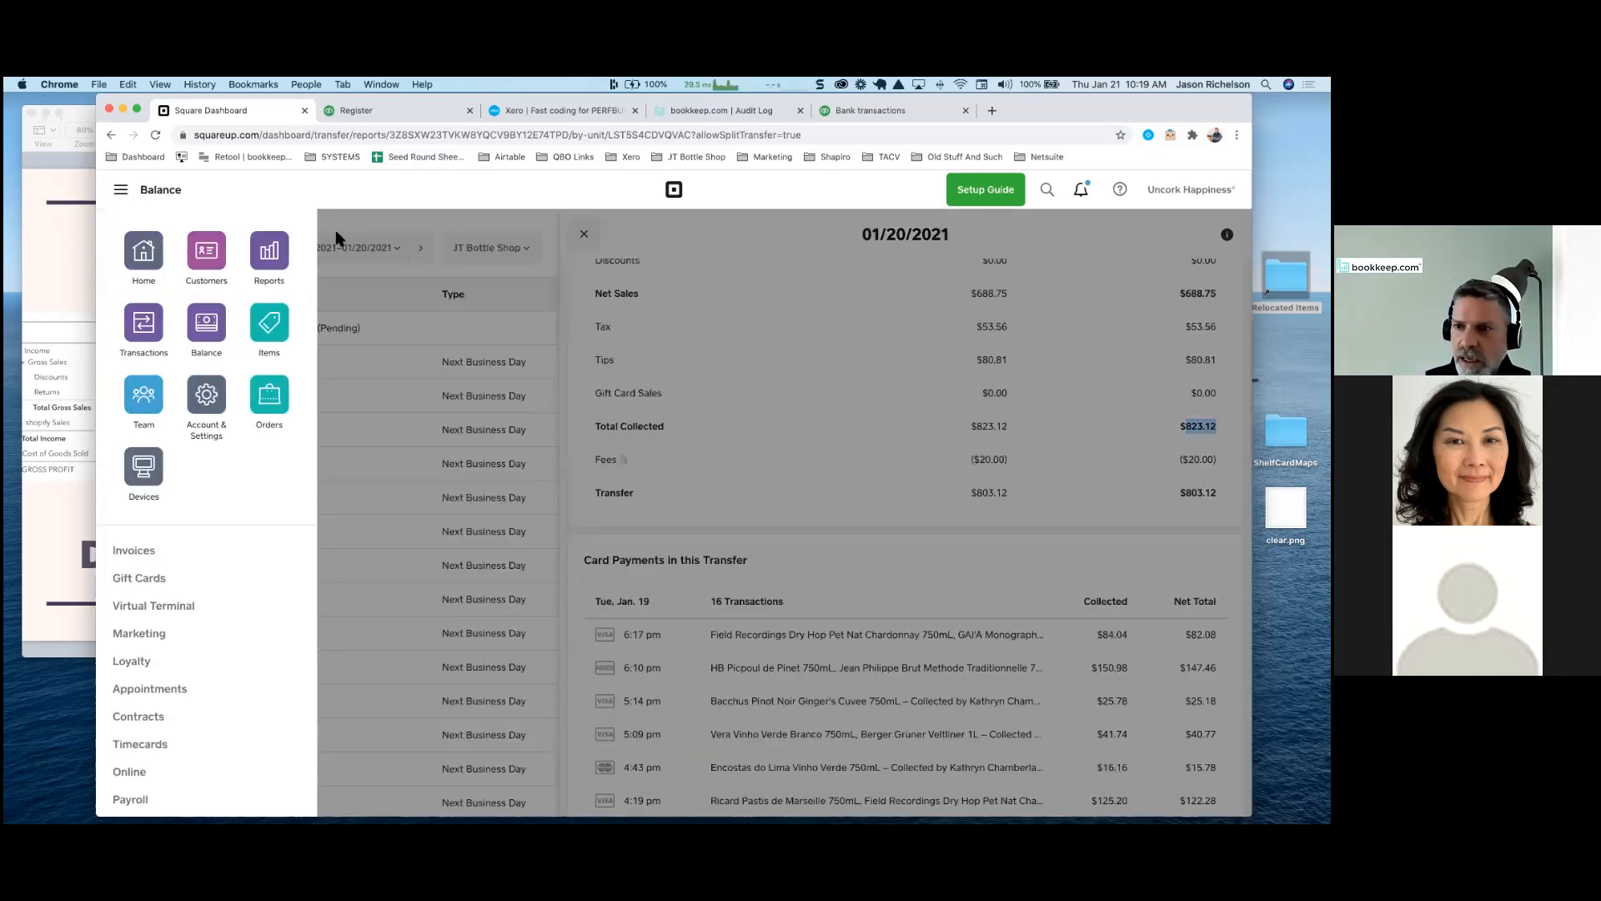
{"action": "left_click", "coordinate": [269, 250]}
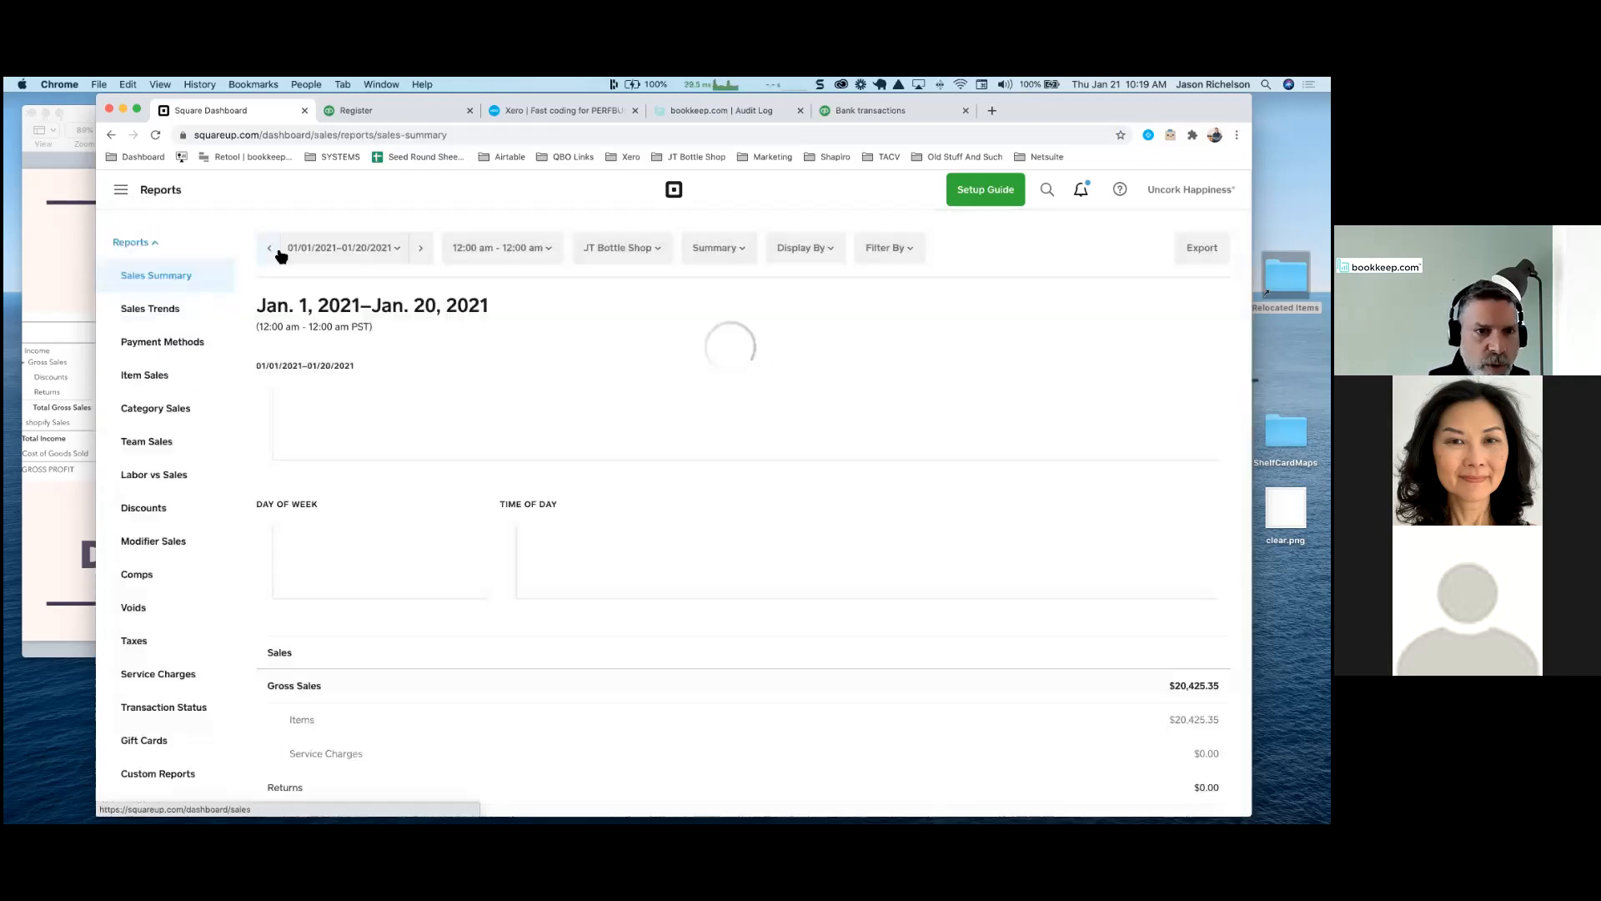
{"action": "scroll", "coordinate": [547, 347], "scroll_direction": "down", "scroll_amount": 15}
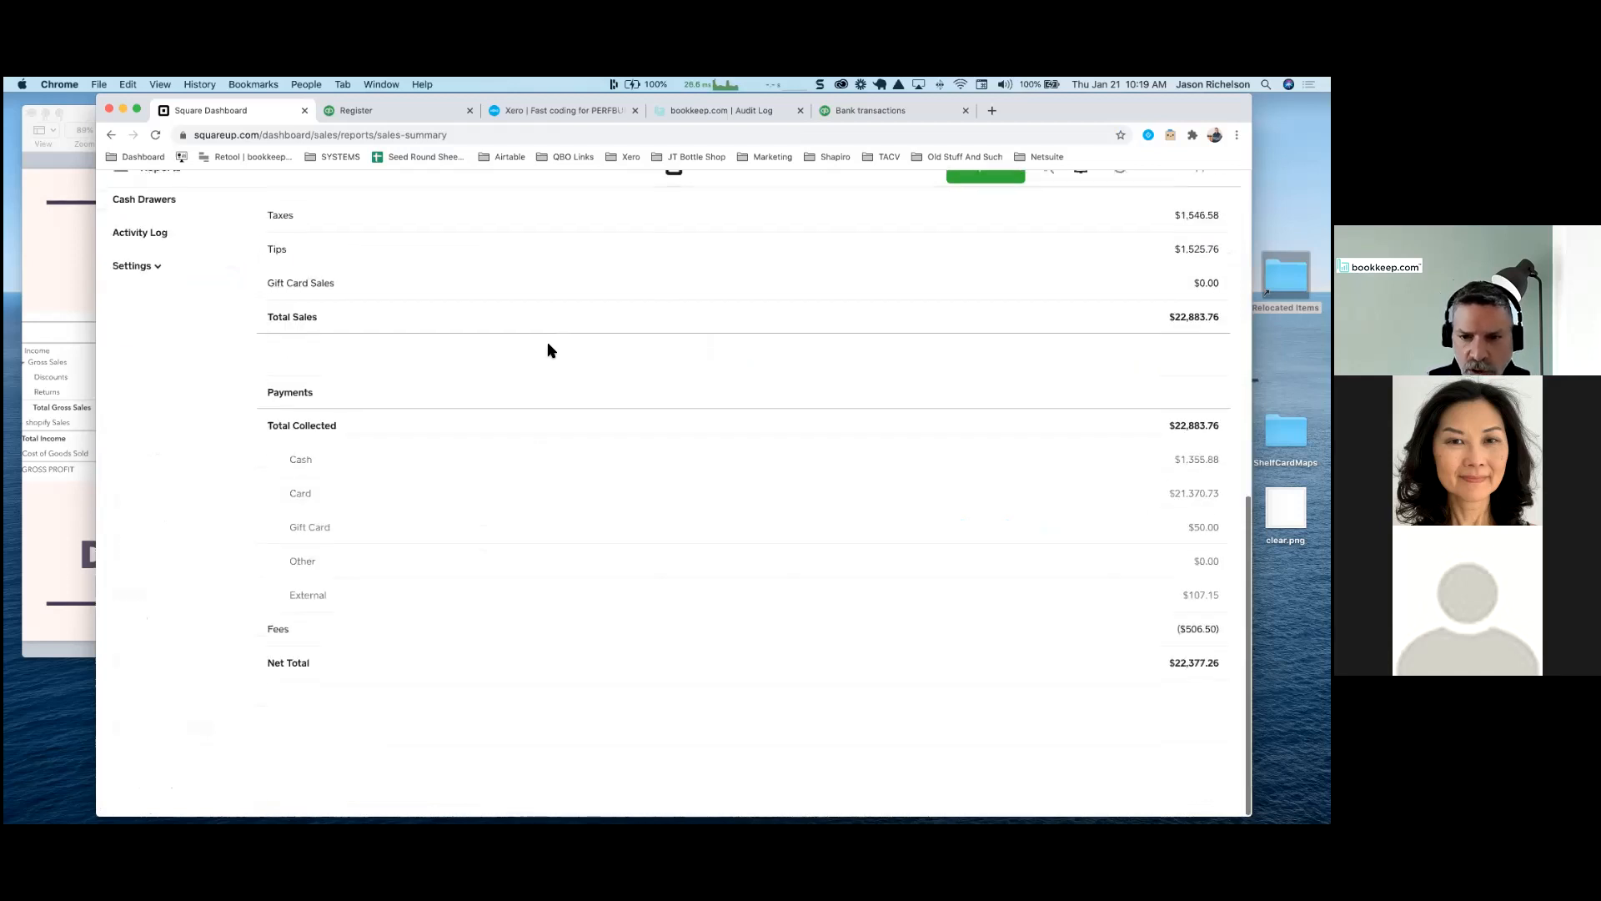
{"action": "scroll", "coordinate": [999, 458], "scroll_direction": "up", "scroll_amount": 15}
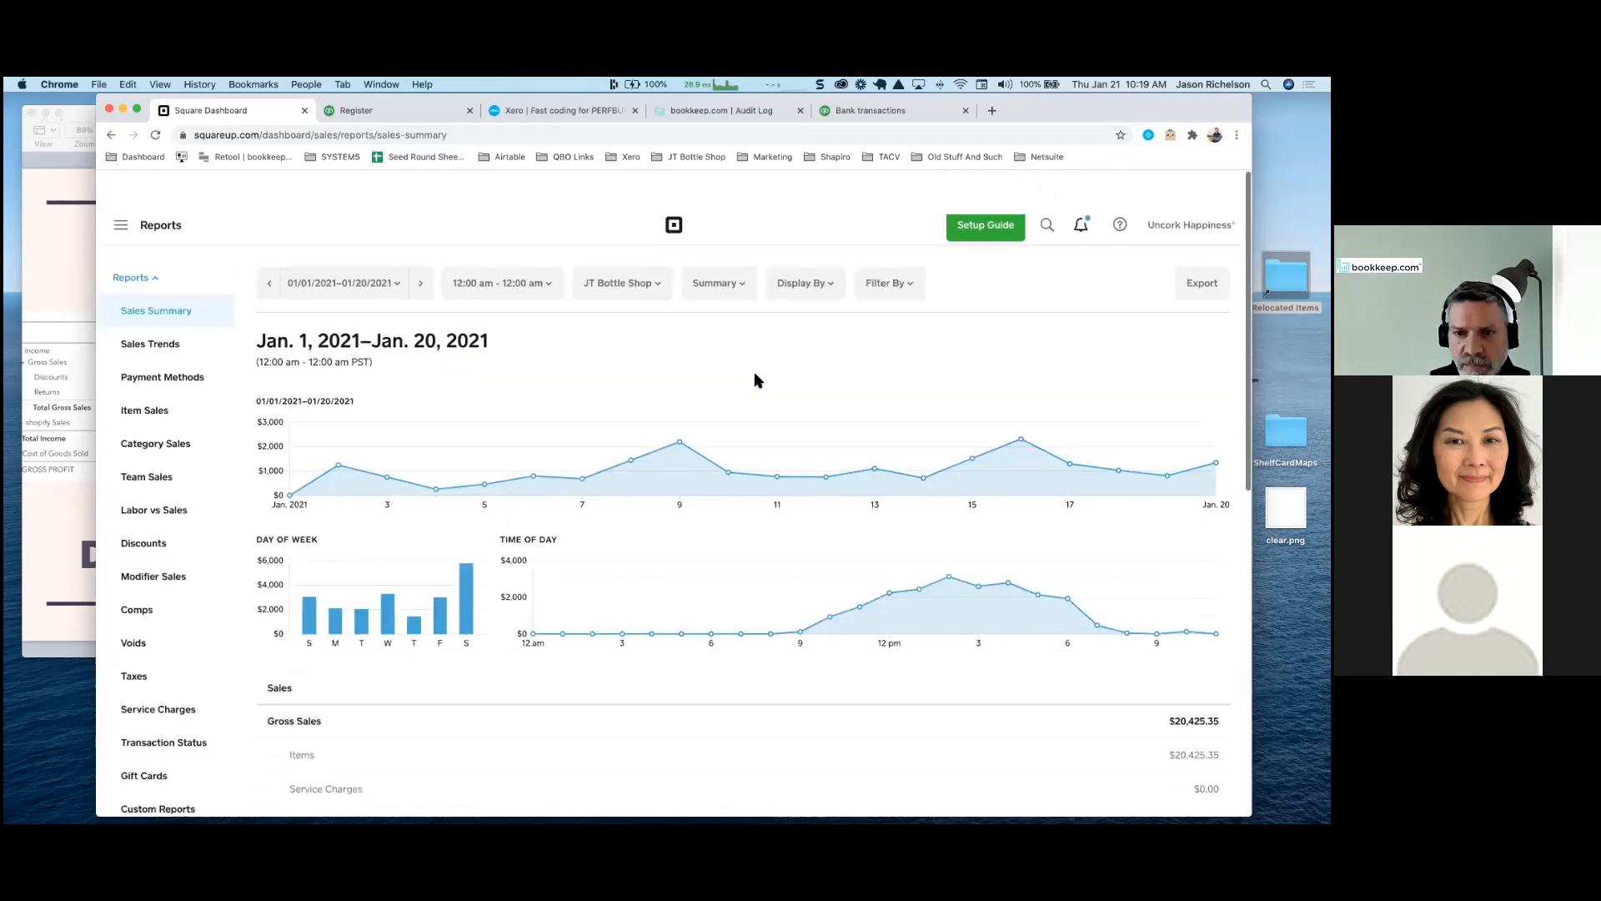
Limit the Sales Summary to 01/20/2021 and review that day's sales and payment breakdown
{"action": "left_click", "coordinate": [336, 250]}
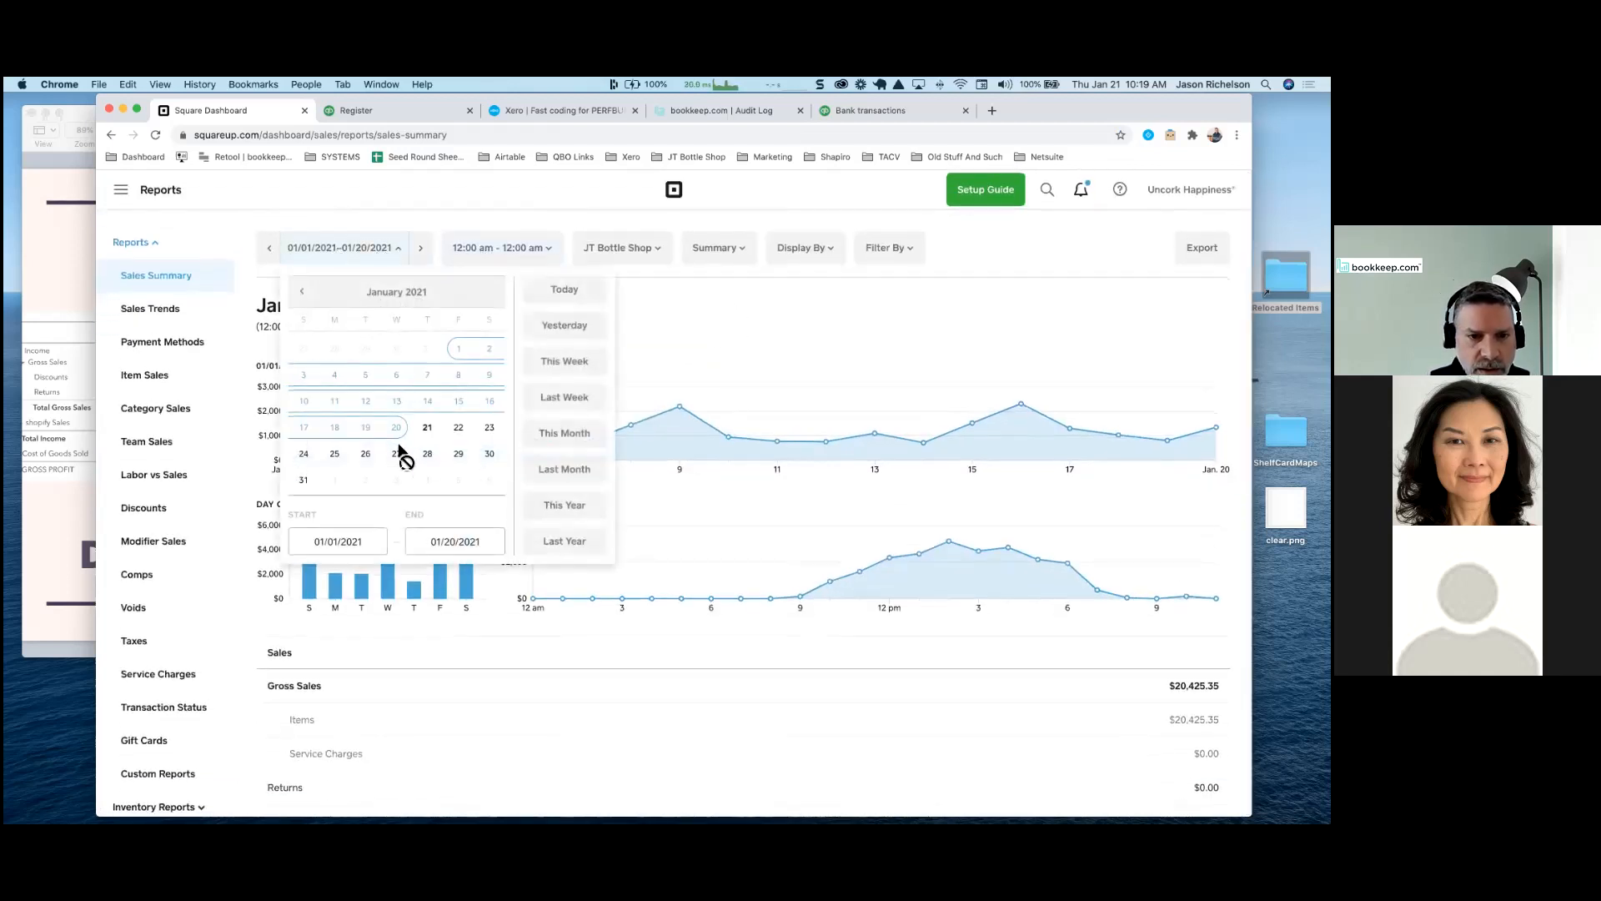
{"action": "left_click", "coordinate": [397, 428]}
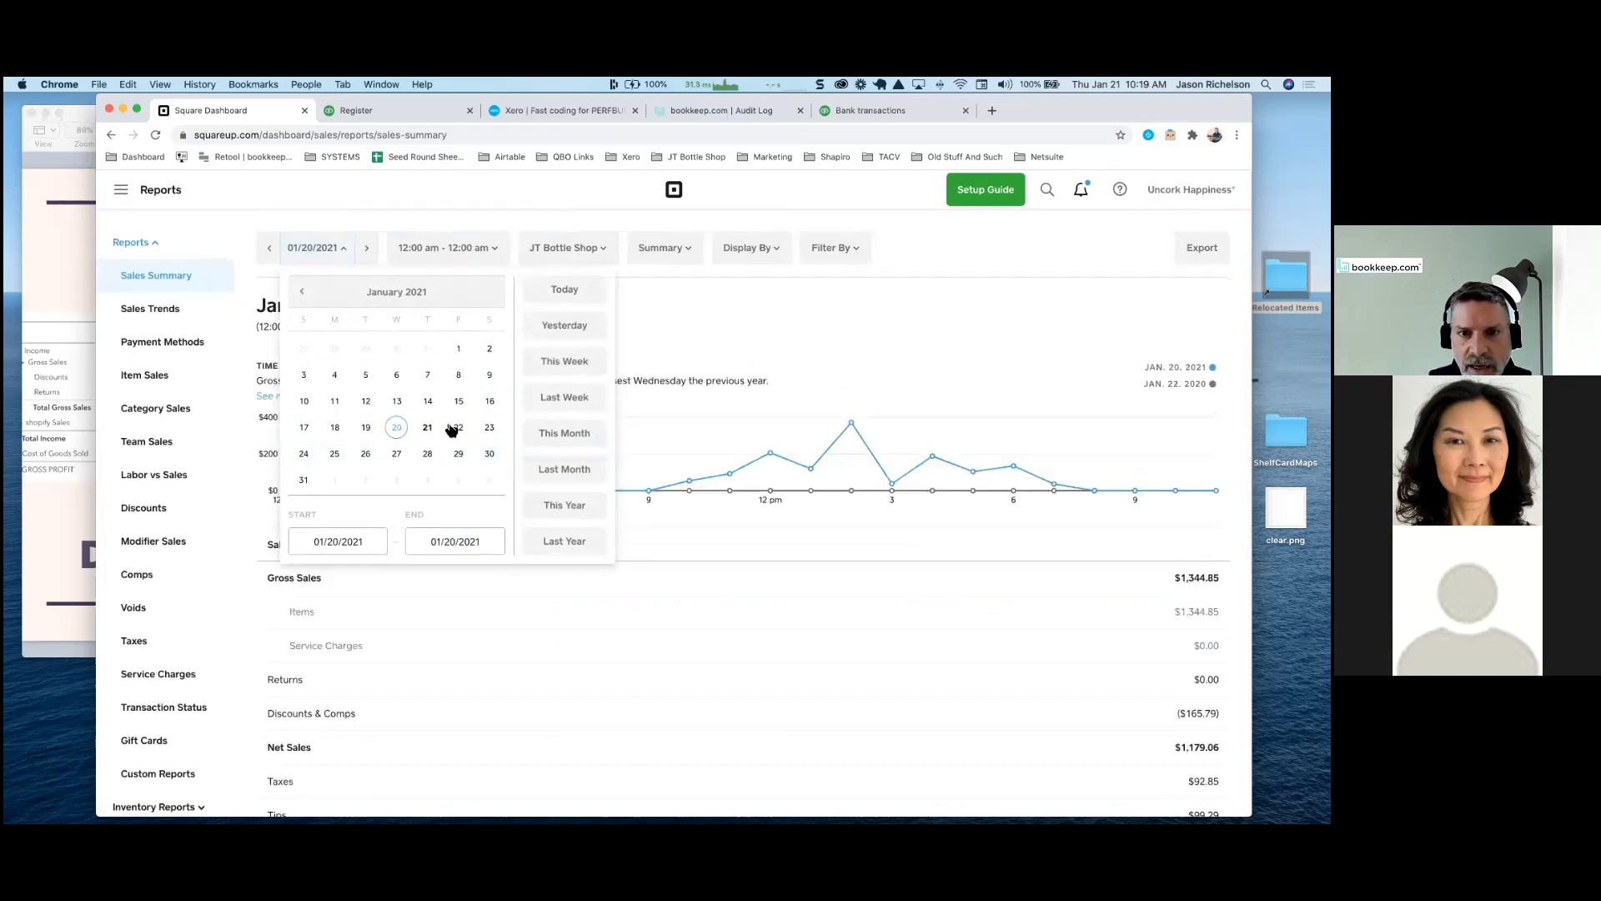
{"action": "left_click", "coordinate": [744, 337]}
{"action": "scroll", "coordinate": [744, 336], "scroll_direction": "down", "scroll_amount": 15}
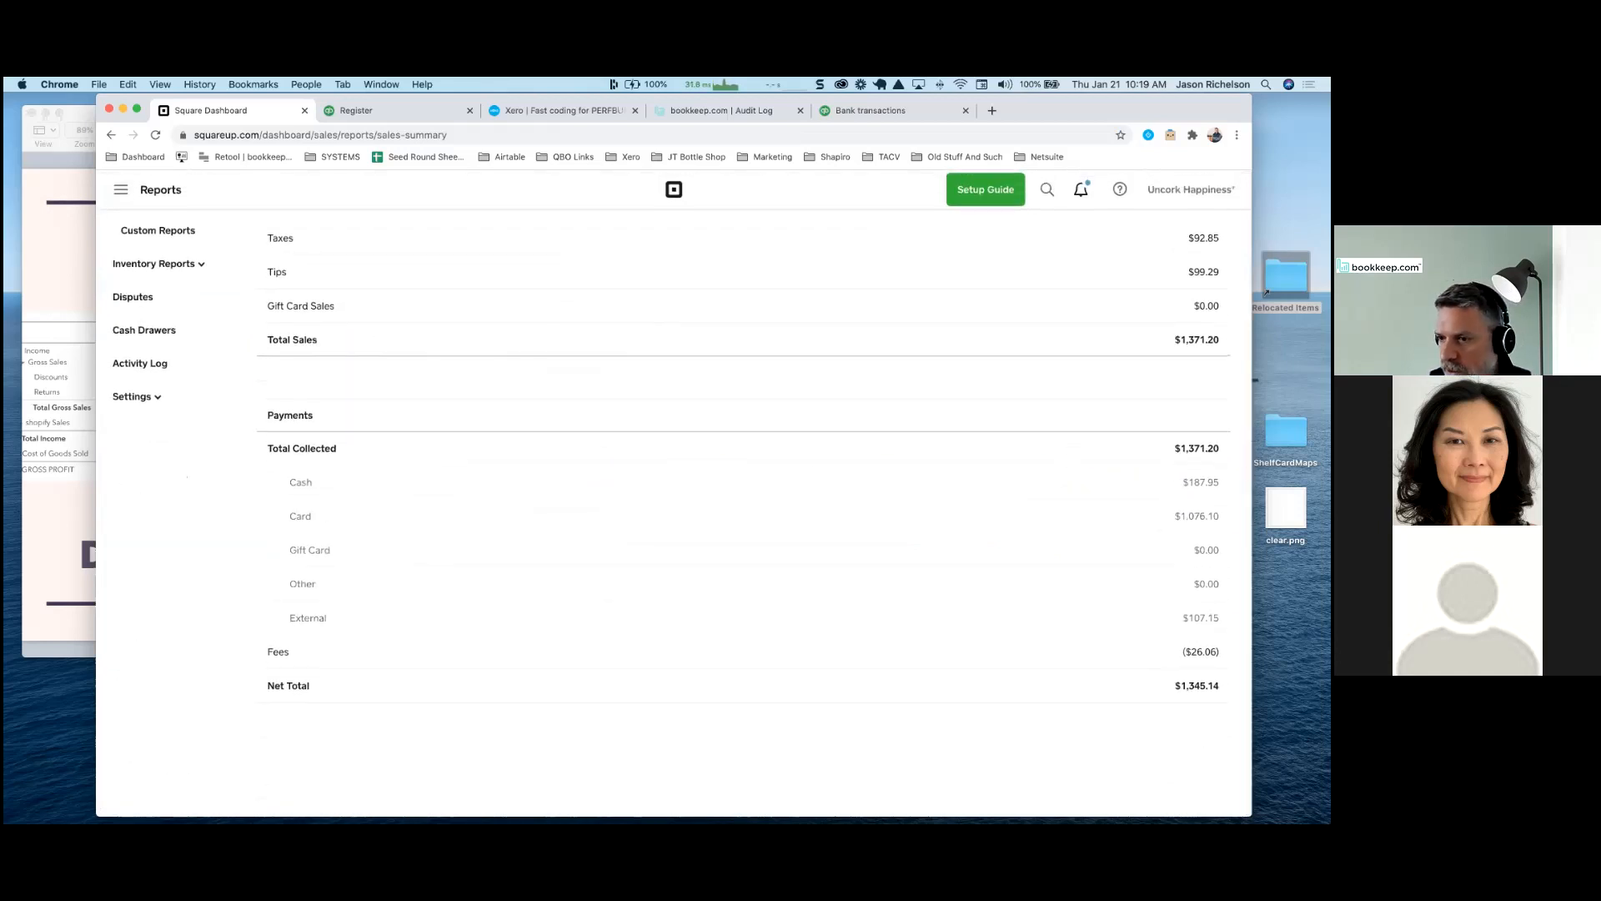
{"action": "scroll", "coordinate": [890, 504], "scroll_direction": "up", "scroll_amount": 15}
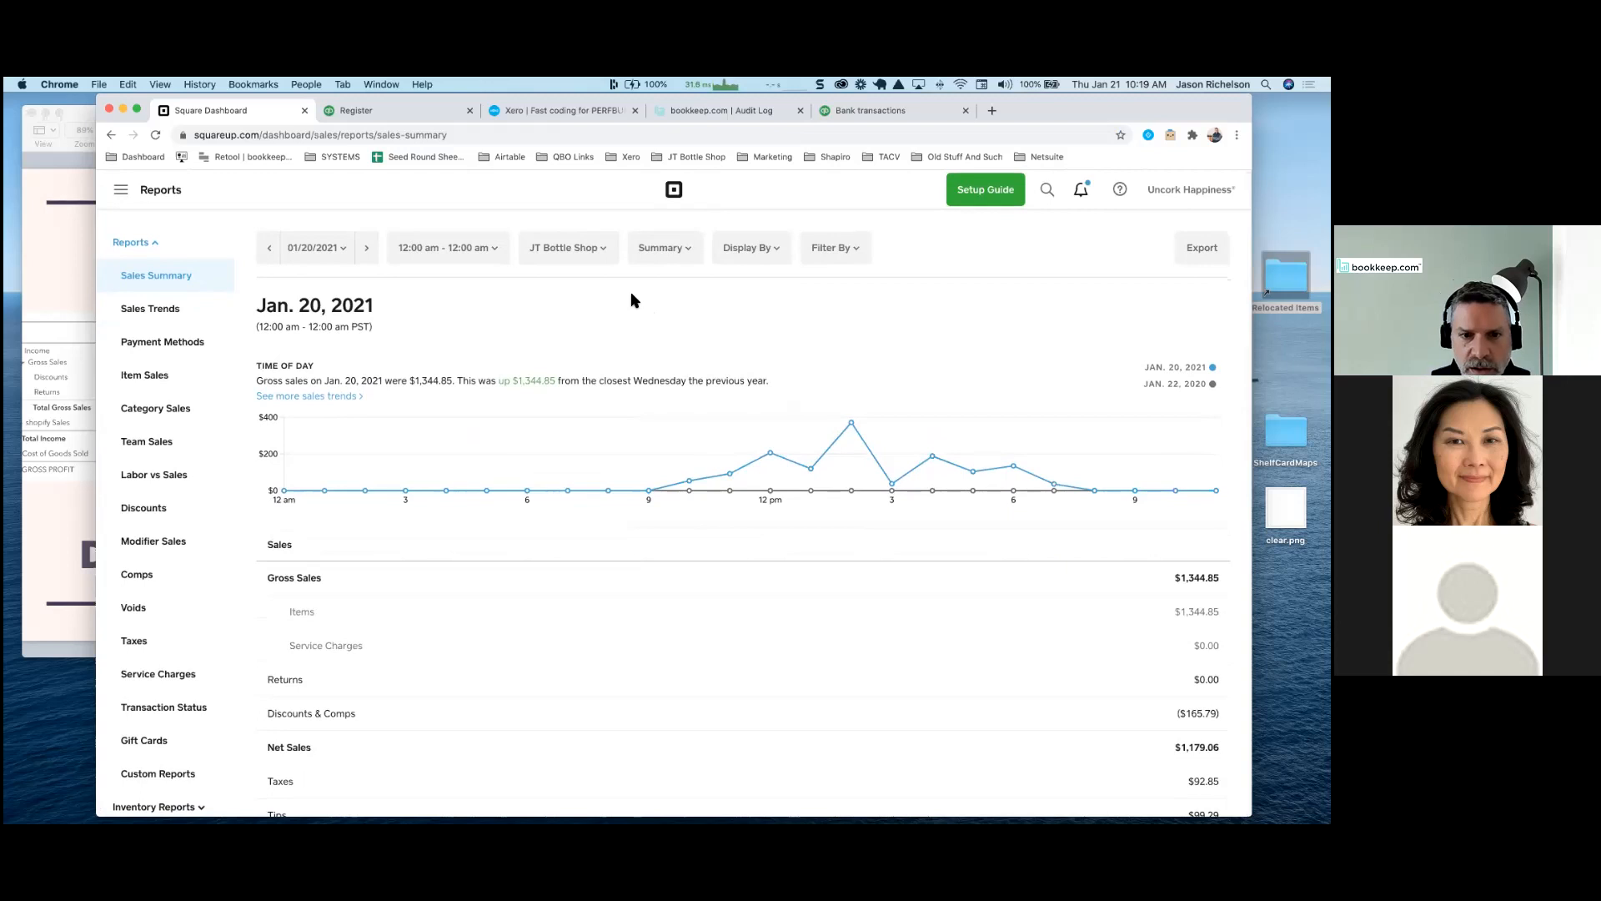
Show the Sales Summary for the previous day, 01/19/2021, and highlight the card payments amount
{"action": "left_click", "coordinate": [268, 250]}
{"action": "scroll", "coordinate": [469, 375], "scroll_direction": "down", "scroll_amount": 15}
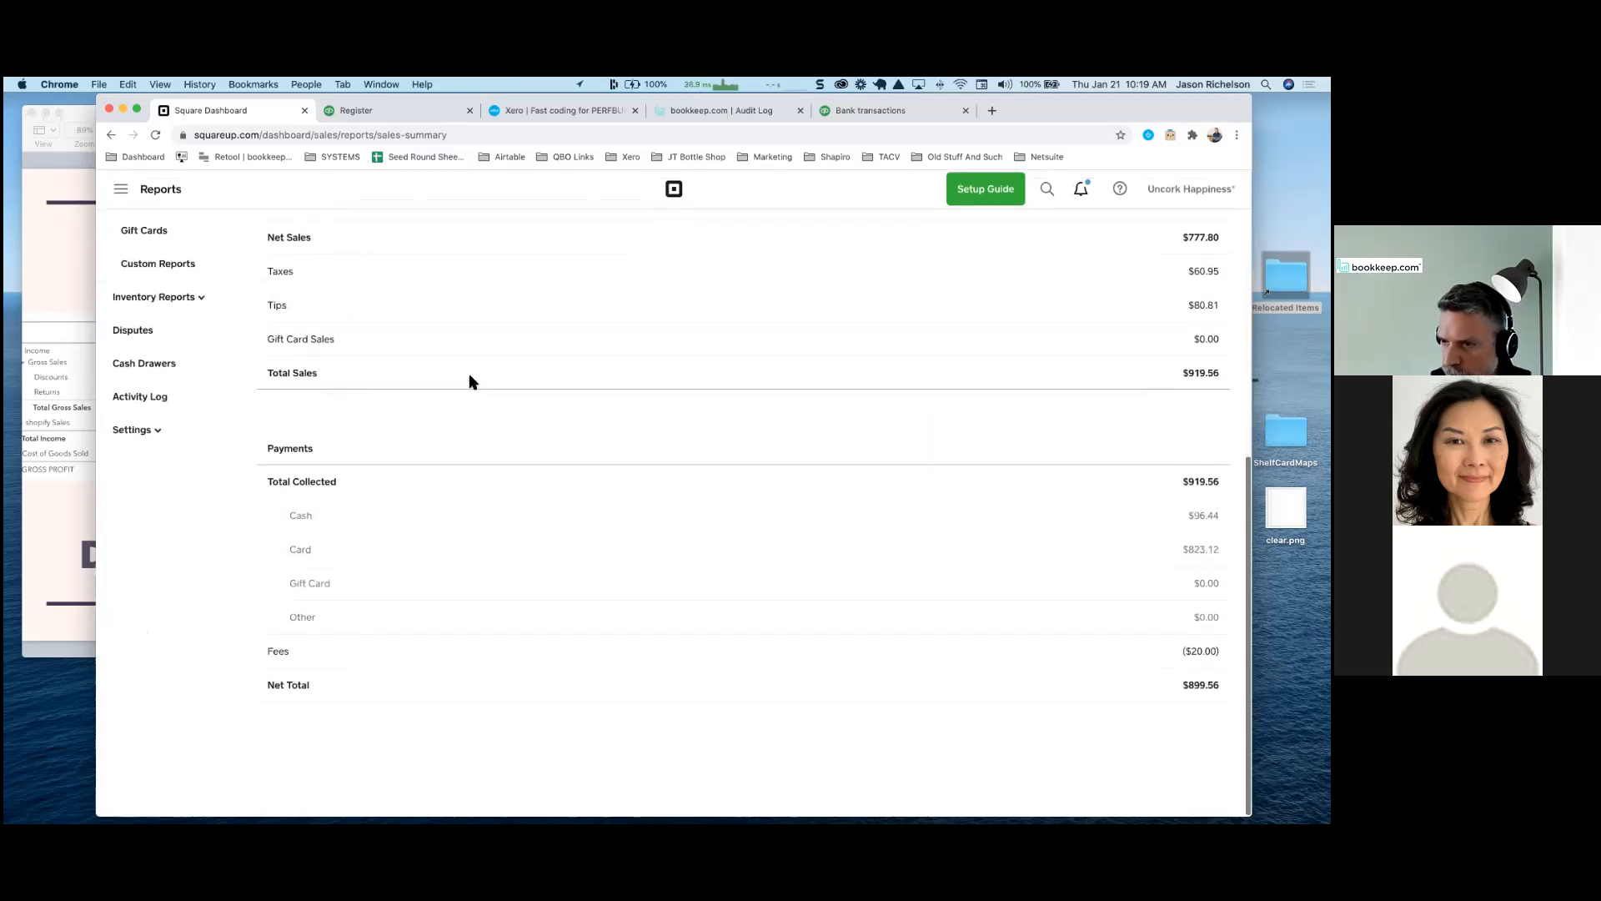
{"action": "double_click", "coordinate": [1203, 550]}
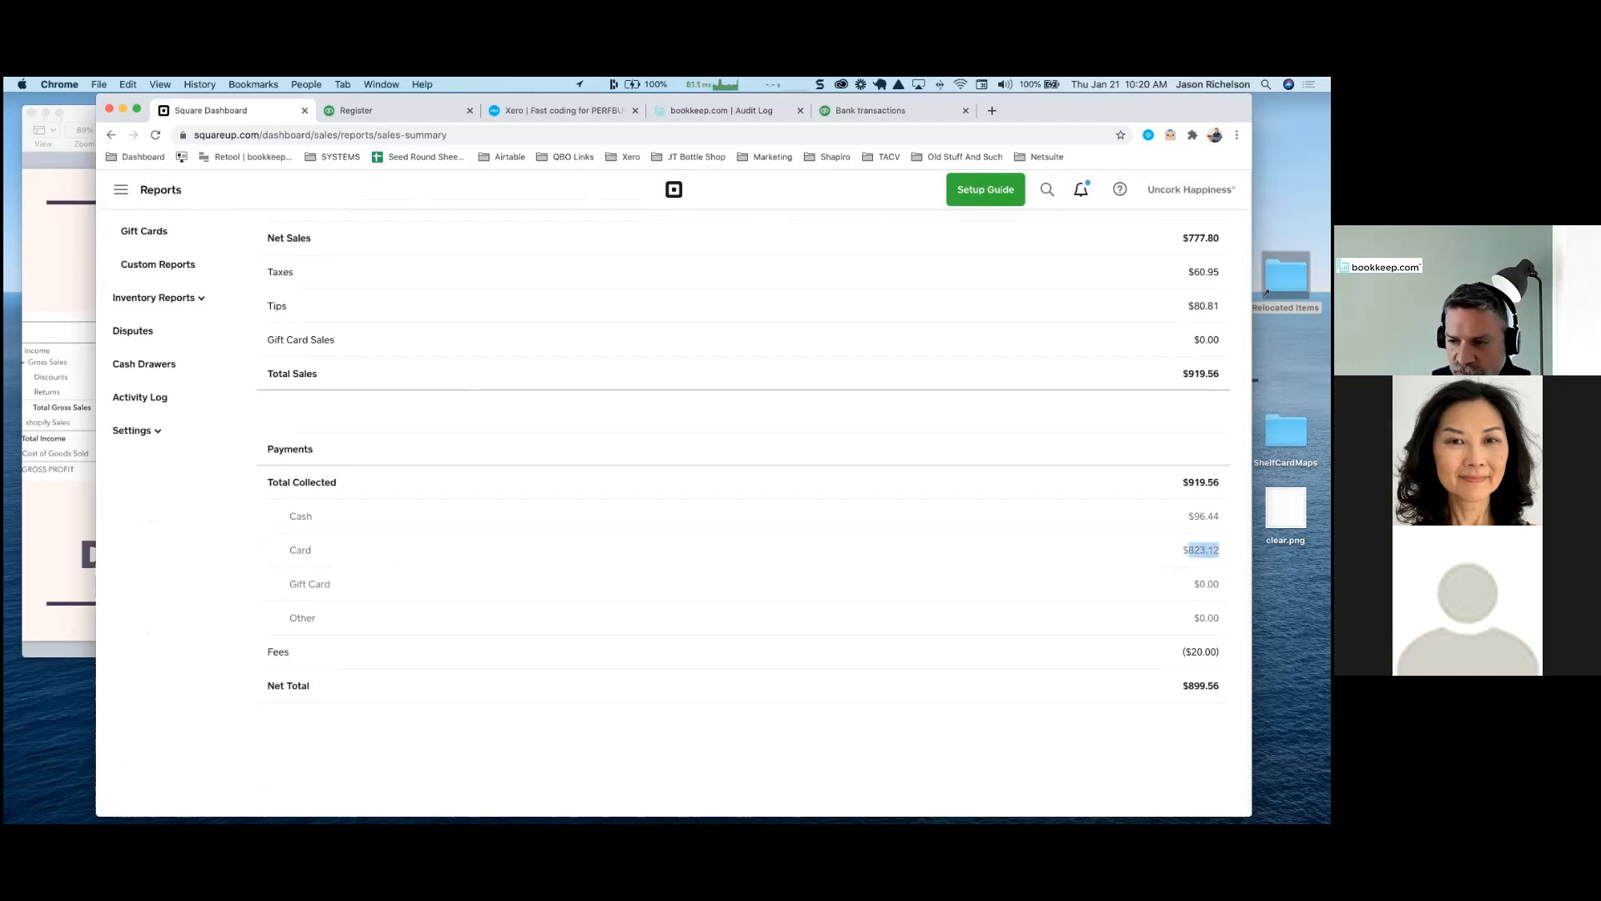
Return to the transfer reports and review the 01/20/2021 transfer's sales date, total collected, fees and transfer amount
{"action": "left_click", "coordinate": [119, 193]}
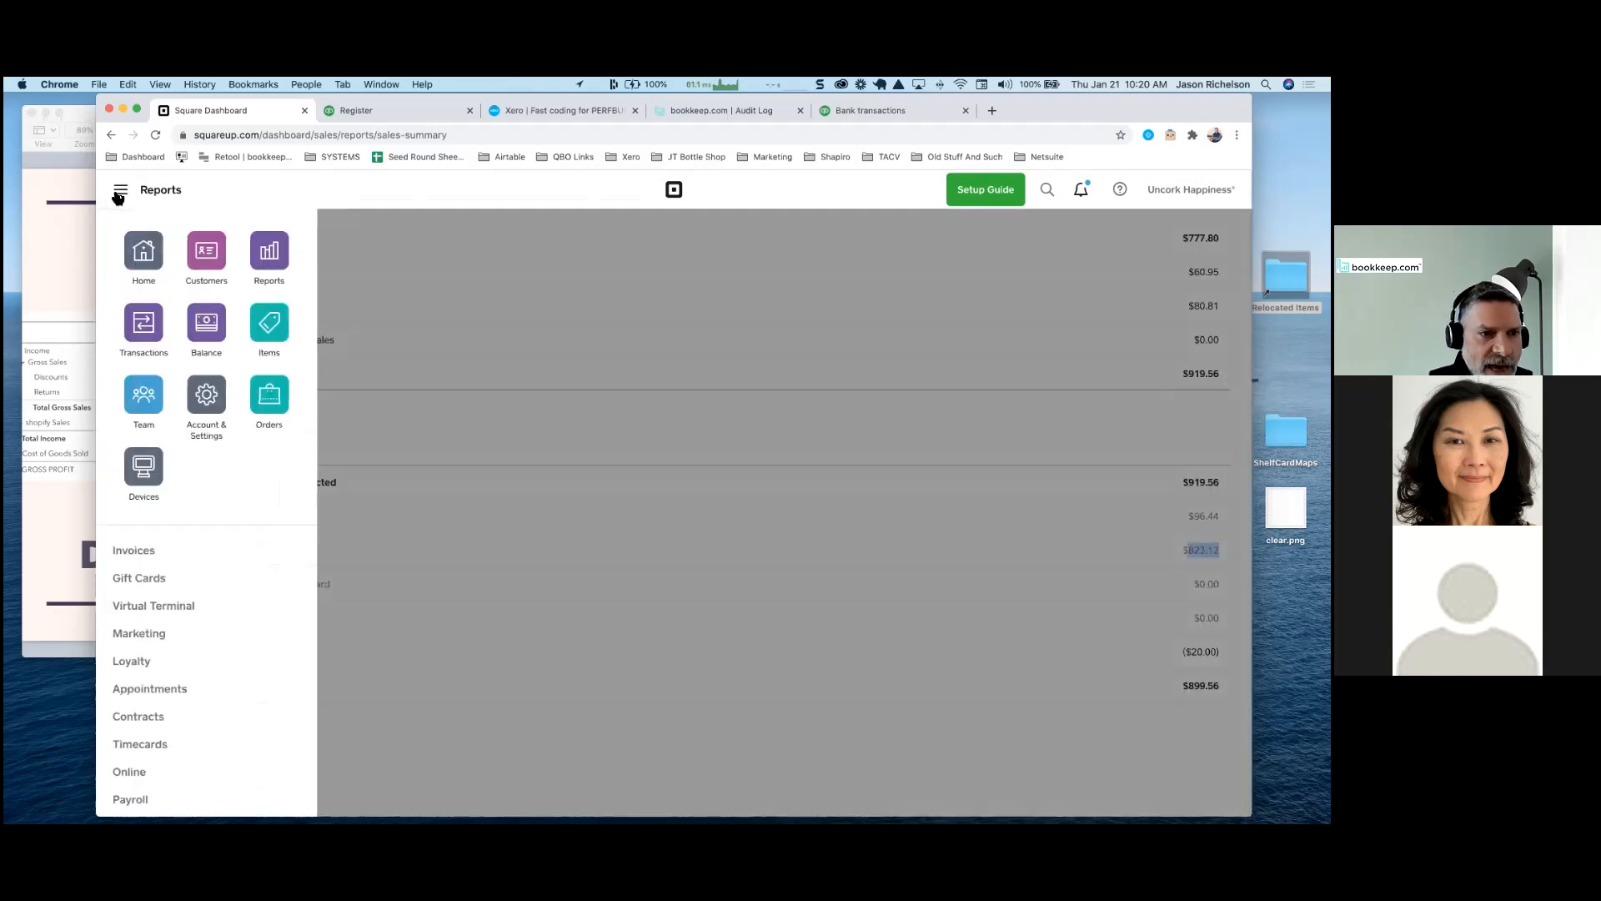
{"action": "left_click", "coordinate": [200, 326]}
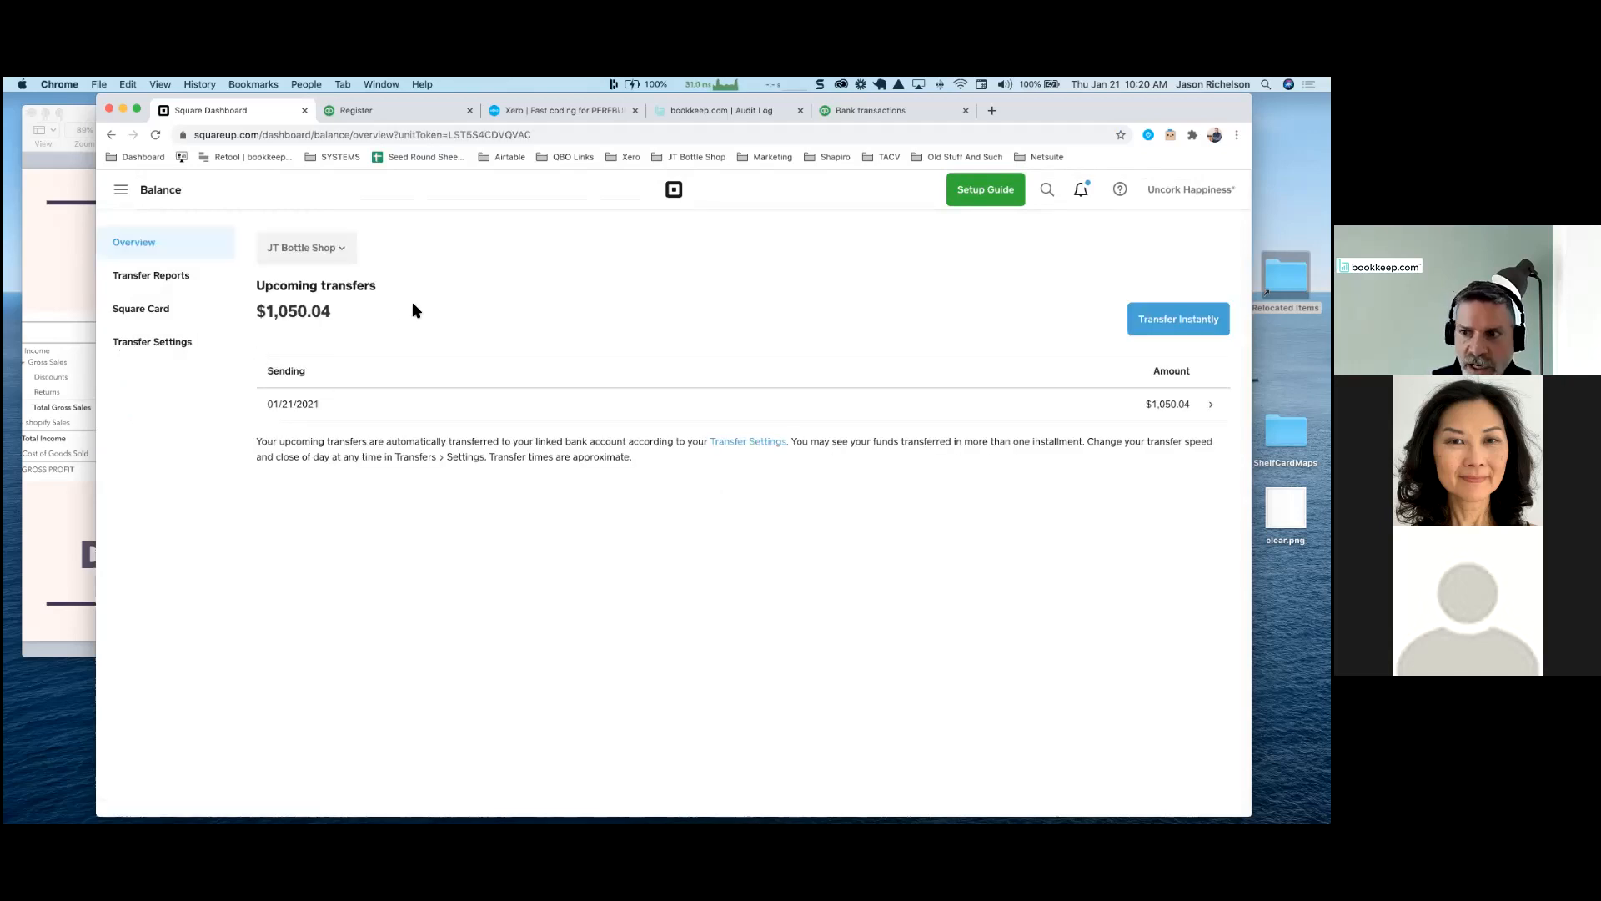
{"action": "left_click", "coordinate": [171, 277]}
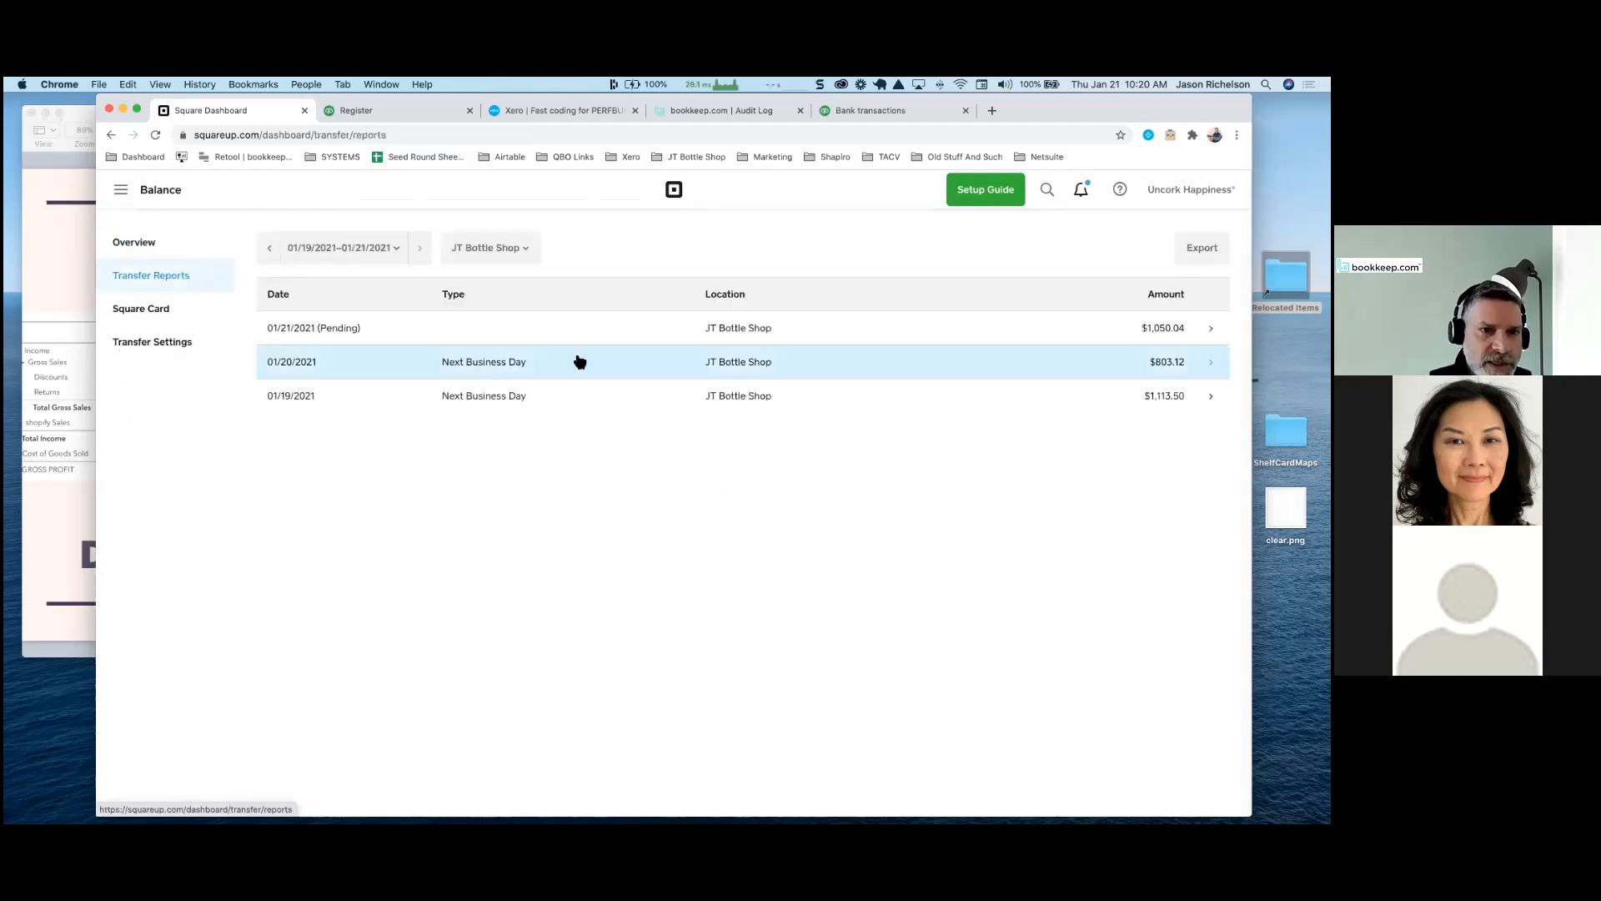
{"action": "left_click", "coordinate": [534, 360]}
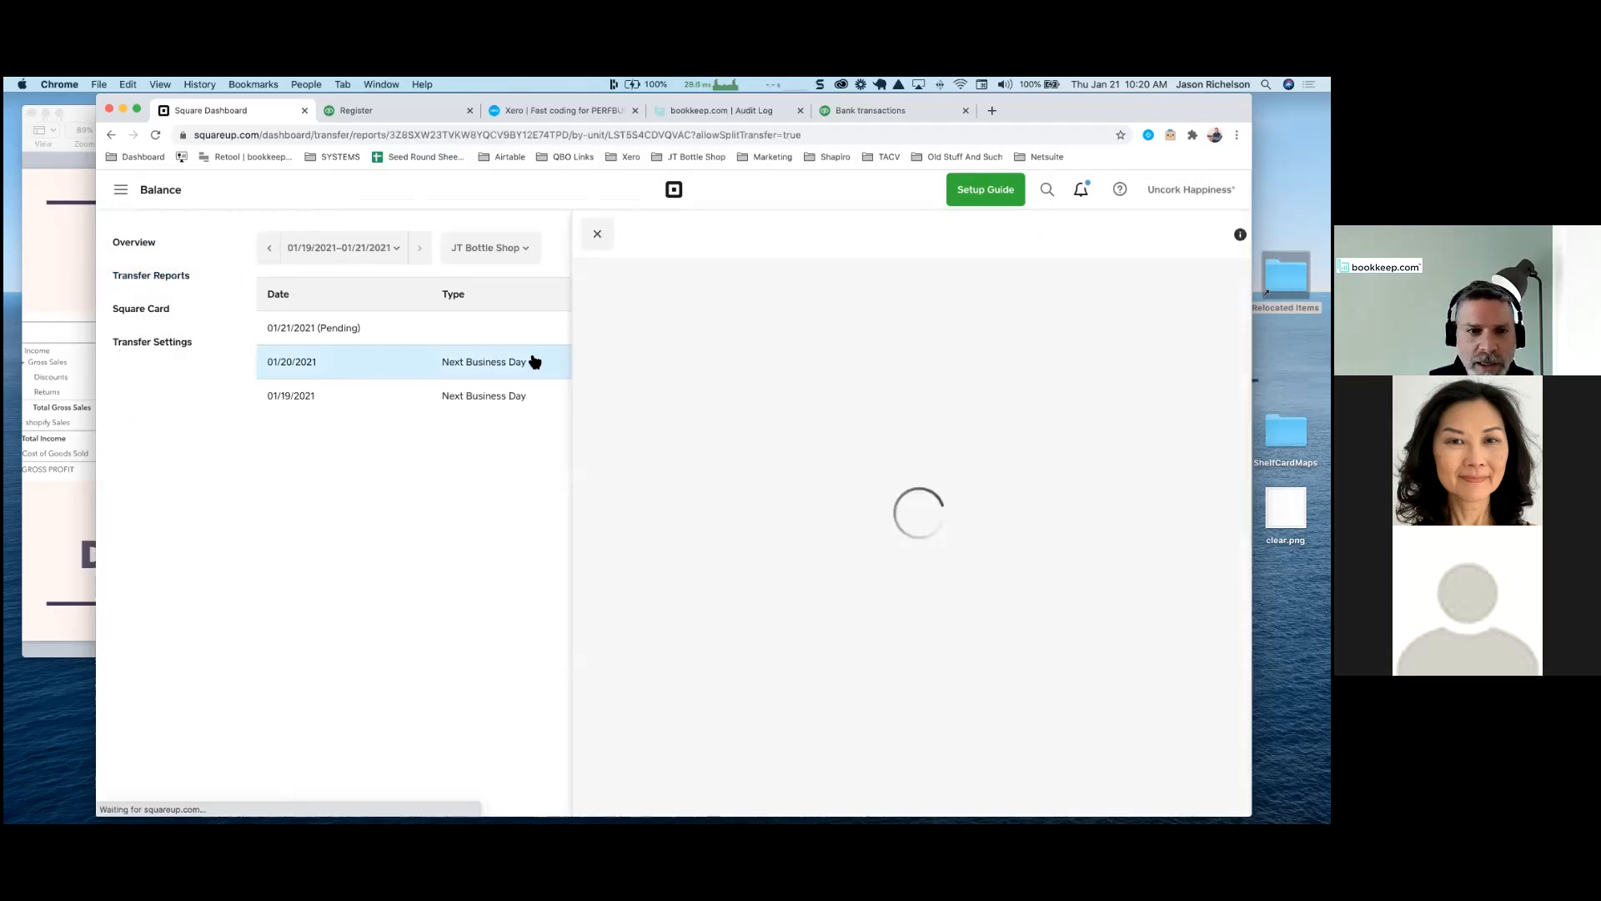
{"action": "scroll", "coordinate": [984, 369], "scroll_direction": "down", "scroll_amount": 3}
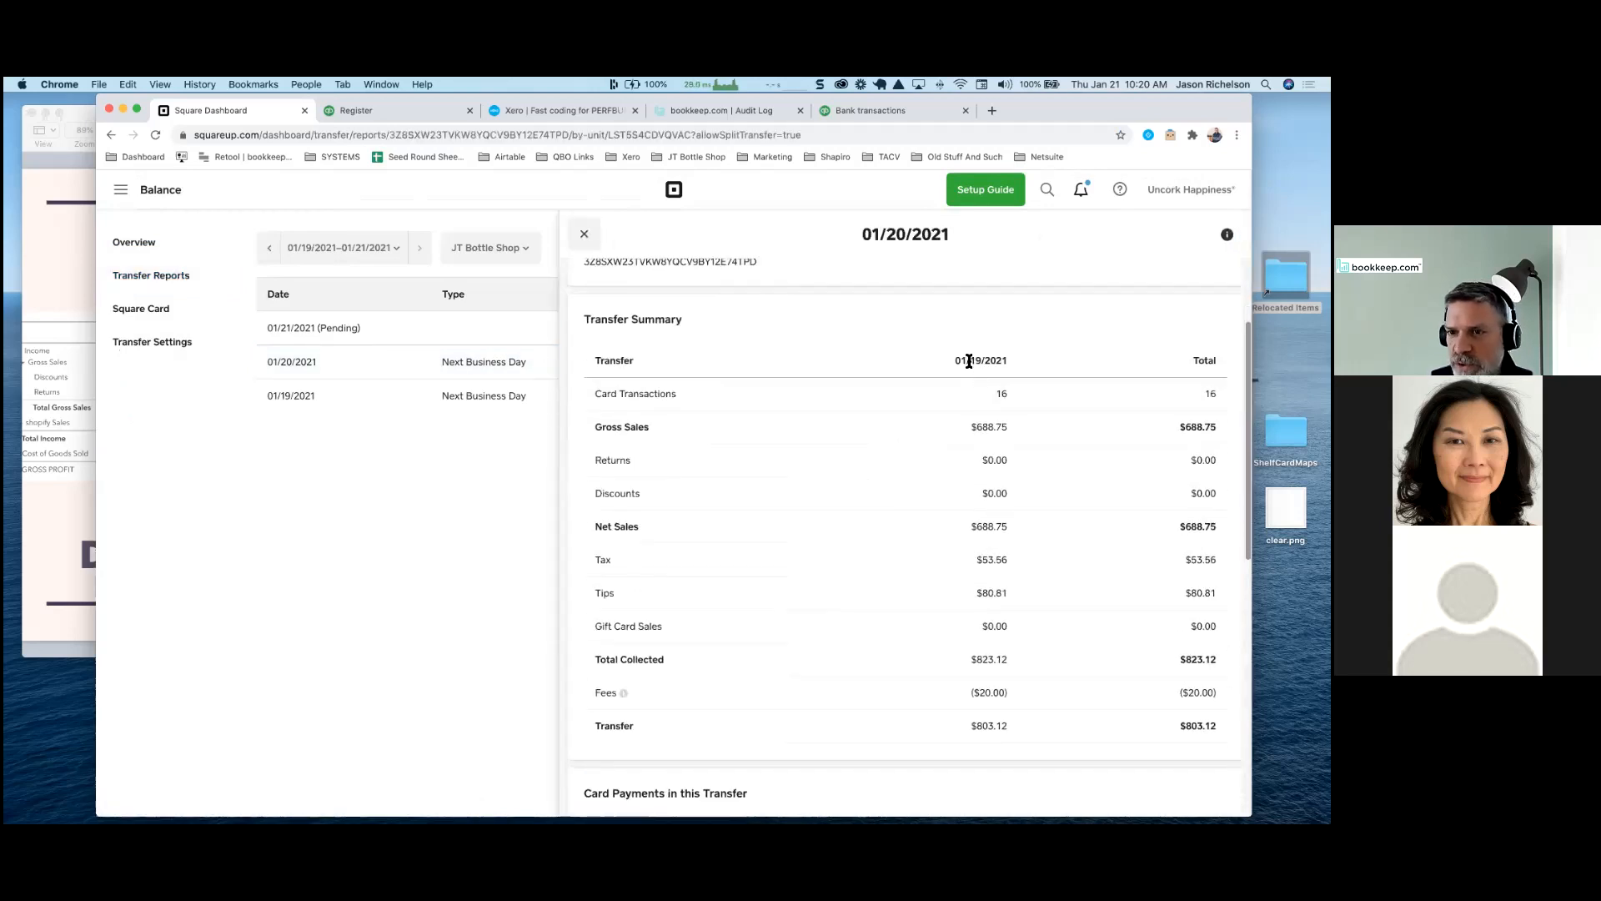
{"action": "scroll", "coordinate": [1012, 641], "scroll_direction": "down", "scroll_amount": 2}
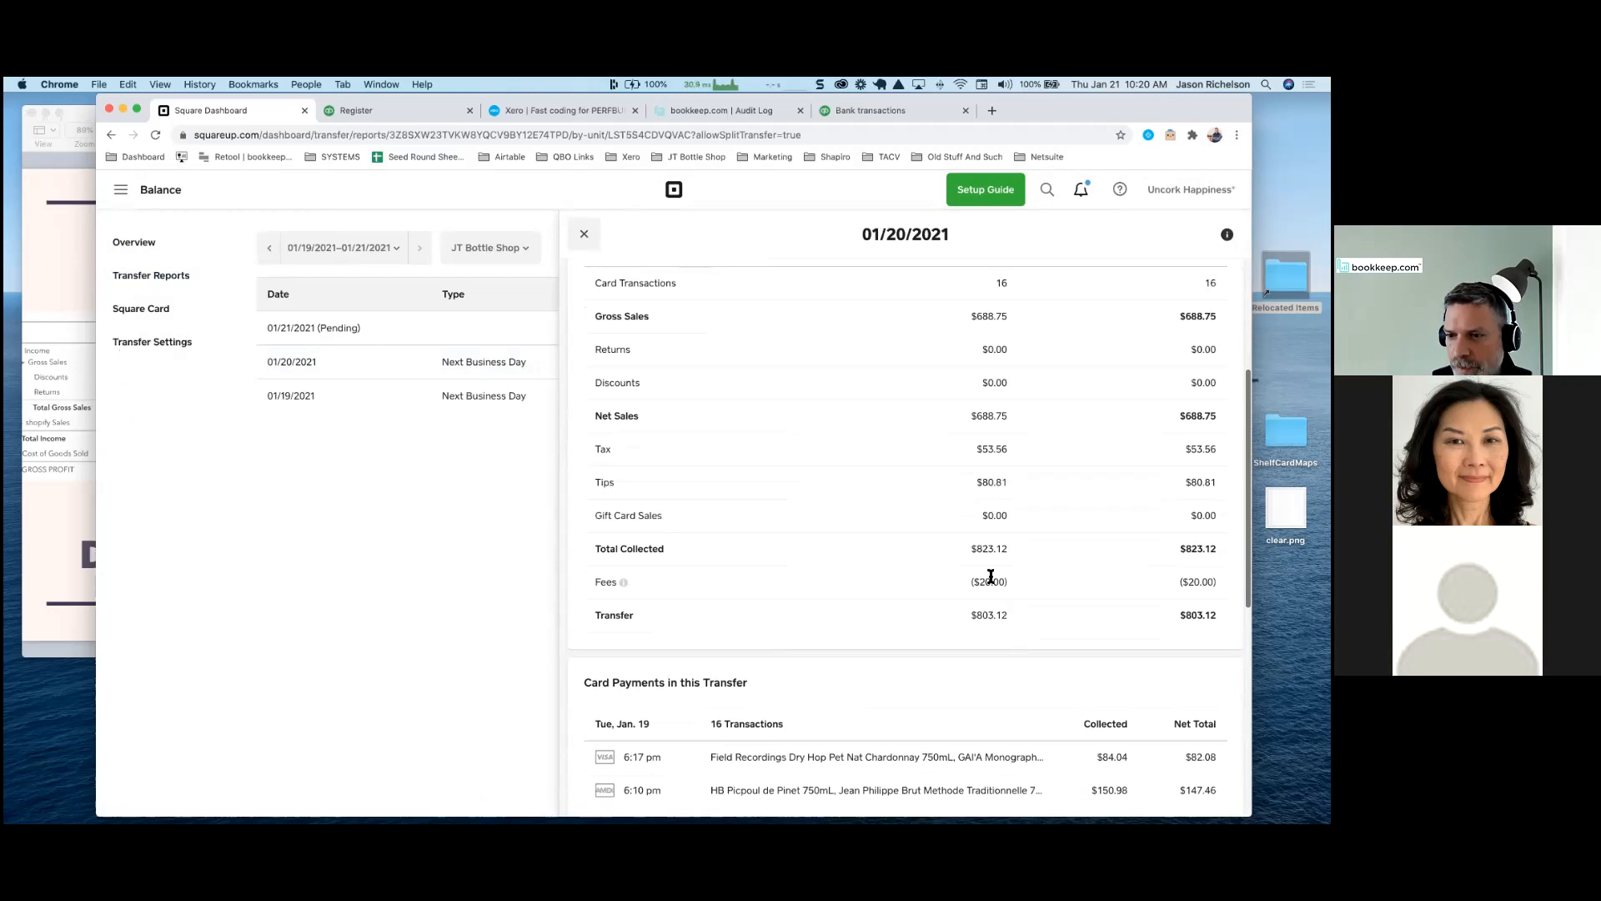
{"action": "scroll", "coordinate": [993, 596], "scroll_direction": "down", "scroll_amount": 1}
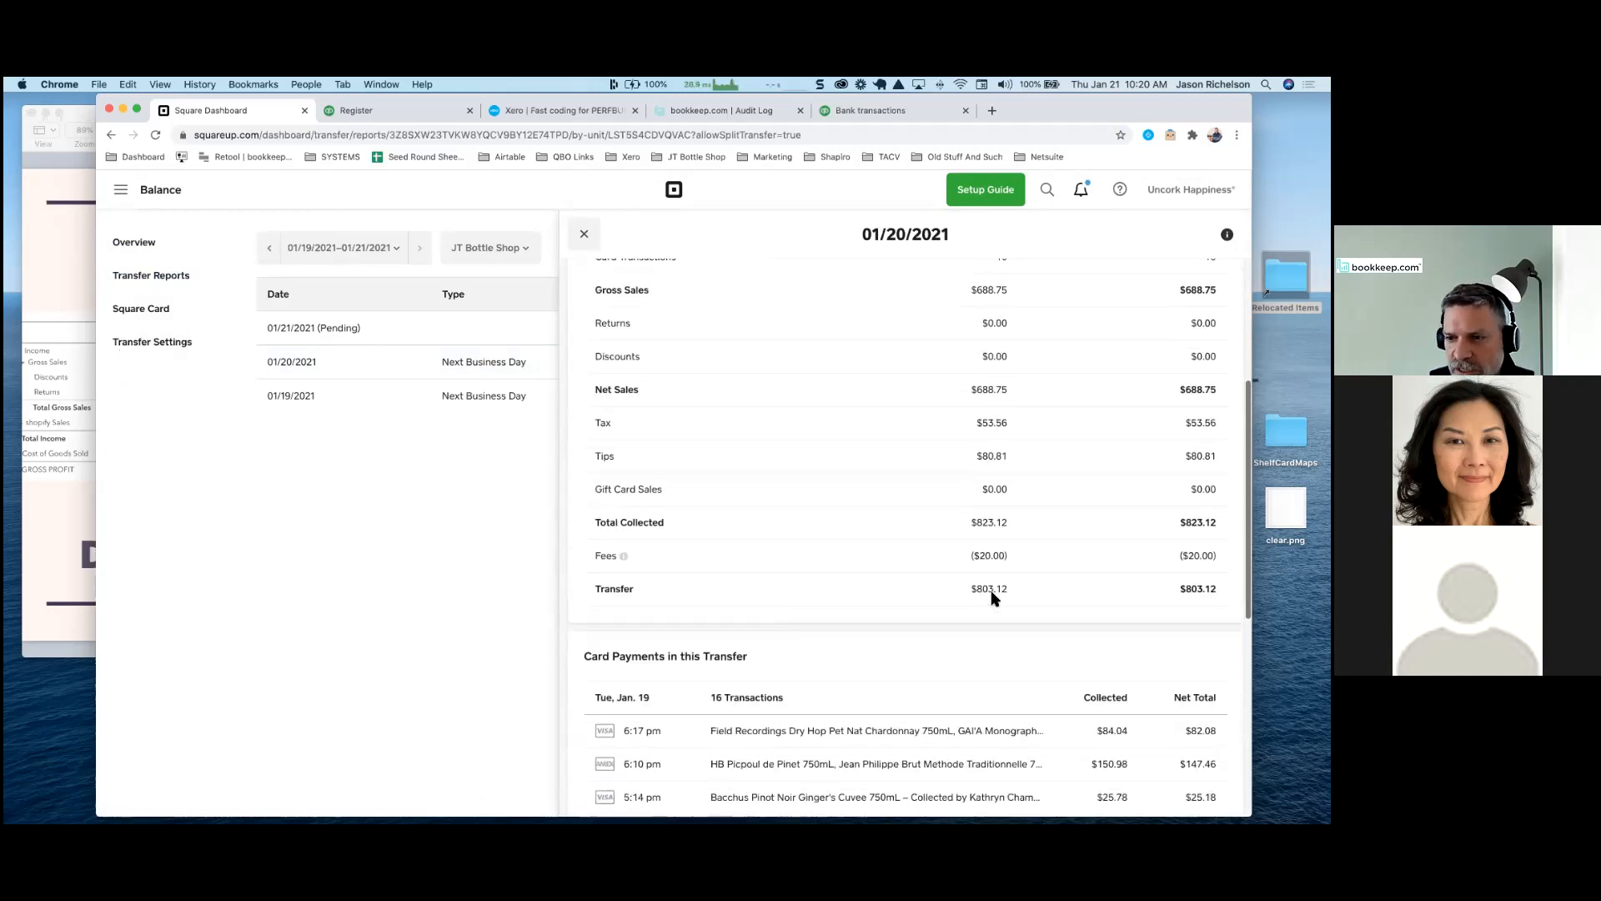
{"action": "scroll", "coordinate": [993, 595], "scroll_direction": "up", "scroll_amount": 2}
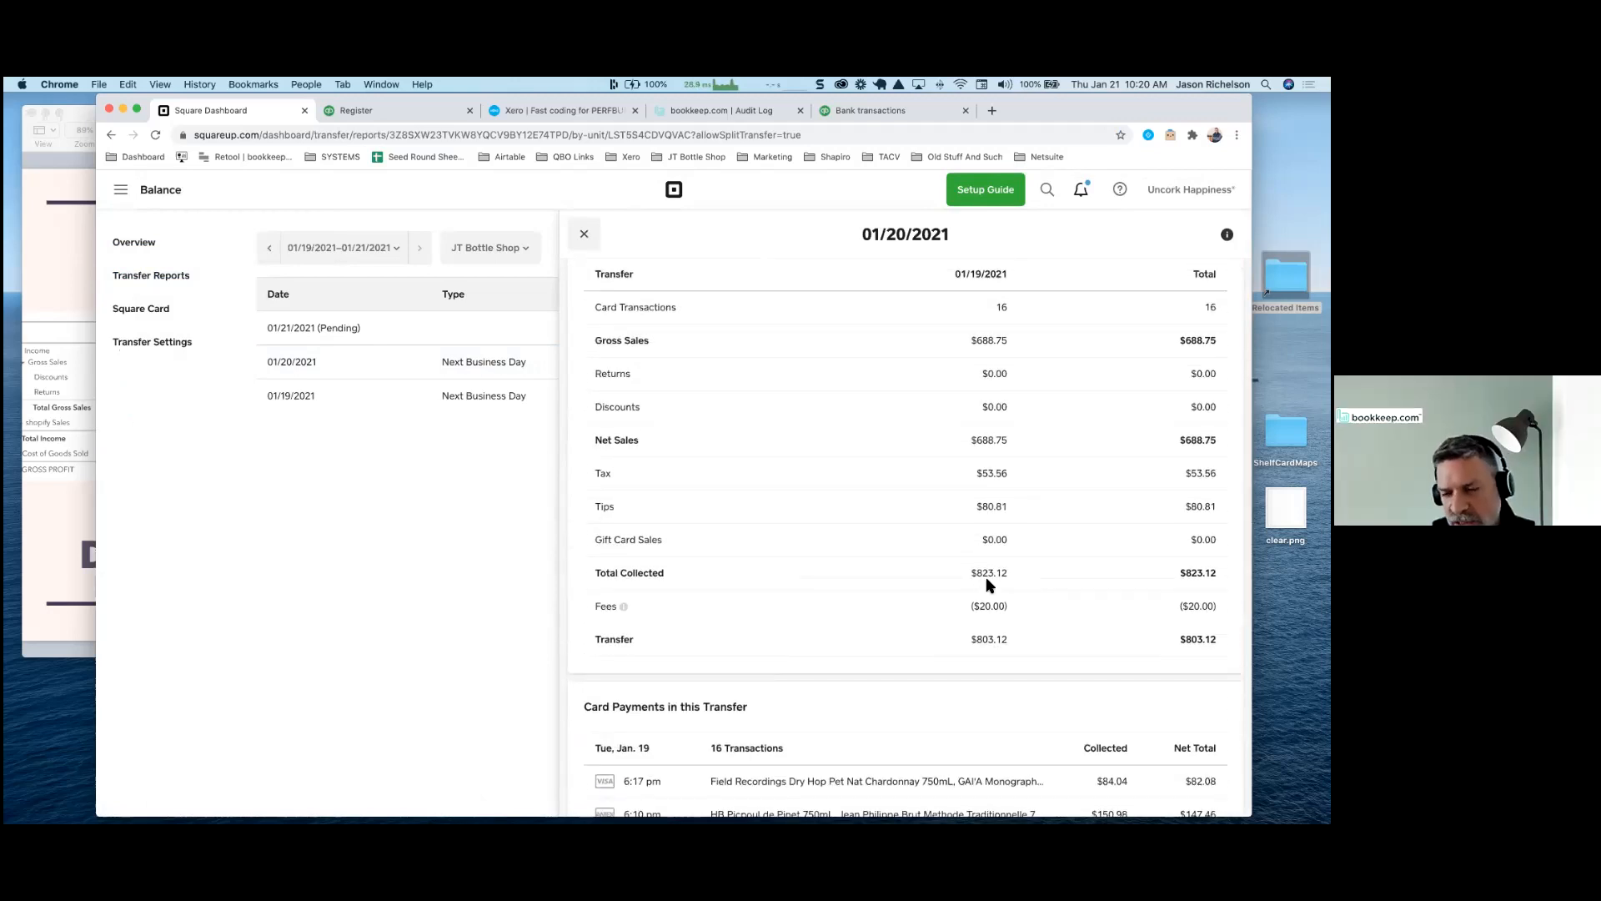
{"action": "scroll", "coordinate": [996, 589], "scroll_direction": "up", "scroll_amount": 1}
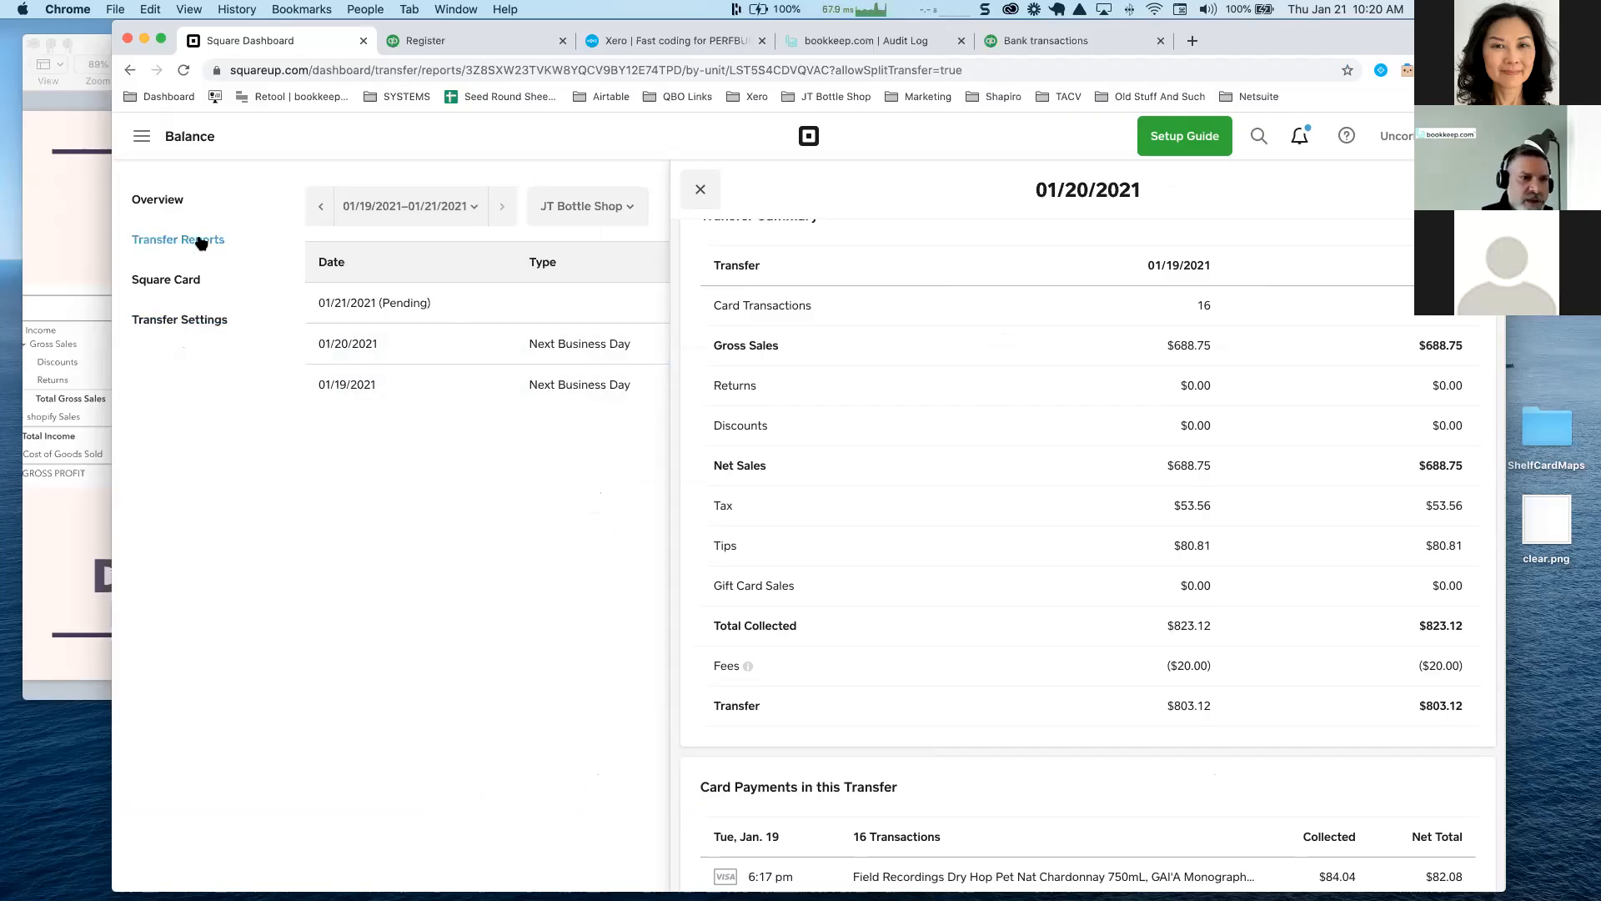
Examine the transfer settings, including schedule, transfer speed, each day's close of day and bank arrival, and weekend balance
{"action": "left_click", "coordinate": [175, 321]}
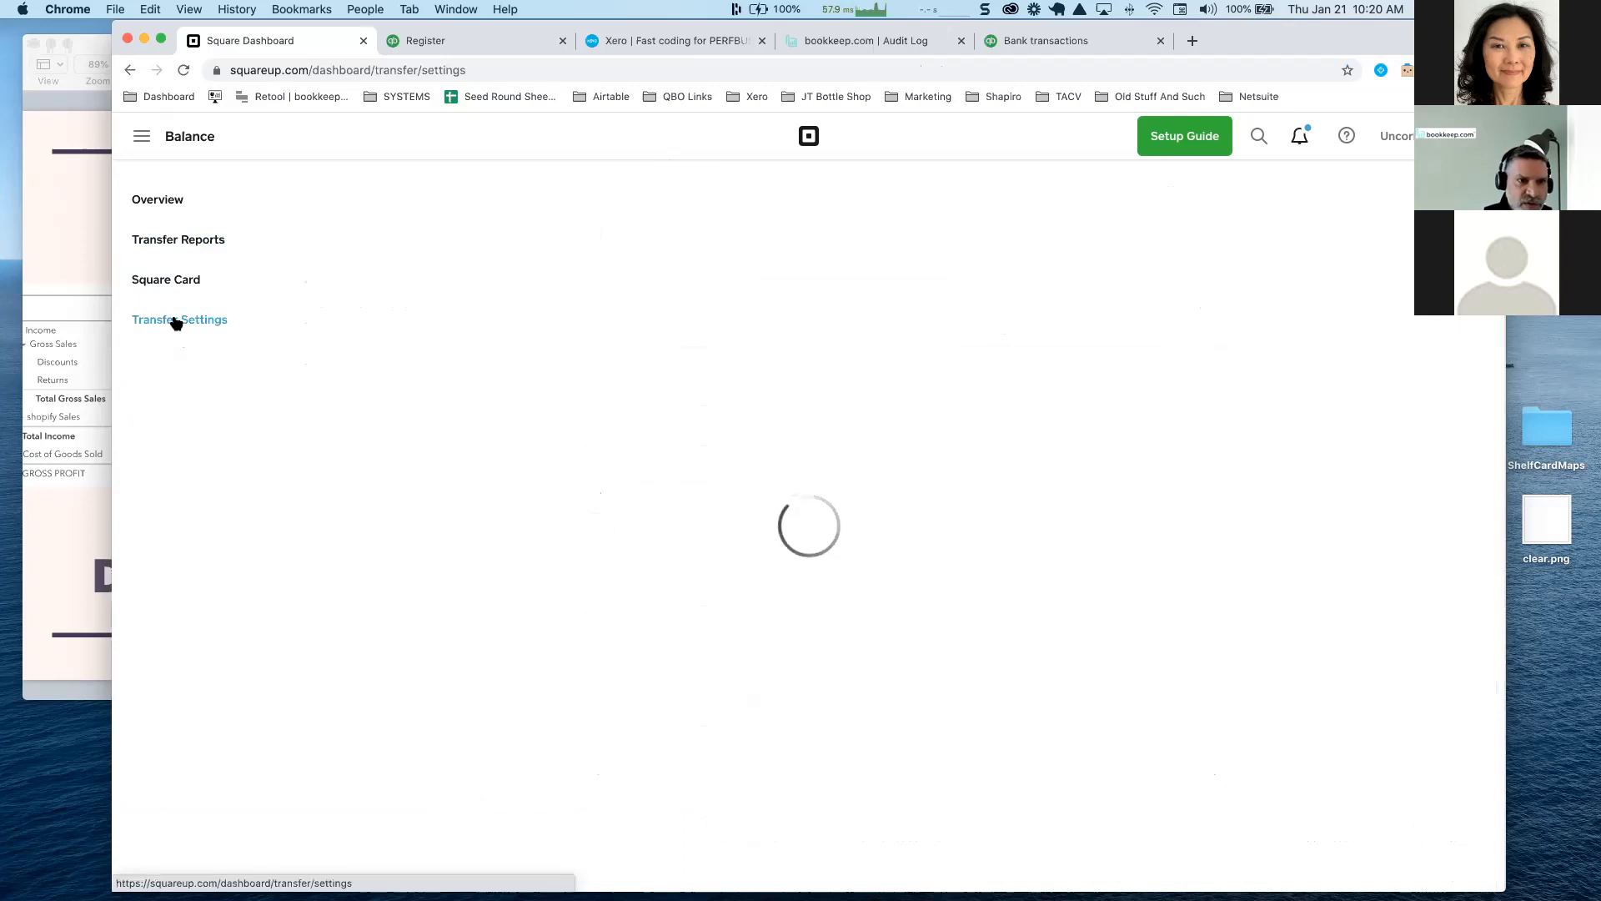
{"action": "scroll", "coordinate": [664, 439], "scroll_direction": "down", "scroll_amount": 6}
{"action": "scroll", "coordinate": [665, 442], "scroll_direction": "up", "scroll_amount": 4}
{"action": "scroll", "coordinate": [611, 567], "scroll_direction": "down", "scroll_amount": 1}
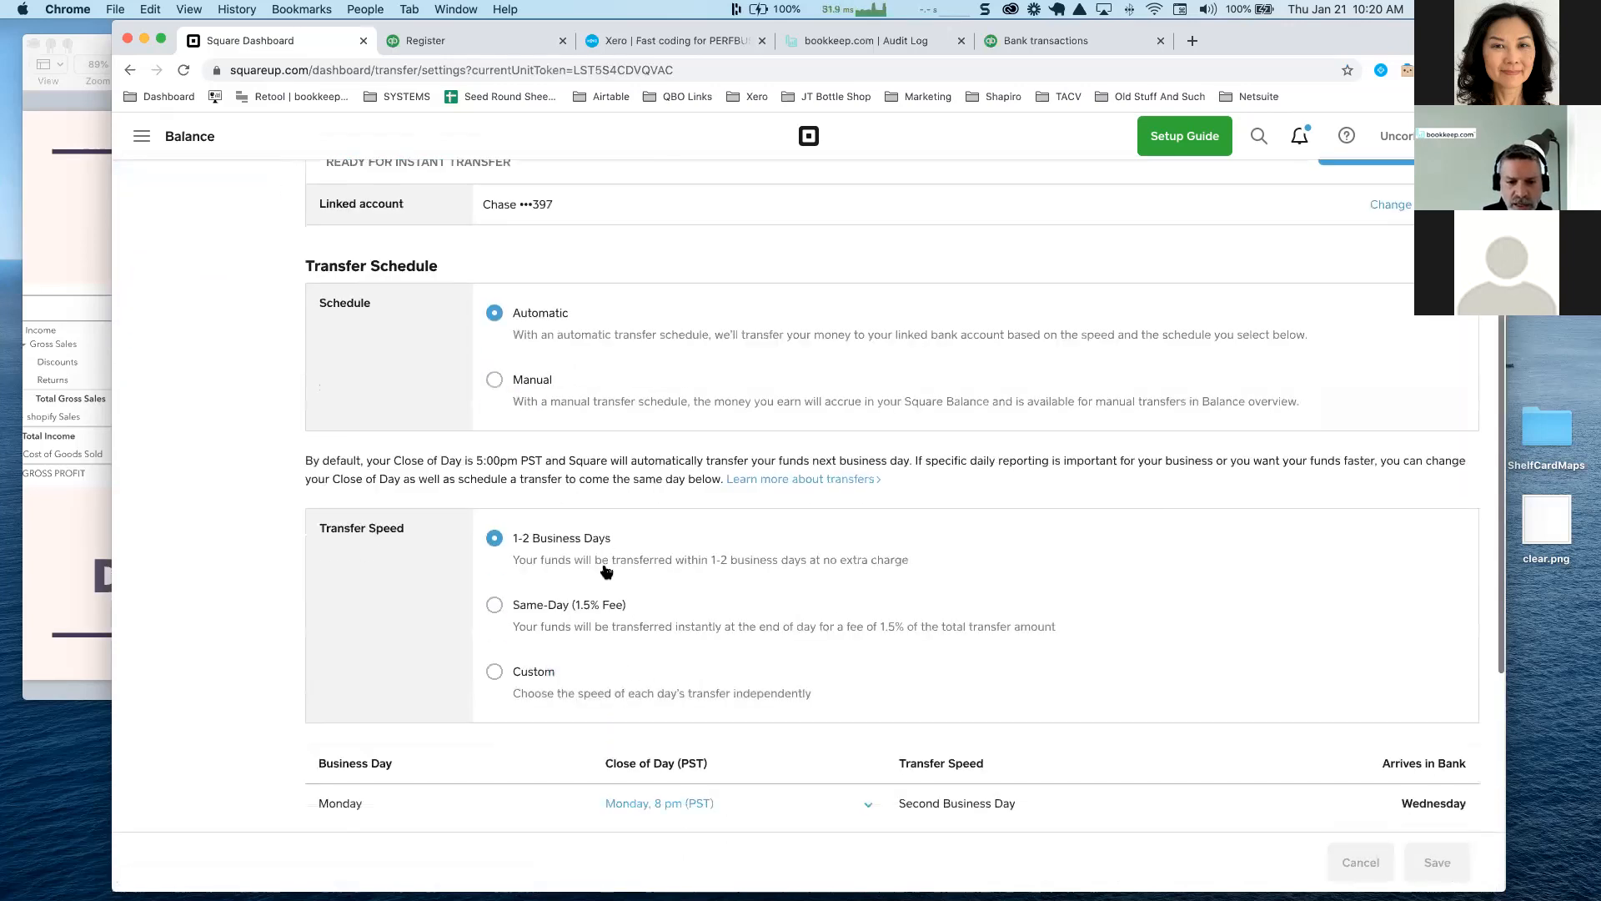
{"action": "scroll", "coordinate": [533, 517], "scroll_direction": "down", "scroll_amount": 1}
{"action": "scroll", "coordinate": [566, 505], "scroll_direction": "down", "scroll_amount": 2}
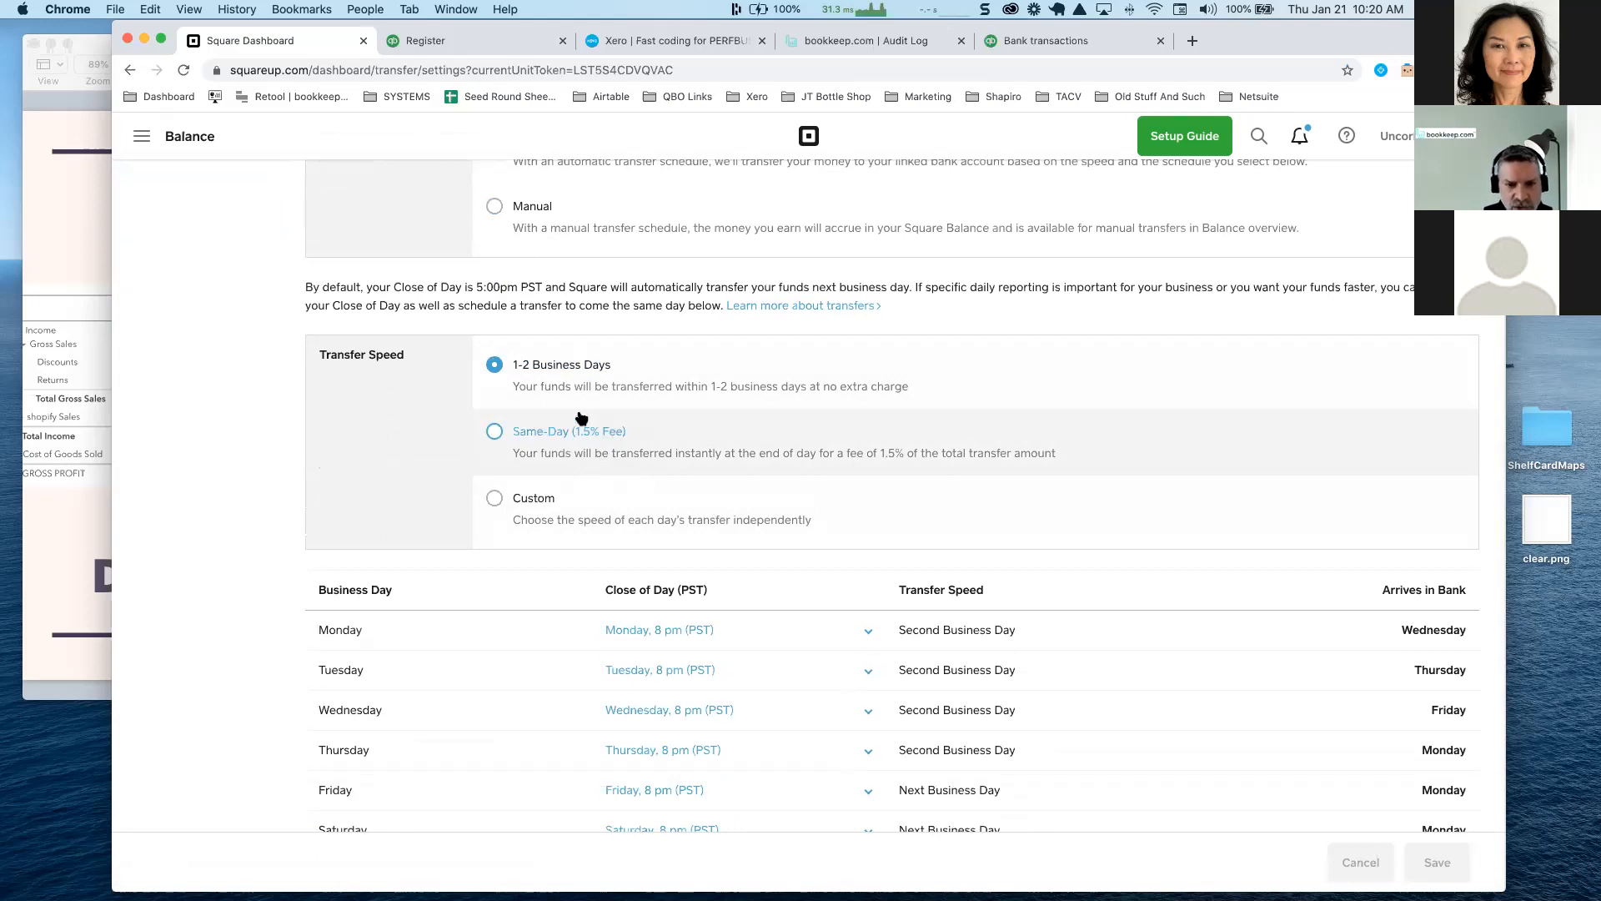
{"action": "scroll", "coordinate": [648, 444], "scroll_direction": "down", "scroll_amount": 2}
{"action": "scroll", "coordinate": [650, 446], "scroll_direction": "down", "scroll_amount": 4}
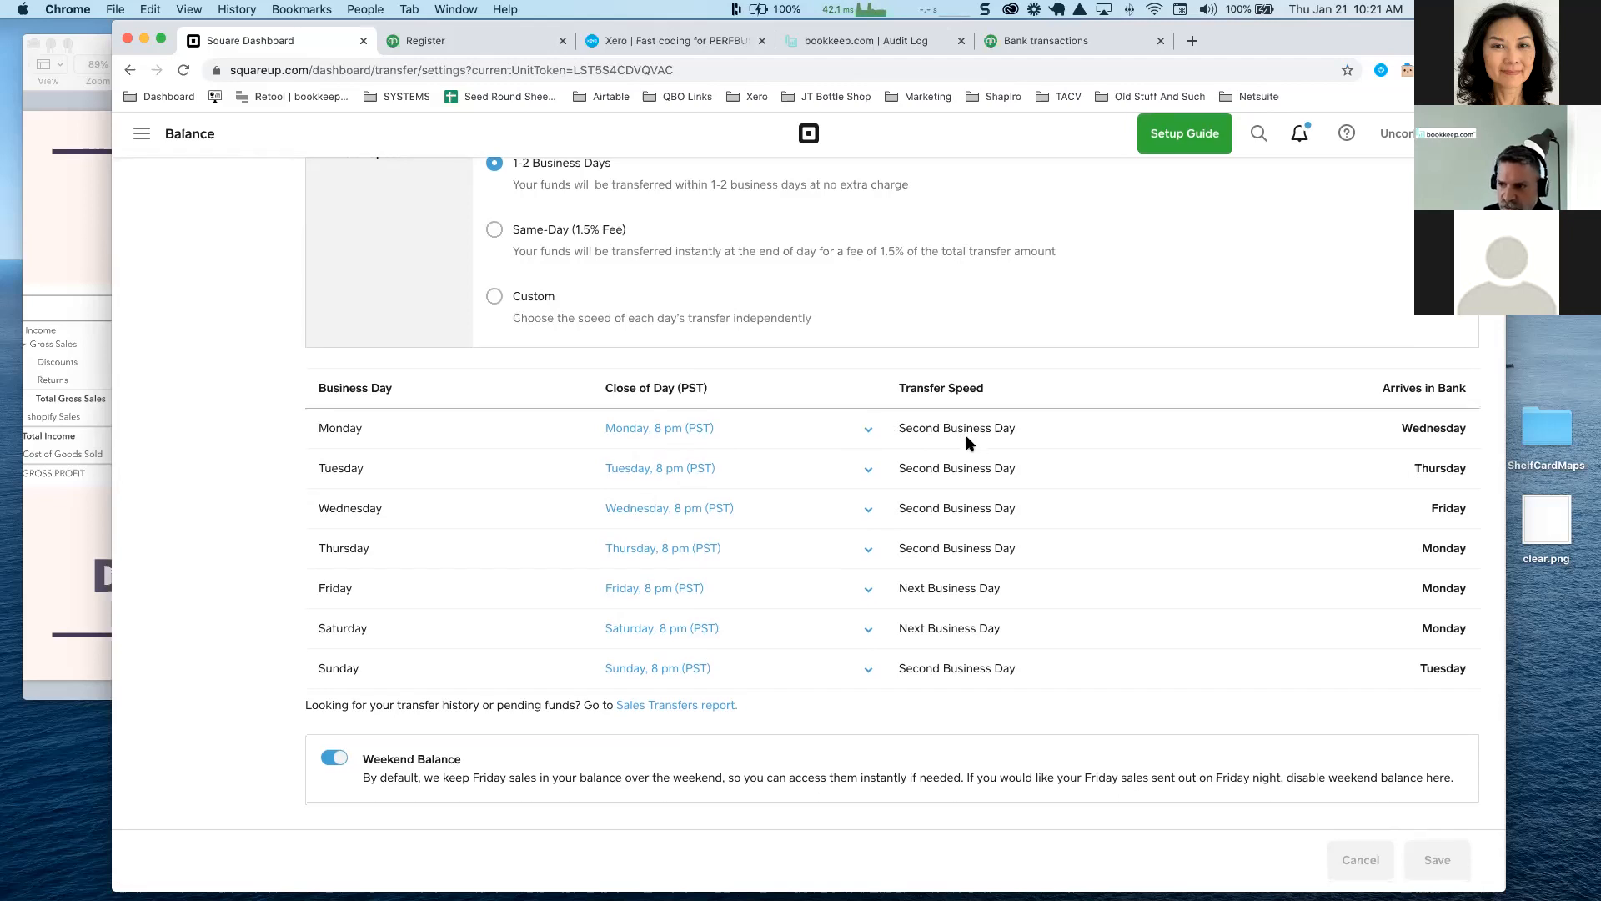
Highlight Thursday's transfer speed in the transfer settings and look back over the transfer schedule options
{"action": "double_click", "coordinate": [928, 548]}
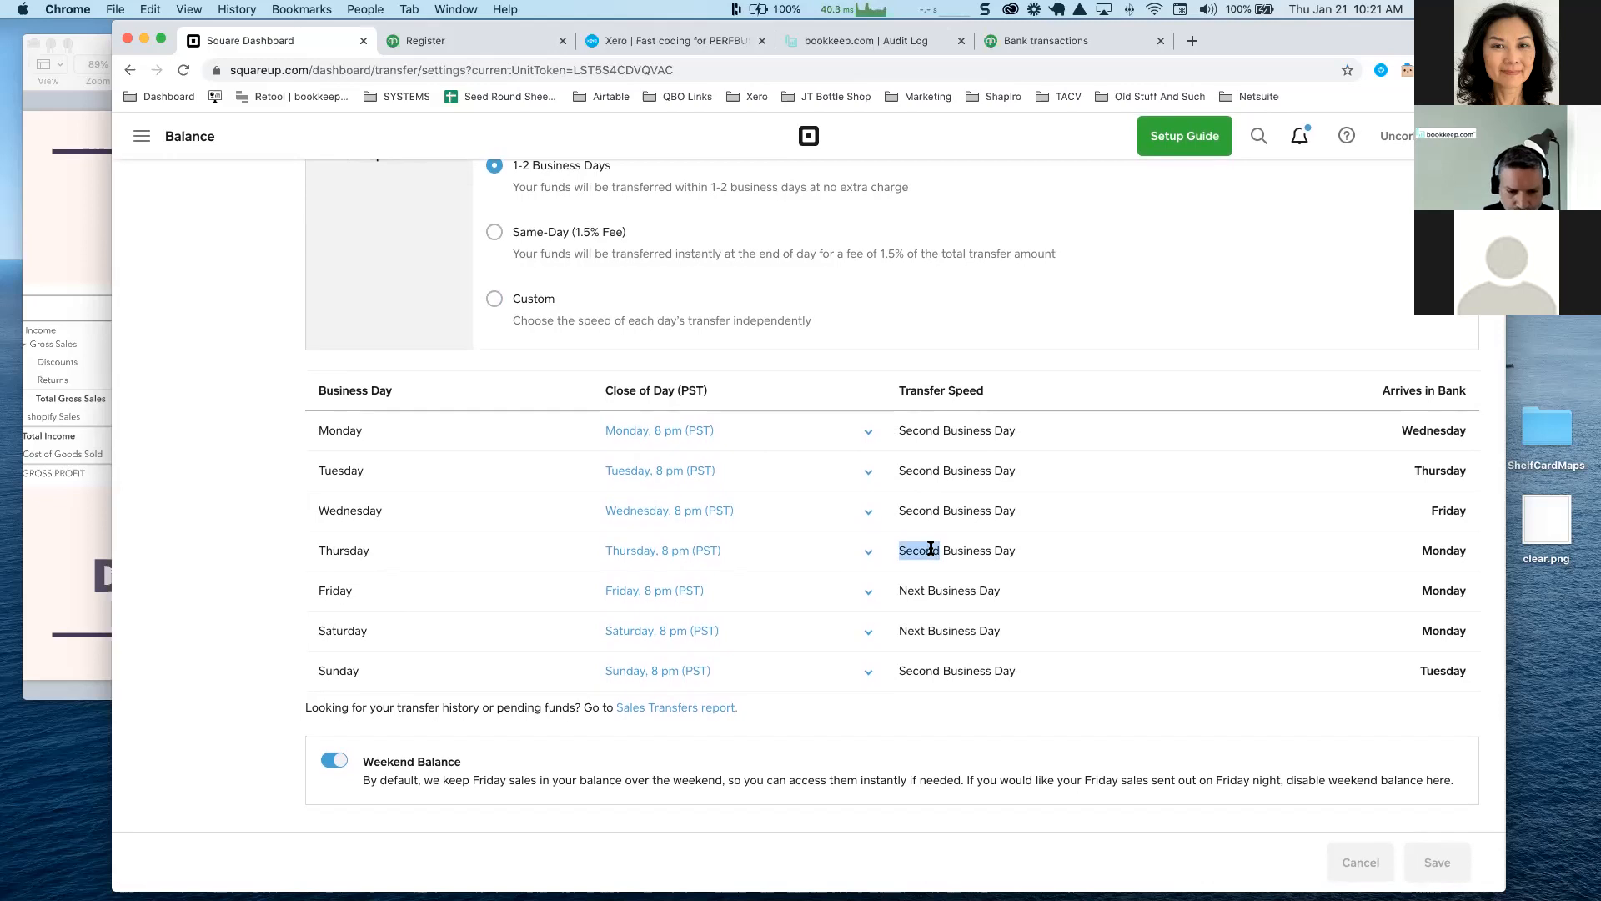
{"action": "scroll", "coordinate": [930, 550], "scroll_direction": "up", "scroll_amount": 1}
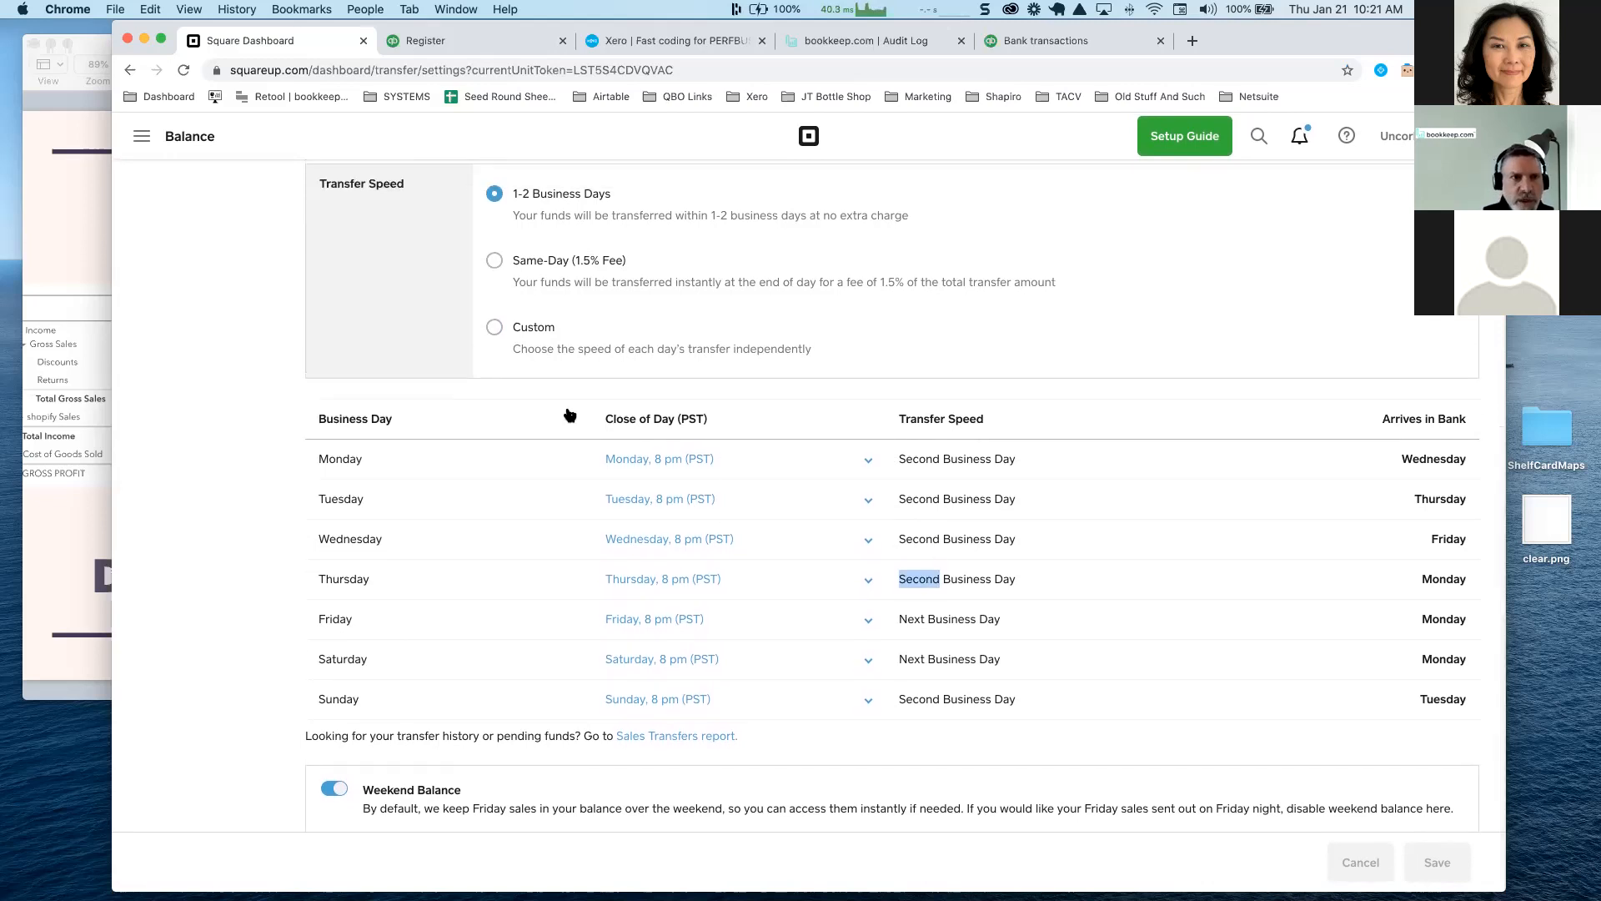
{"action": "scroll", "coordinate": [472, 284], "scroll_direction": "up", "scroll_amount": 6}
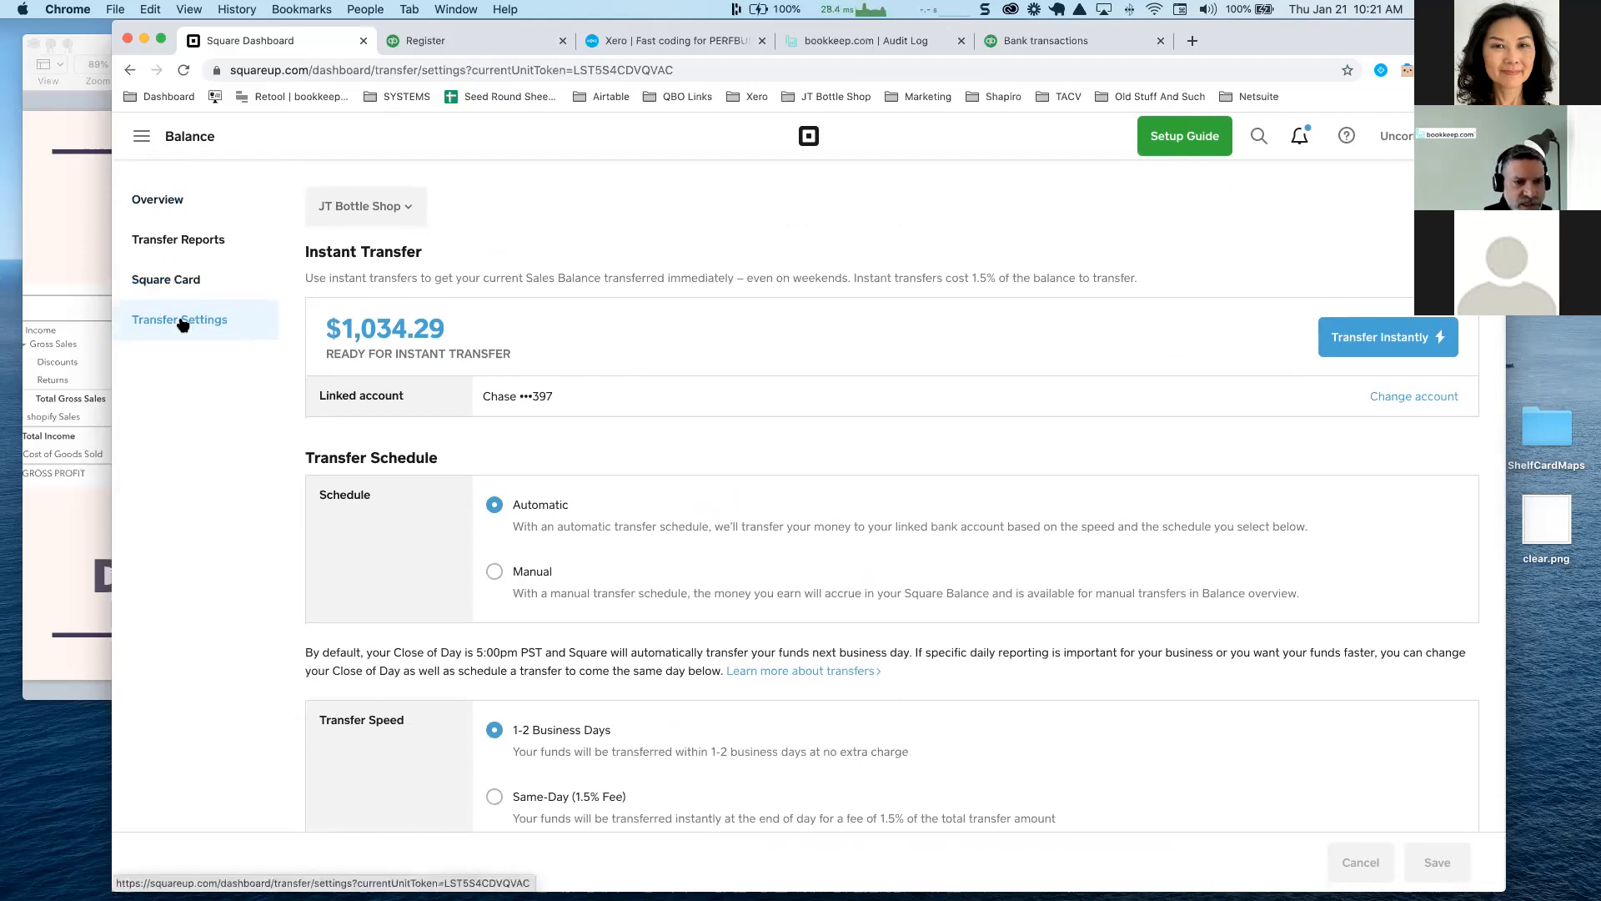
Open the Square Card page and look through its description and benefits
{"action": "left_click", "coordinate": [167, 280]}
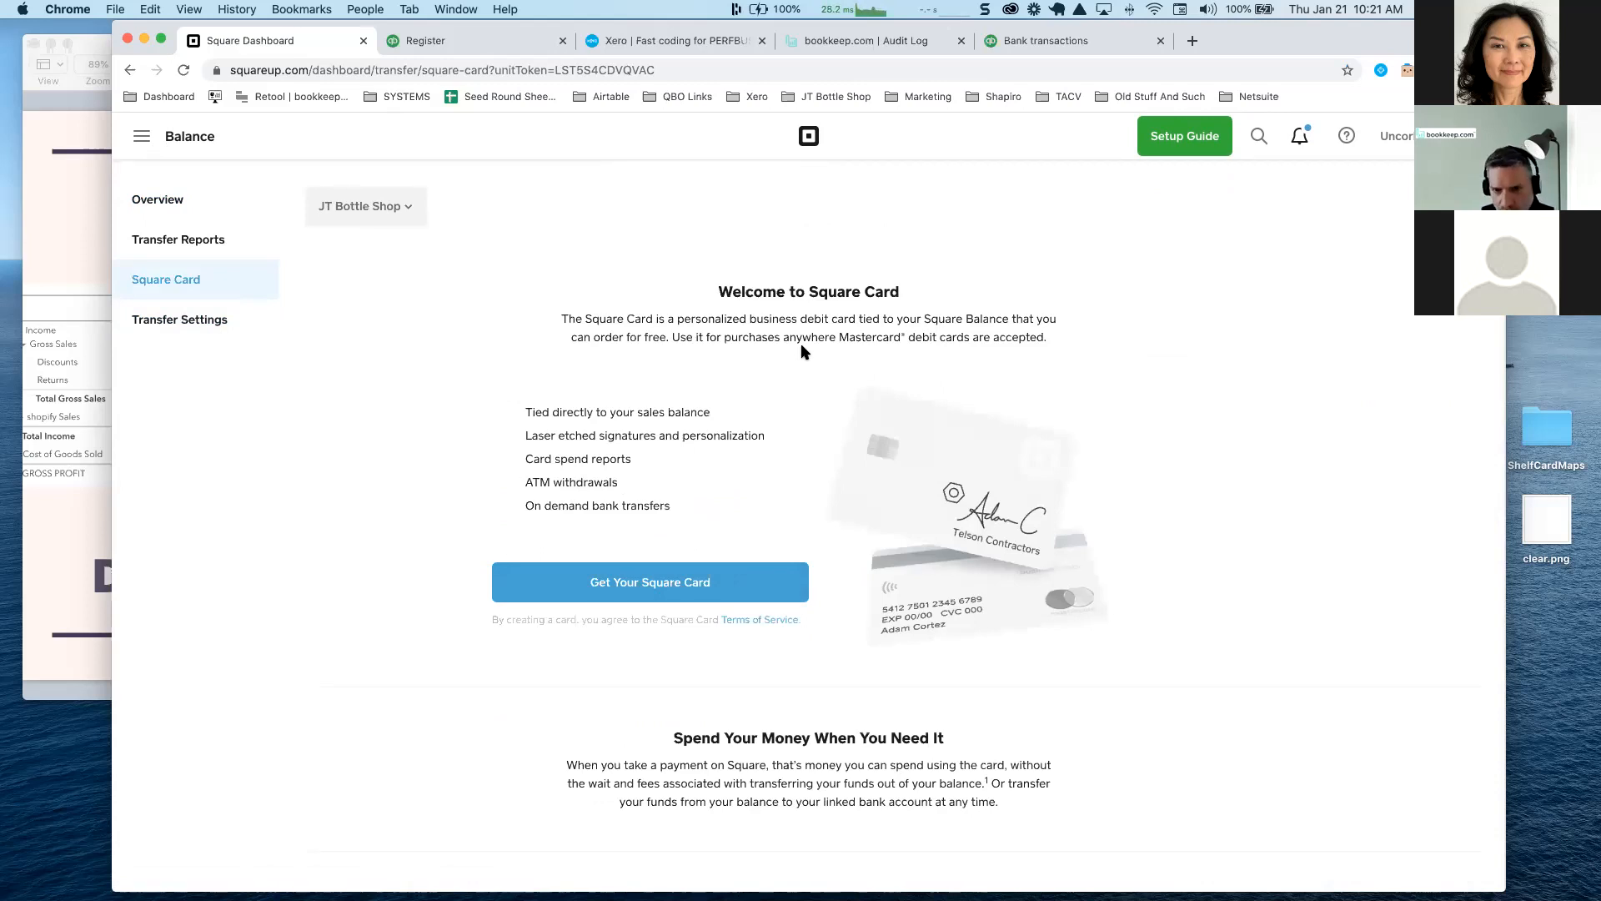
{"action": "scroll", "coordinate": [800, 351], "scroll_direction": "down", "scroll_amount": 1}
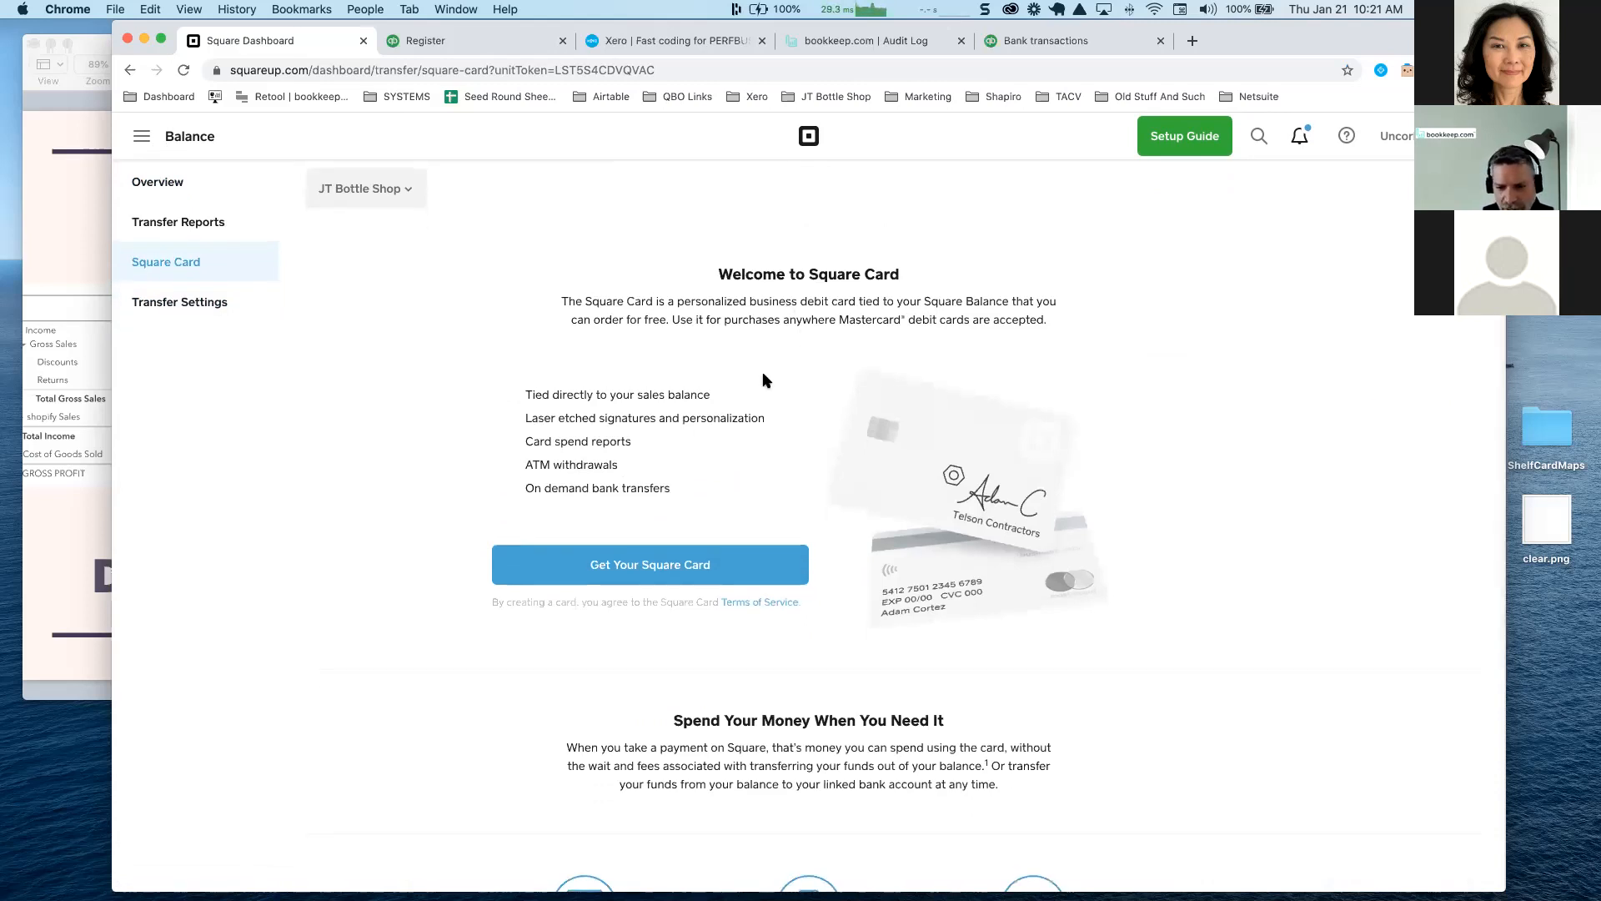
{"action": "scroll", "coordinate": [762, 380], "scroll_direction": "down", "scroll_amount": 5}
{"action": "scroll", "coordinate": [762, 380], "scroll_direction": "up", "scroll_amount": 5}
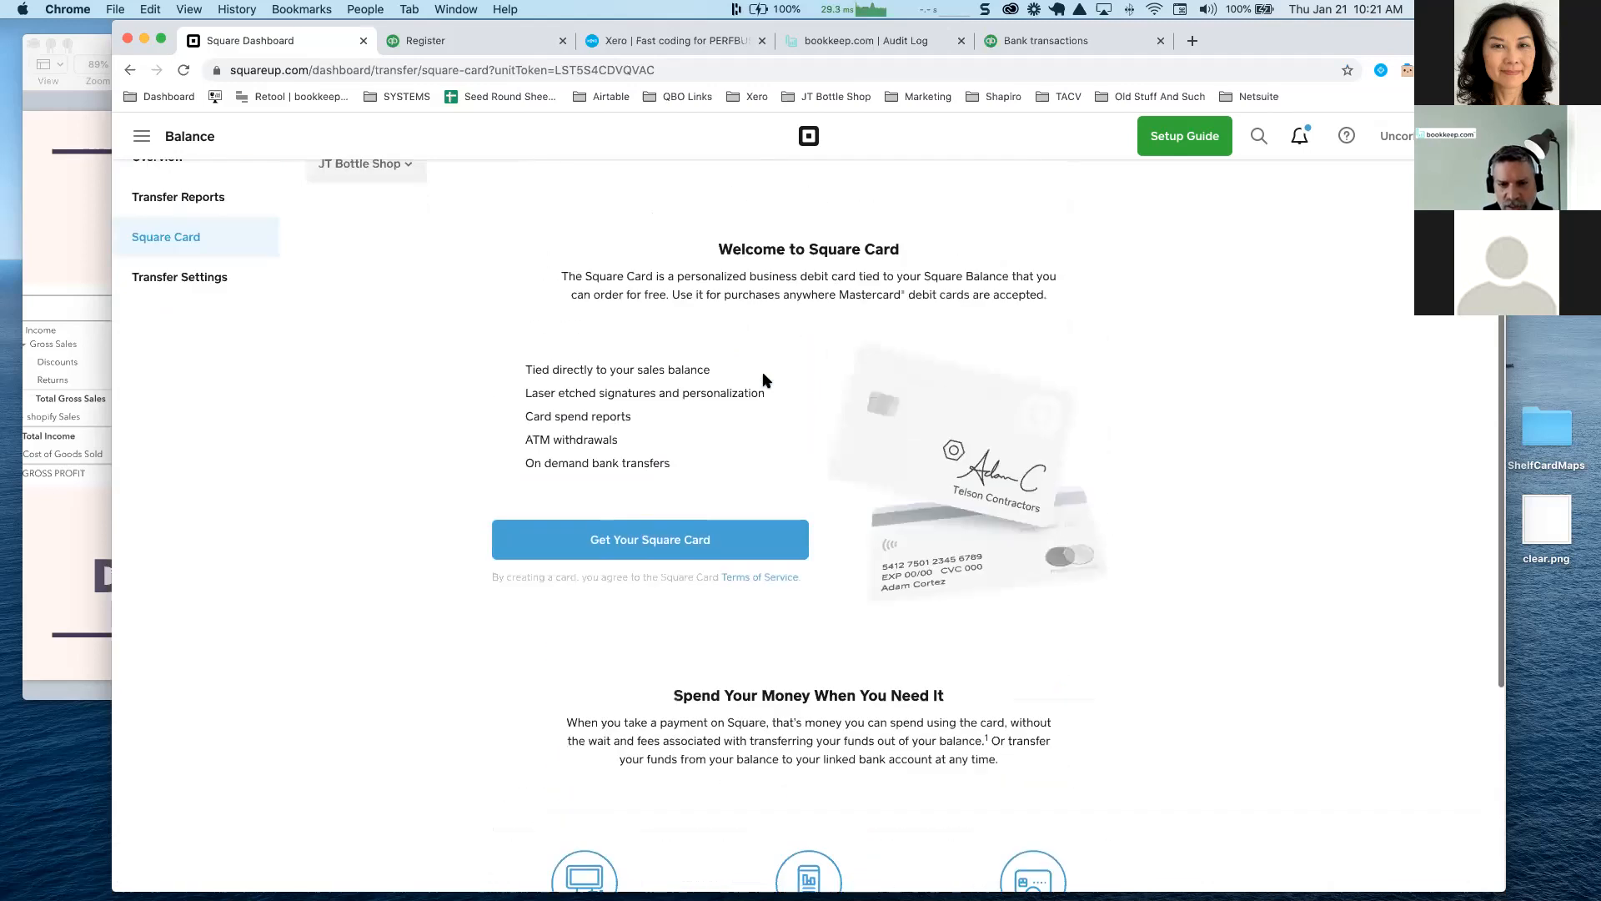
{"action": "scroll", "coordinate": [762, 380], "scroll_direction": "up", "scroll_amount": 2}
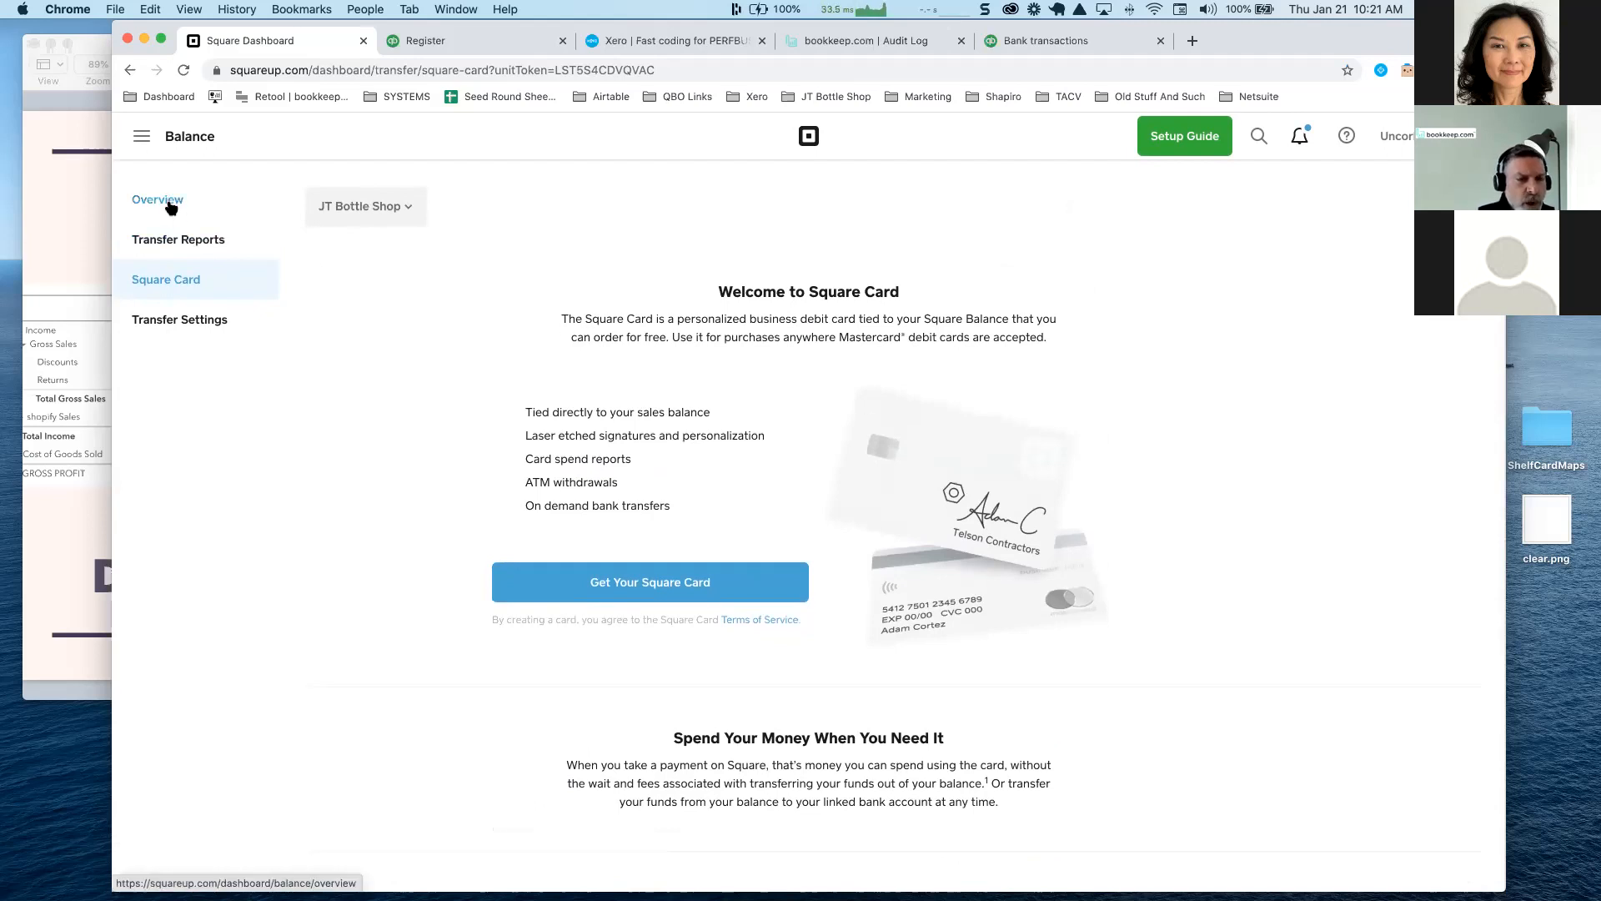
Return to the transfer reports and open the 01/19/2021 transfer
{"action": "left_click", "coordinate": [175, 239]}
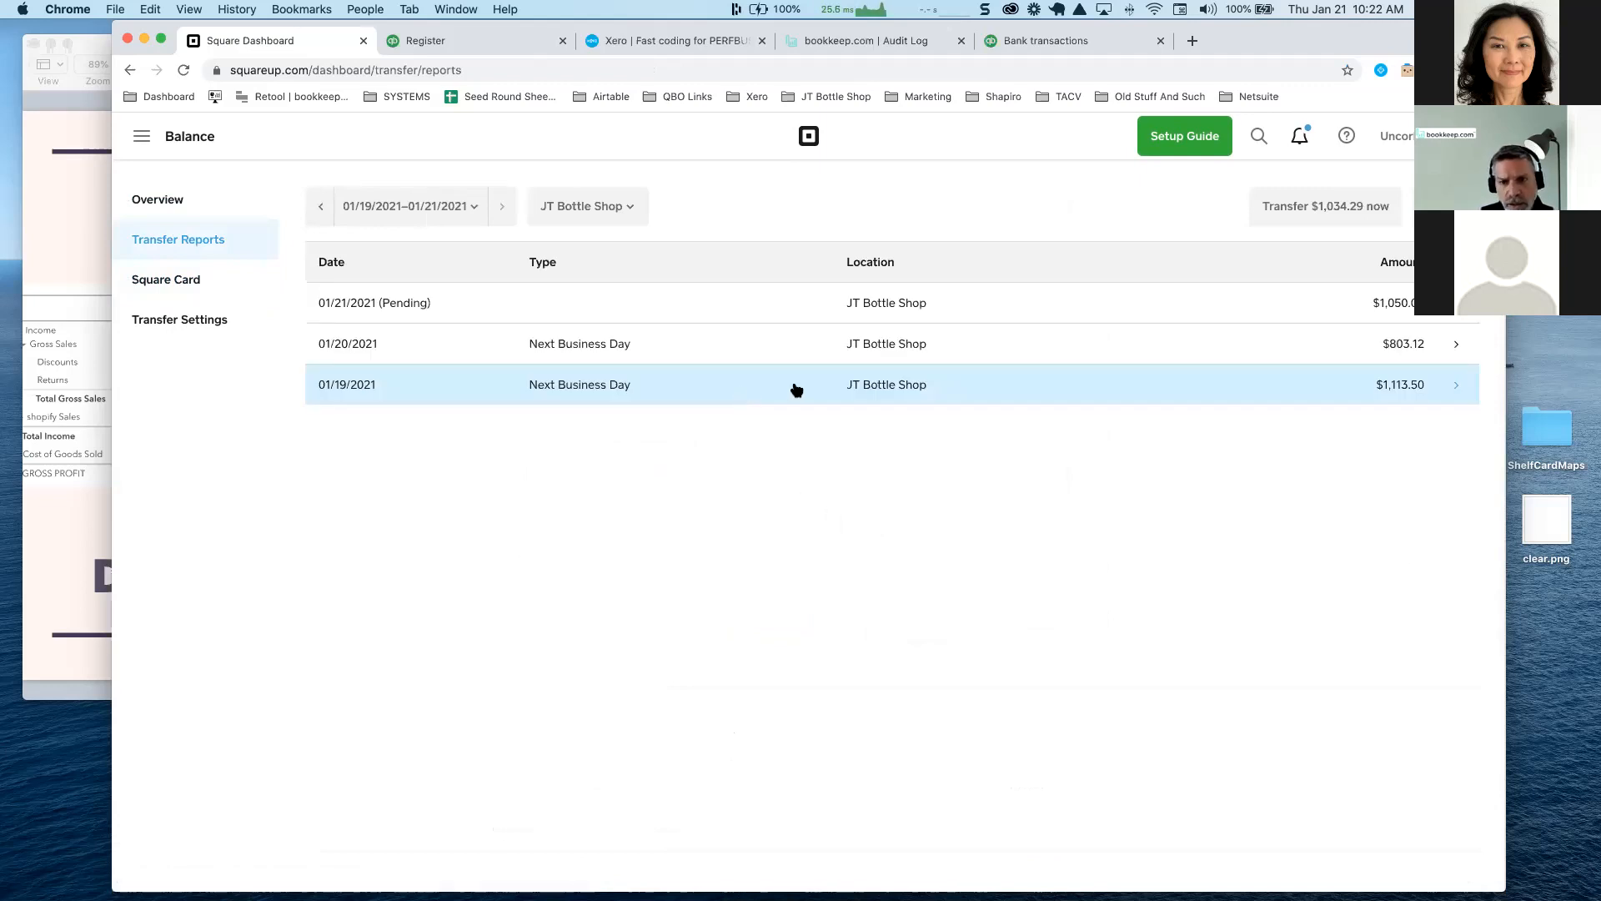
{"action": "left_click", "coordinate": [657, 367]}
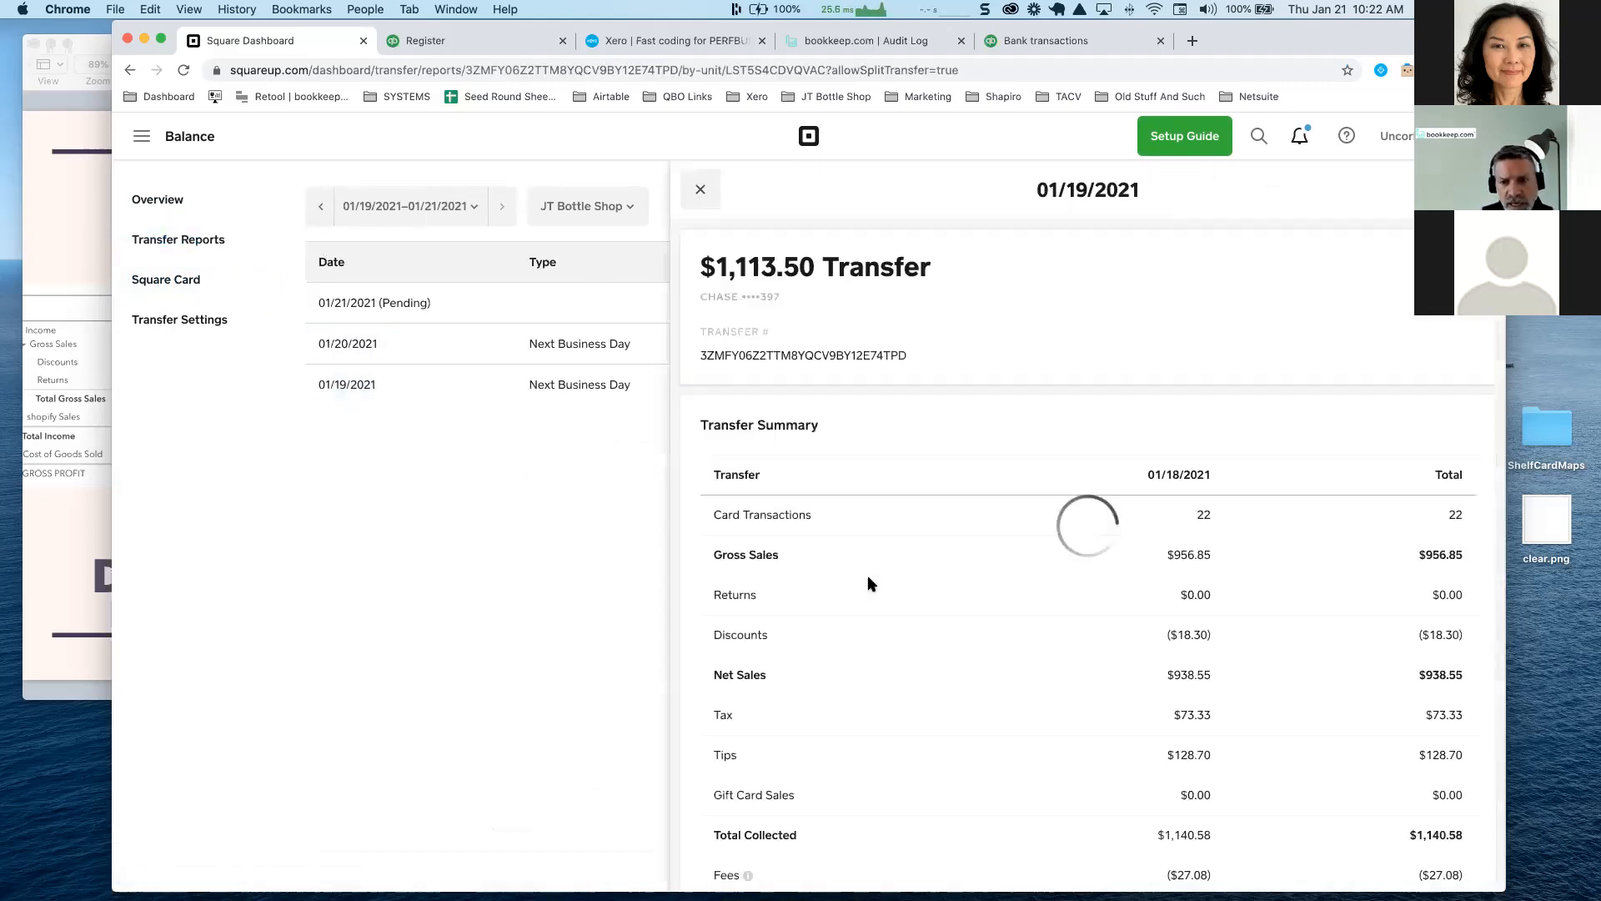
Open the Capital page and review the offer status, eligibility factors and support resources
{"action": "left_click", "coordinate": [140, 144]}
{"action": "scroll", "coordinate": [279, 689], "scroll_direction": "down", "scroll_amount": 3}
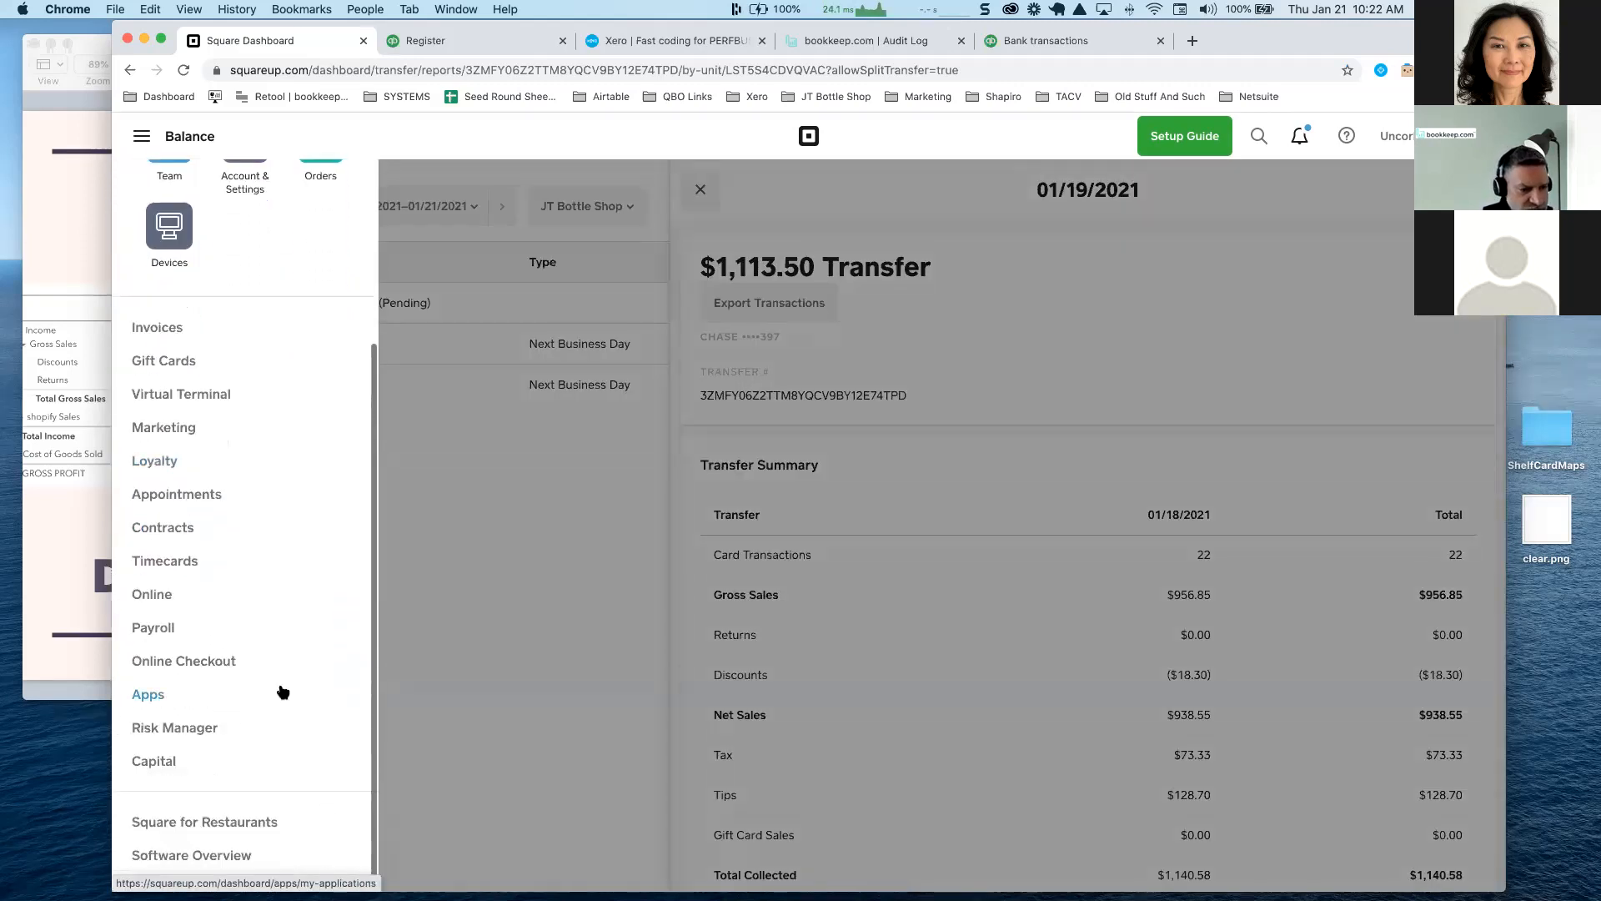
{"action": "left_click", "coordinate": [153, 762]}
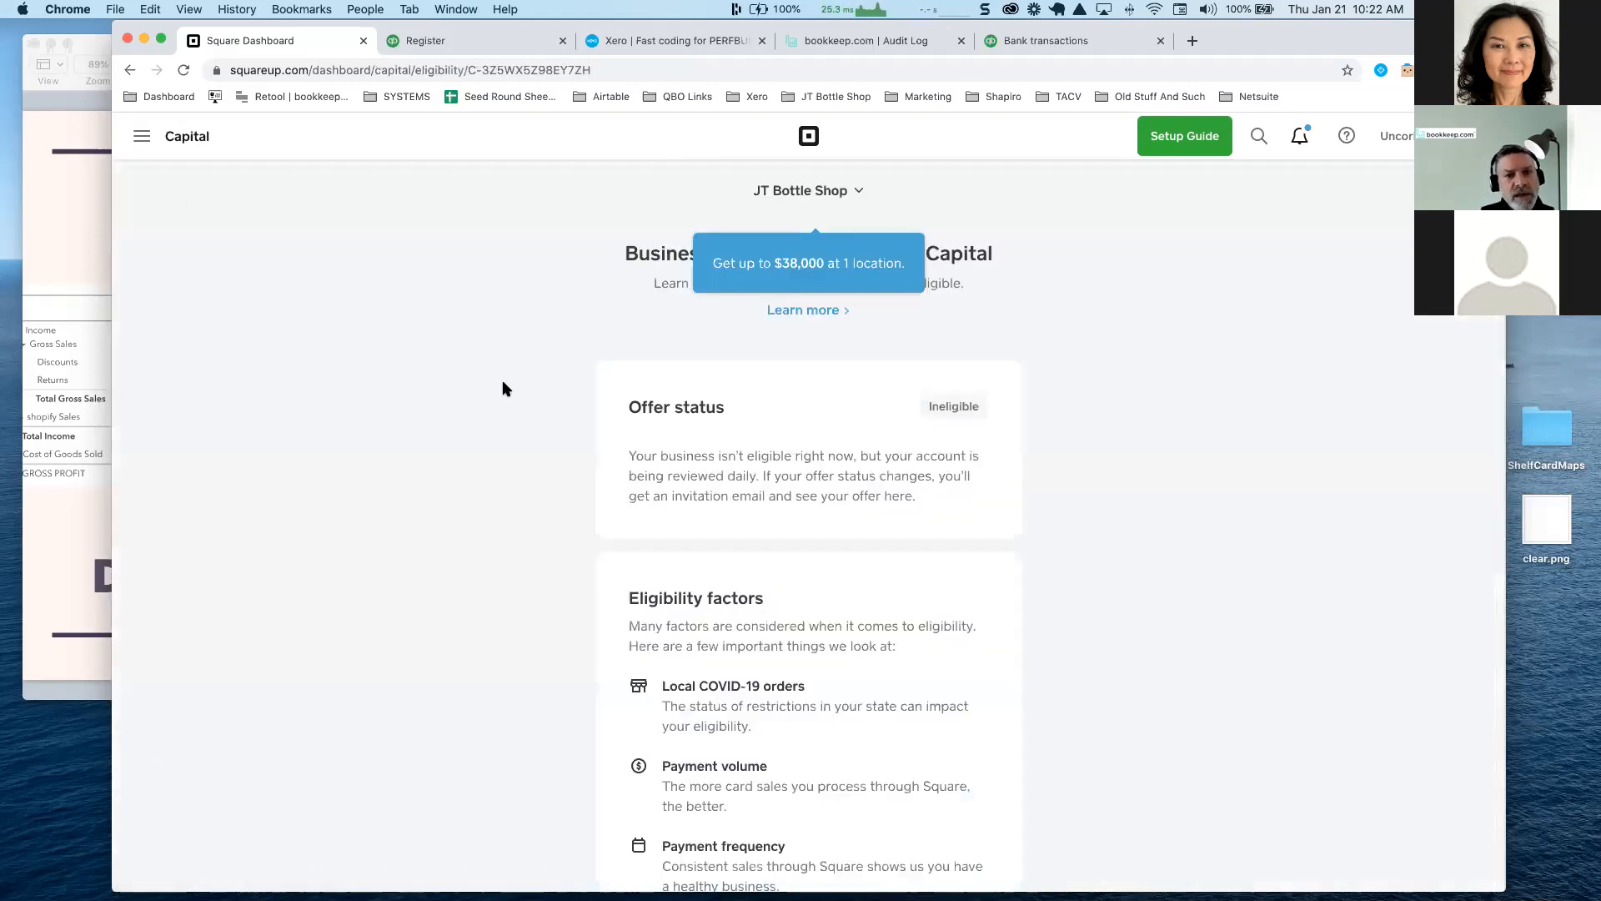
{"action": "scroll", "coordinate": [488, 400], "scroll_direction": "down", "scroll_amount": 10}
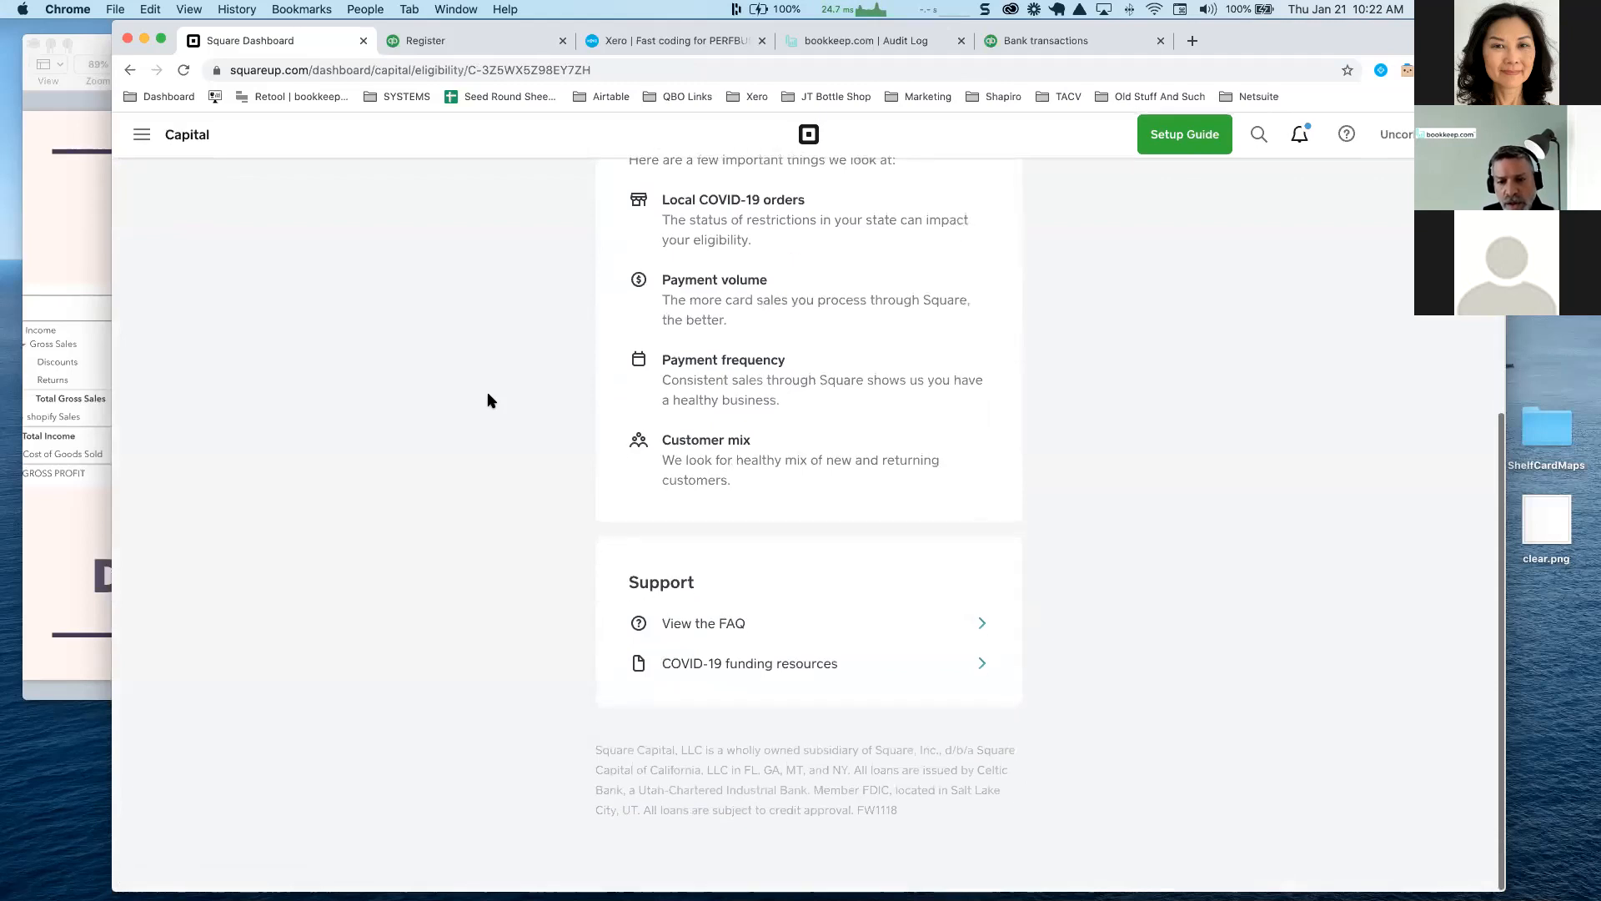
{"action": "scroll", "coordinate": [488, 400], "scroll_direction": "up", "scroll_amount": 10}
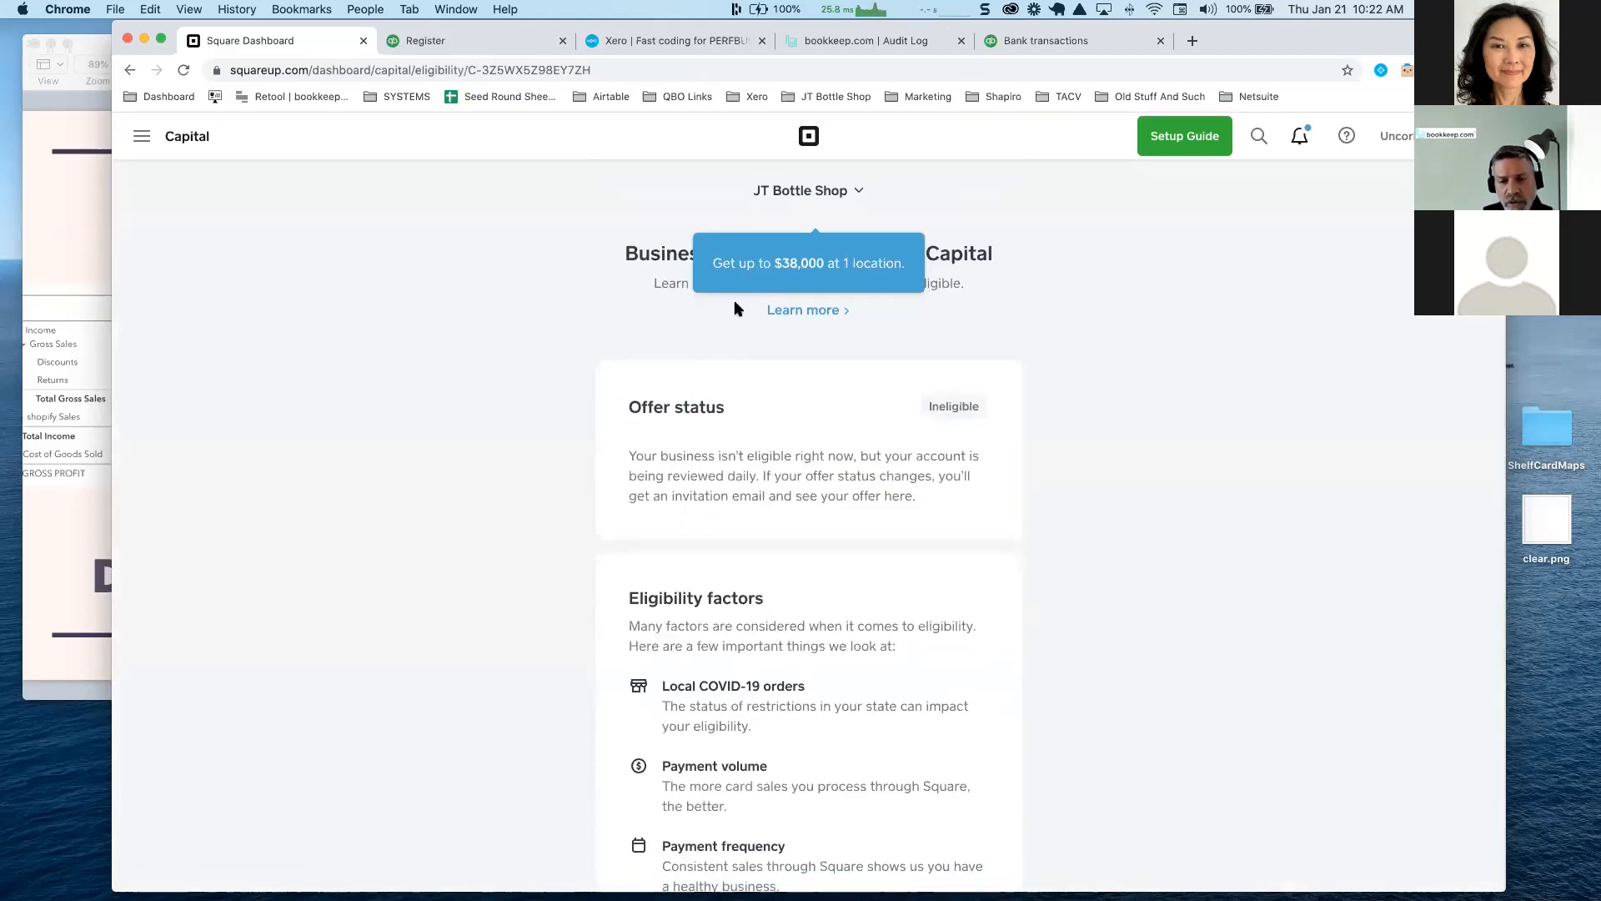
From the Balance overview, open the upcoming 01/21/2021 transfer and review its summary and card payments
{"action": "left_click", "coordinate": [143, 145]}
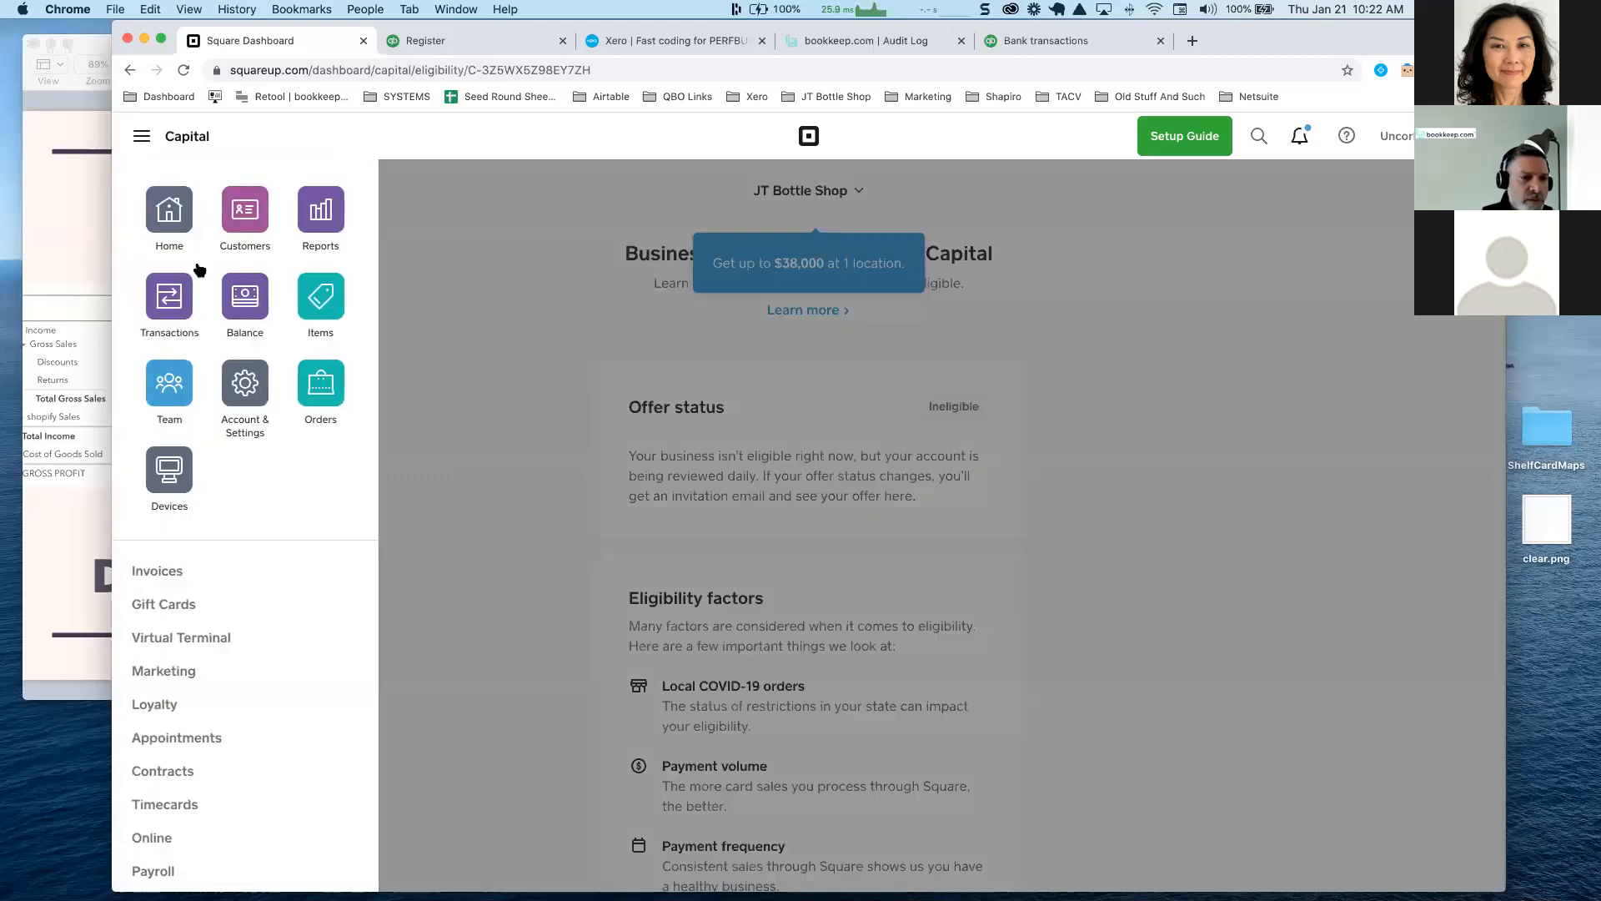
{"action": "left_click", "coordinate": [245, 296]}
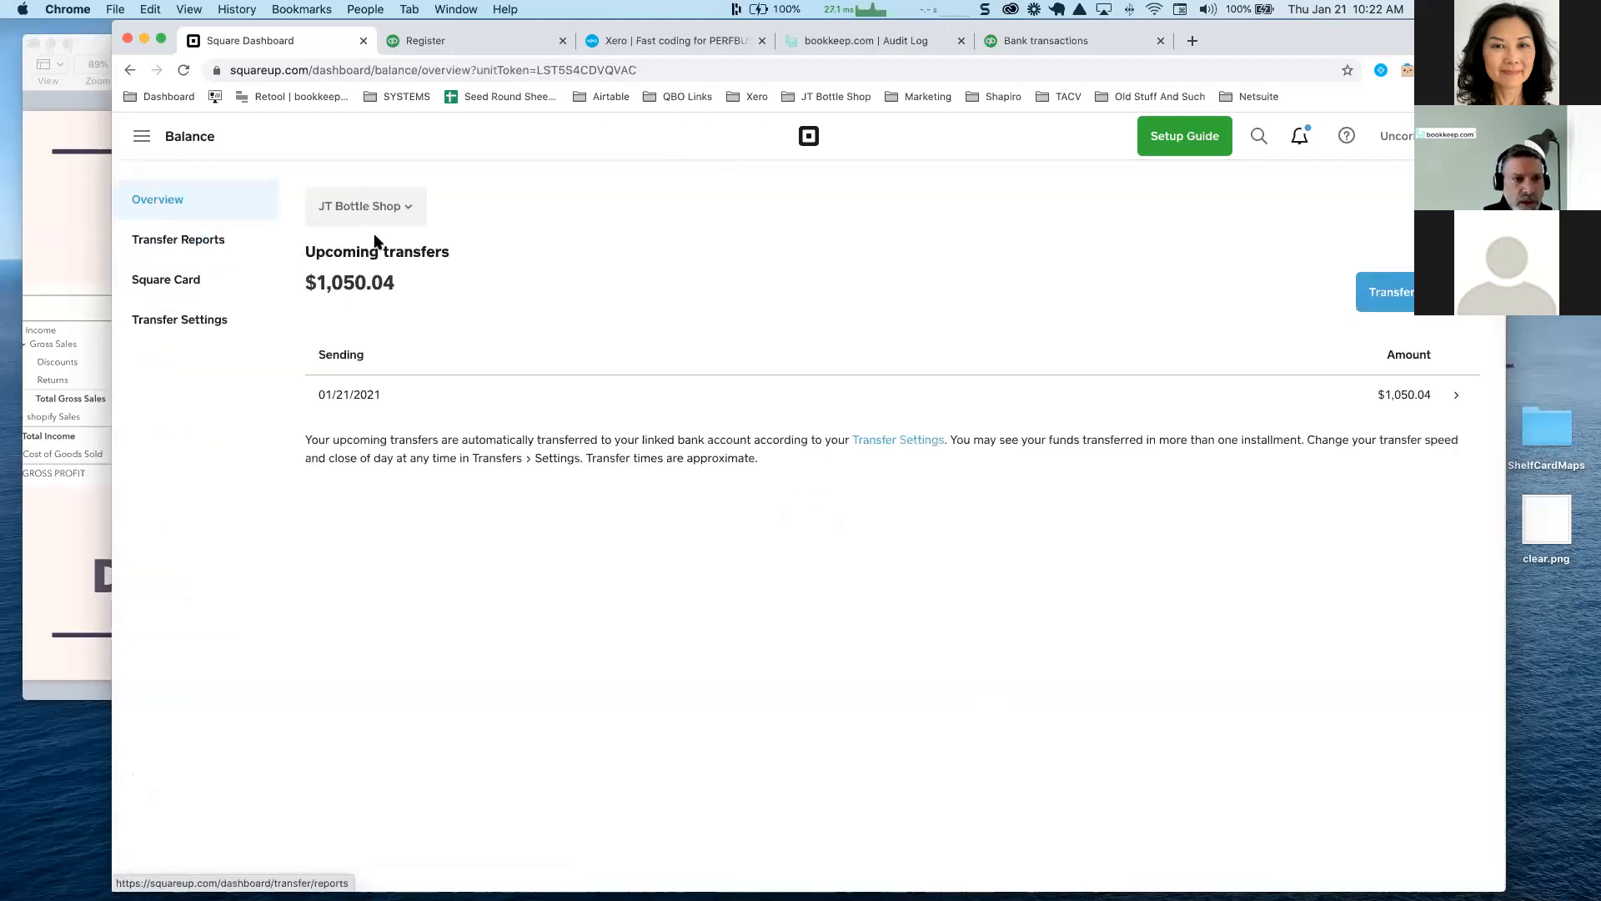
{"action": "left_click", "coordinate": [453, 384]}
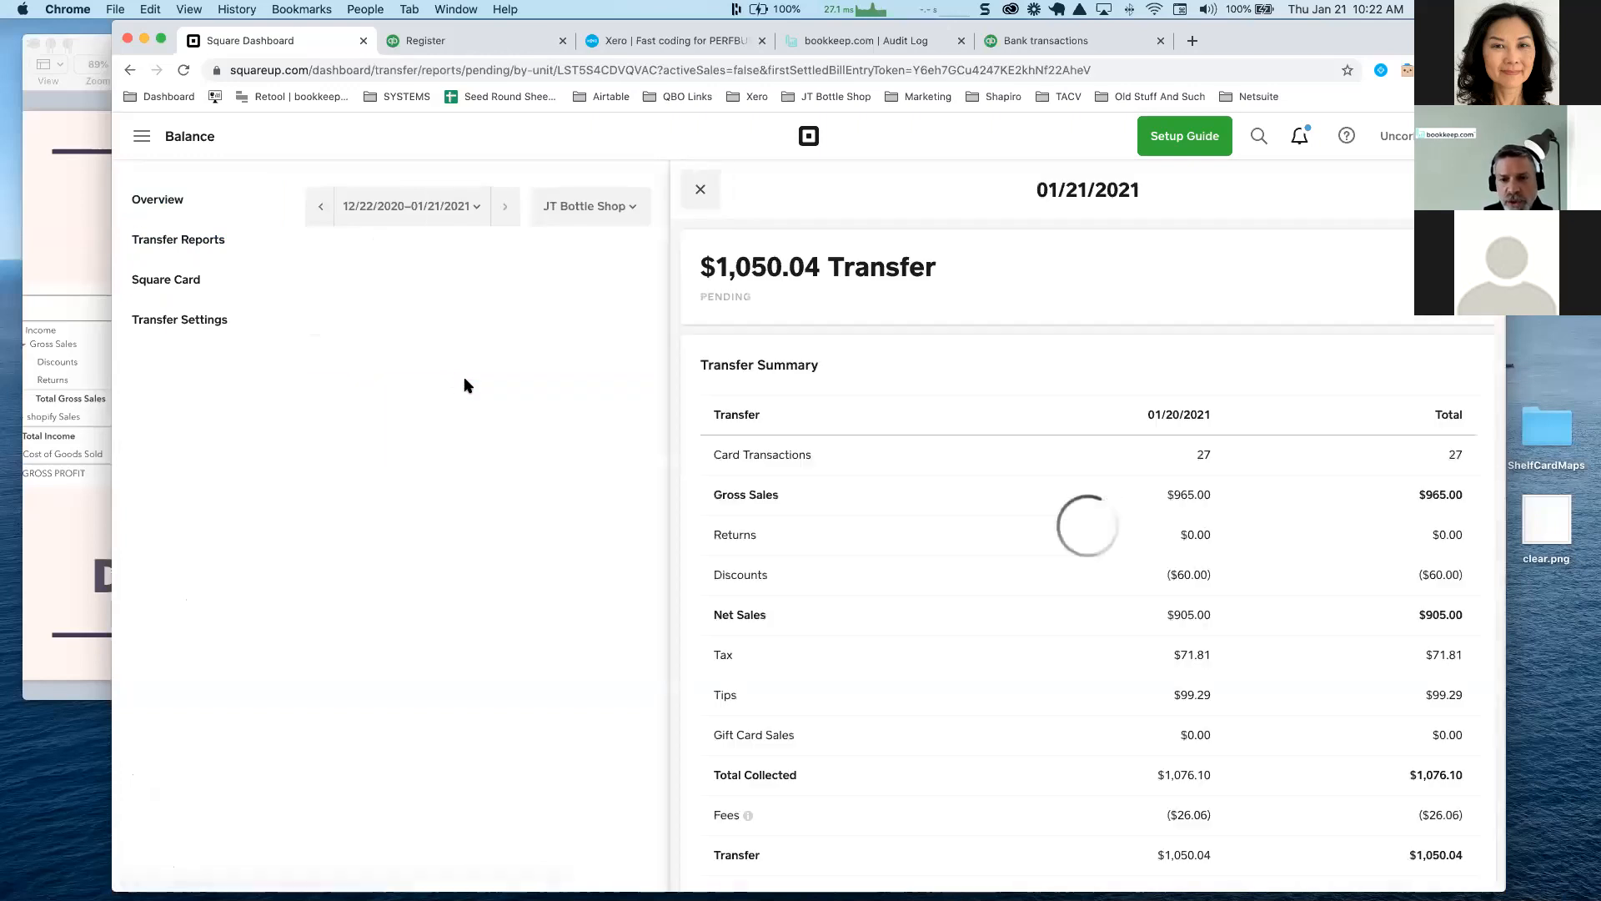
{"action": "scroll", "coordinate": [844, 397], "scroll_direction": "down", "scroll_amount": 15}
{"action": "scroll", "coordinate": [919, 453], "scroll_direction": "up", "scroll_amount": 12}
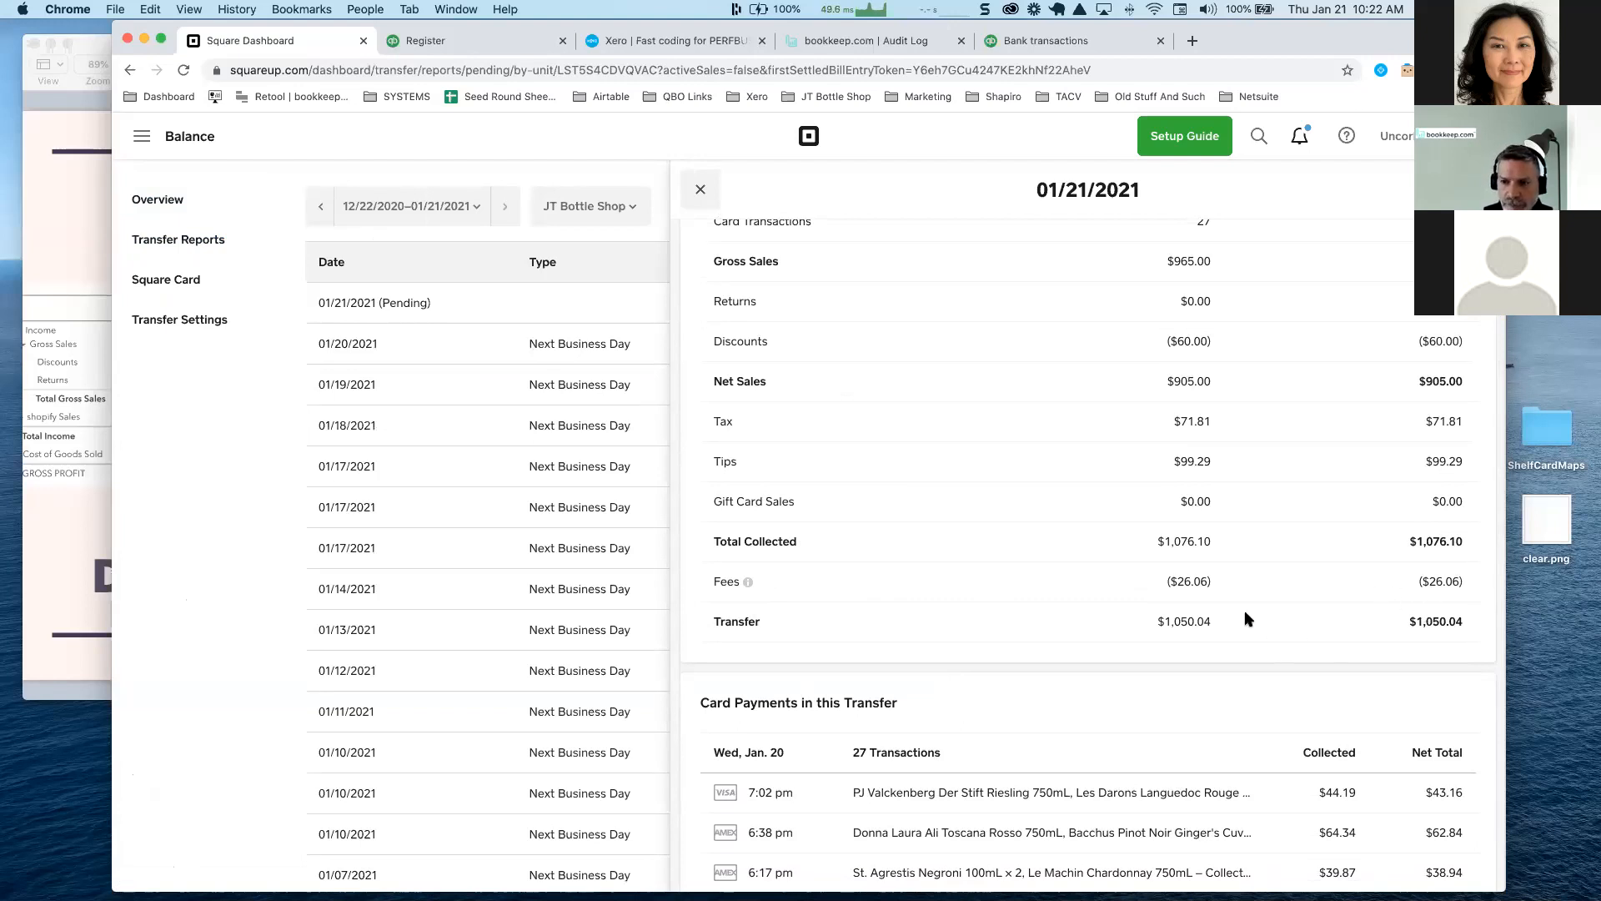
Return to the Balance overview and shrink the browser window
{"action": "left_click", "coordinate": [142, 136]}
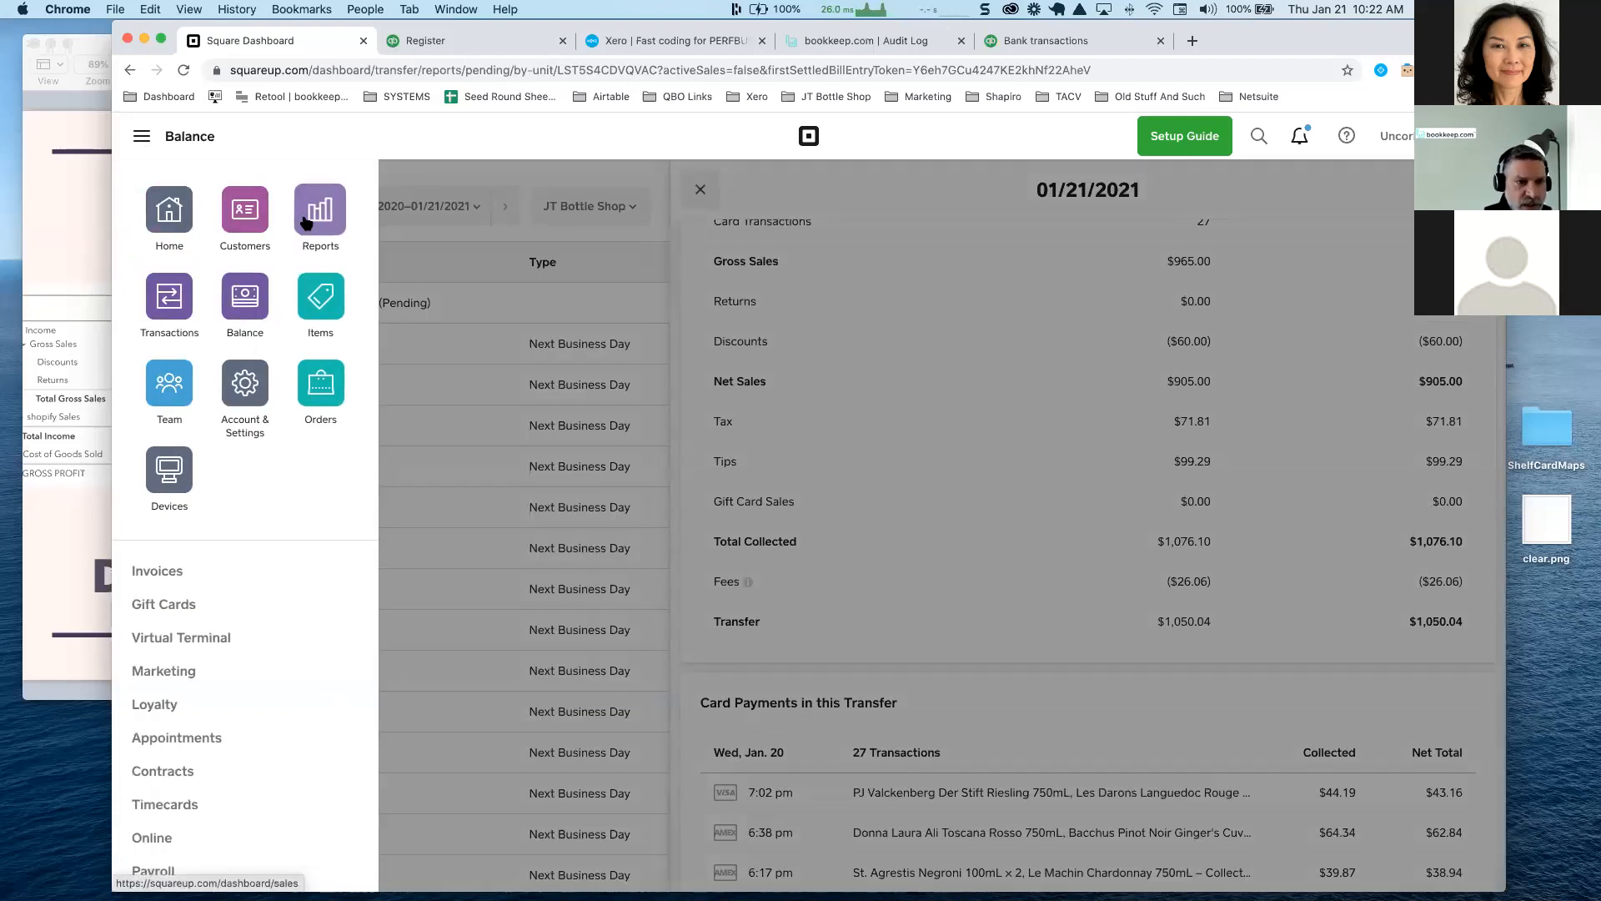
{"action": "left_click", "coordinate": [245, 310]}
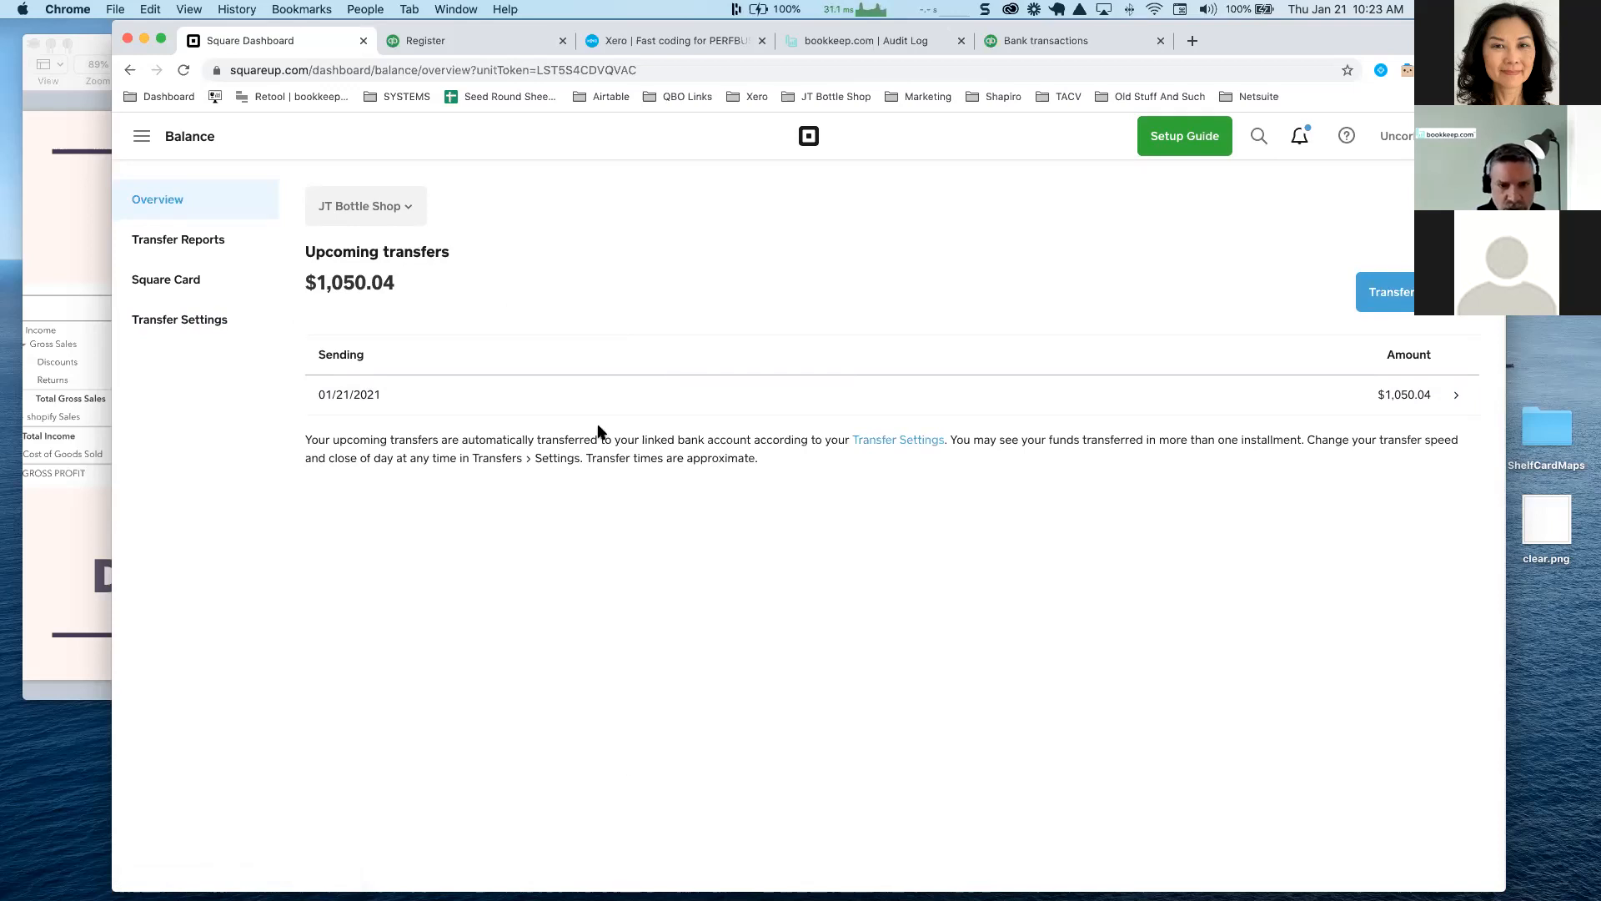
{"action": "left_click_drag", "start_coordinate": [1505, 21], "coordinate": [1450, 51]}
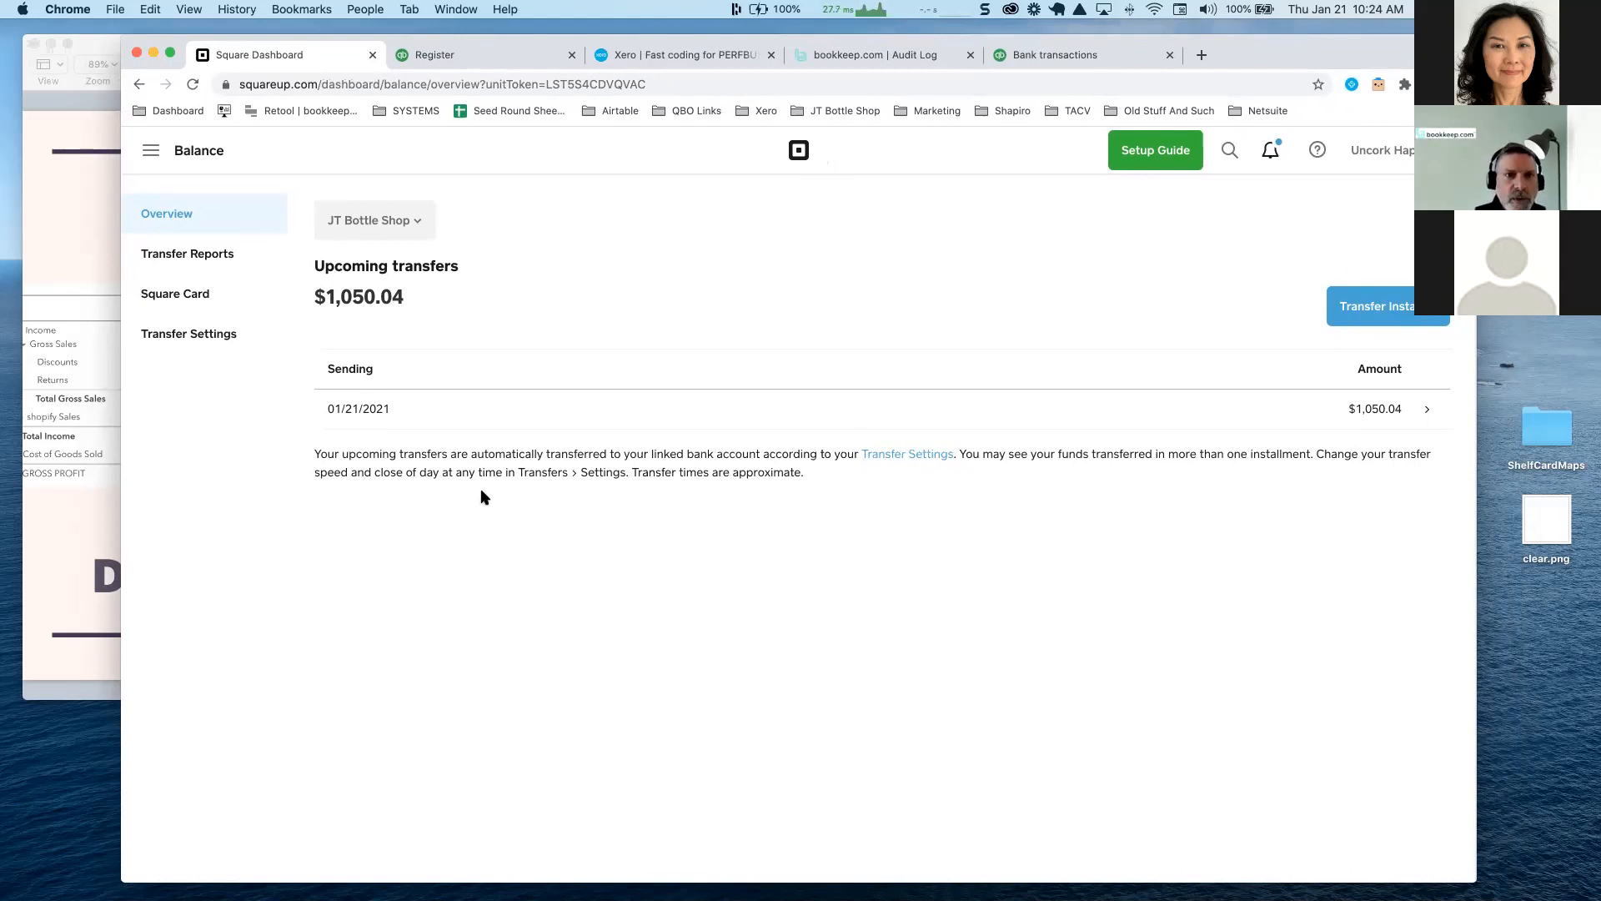
Switch to the QuickBooks inventory register, narrow the browser window further and clear the highlighted ending balance
{"action": "left_click", "coordinate": [504, 60]}
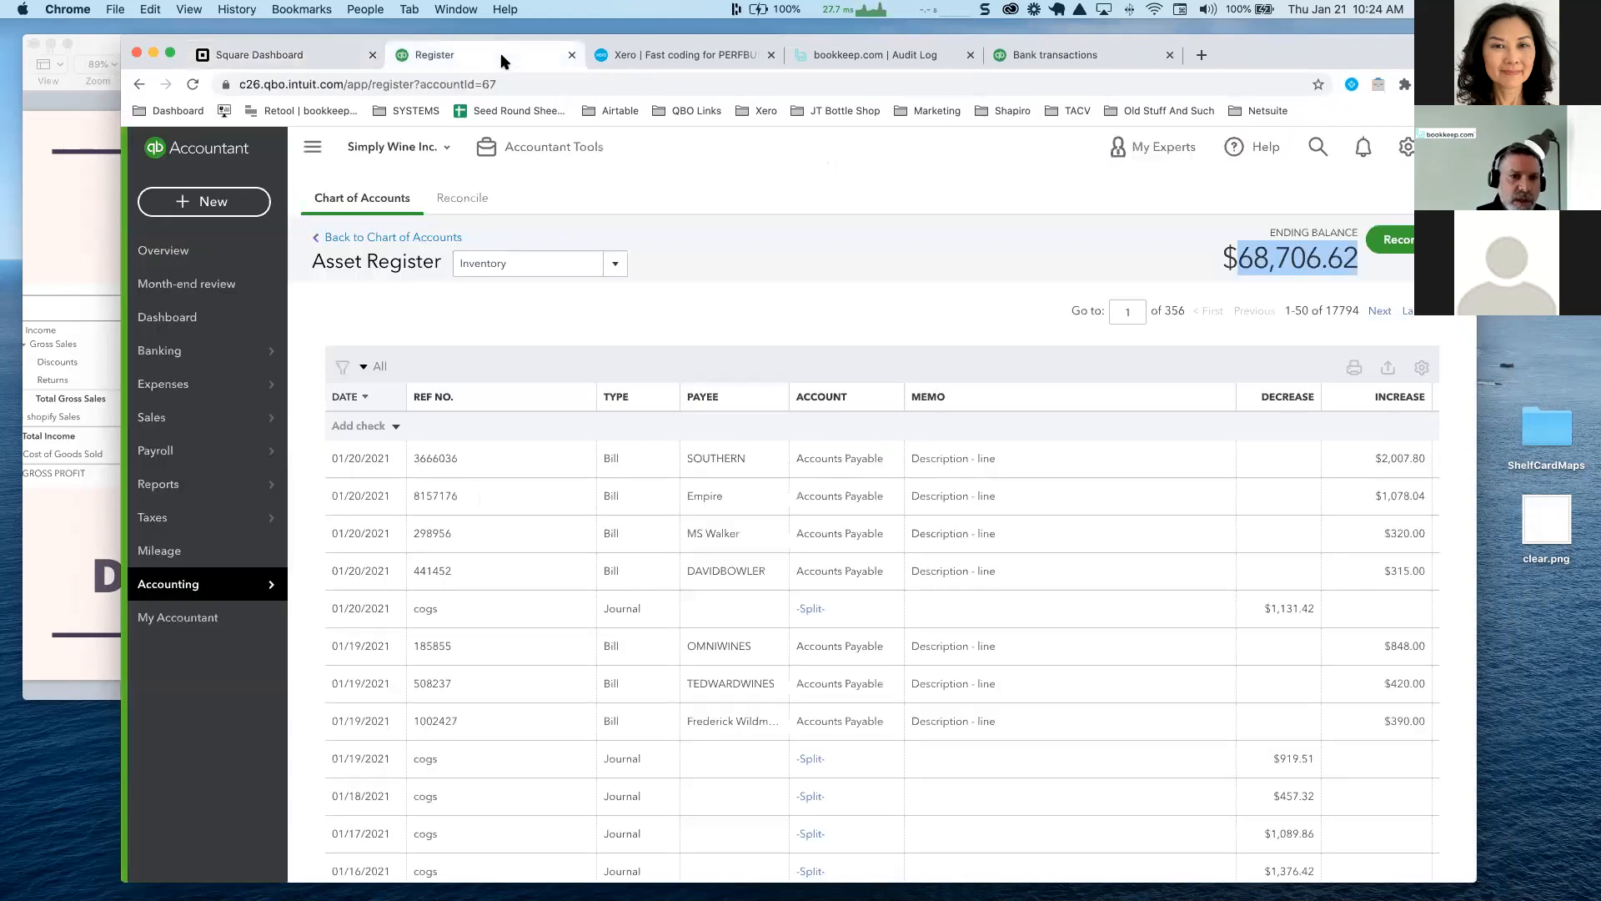
{"action": "left_click_drag", "start_coordinate": [154, 38], "coordinate": [202, 31]}
{"action": "left_click", "coordinate": [972, 274]}
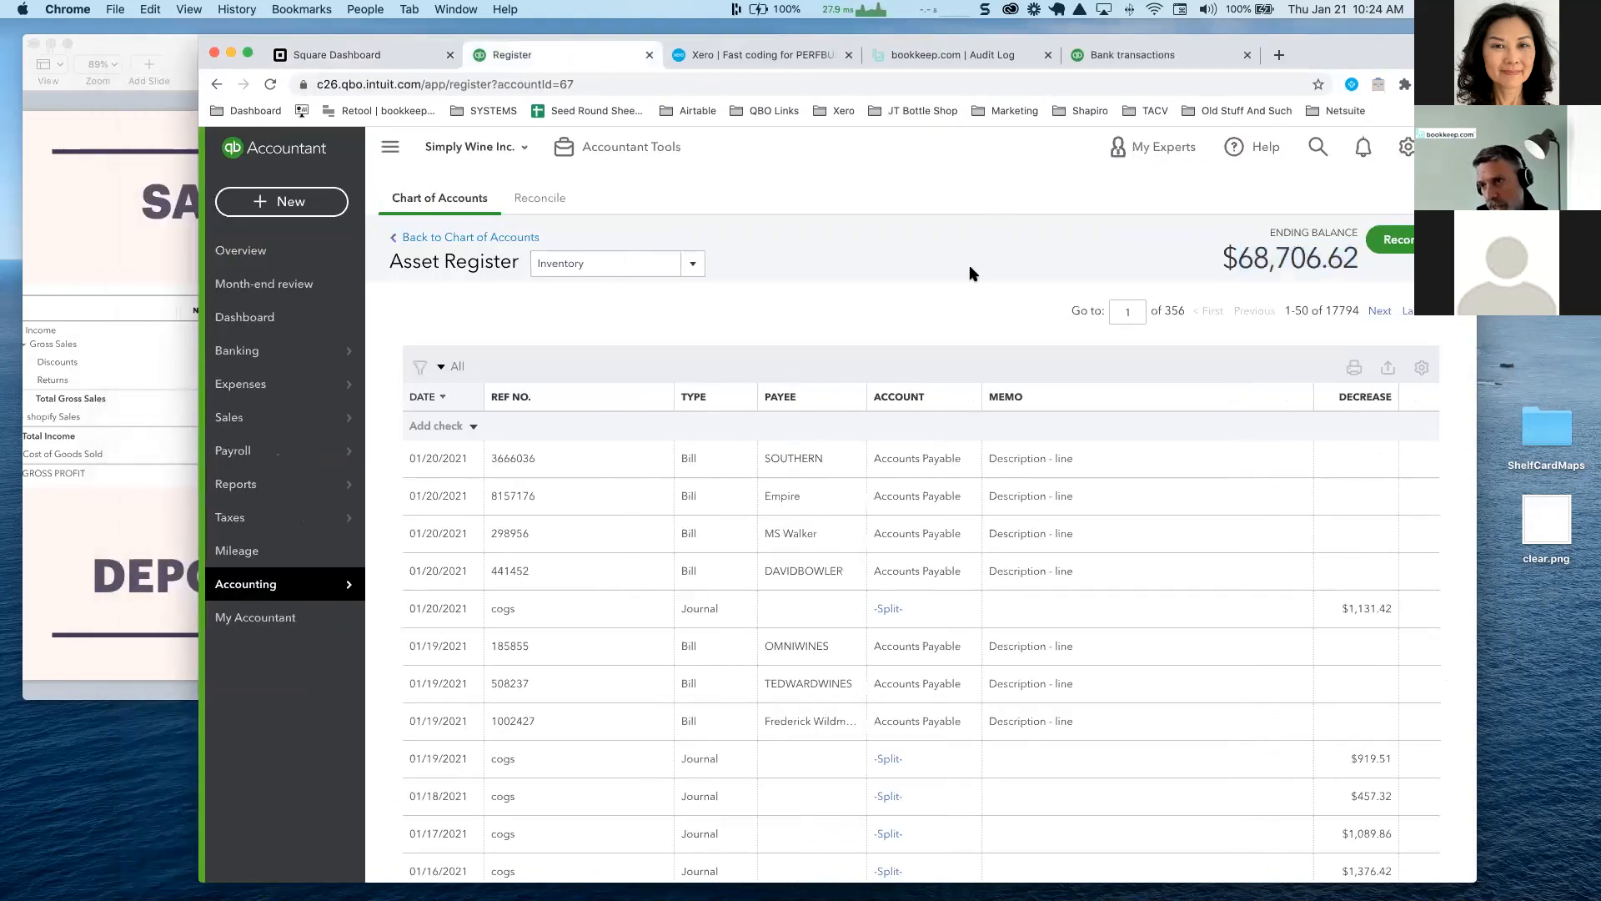
Open the recurring transactions list and view the actions available for the Prepaid Insurance template
{"action": "left_click", "coordinate": [1405, 150]}
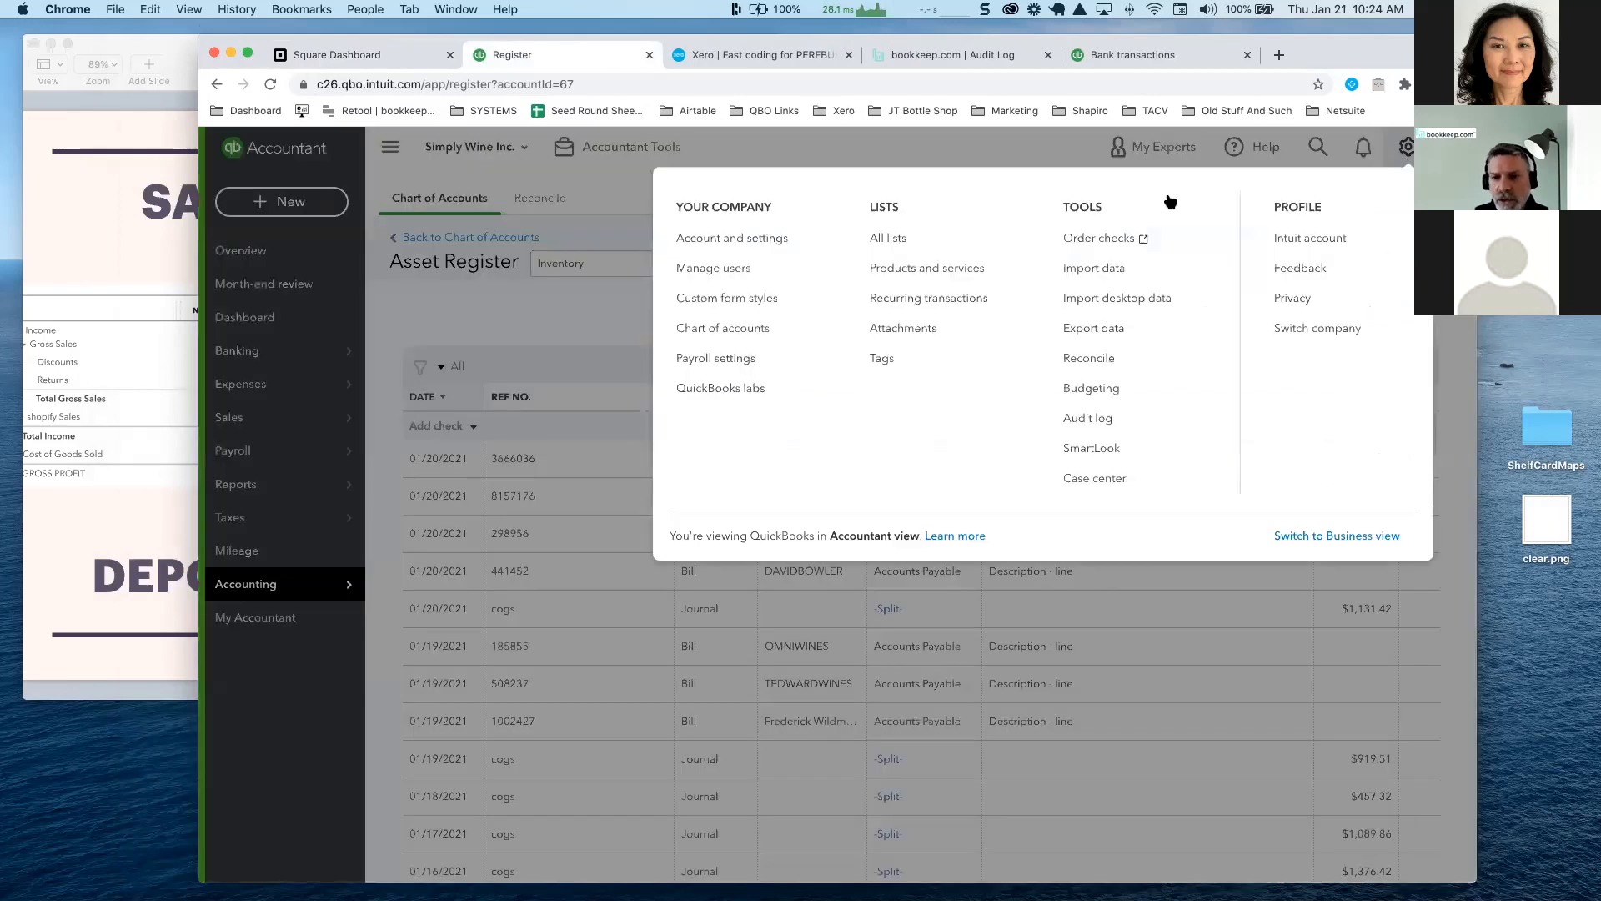
{"action": "left_click", "coordinate": [903, 309]}
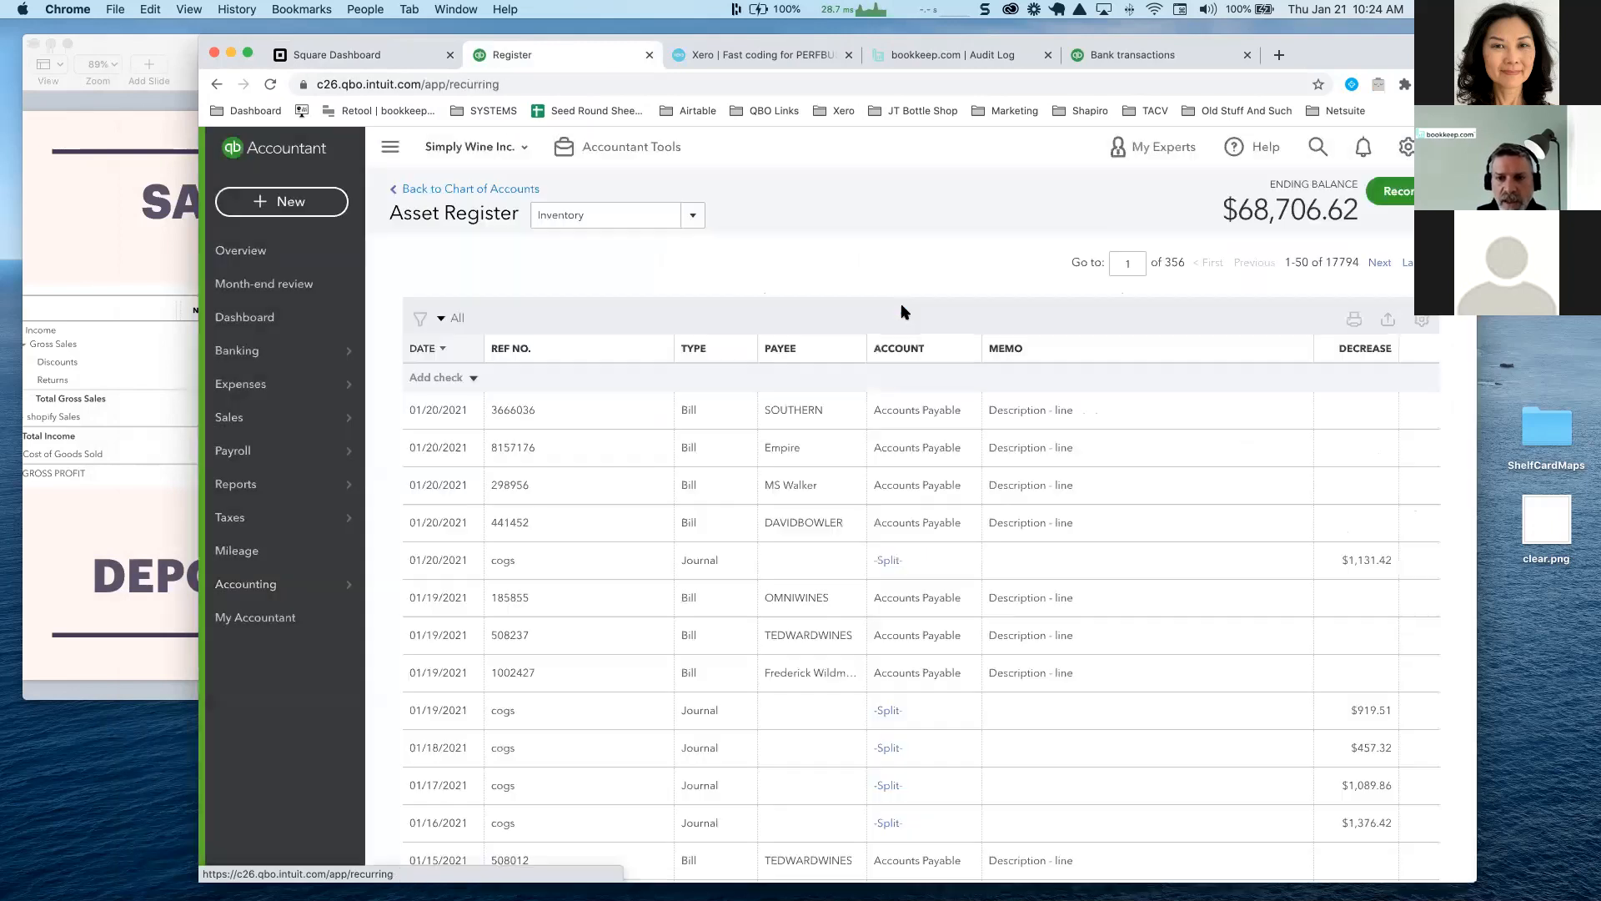
{"action": "left_click", "coordinate": [1424, 376]}
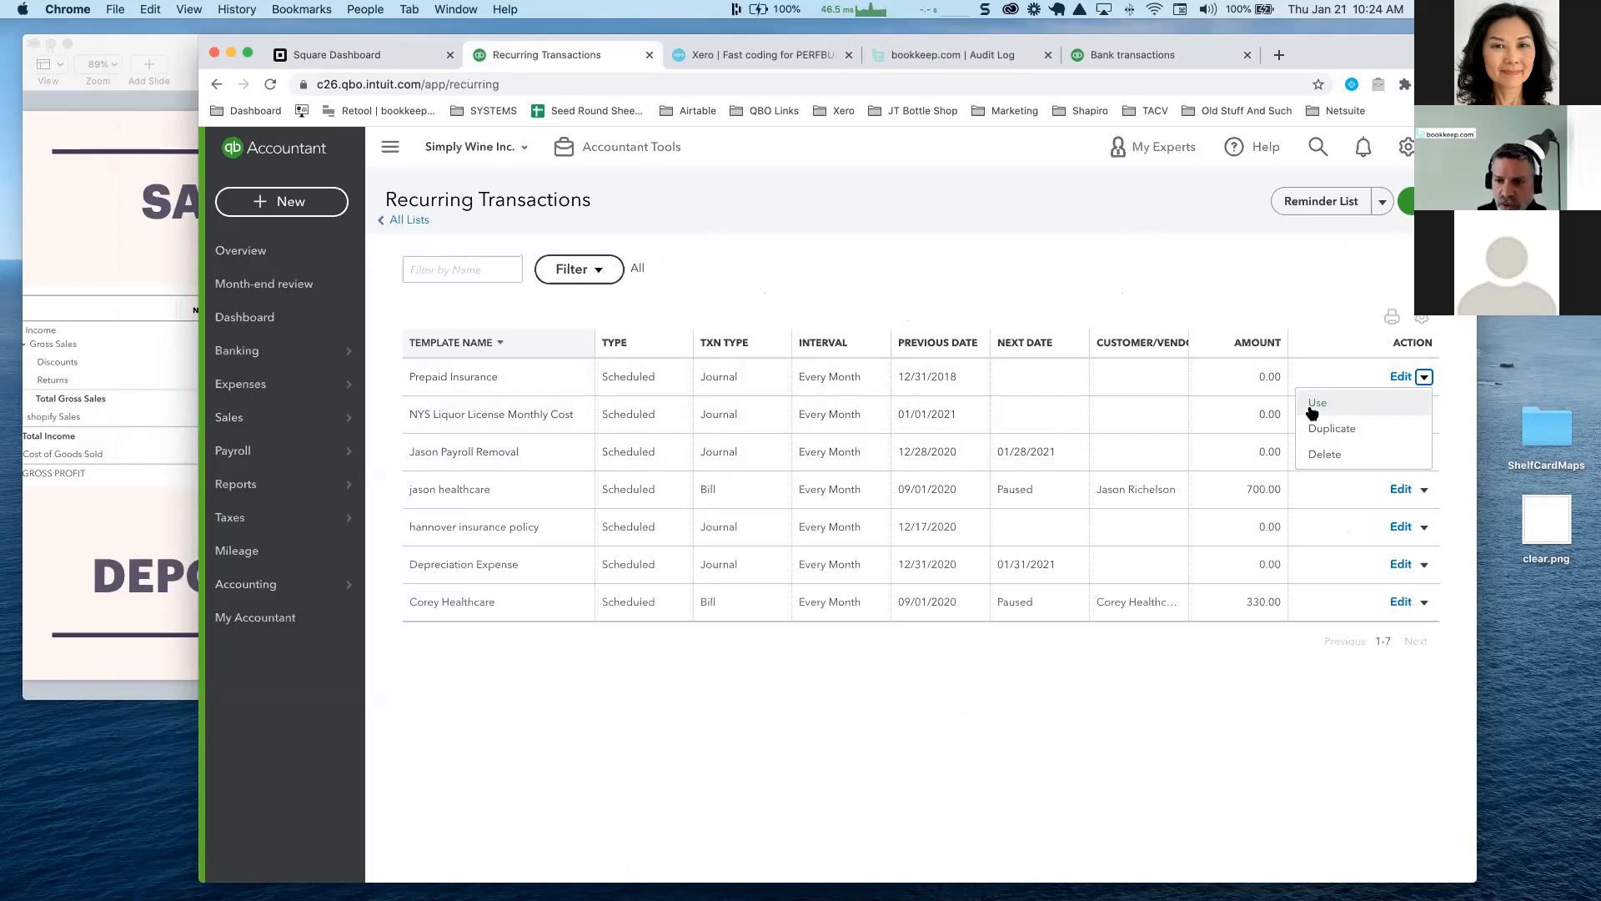
{"action": "left_click", "coordinate": [758, 263]}
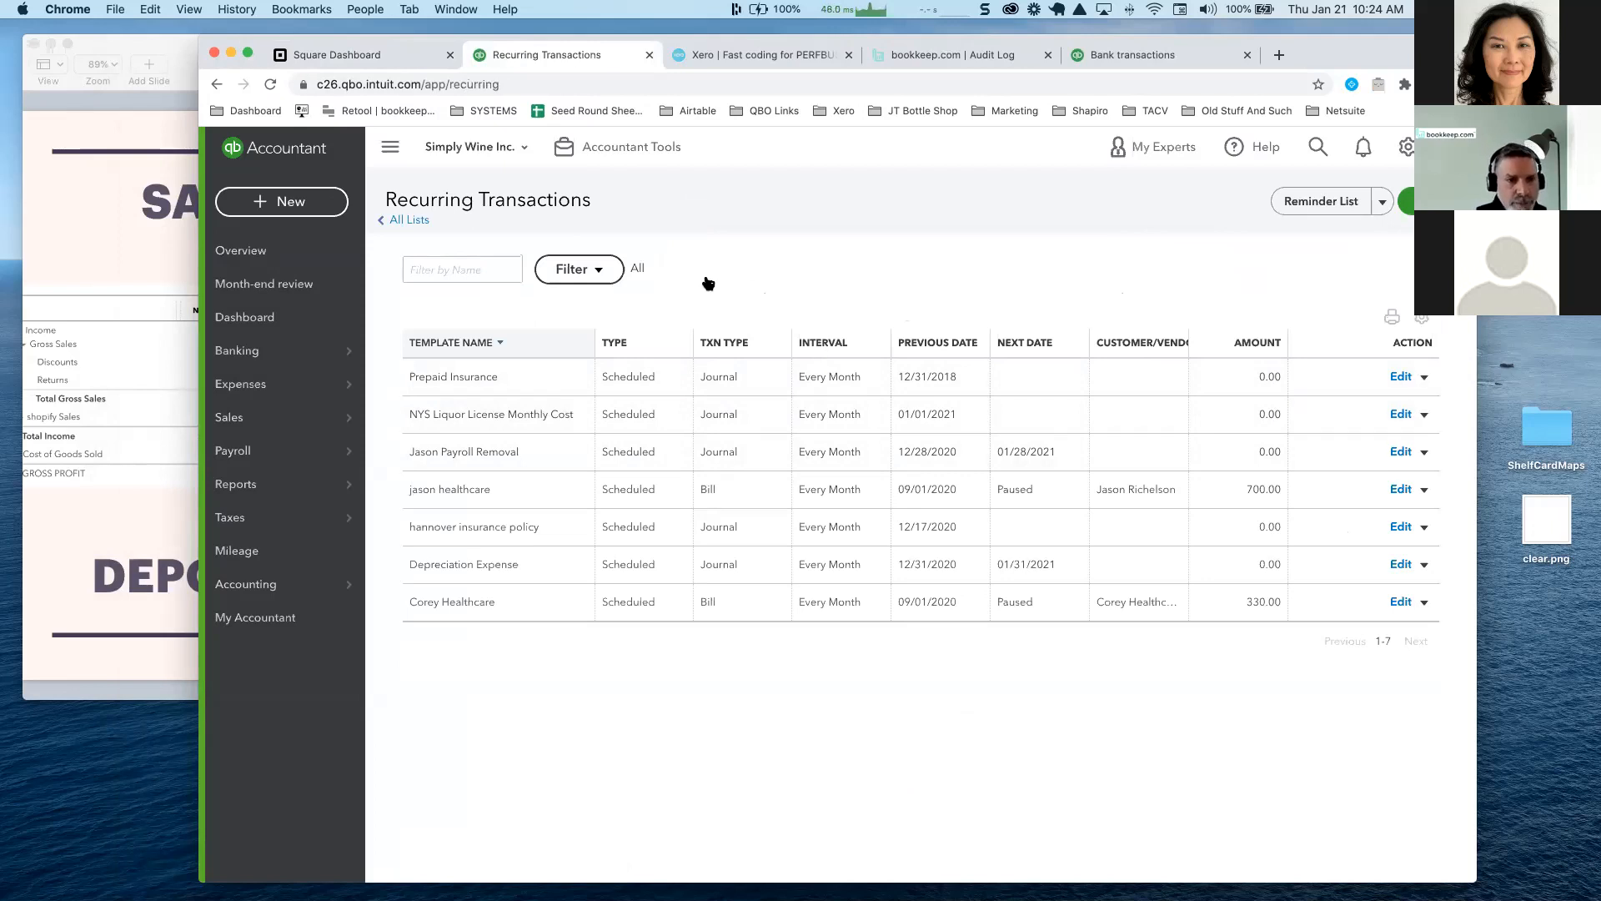
Open the recently searched journal entry bookkeepSqSum121520, review its lines and close it
{"action": "left_click", "coordinate": [1319, 147]}
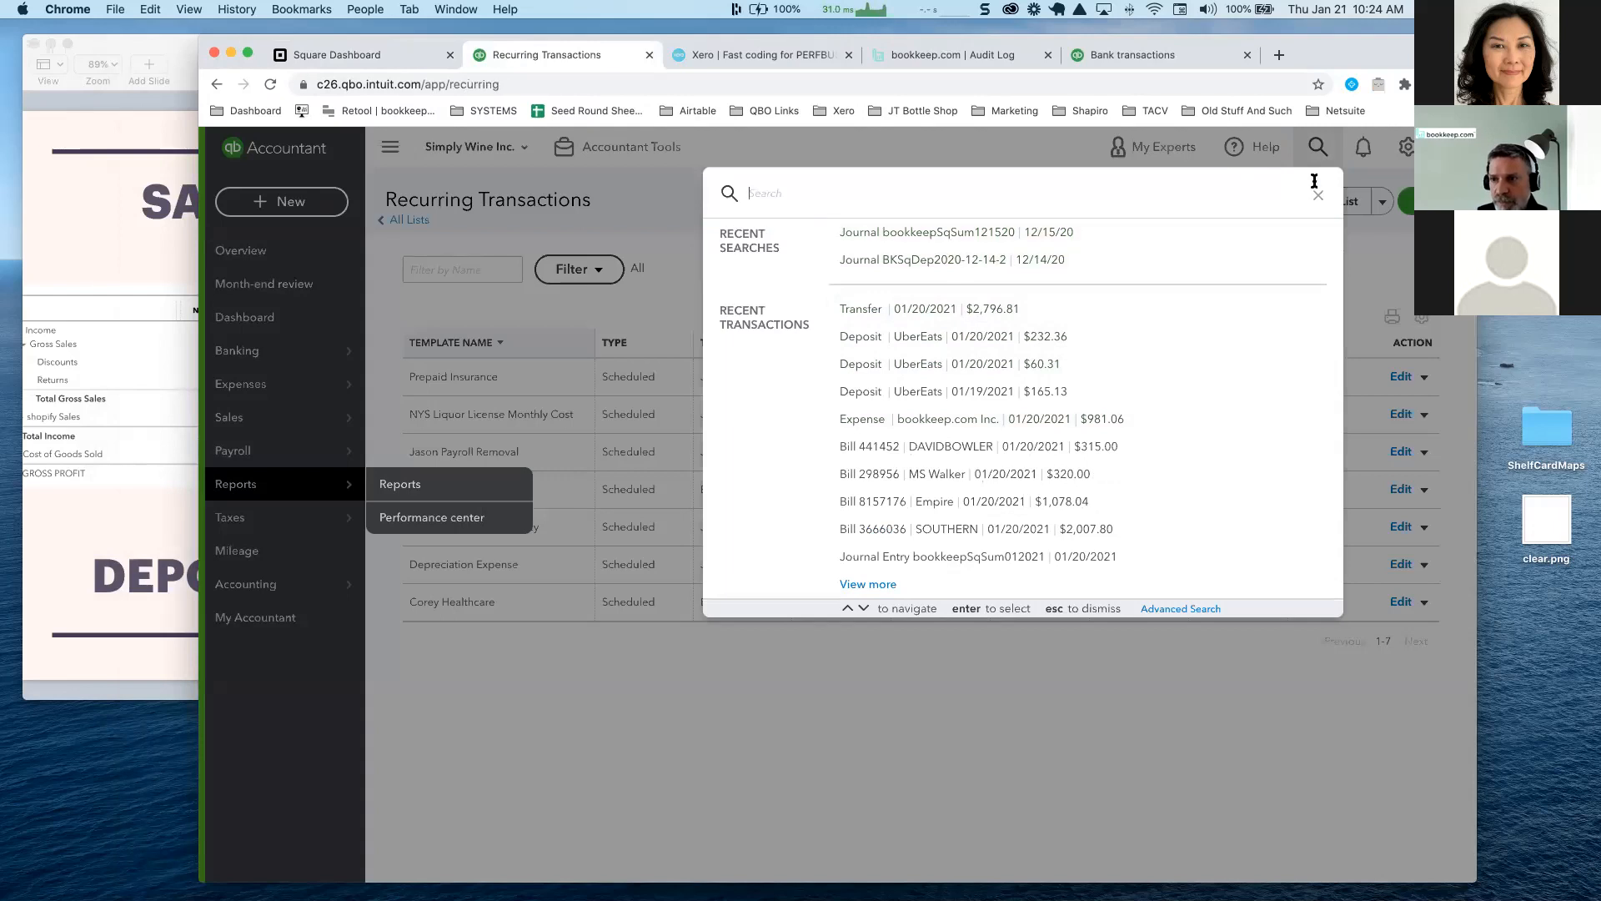
{"action": "left_click", "coordinate": [1018, 239]}
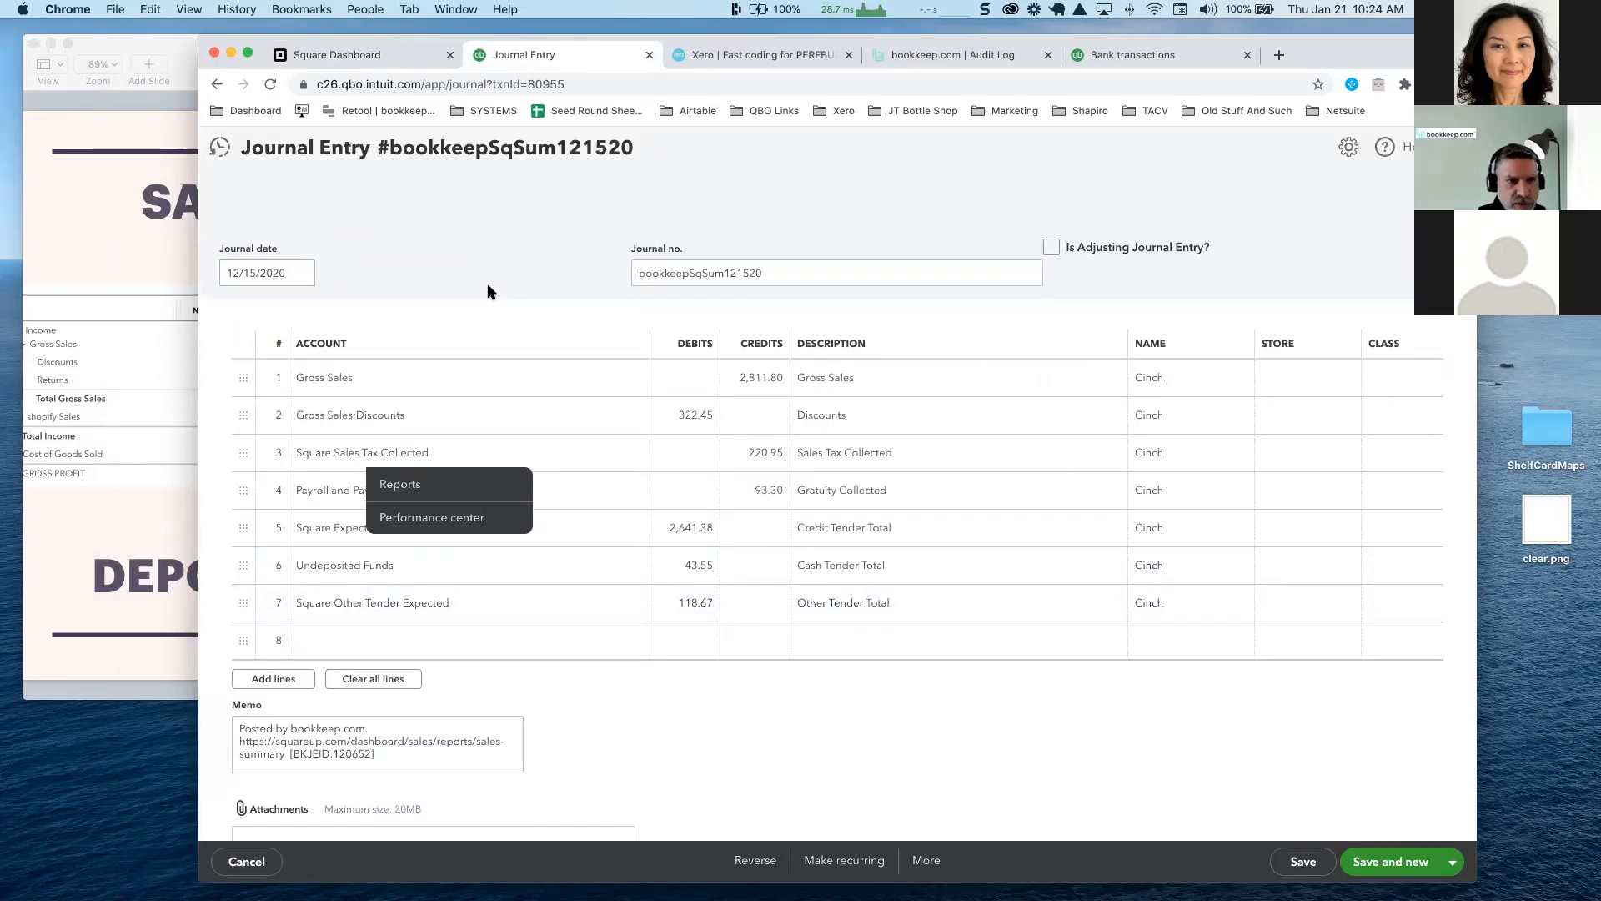
{"action": "scroll", "coordinate": [492, 293], "scroll_direction": "down", "scroll_amount": 3}
{"action": "scroll", "coordinate": [488, 290], "scroll_direction": "up", "scroll_amount": 3}
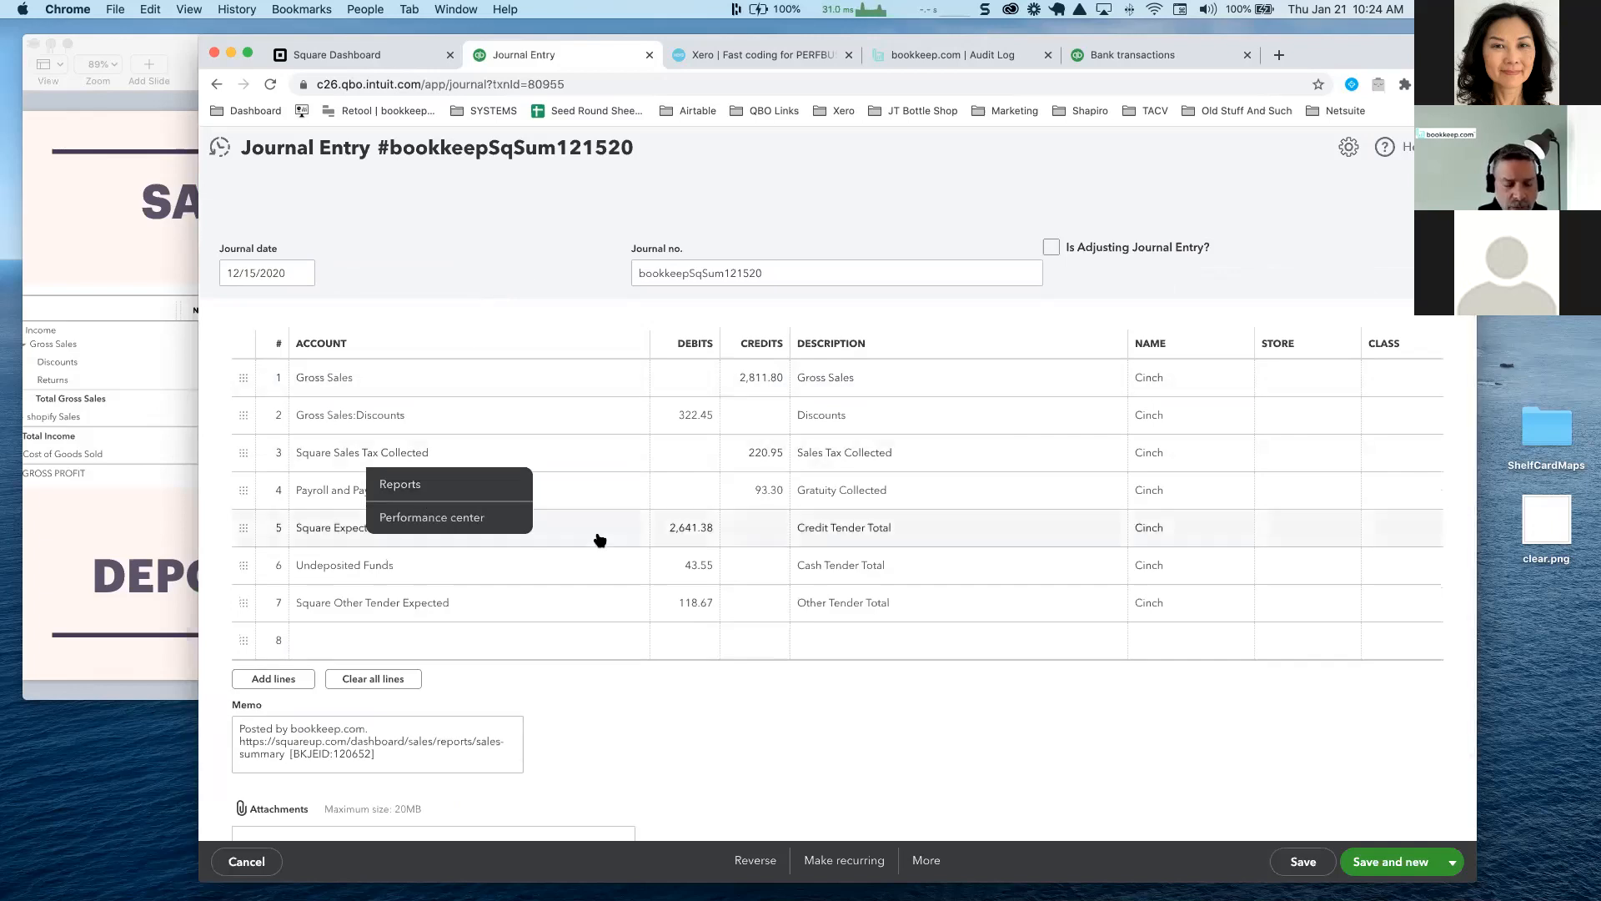
{"action": "key", "text": "Escape"}
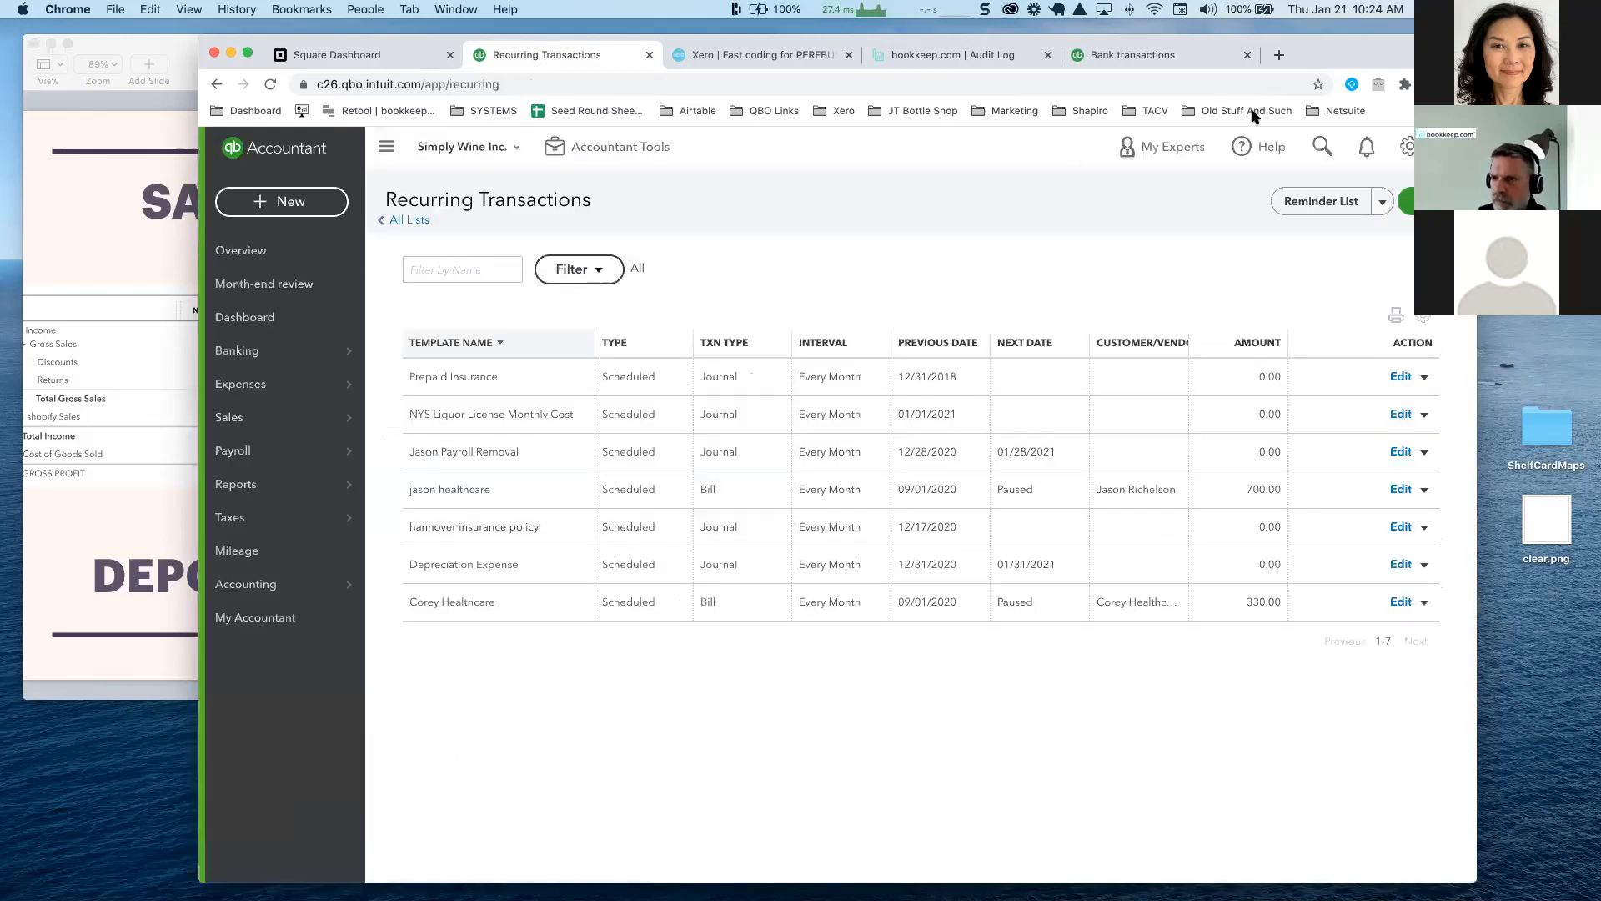
Open the recent journal entry bookkeepSqSum012021 dated 01/20/2021 to review its sales and tender lines
{"action": "left_click", "coordinate": [1323, 146]}
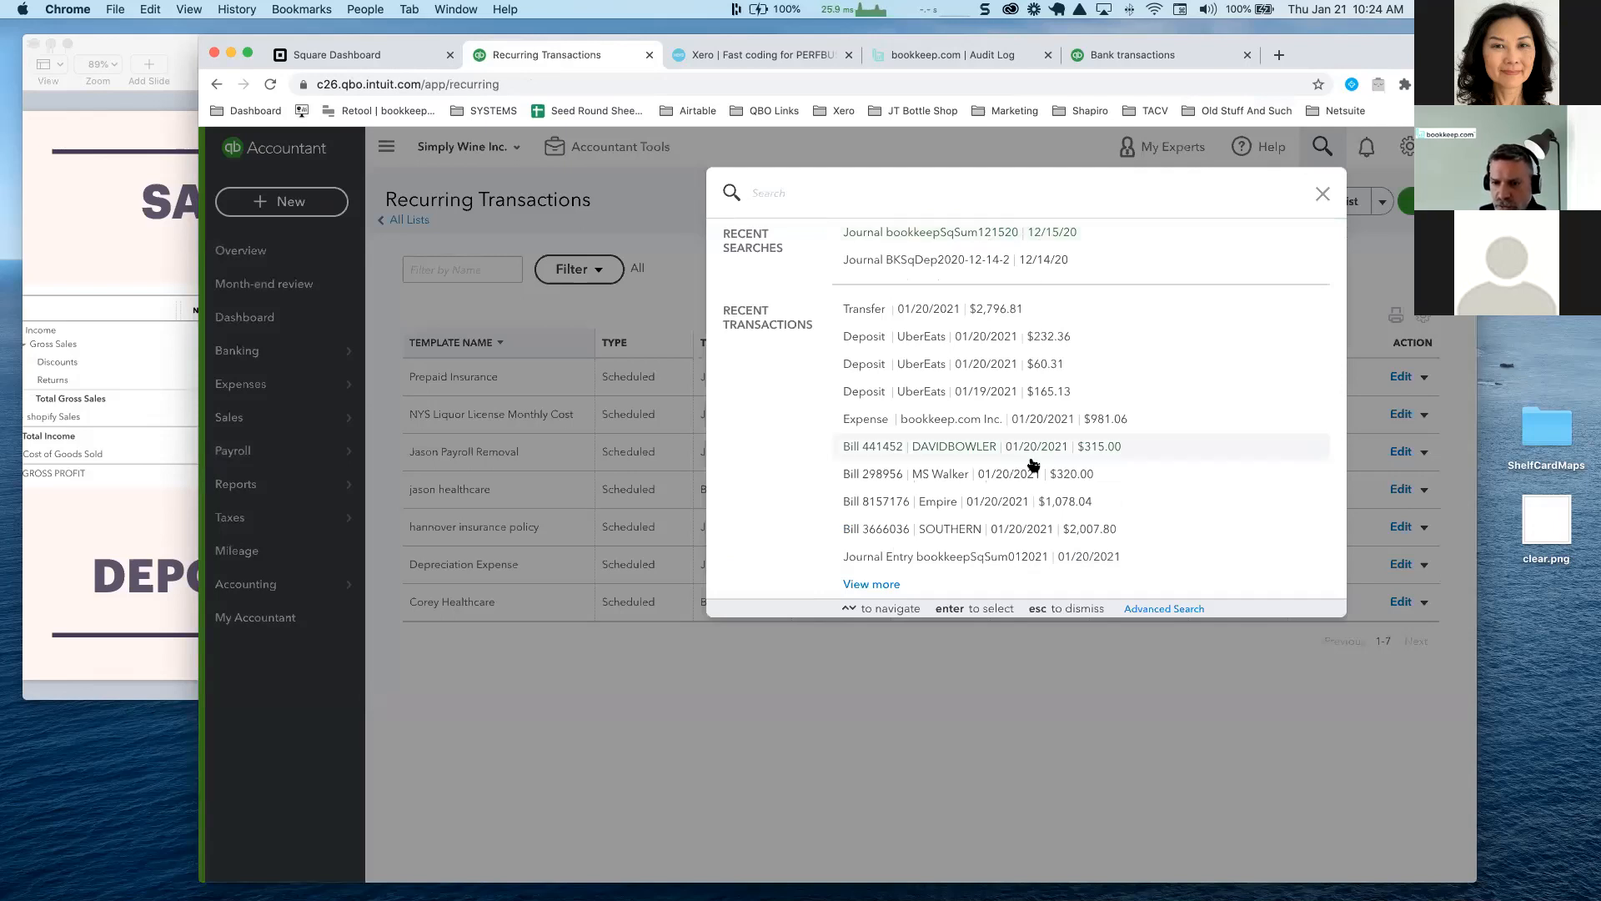
{"action": "left_click", "coordinate": [951, 555]}
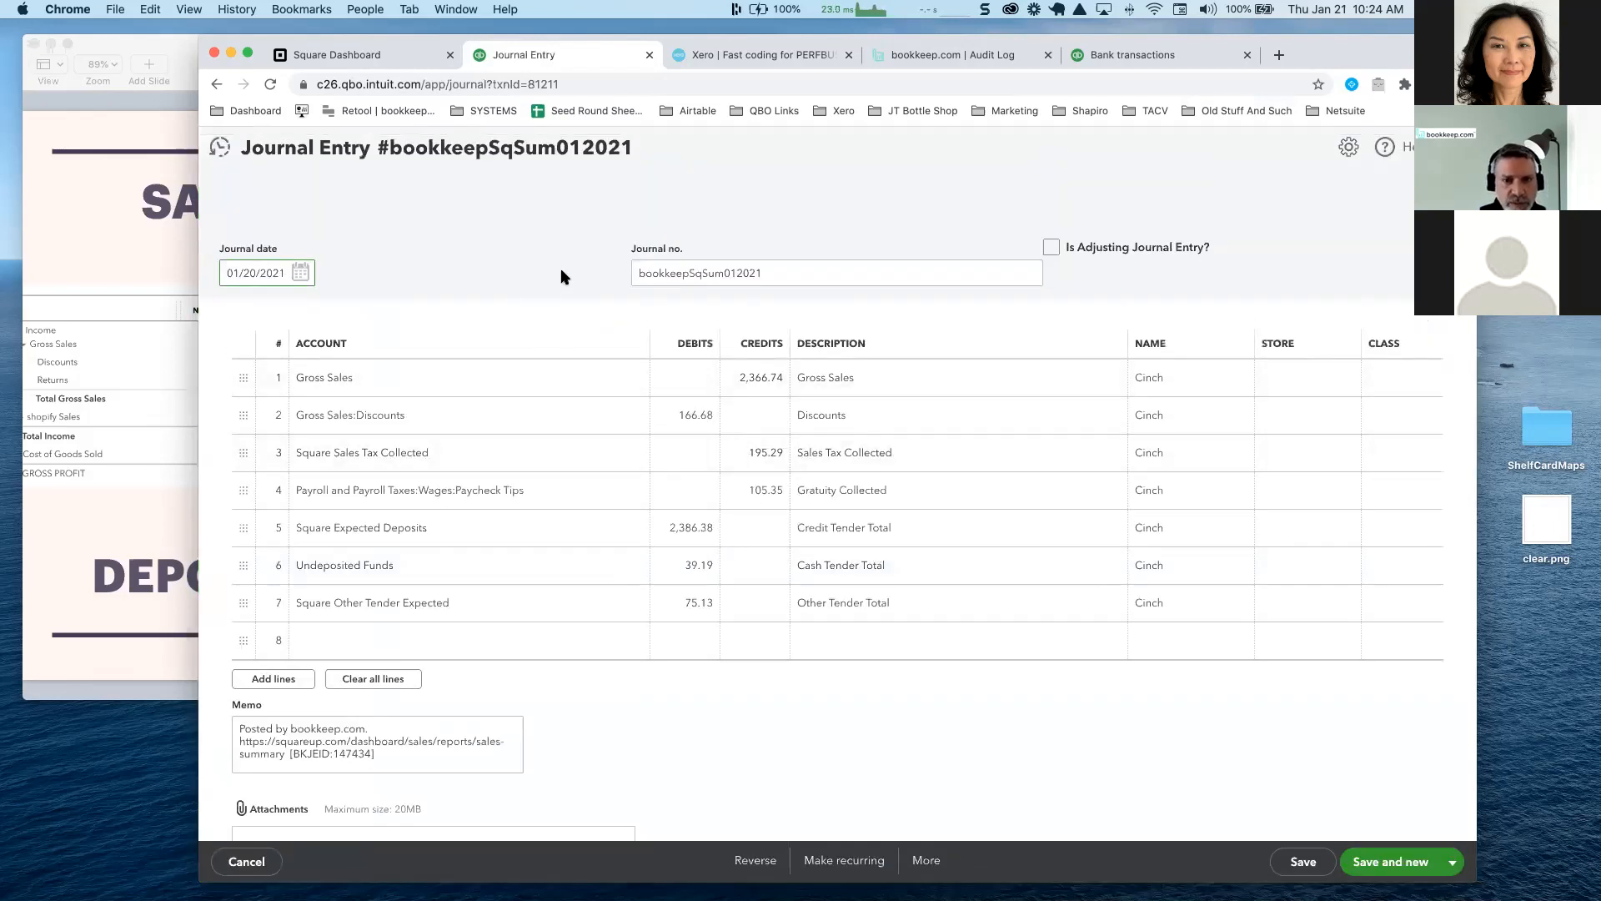
Open the Sales Summary report in Square and limit its location filter to Simply Wine, excluding JT Bottle Shop
{"action": "left_click", "coordinate": [364, 55]}
{"action": "left_click", "coordinate": [228, 151]}
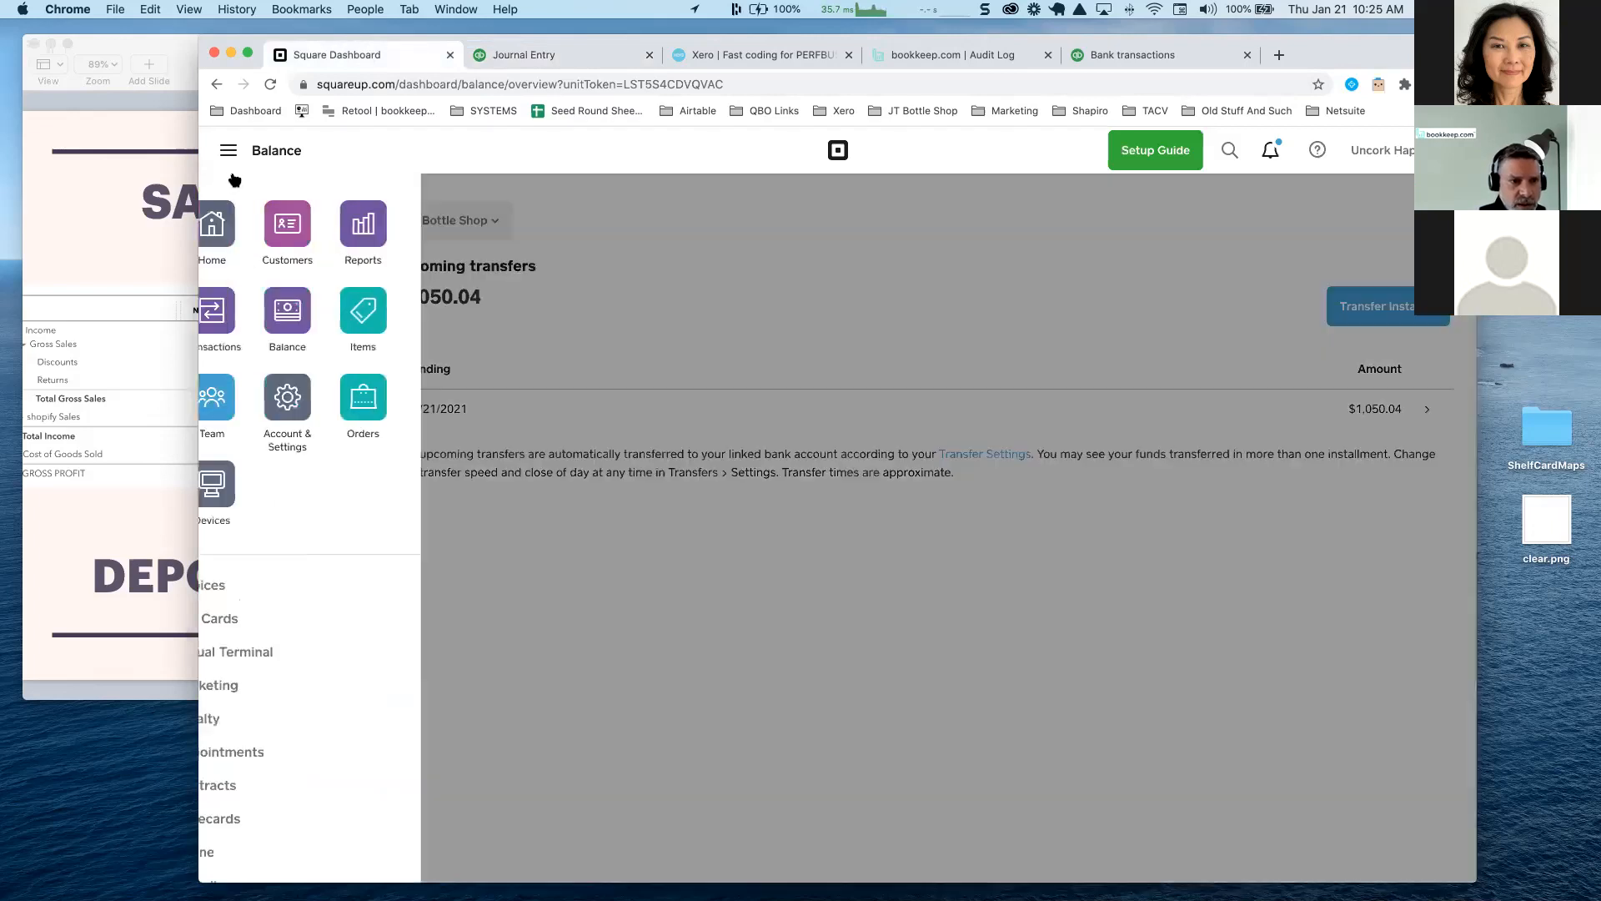
{"action": "left_click", "coordinate": [406, 223]}
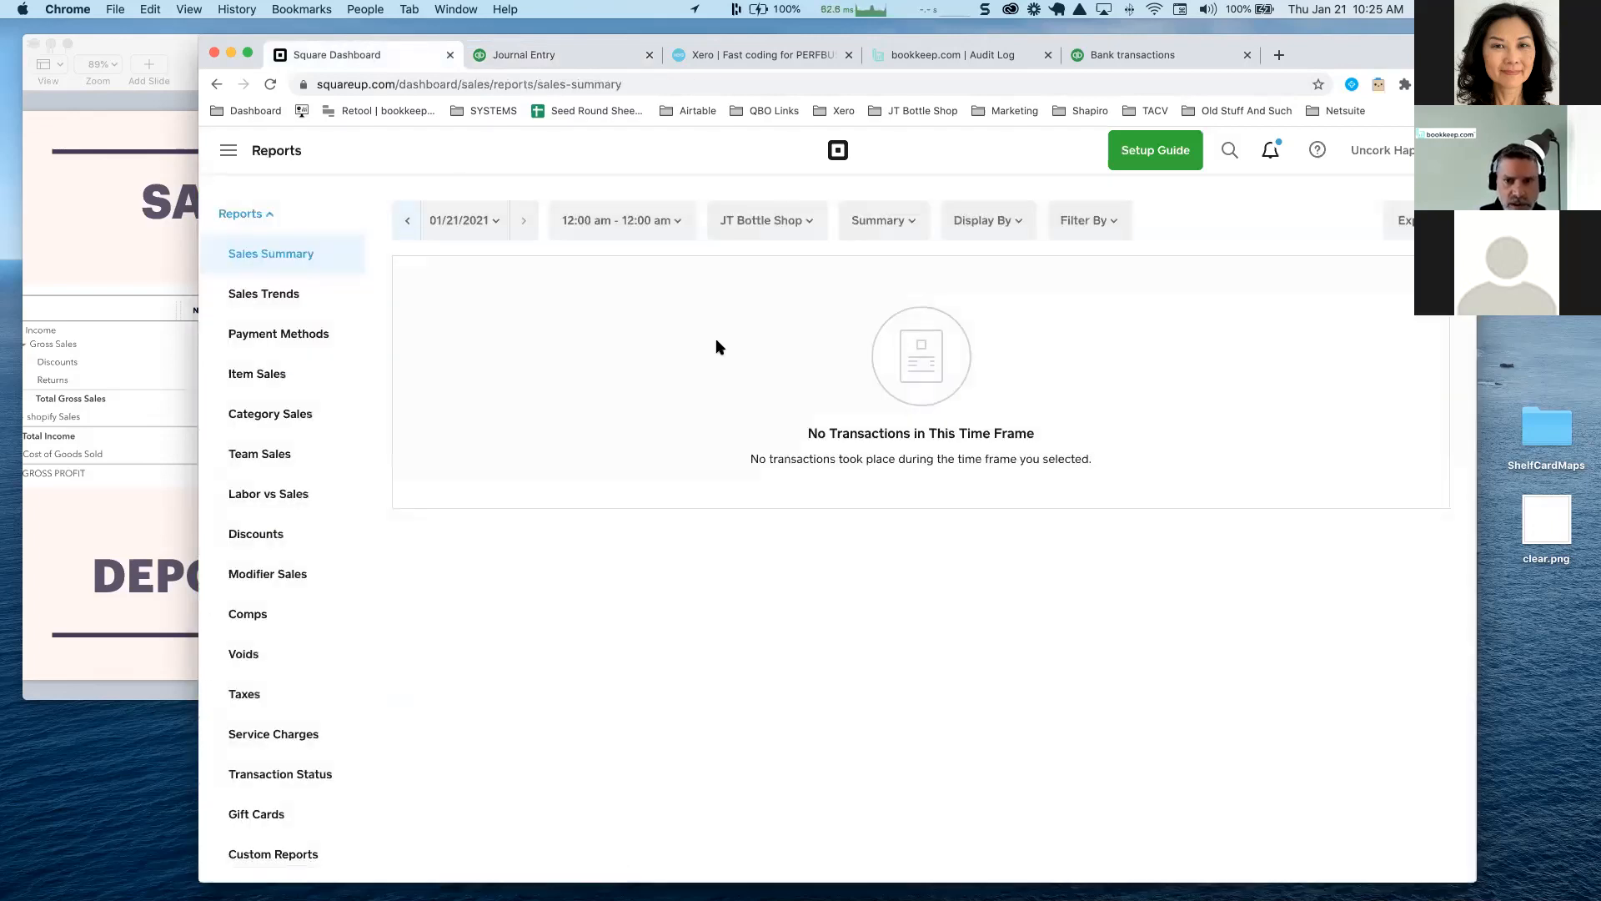
{"action": "left_click", "coordinate": [758, 221]}
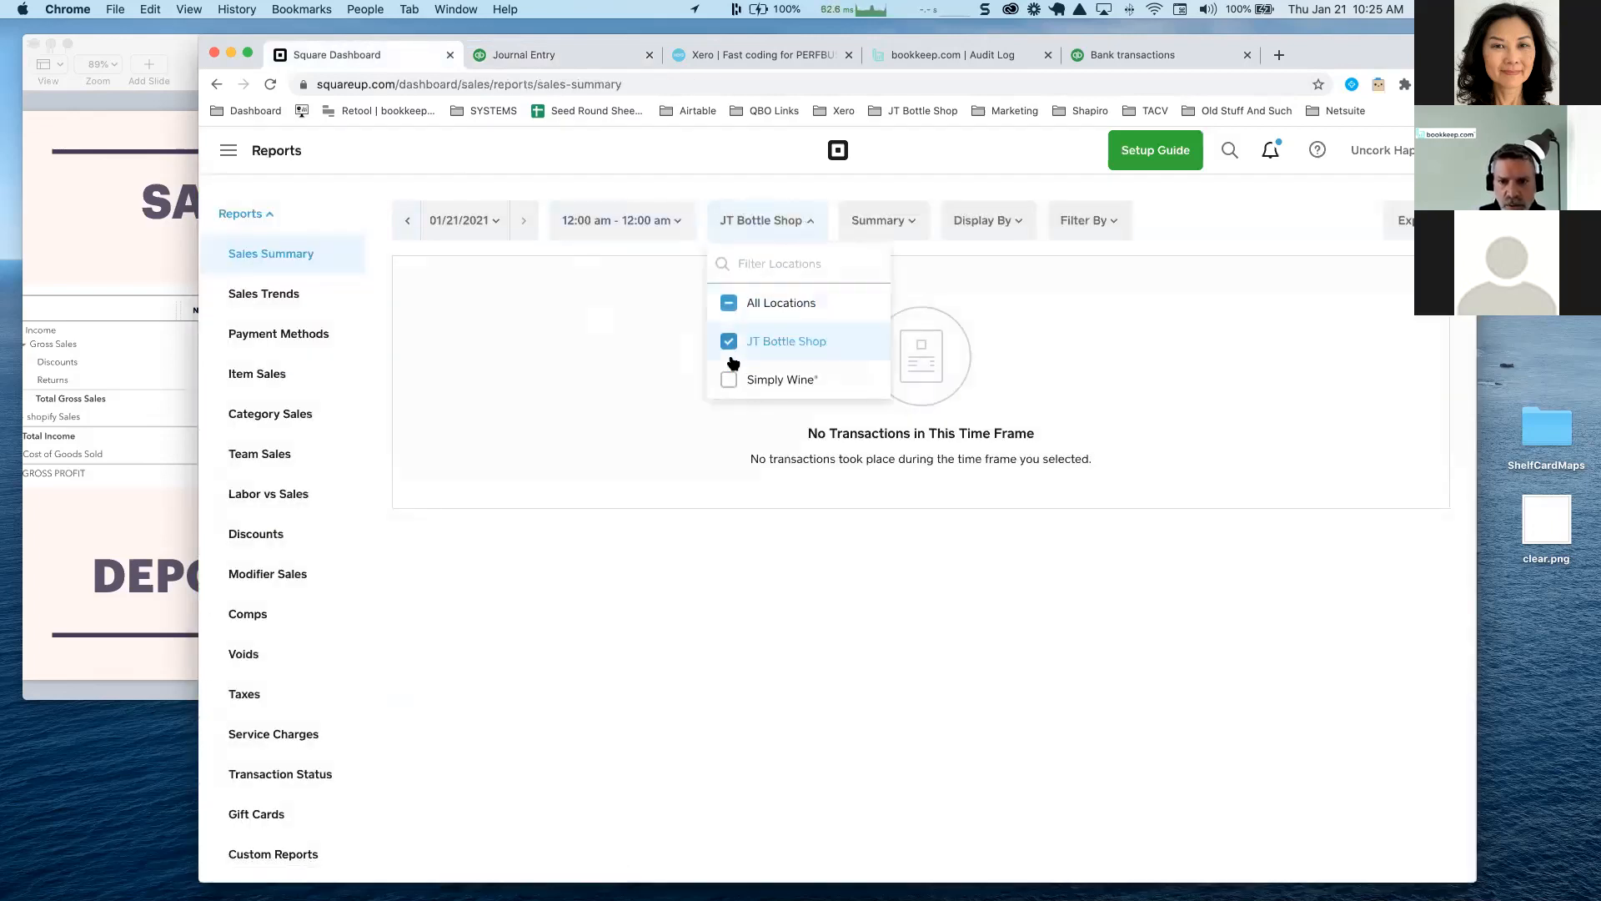
{"action": "left_click", "coordinate": [729, 379]}
{"action": "left_click", "coordinate": [729, 341]}
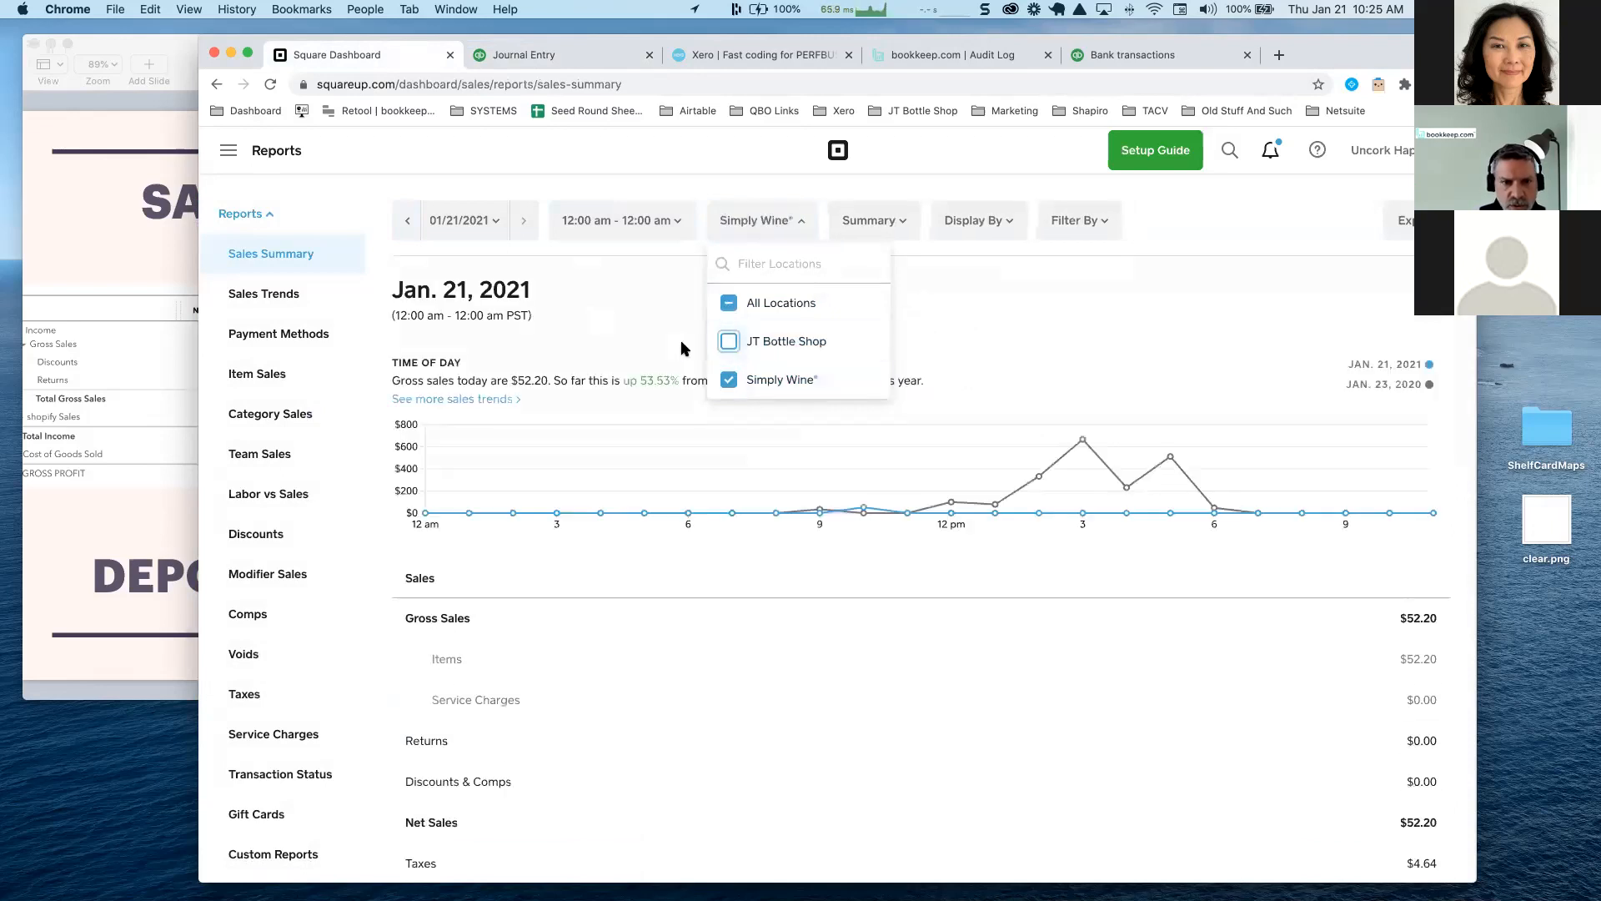
{"action": "left_click", "coordinate": [595, 311]}
Set the Sales Summary date to 01/20/2021 and review the gross sales, discounts, taxes and tips
{"action": "scroll", "coordinate": [597, 311], "scroll_direction": "down", "scroll_amount": 3}
{"action": "scroll", "coordinate": [678, 293], "scroll_direction": "up", "scroll_amount": 3}
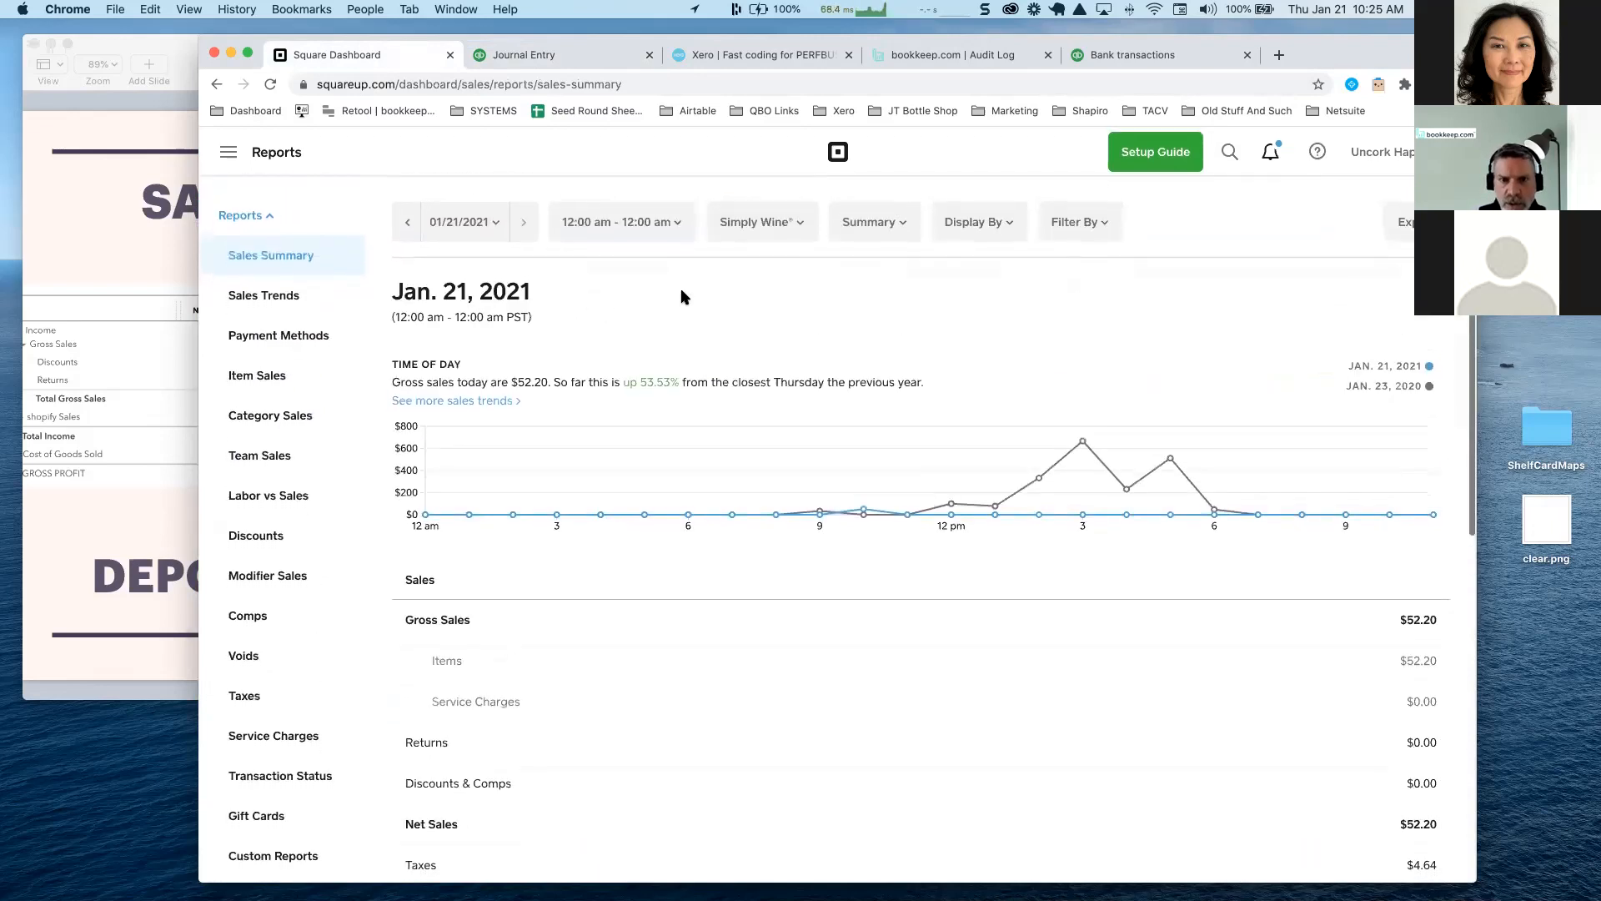
{"action": "left_click", "coordinate": [408, 222]}
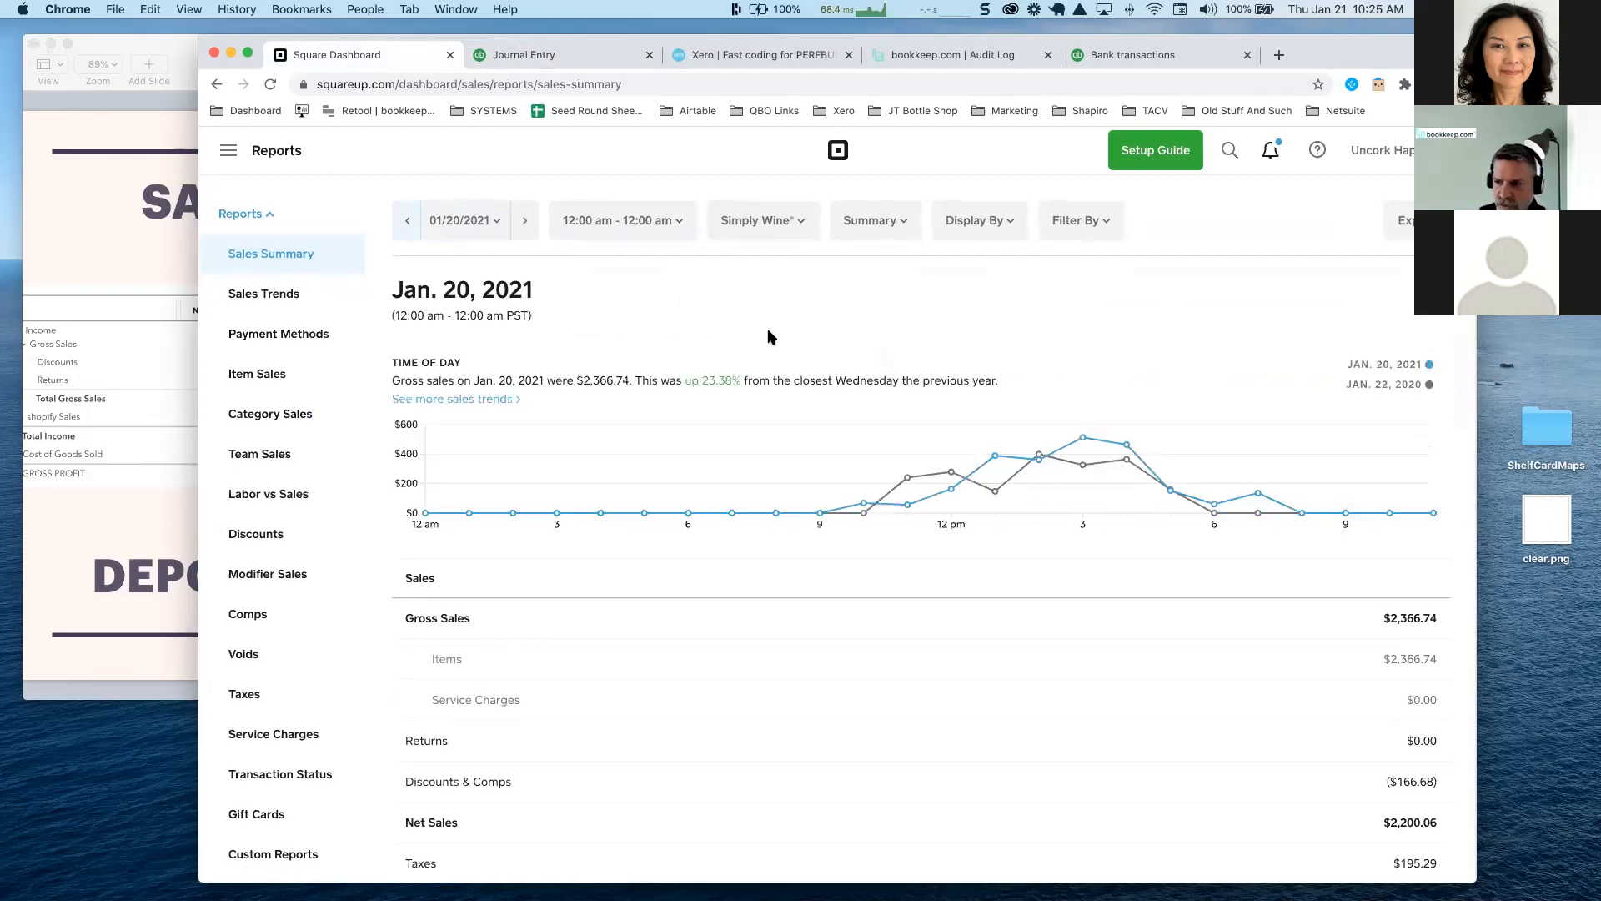
{"action": "scroll", "coordinate": [768, 333], "scroll_direction": "down", "scroll_amount": 2}
{"action": "scroll", "coordinate": [768, 333], "scroll_direction": "down", "scroll_amount": 1}
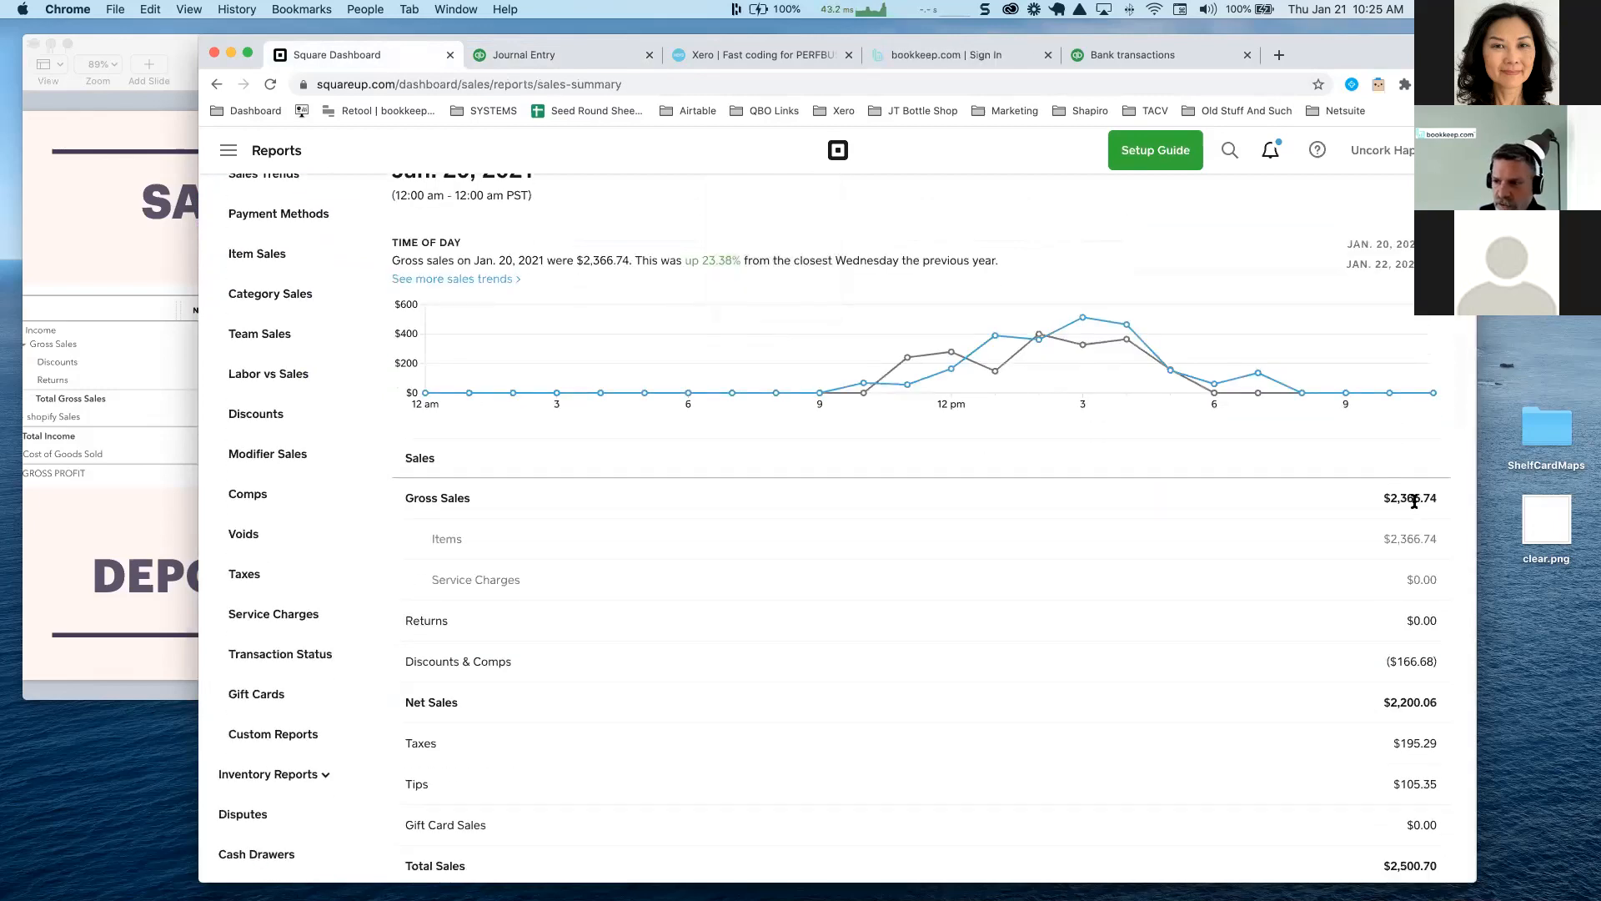
Split the QuickBooks journal entry into its own browser window and place it beside the Square sales summary
{"action": "left_click", "coordinate": [549, 58]}
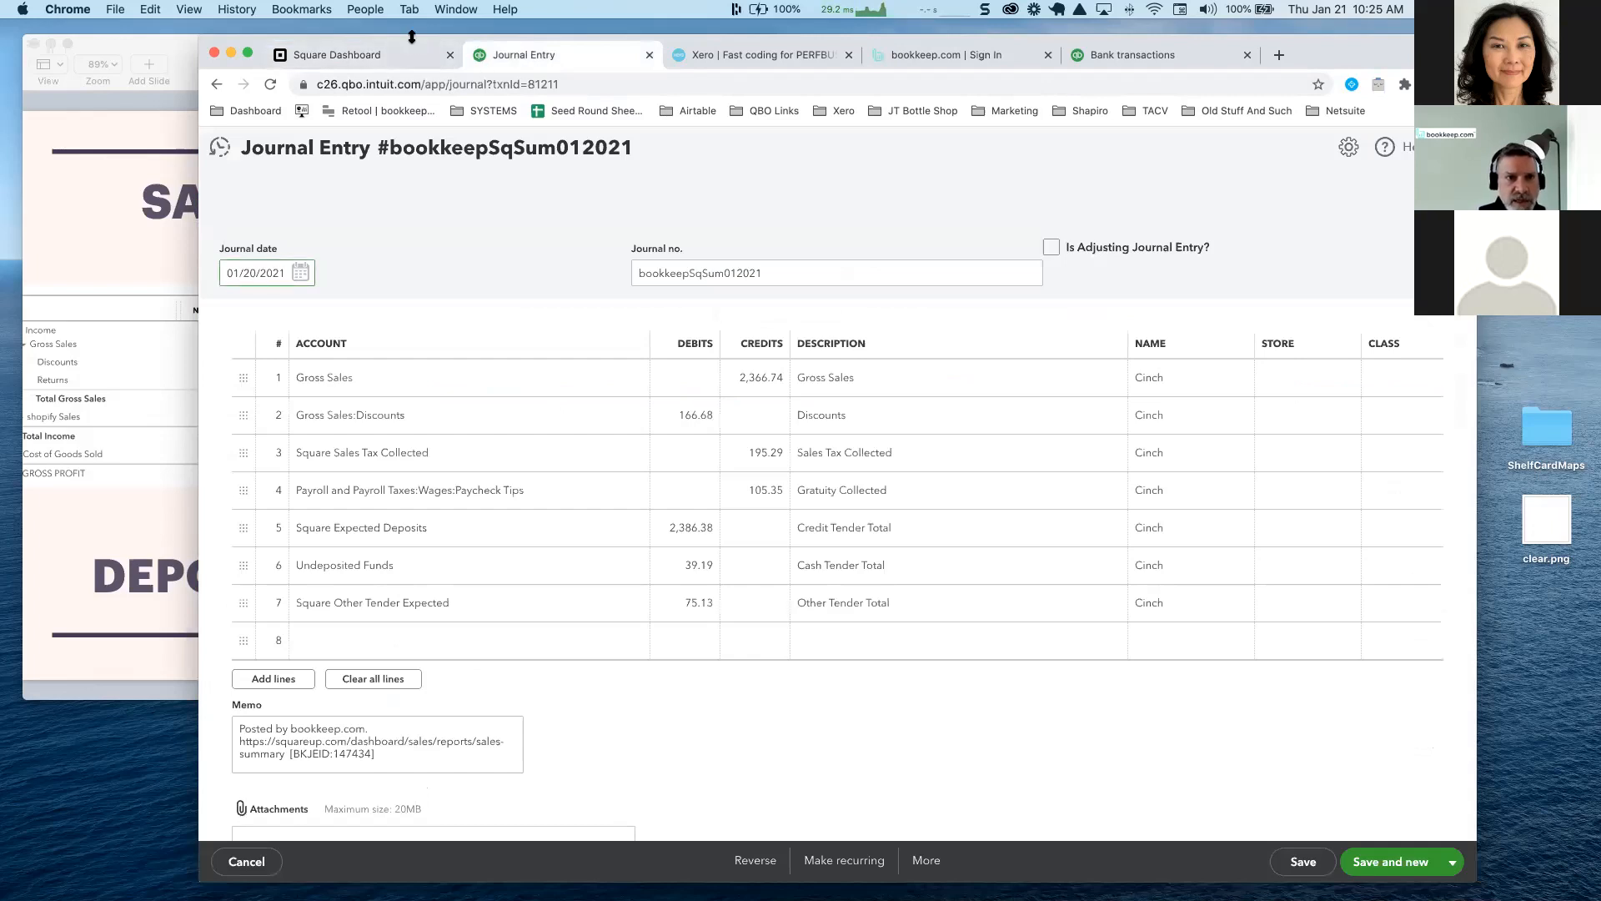
{"action": "left_click_drag", "start_coordinate": [666, 34], "coordinate": [482, 34]}
{"action": "left_click_drag", "start_coordinate": [382, 51], "coordinate": [689, 92]}
{"action": "left_click", "coordinate": [213, 60]}
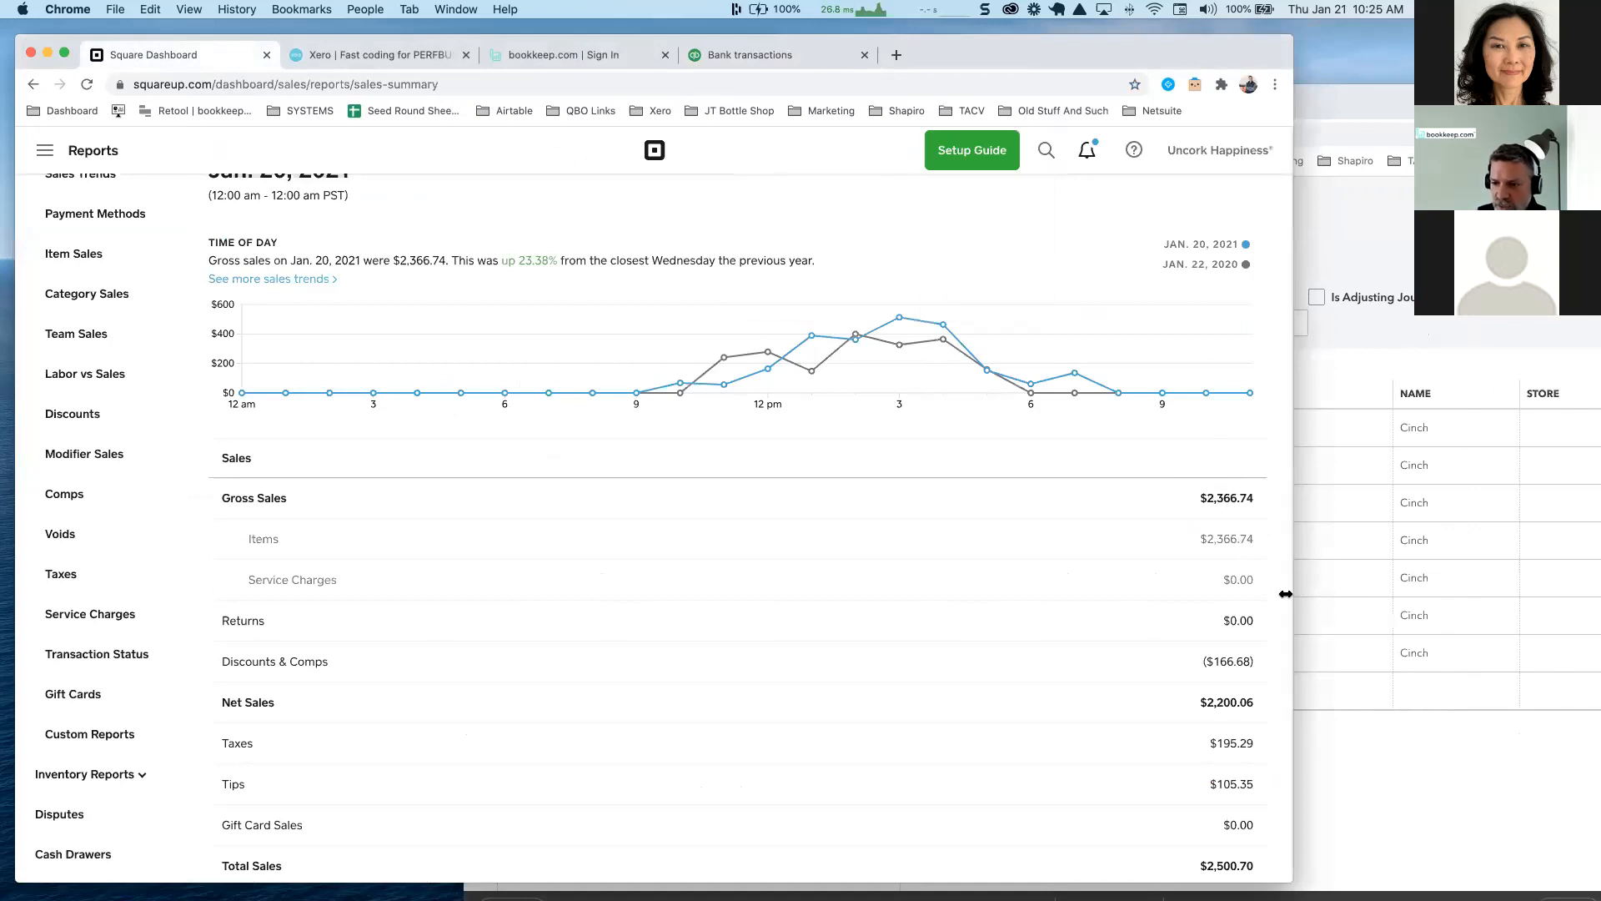
{"action": "left_click", "coordinate": [1331, 558]}
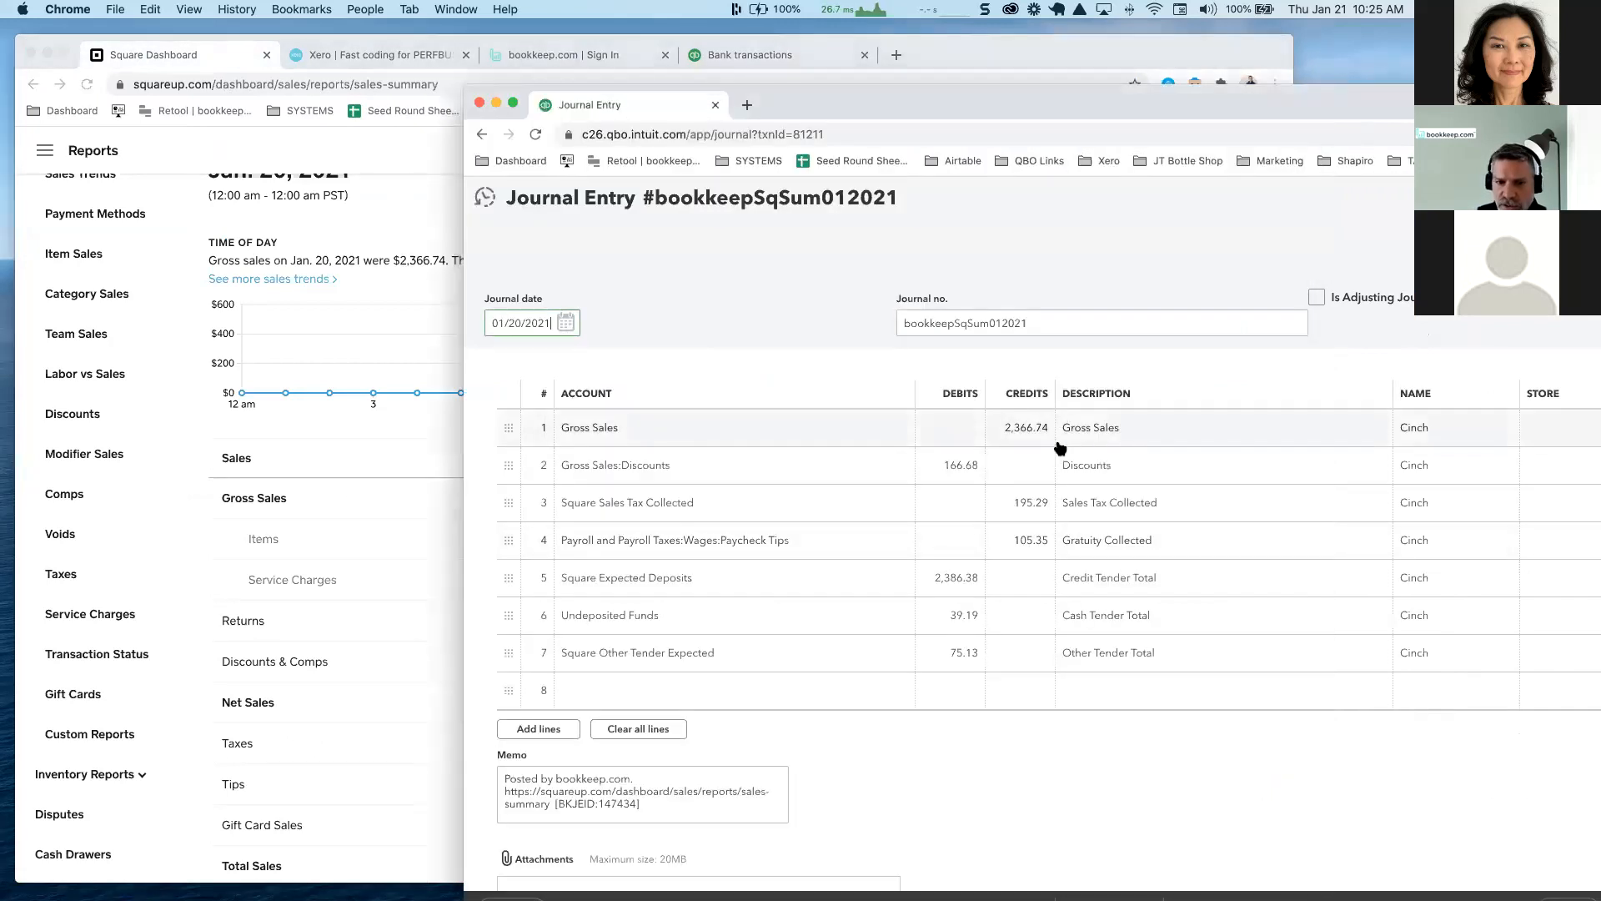
{"action": "scroll", "coordinate": [1059, 448], "scroll_direction": "down", "scroll_amount": 1}
{"action": "mouse_move", "coordinate": [1044, 99]}
{"action": "left_mouse_down"}
{"action": "mouse_move", "coordinate": [1018, 82]}
{"action": "mouse_move", "coordinate": [1013, 96]}
{"action": "left_mouse_up"}
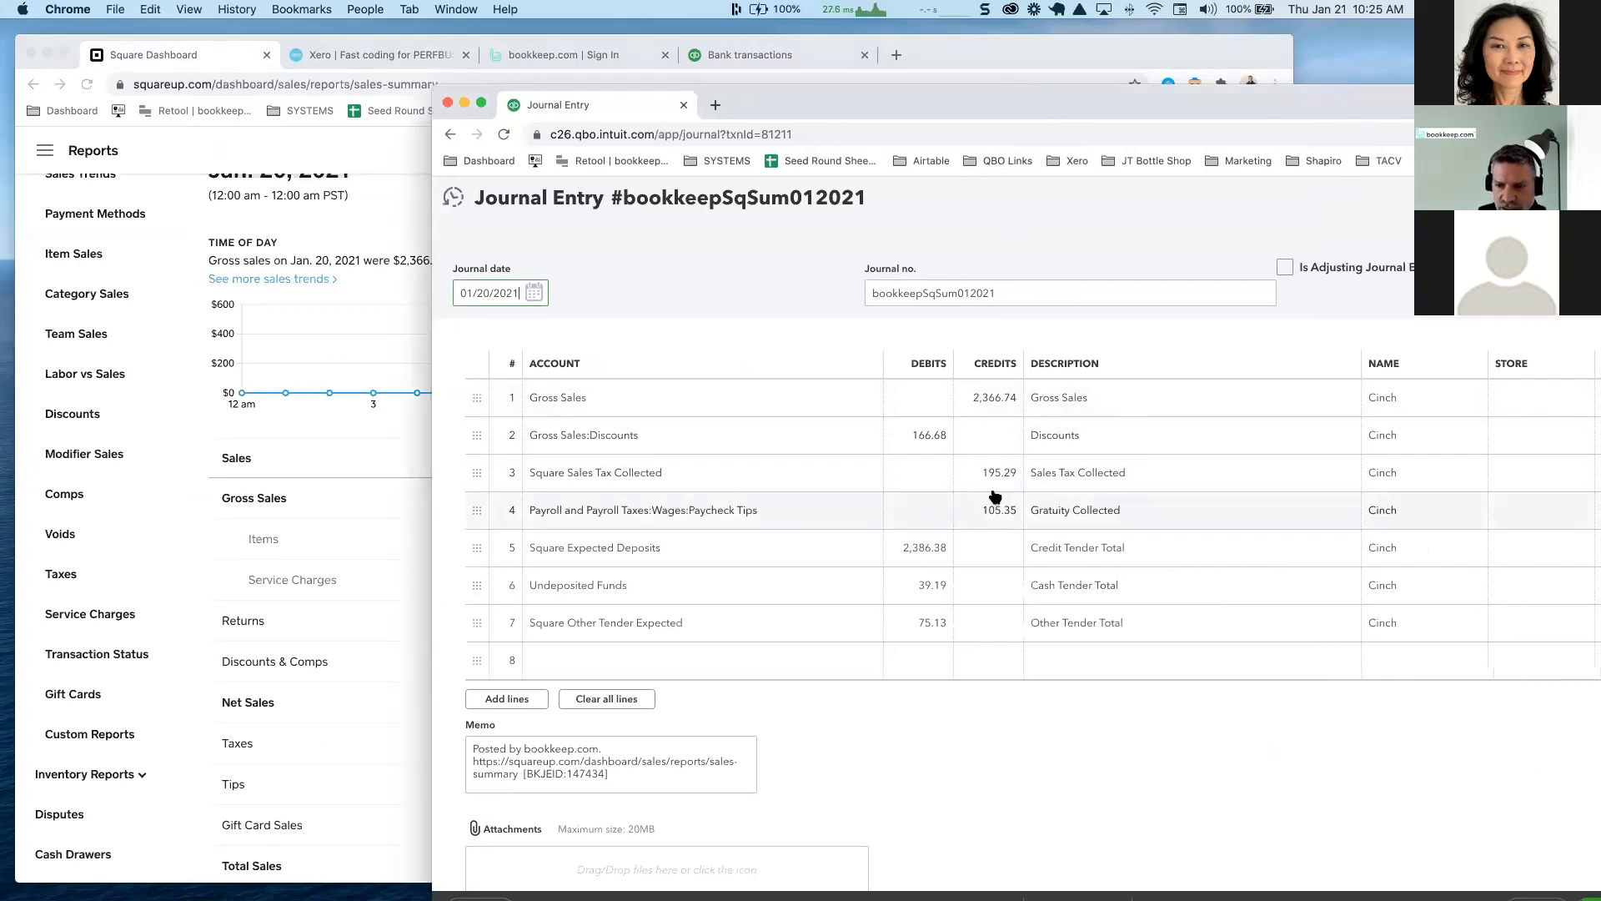
Review the sales, tax, gratuity and tender lines of journal entry bookkeepSqSum012021
{"action": "scroll", "coordinate": [1005, 511], "scroll_direction": "down", "scroll_amount": 1}
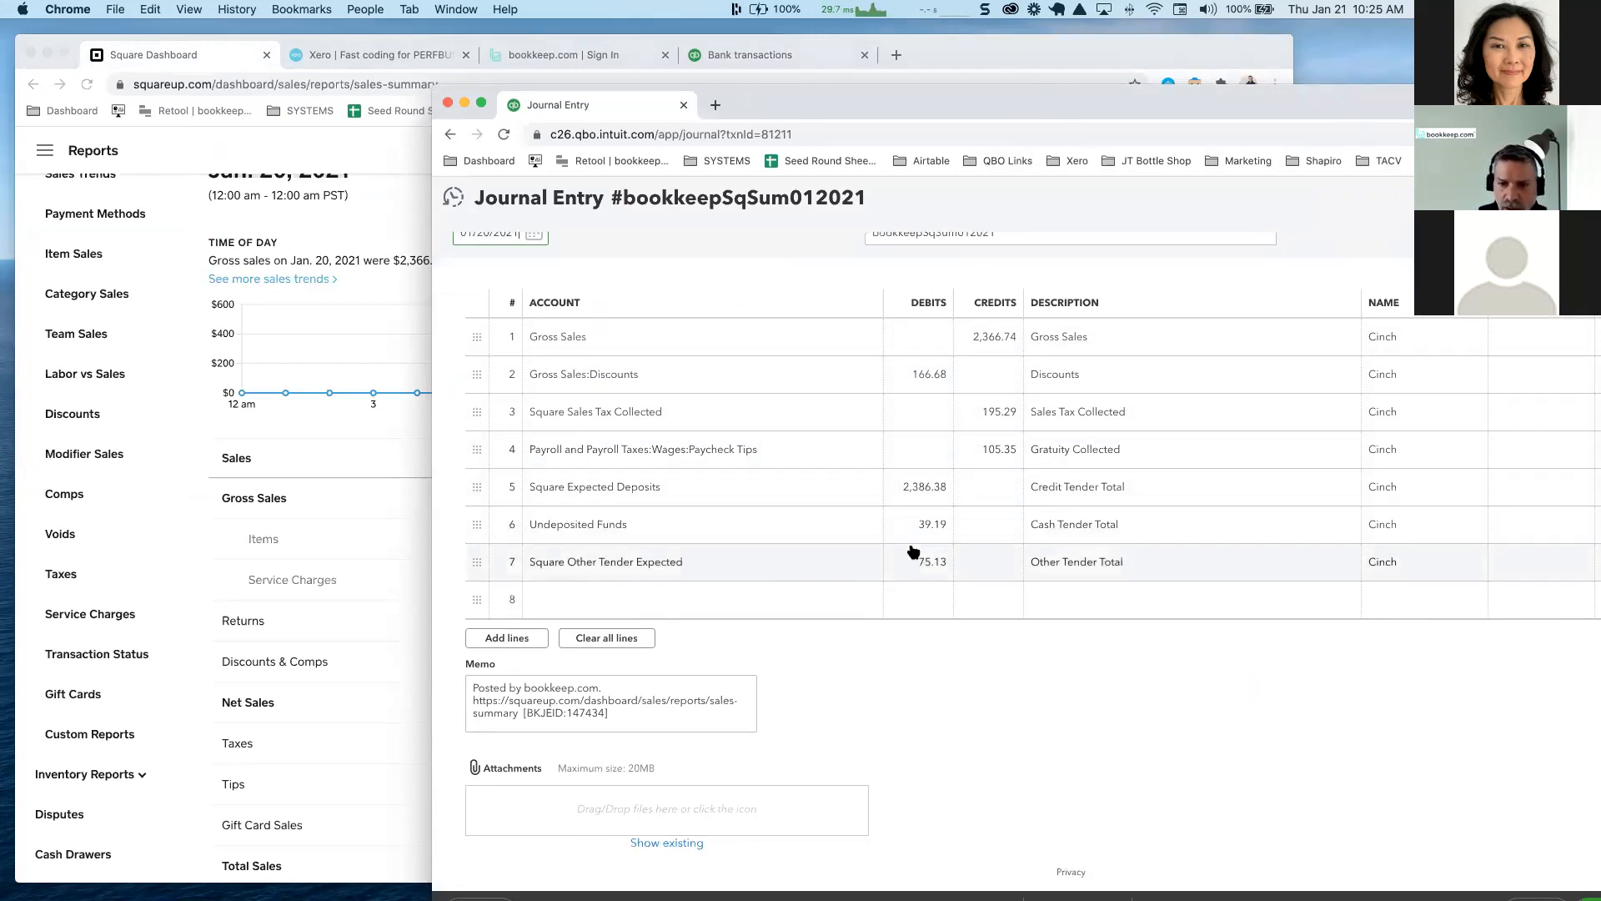
{"action": "scroll", "coordinate": [917, 534], "scroll_direction": "down", "scroll_amount": 1}
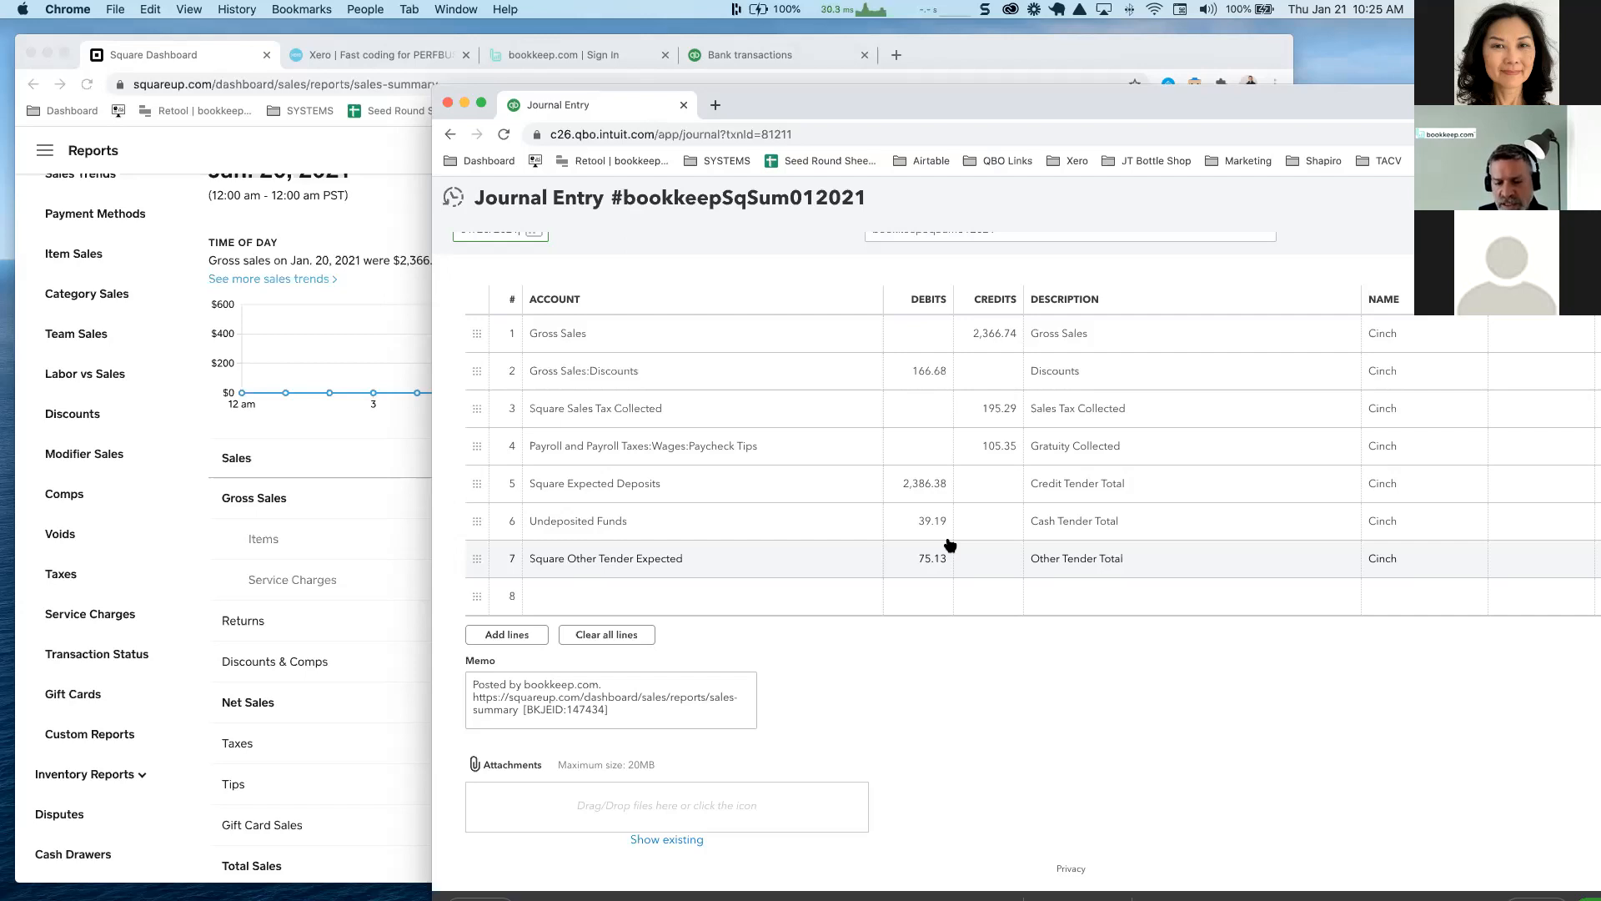
{"action": "scroll", "coordinate": [1012, 503], "scroll_direction": "up", "scroll_amount": 2}
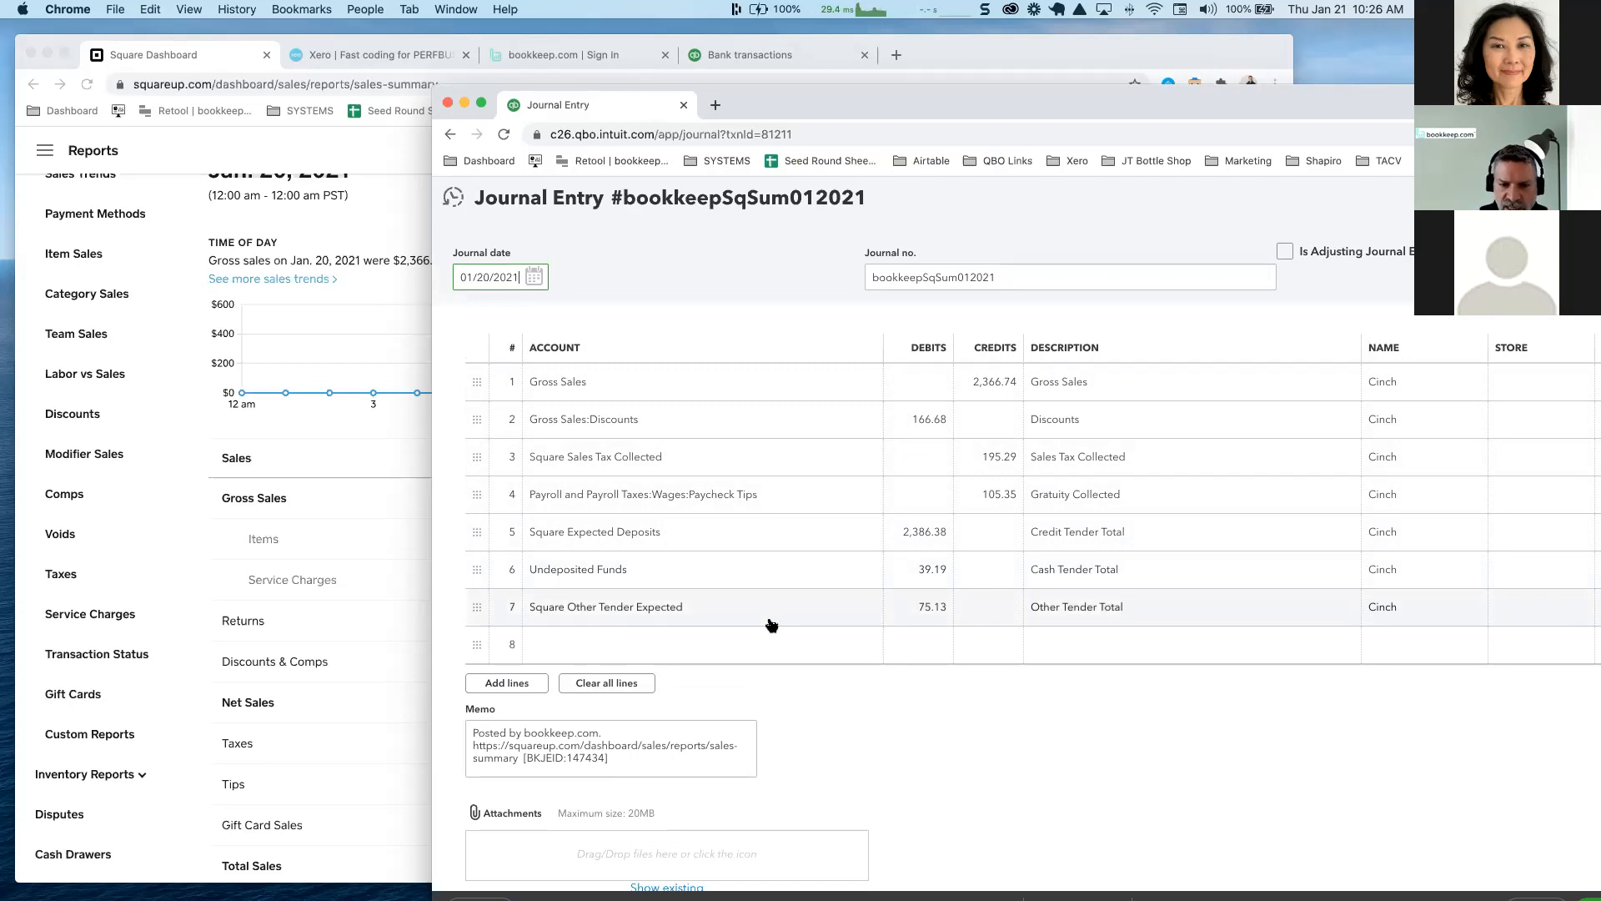
{"action": "scroll", "coordinate": [876, 618], "scroll_direction": "up", "scroll_amount": 1}
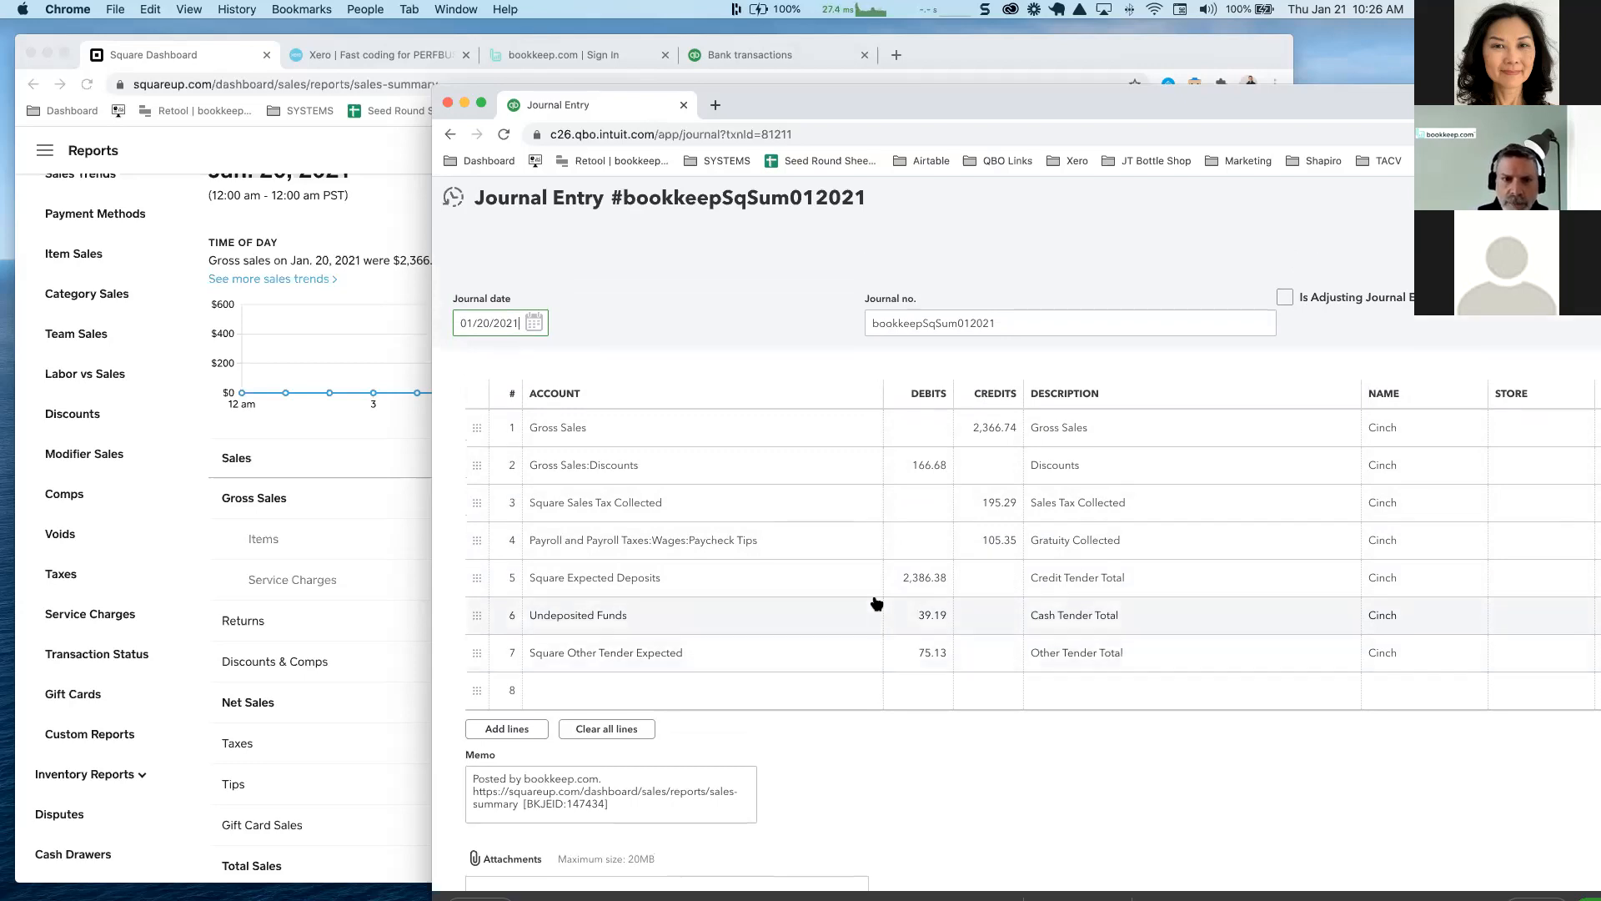
Shift the journal entry window aside and review the sales, payments and fees sections of the Square sales summary
{"action": "left_click_drag", "start_coordinate": [792, 90], "coordinate": [641, 52]}
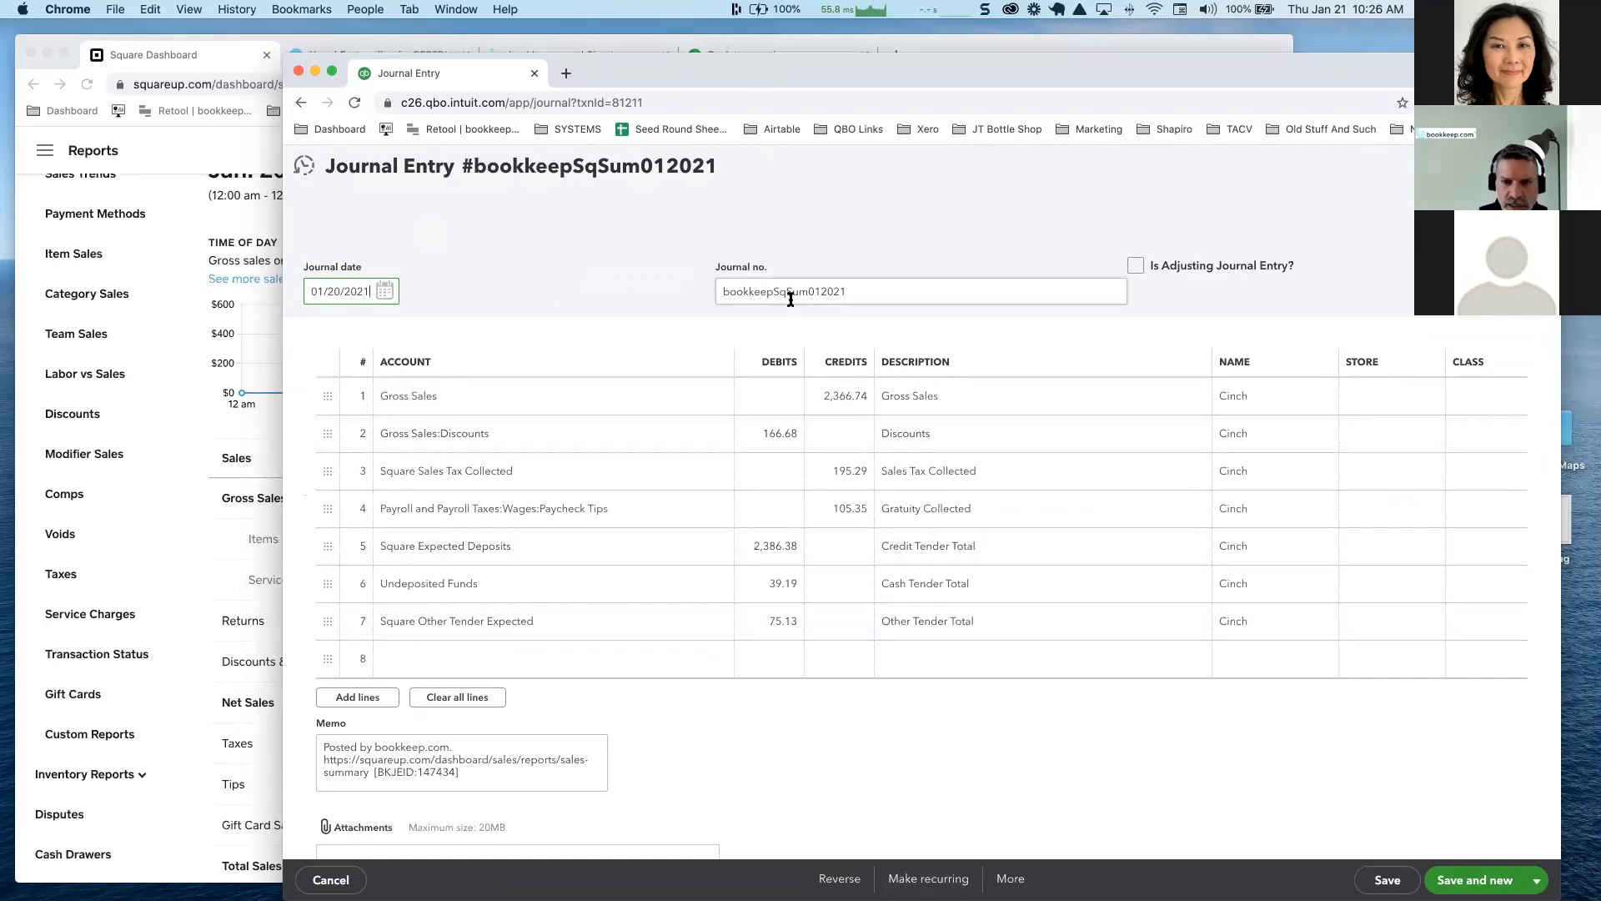
{"action": "left_click", "coordinate": [275, 463]}
{"action": "scroll", "coordinate": [273, 461], "scroll_direction": "down", "scroll_amount": 5}
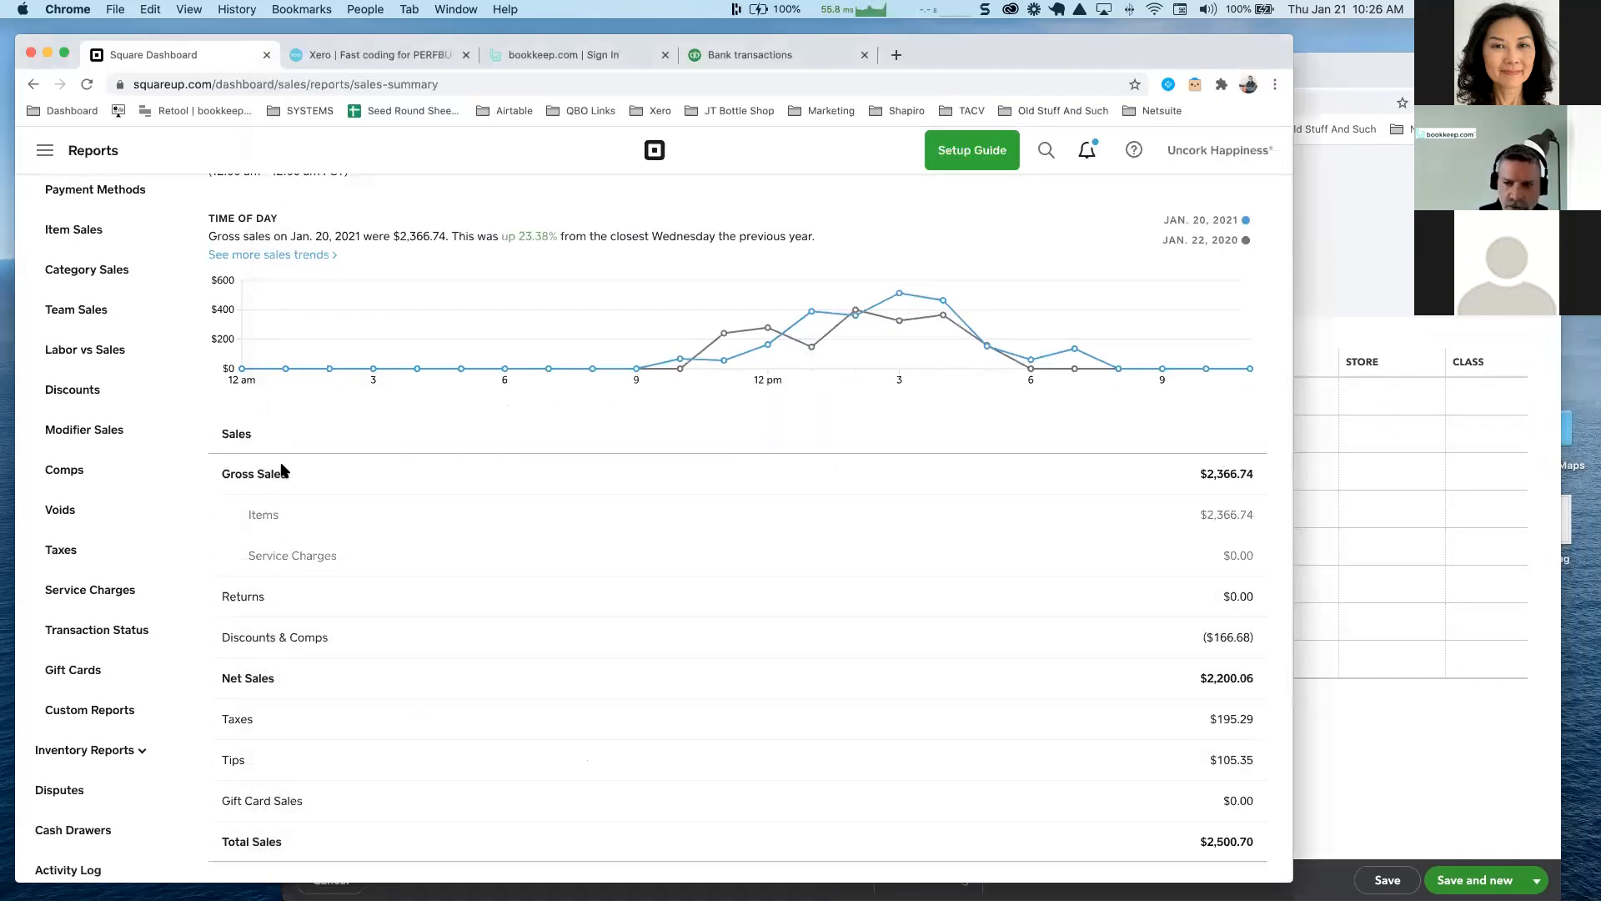
{"action": "scroll", "coordinate": [273, 463], "scroll_direction": "down", "scroll_amount": 5}
{"action": "scroll", "coordinate": [814, 425], "scroll_direction": "up", "scroll_amount": 10}
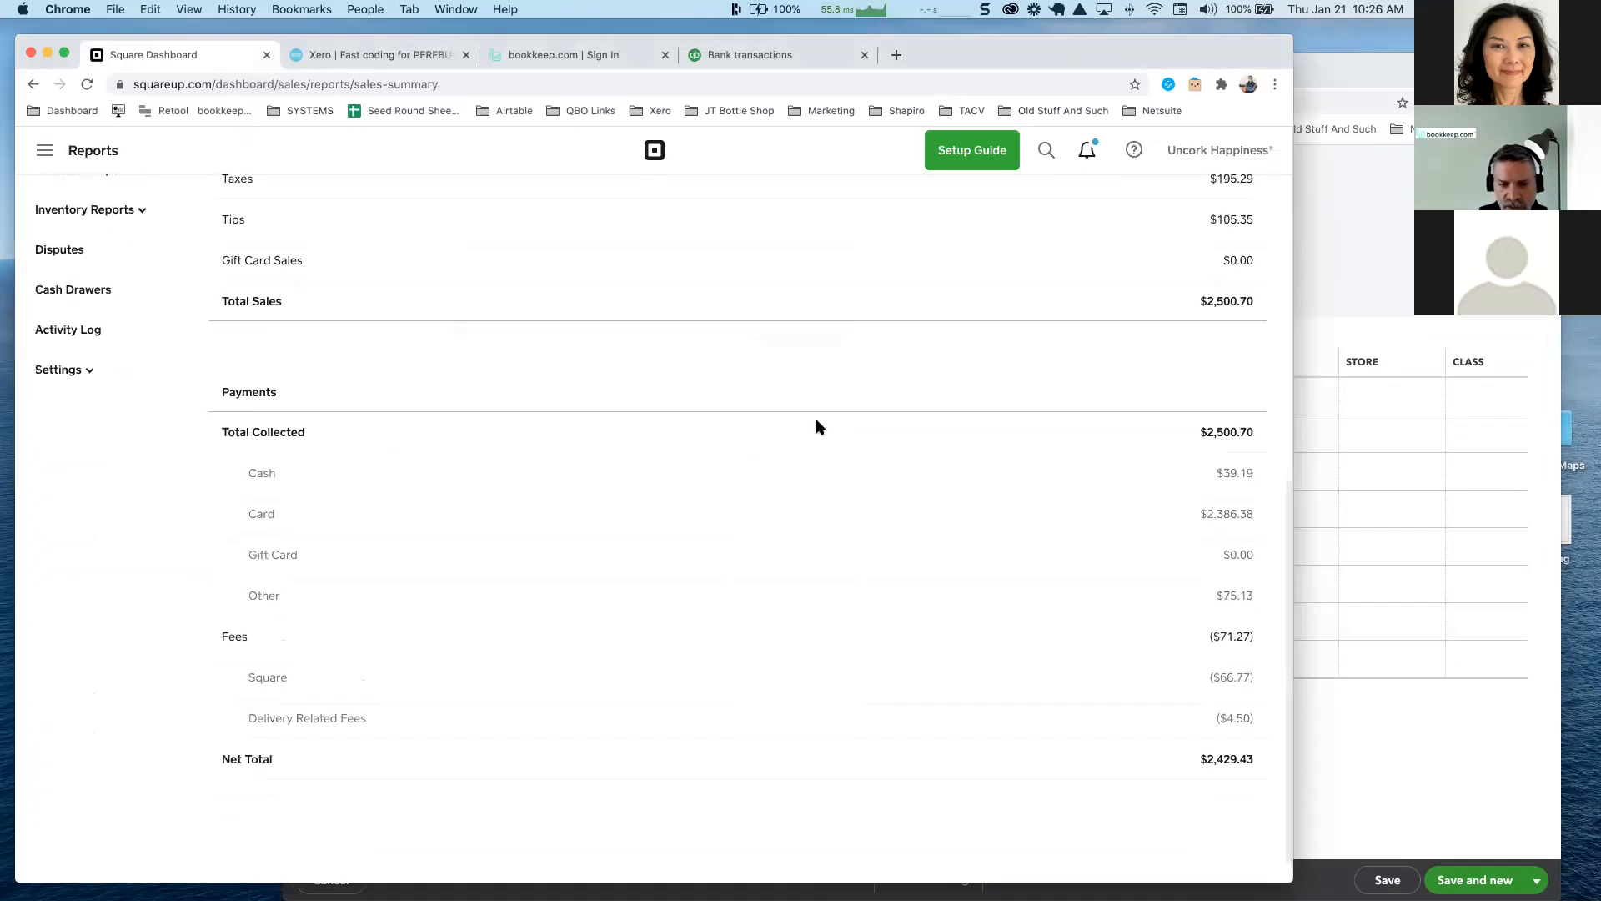
Return to the journal entry window, resize it and close journal entry bookkeepSqSum012021
{"action": "left_click", "coordinate": [1305, 322]}
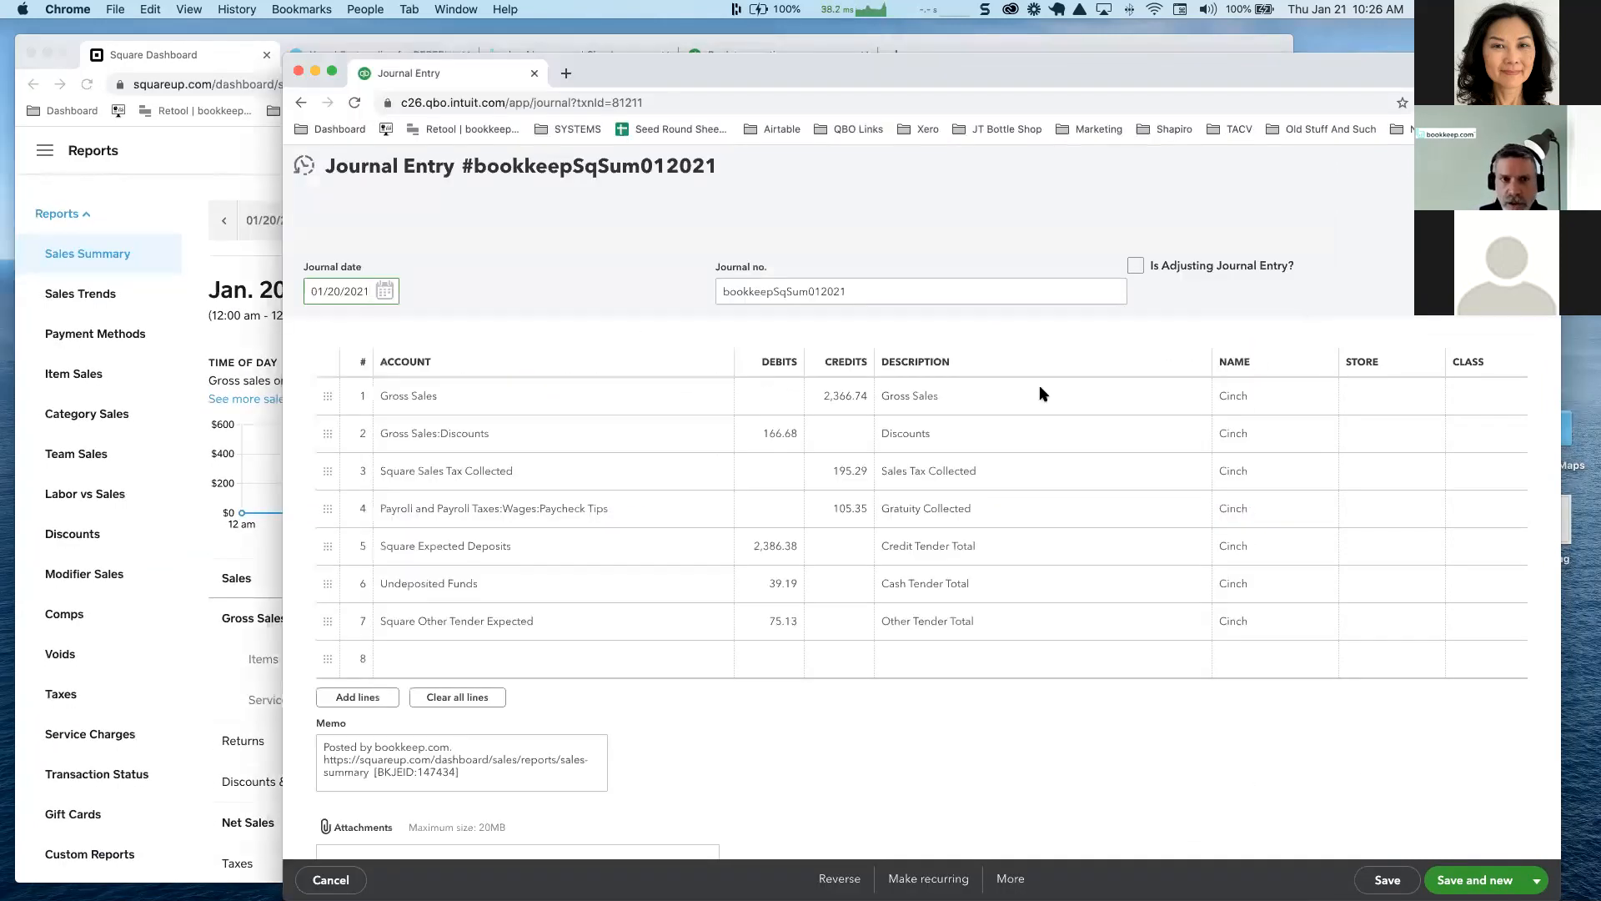
{"action": "left_click_drag", "start_coordinate": [283, 54], "coordinate": [361, 28]}
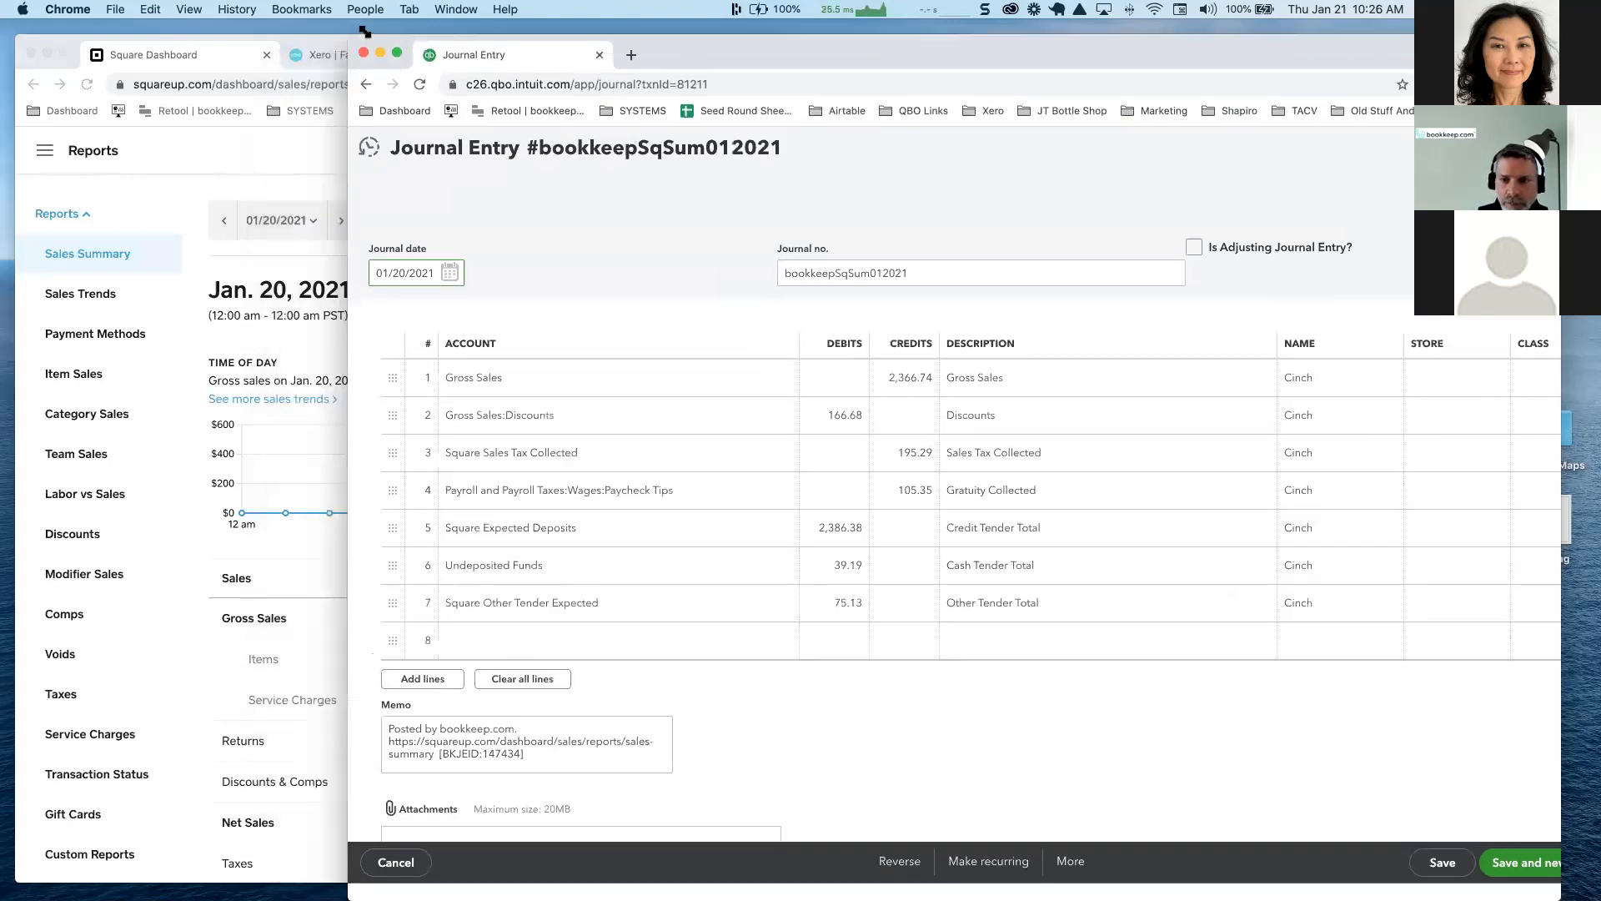
{"action": "left_click", "coordinate": [1537, 139]}
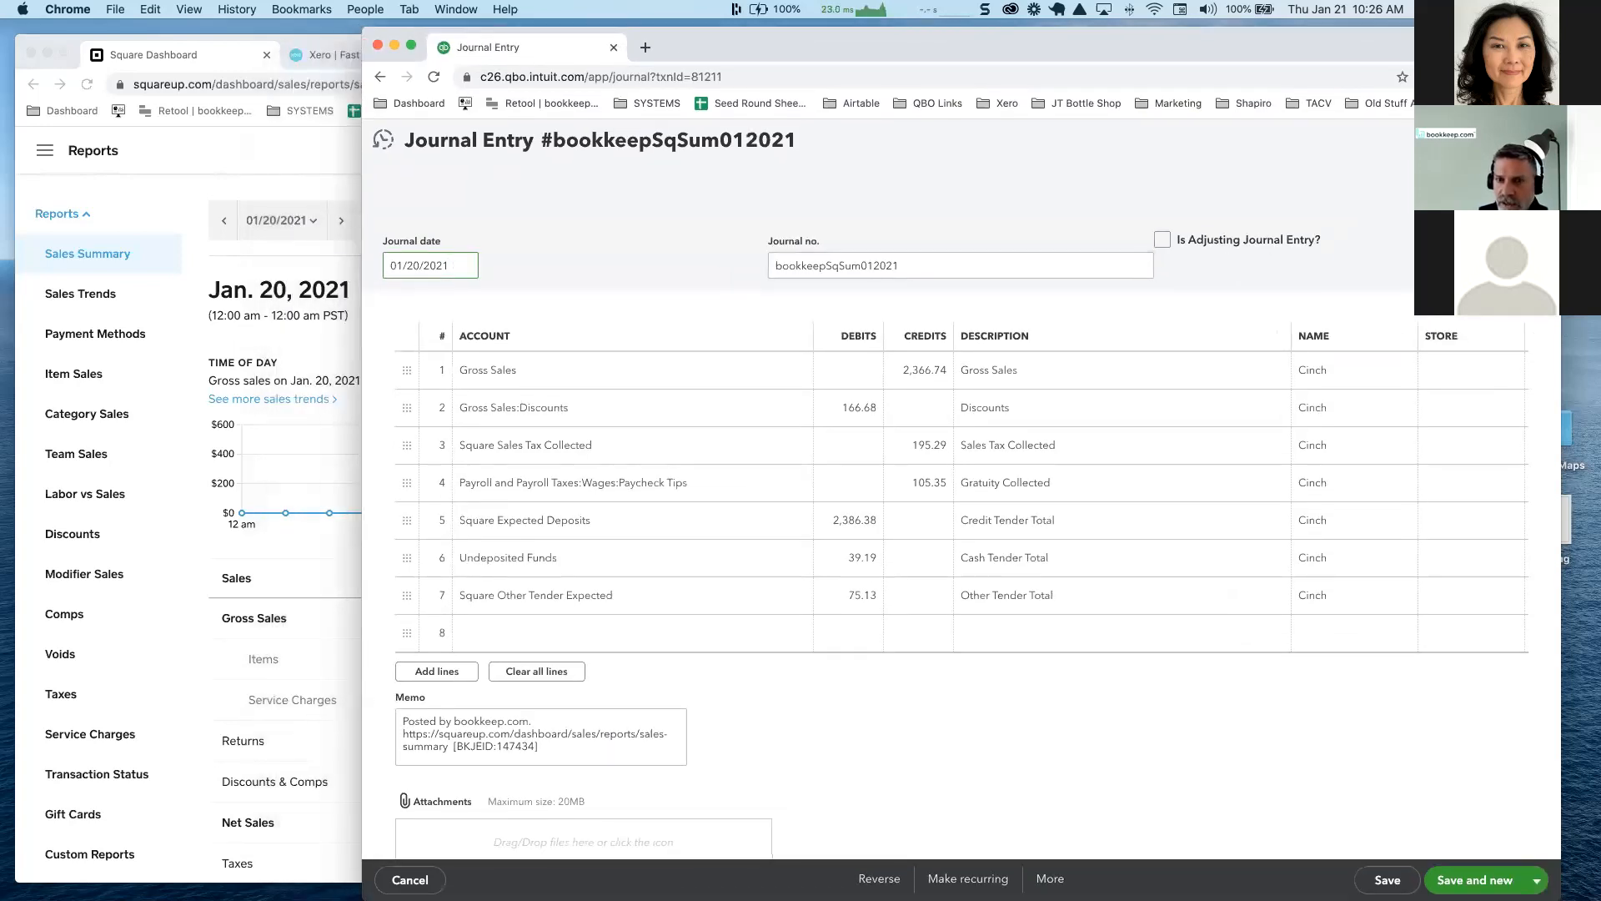
Open the recently searched deposit journal entry BKSqDep2020-12-14-2, review its deposit and processing fee lines, and close it
{"action": "mouse_move", "coordinate": [513, 344]}
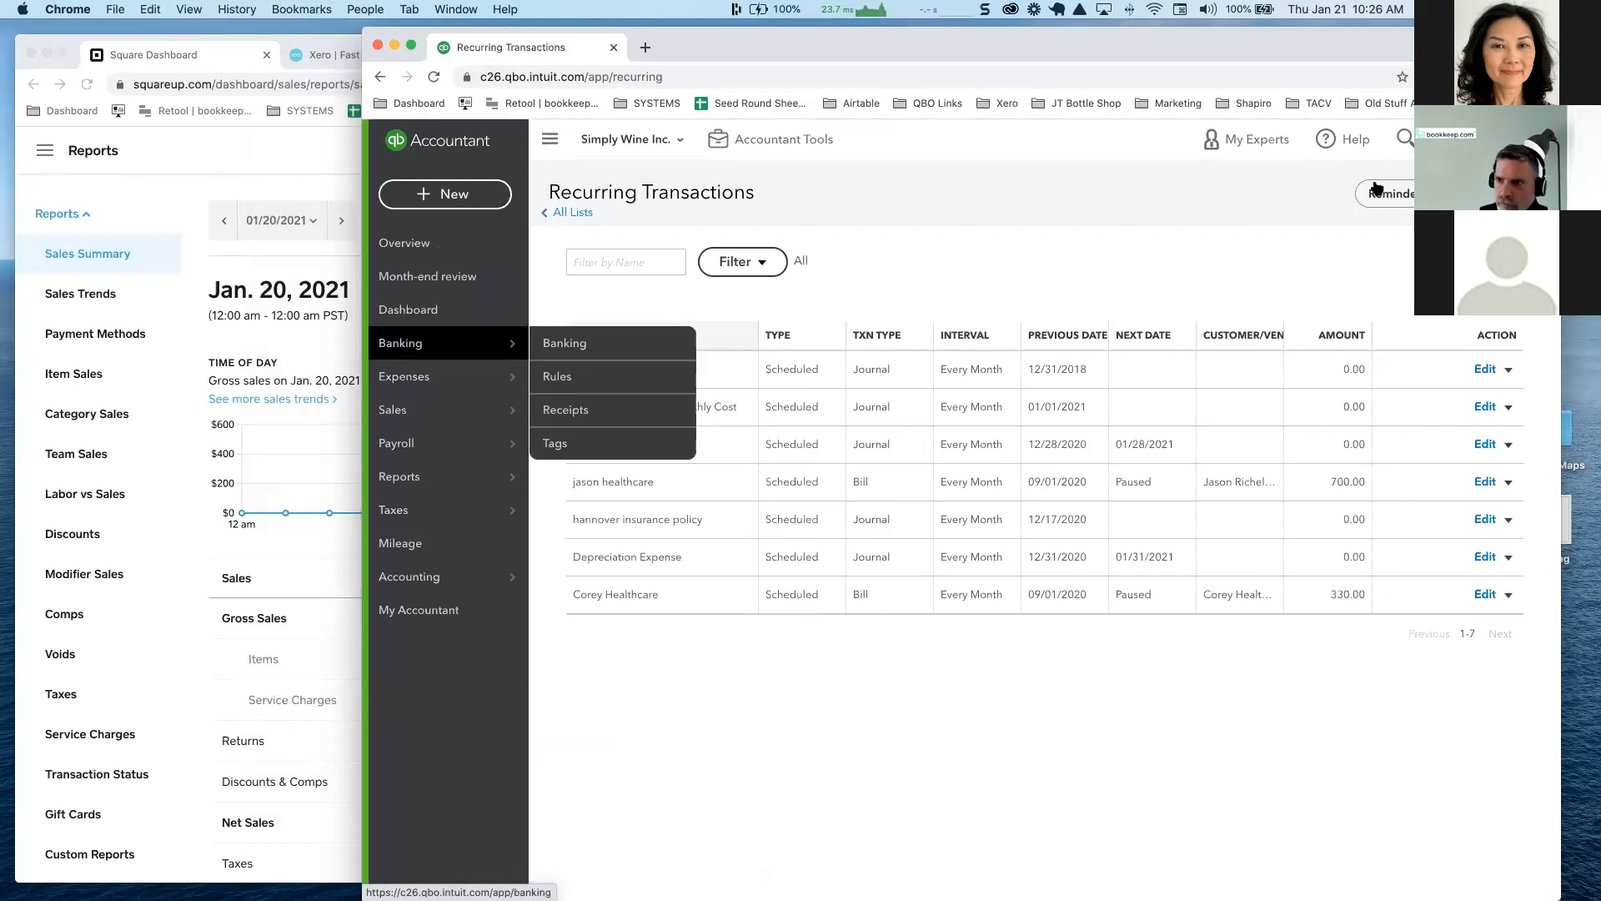
{"action": "left_click", "coordinate": [1403, 139]}
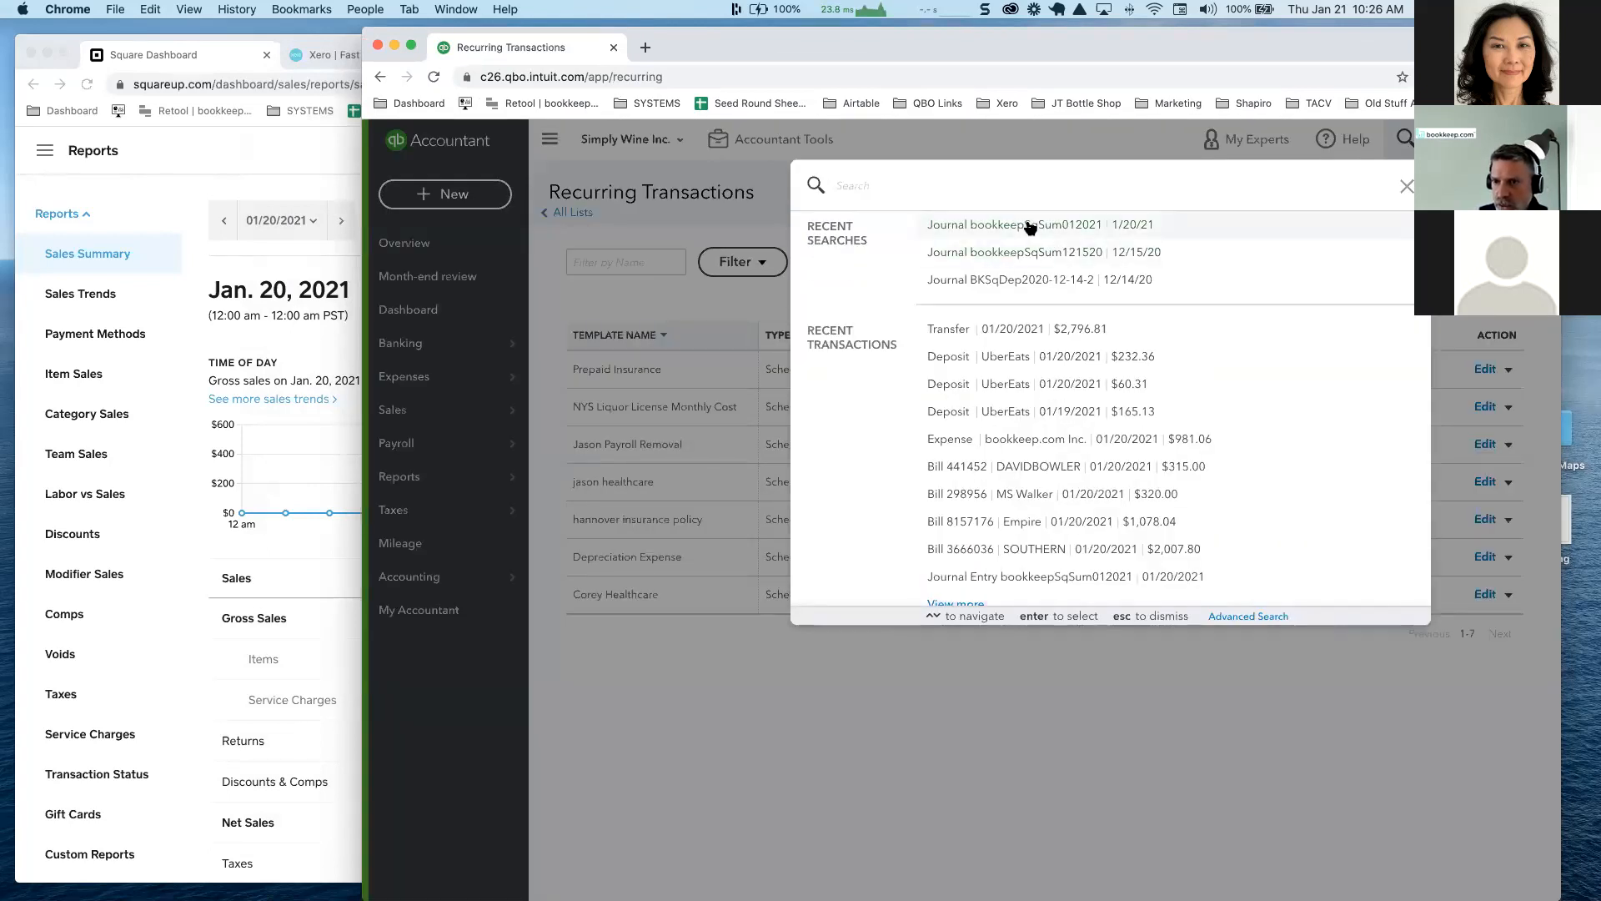
{"action": "left_click", "coordinate": [1038, 280]}
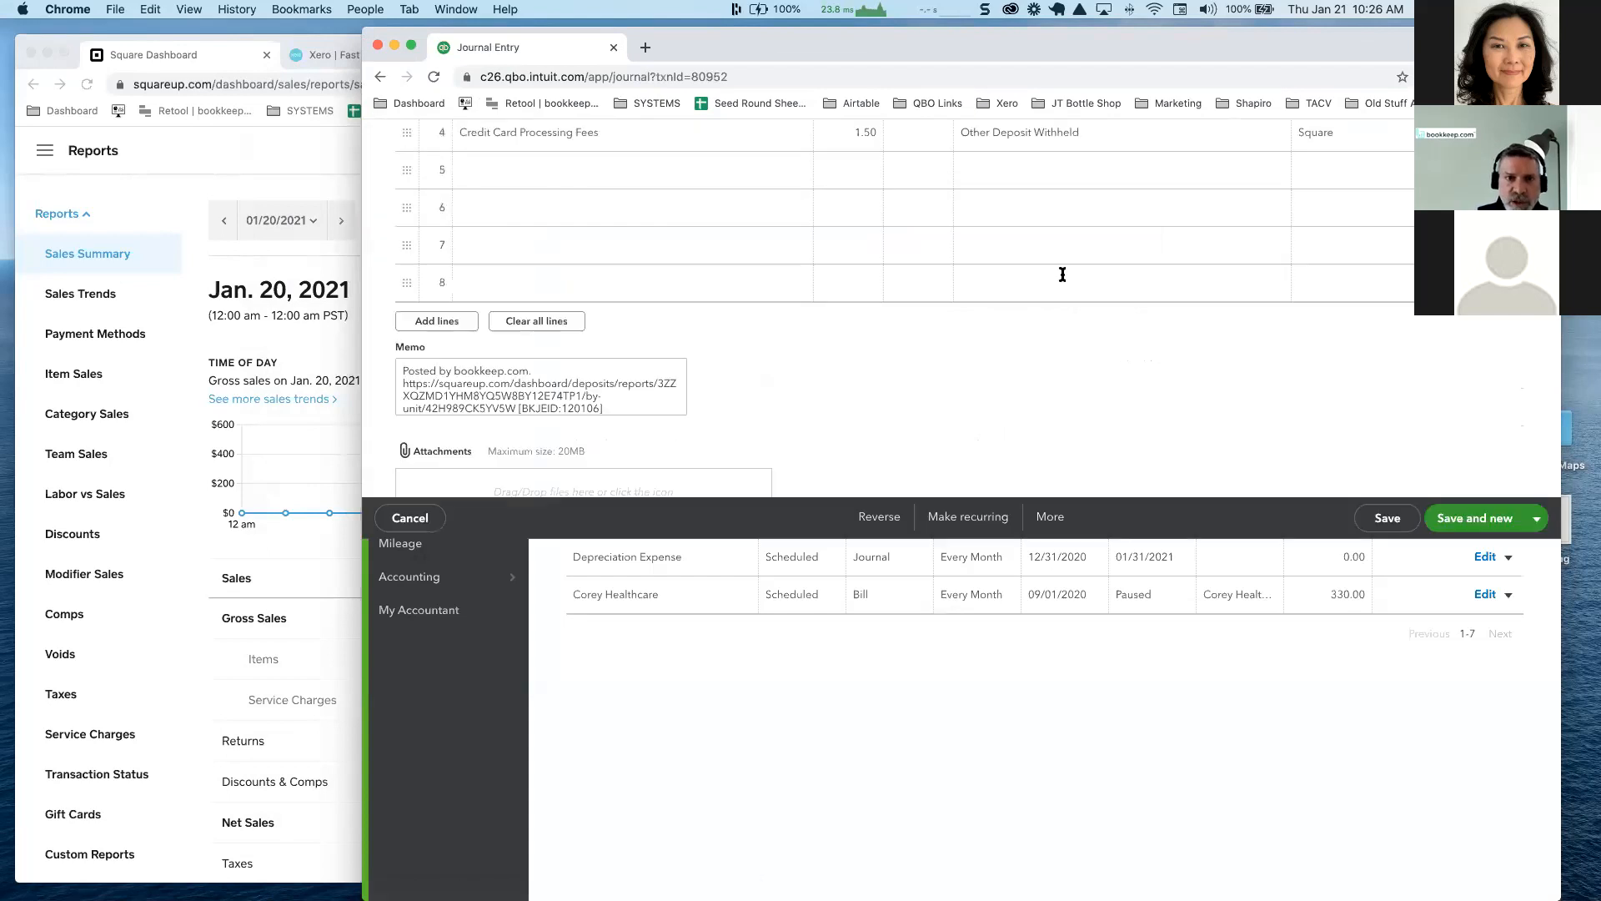
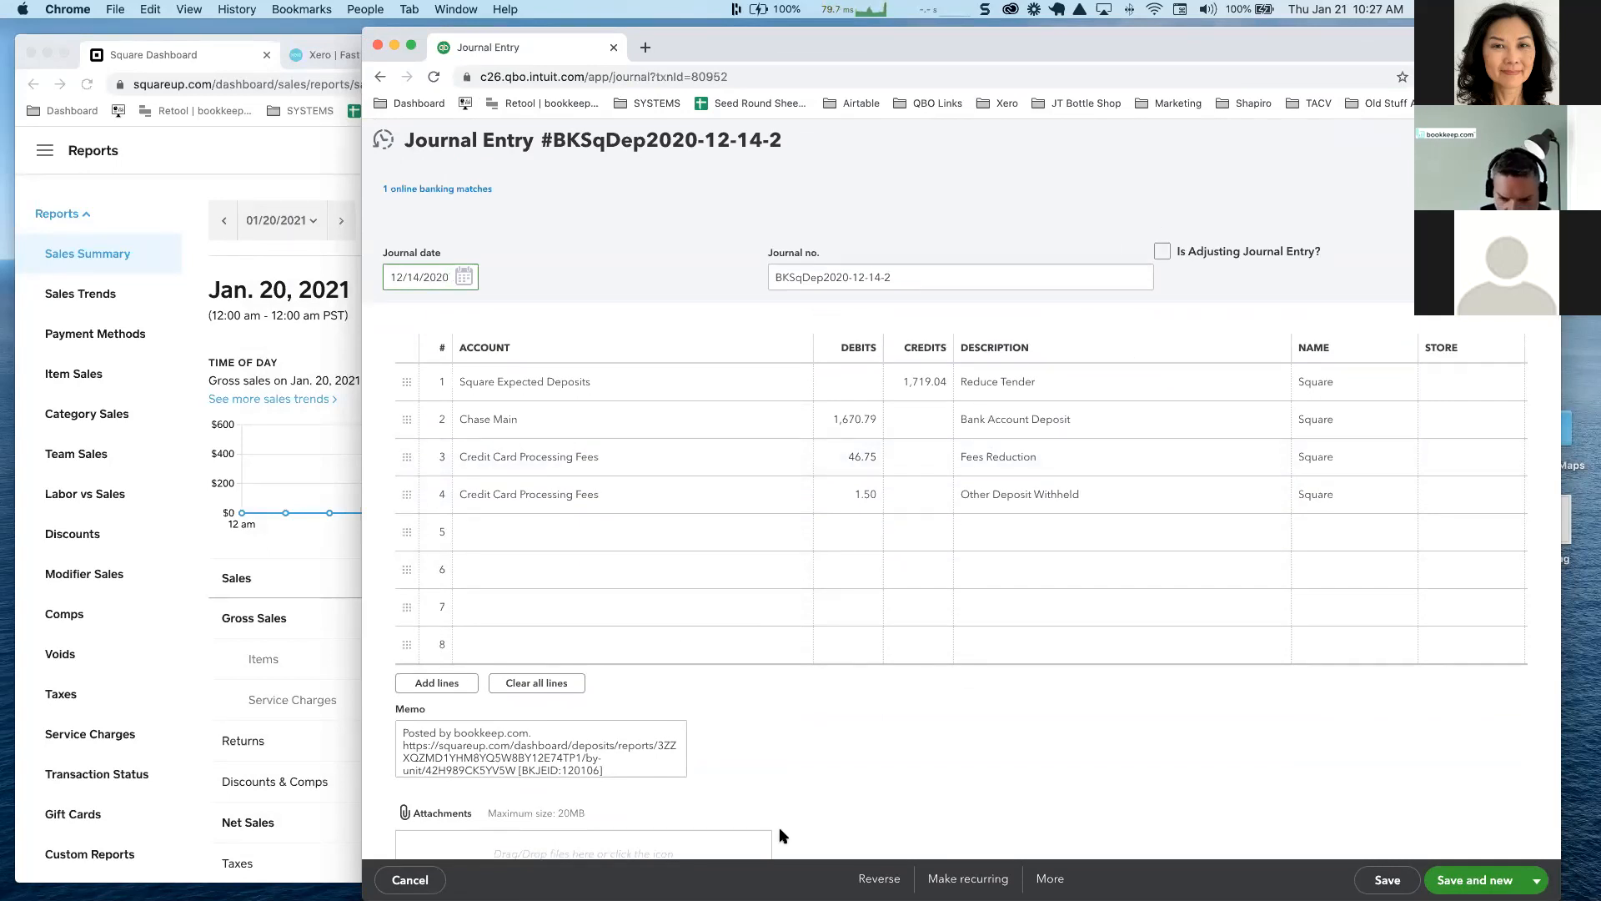
{"action": "left_click", "coordinate": [1292, 168]}
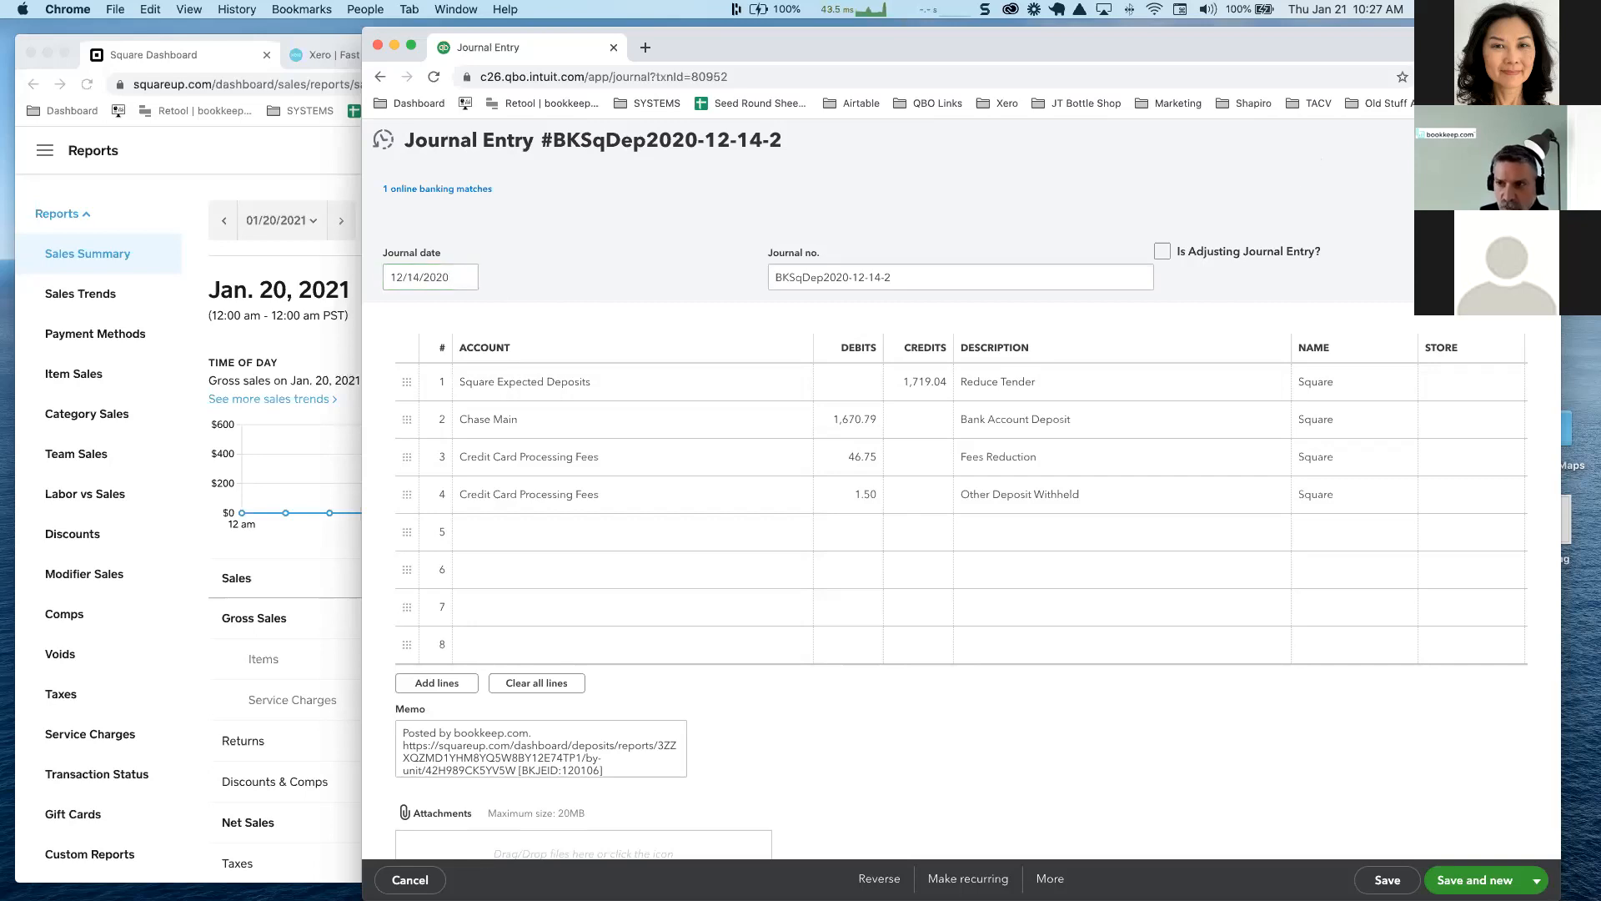
{"action": "left_click", "coordinate": [1539, 140]}
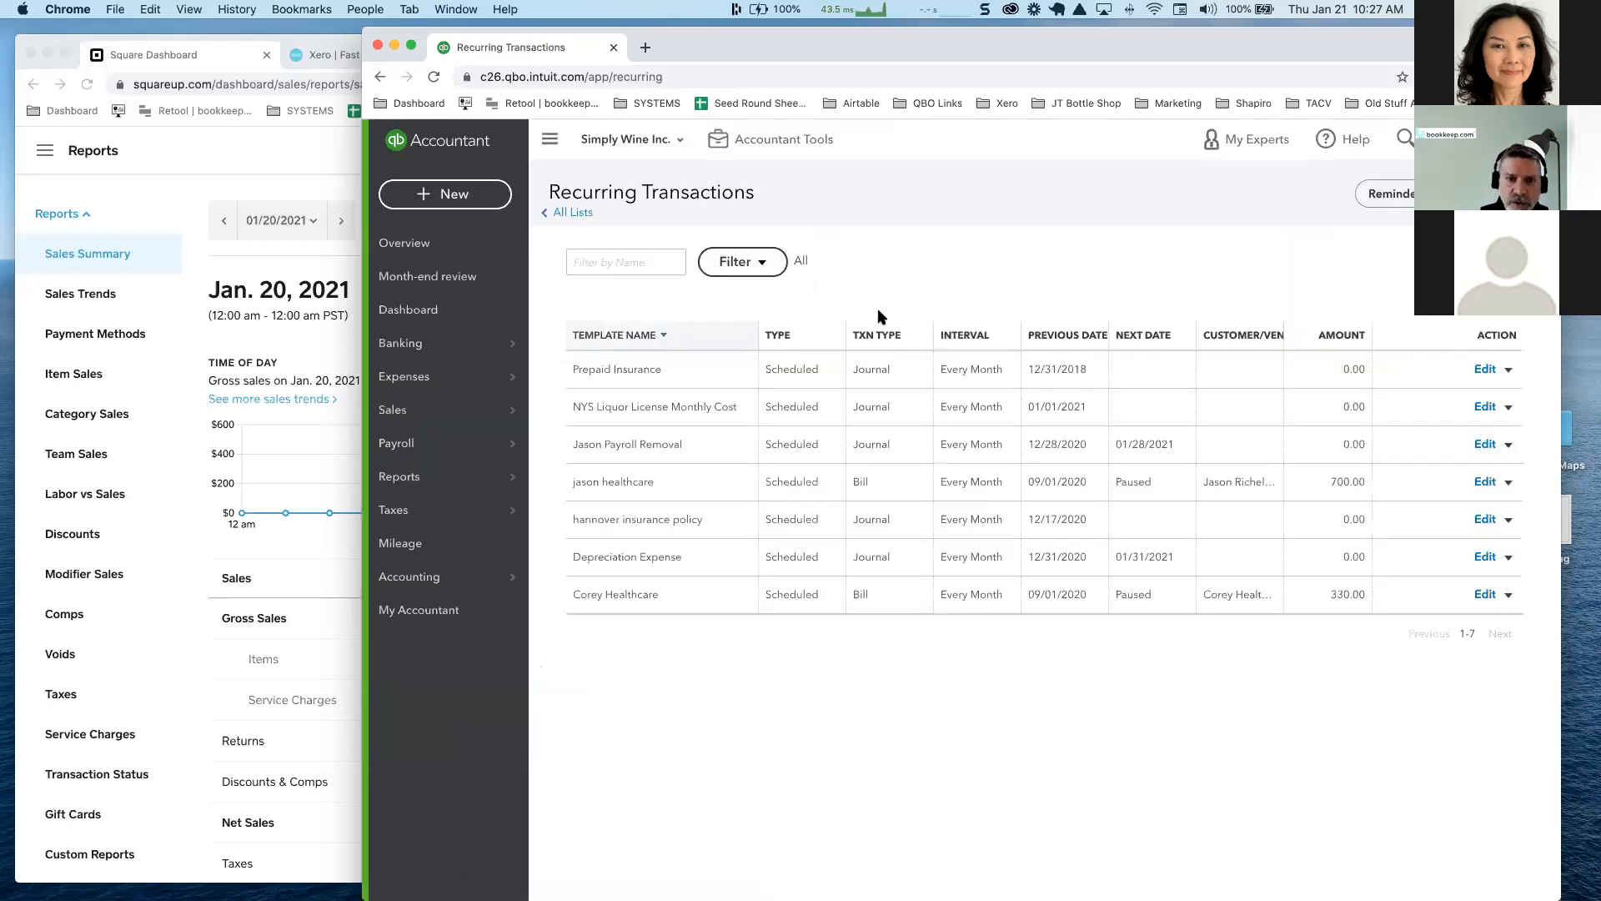
Merge the QuickBooks tab back into the main browser window and sign in to bookkeep.com again with the saved credentials
{"action": "left_click_drag", "start_coordinate": [705, 47], "coordinate": [852, 83]}
{"action": "left_click_drag", "start_coordinate": [642, 87], "coordinate": [1233, 58]}
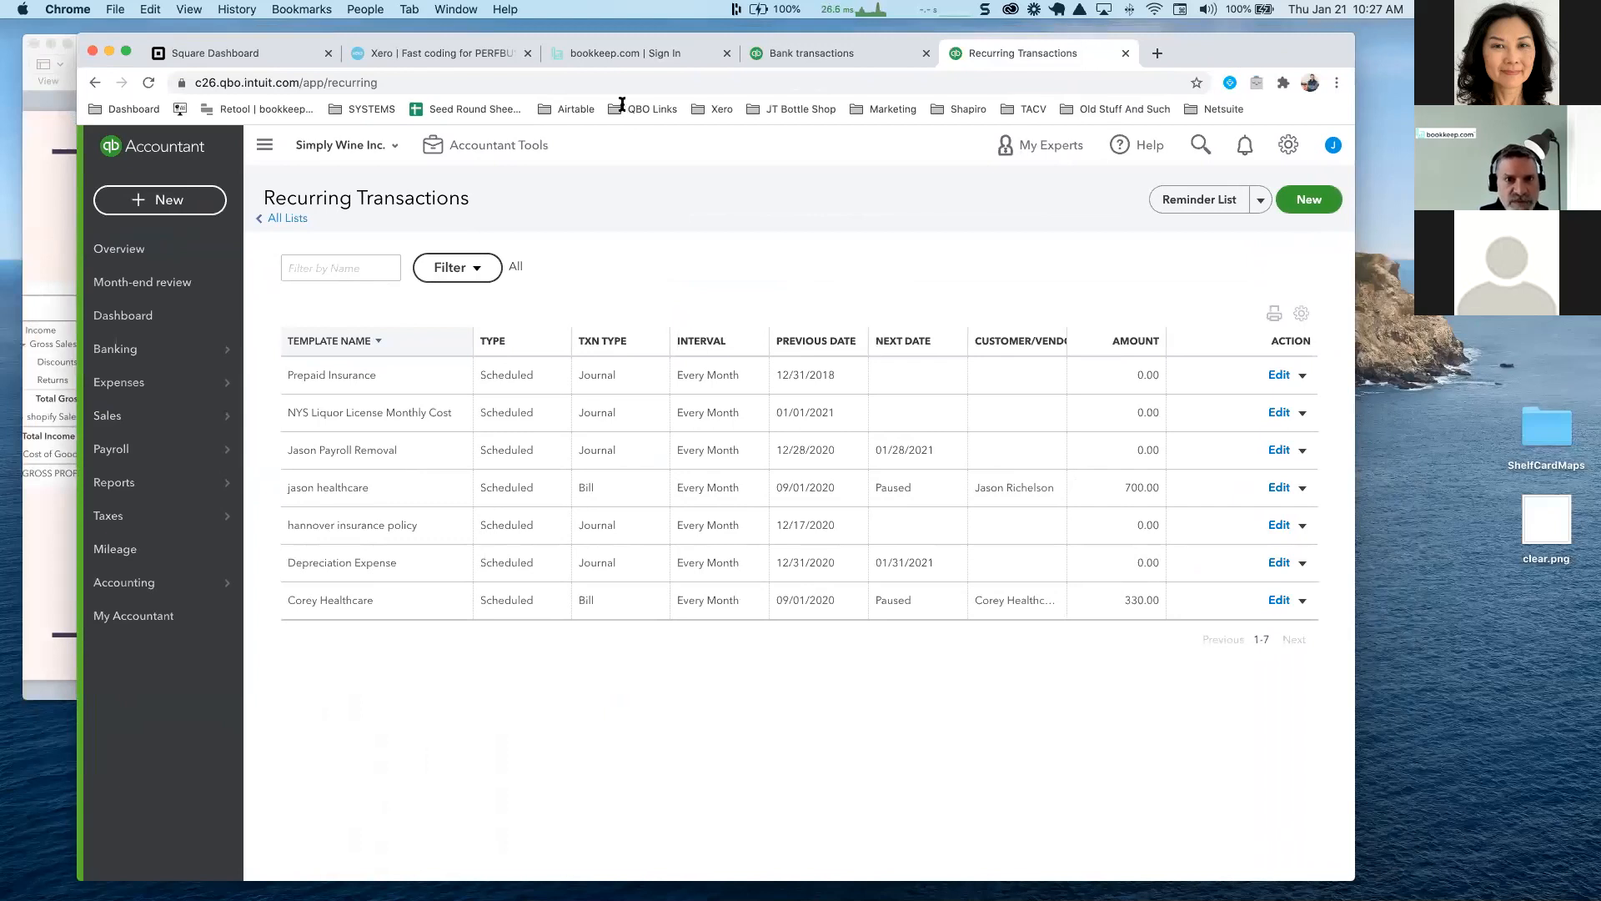
{"action": "left_click", "coordinate": [588, 55]}
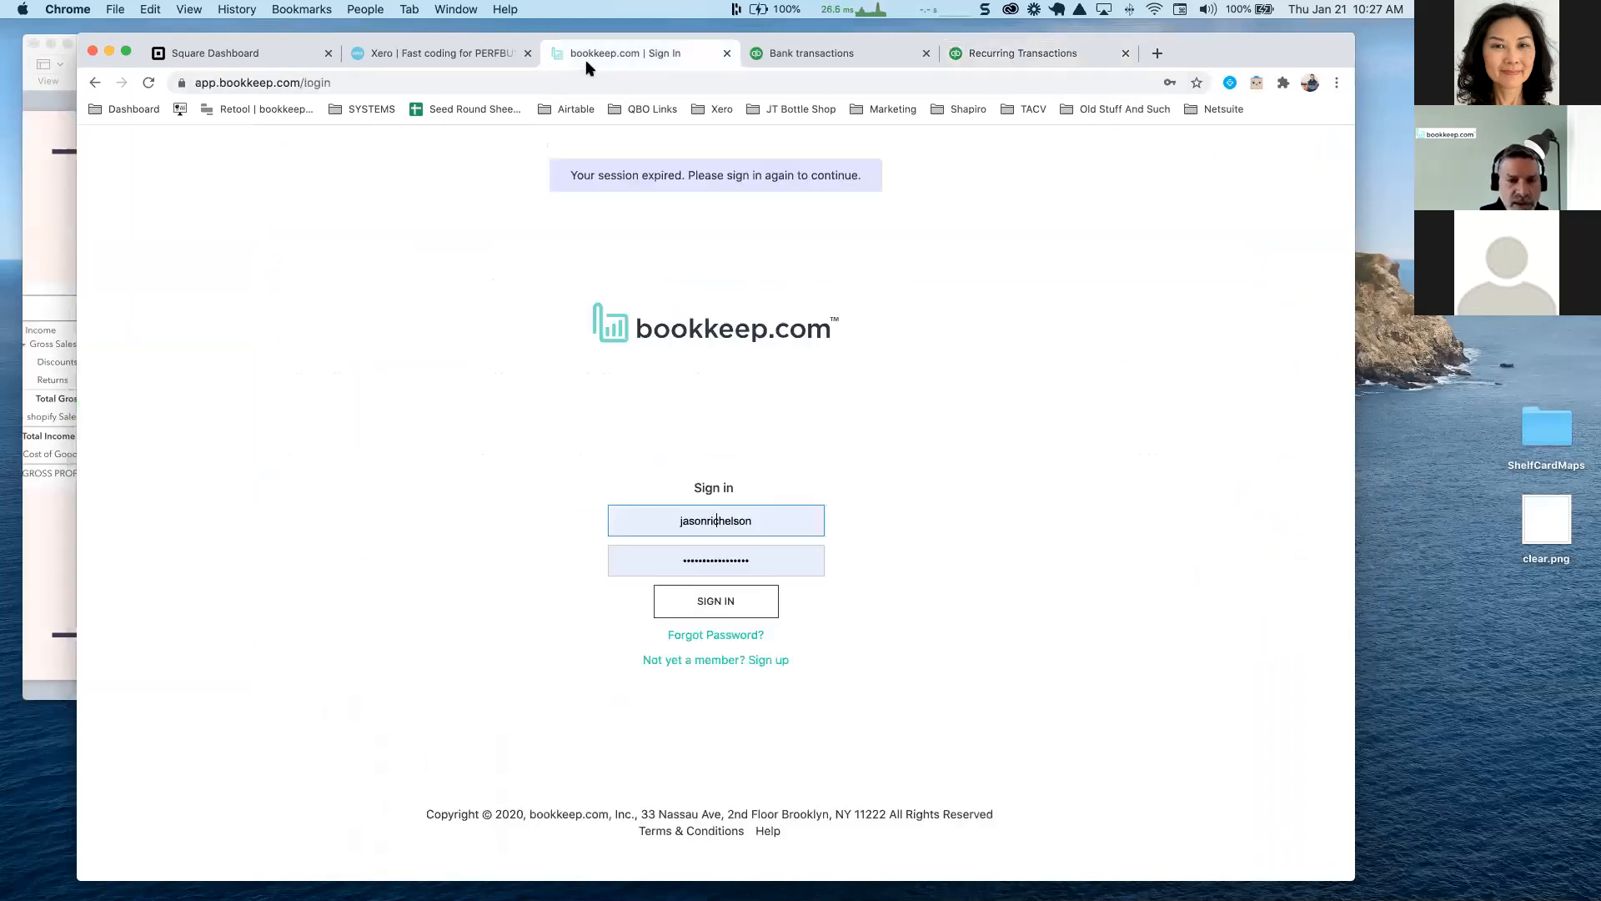
{"action": "left_click", "coordinate": [699, 609]}
{"action": "left_click_drag", "start_coordinate": [78, 33], "coordinate": [112, 31]}
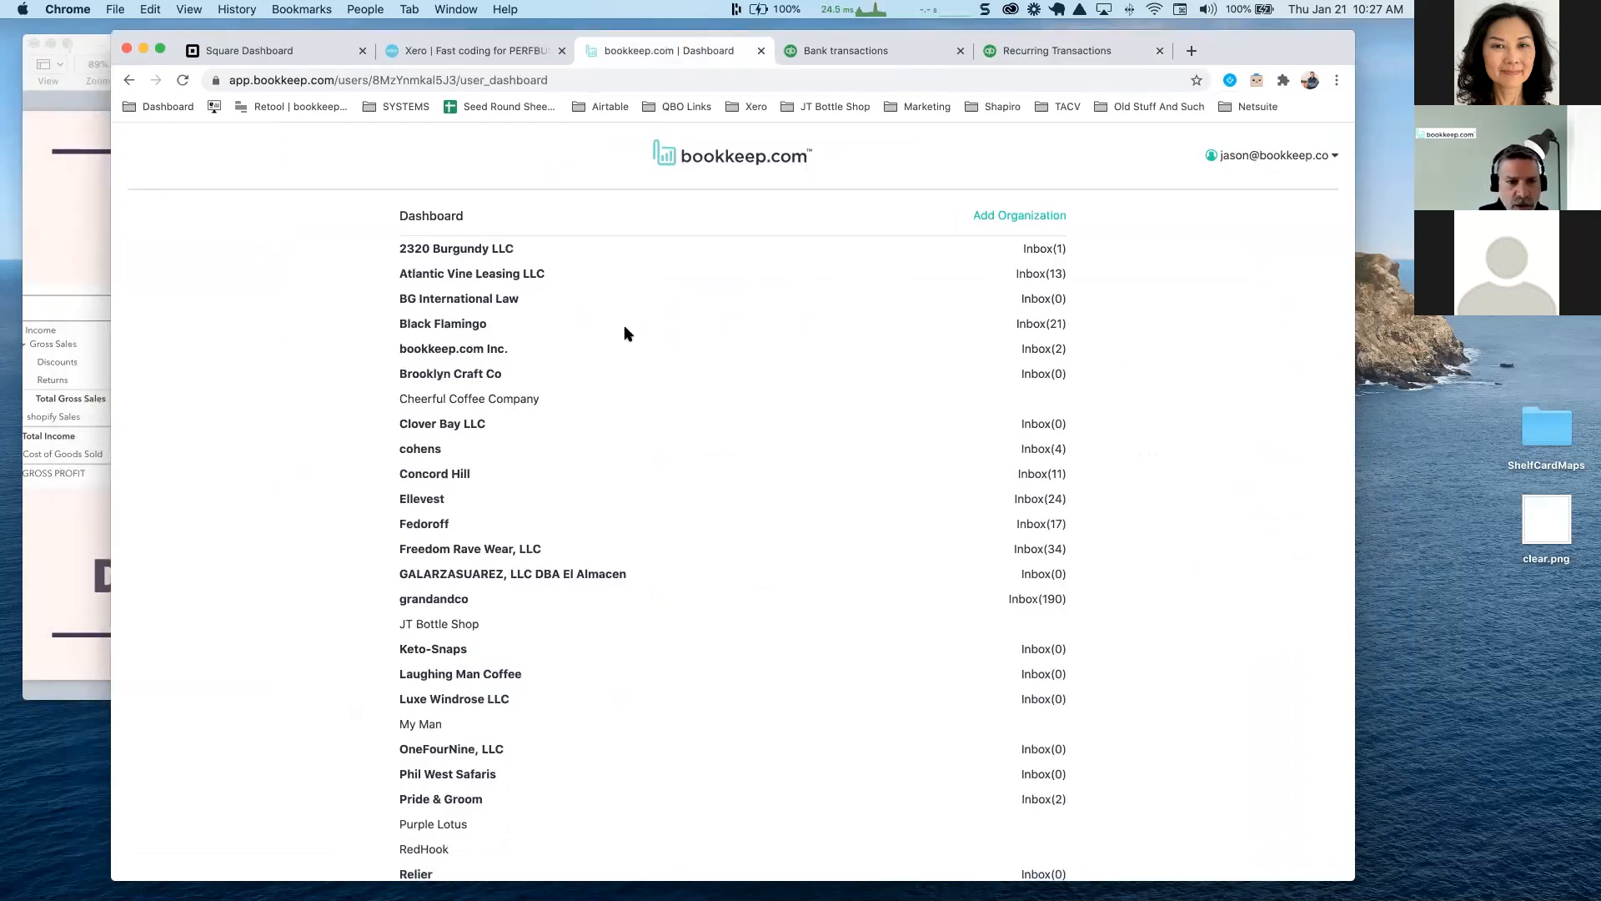
Open the Simply Wine Inc. organization from the bookkeep.com dashboard and show its connected apps
{"action": "scroll", "coordinate": [628, 333], "scroll_direction": "down", "scroll_amount": 1}
{"action": "scroll", "coordinate": [627, 332], "scroll_direction": "up", "scroll_amount": 1}
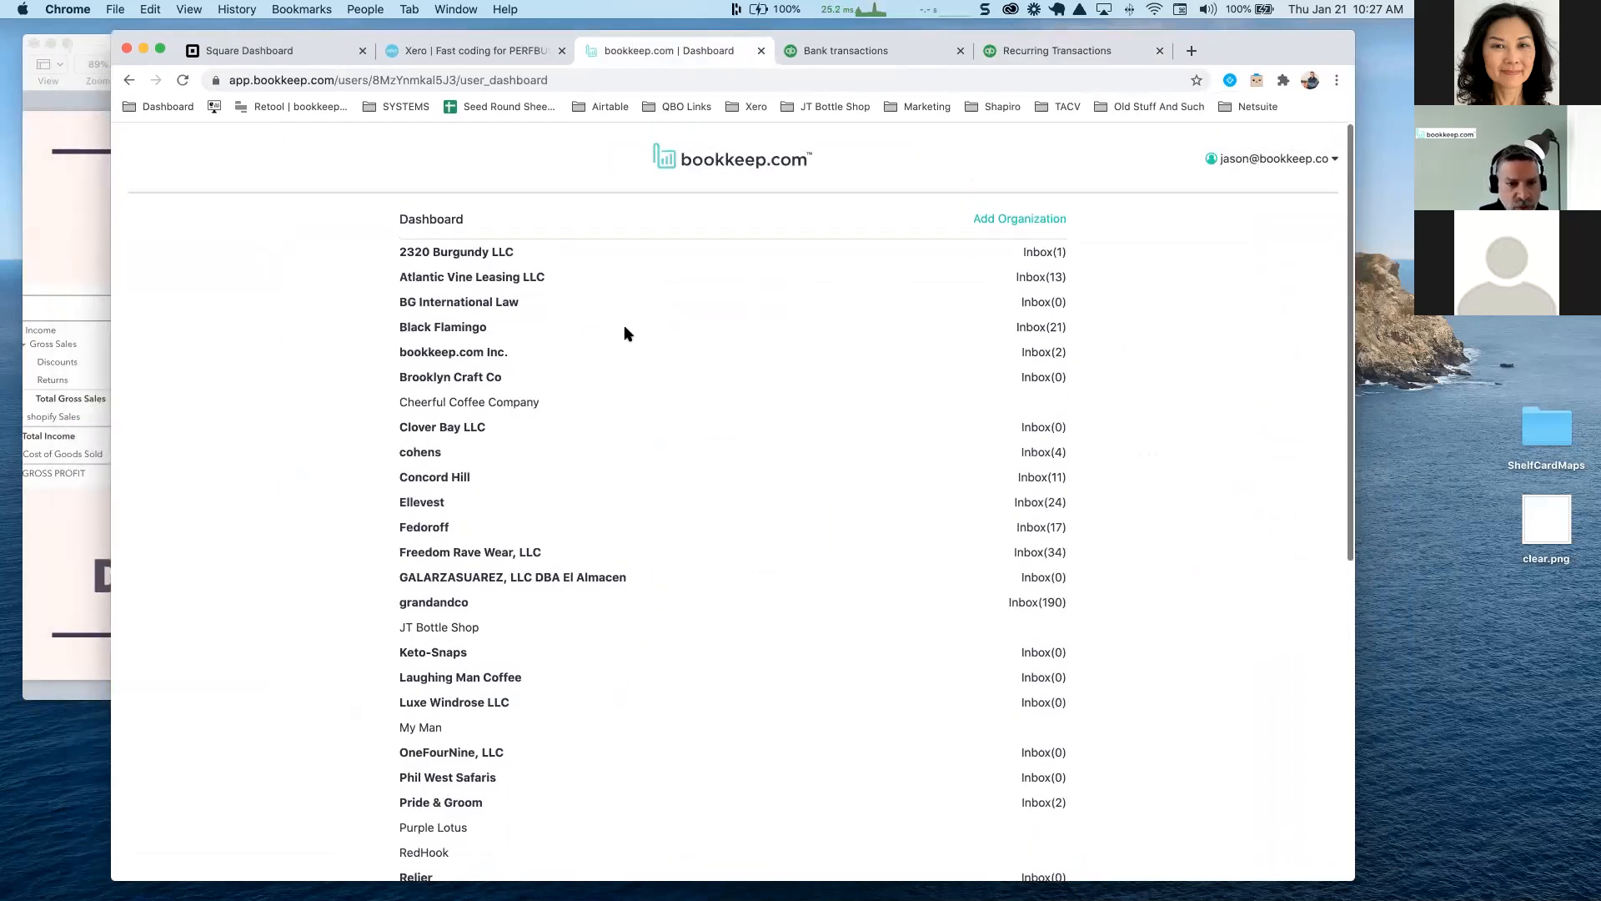
{"action": "scroll", "coordinate": [660, 465], "scroll_direction": "down", "scroll_amount": 1}
{"action": "scroll", "coordinate": [661, 468], "scroll_direction": "down", "scroll_amount": 5}
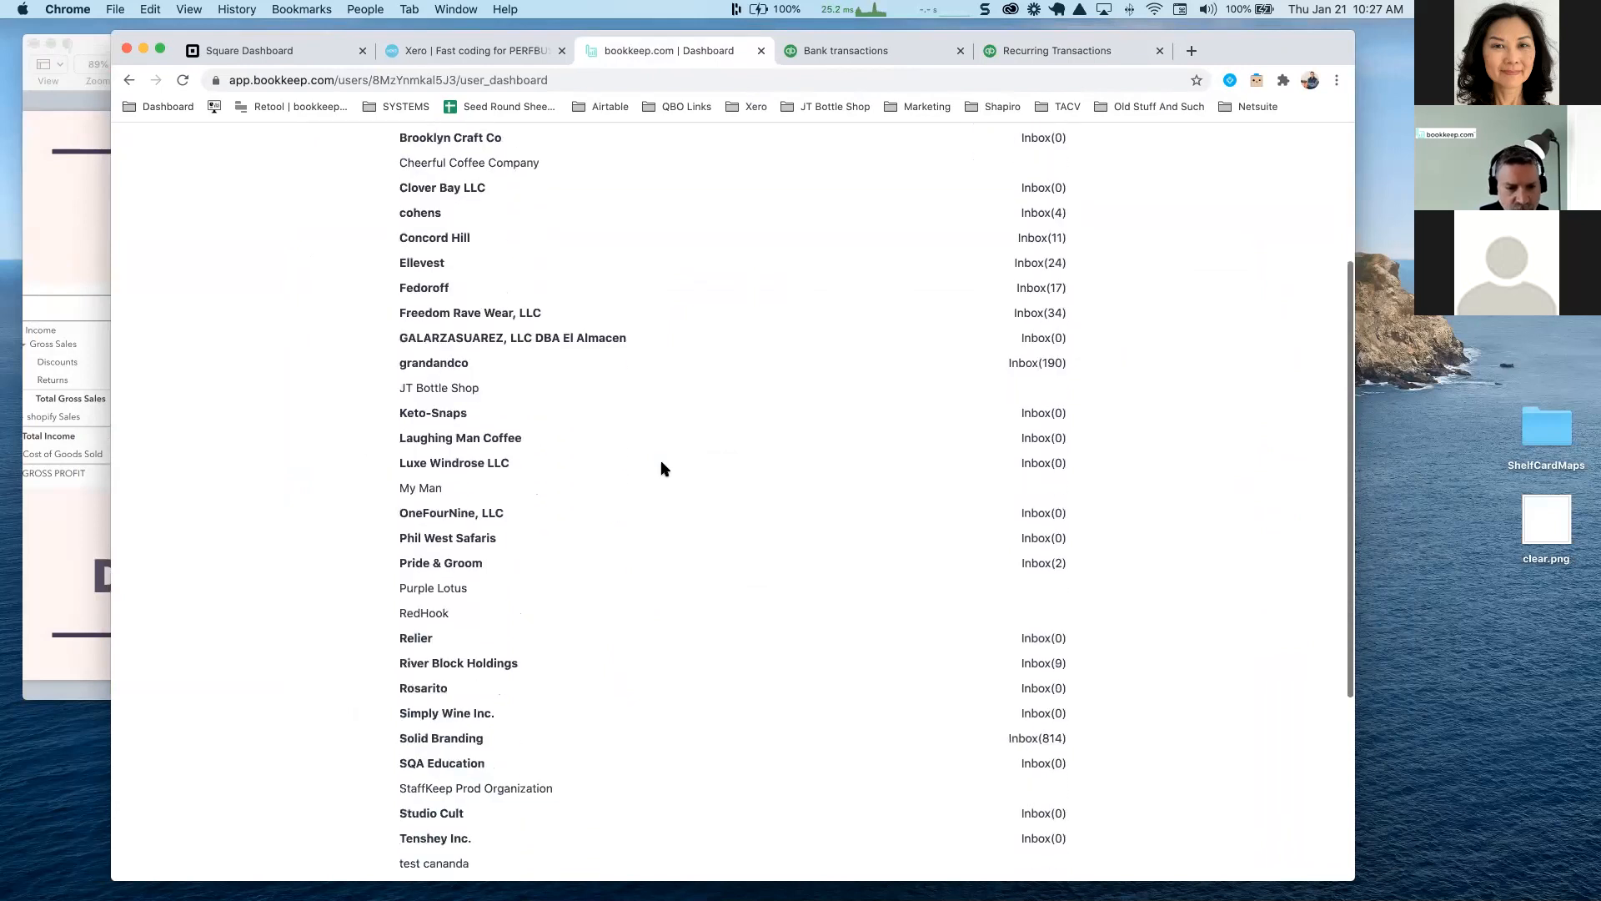
{"action": "left_click", "coordinate": [452, 580]}
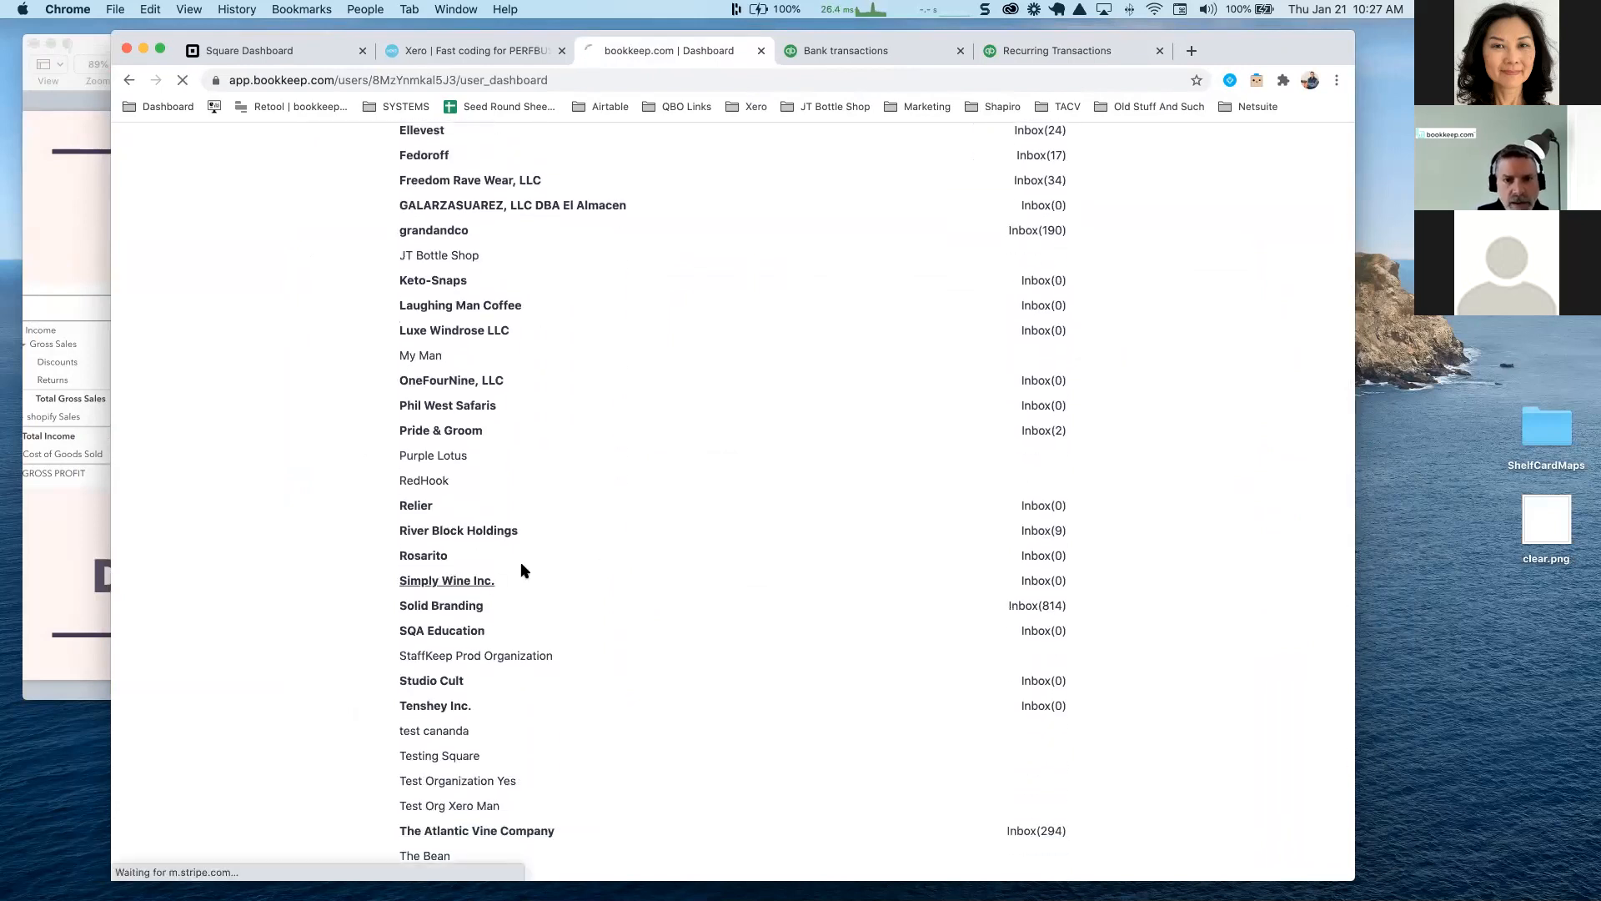
{"action": "left_click", "coordinate": [641, 211]}
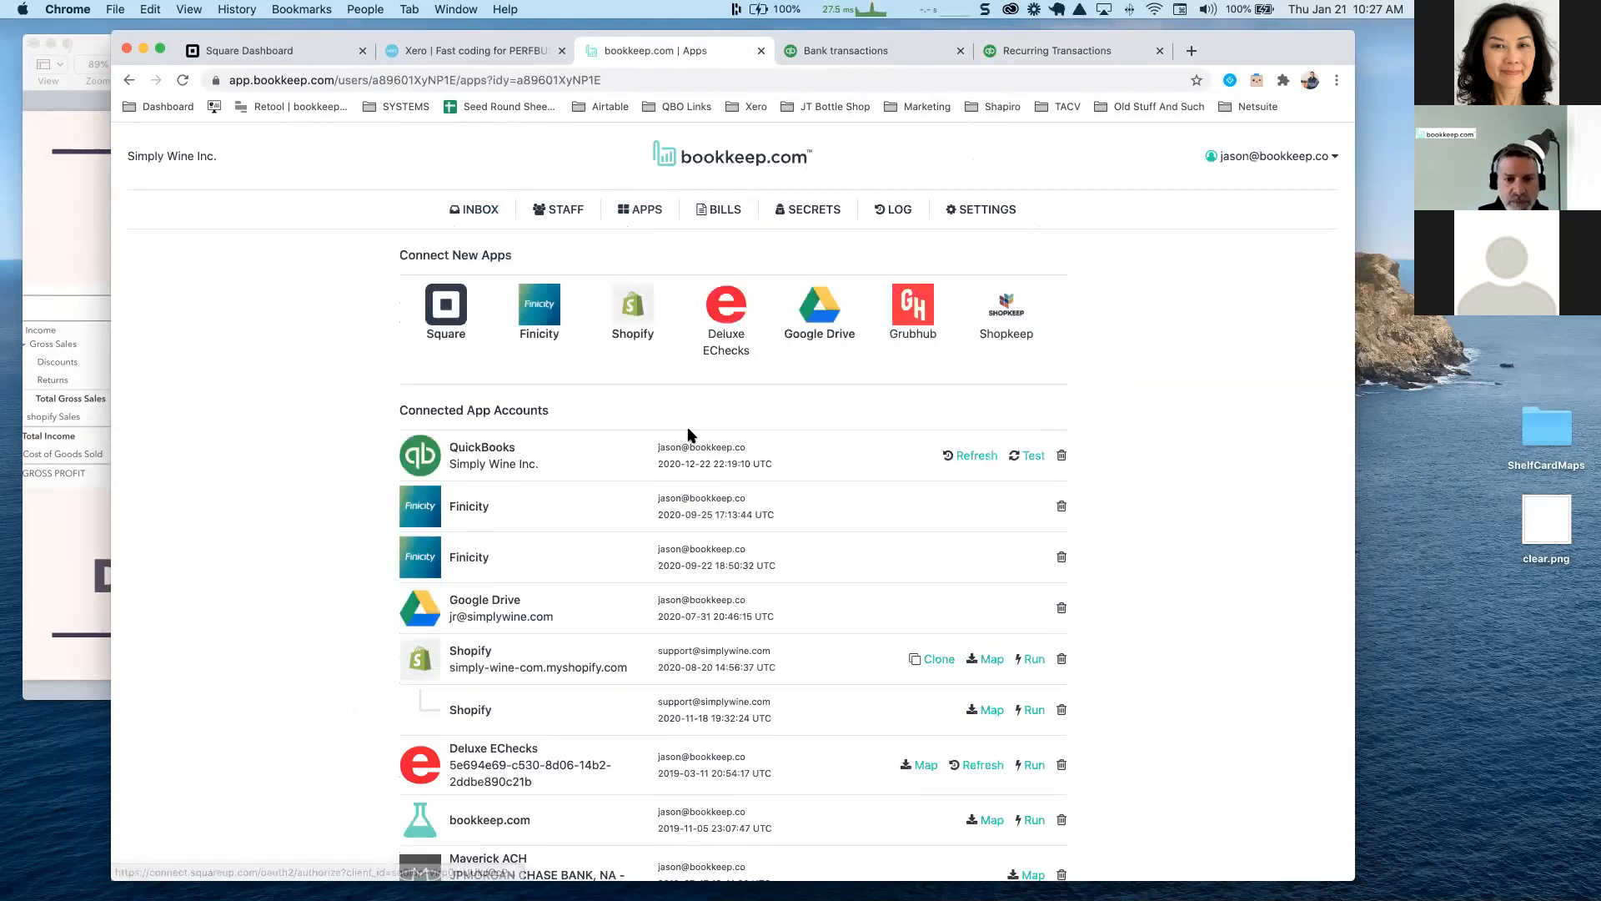
Open the mapping of the Simply Wine Square account and review how the Square Summary lines map to QuickBooks categories
{"action": "scroll", "coordinate": [504, 286], "scroll_direction": "down", "scroll_amount": 2}
{"action": "scroll", "coordinate": [653, 427], "scroll_direction": "down", "scroll_amount": 5}
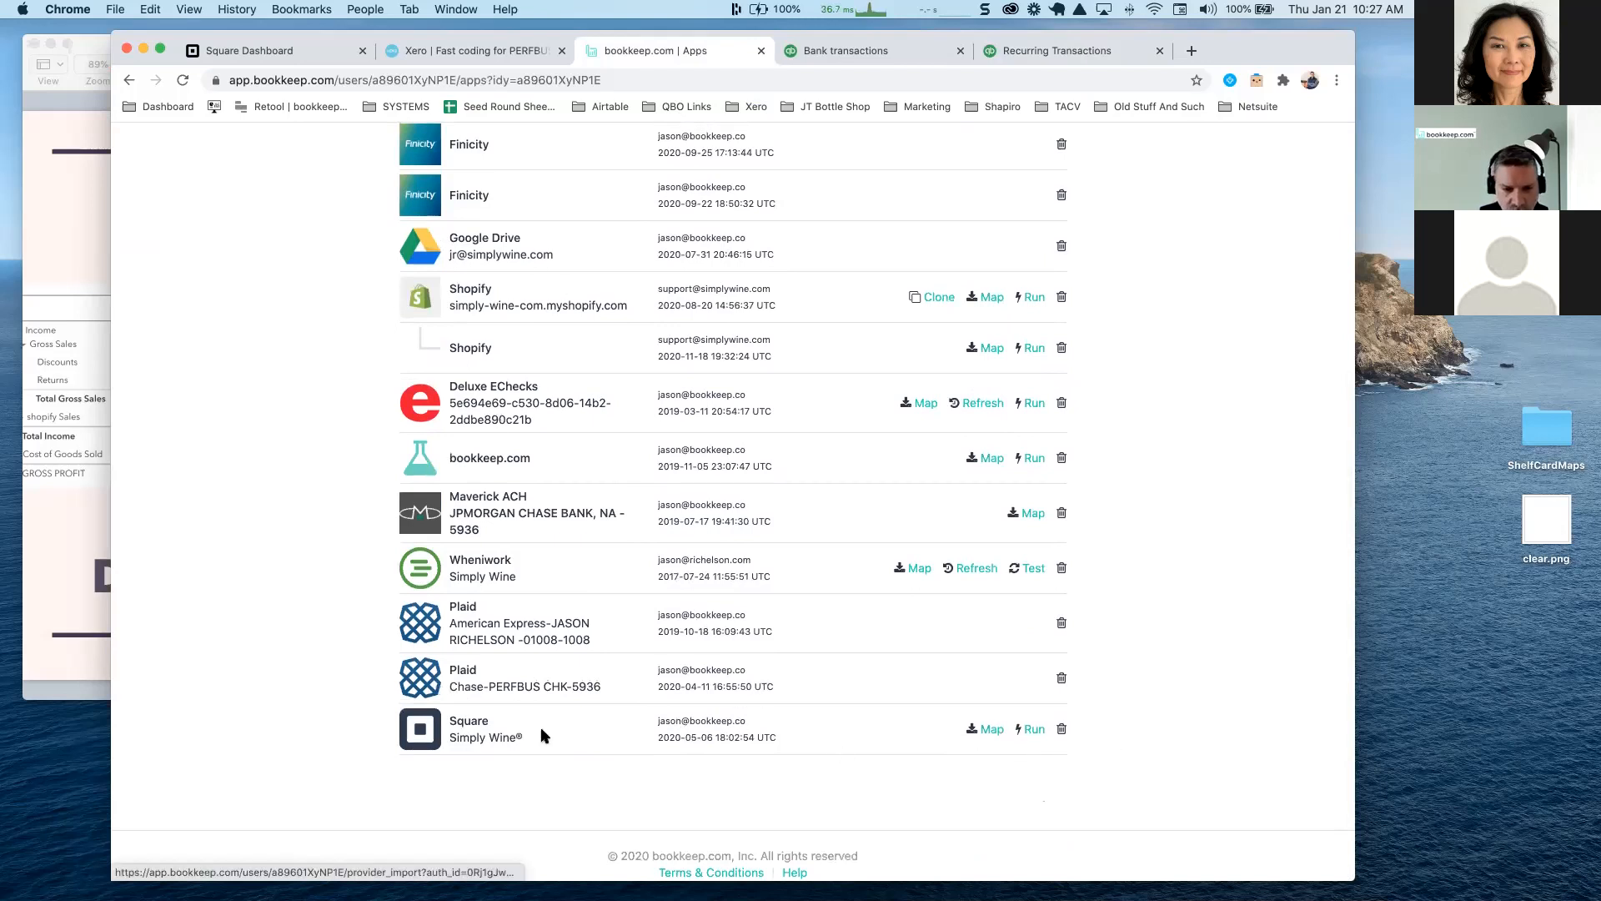
{"action": "left_click", "coordinate": [991, 730]}
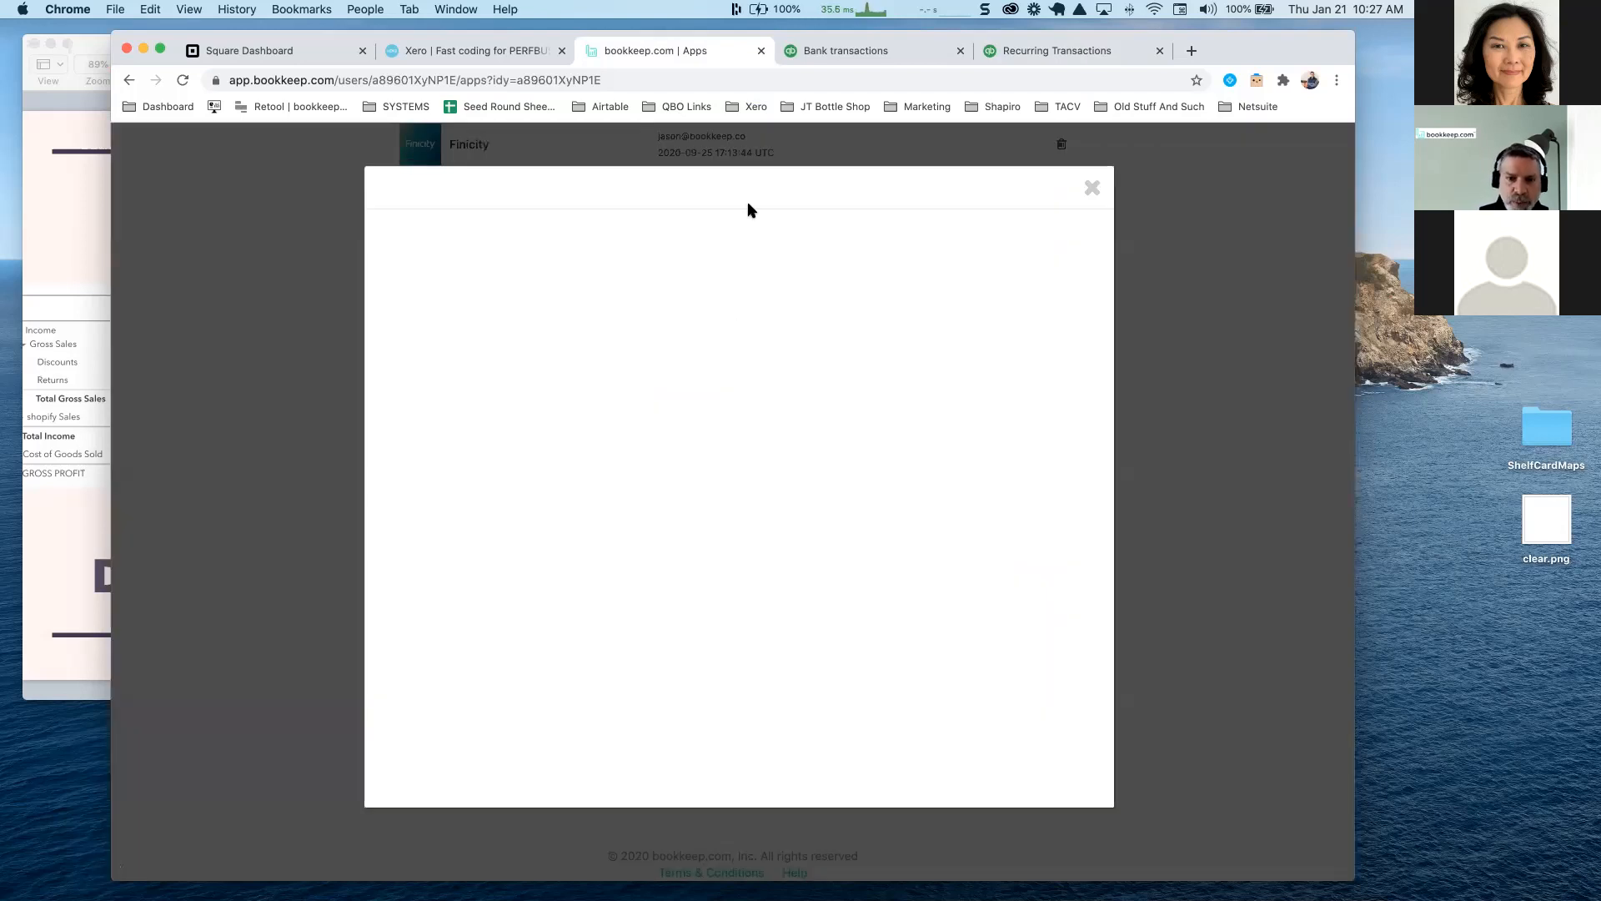
{"action": "scroll", "coordinate": [713, 338], "scroll_direction": "down", "scroll_amount": 5}
{"action": "scroll", "coordinate": [592, 333], "scroll_direction": "down", "scroll_amount": 2}
{"action": "mouse_move", "coordinate": [440, 293]}
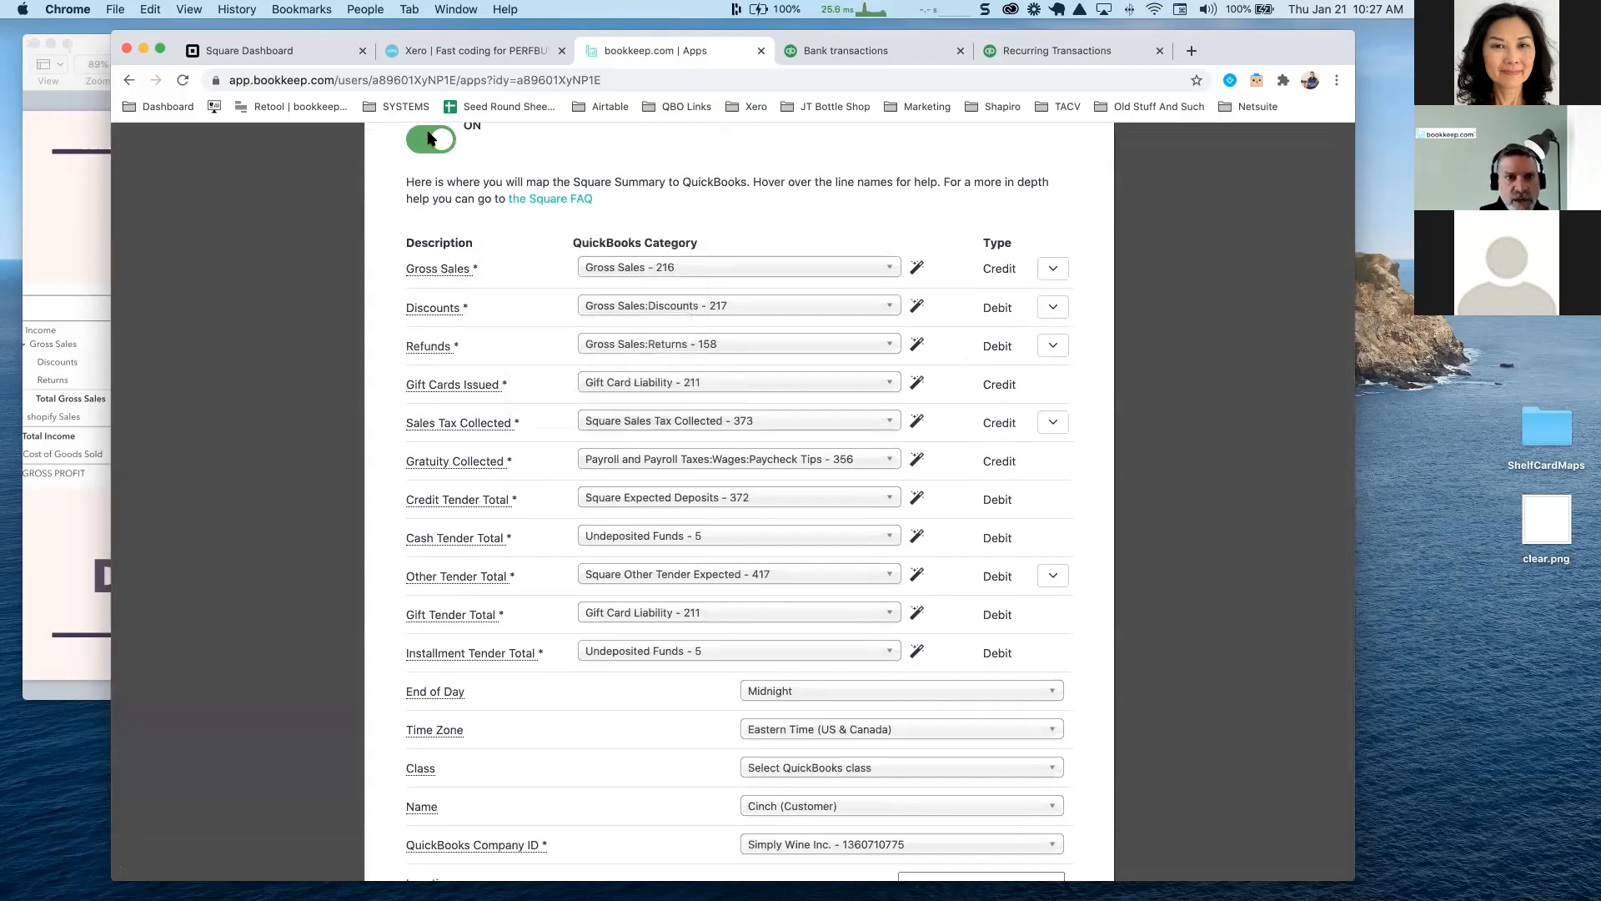
Compare the sales lines in the Square sales summary with the line descriptions in the bookkeep.com QuickBooks mapping
{"action": "left_click", "coordinate": [270, 59]}
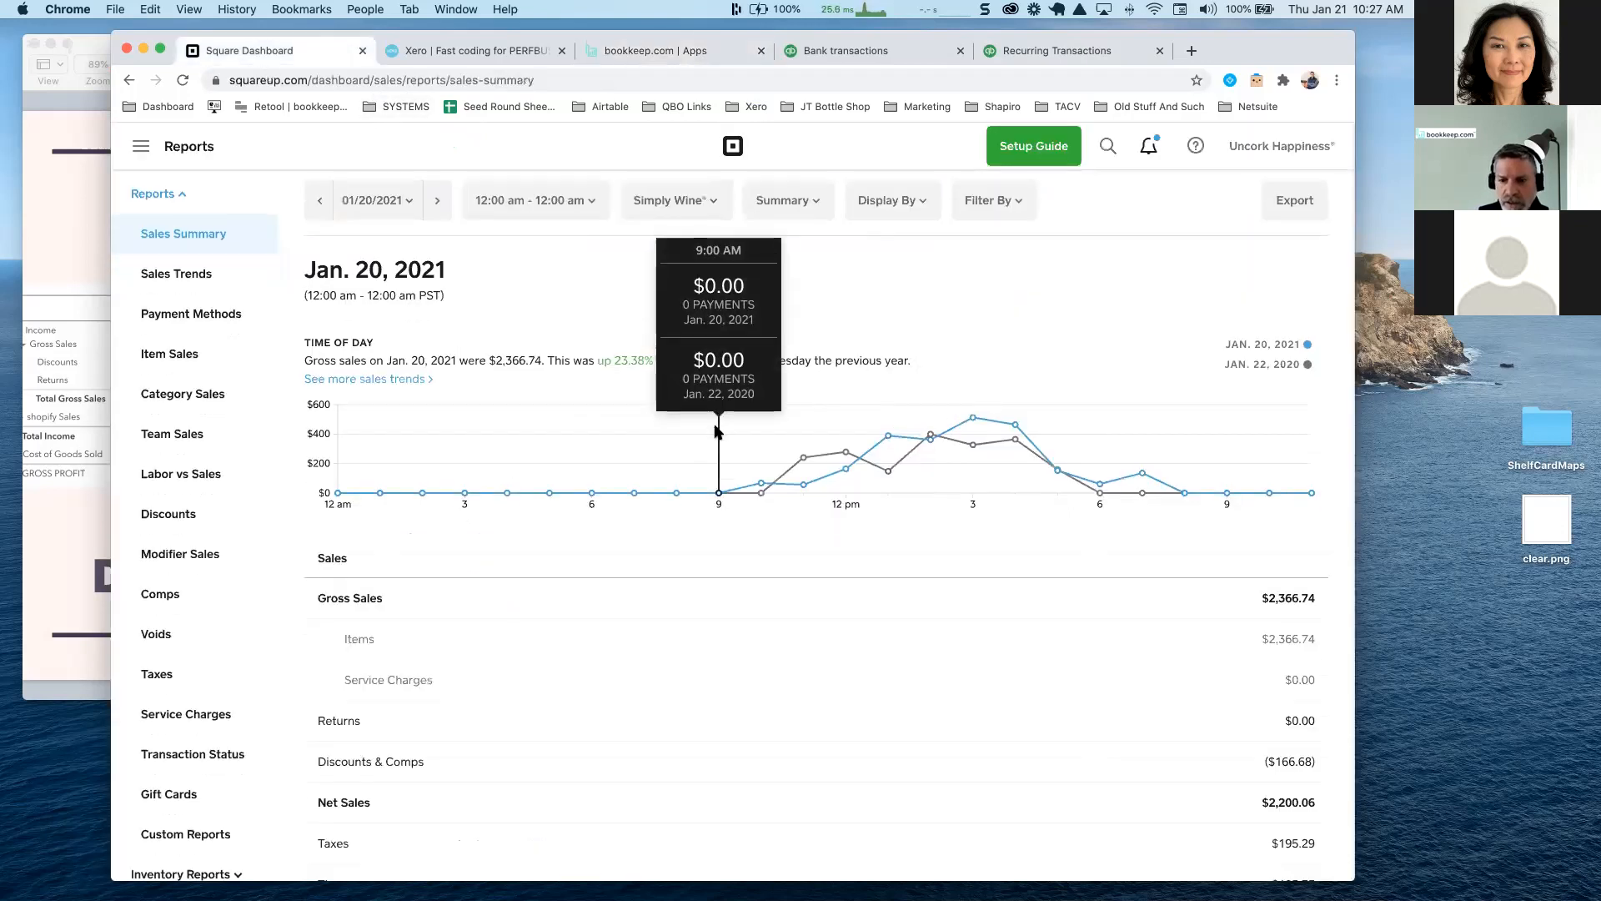
{"action": "scroll", "coordinate": [402, 404], "scroll_direction": "down", "scroll_amount": 5}
{"action": "scroll", "coordinate": [731, 496], "scroll_direction": "down", "scroll_amount": 2}
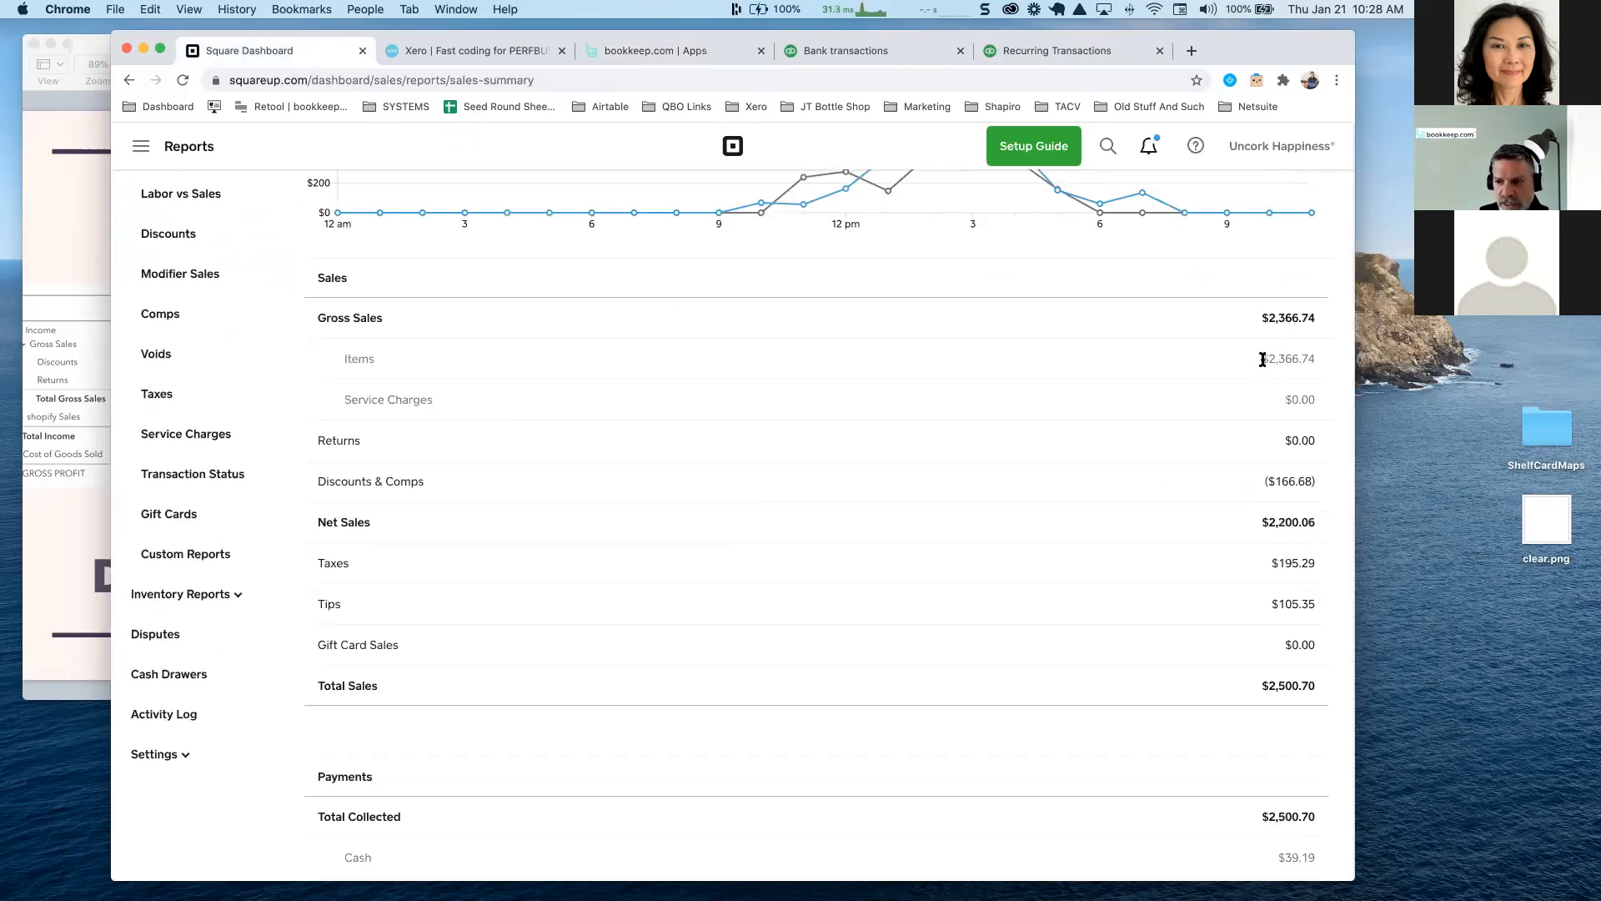
{"action": "left_click", "coordinate": [709, 53]}
{"action": "mouse_move", "coordinate": [457, 275]}
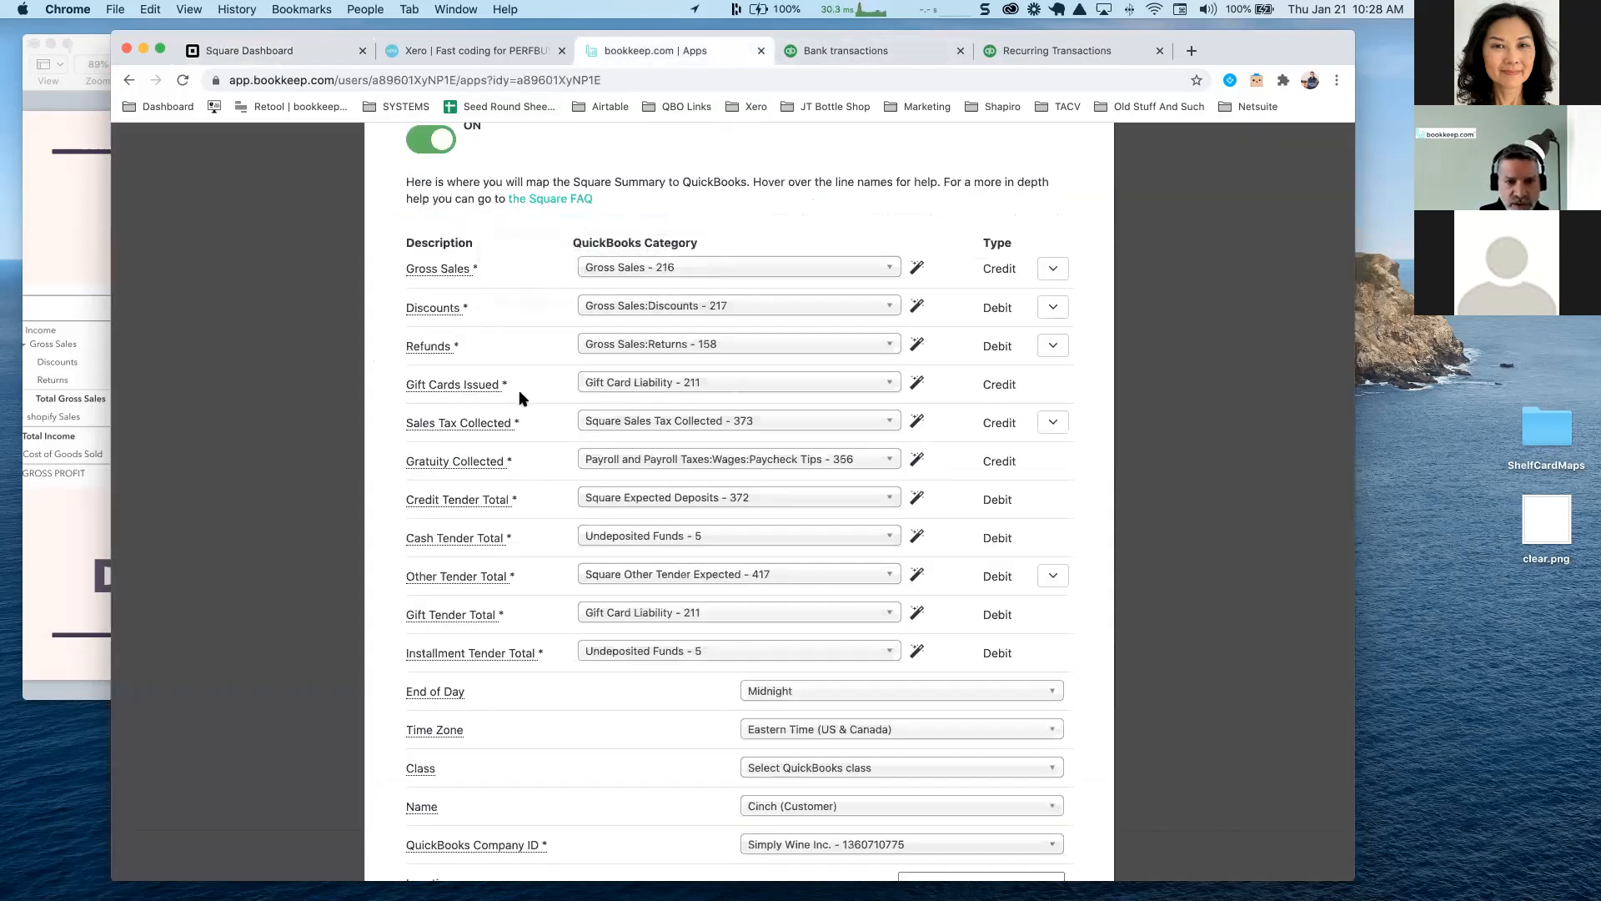
Examine the Square Summary account mapping and expand the Gross Sales line to view its category sub-mappings
{"action": "scroll", "coordinate": [519, 393], "scroll_direction": "down", "scroll_amount": 1}
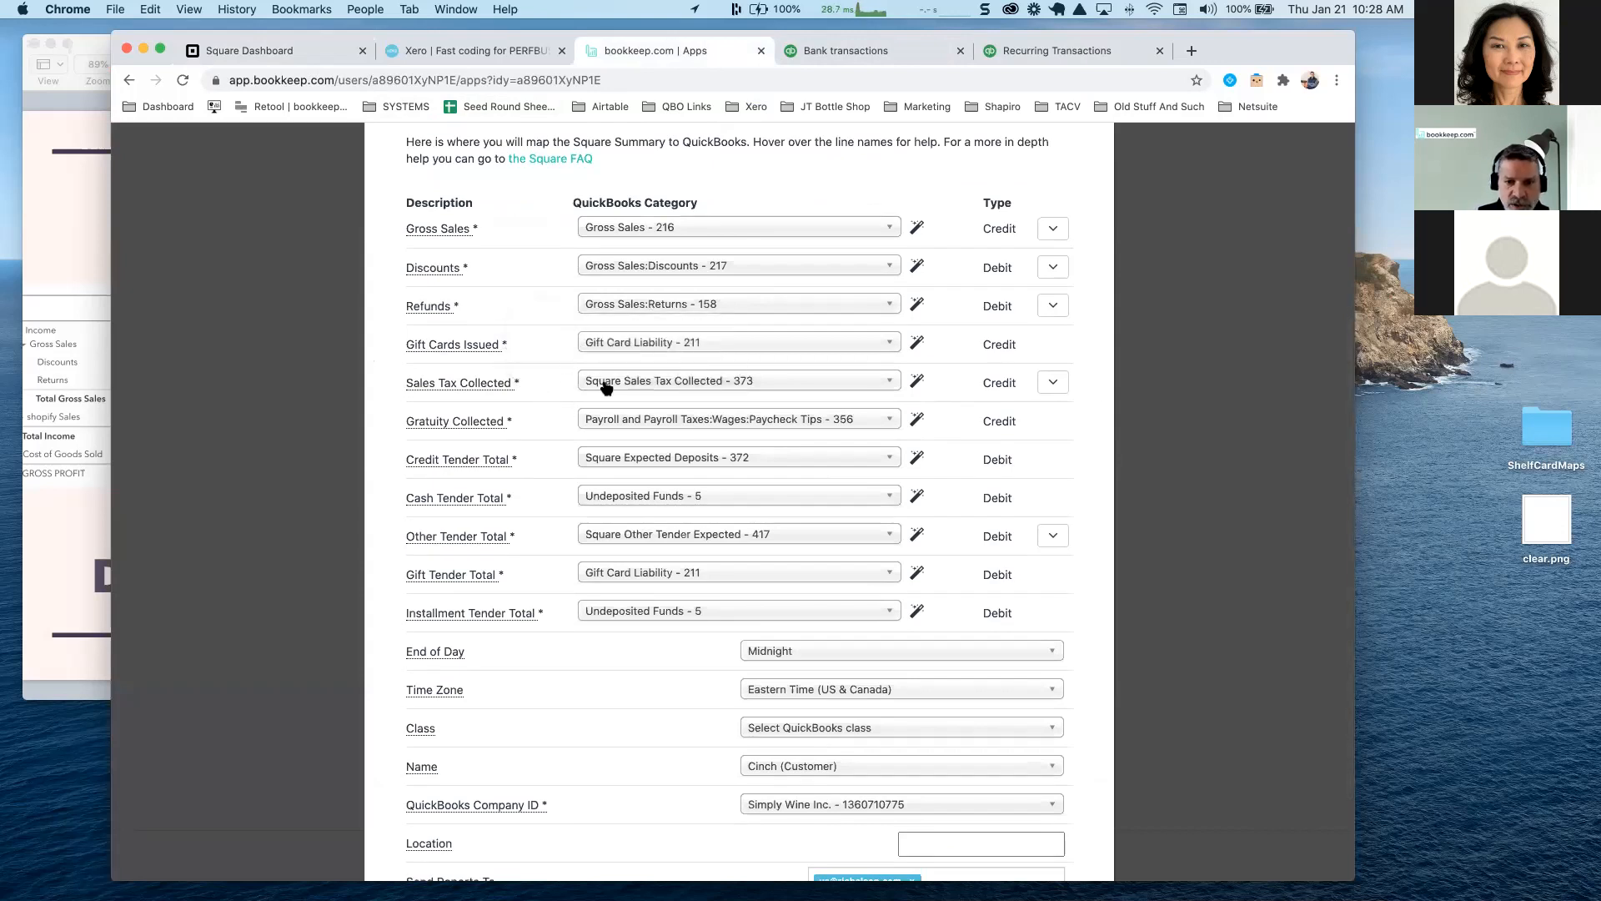
{"action": "mouse_move", "coordinate": [507, 541]}
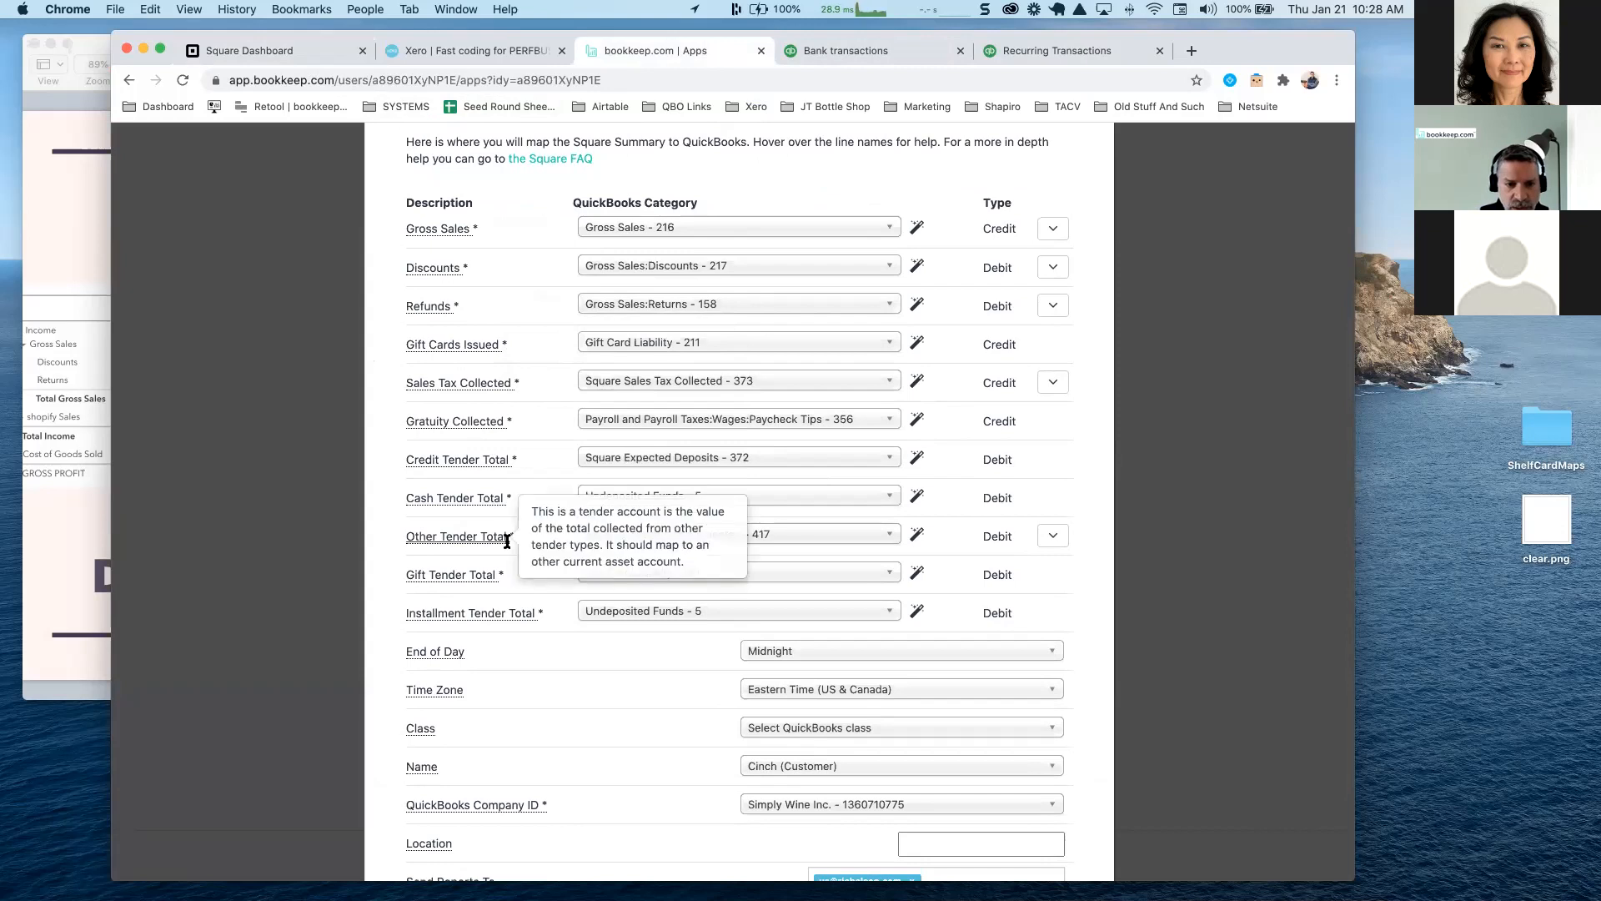
{"action": "scroll", "coordinate": [550, 559], "scroll_direction": "down", "scroll_amount": 3}
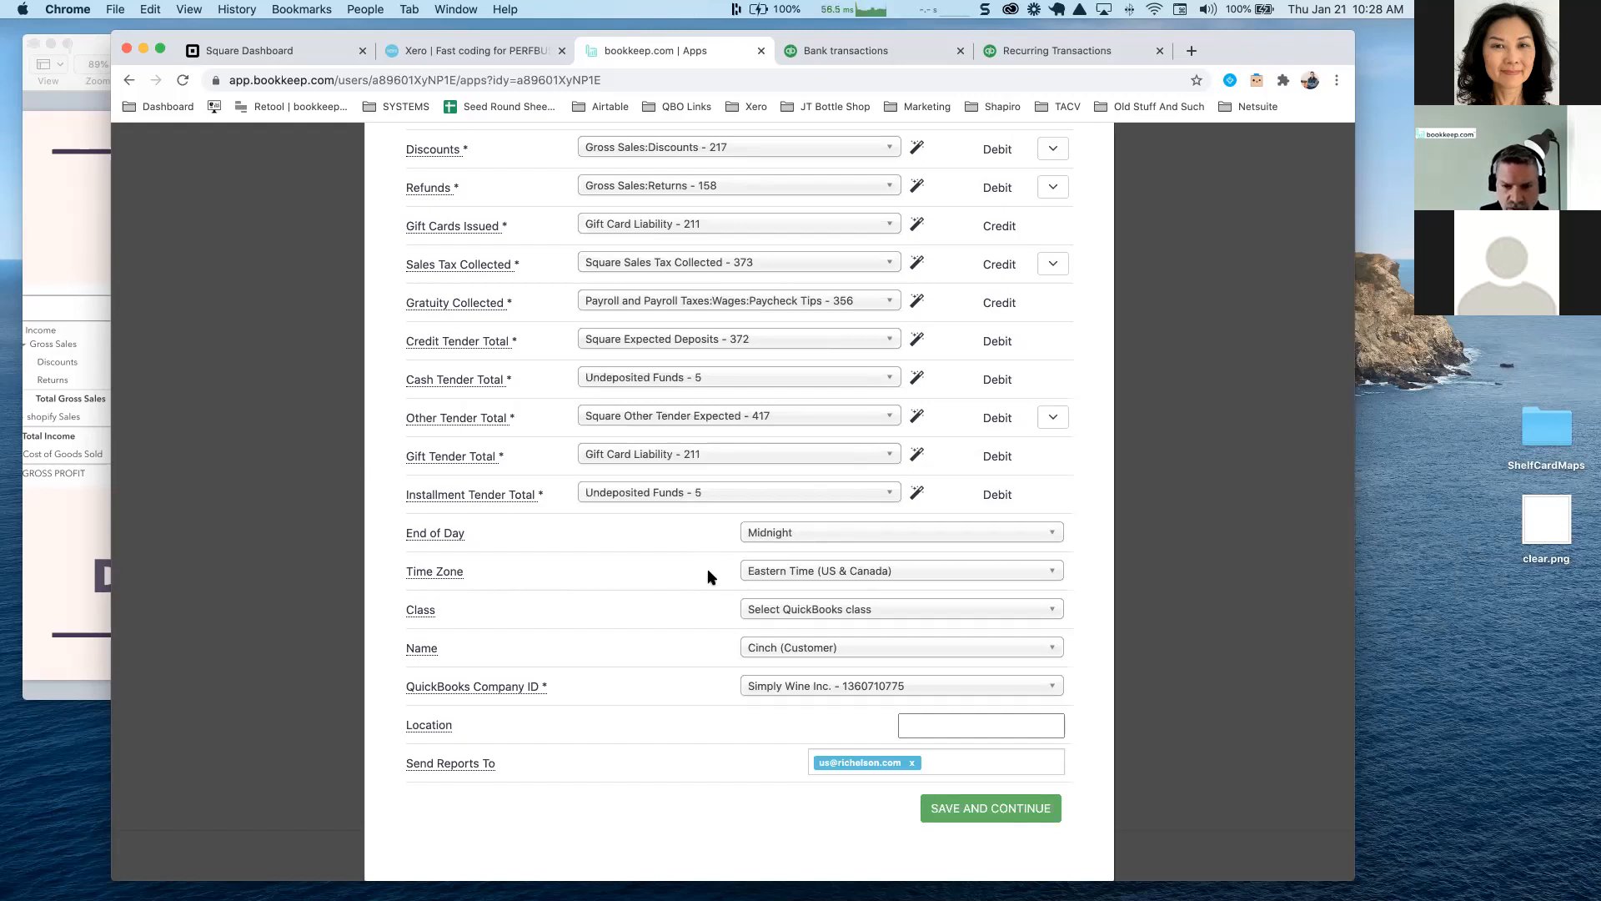
{"action": "scroll", "coordinate": [714, 638], "scroll_direction": "up", "scroll_amount": 6}
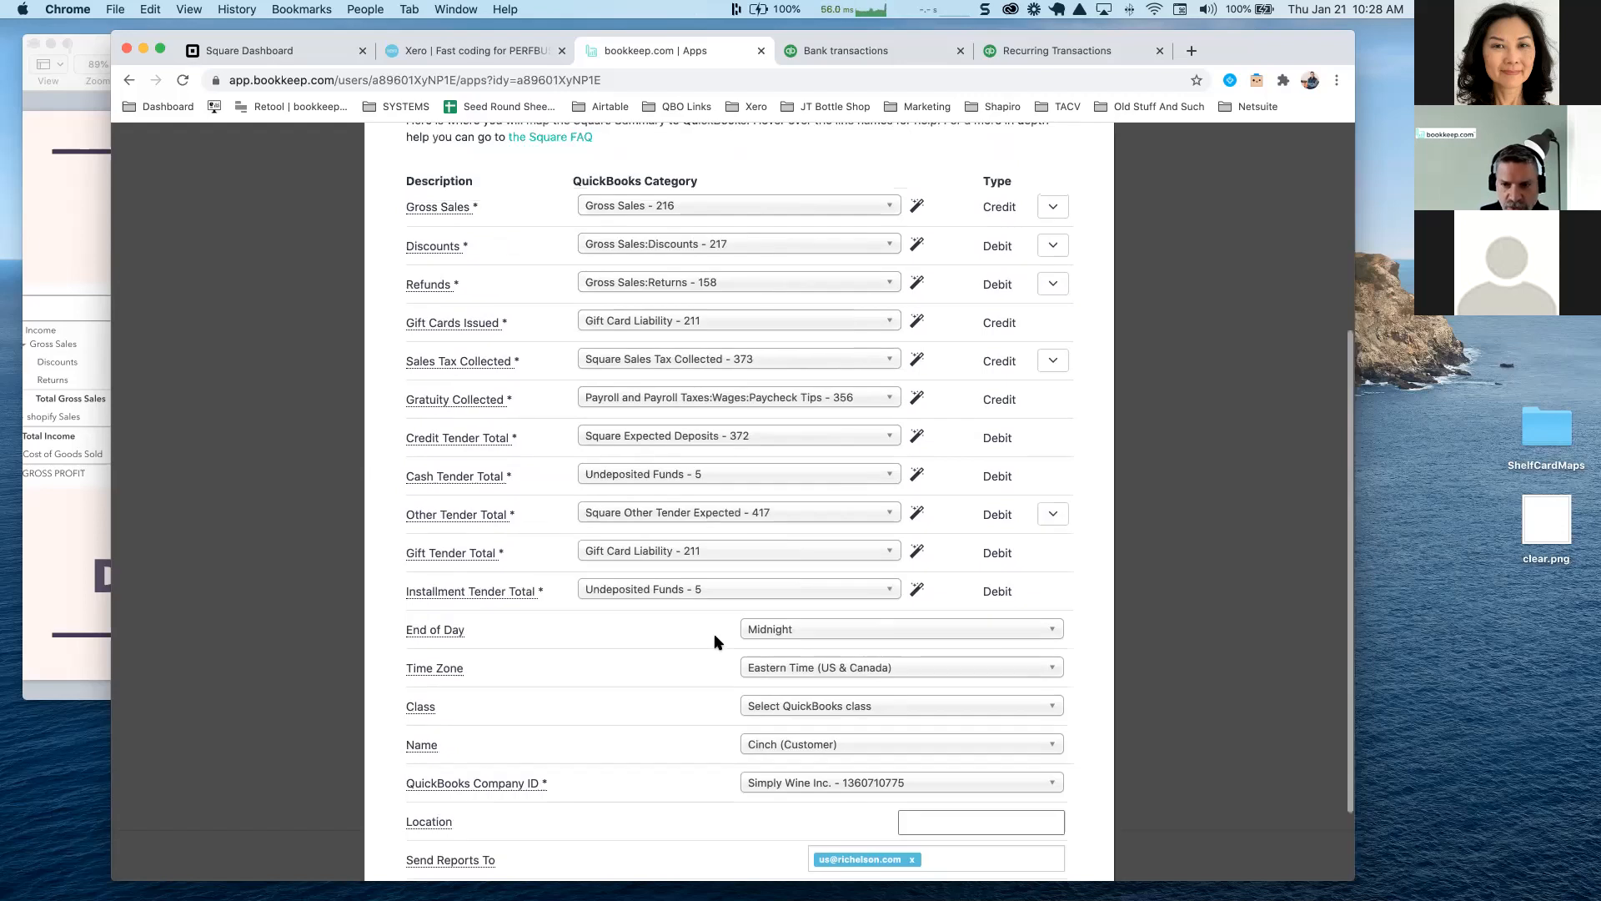
{"action": "scroll", "coordinate": [697, 527], "scroll_direction": "down", "scroll_amount": 3}
{"action": "scroll", "coordinate": [698, 527], "scroll_direction": "down", "scroll_amount": 2}
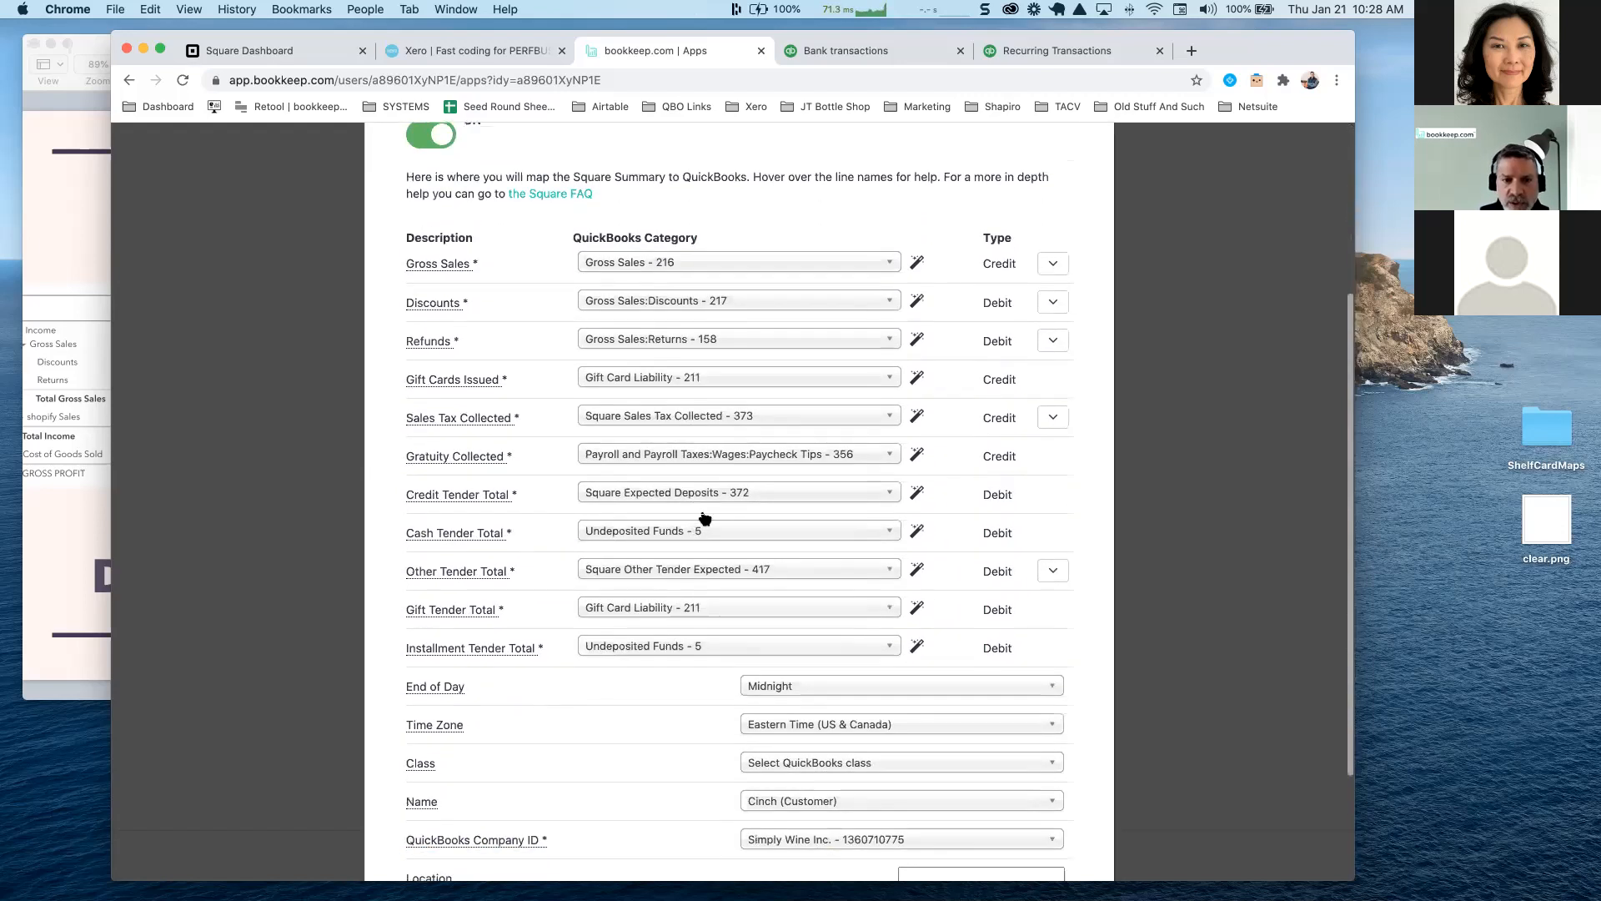
{"action": "left_click", "coordinate": [1051, 268]}
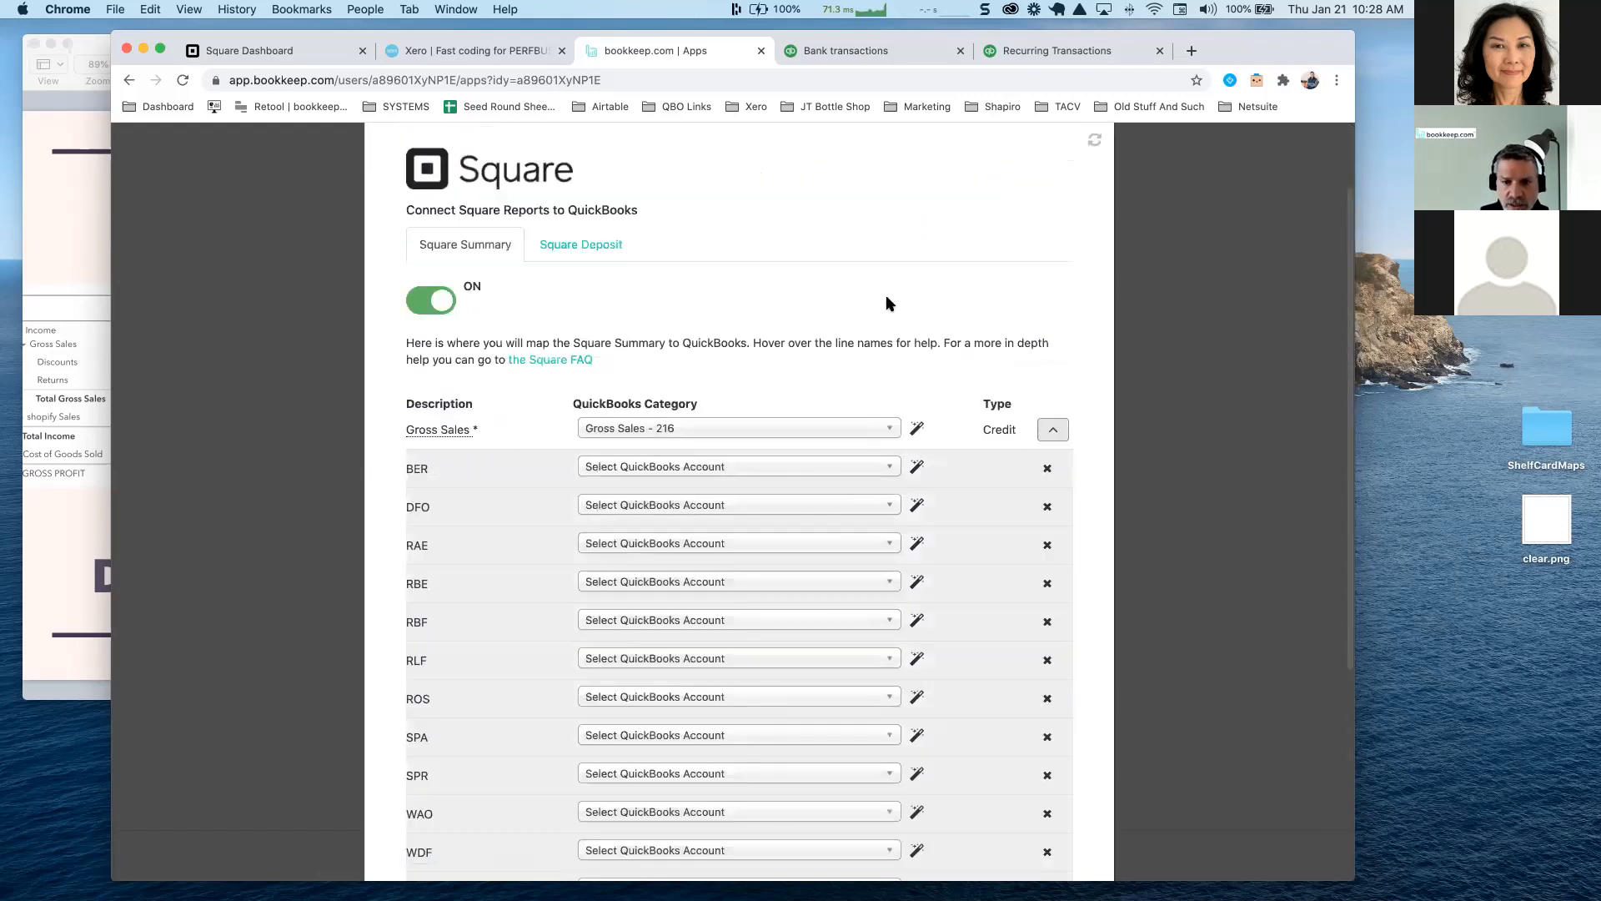
{"action": "scroll", "coordinate": [846, 309], "scroll_direction": "down", "scroll_amount": 3}
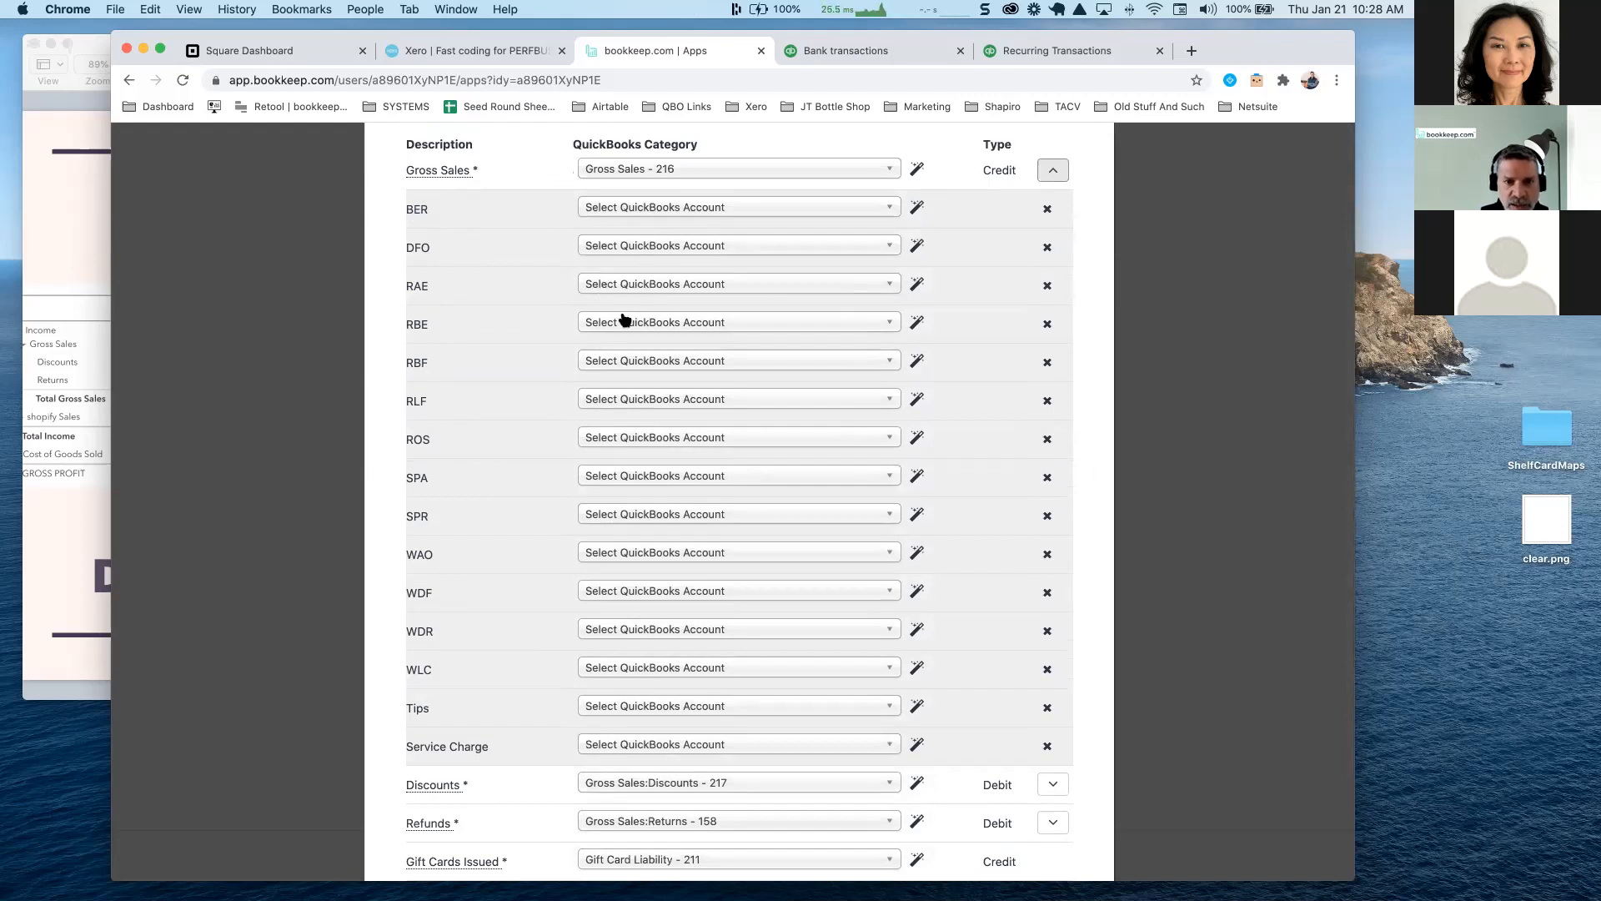
Switch to the Square Dashboard and open the Category Sales report to examine the gross sales for each category
{"action": "left_click", "coordinate": [268, 50]}
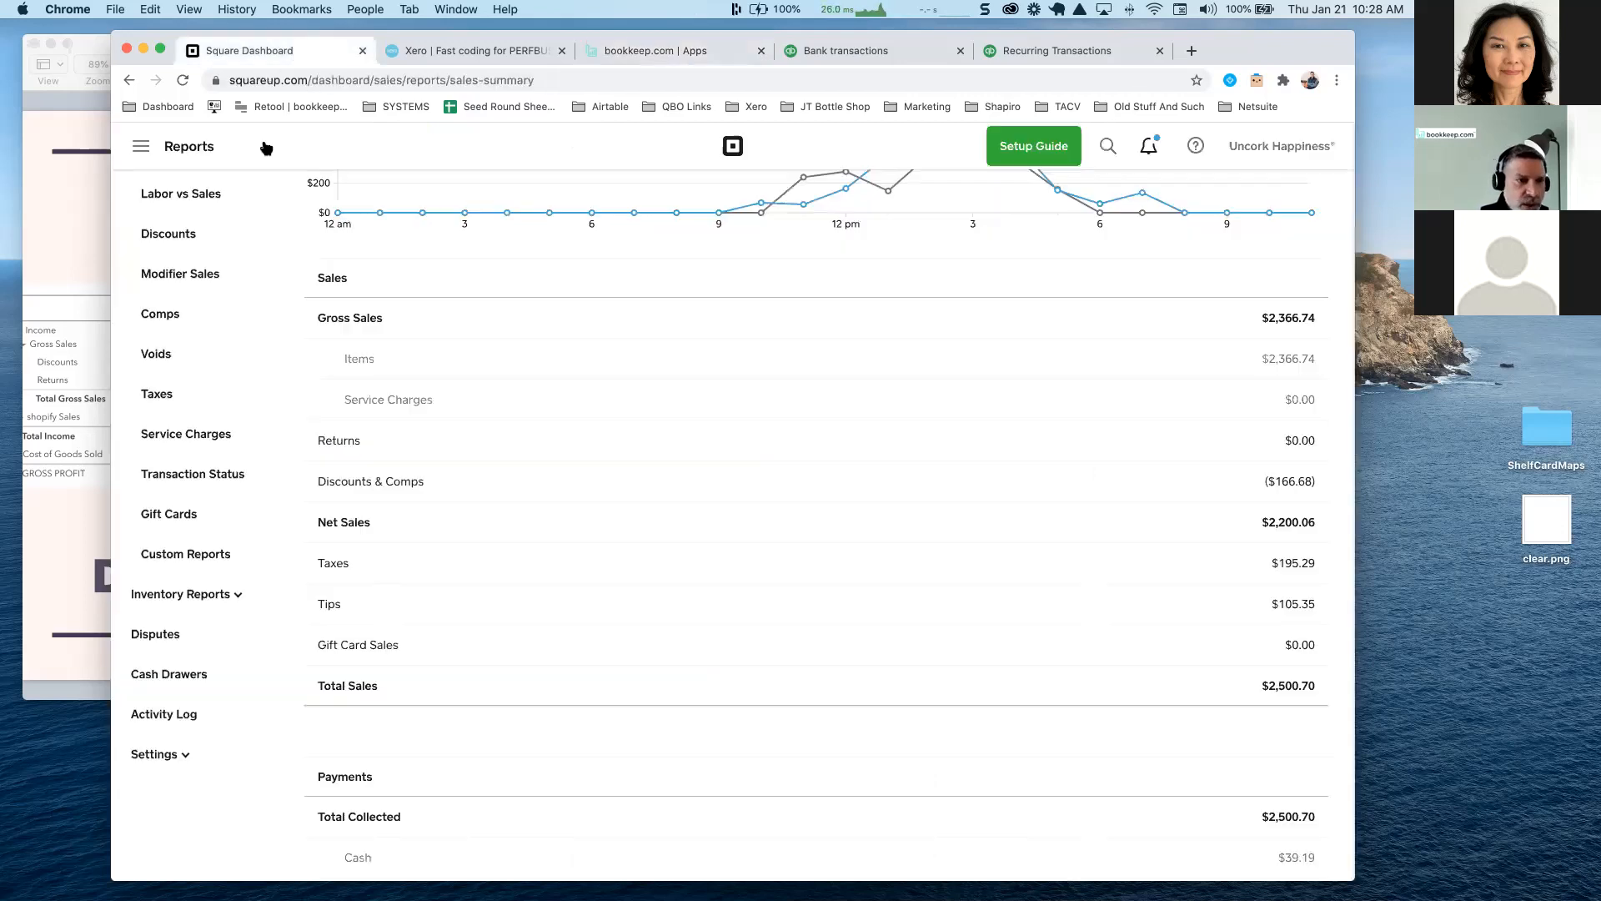
{"action": "left_click", "coordinate": [142, 148]}
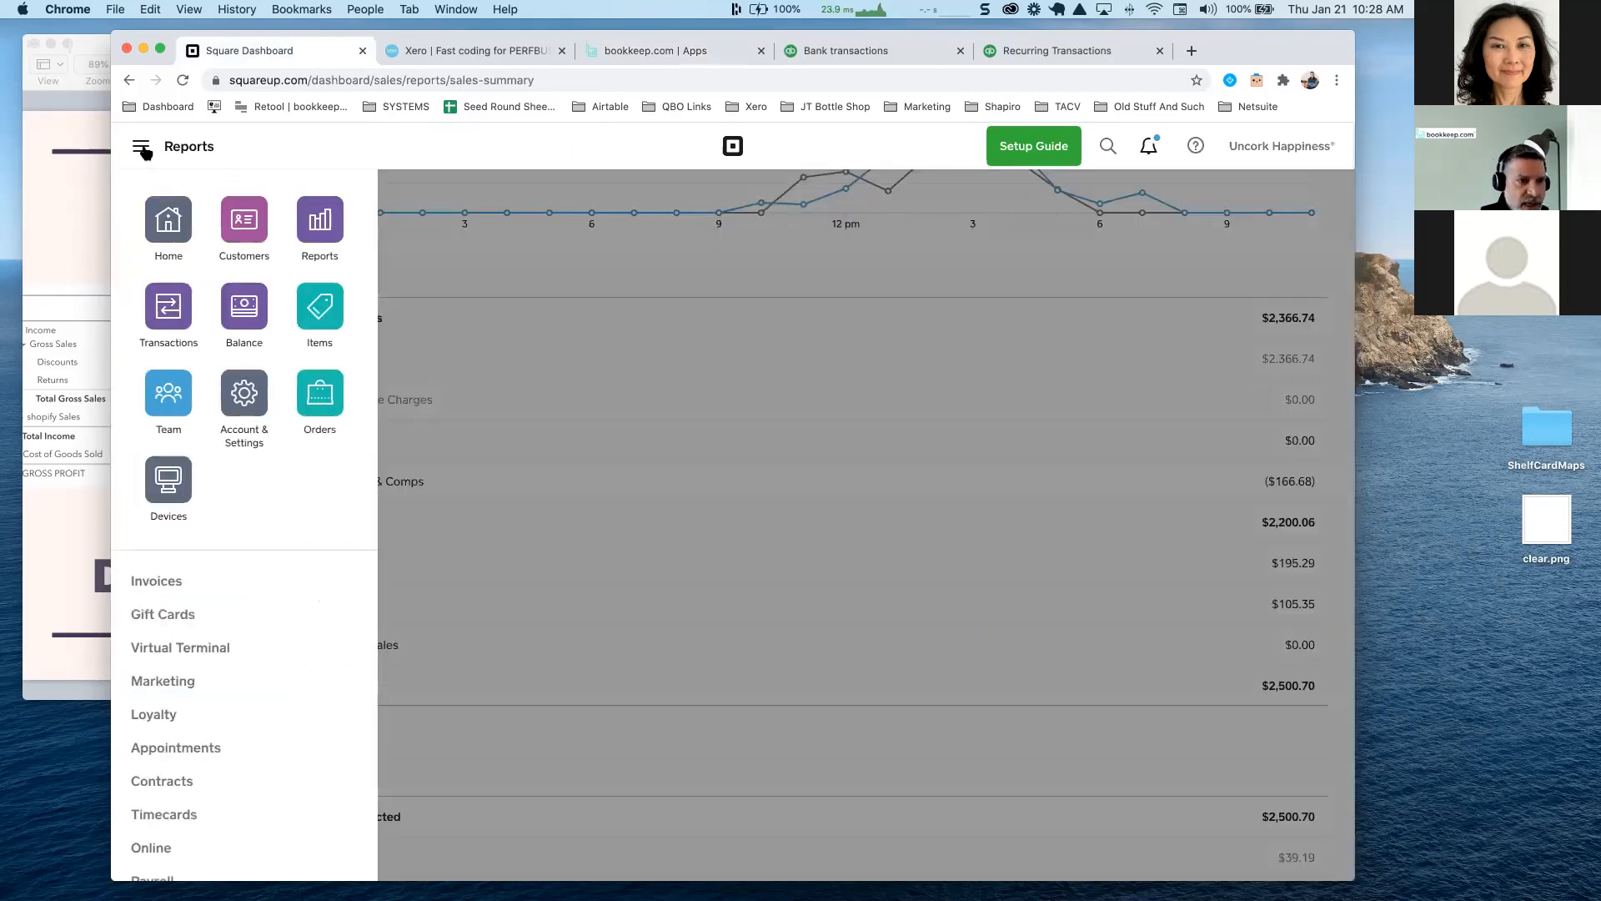
{"action": "left_click", "coordinate": [326, 227]}
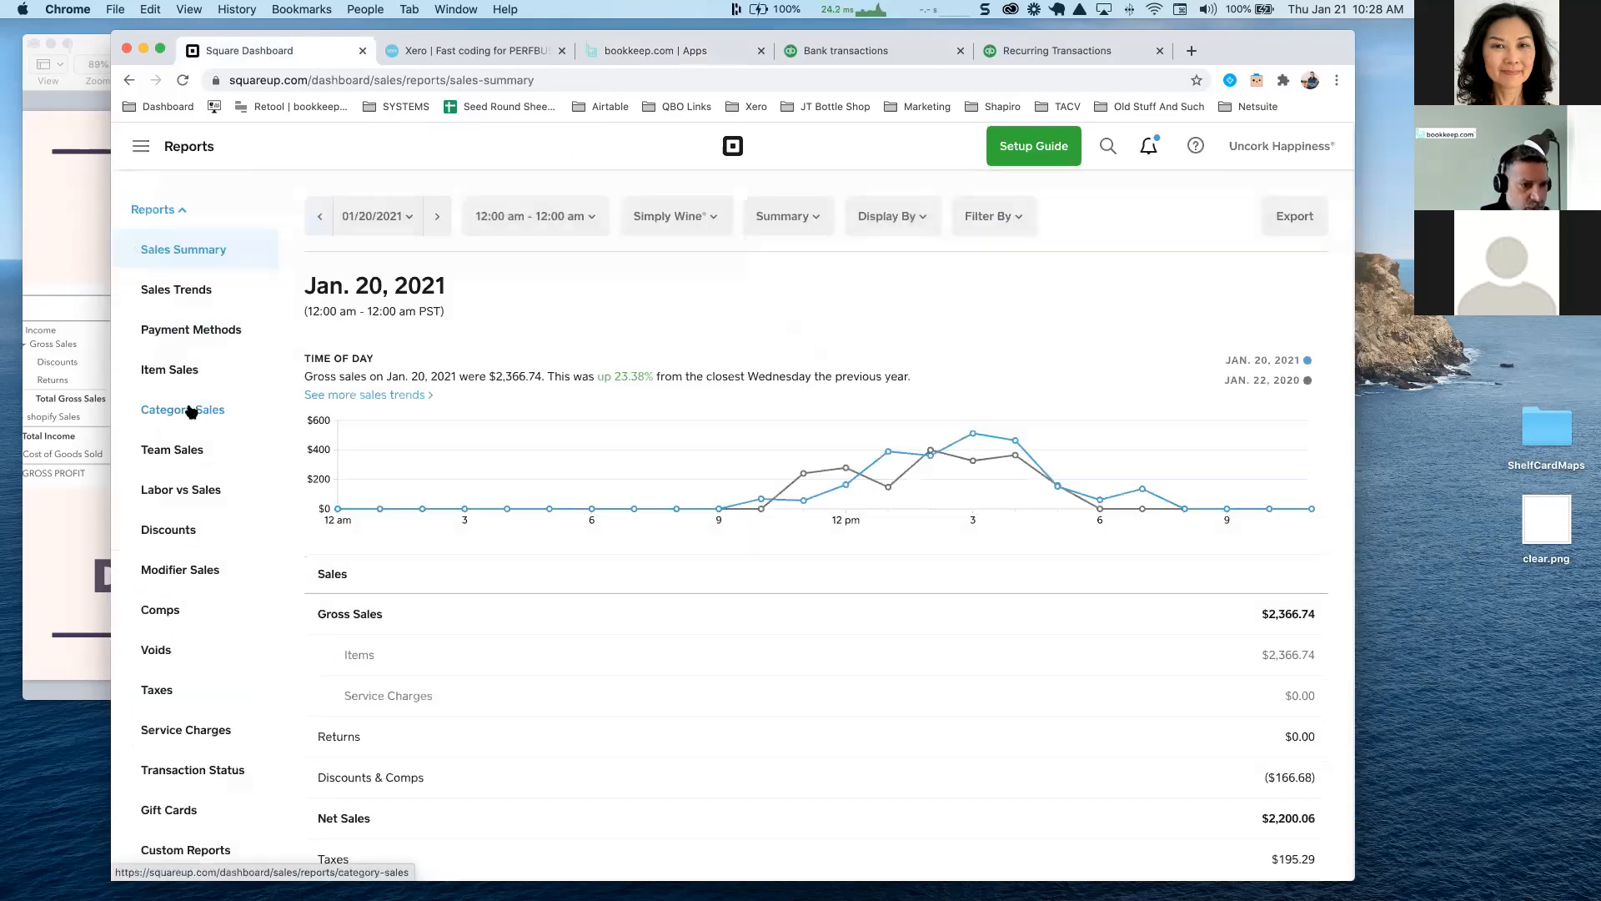
{"action": "left_click", "coordinate": [191, 410]}
{"action": "scroll", "coordinate": [651, 464], "scroll_direction": "down", "scroll_amount": 5}
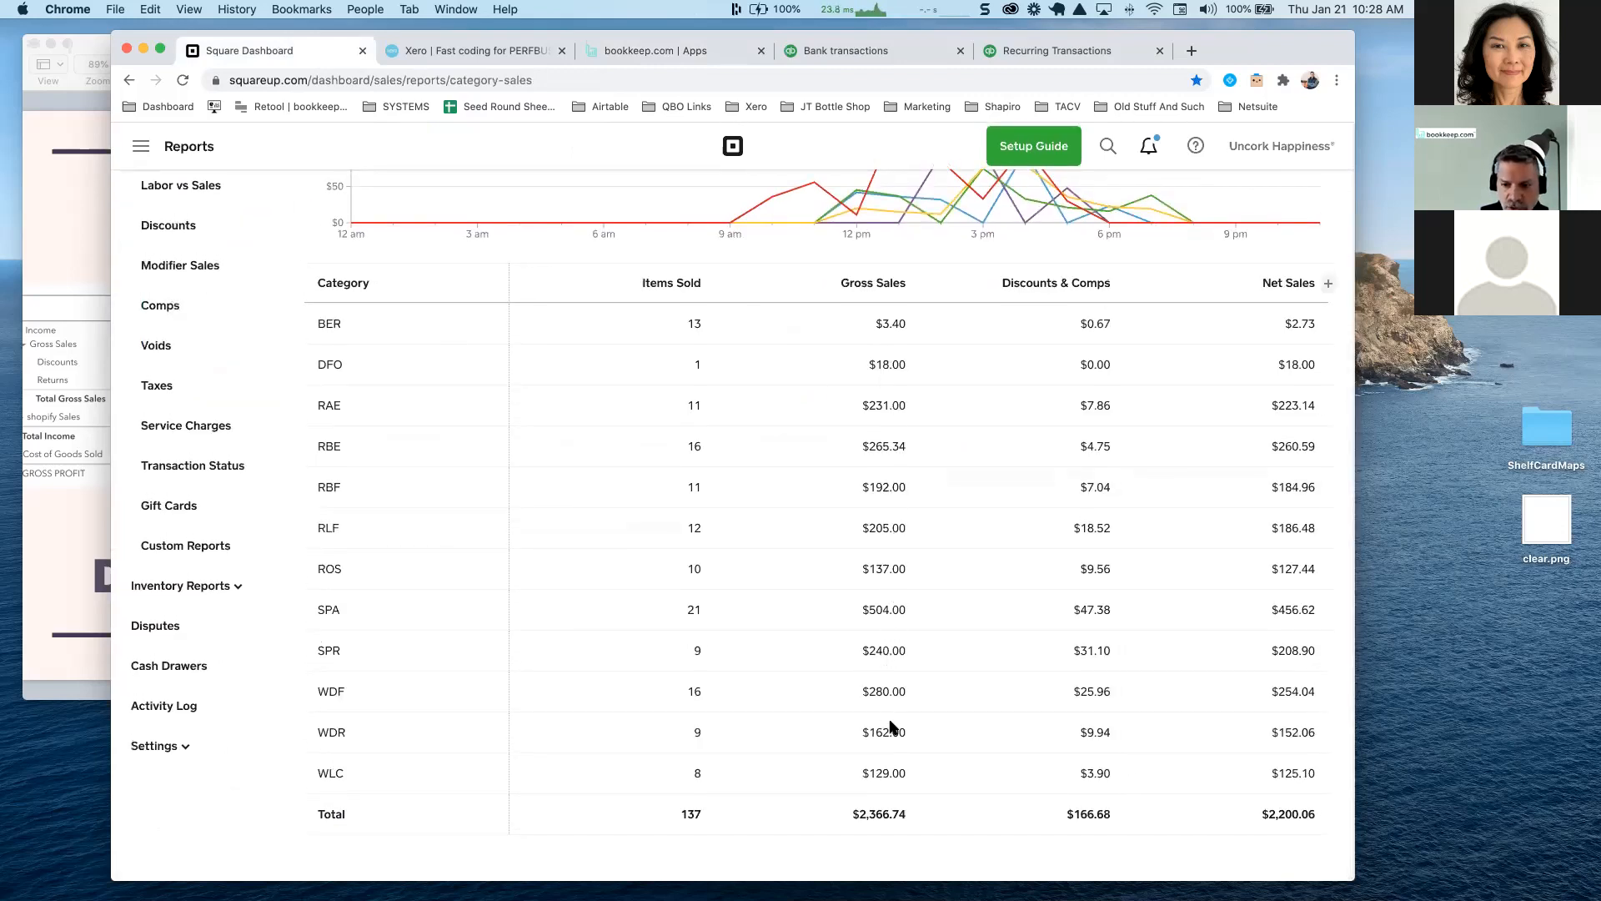
{"action": "scroll", "coordinate": [893, 556], "scroll_direction": "up", "scroll_amount": 2}
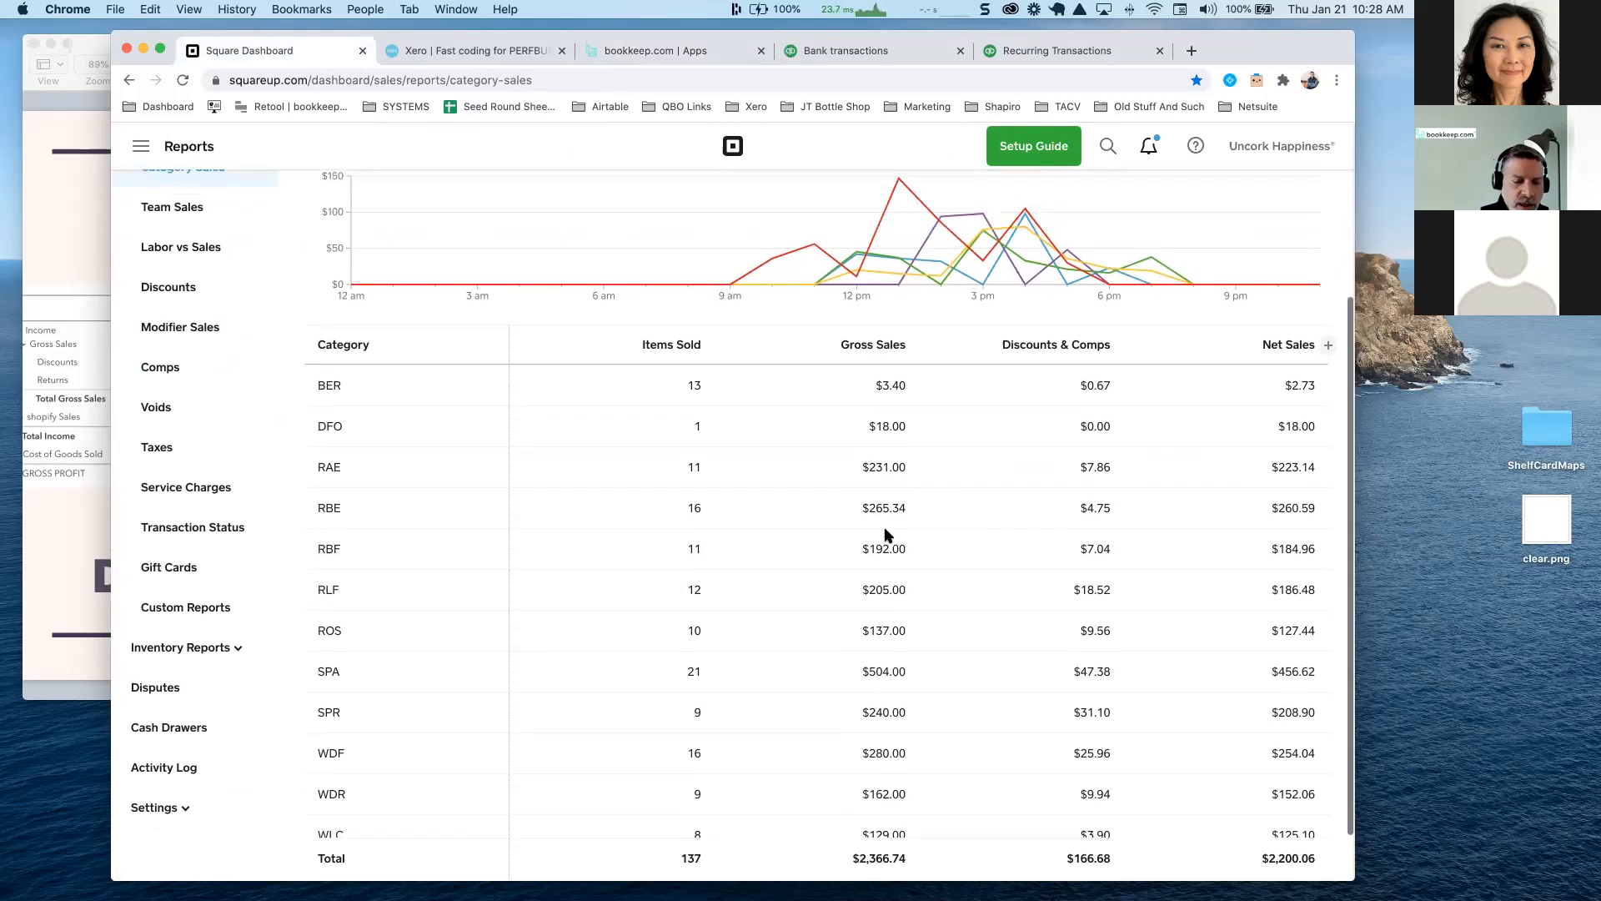
{"action": "scroll", "coordinate": [869, 458], "scroll_direction": "up", "scroll_amount": 5}
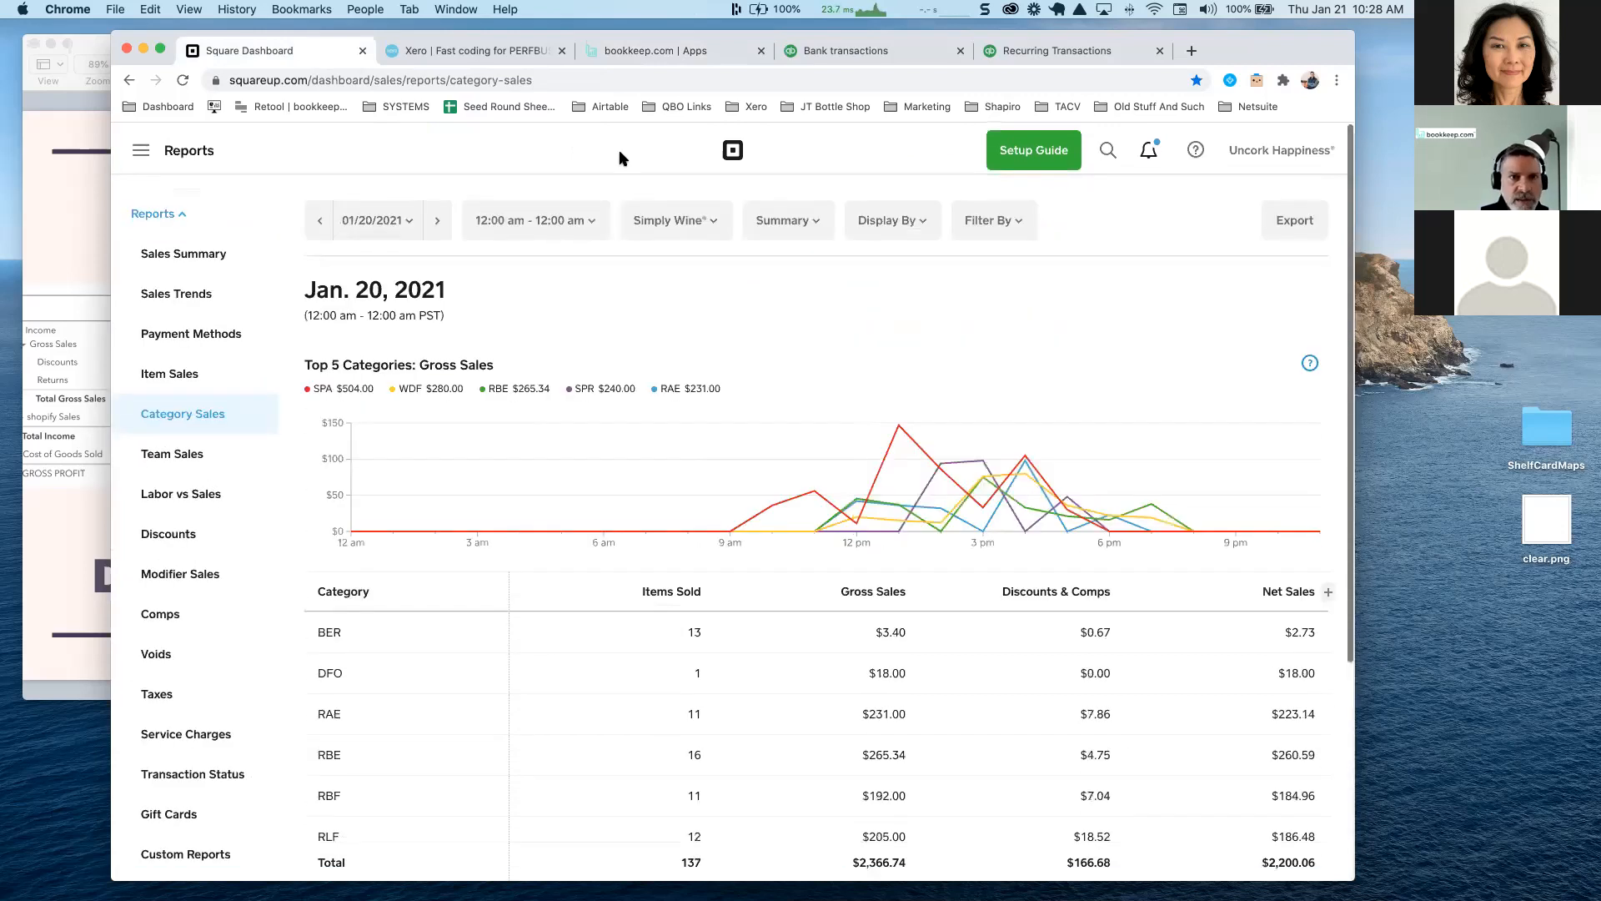
Return to the bookkeep.com mapping page and collapse the Gross Sales category breakdown
{"action": "left_click", "coordinate": [639, 53]}
{"action": "left_click", "coordinate": [1051, 172]}
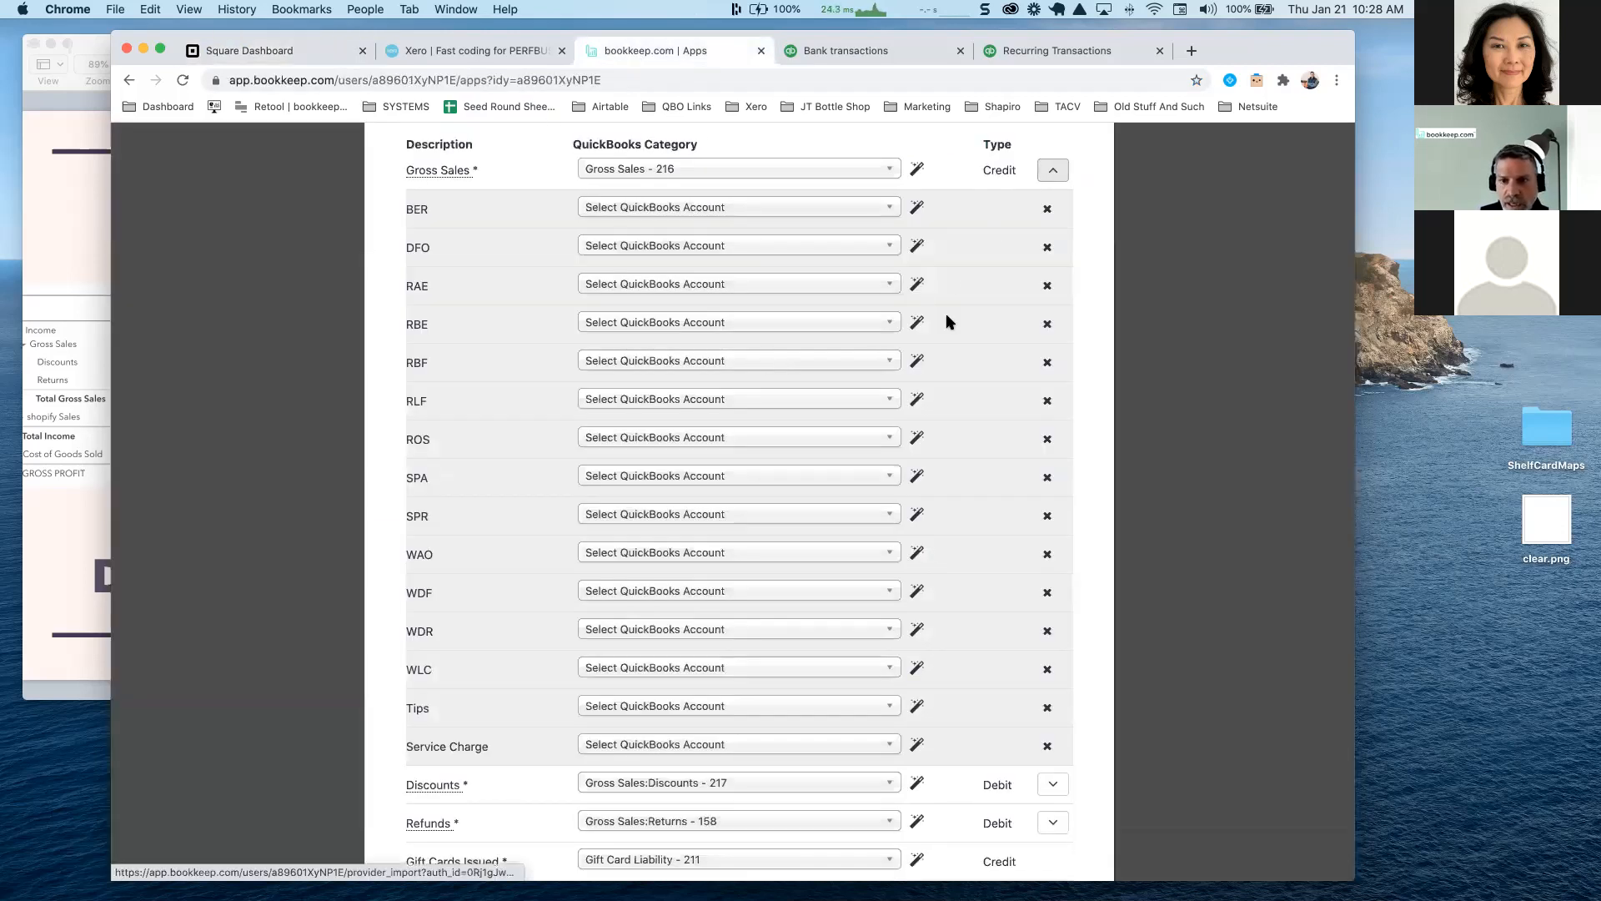
{"action": "scroll", "coordinate": [897, 399], "scroll_direction": "down", "scroll_amount": 3}
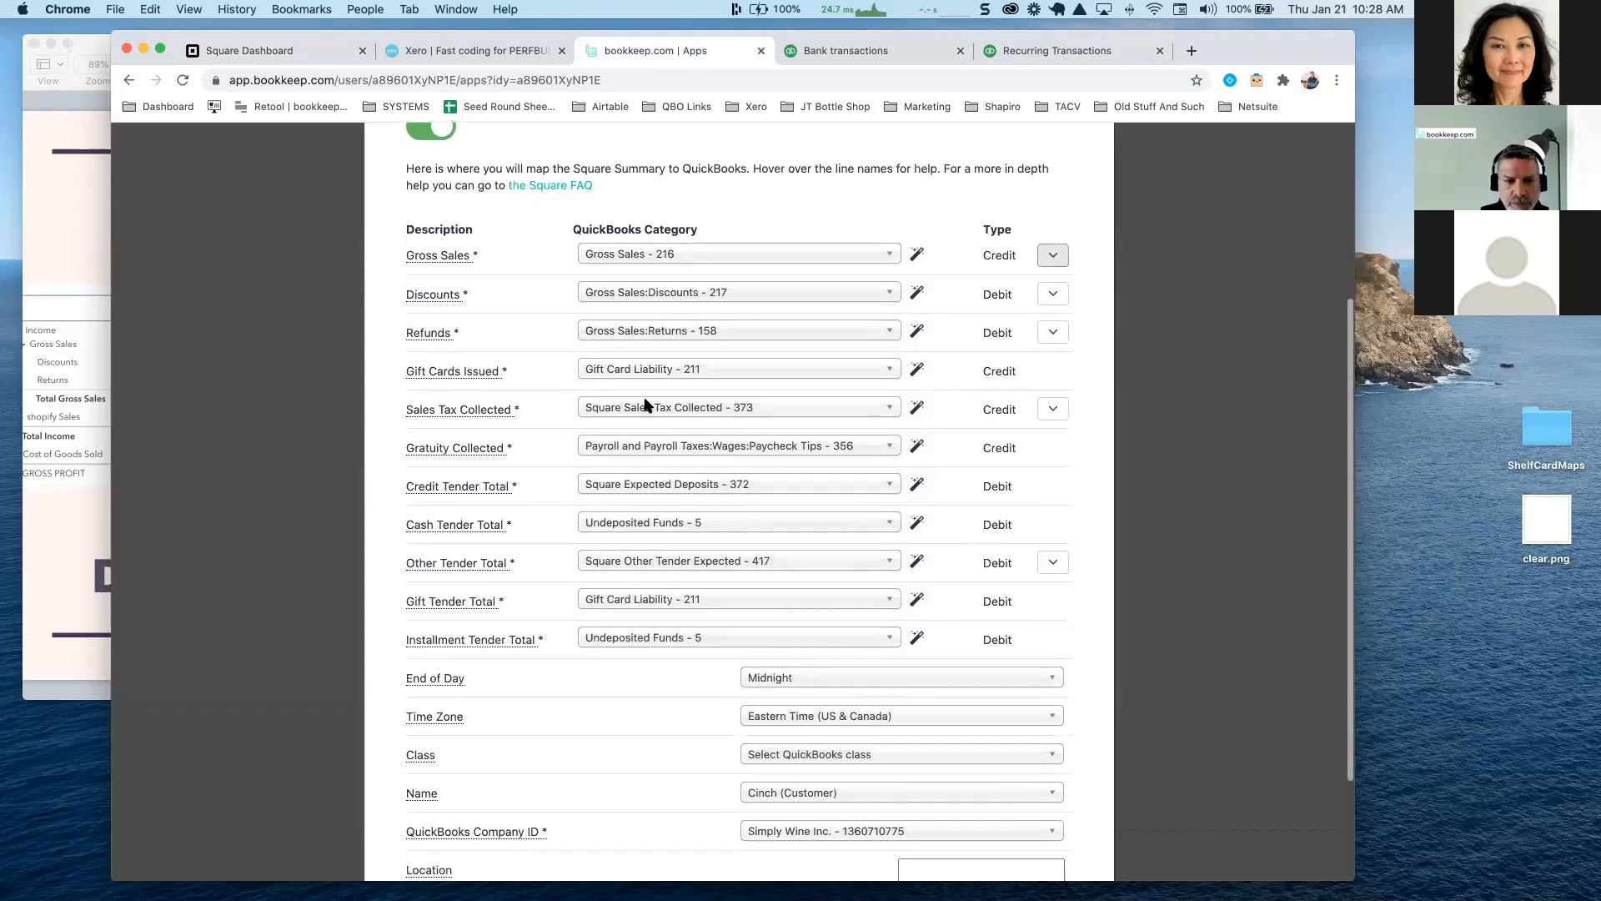
Expand the Sales Tax Collected line, review its tax-rate entries including Sales Tax 8.875%-8.87500, and collapse it again
{"action": "left_click", "coordinate": [1055, 409]}
{"action": "scroll", "coordinate": [1055, 402], "scroll_direction": "down", "scroll_amount": 4}
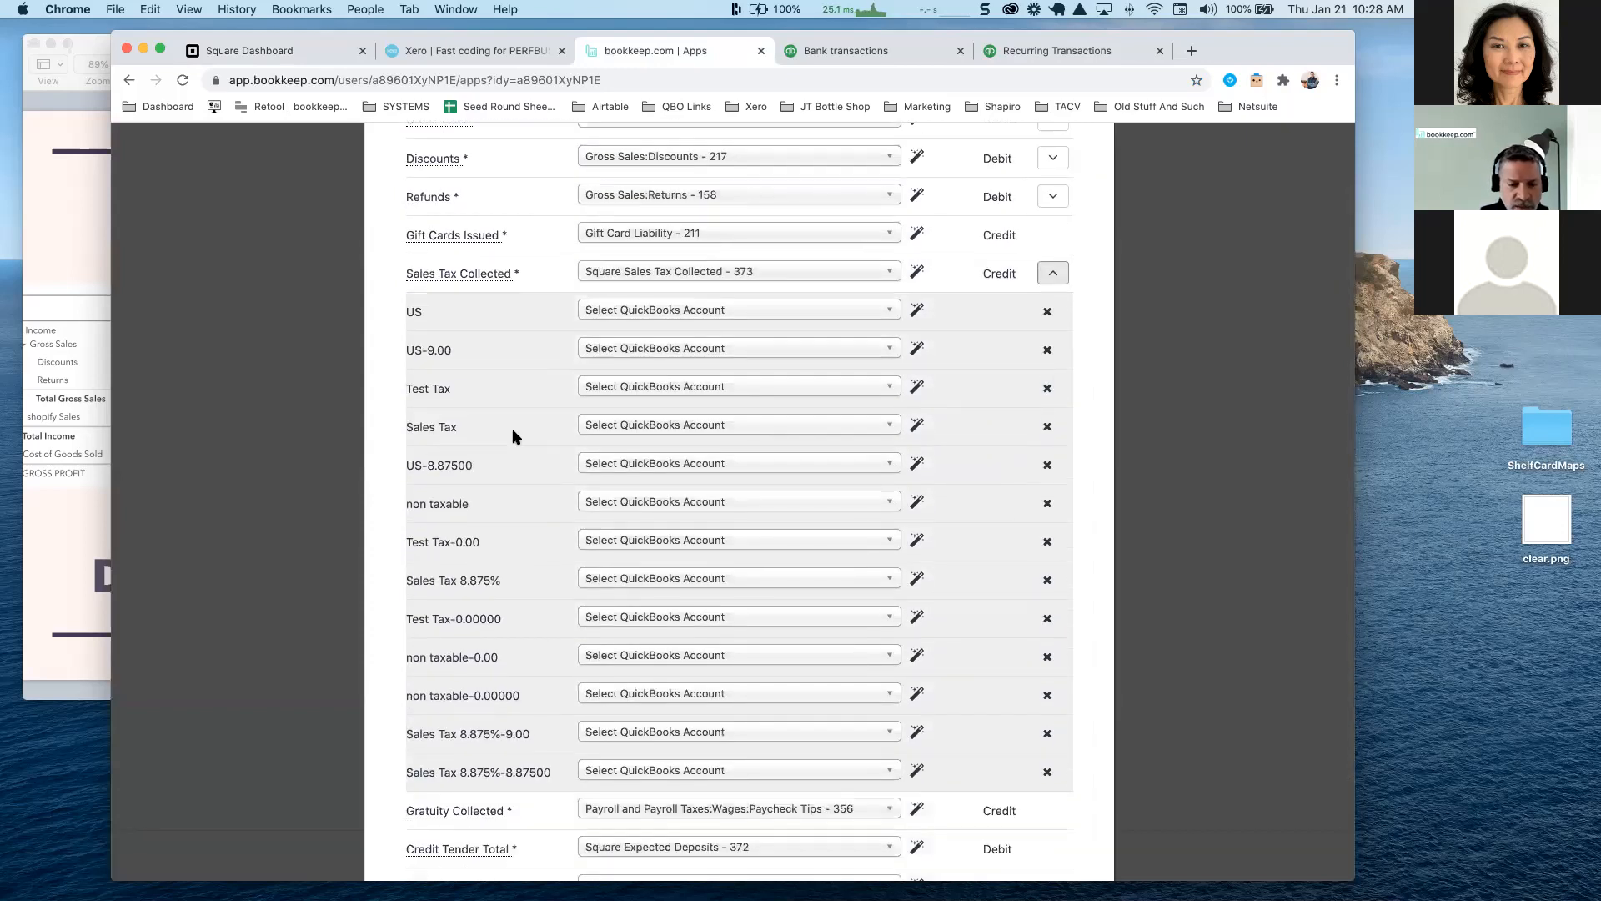
{"action": "scroll", "coordinate": [517, 637], "scroll_direction": "down", "scroll_amount": 2}
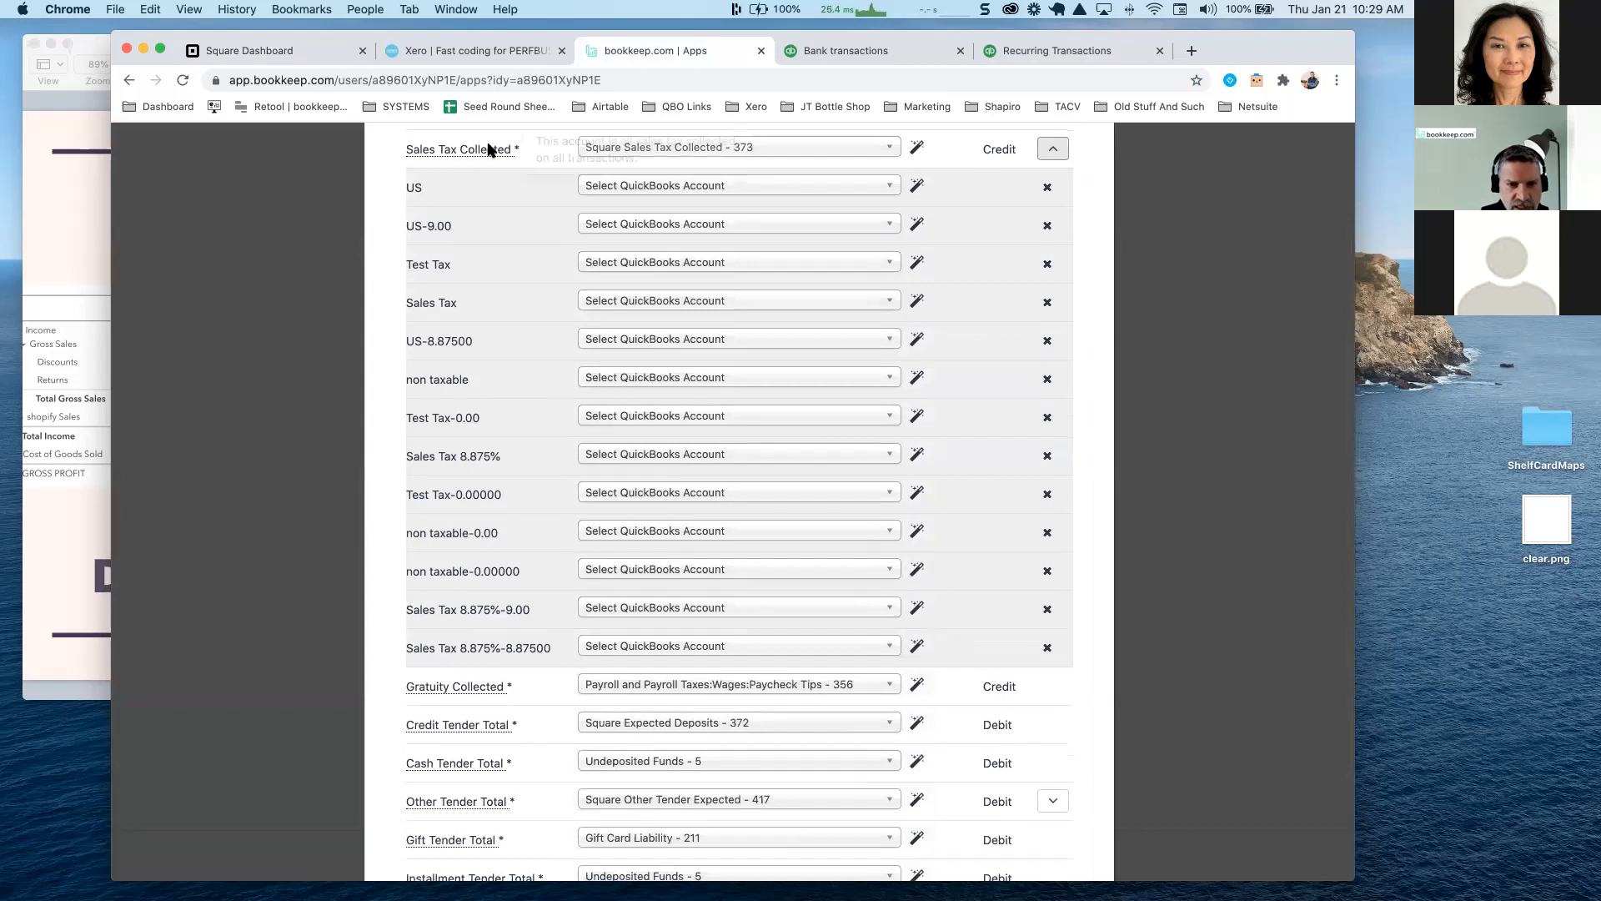
{"action": "left_click_drag", "start_coordinate": [408, 647], "coordinate": [534, 658]}
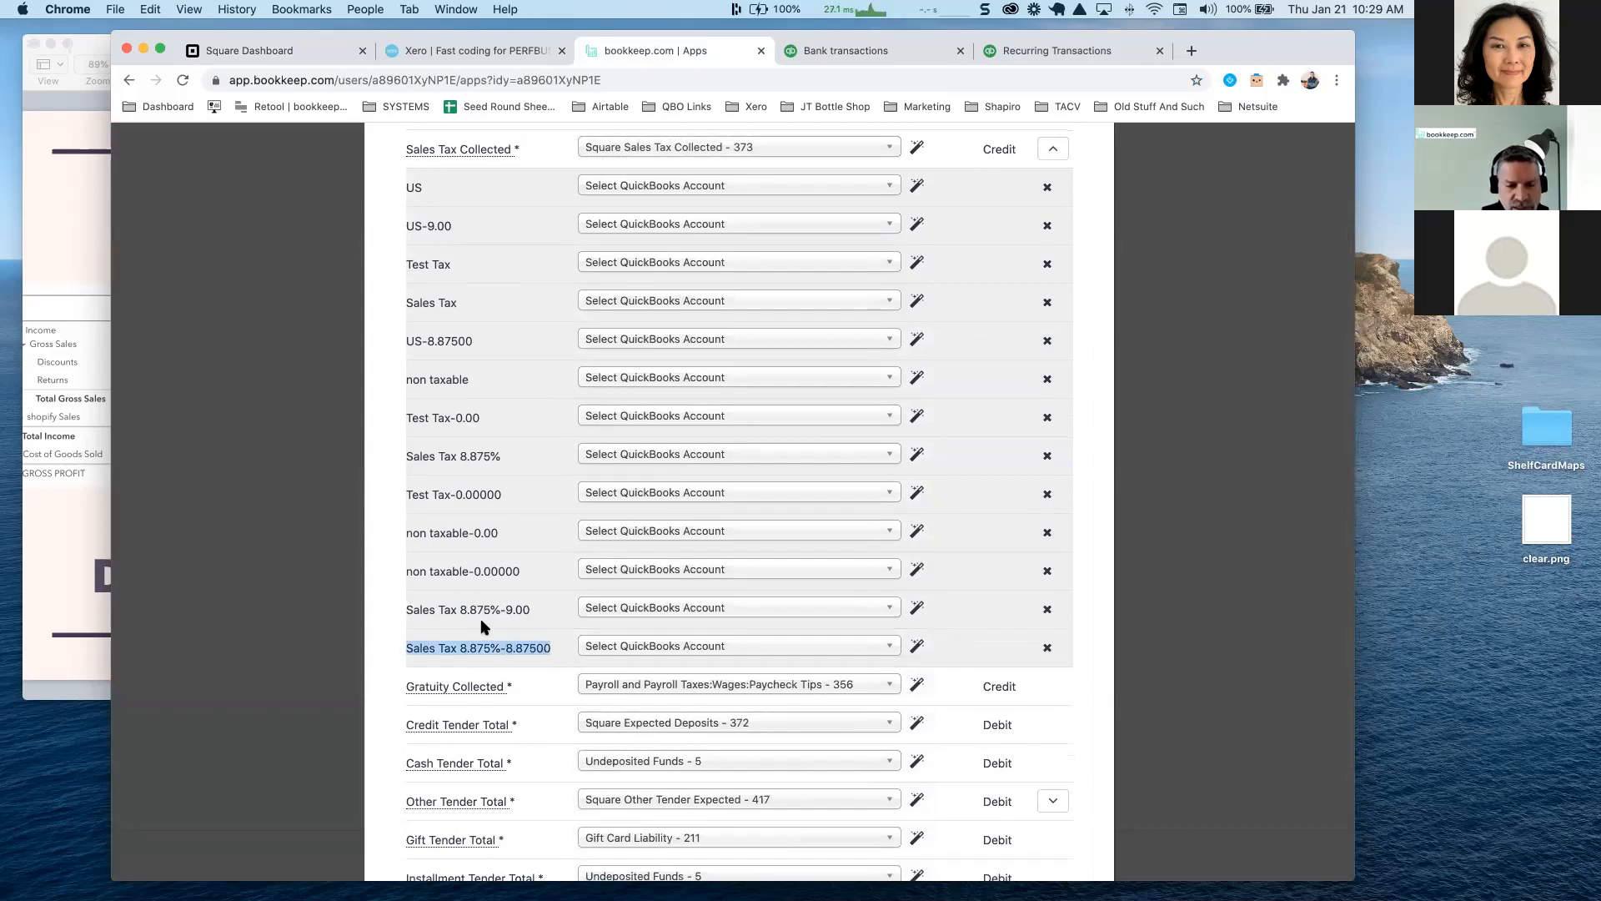
{"action": "scroll", "coordinate": [482, 626], "scroll_direction": "up", "scroll_amount": 1}
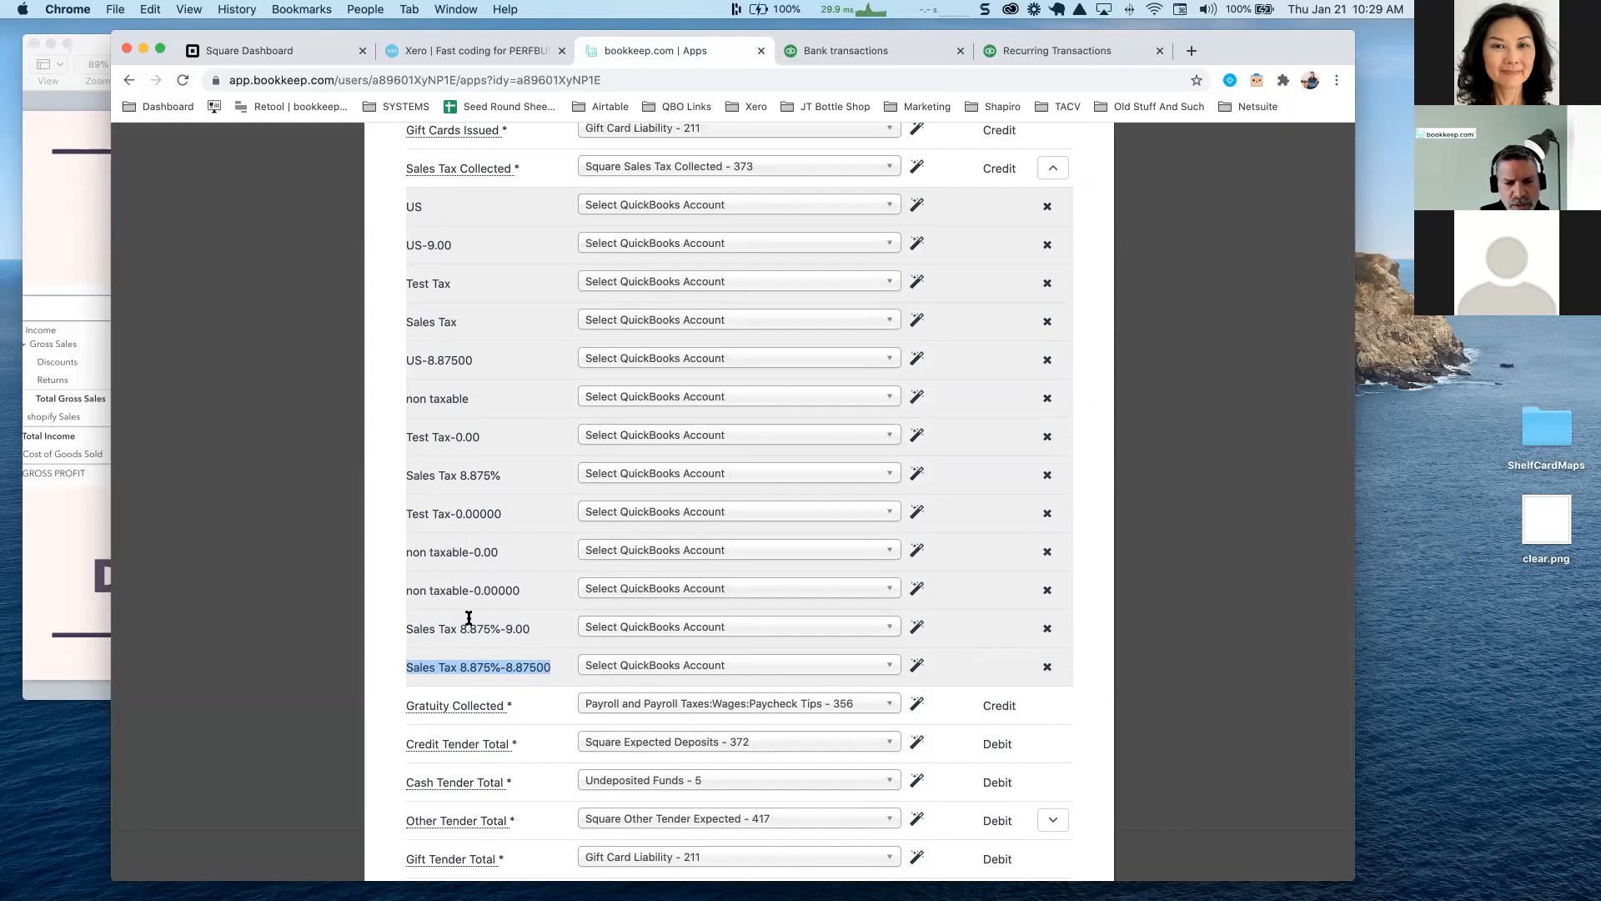
{"action": "scroll", "coordinate": [517, 633], "scroll_direction": "up", "scroll_amount": 5}
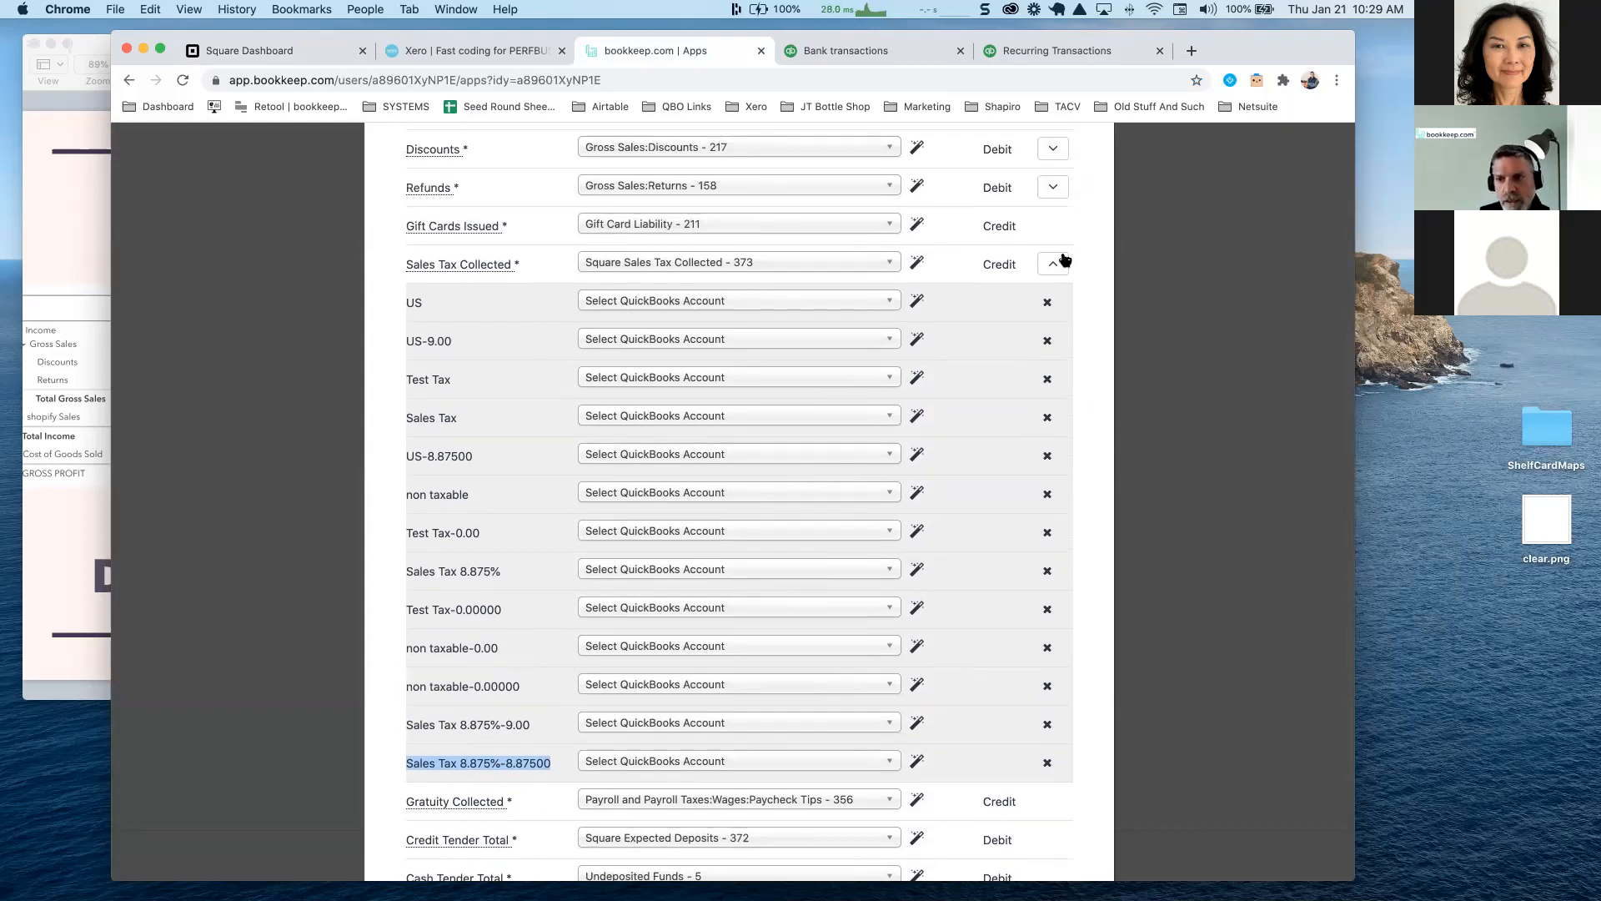
{"action": "left_click", "coordinate": [1054, 263]}
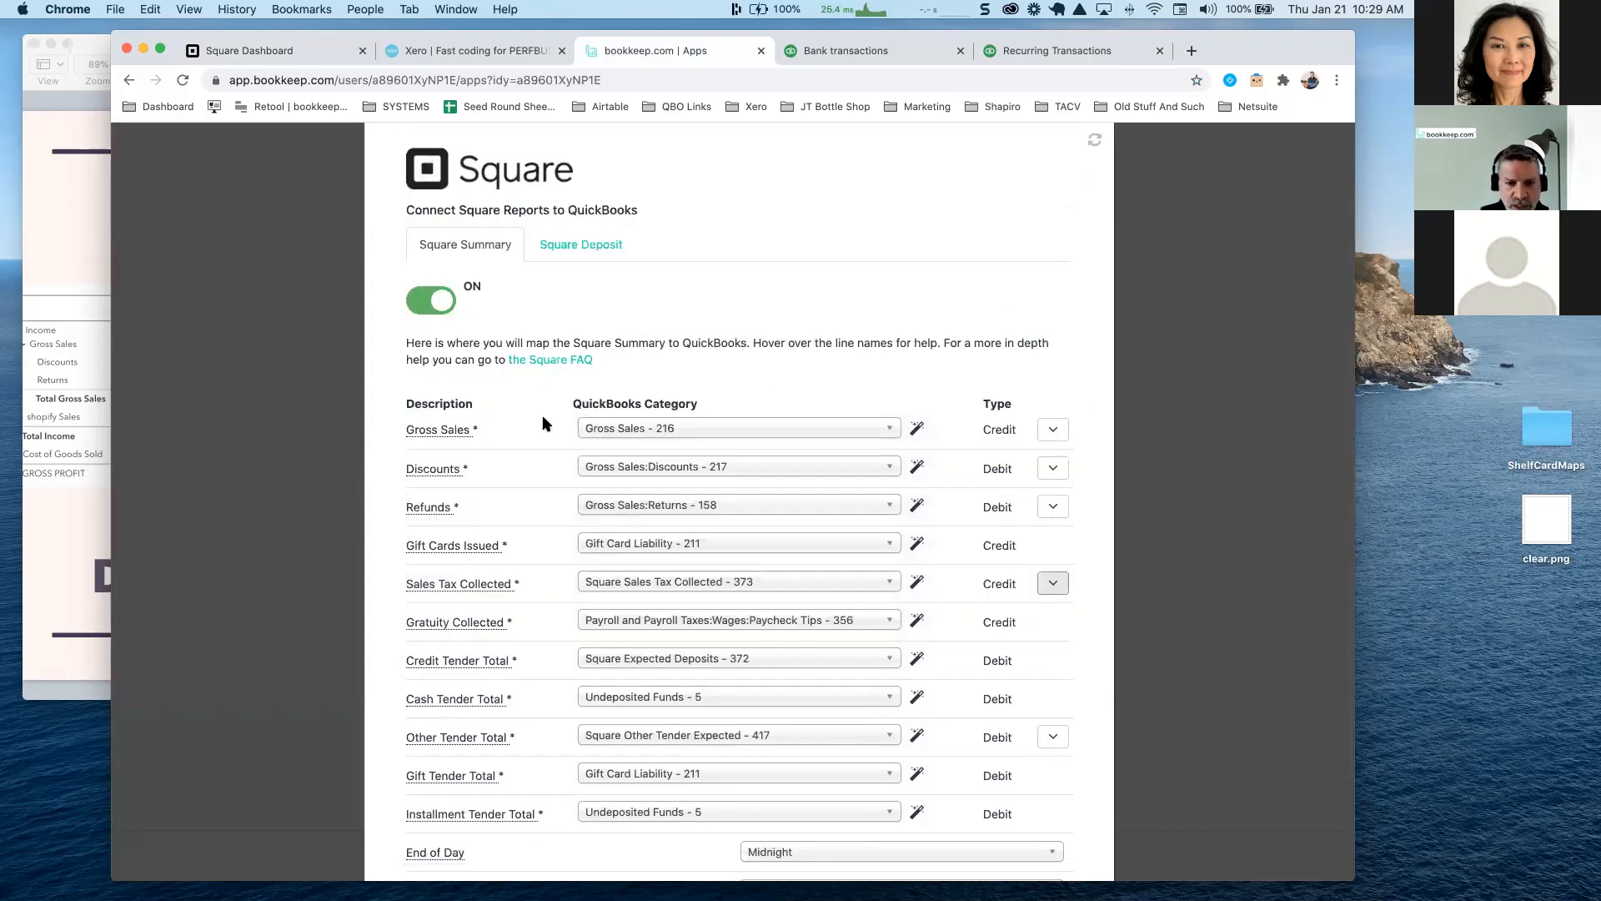
Expand the Other Tender Total line, review its individual tender types such as the UberEats entries, and collapse the list
{"action": "scroll", "coordinate": [542, 413], "scroll_direction": "down", "scroll_amount": 3}
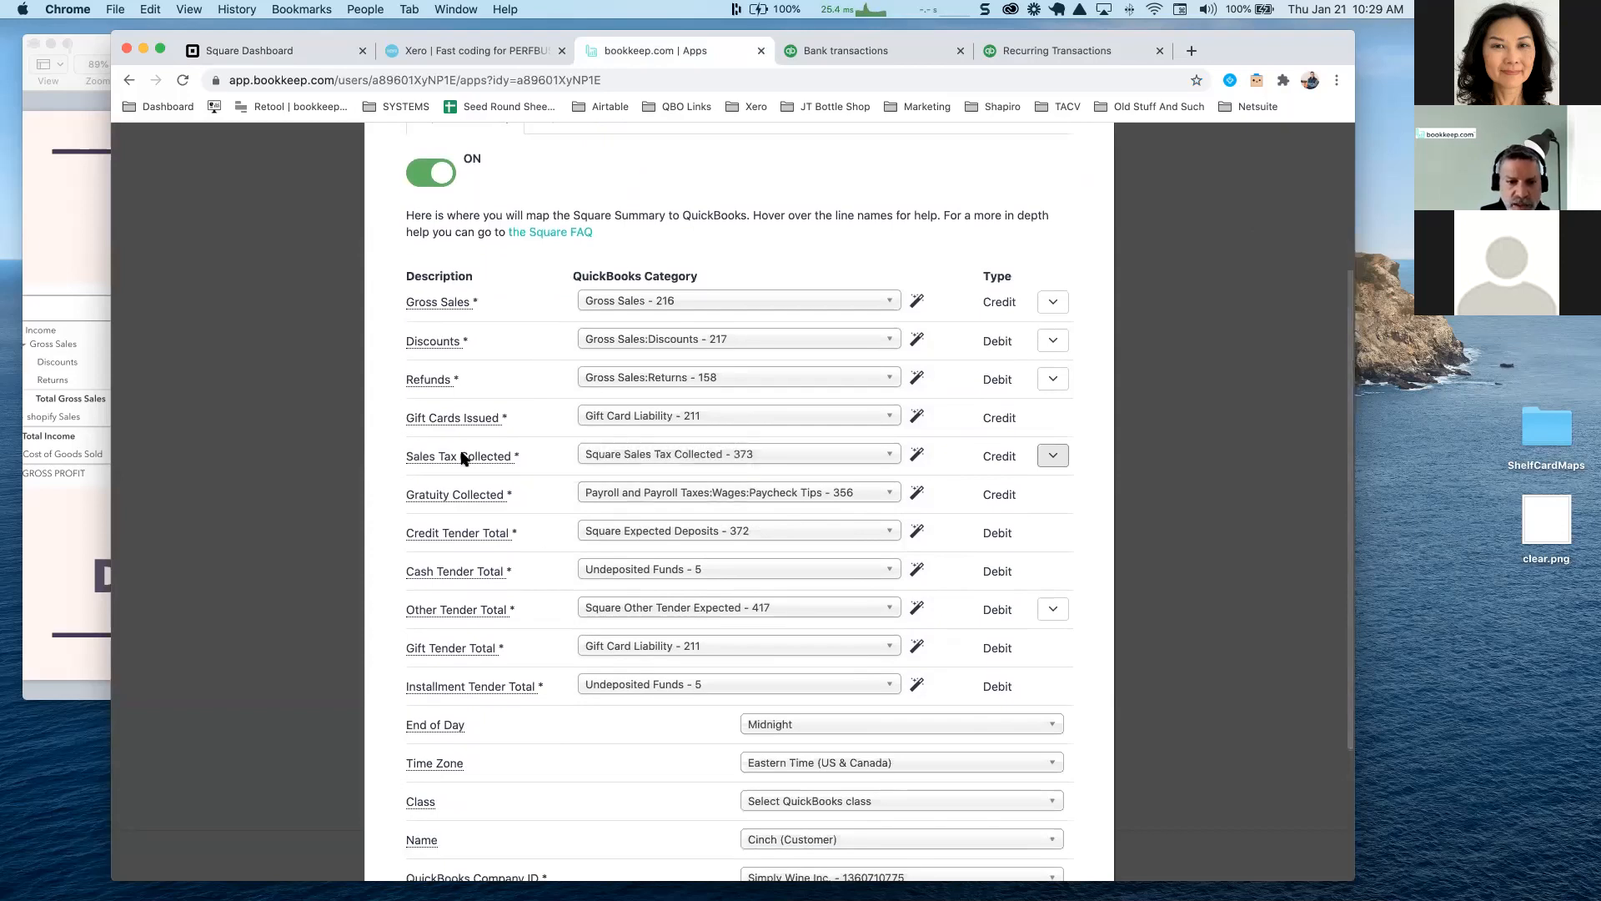
{"action": "scroll", "coordinate": [555, 599], "scroll_direction": "down", "scroll_amount": 1}
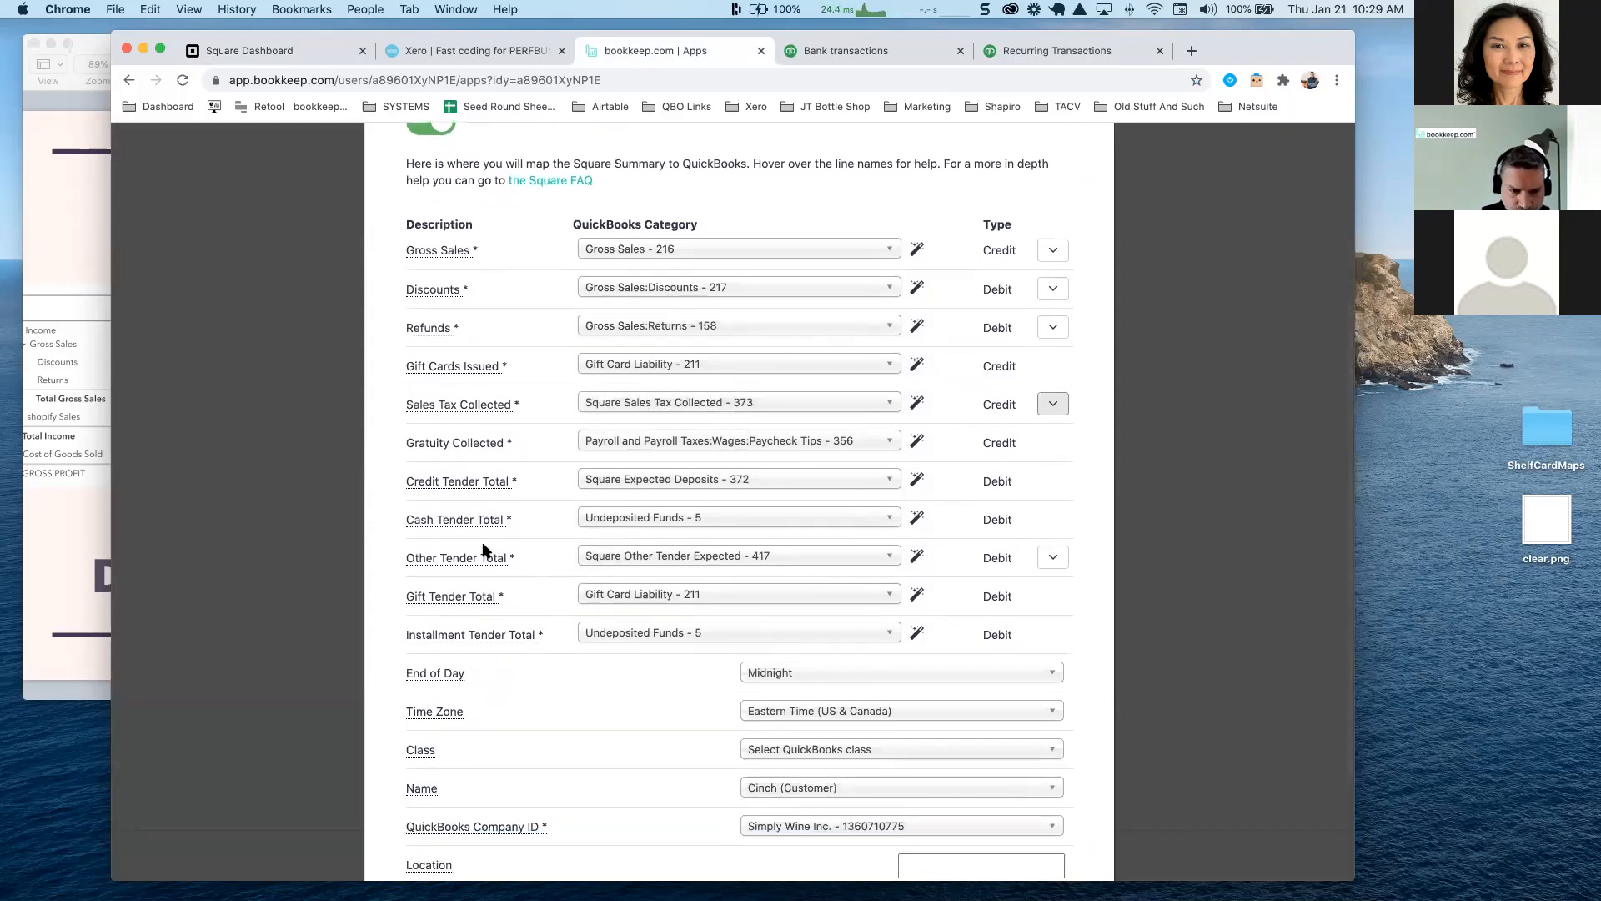
{"action": "left_click", "coordinate": [1053, 557]}
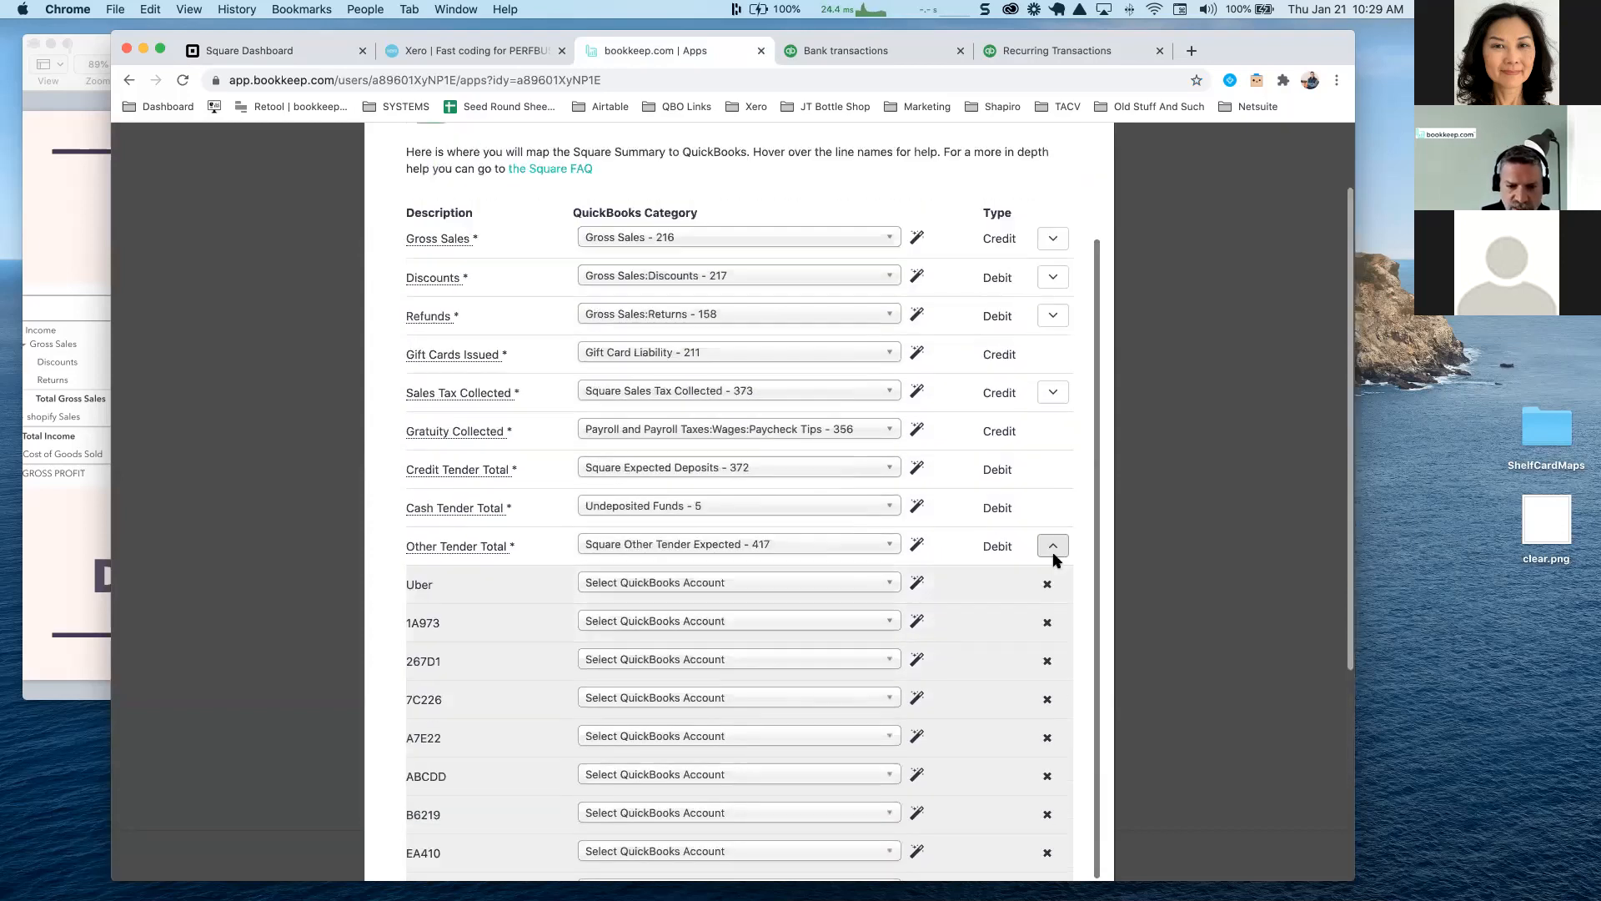
{"action": "scroll", "coordinate": [1050, 559], "scroll_direction": "down", "scroll_amount": 6}
{"action": "scroll", "coordinate": [536, 436], "scroll_direction": "up", "scroll_amount": 4}
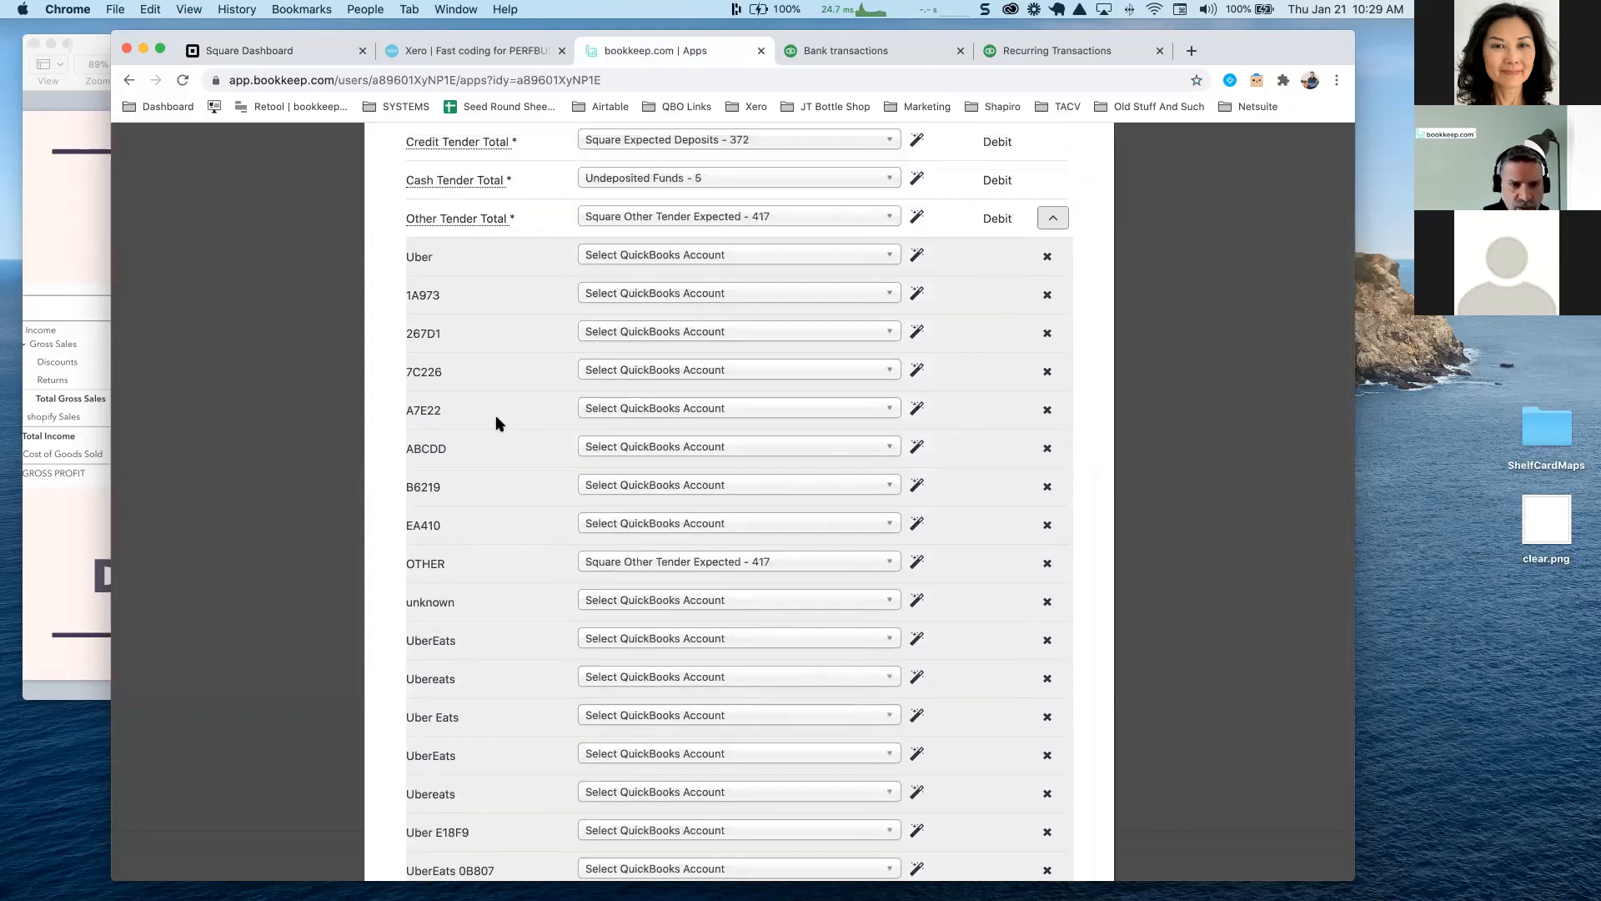
{"action": "scroll", "coordinate": [495, 414], "scroll_direction": "up", "scroll_amount": 2}
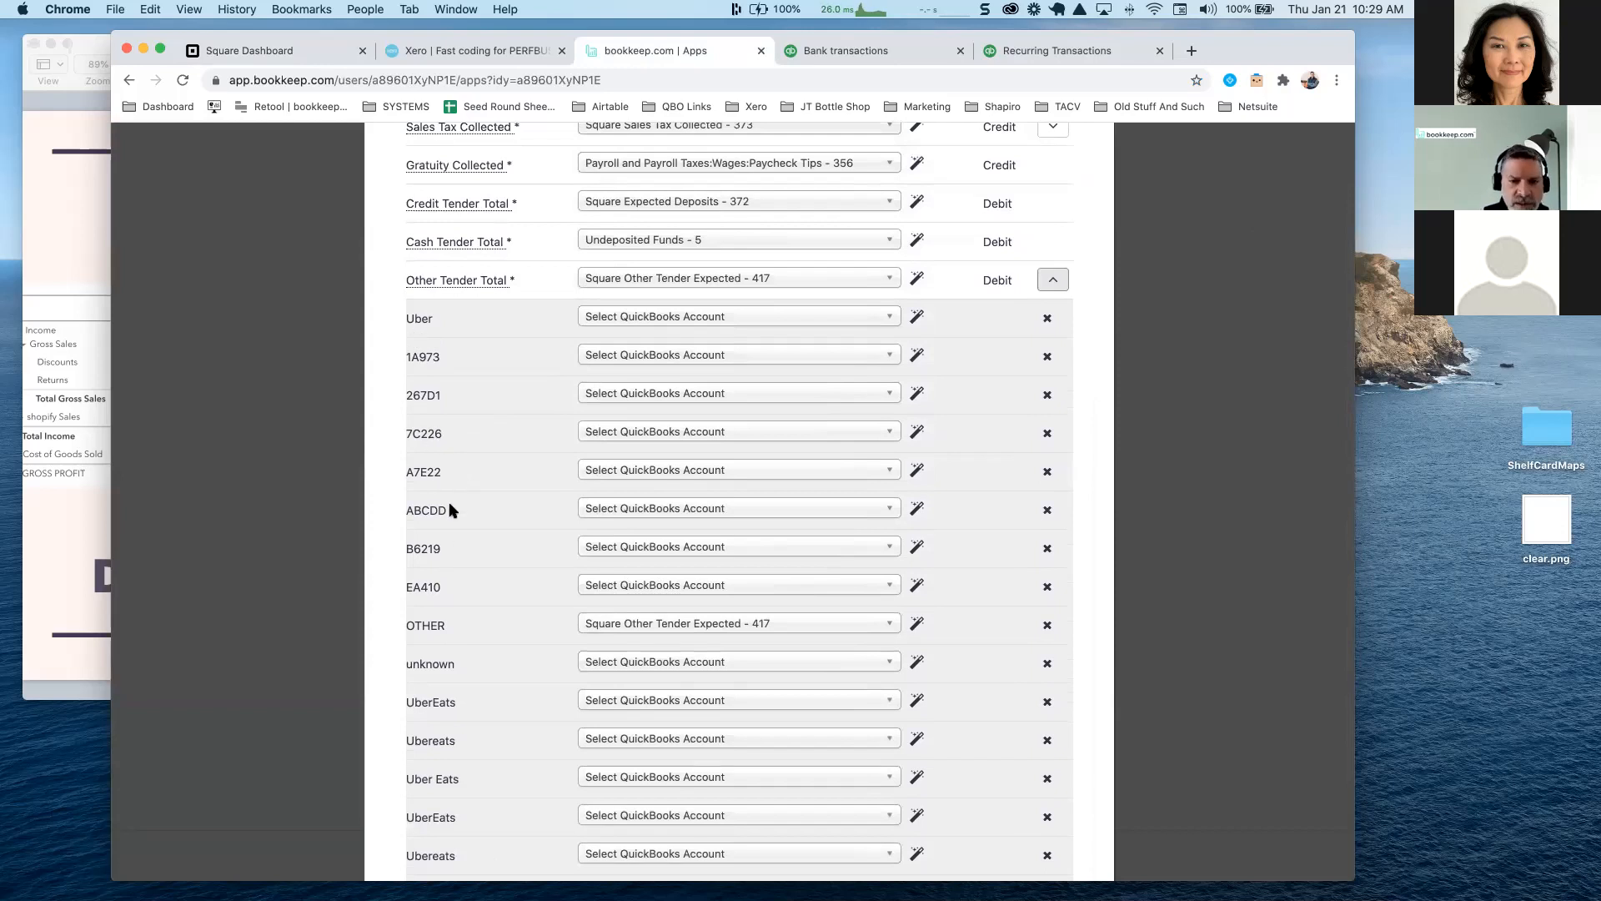
{"action": "scroll", "coordinate": [451, 509], "scroll_direction": "down", "scroll_amount": 1}
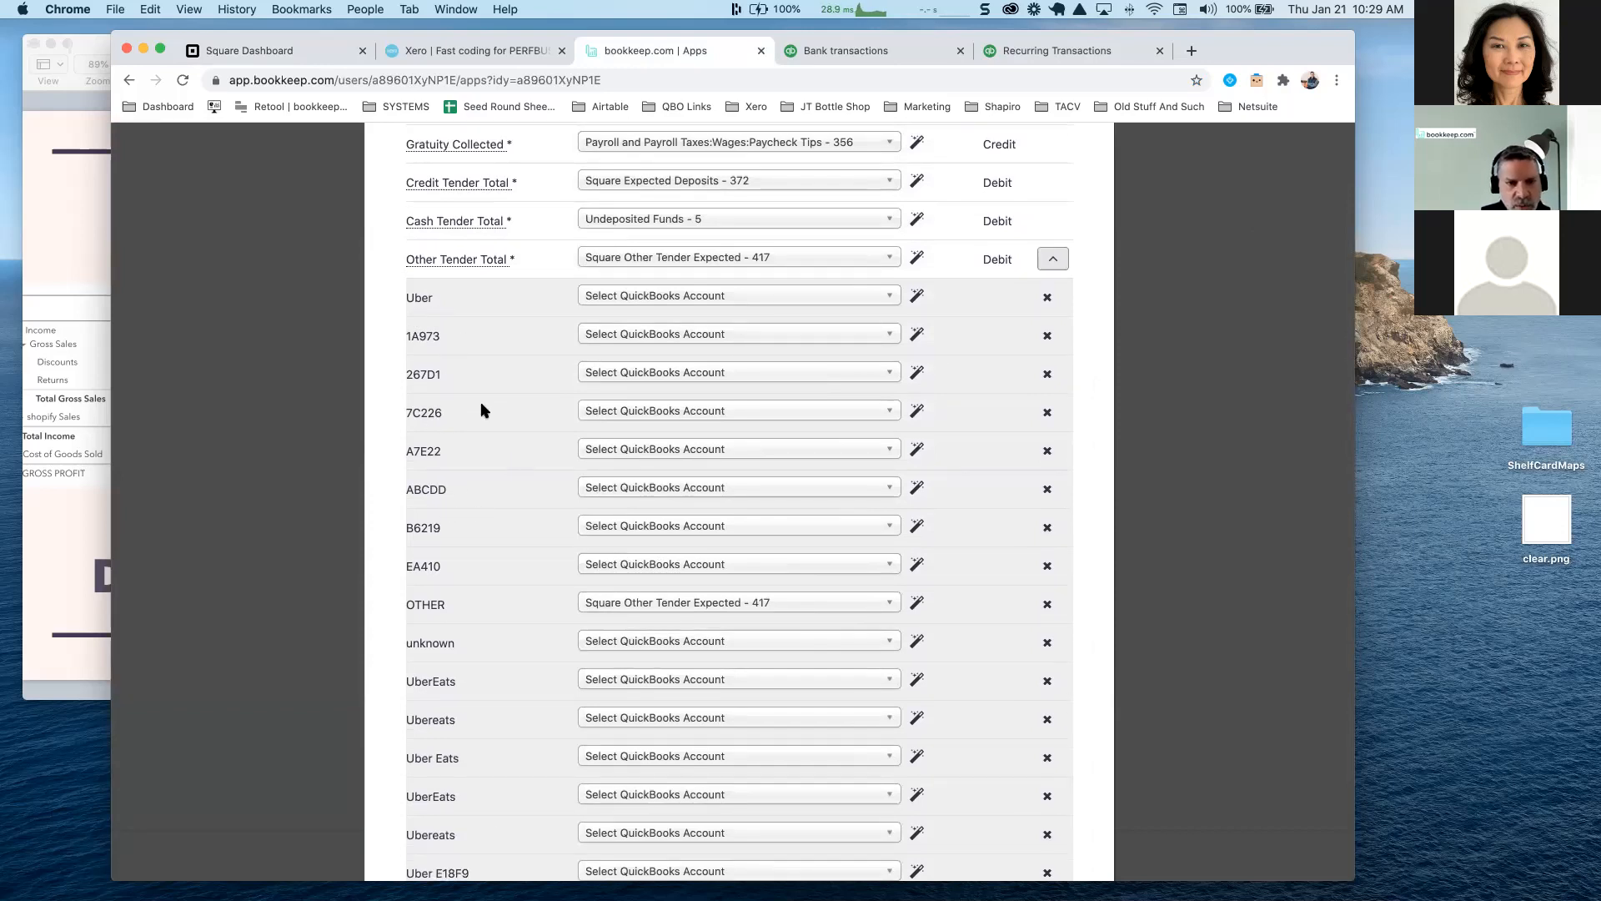
{"action": "scroll", "coordinate": [480, 427], "scroll_direction": "down", "scroll_amount": 4}
{"action": "double_click", "coordinate": [425, 546]}
{"action": "scroll", "coordinate": [489, 551], "scroll_direction": "down", "scroll_amount": 2}
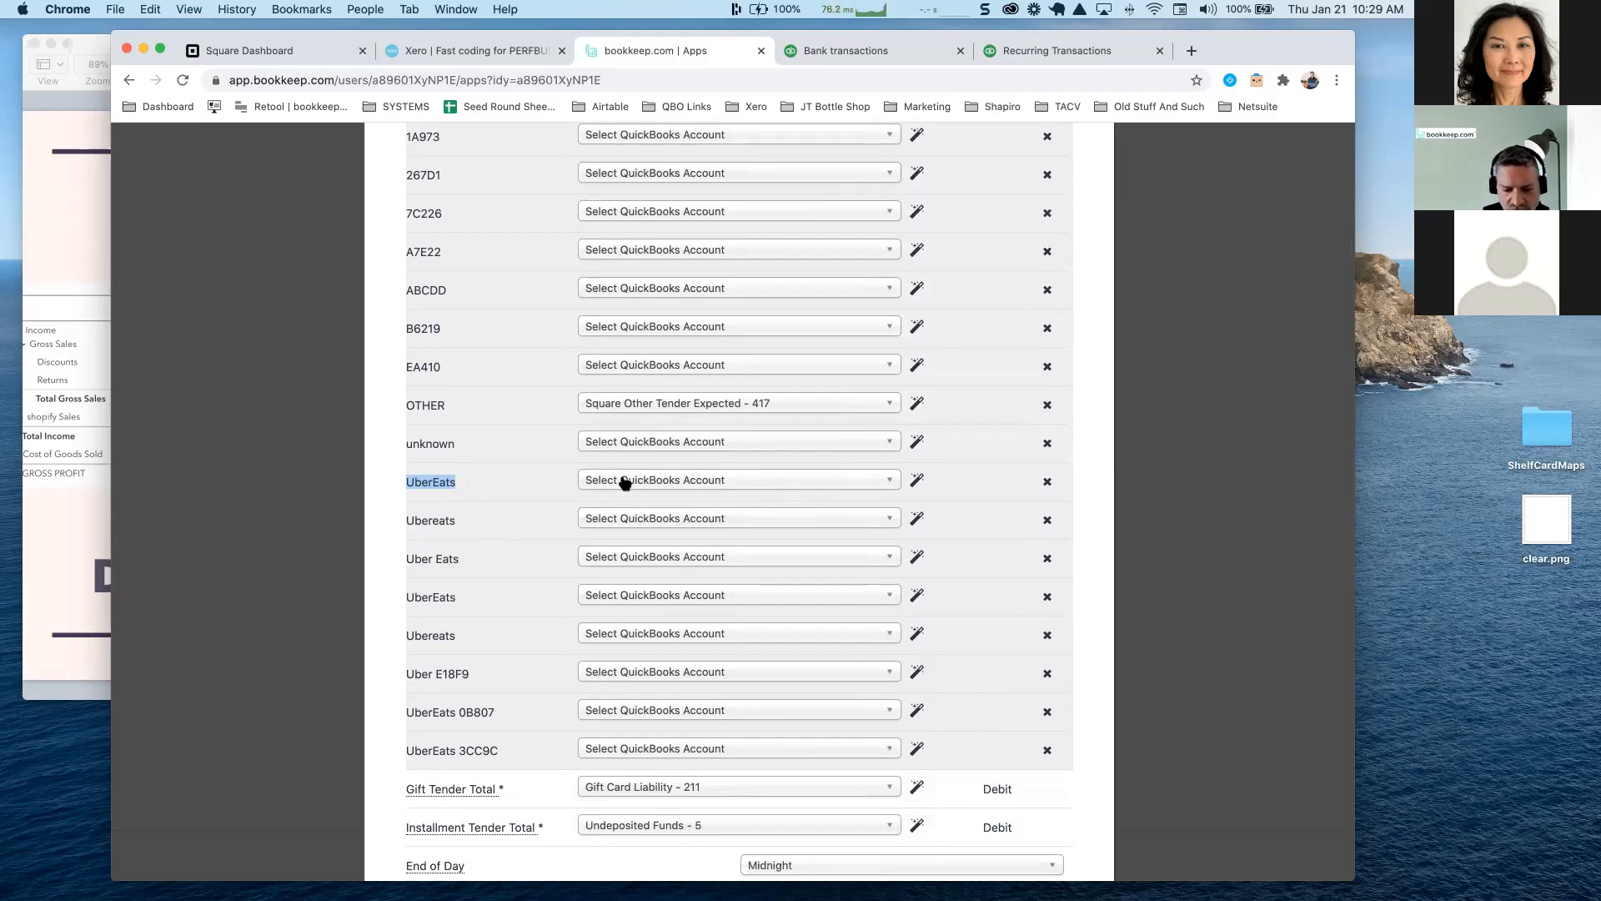
{"action": "scroll", "coordinate": [529, 482], "scroll_direction": "up", "scroll_amount": 10}
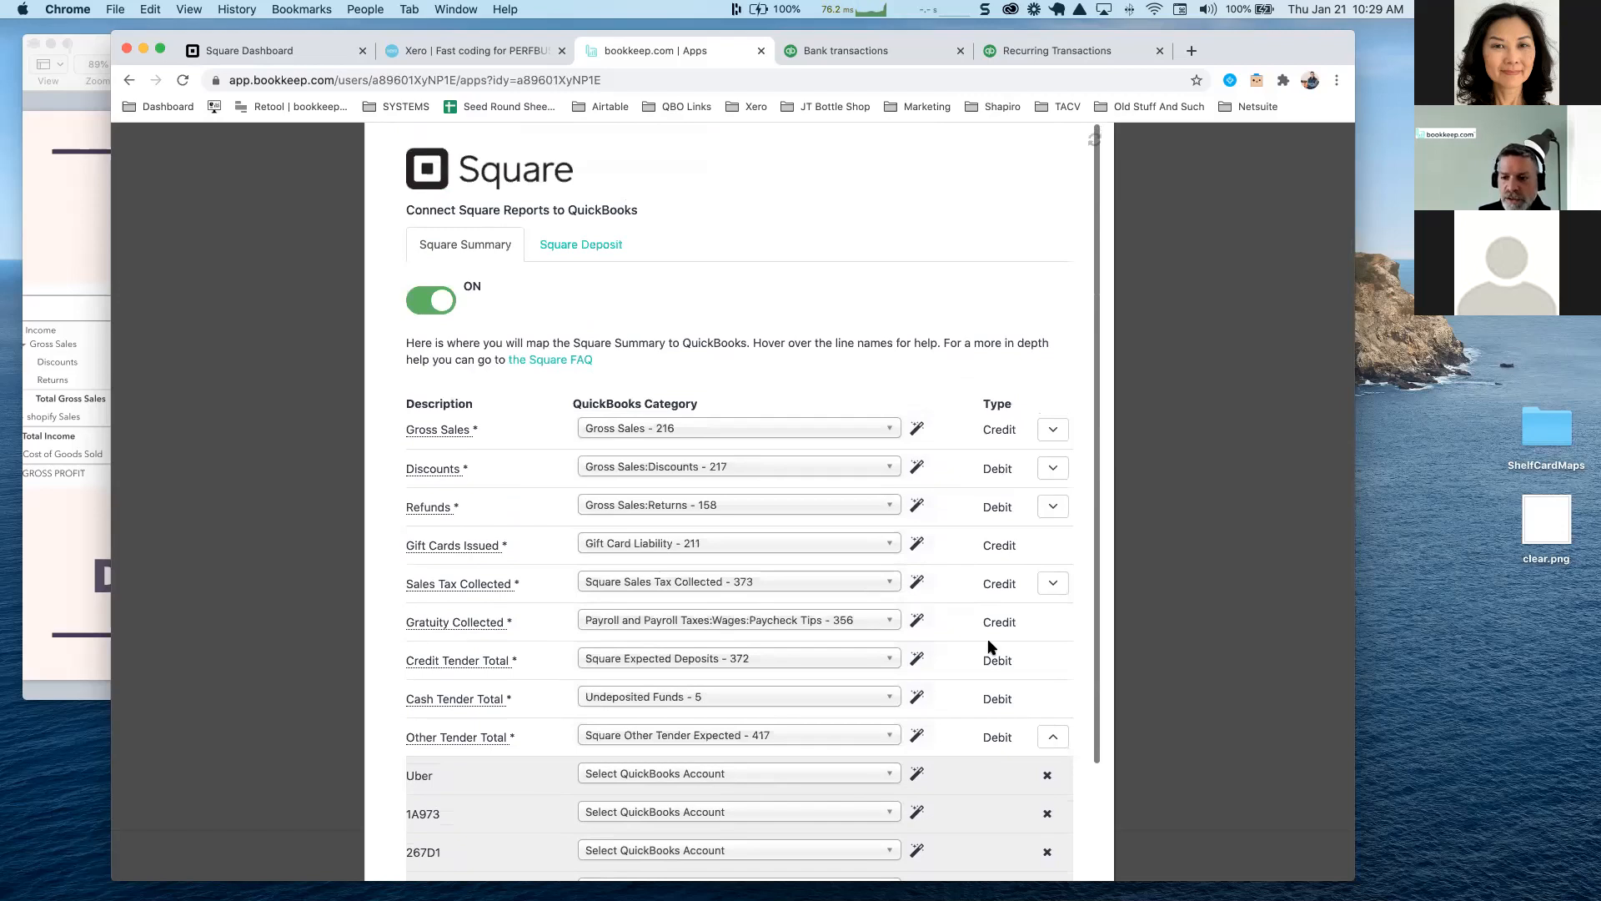
{"action": "left_click", "coordinate": [1048, 739]}
Open the Square Deposit mapping and review its account assignments for tender, bank deposit, fees and other deductions
{"action": "scroll", "coordinate": [645, 573], "scroll_direction": "down", "scroll_amount": 5}
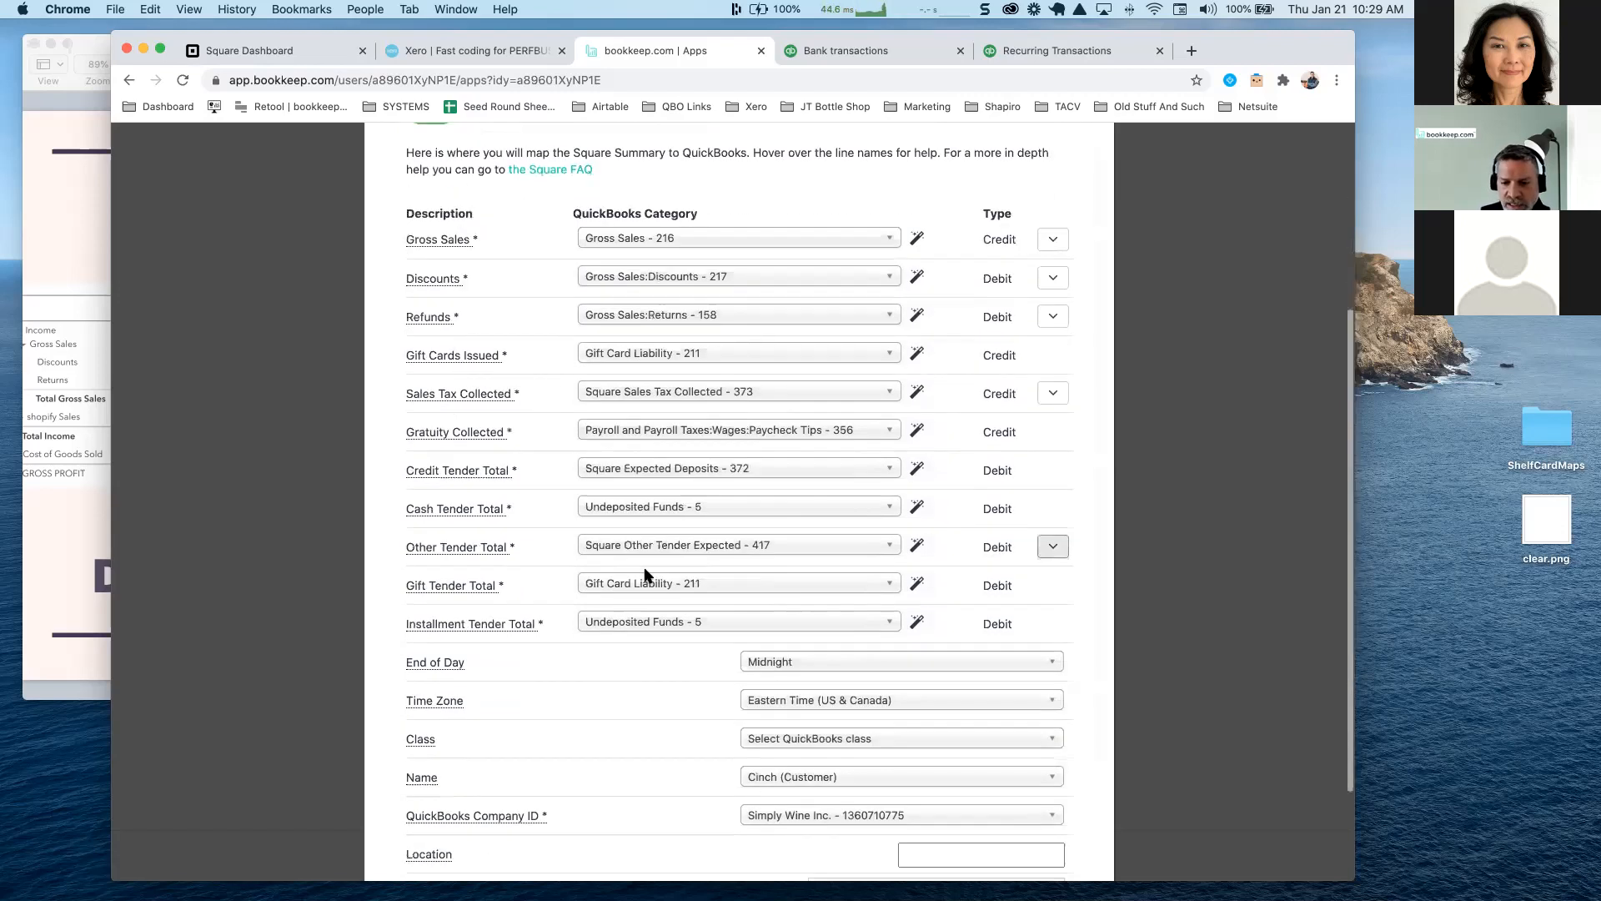
{"action": "scroll", "coordinate": [644, 574], "scroll_direction": "up", "scroll_amount": 3}
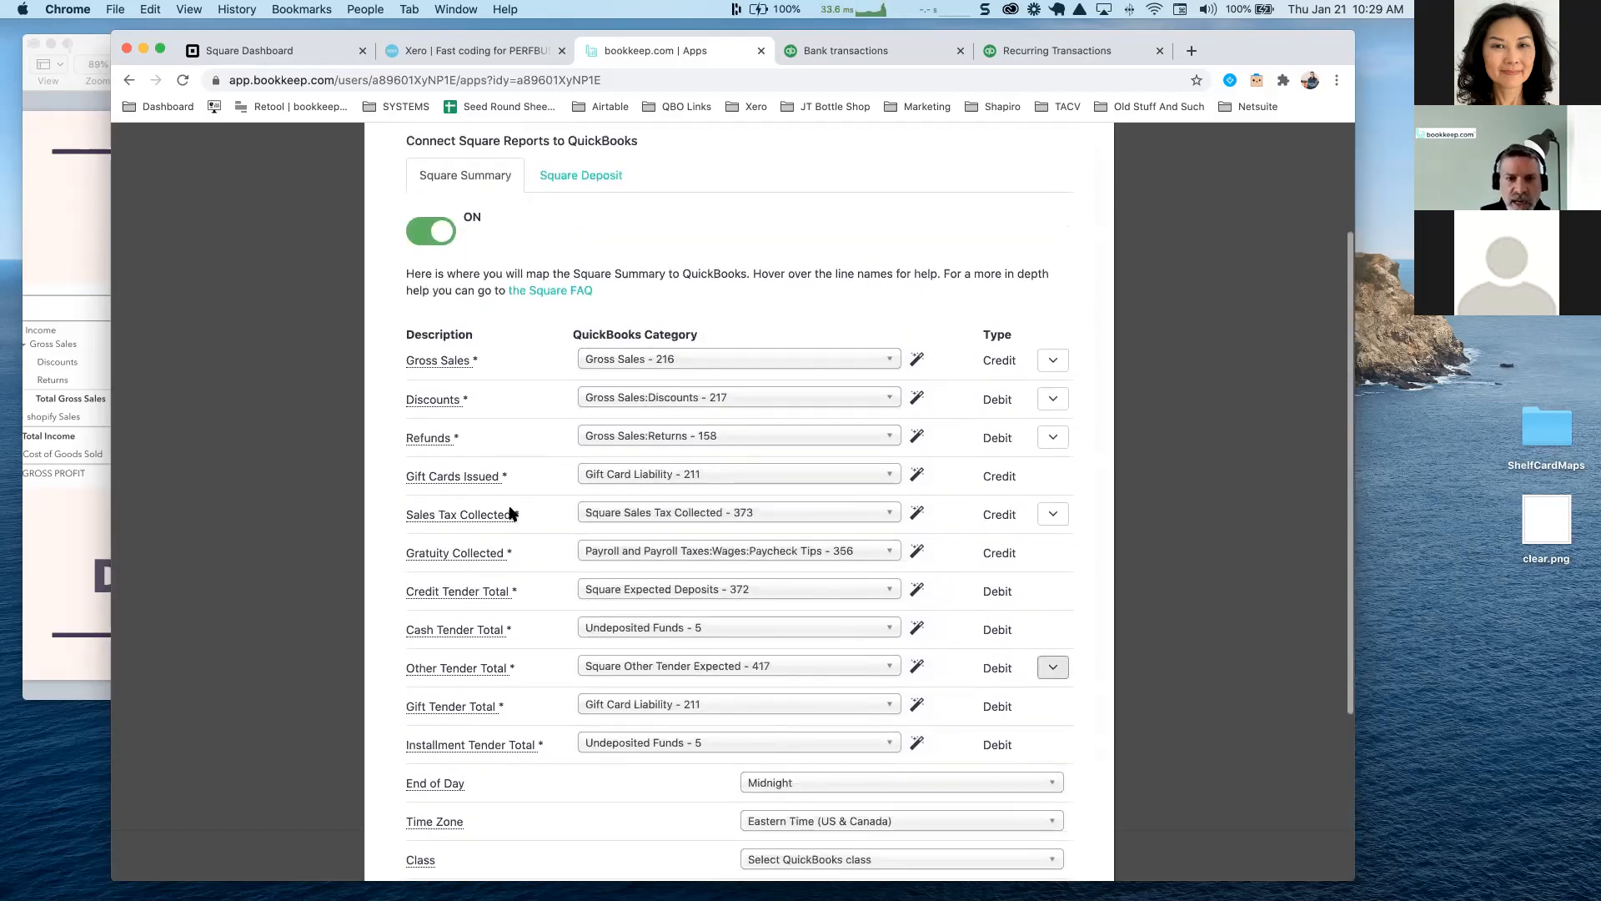
{"action": "scroll", "coordinate": [534, 451], "scroll_direction": "up", "scroll_amount": 1}
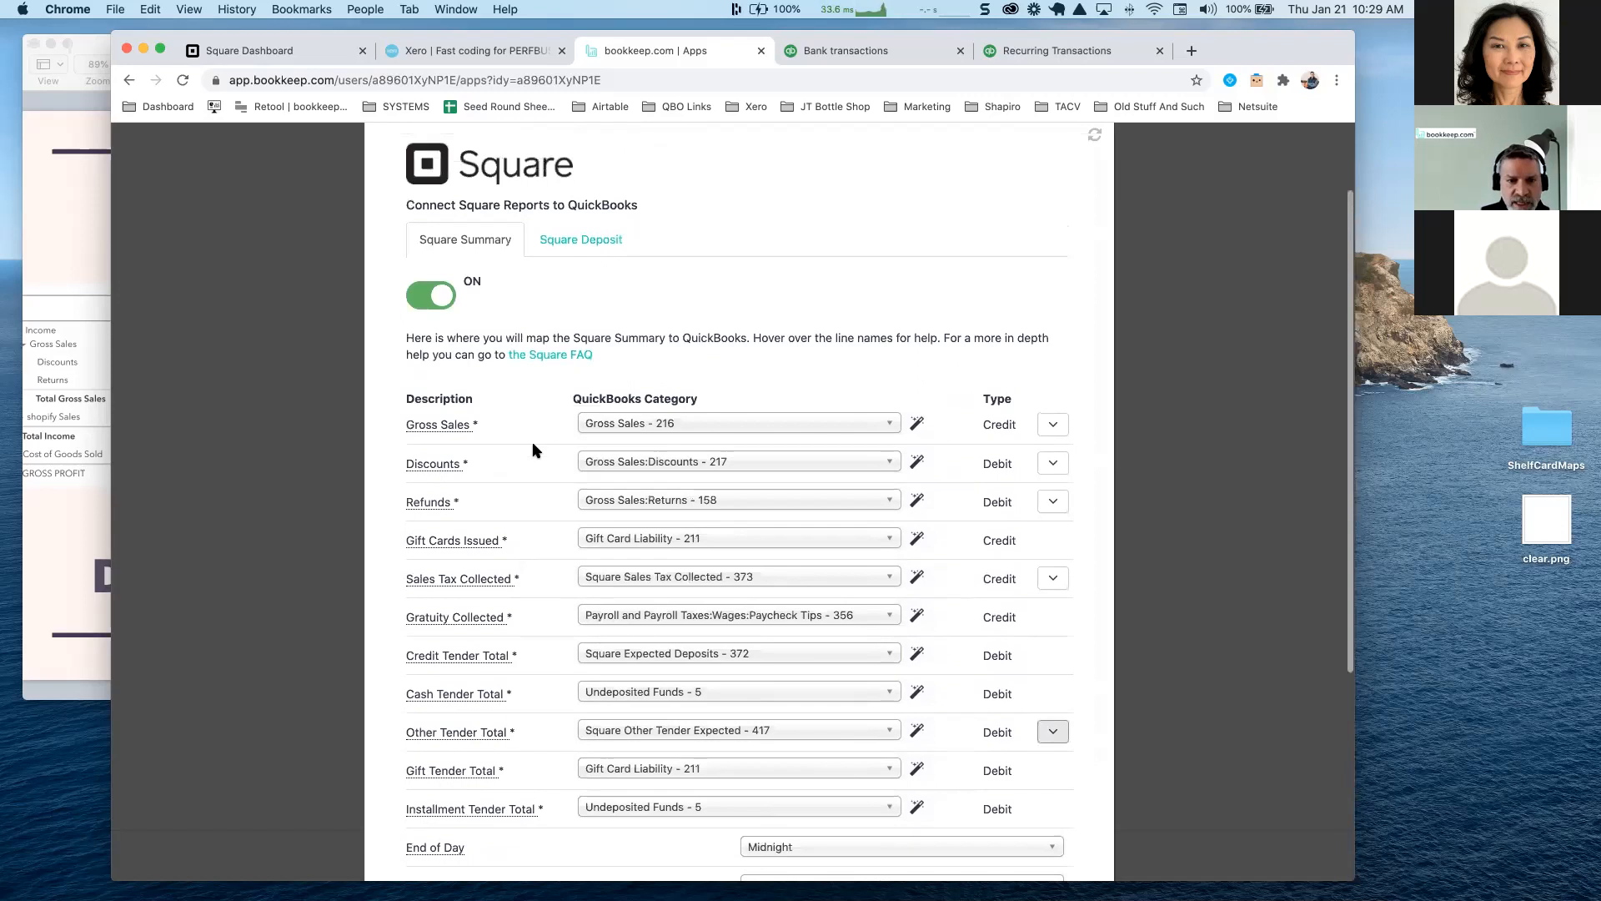
{"action": "left_click", "coordinate": [571, 248]}
{"action": "scroll", "coordinate": [562, 347], "scroll_direction": "down", "scroll_amount": 1}
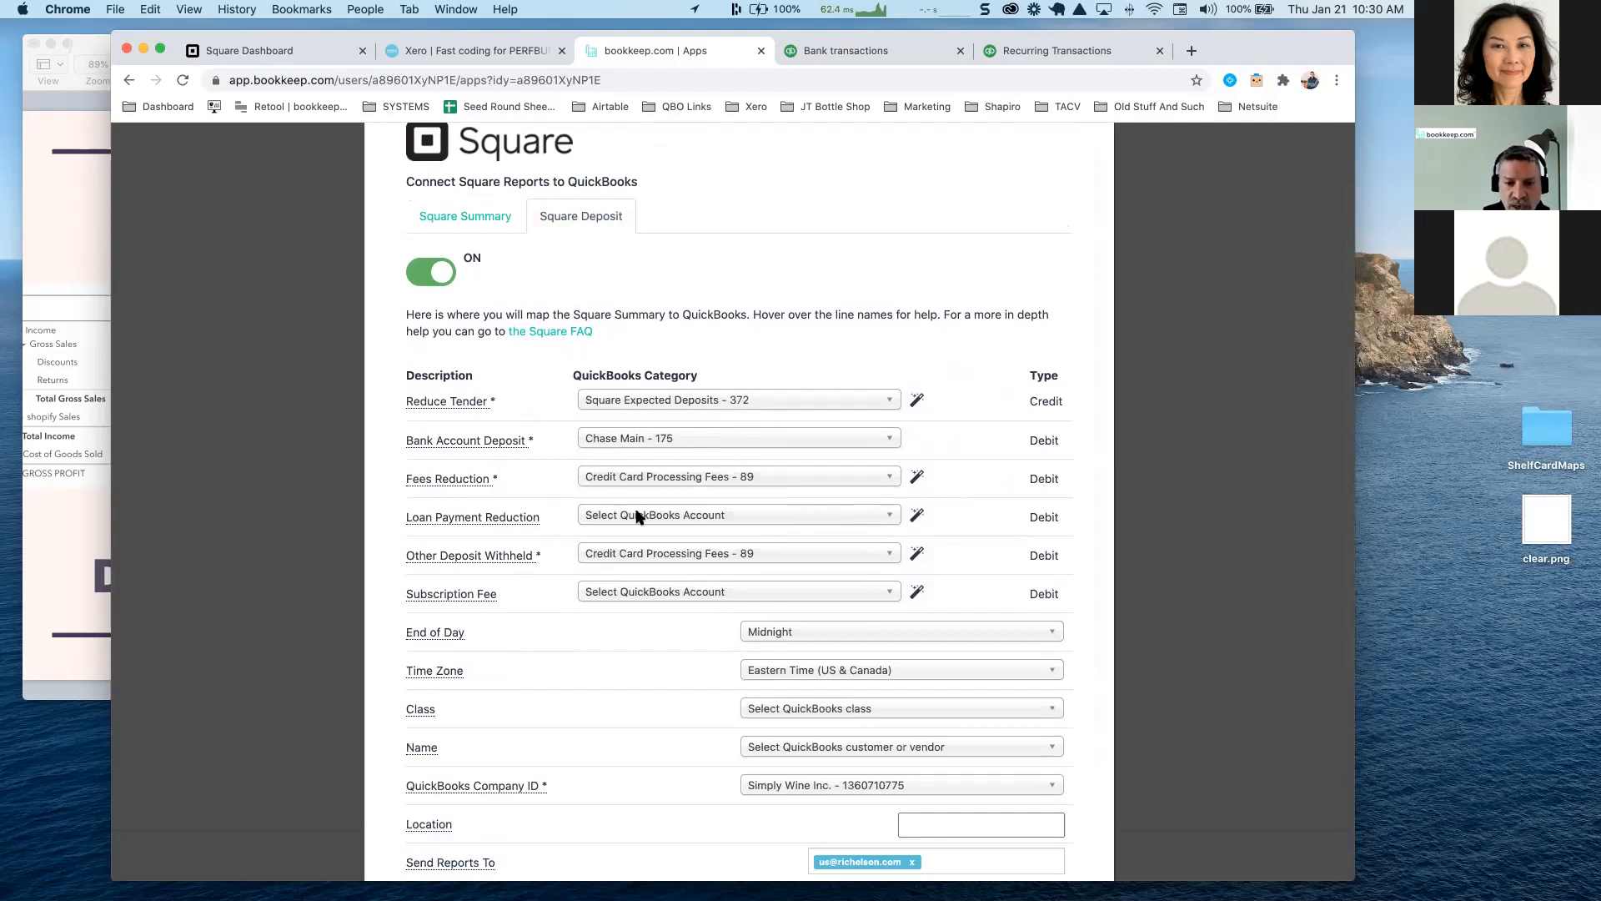
{"action": "scroll", "coordinate": [680, 514], "scroll_direction": "down", "scroll_amount": 1}
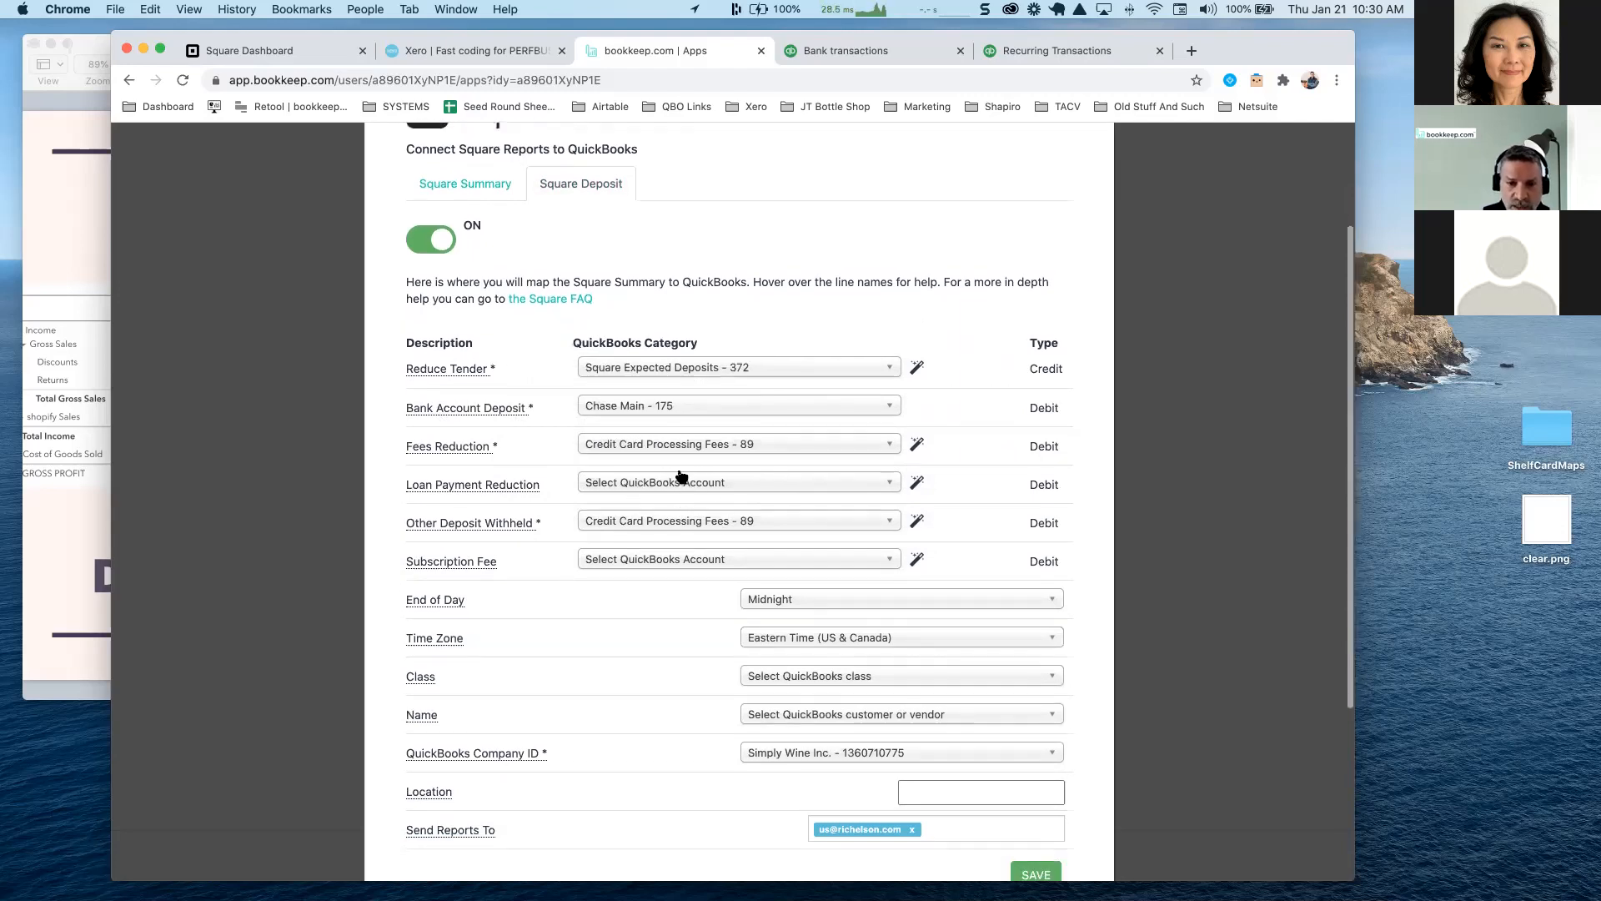
{"action": "scroll", "coordinate": [658, 494], "scroll_direction": "down", "scroll_amount": 1}
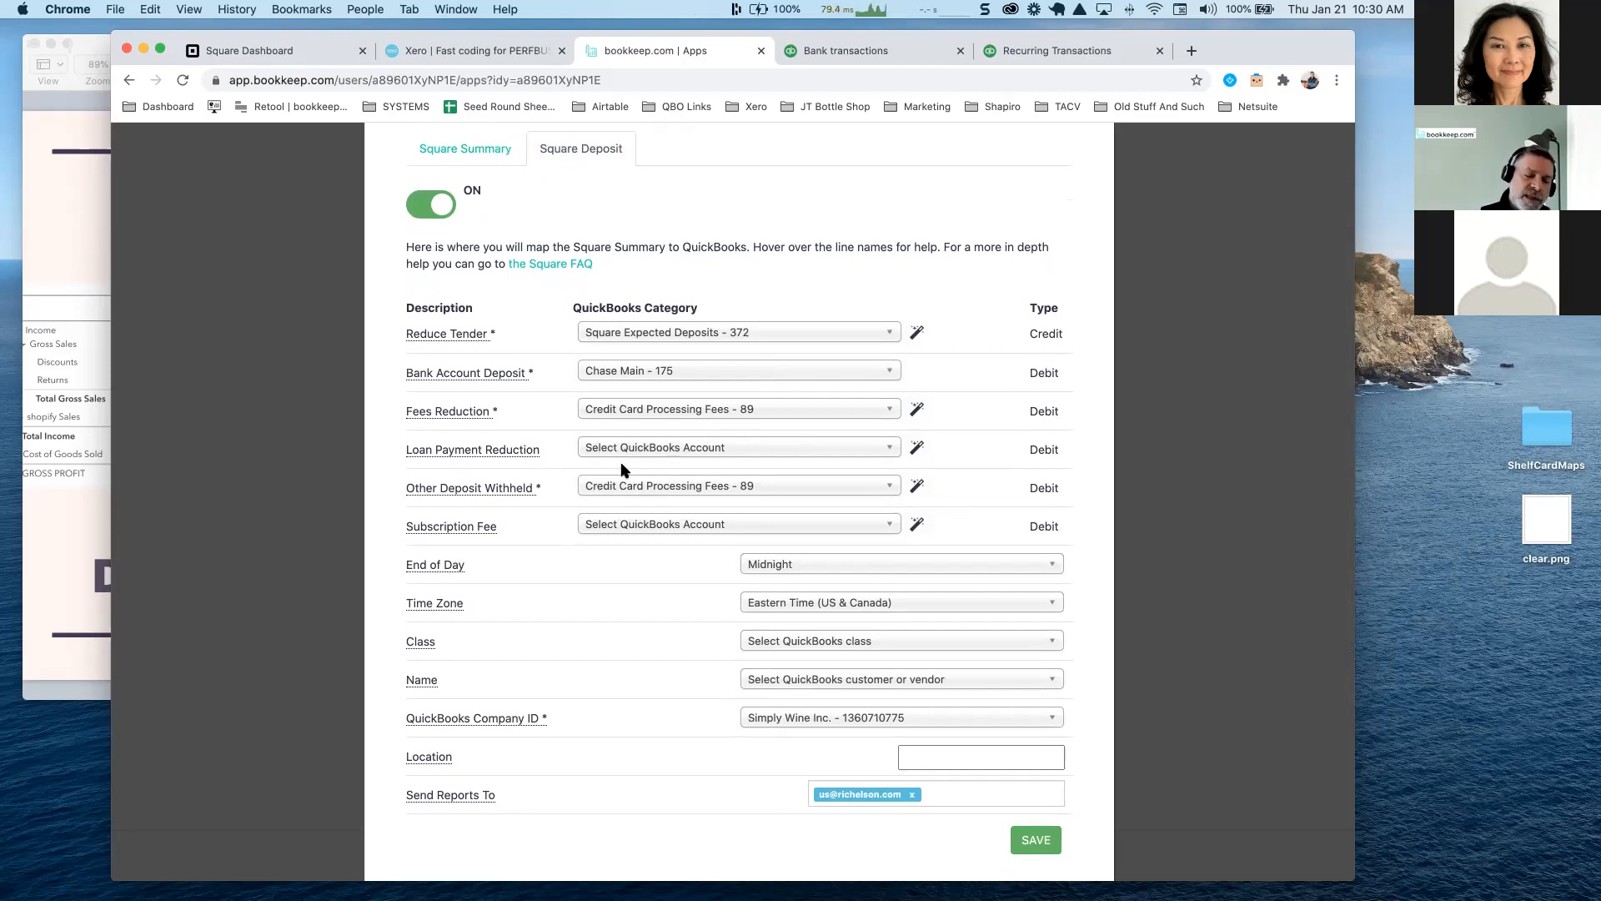
Examine the Square Deposit mapping lines, including Loan Payment Reduction, Other Deposit Withheld and Subscription Fee, and the general settings below them
{"action": "scroll", "coordinate": [622, 469], "scroll_direction": "up", "scroll_amount": 1}
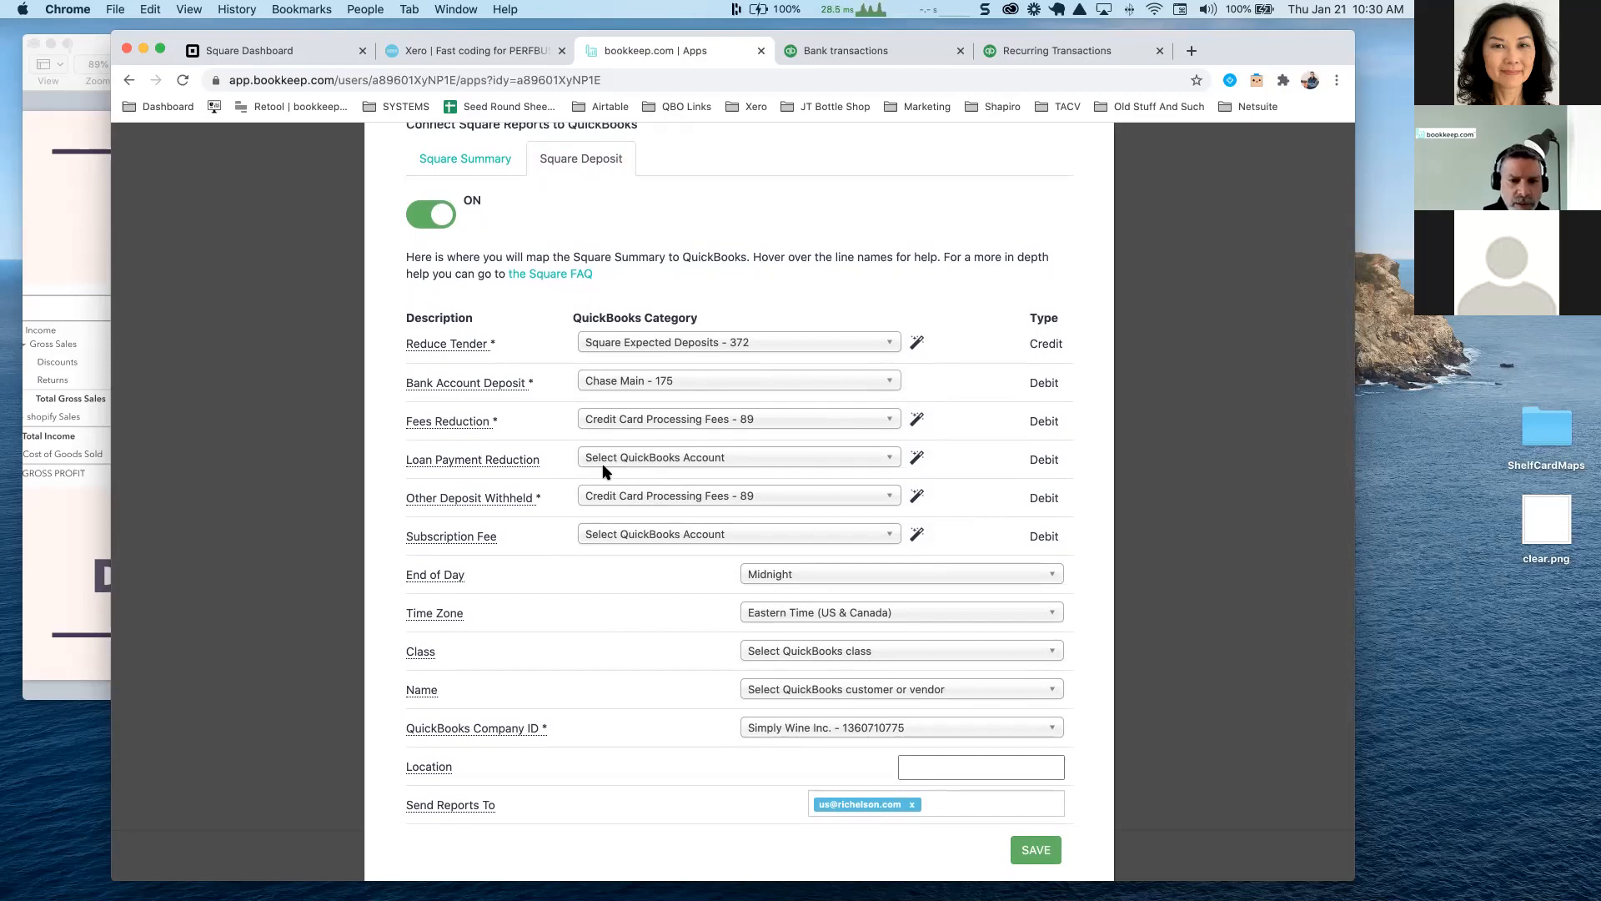
{"action": "scroll", "coordinate": [604, 471], "scroll_direction": "down", "scroll_amount": 1}
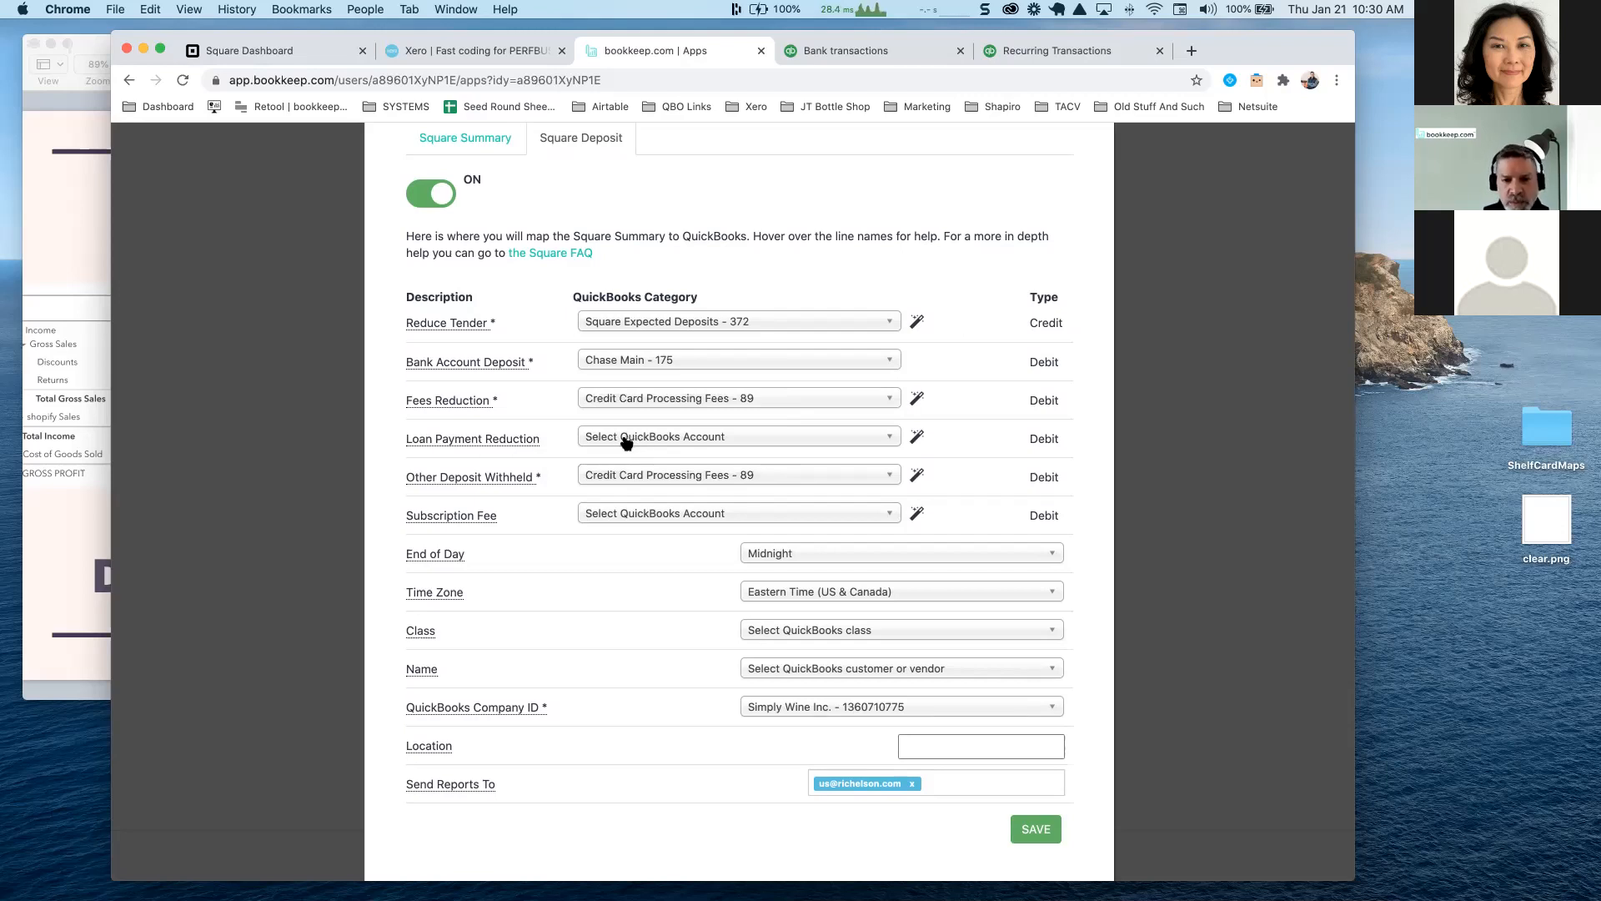
{"action": "scroll", "coordinate": [628, 443], "scroll_direction": "up", "scroll_amount": 1}
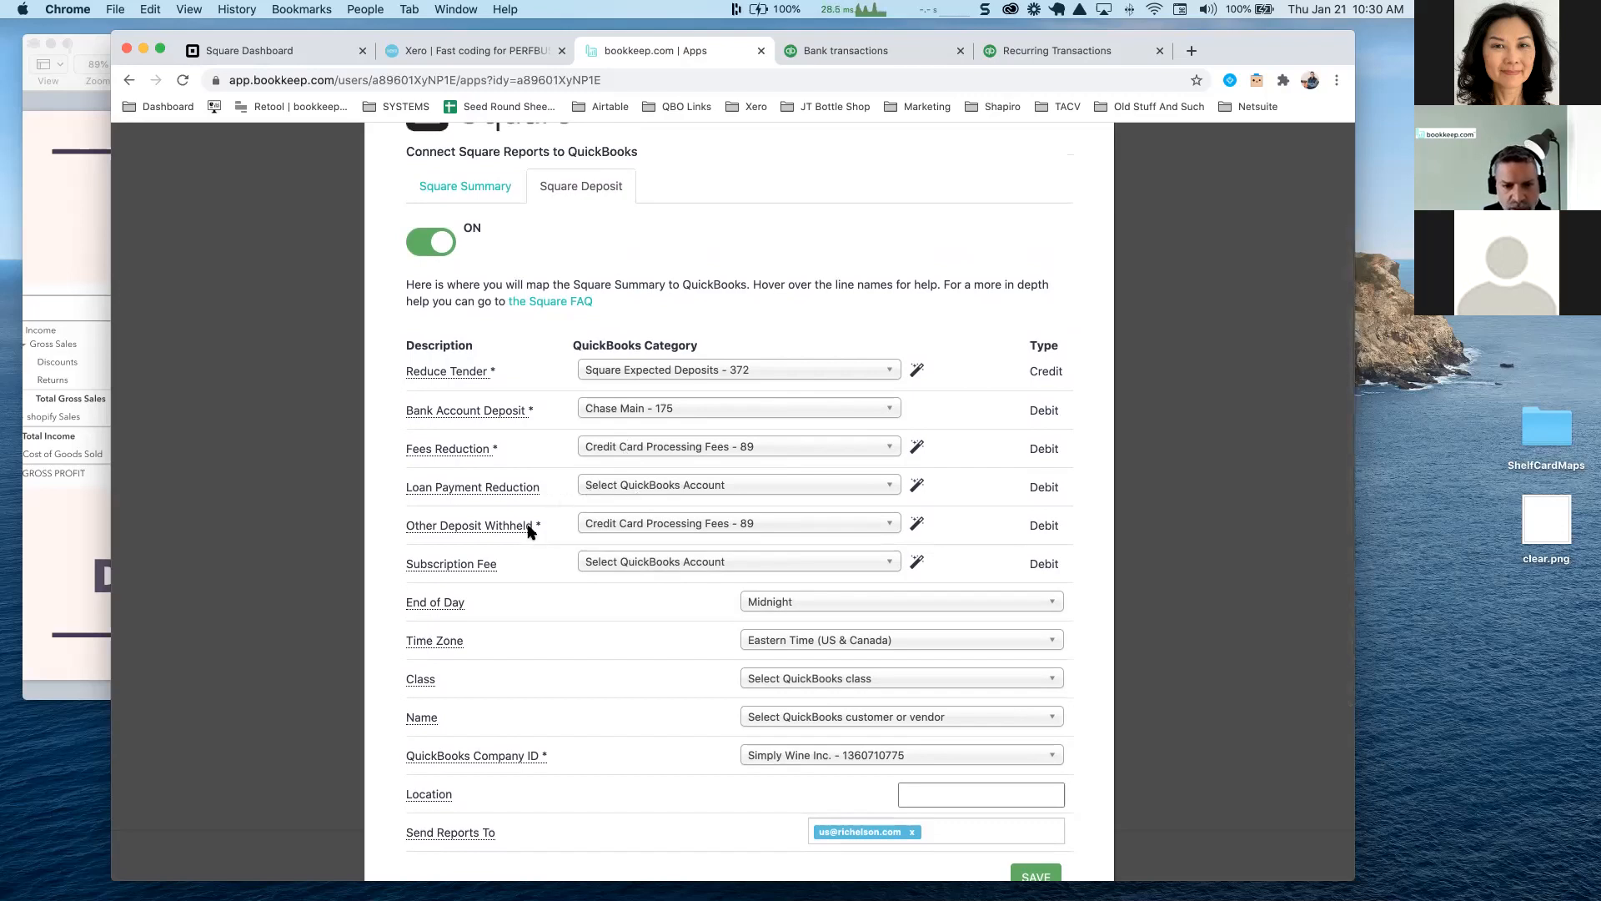
{"action": "scroll", "coordinate": [544, 570], "scroll_direction": "down", "scroll_amount": 2}
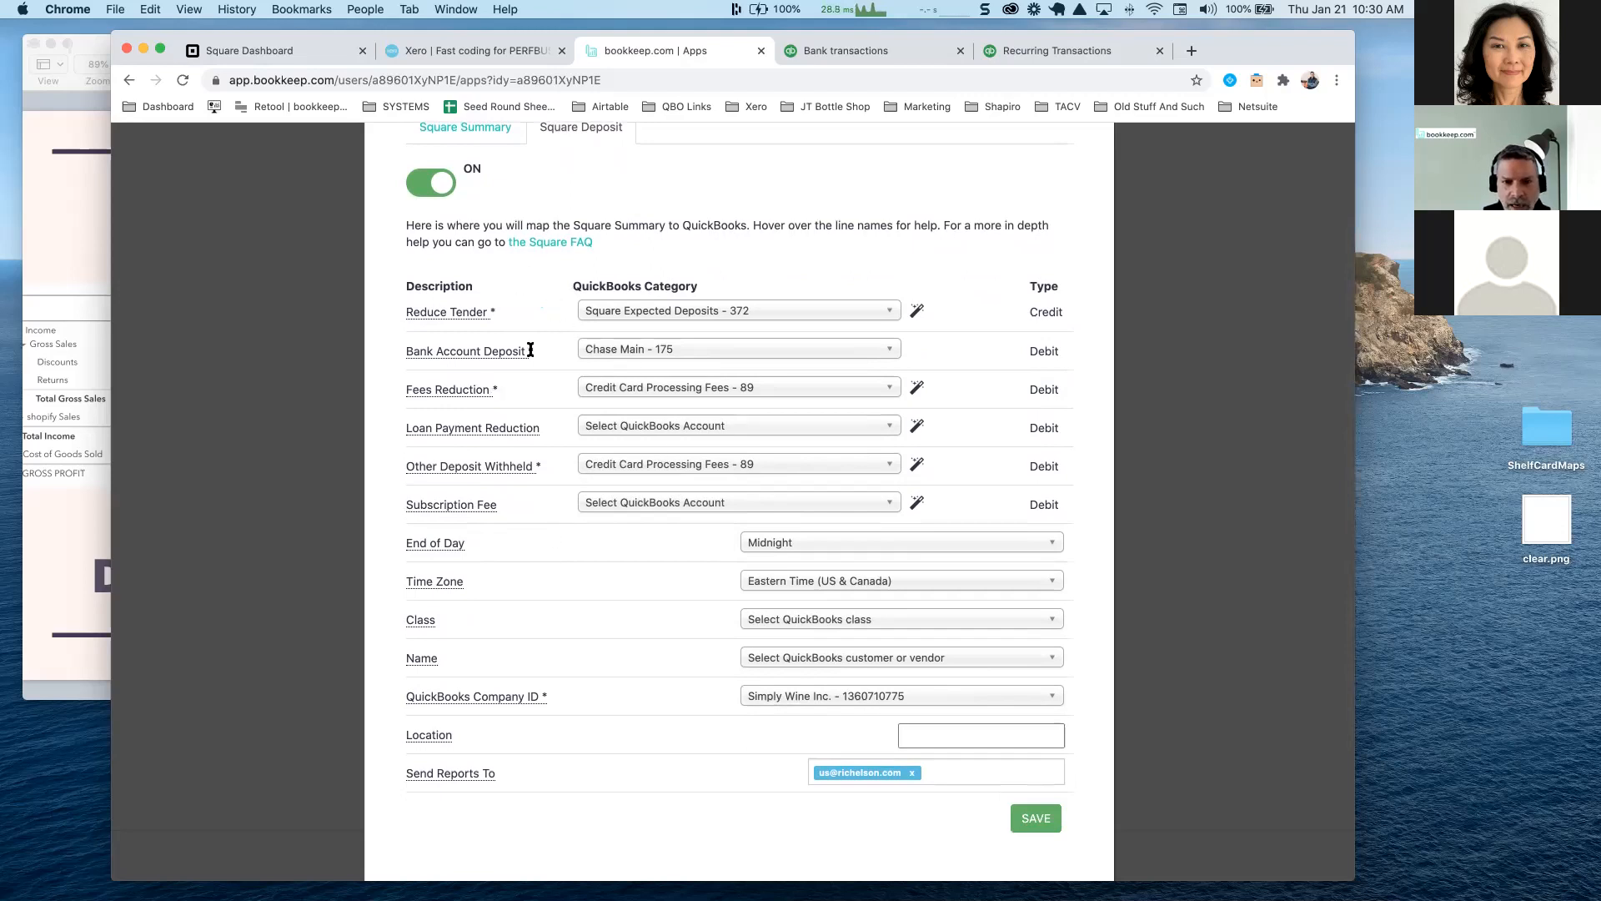
{"action": "scroll", "coordinate": [530, 349], "scroll_direction": "up", "scroll_amount": 3}
{"action": "scroll", "coordinate": [567, 484], "scroll_direction": "down", "scroll_amount": 1}
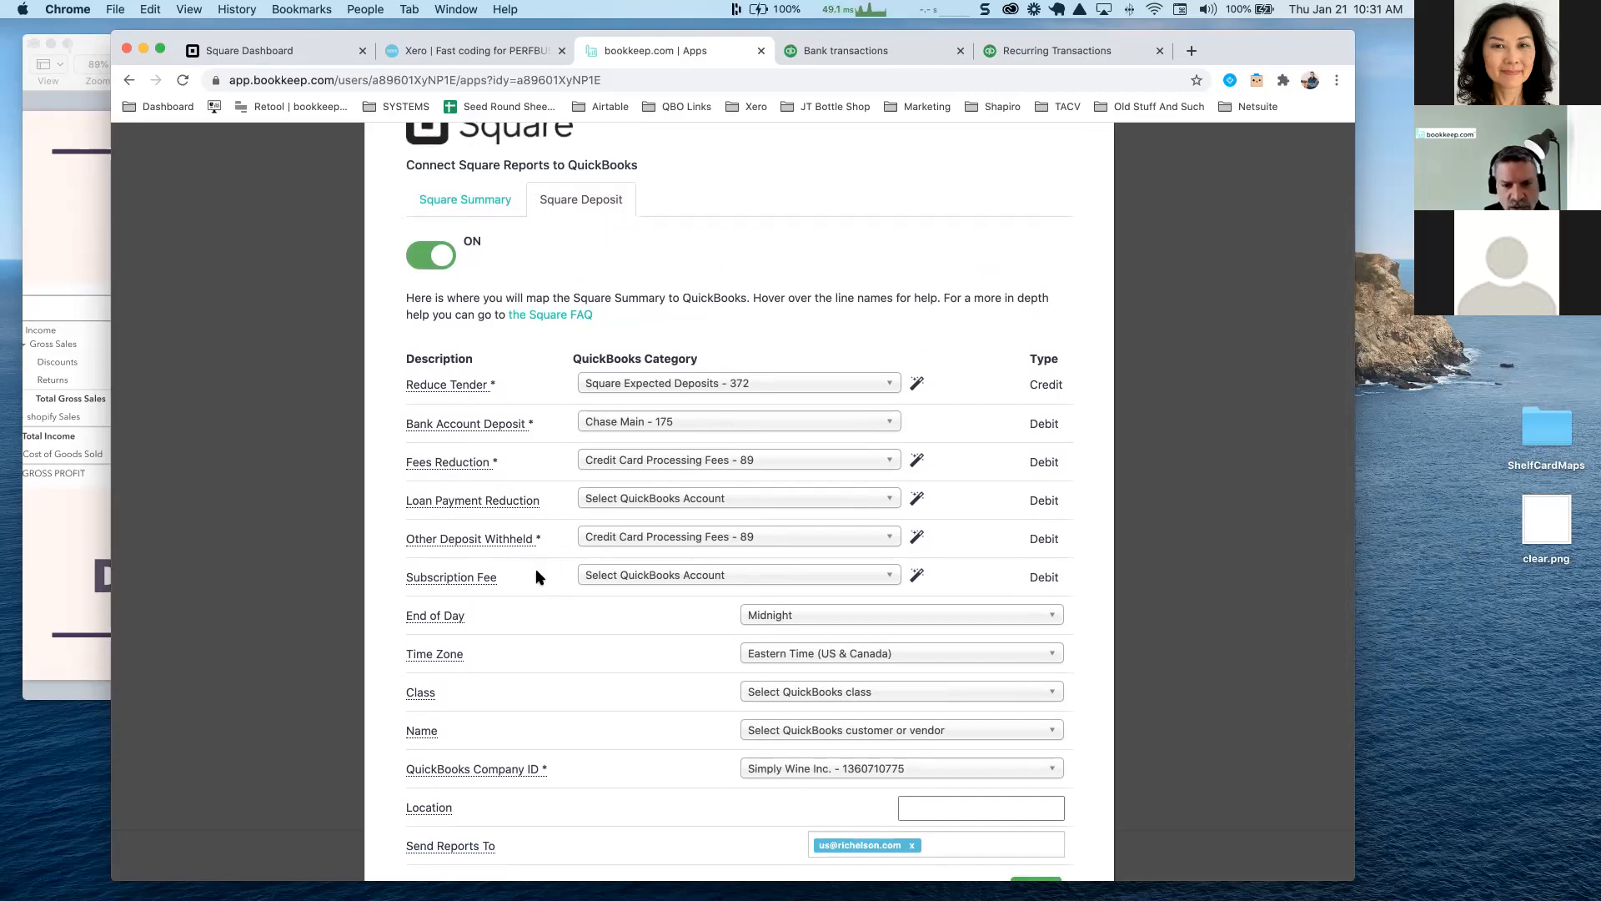
{"action": "scroll", "coordinate": [538, 575], "scroll_direction": "down", "scroll_amount": 4}
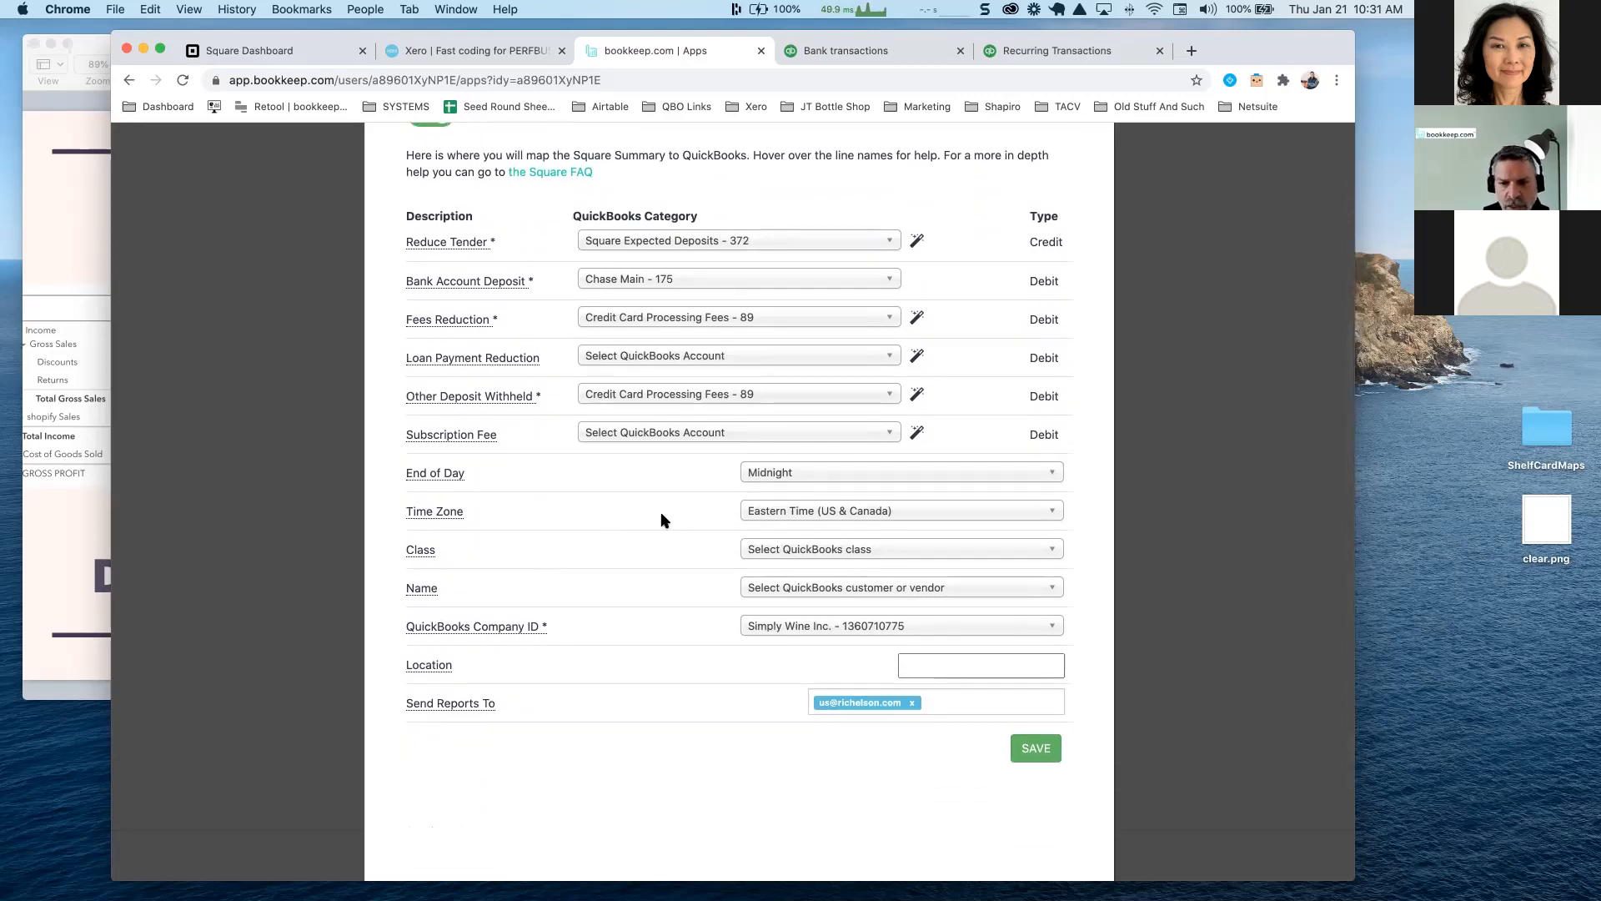
{"action": "scroll", "coordinate": [661, 512], "scroll_direction": "up", "scroll_amount": 6}
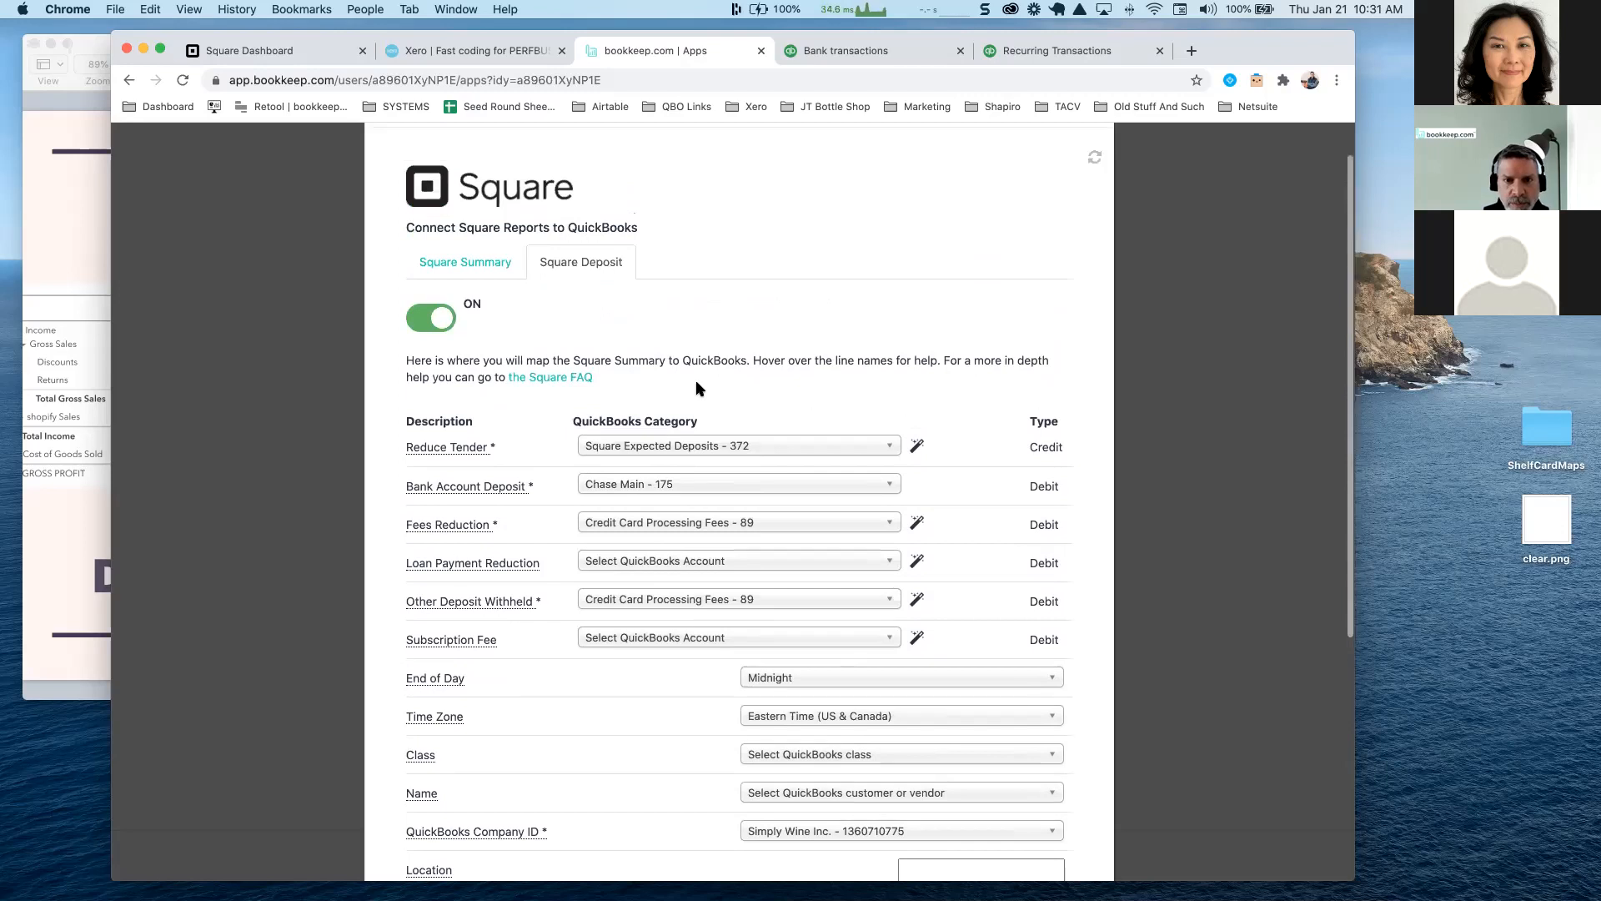
{"action": "scroll", "coordinate": [698, 388], "scroll_direction": "up", "scroll_amount": 2}
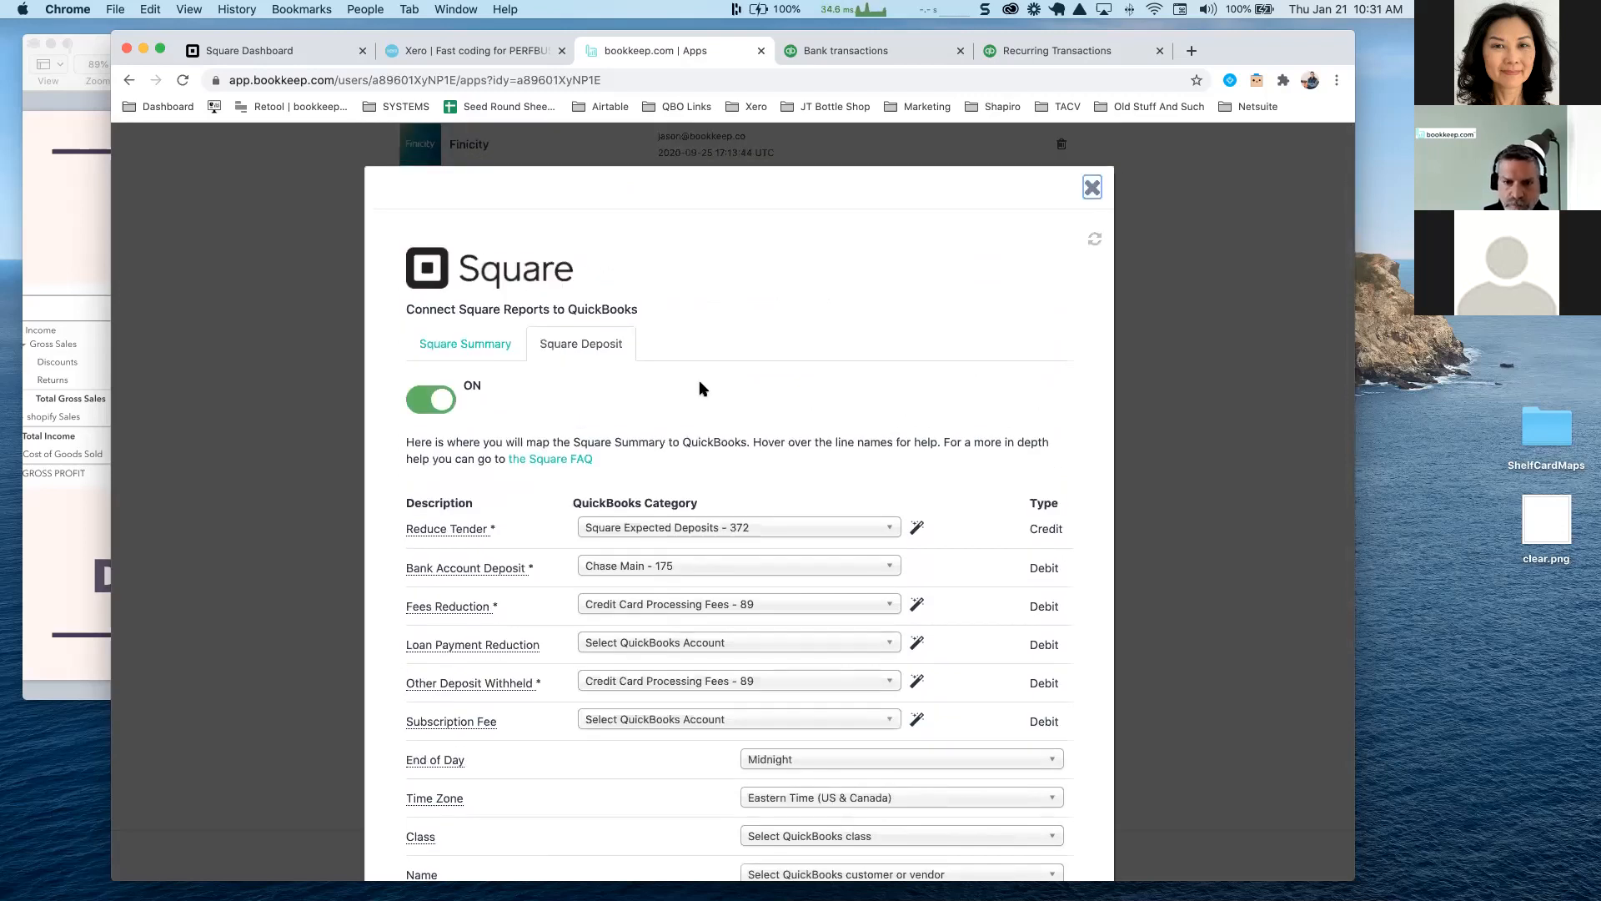
Close the Square mapping, open the Audit Log, review the debit and credit values of the January 20, 2021 Square Summary, and close it
{"action": "key", "text": "Escape"}
{"action": "scroll", "coordinate": [701, 385], "scroll_direction": "up", "scroll_amount": 10}
{"action": "left_click", "coordinate": [886, 208]}
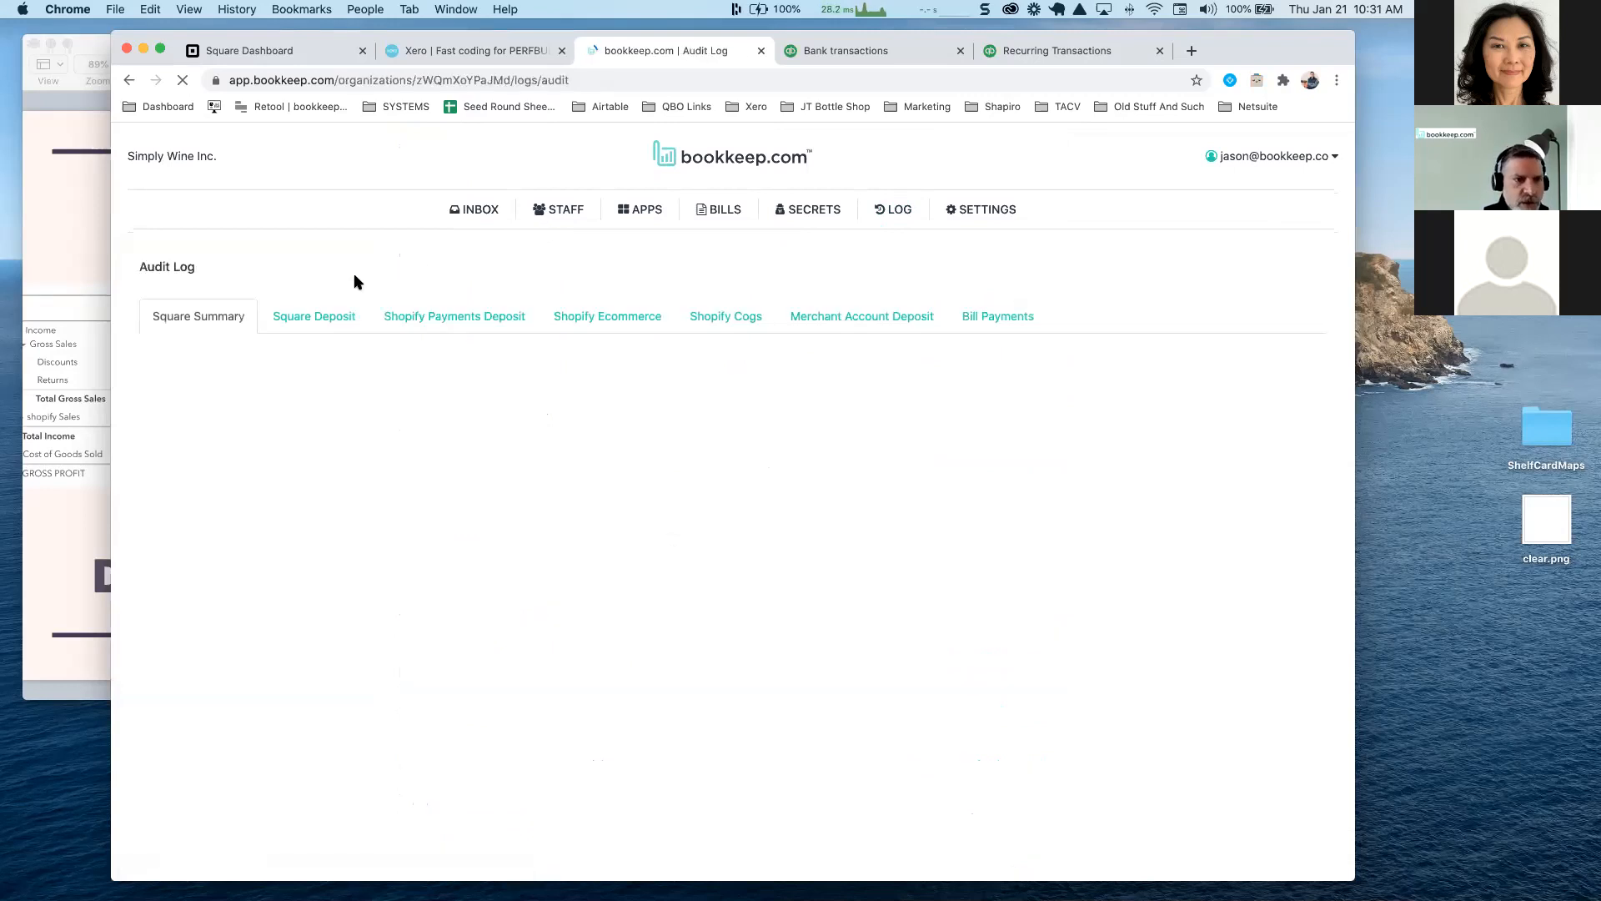
{"action": "scroll", "coordinate": [713, 488], "scroll_direction": "down", "scroll_amount": 2}
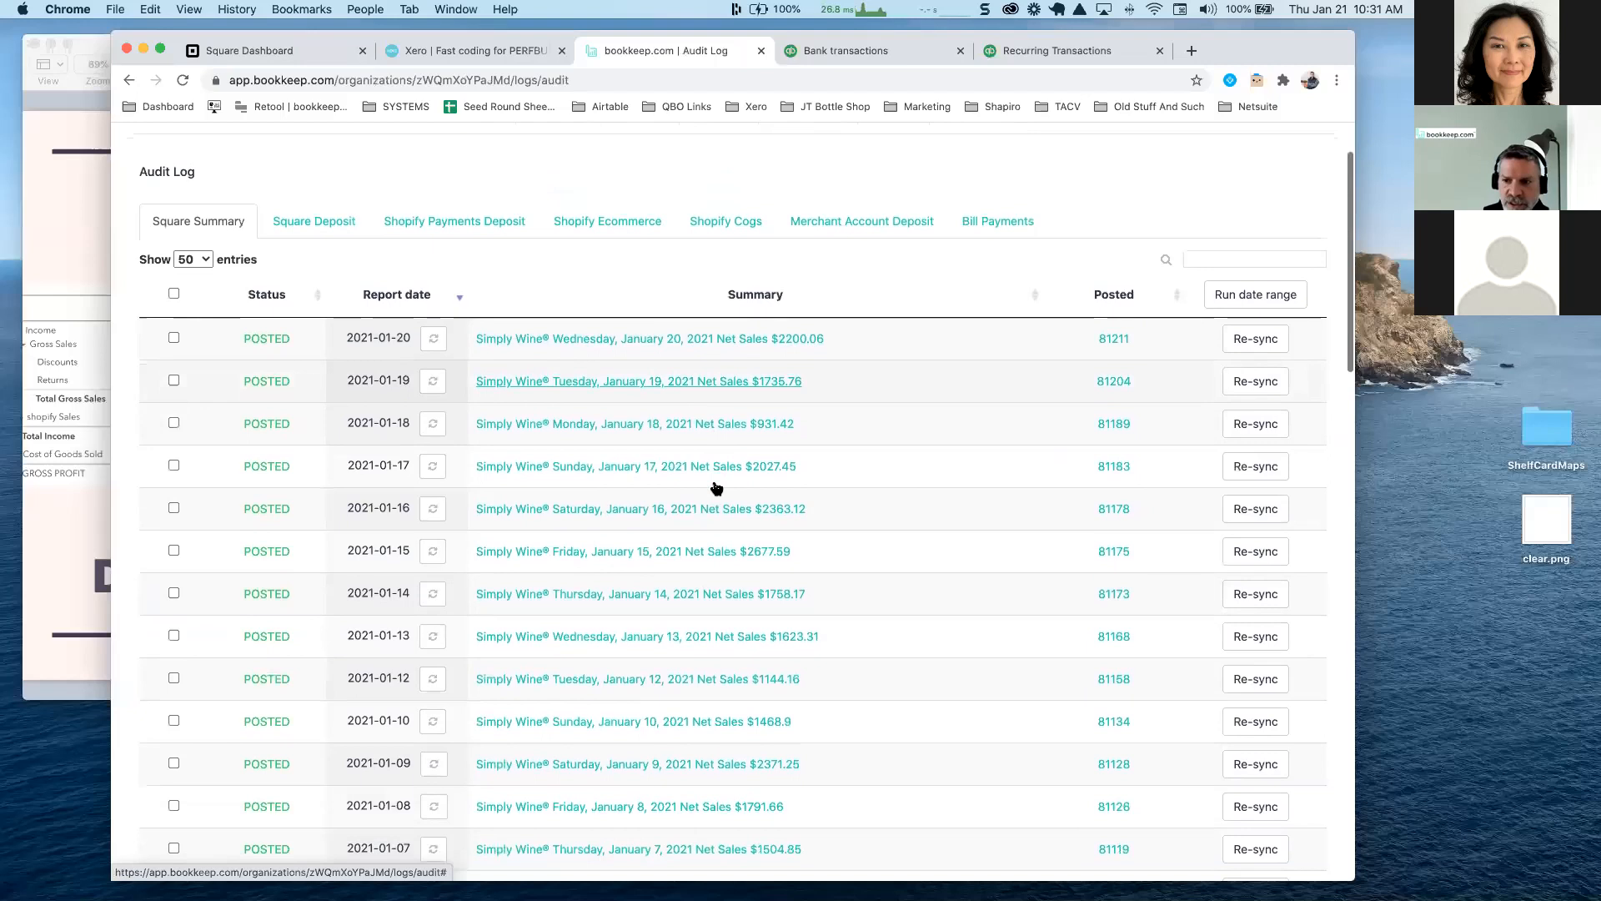
{"action": "left_click", "coordinate": [635, 339]}
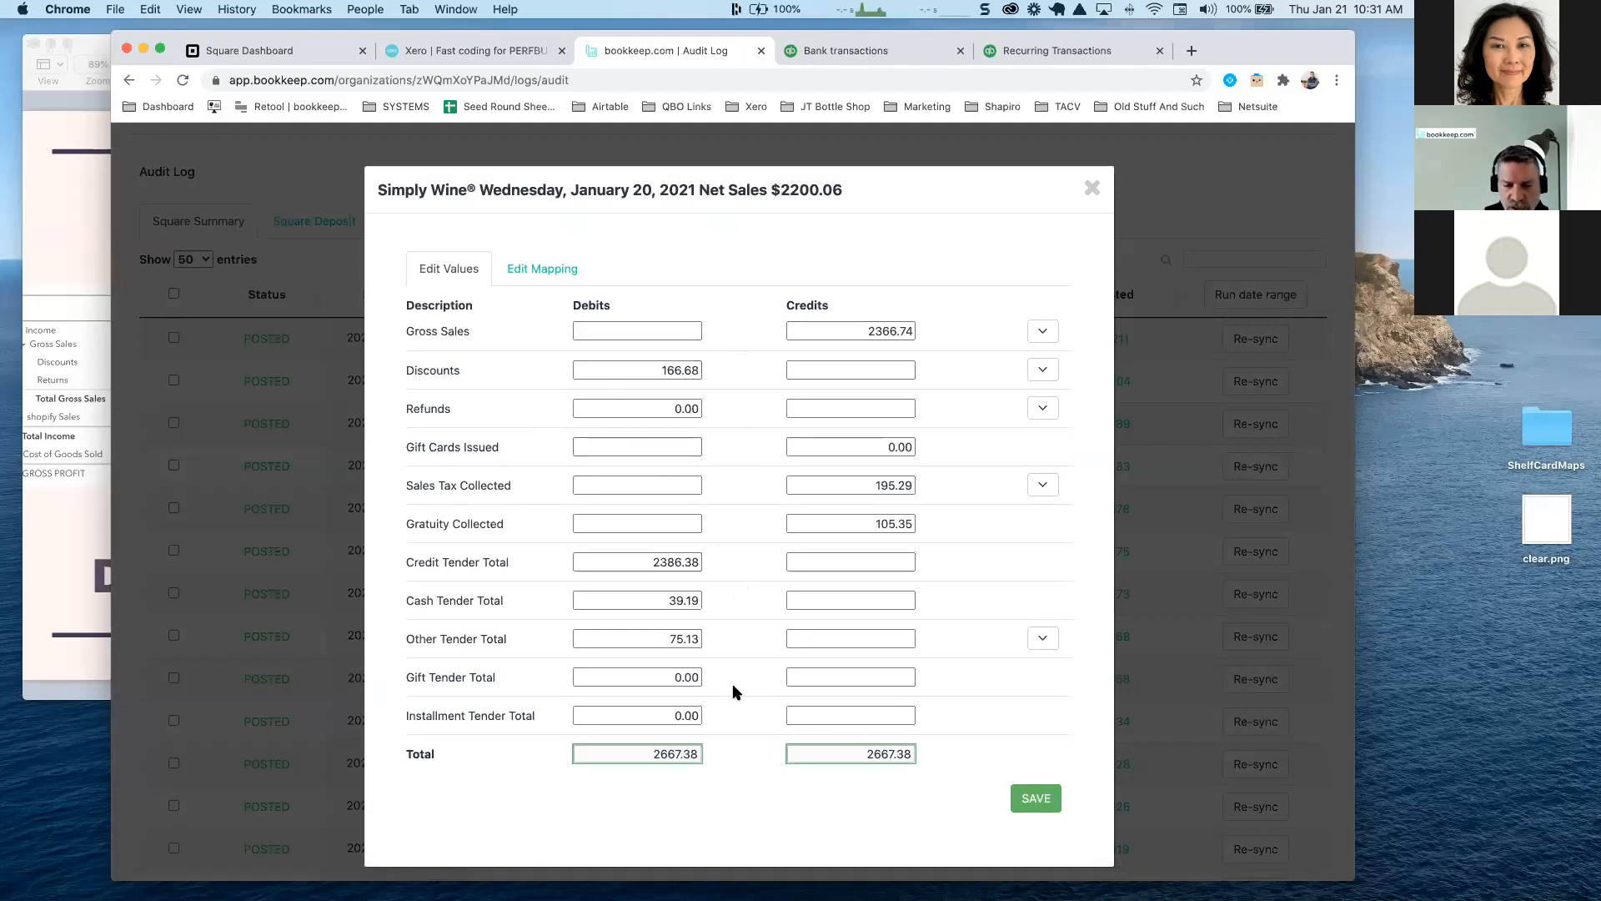
{"action": "left_click", "coordinate": [1087, 190]}
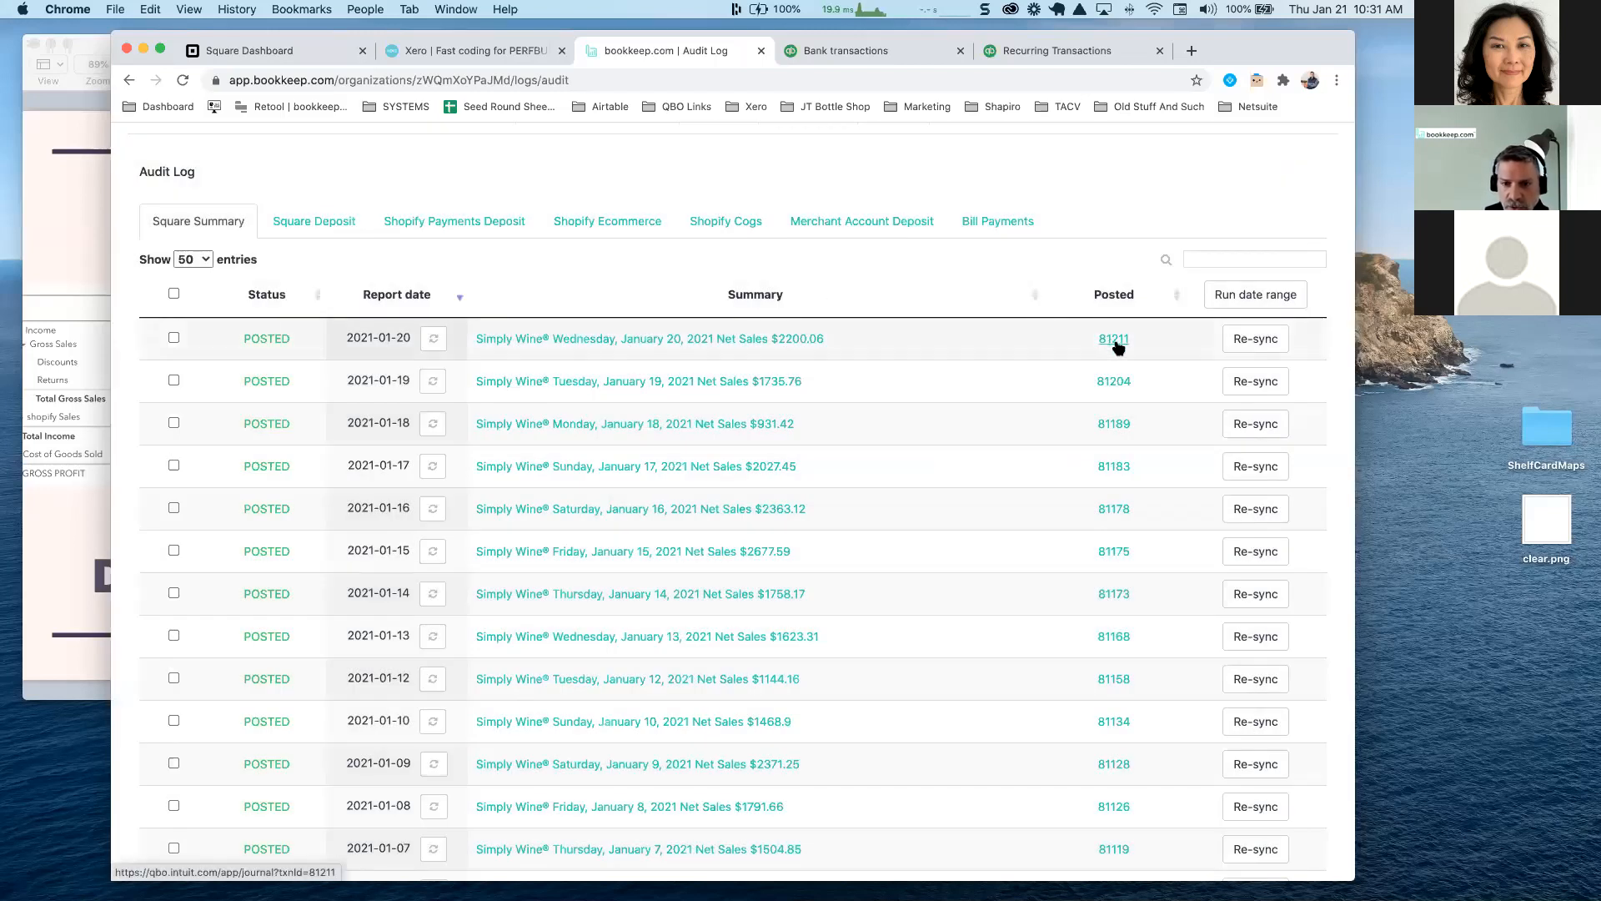
Open the posted QuickBooks journal entry for the 2021-01-20 summary, check its lines and memo, and return to the bookkeep.com Audit Log
{"action": "left_click", "coordinate": [1115, 339]}
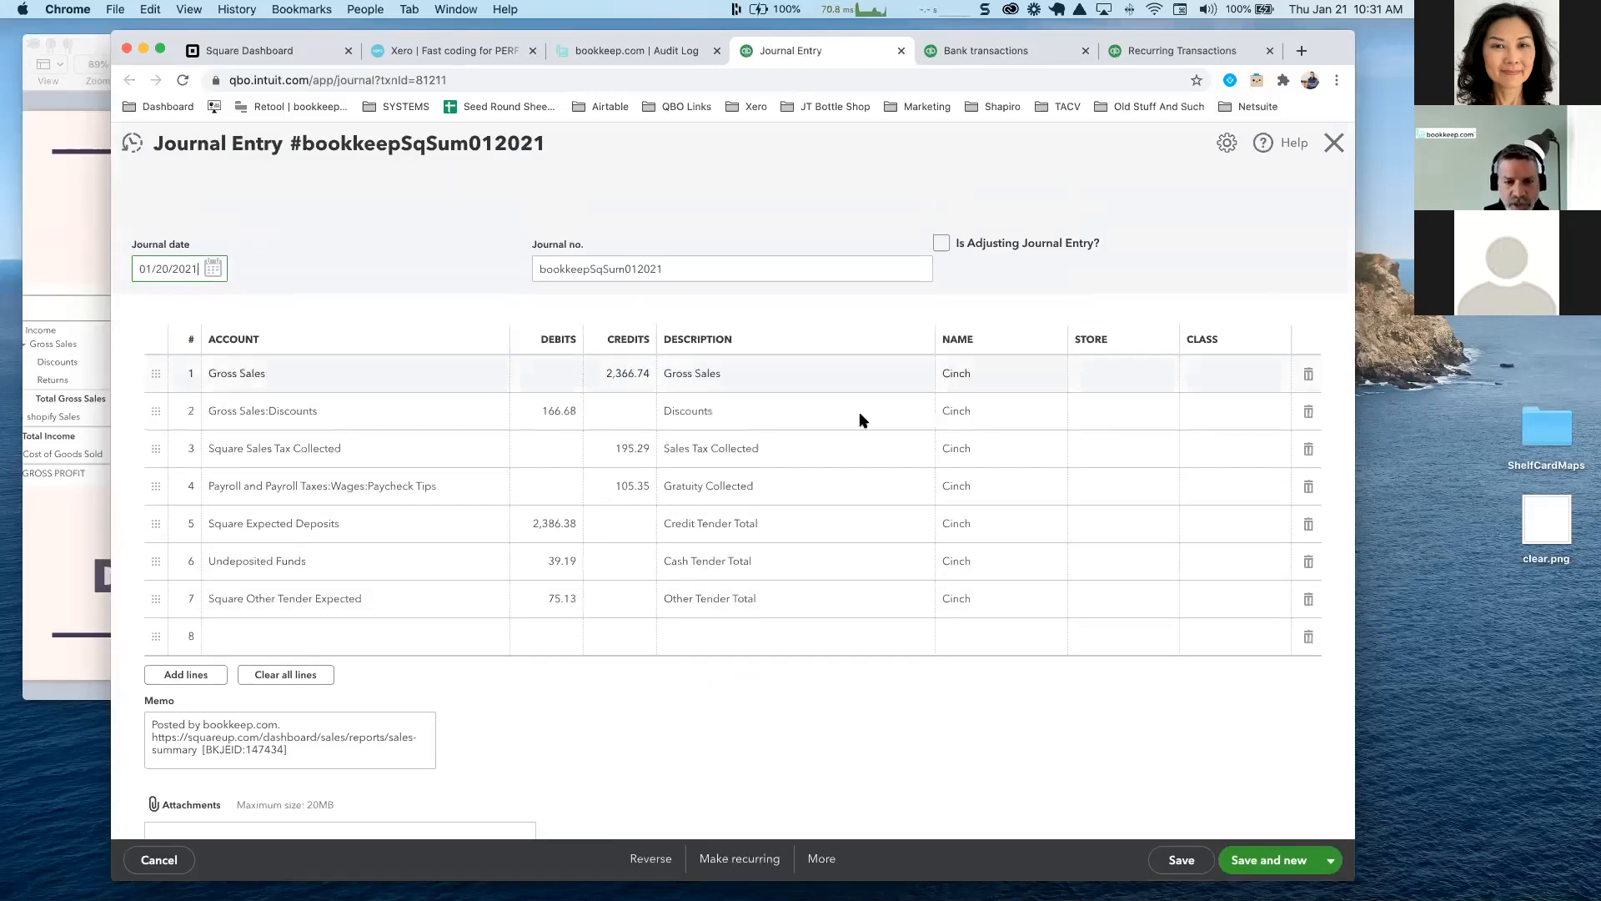
{"action": "left_click", "coordinate": [382, 737]}
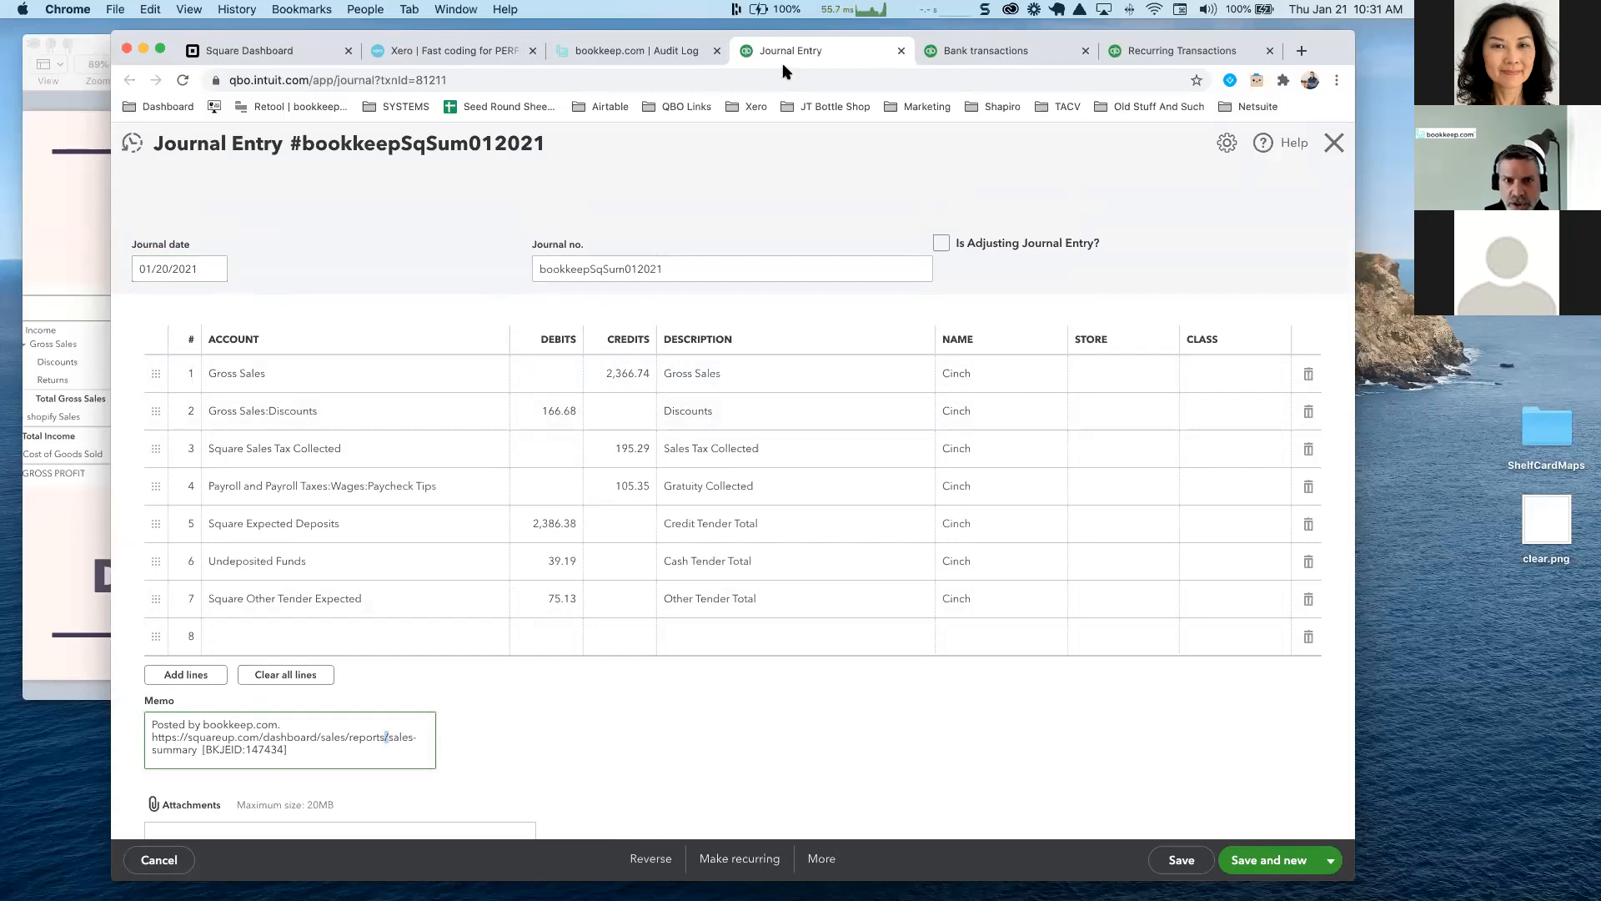
{"action": "left_click", "coordinate": [636, 51]}
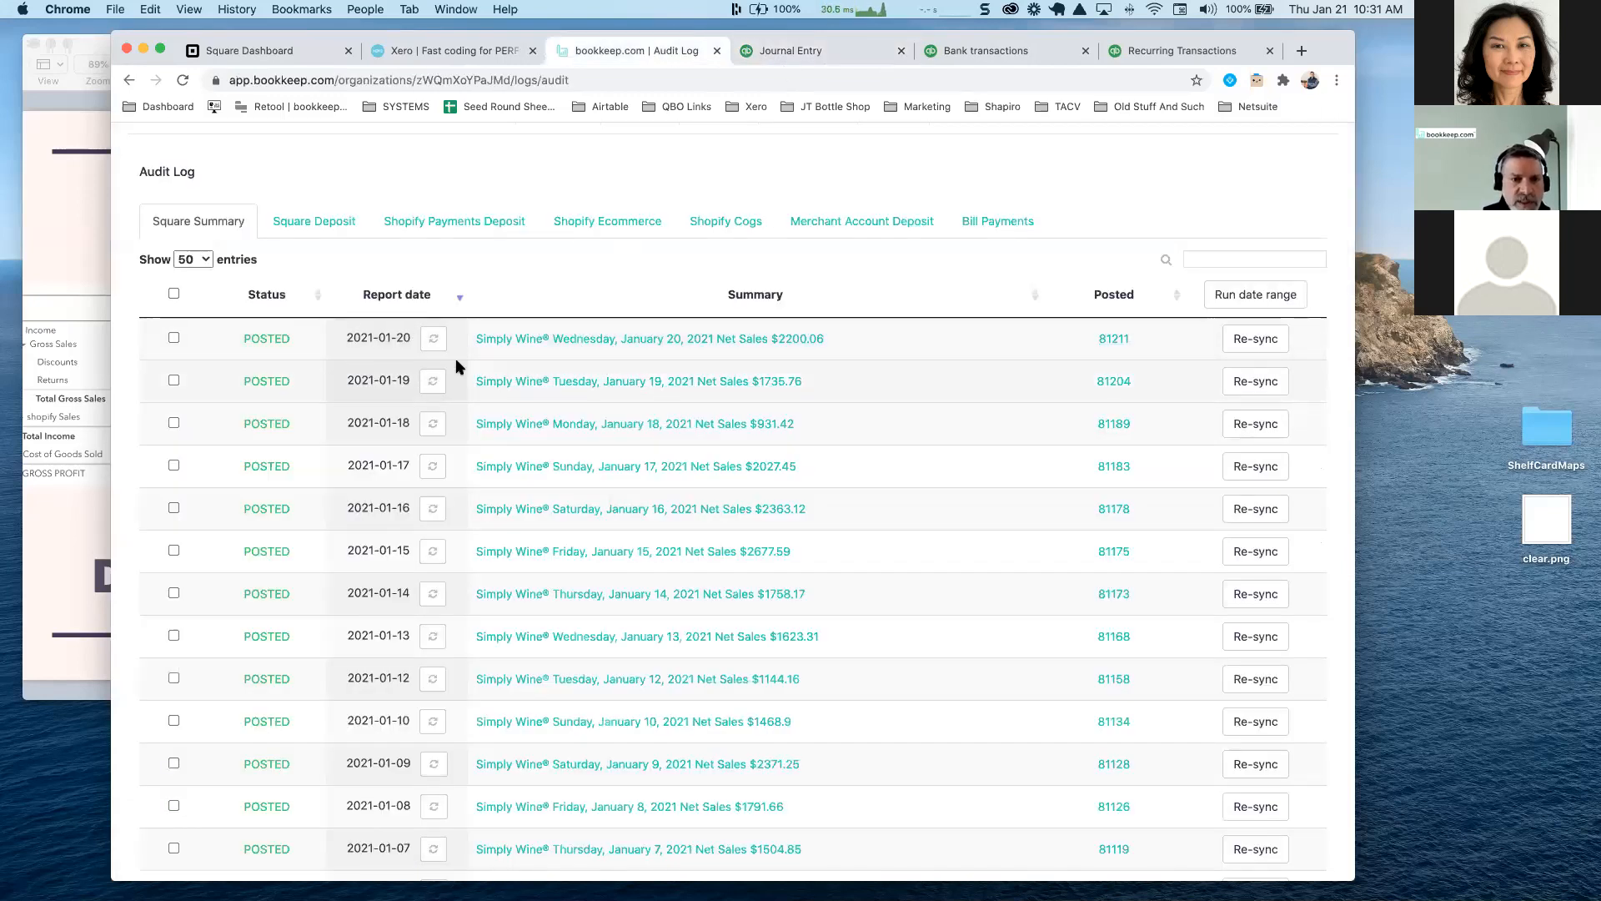
Reopen the January 20, 2021 Square Summary, review its editable account mapping, and close it
{"action": "scroll", "coordinate": [457, 367], "scroll_direction": "up", "scroll_amount": 1}
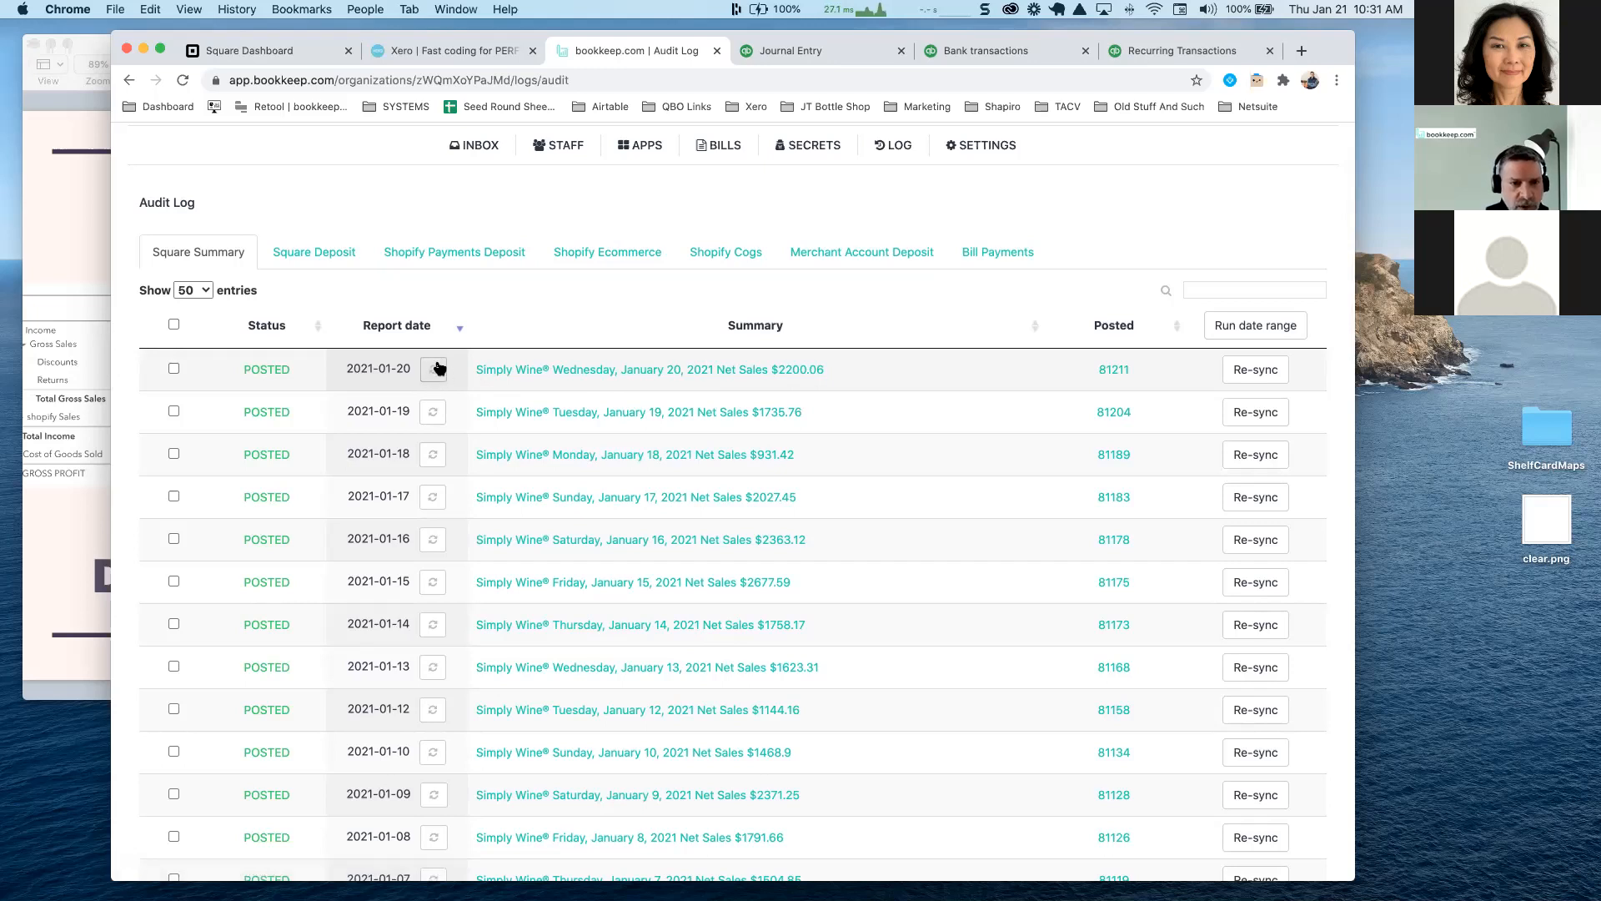
{"action": "left_click", "coordinate": [663, 377]}
{"action": "left_click", "coordinate": [1092, 187]}
{"action": "left_click", "coordinate": [677, 367]}
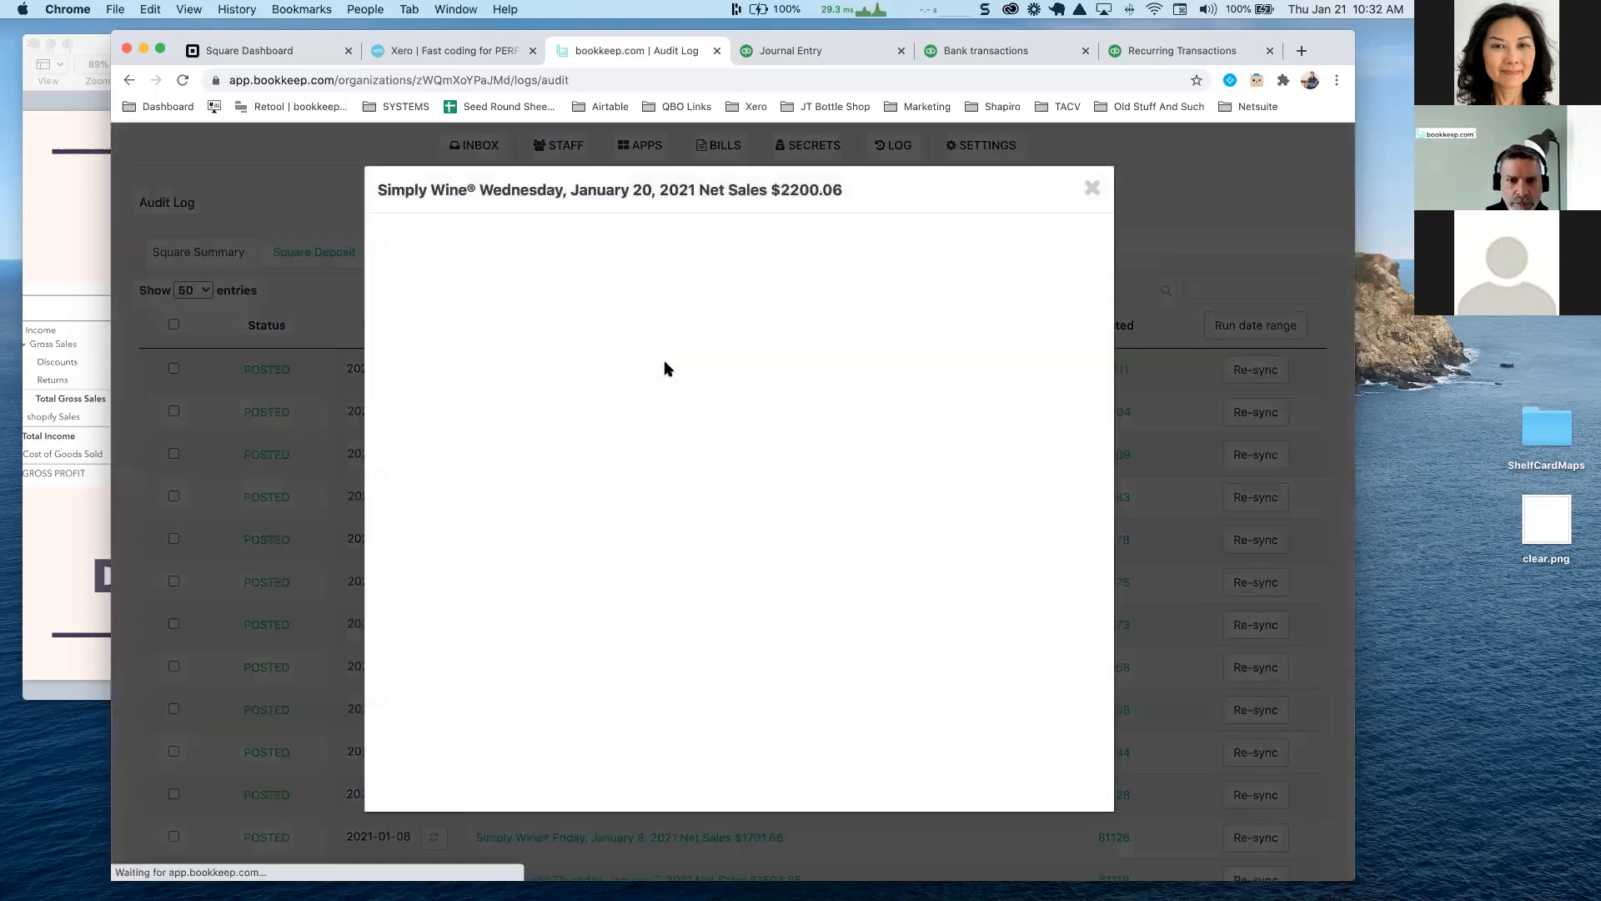
{"action": "left_click", "coordinate": [542, 268]}
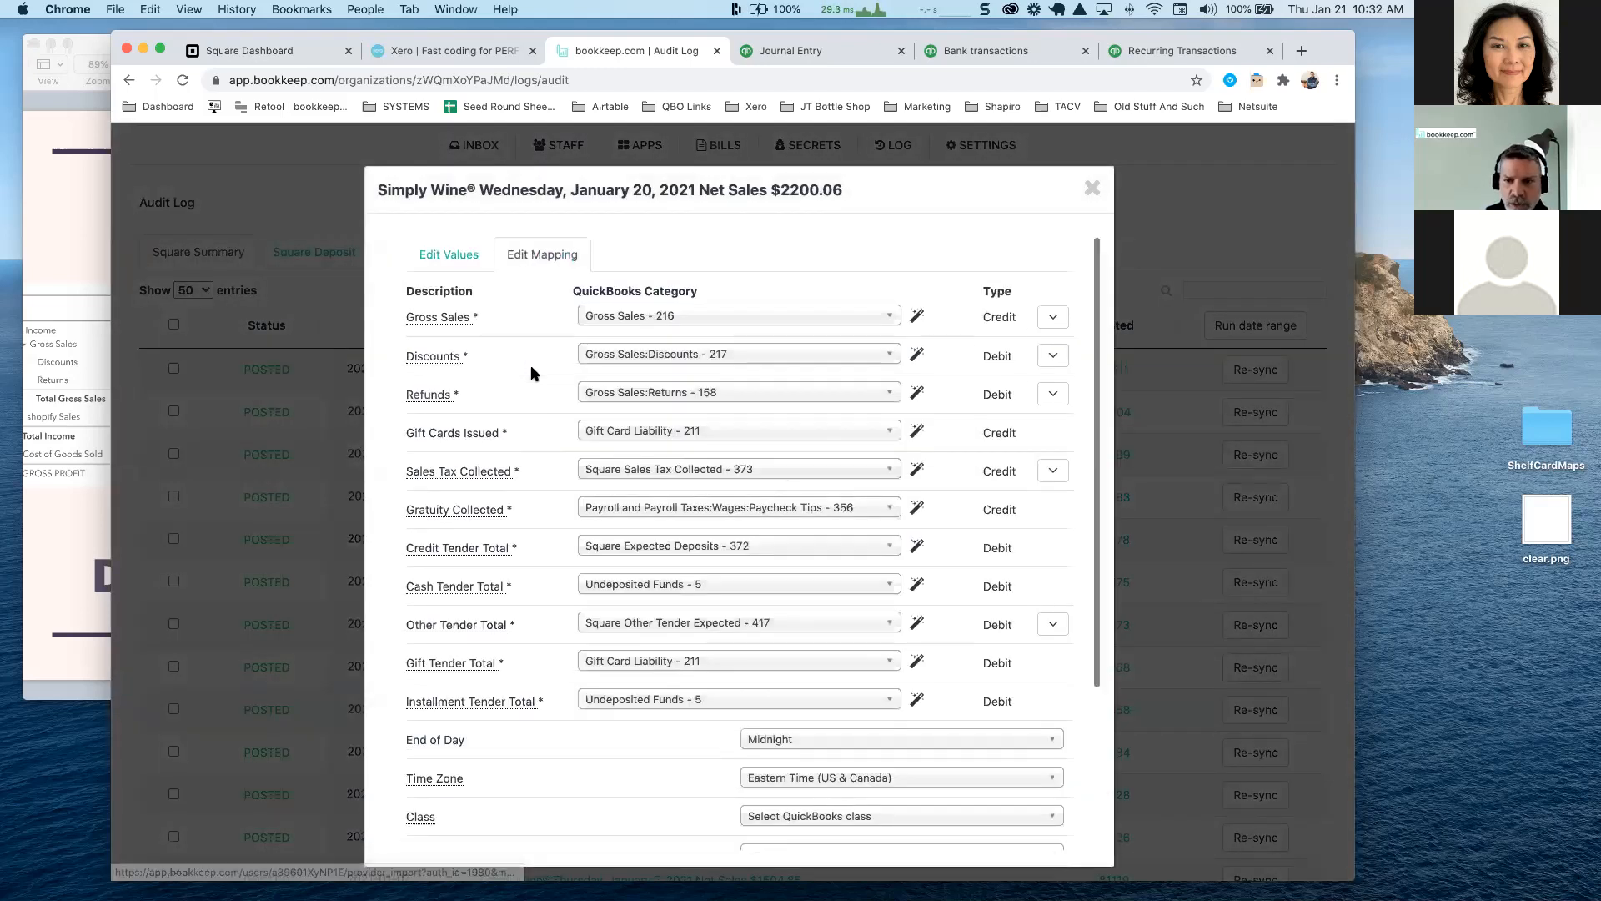
{"action": "scroll", "coordinate": [530, 372], "scroll_direction": "down", "scroll_amount": 2}
{"action": "scroll", "coordinate": [530, 372], "scroll_direction": "up", "scroll_amount": 2}
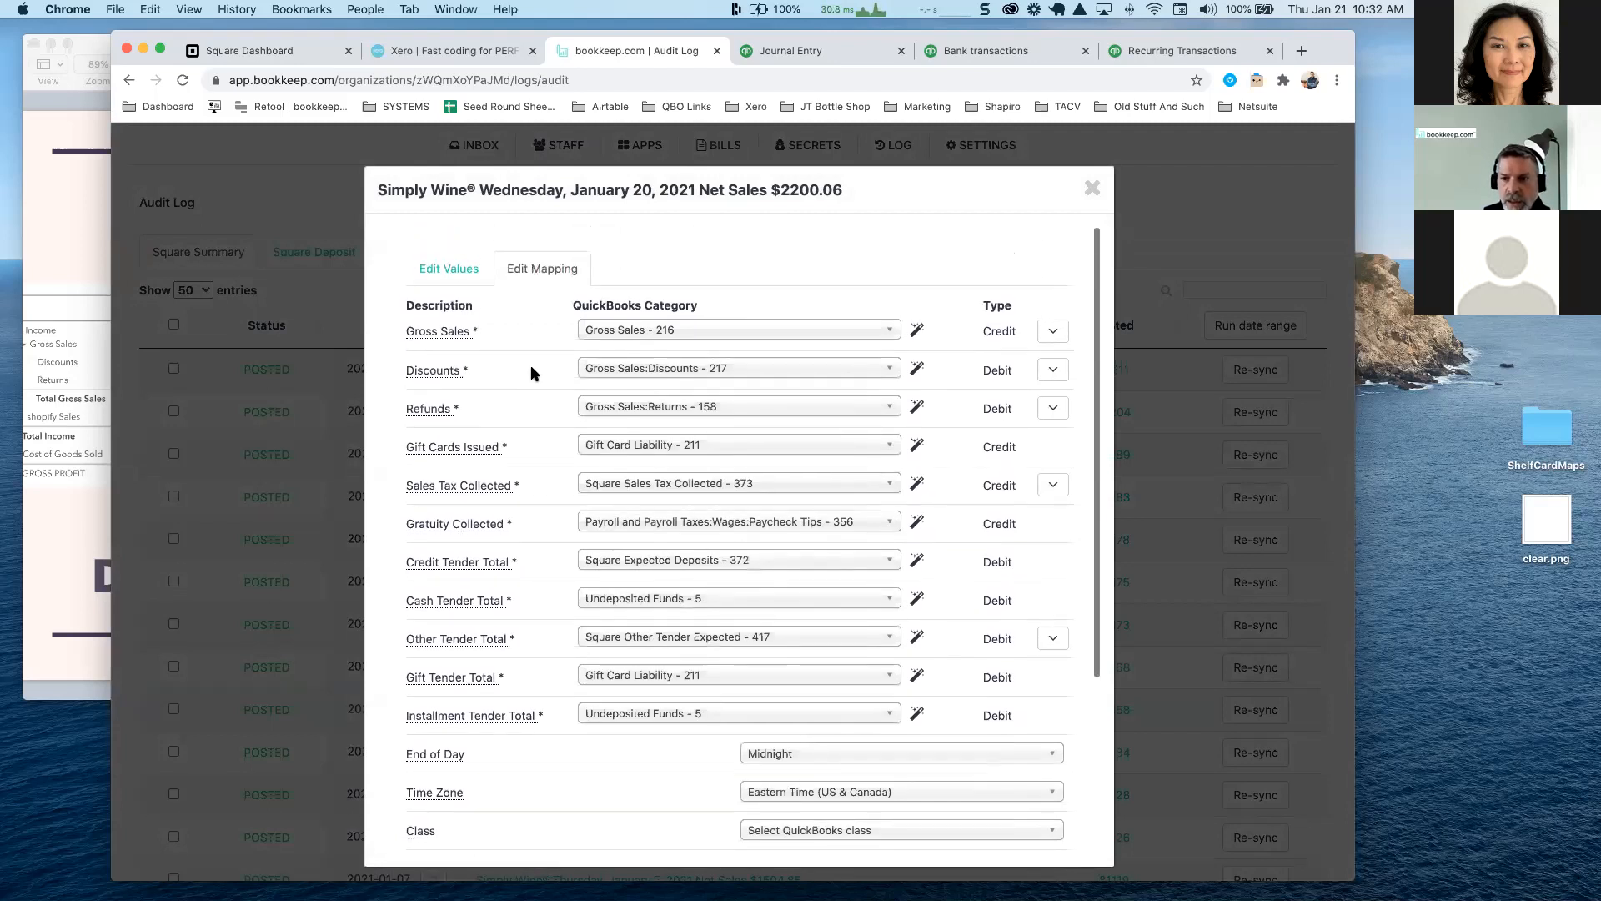
{"action": "left_click", "coordinate": [1091, 190]}
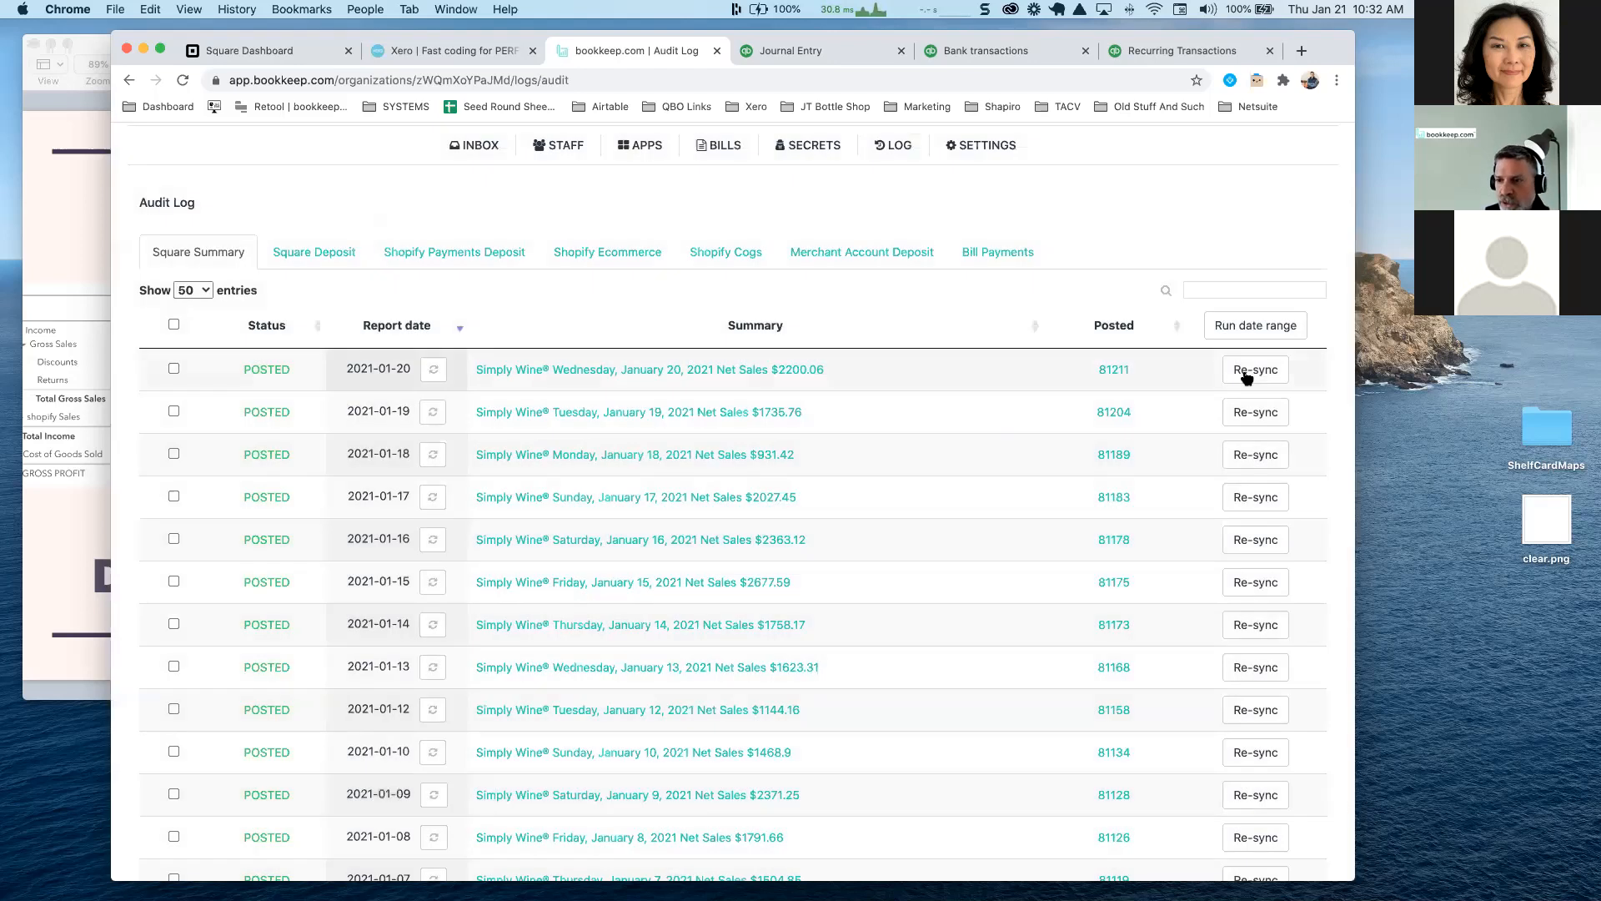
Switch the organization to JT Bottle Shop and open the account mapping of its connected Square app
{"action": "scroll", "coordinate": [1000, 379], "scroll_direction": "down", "scroll_amount": 2}
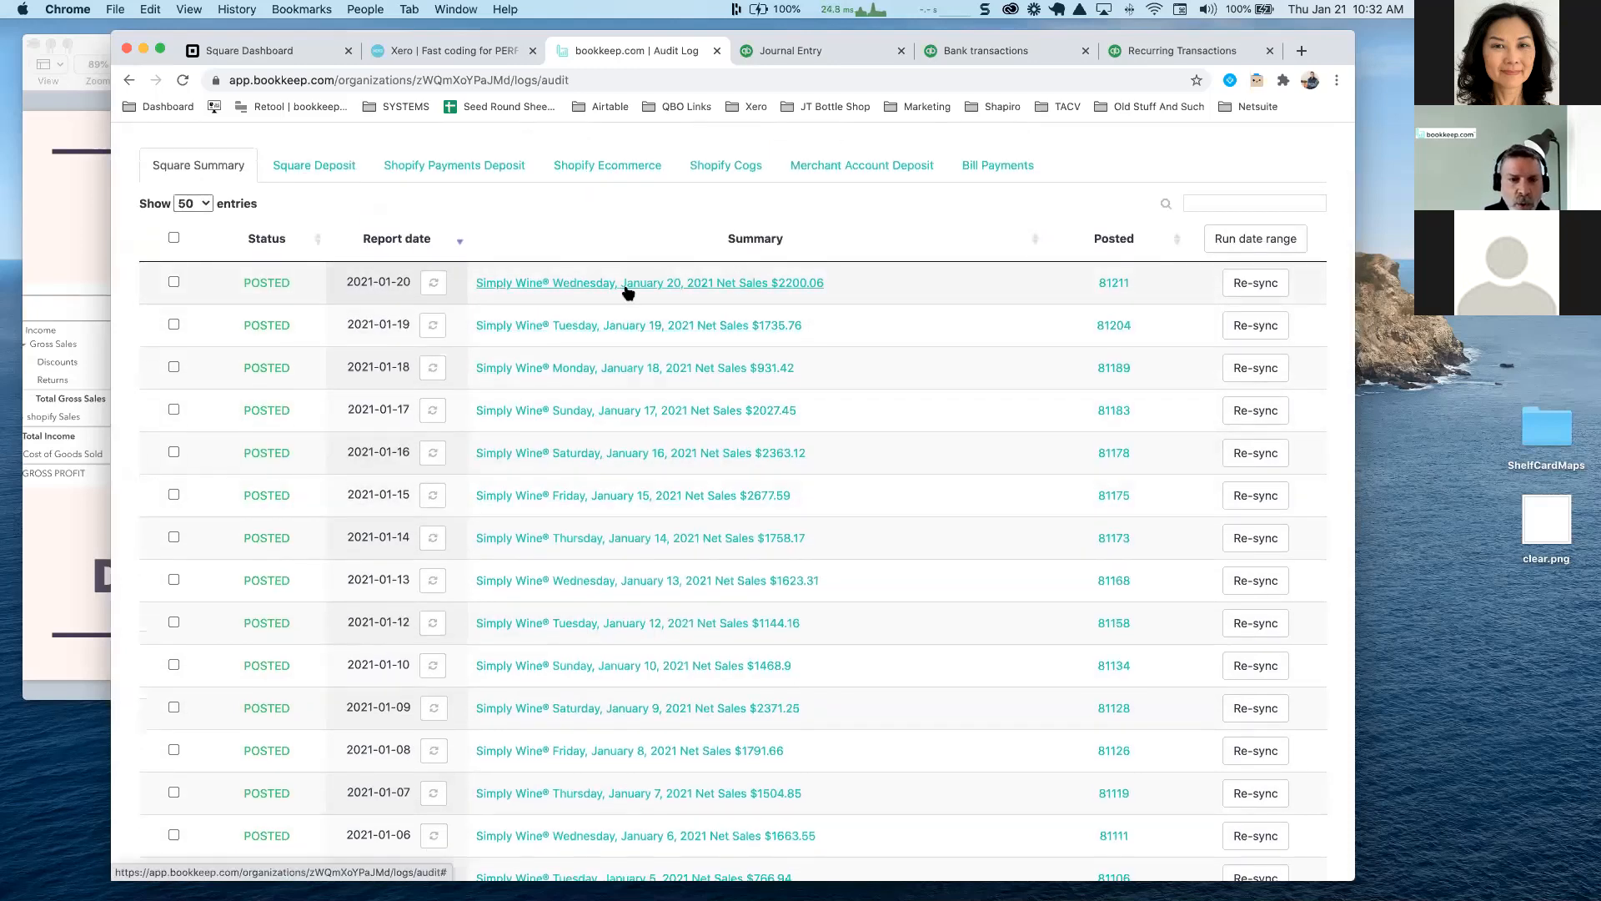
{"action": "scroll", "coordinate": [633, 283], "scroll_direction": "up", "scroll_amount": 3}
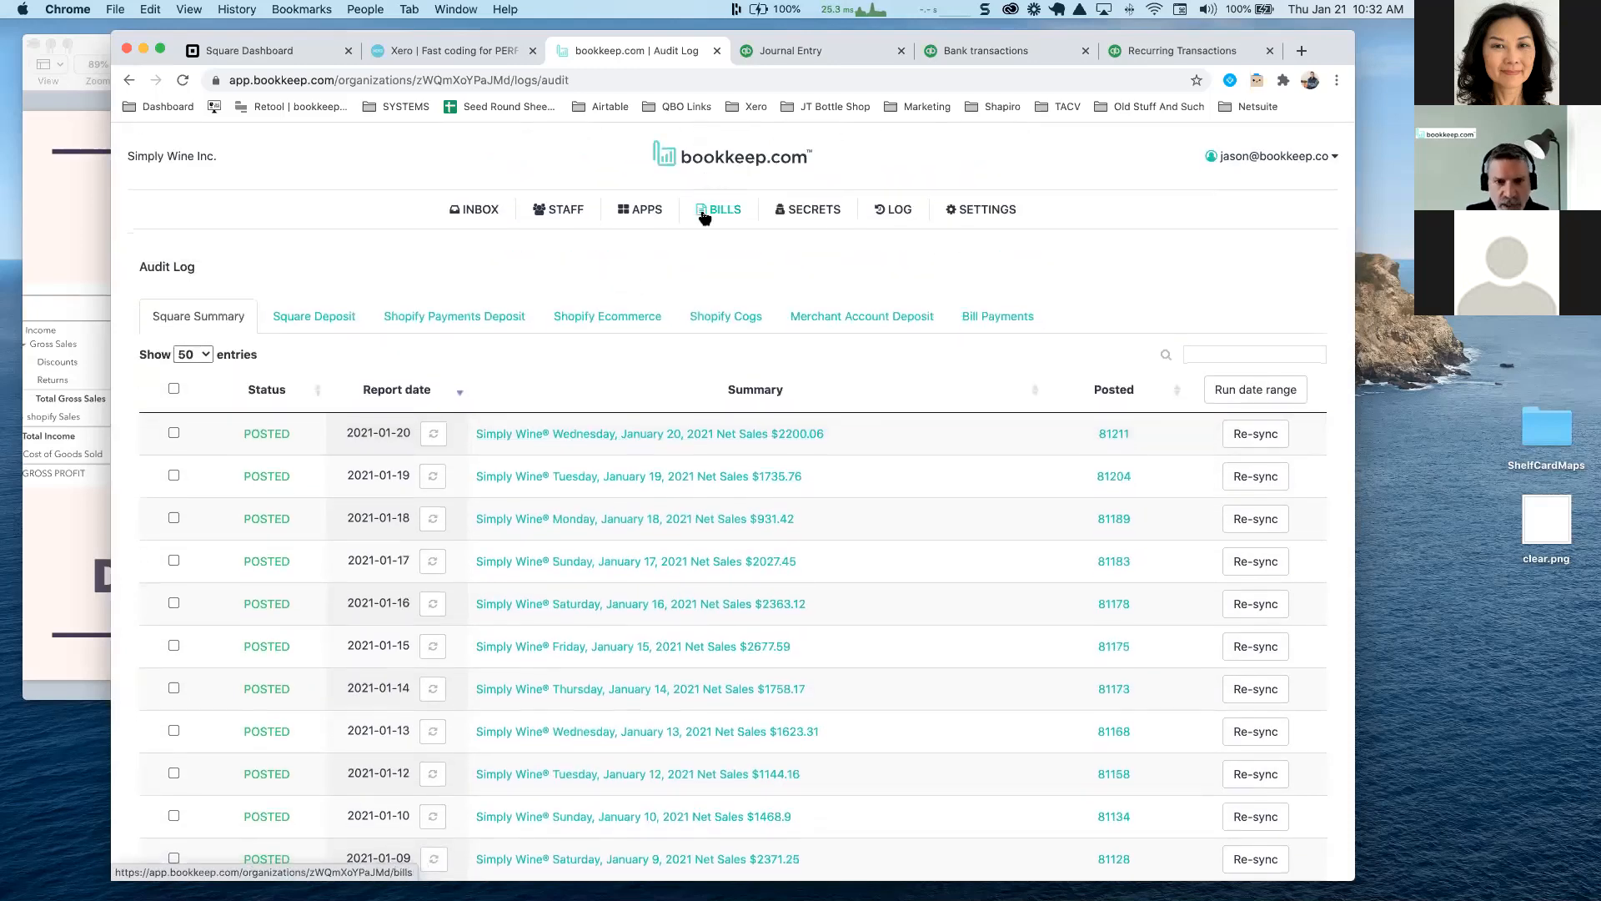
{"action": "key", "text": "super+k"}
{"action": "type", "text": "bo"}
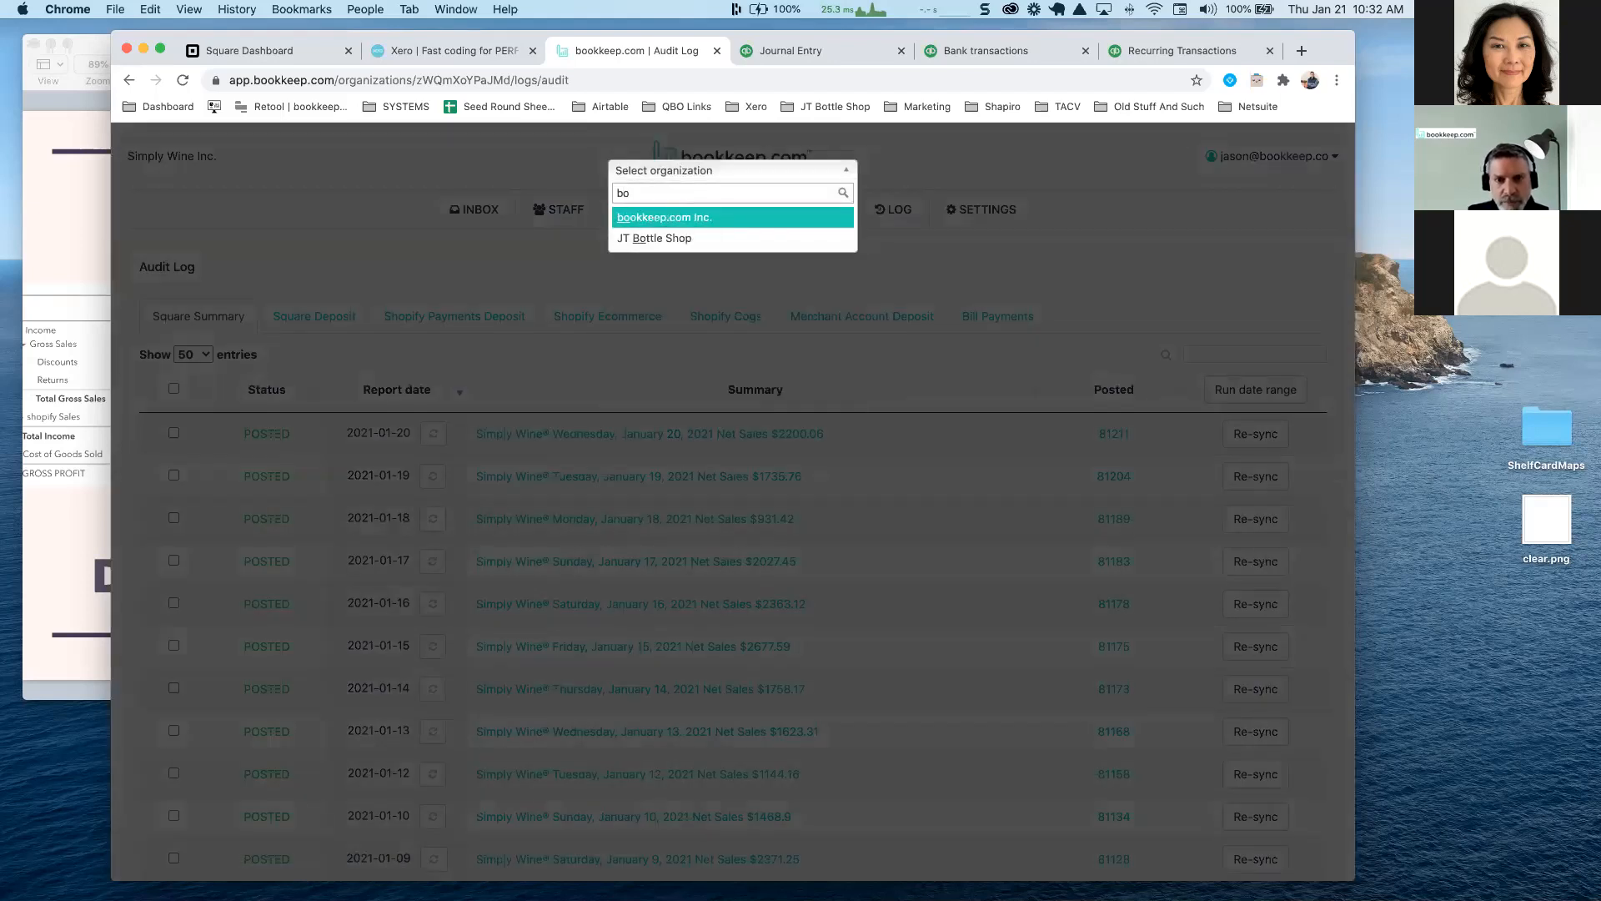
{"action": "left_click", "coordinate": [699, 241]}
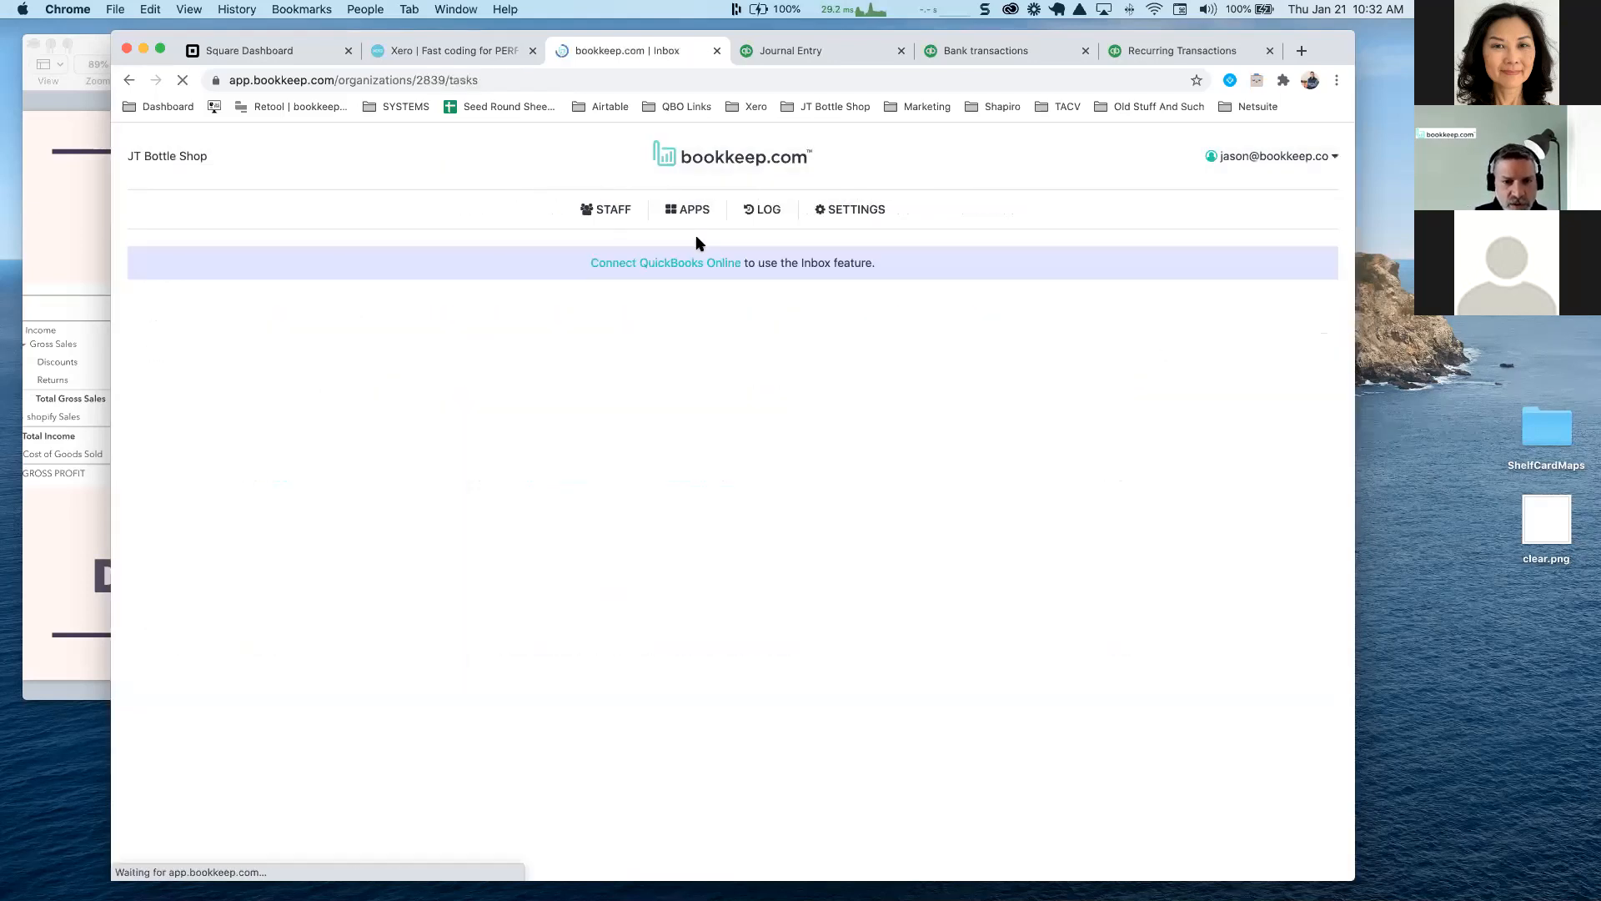
{"action": "left_click", "coordinate": [693, 213]}
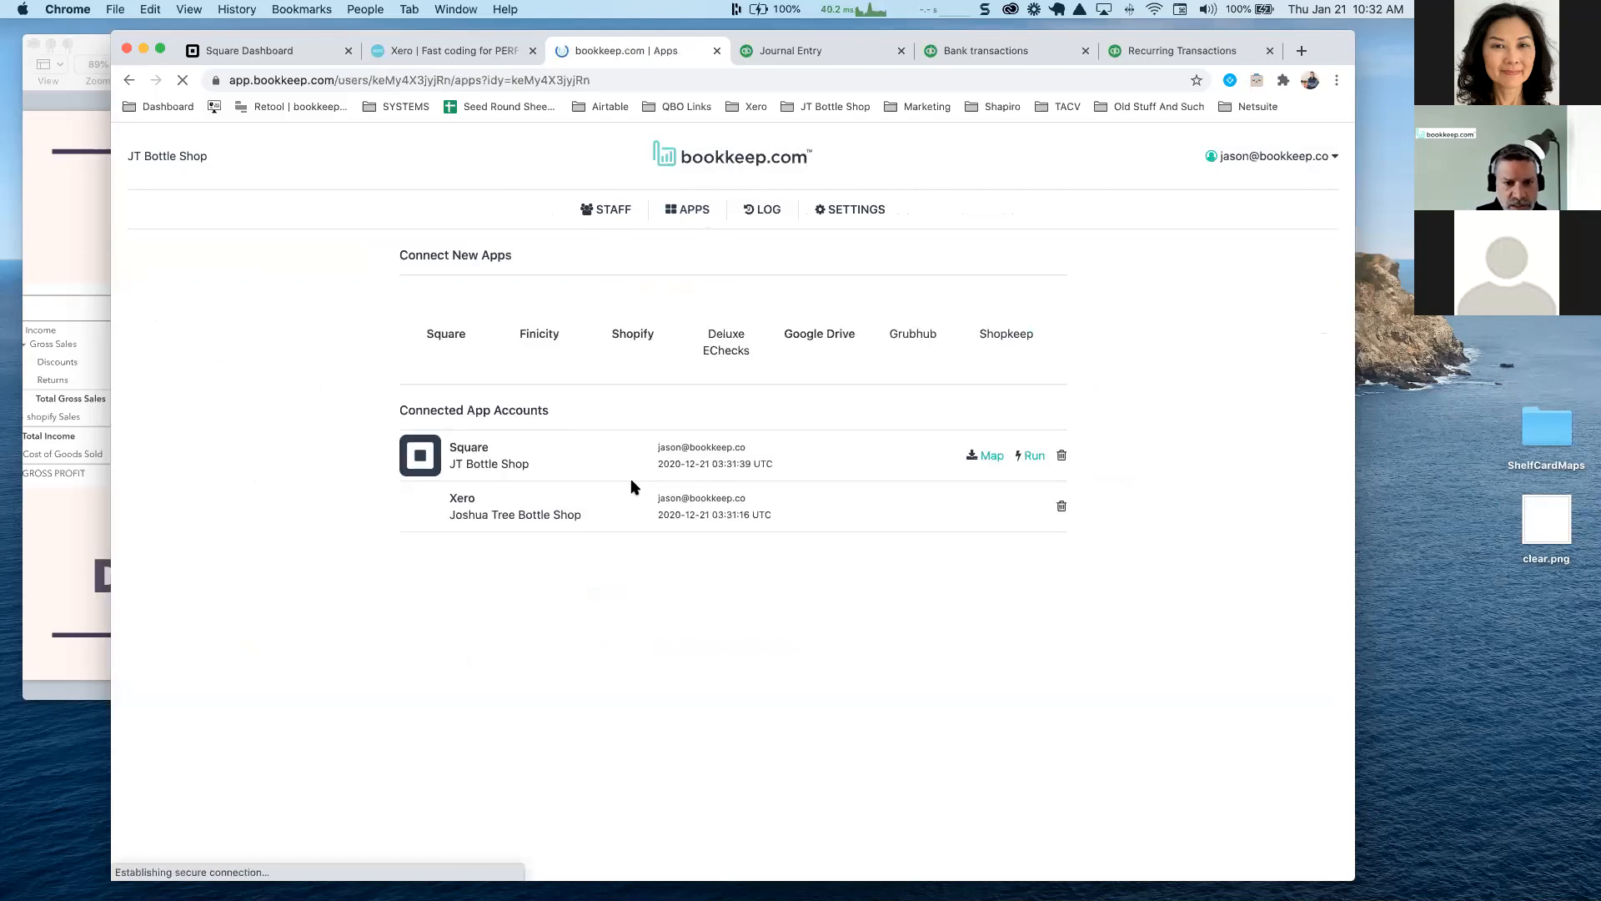
{"action": "left_click", "coordinate": [988, 455]}
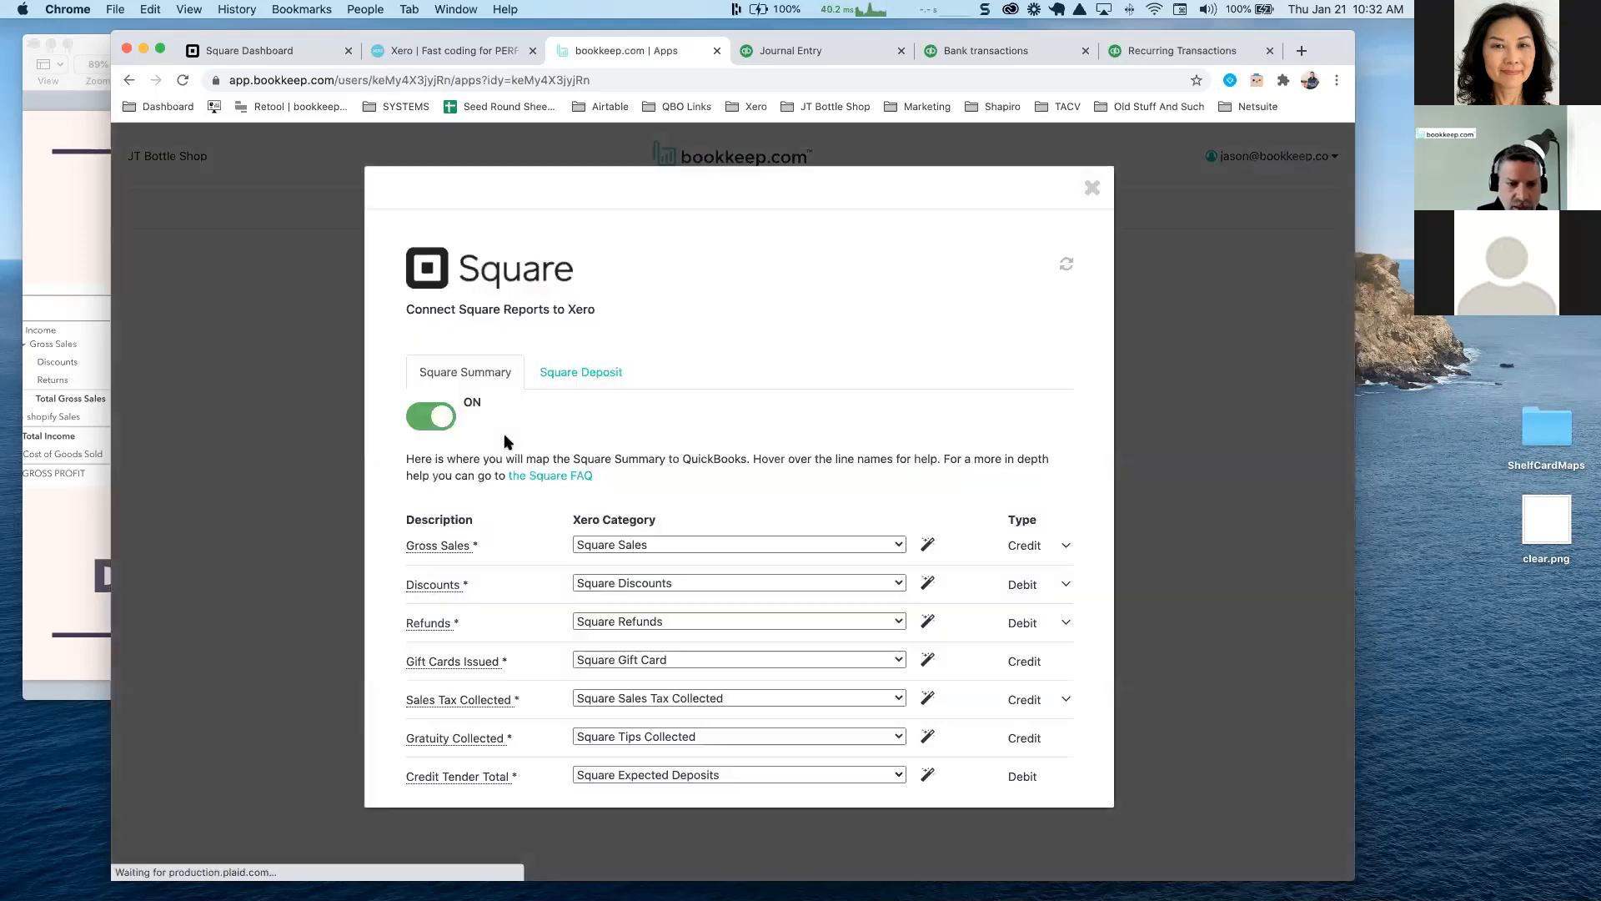
Expand Sales Tax Collected in the Xero mapping, review its CRV and JT-CA entries, and check the accounts available for CRV-0.83000 without assigning one
{"action": "scroll", "coordinate": [545, 588], "scroll_direction": "down", "scroll_amount": 3}
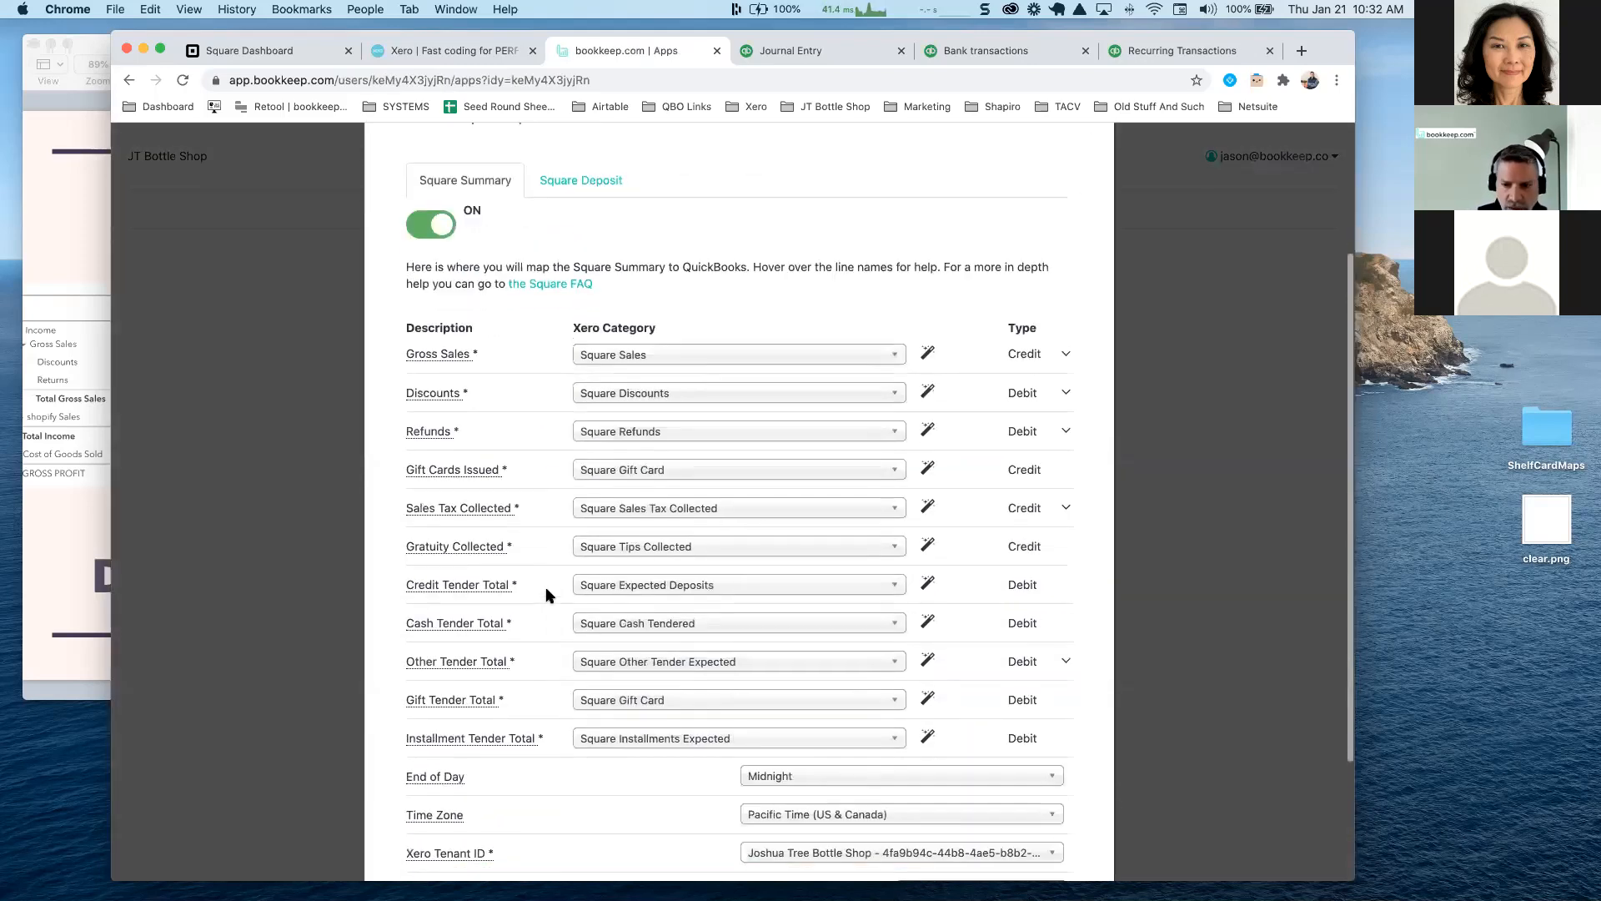
{"action": "left_click", "coordinate": [1066, 505]}
{"action": "scroll", "coordinate": [497, 514], "scroll_direction": "down", "scroll_amount": 2}
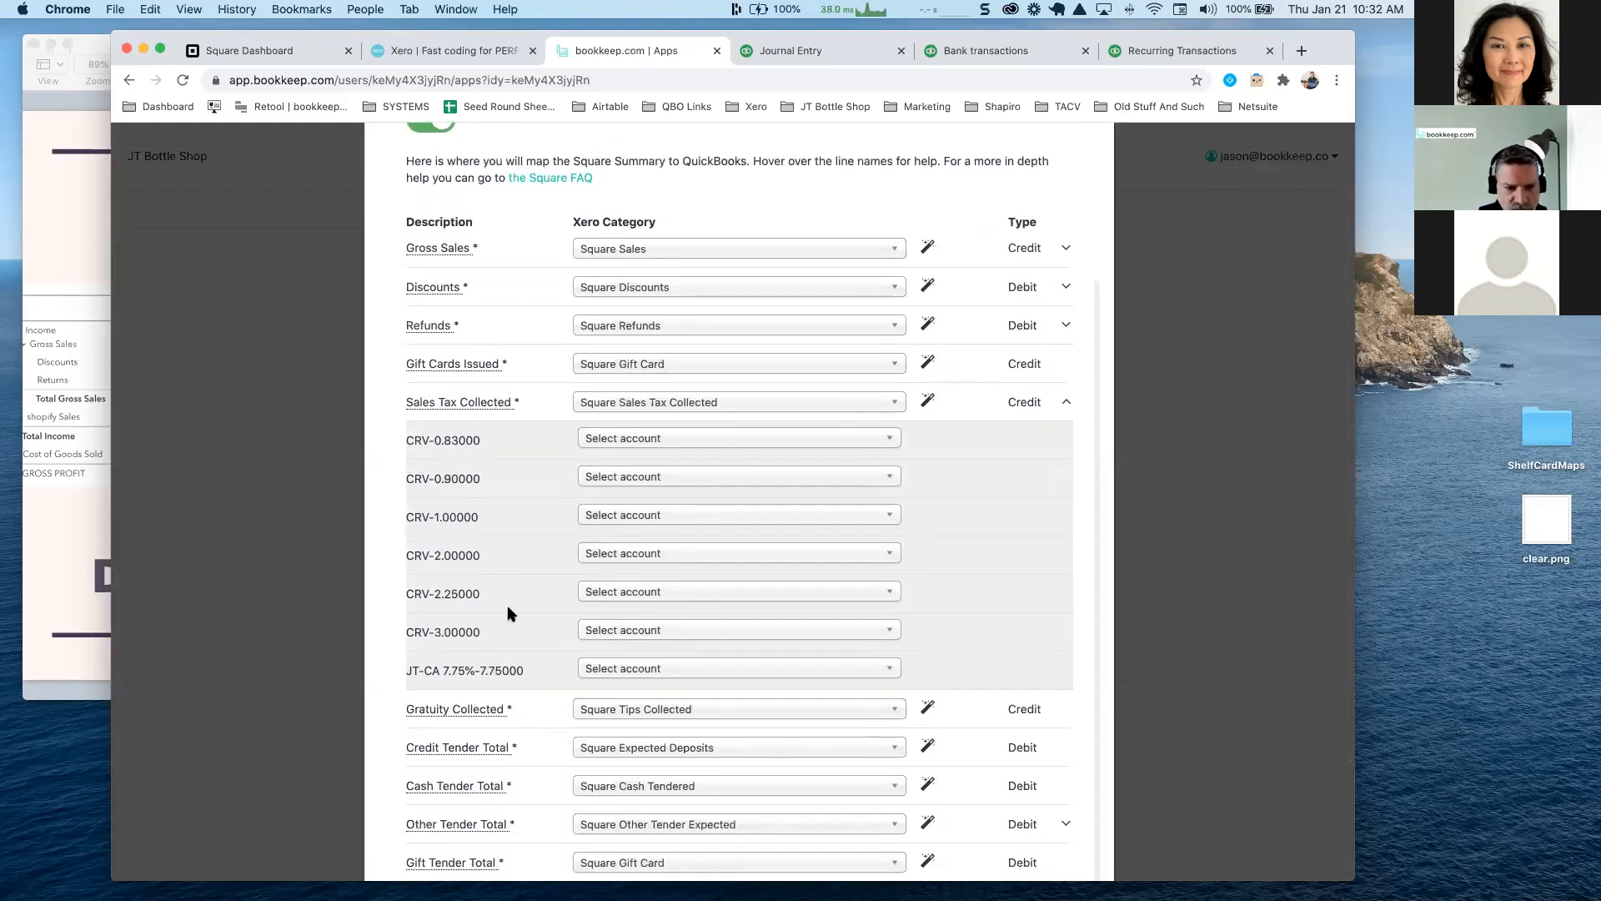
{"action": "left_click", "coordinate": [640, 440]}
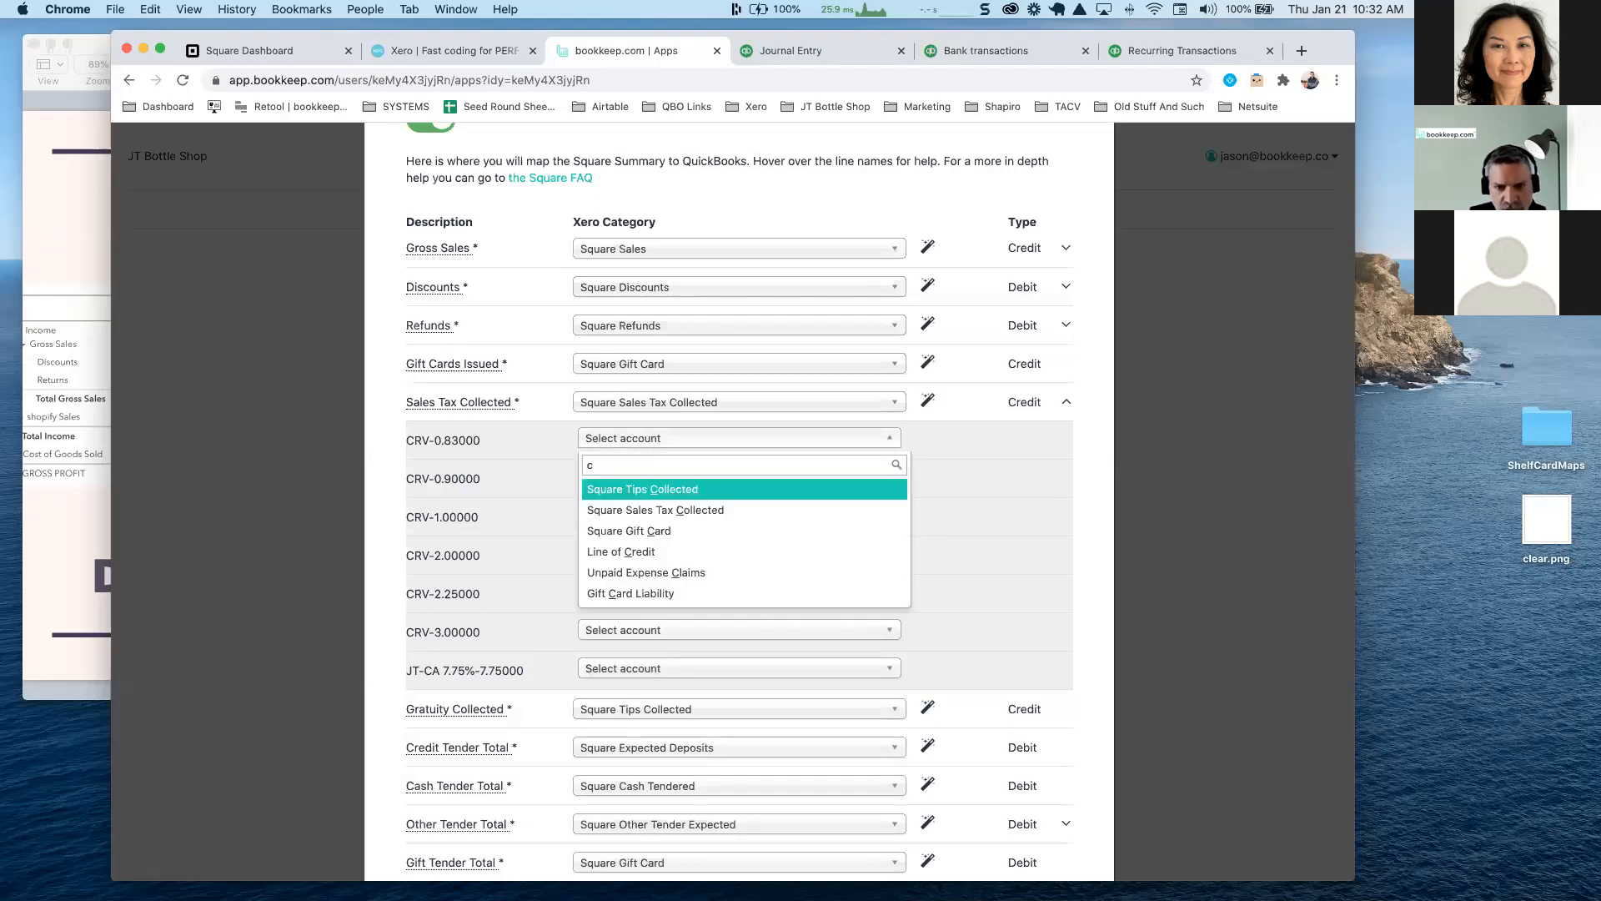
{"action": "left_click", "coordinate": [512, 463]}
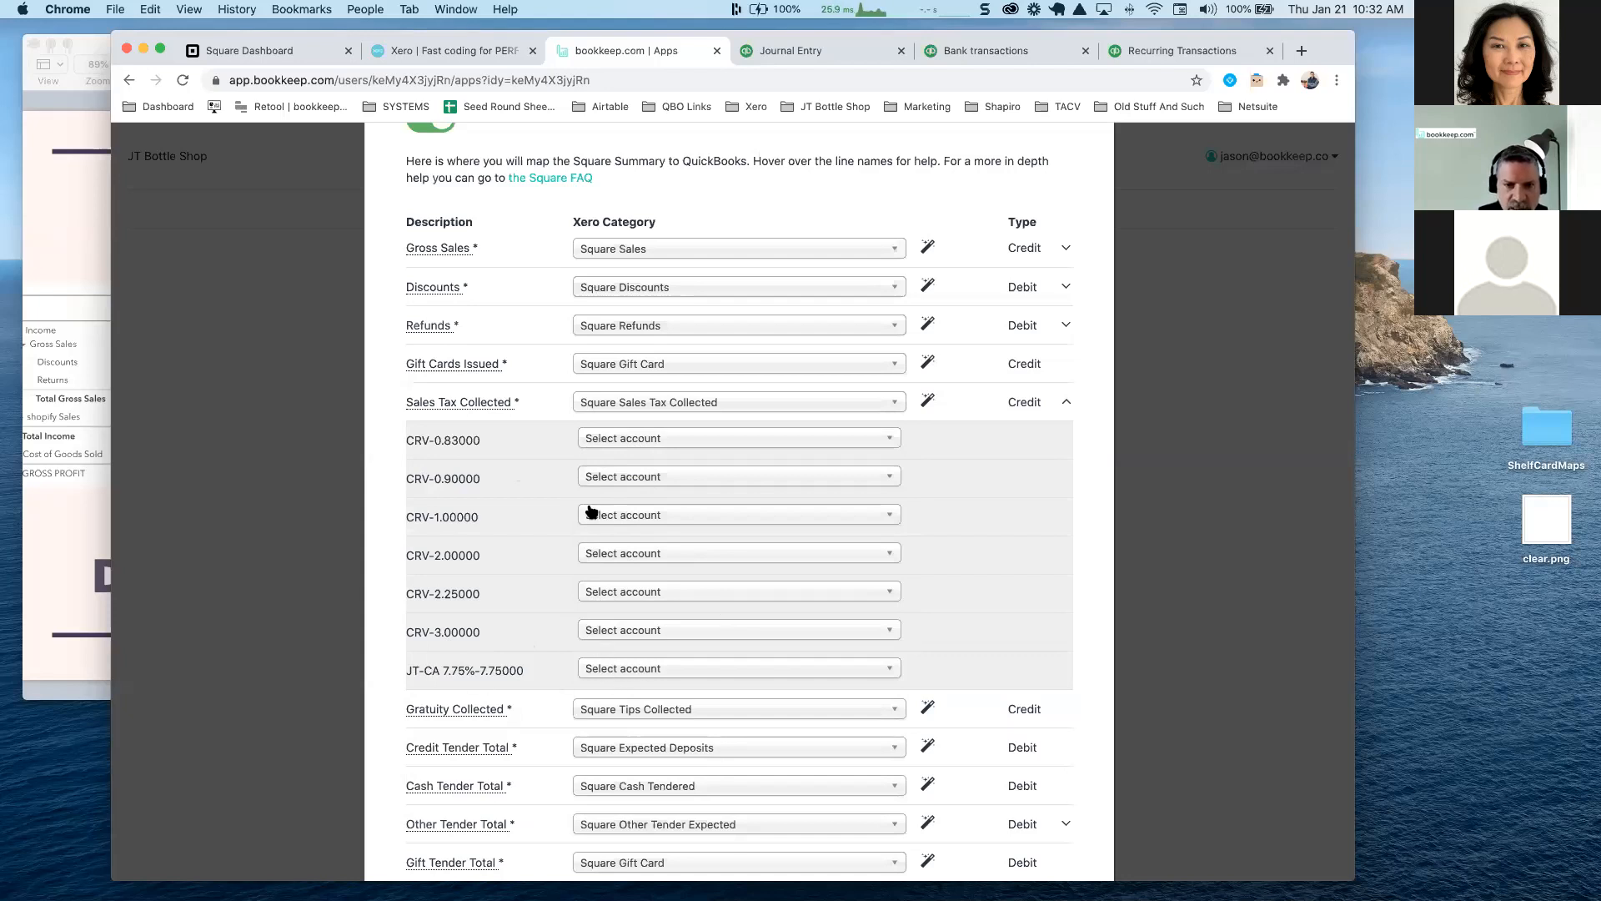
{"action": "scroll", "coordinate": [784, 388], "scroll_direction": "up", "scroll_amount": 5}
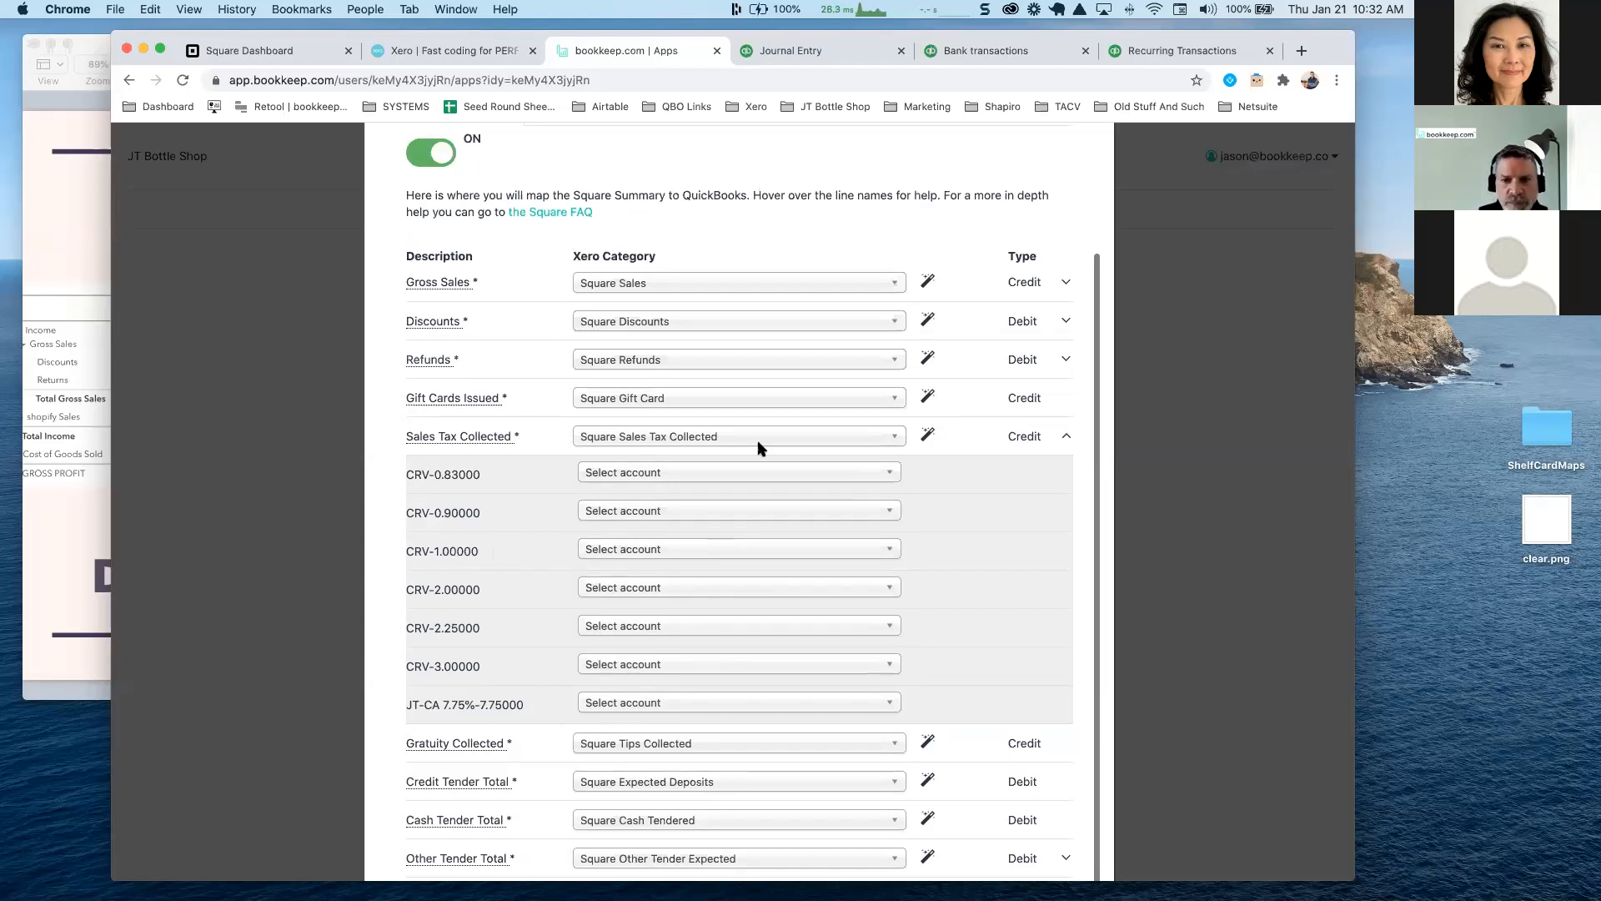
Close the mapping, open JT Bottle Shop's Audit Log, select all Square Summary entries for syncing, and clear the selection
{"action": "left_click", "coordinate": [1087, 178]}
{"action": "left_click", "coordinate": [761, 212]}
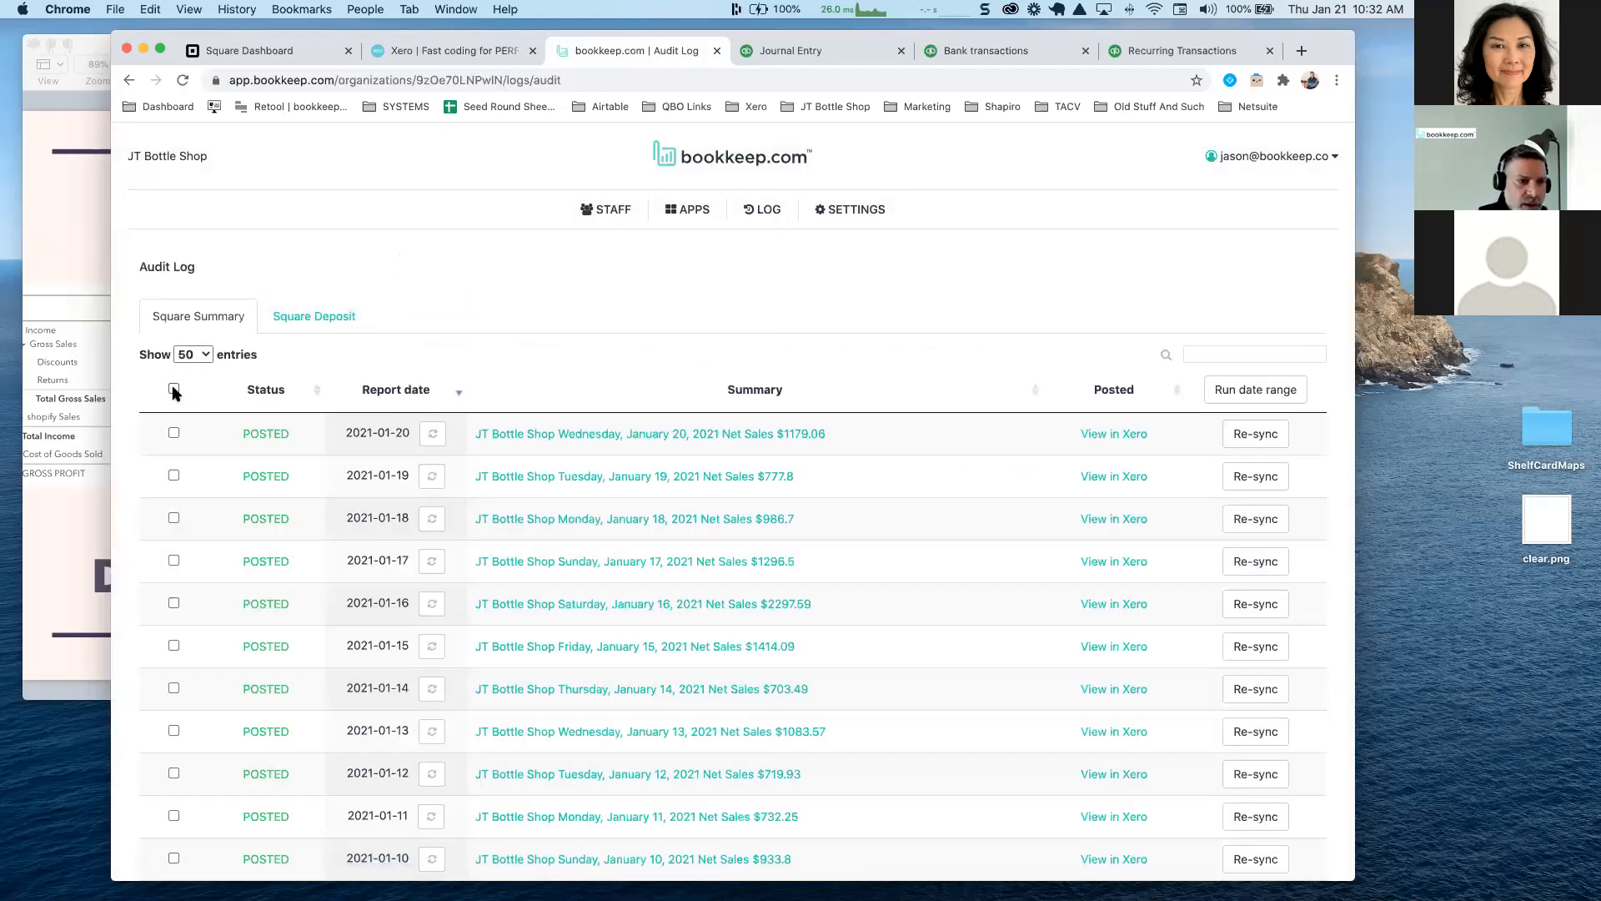
{"action": "left_click", "coordinate": [173, 388]}
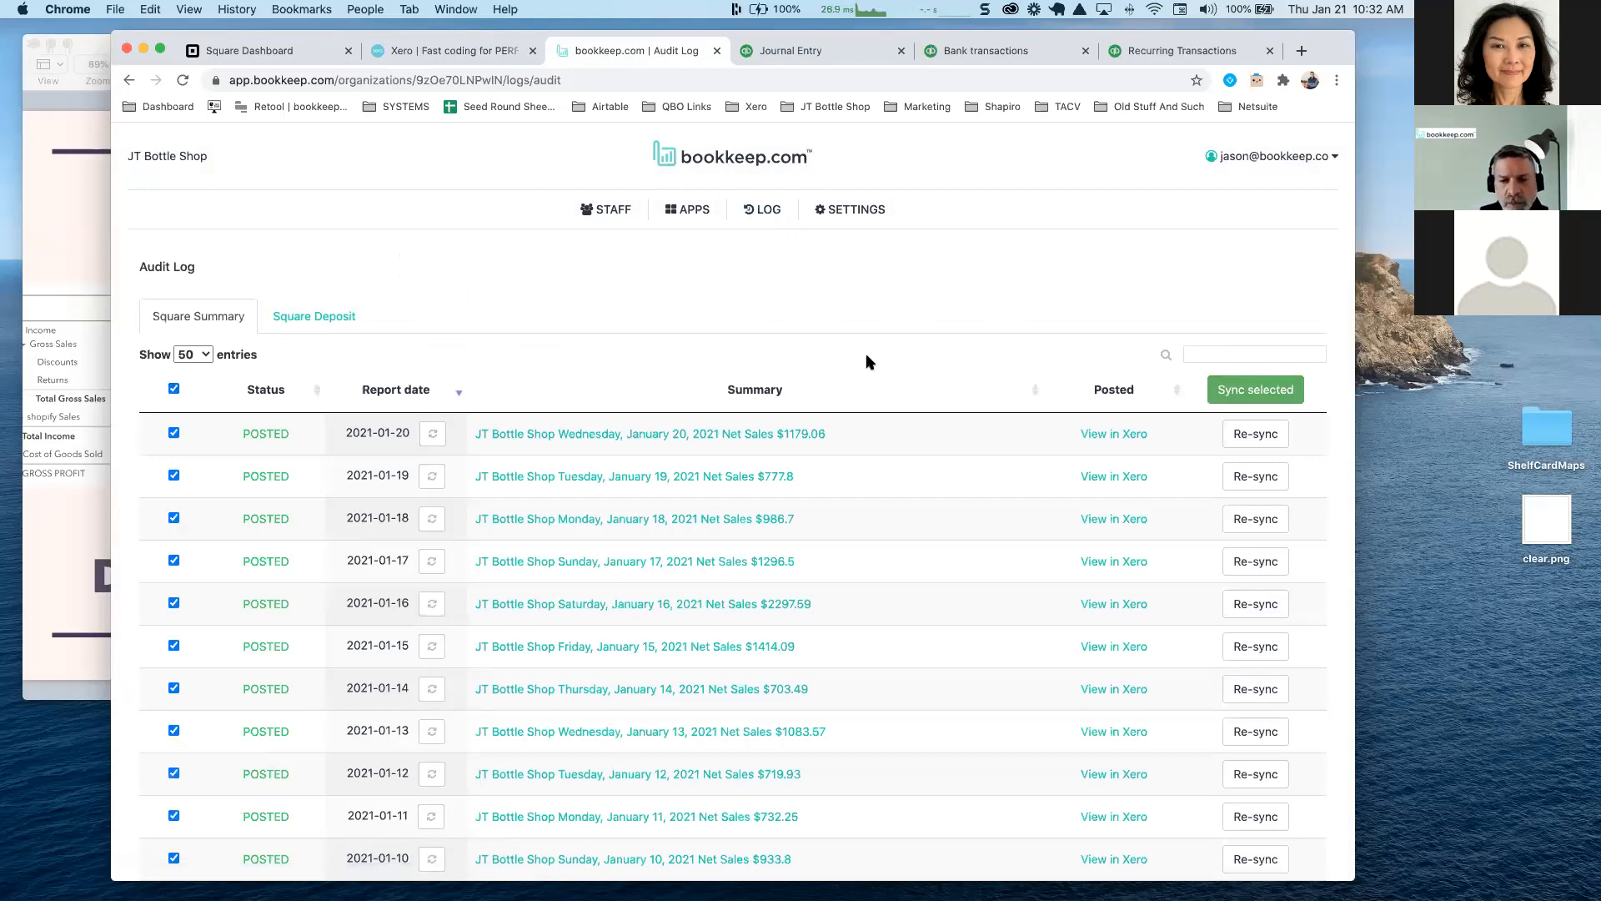
{"action": "scroll", "coordinate": [868, 361], "scroll_direction": "down", "scroll_amount": 2}
{"action": "left_click", "coordinate": [174, 313]}
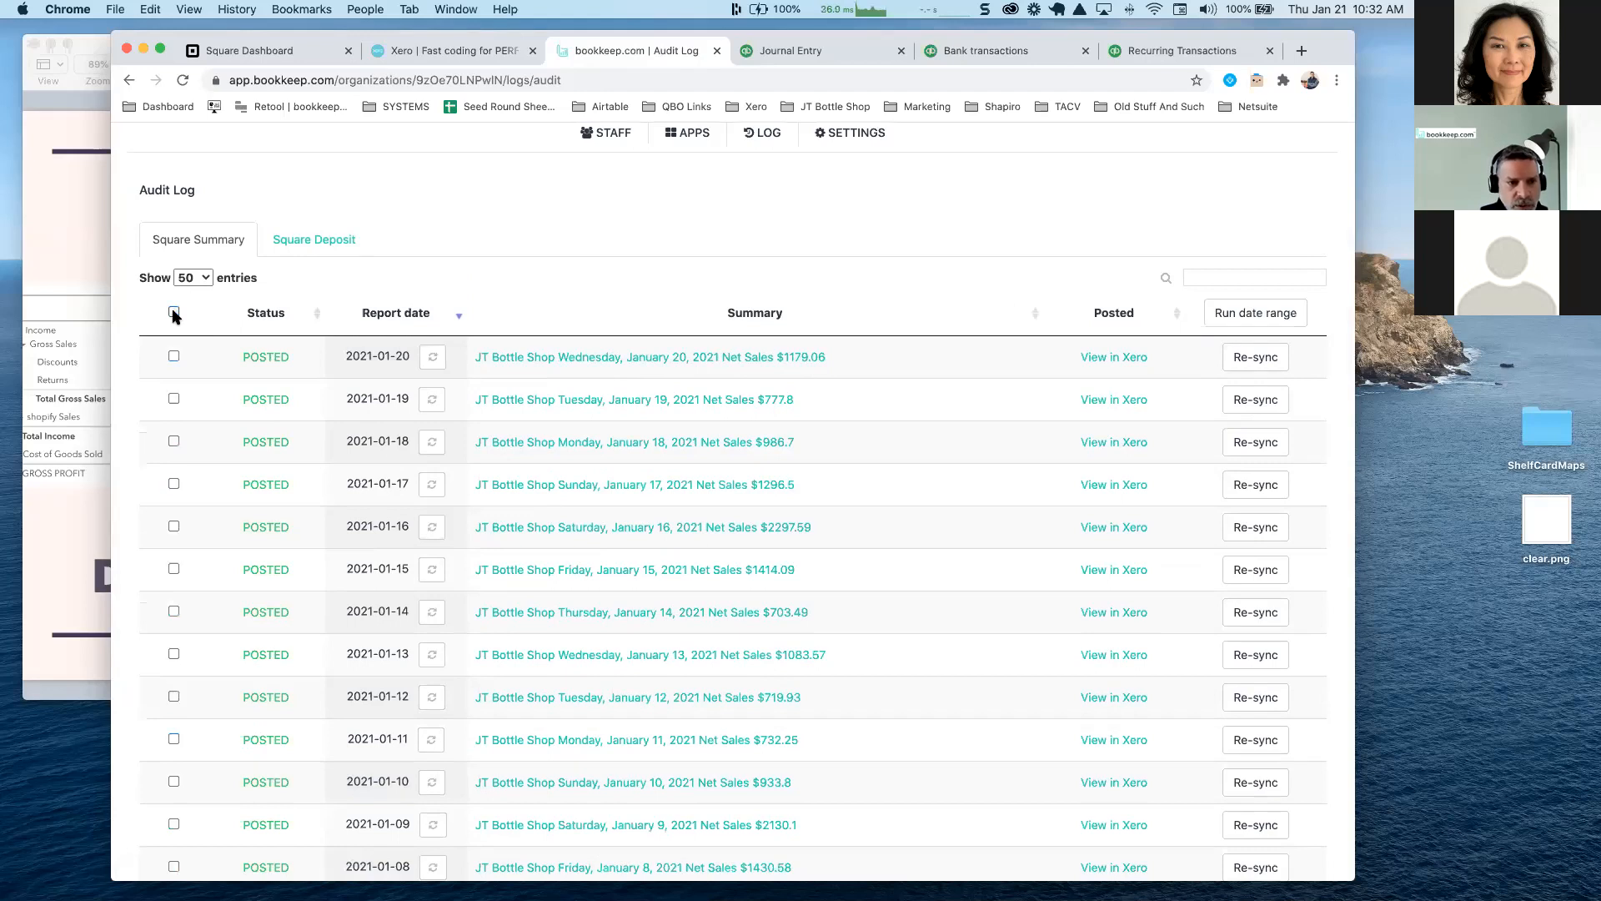
{"action": "scroll", "coordinate": [874, 251], "scroll_direction": "up", "scroll_amount": 2}
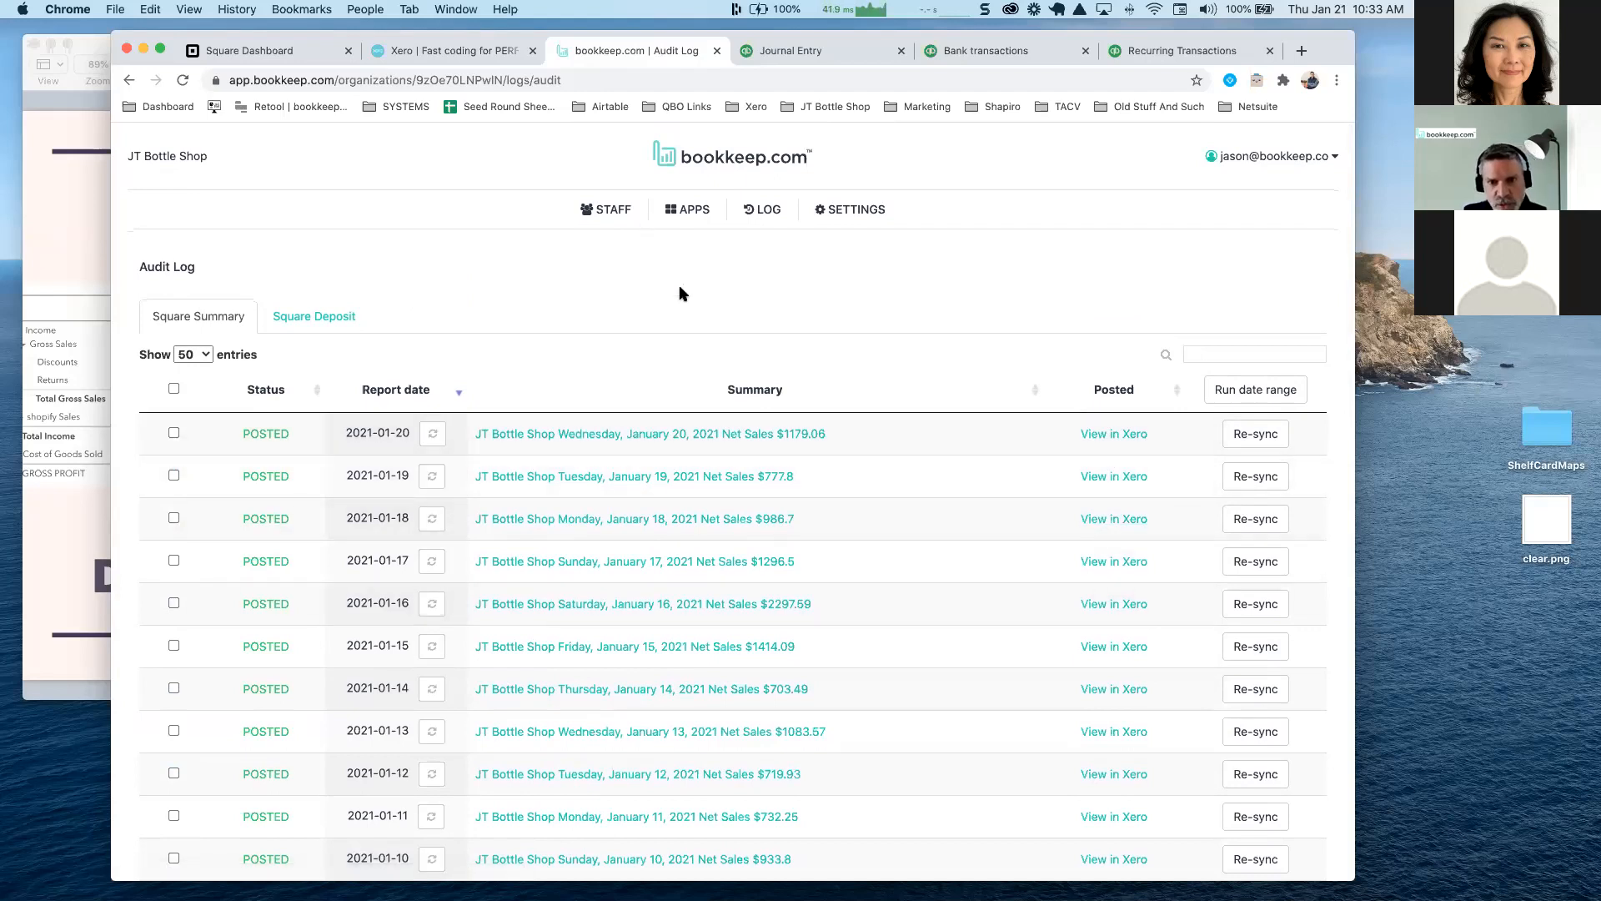
Switch the organization to Simply Wine Inc. and re-sync its January 20, 2021 Square Summary entry
{"action": "key", "text": "super+k"}
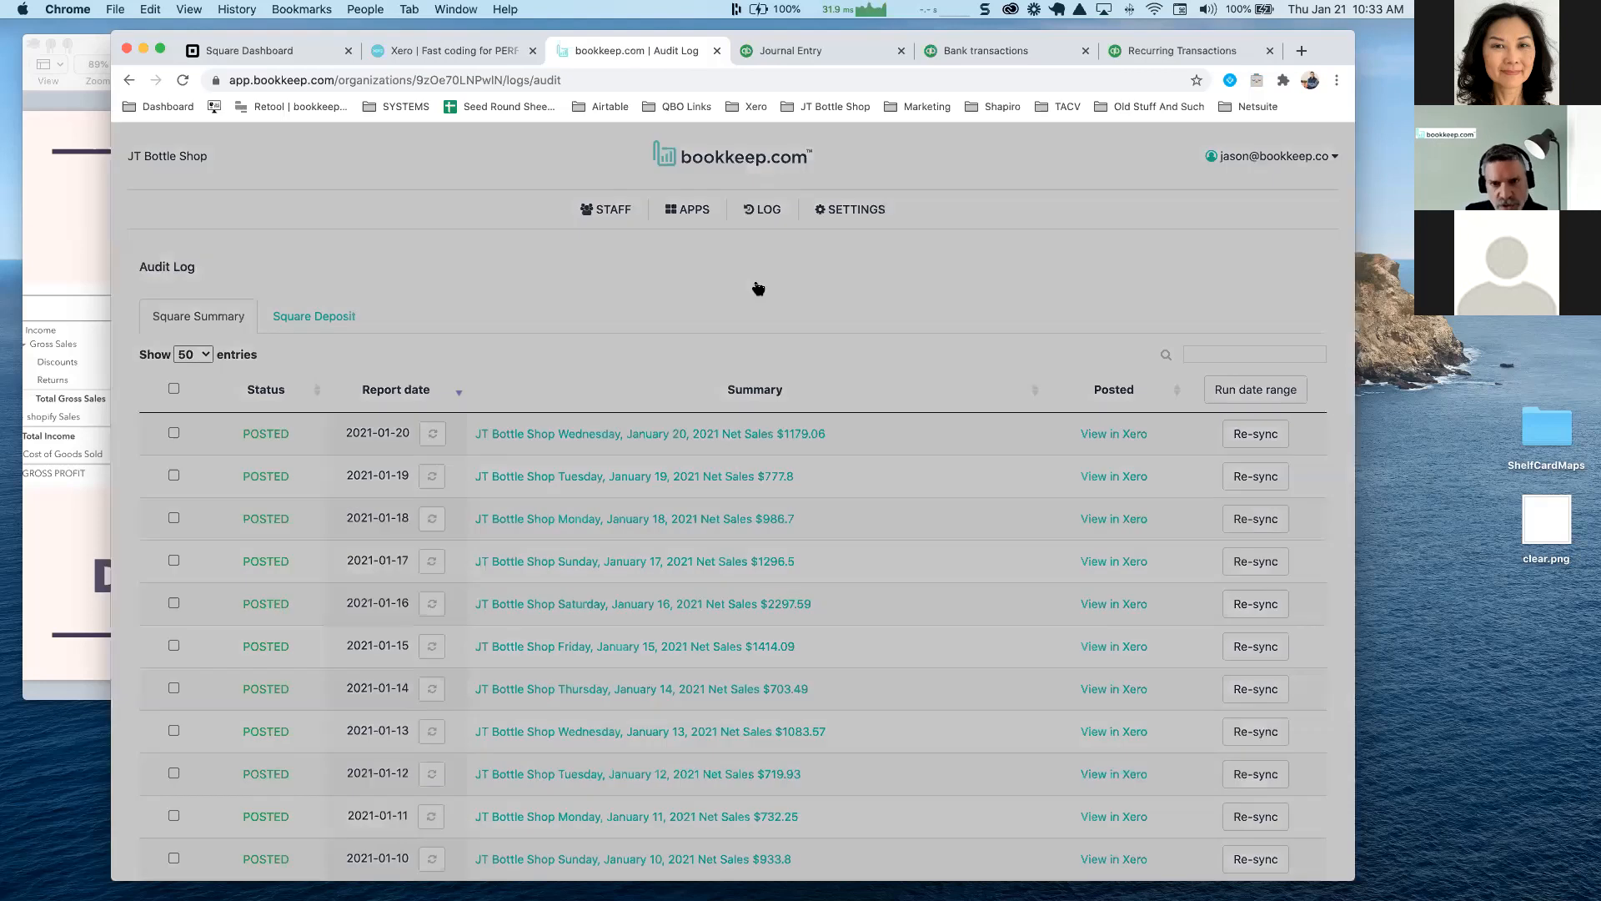
{"action": "type", "text": "sim"}
{"action": "key", "text": "Return"}
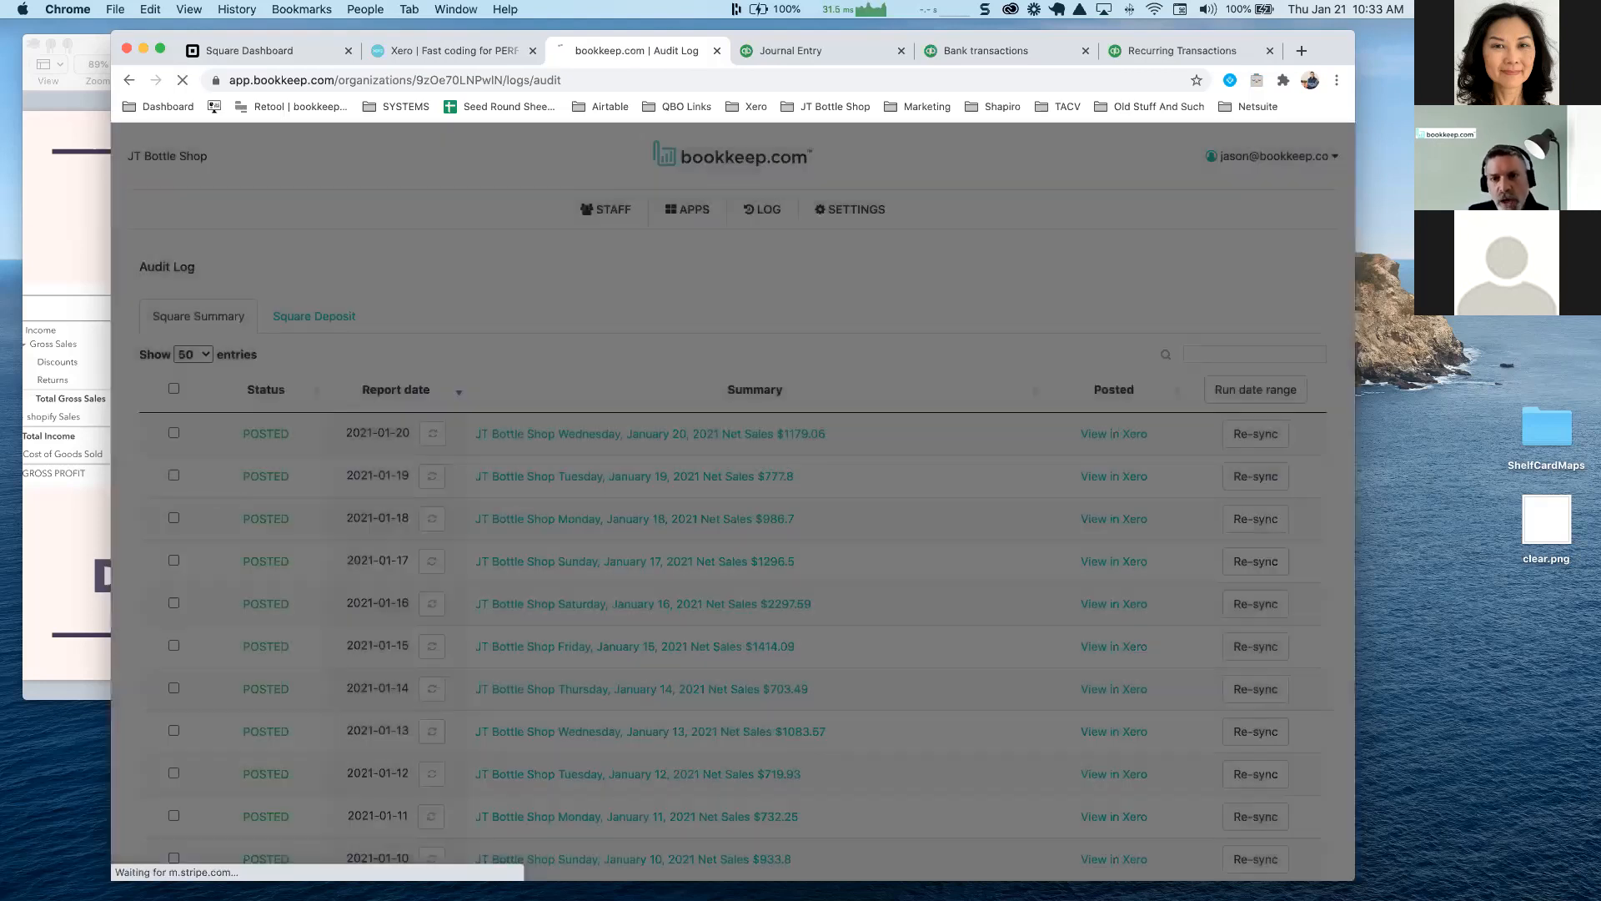
{"action": "left_click", "coordinate": [629, 216]}
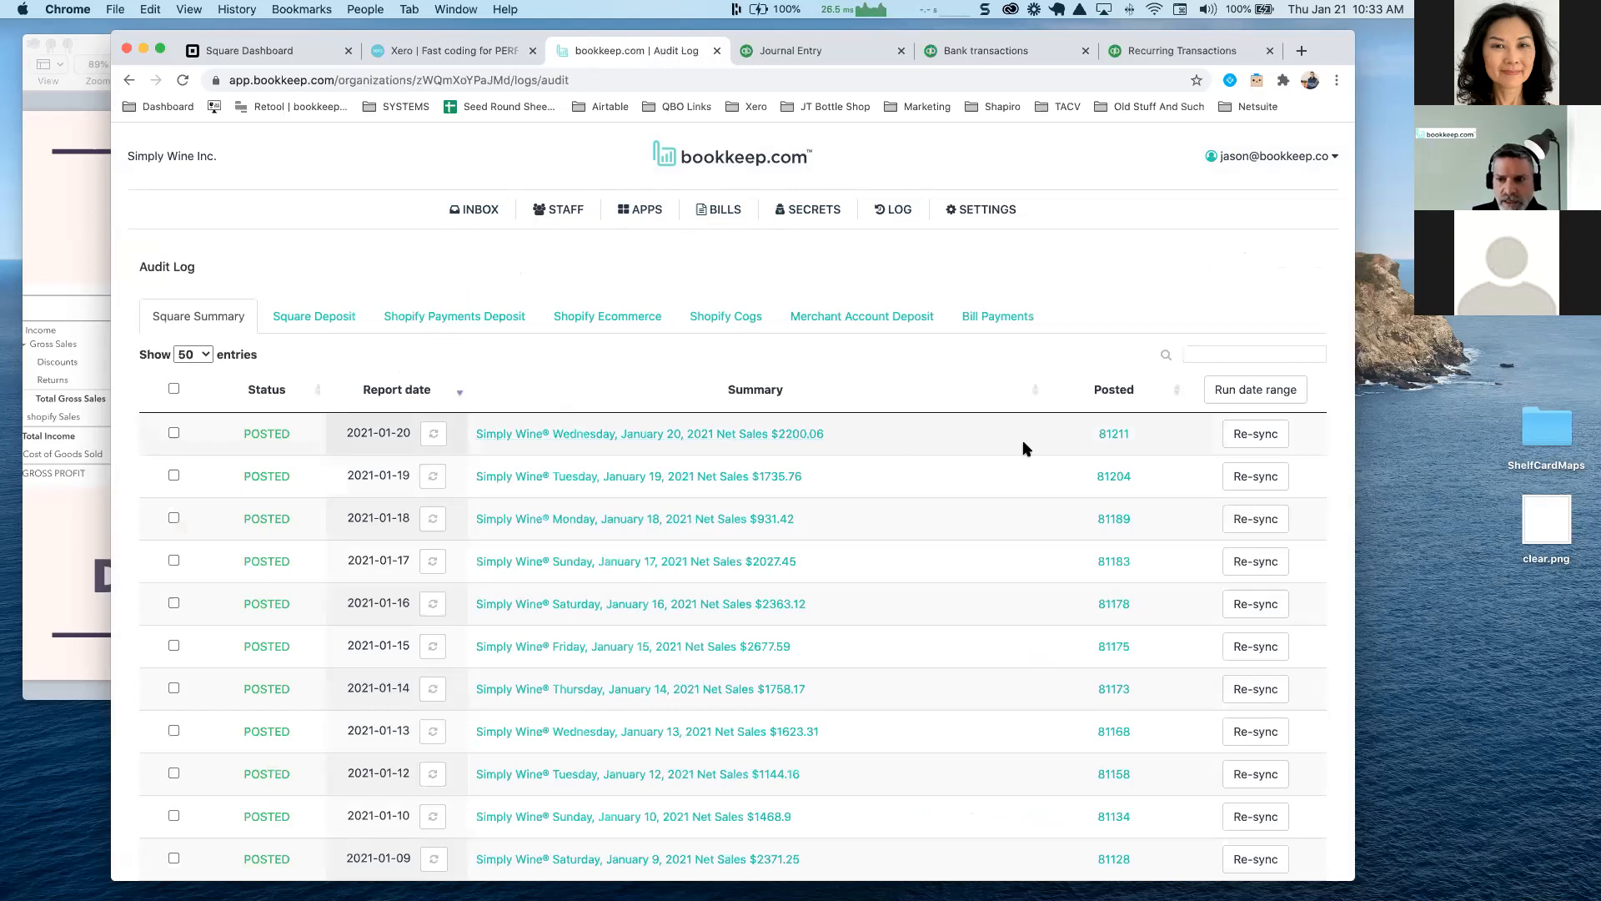
{"action": "left_click", "coordinate": [1241, 436]}
{"action": "key", "text": "Return"}
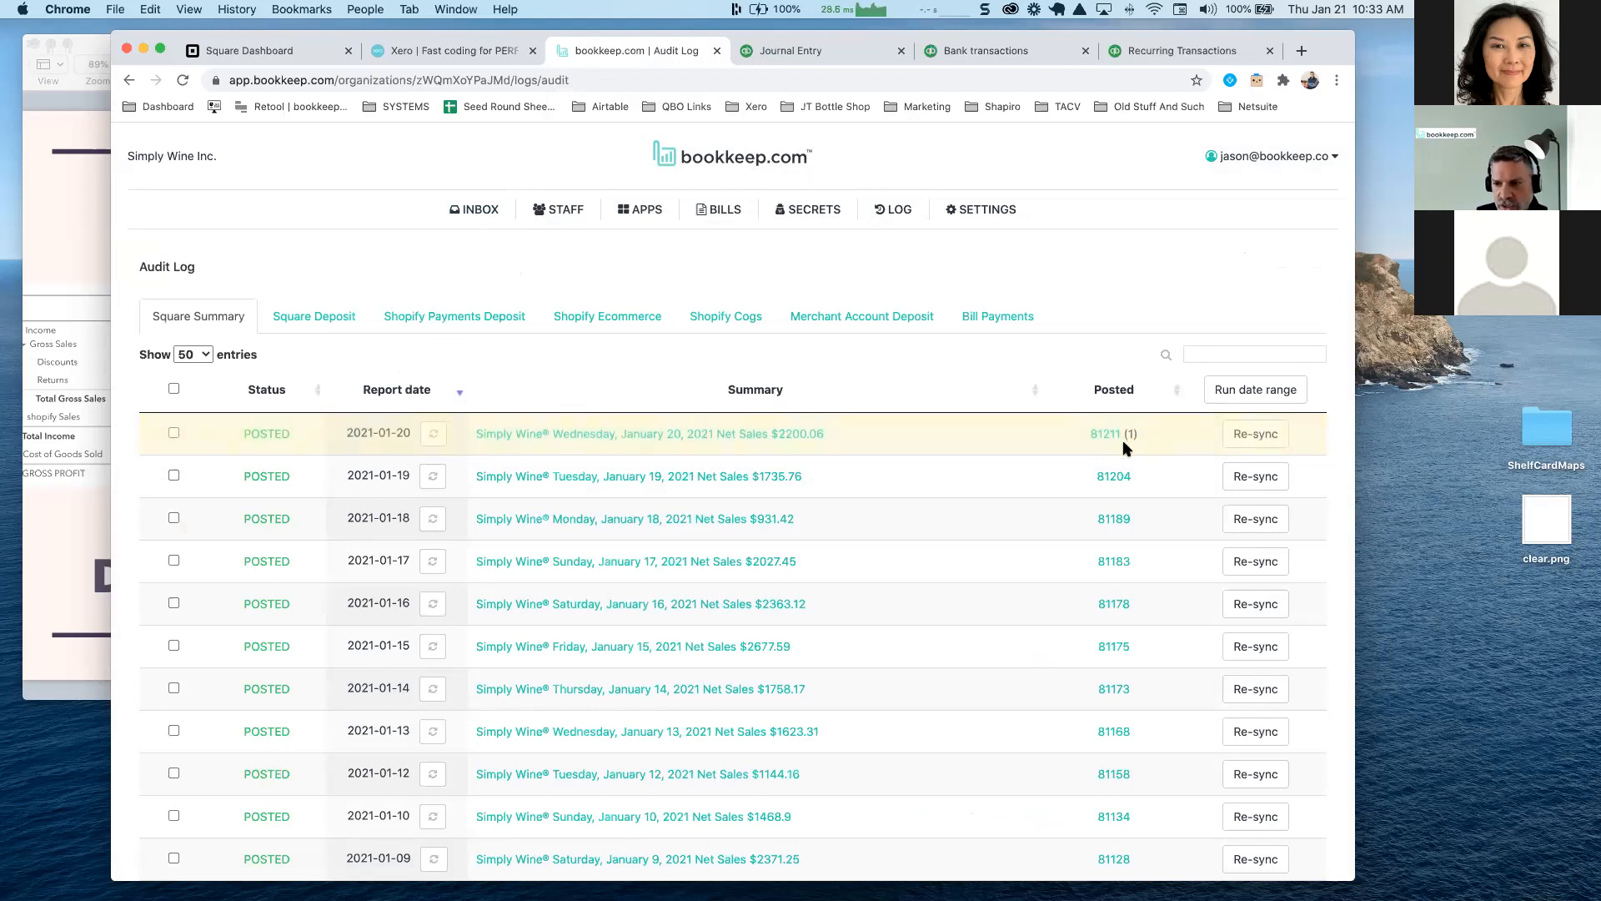
Open the re-synced January 20 journal entry in QuickBooks, inspect its Audit History, and collapse the history details
{"action": "left_click", "coordinate": [1103, 432]}
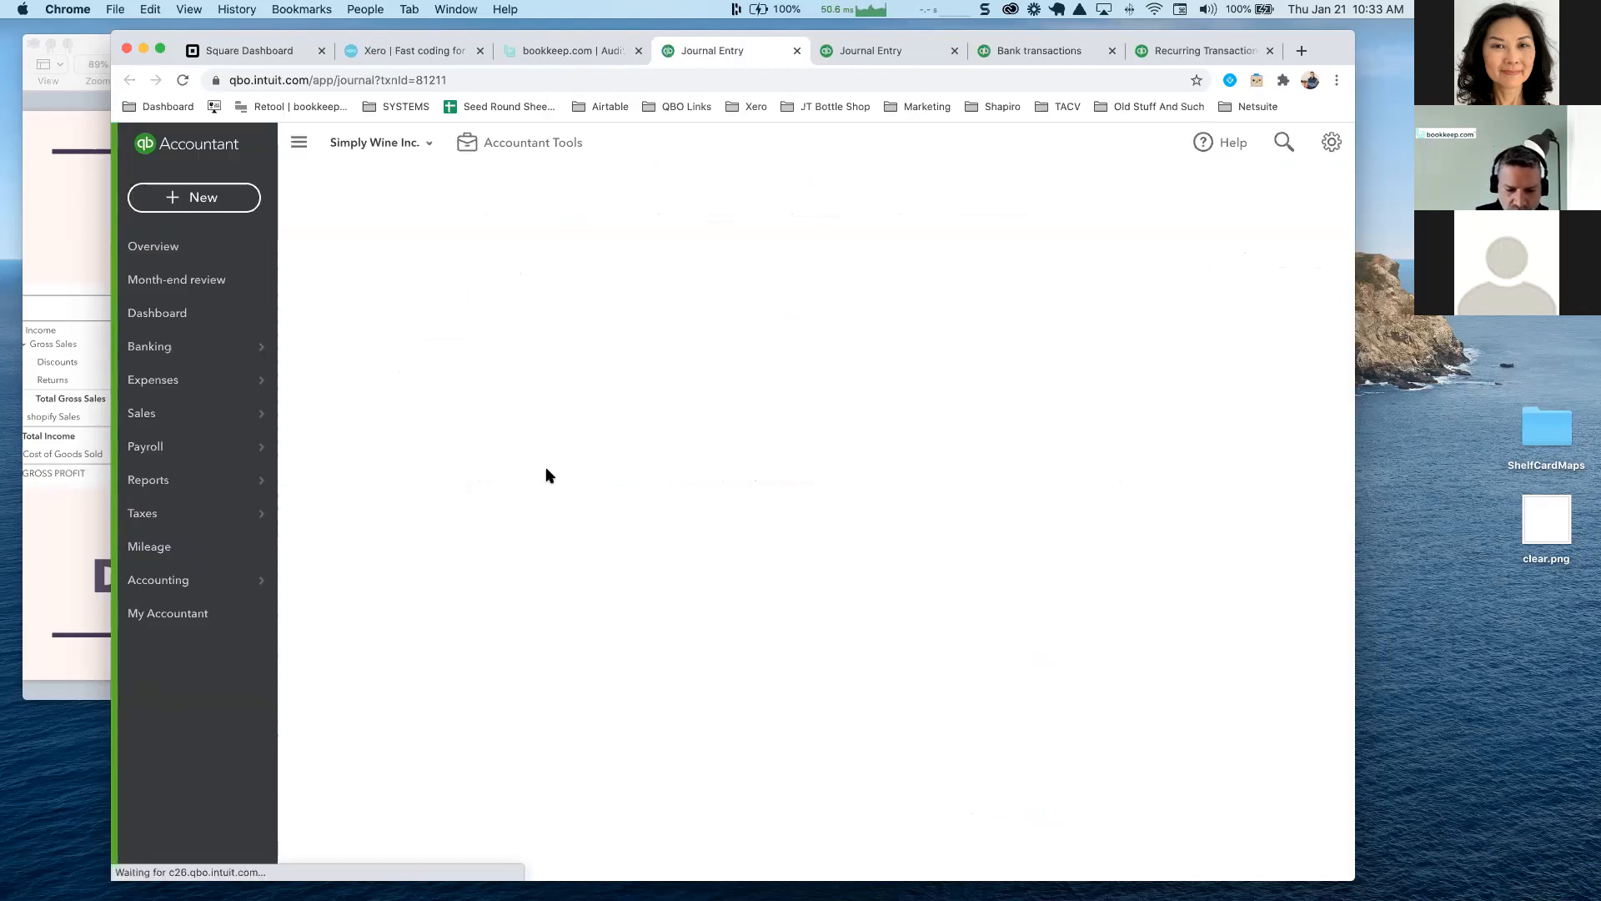
{"action": "scroll", "coordinate": [548, 476], "scroll_direction": "down", "scroll_amount": 2}
{"action": "left_click", "coordinate": [820, 858]}
{"action": "left_click", "coordinate": [822, 804]}
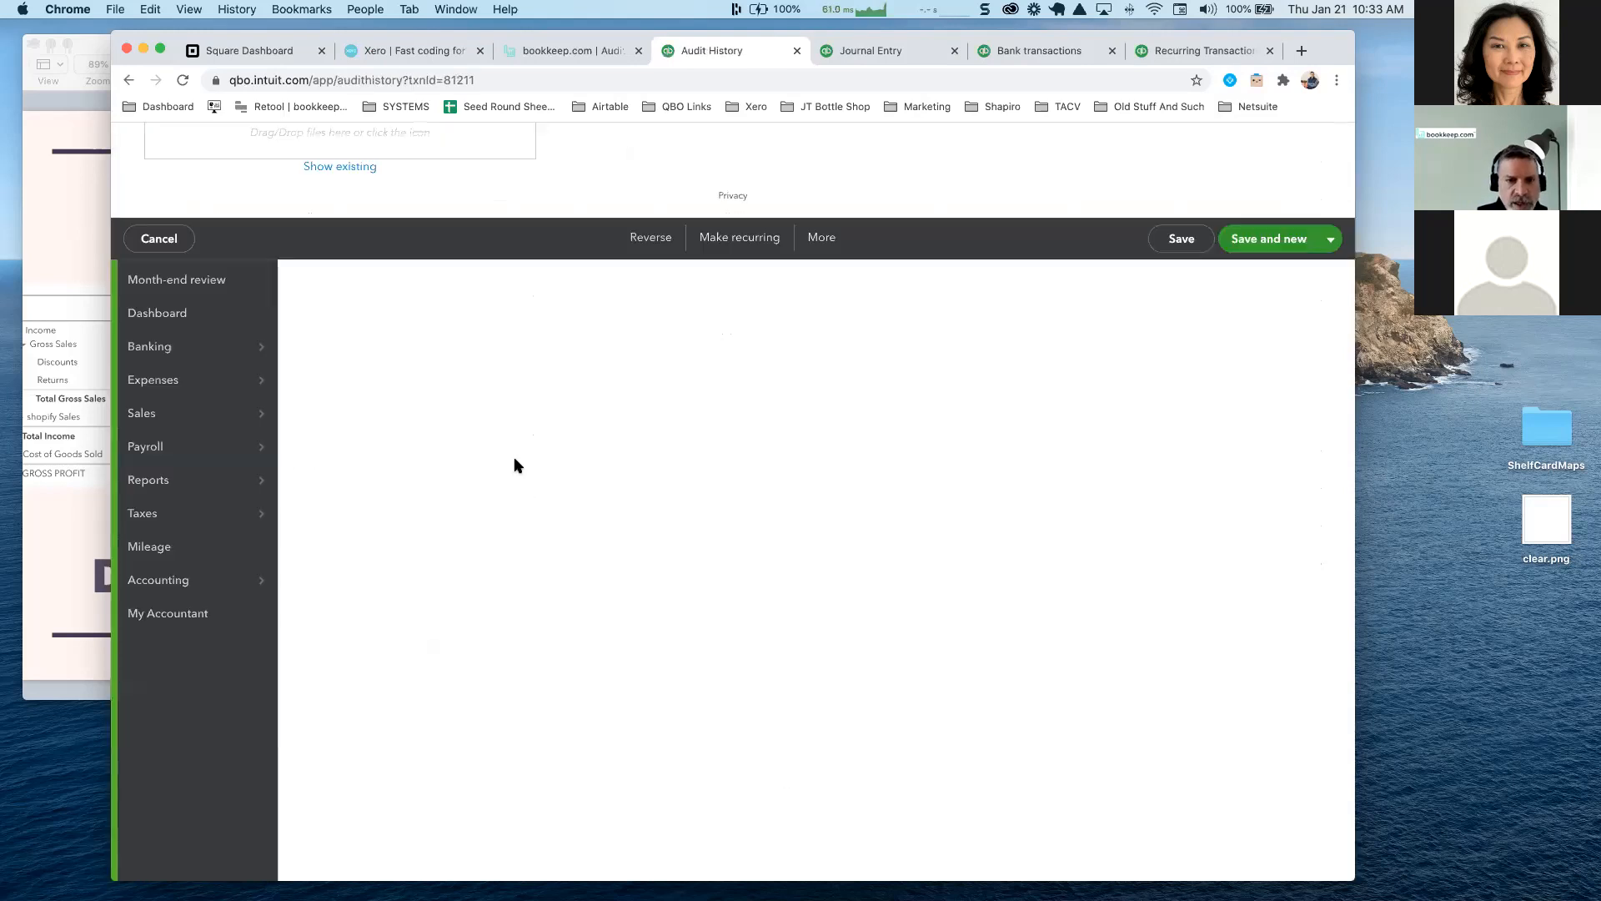
{"action": "left_click", "coordinate": [320, 333]}
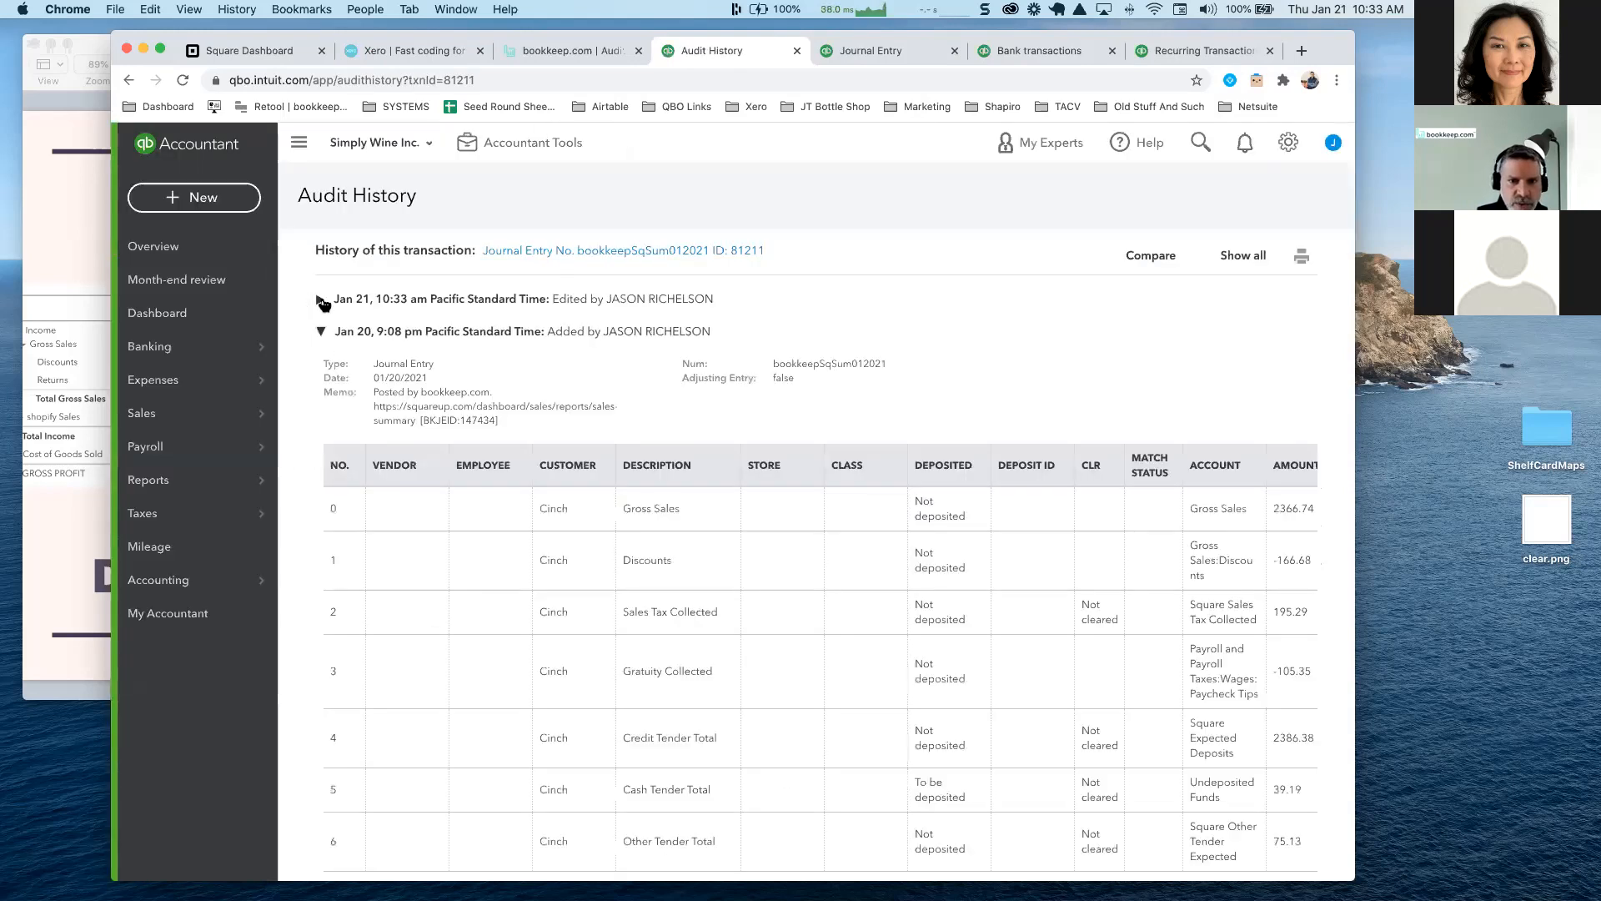
{"action": "left_click", "coordinate": [320, 301]}
{"action": "left_click", "coordinate": [321, 302]}
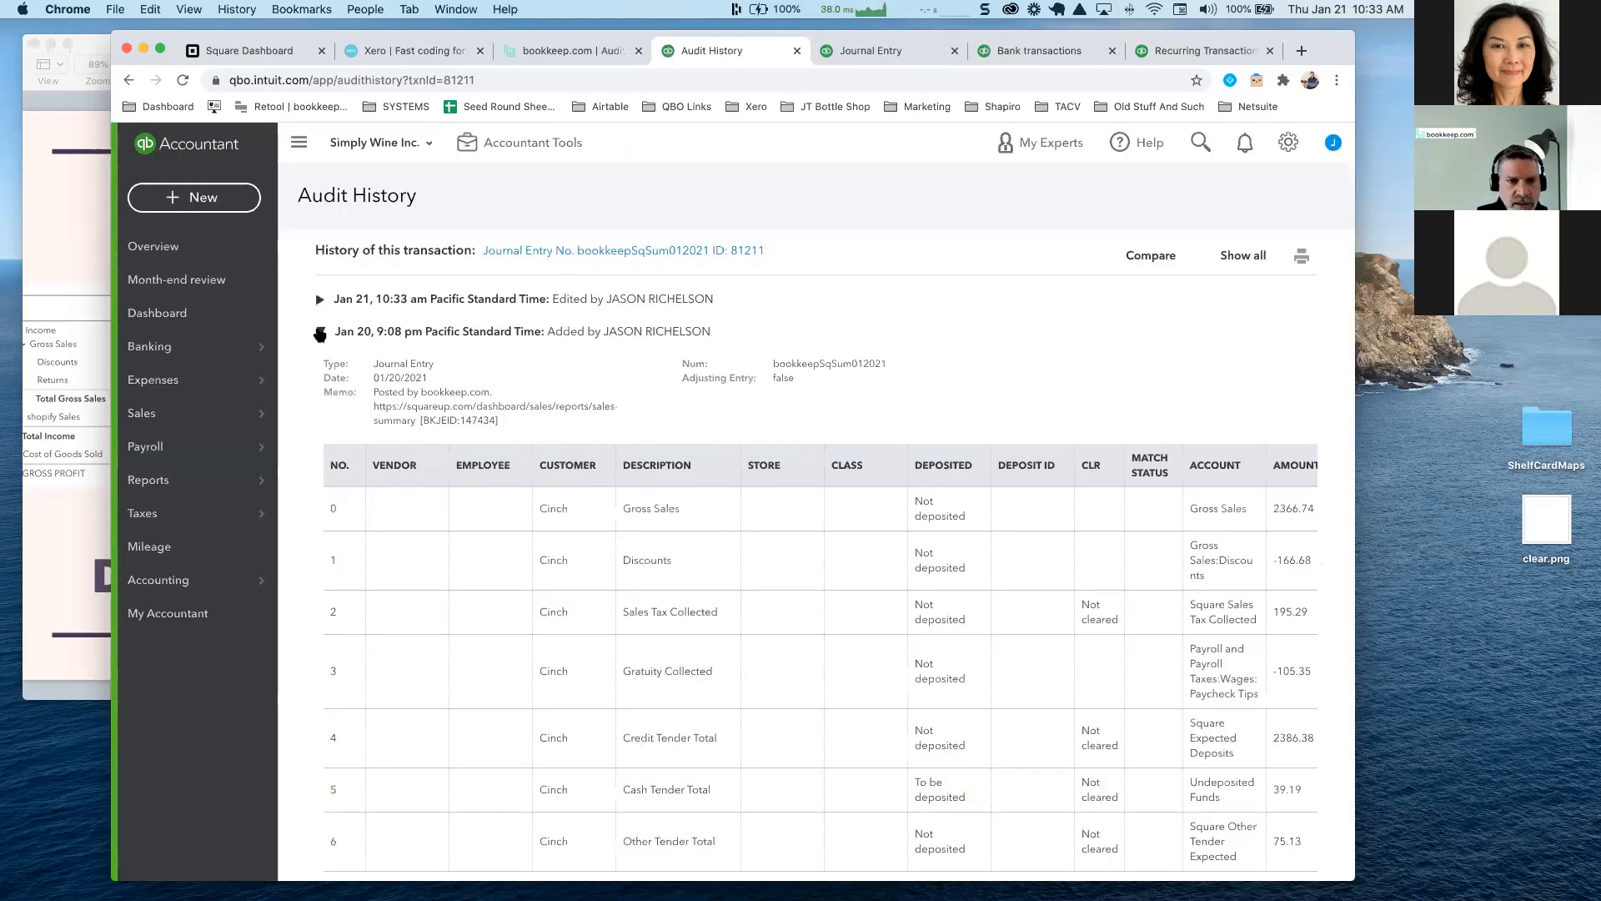
{"action": "left_click", "coordinate": [320, 334]}
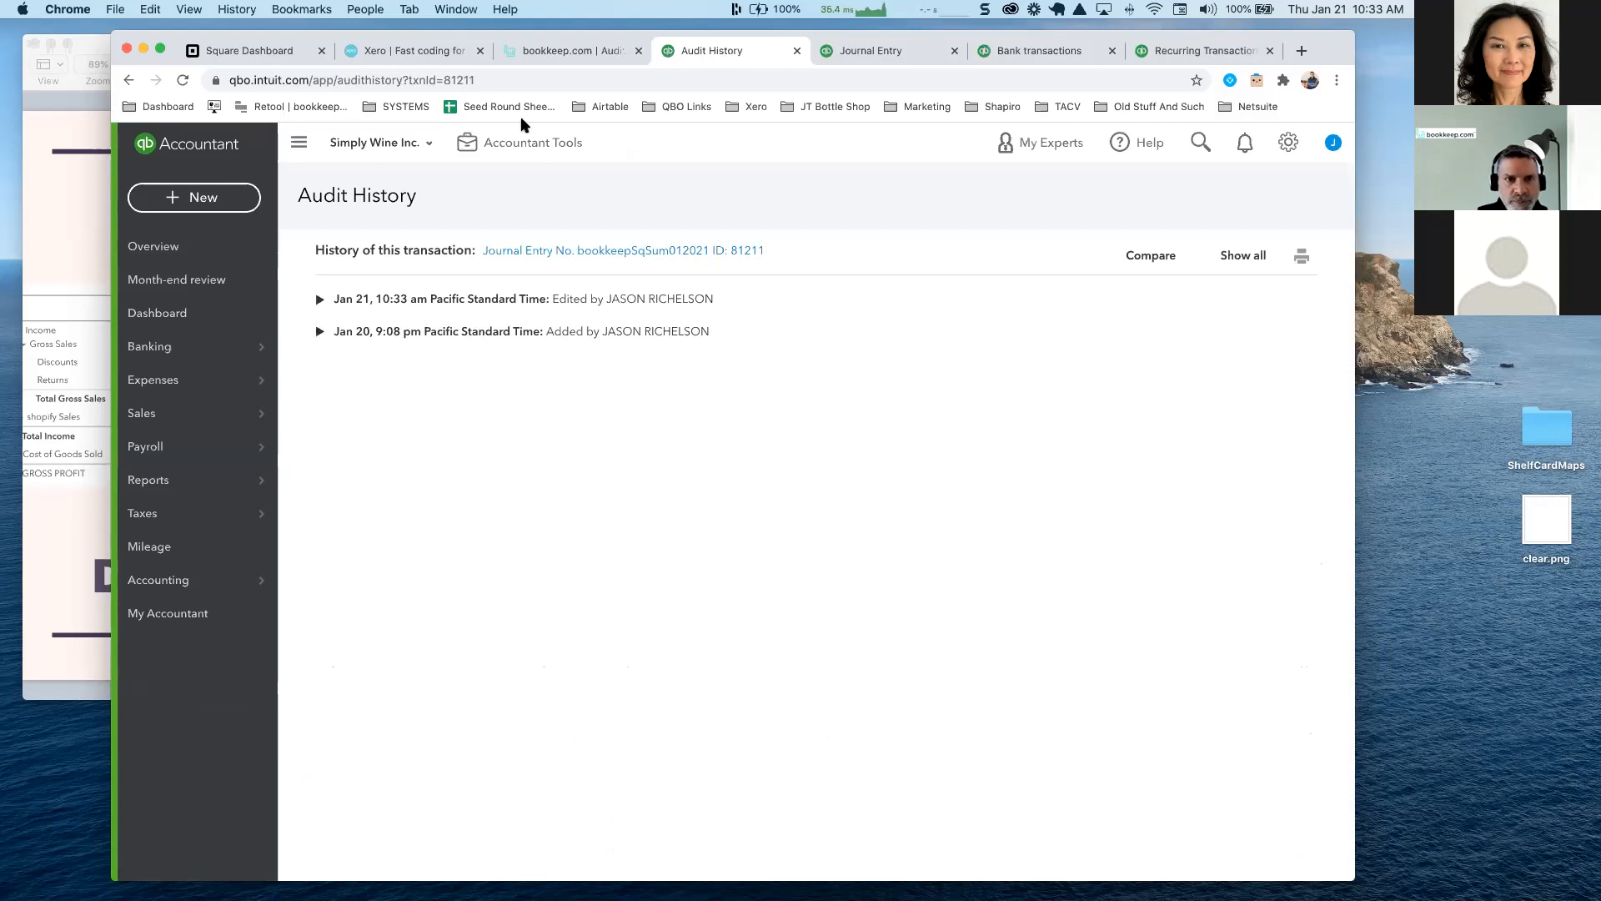
Return to bookkeep.com, review the re-sync counts of the posted Square Summary entries, and list the Square Deposit entries sorted by summary
{"action": "left_click", "coordinate": [532, 55]}
{"action": "scroll", "coordinate": [482, 592], "scroll_direction": "down", "scroll_amount": 3}
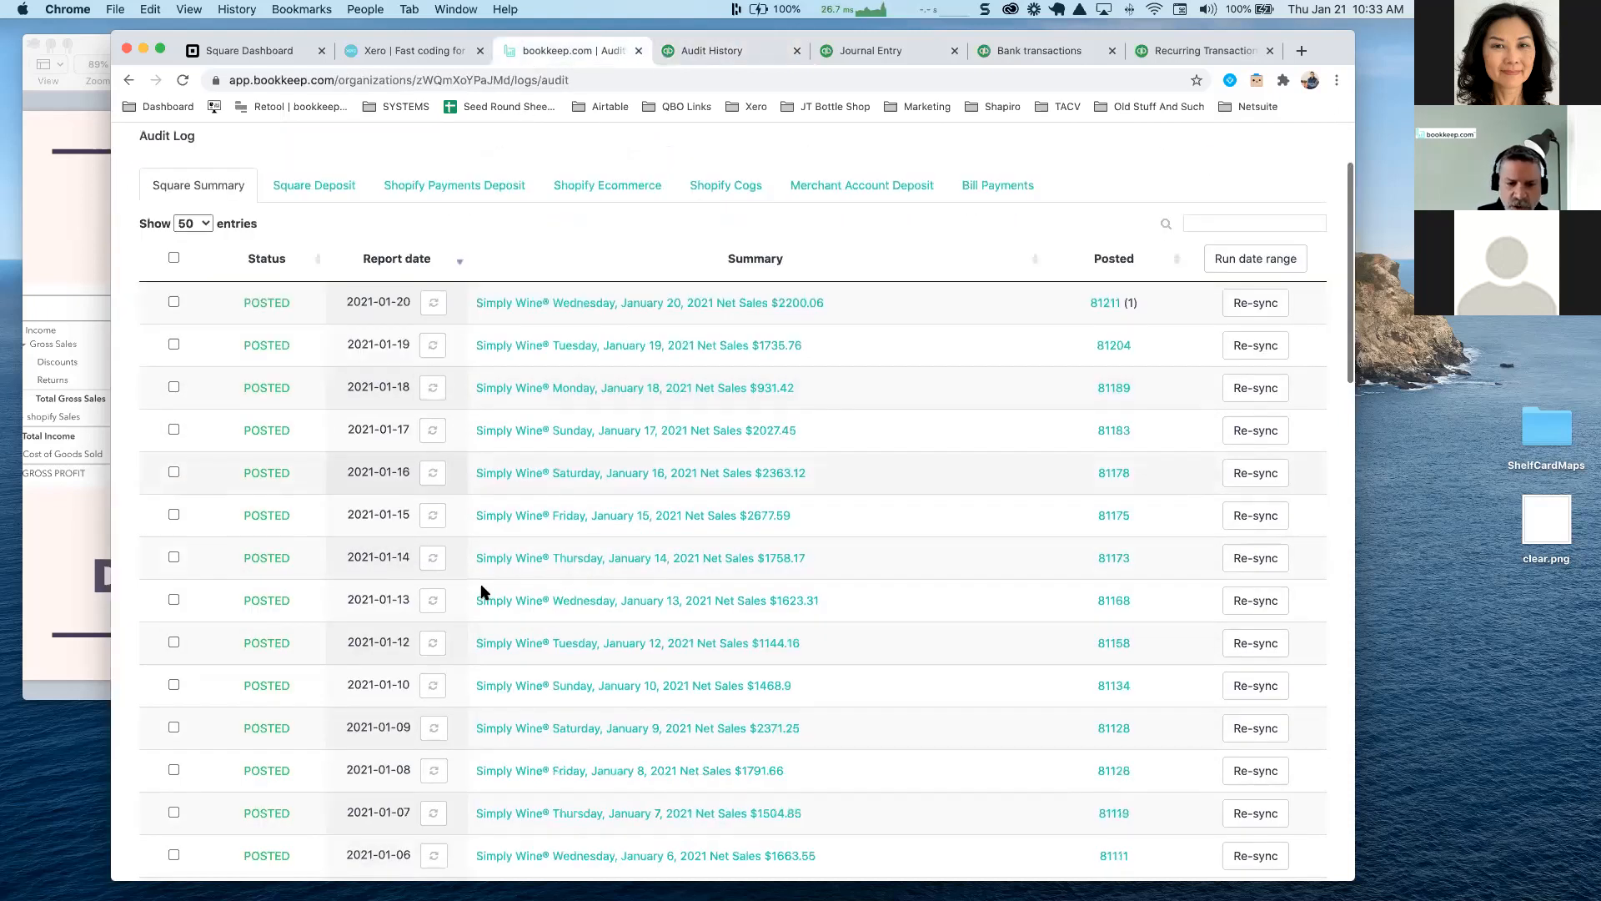
{"action": "scroll", "coordinate": [482, 592], "scroll_direction": "down", "scroll_amount": 7}
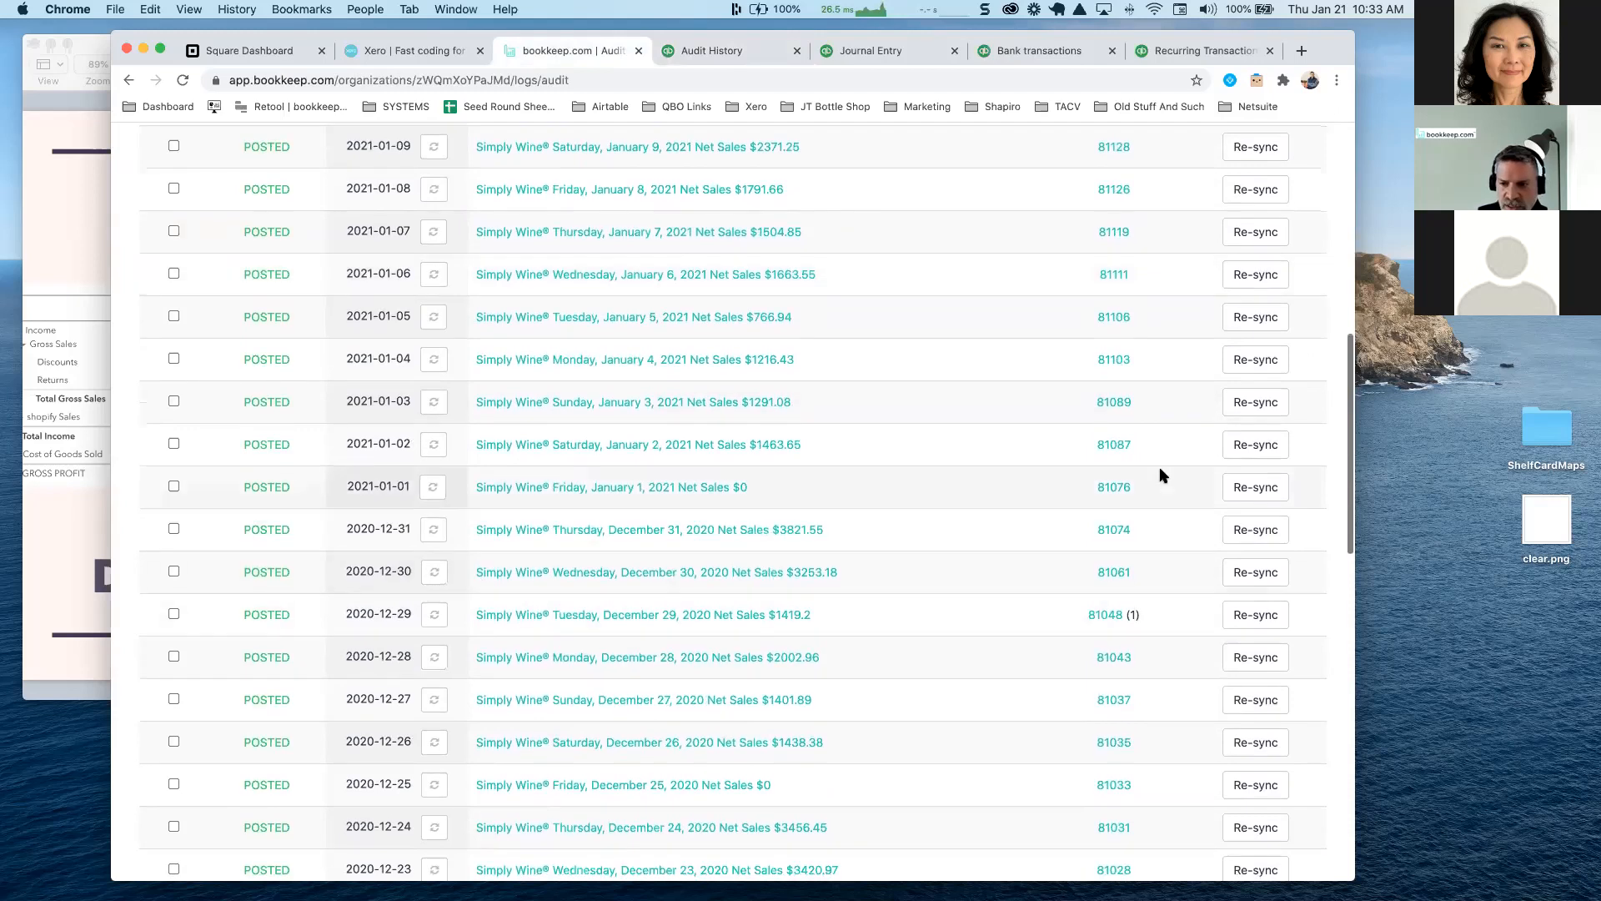
{"action": "scroll", "coordinate": [982, 672], "scroll_direction": "down", "scroll_amount": 3}
{"action": "scroll", "coordinate": [852, 561], "scroll_direction": "down", "scroll_amount": 2}
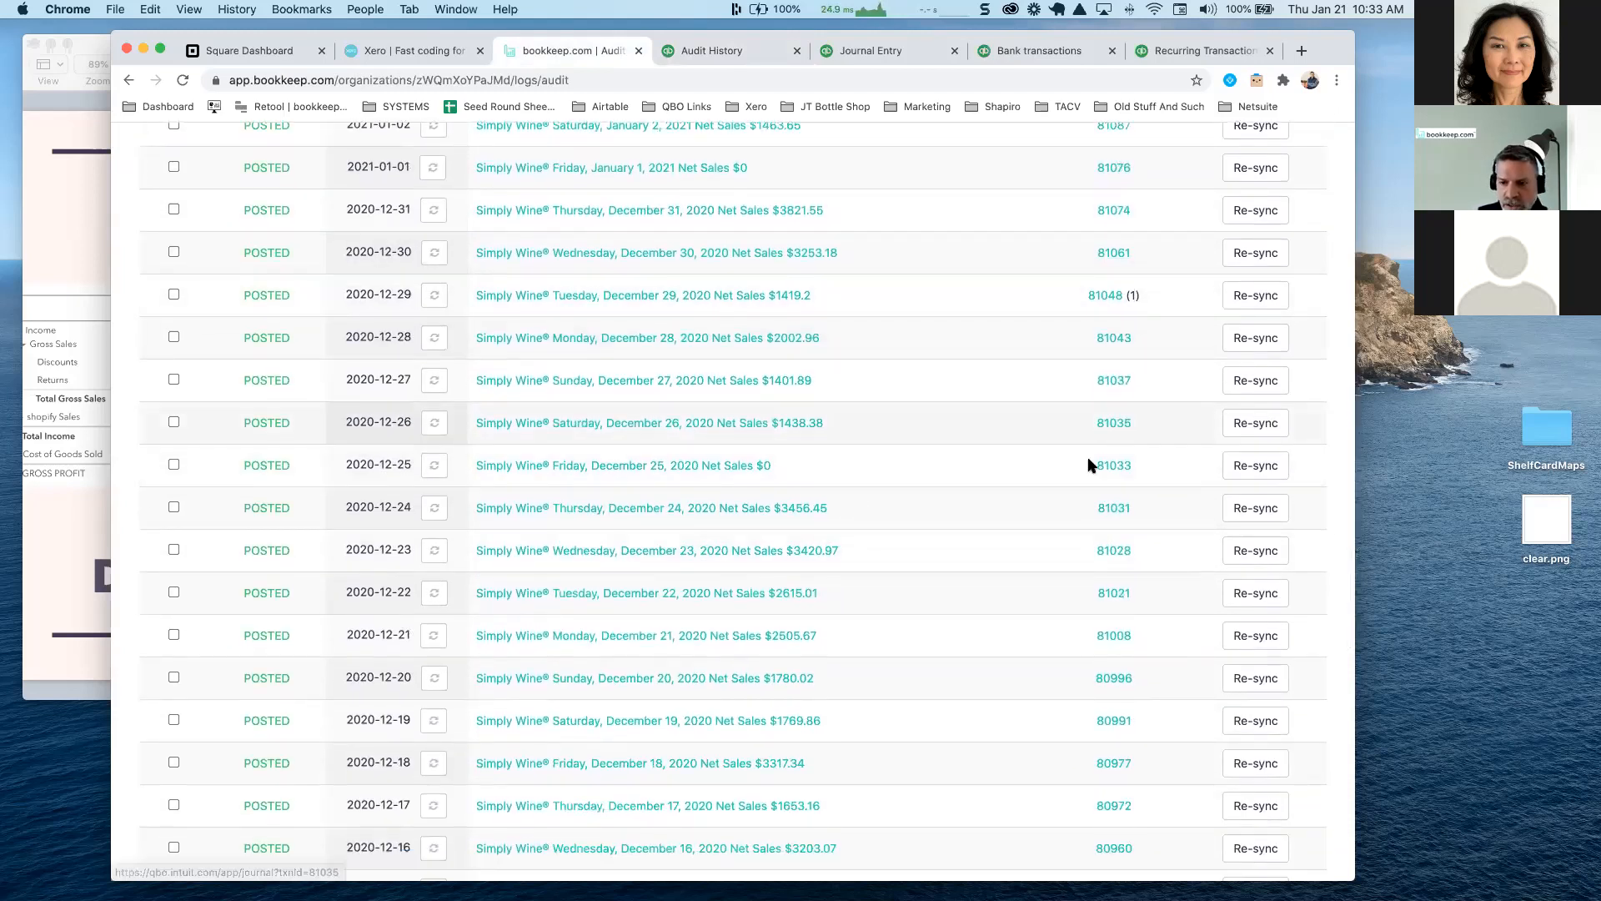
{"action": "scroll", "coordinate": [1042, 588], "scroll_direction": "down", "scroll_amount": 2}
{"action": "scroll", "coordinate": [993, 477], "scroll_direction": "up", "scroll_amount": 15}
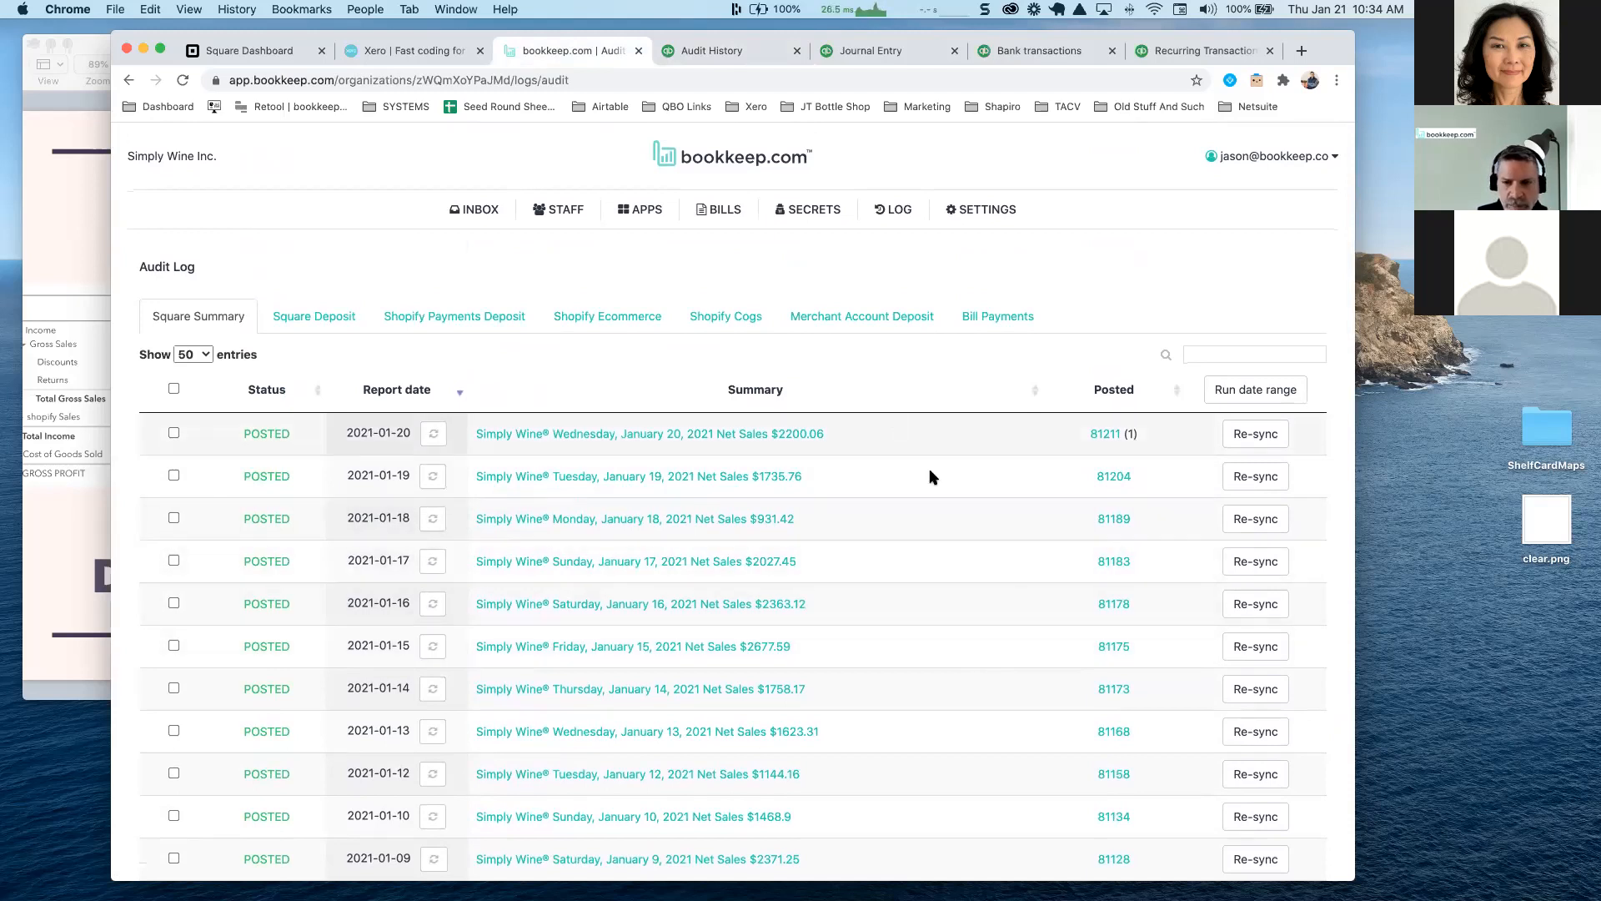
{"action": "left_click", "coordinate": [273, 313]}
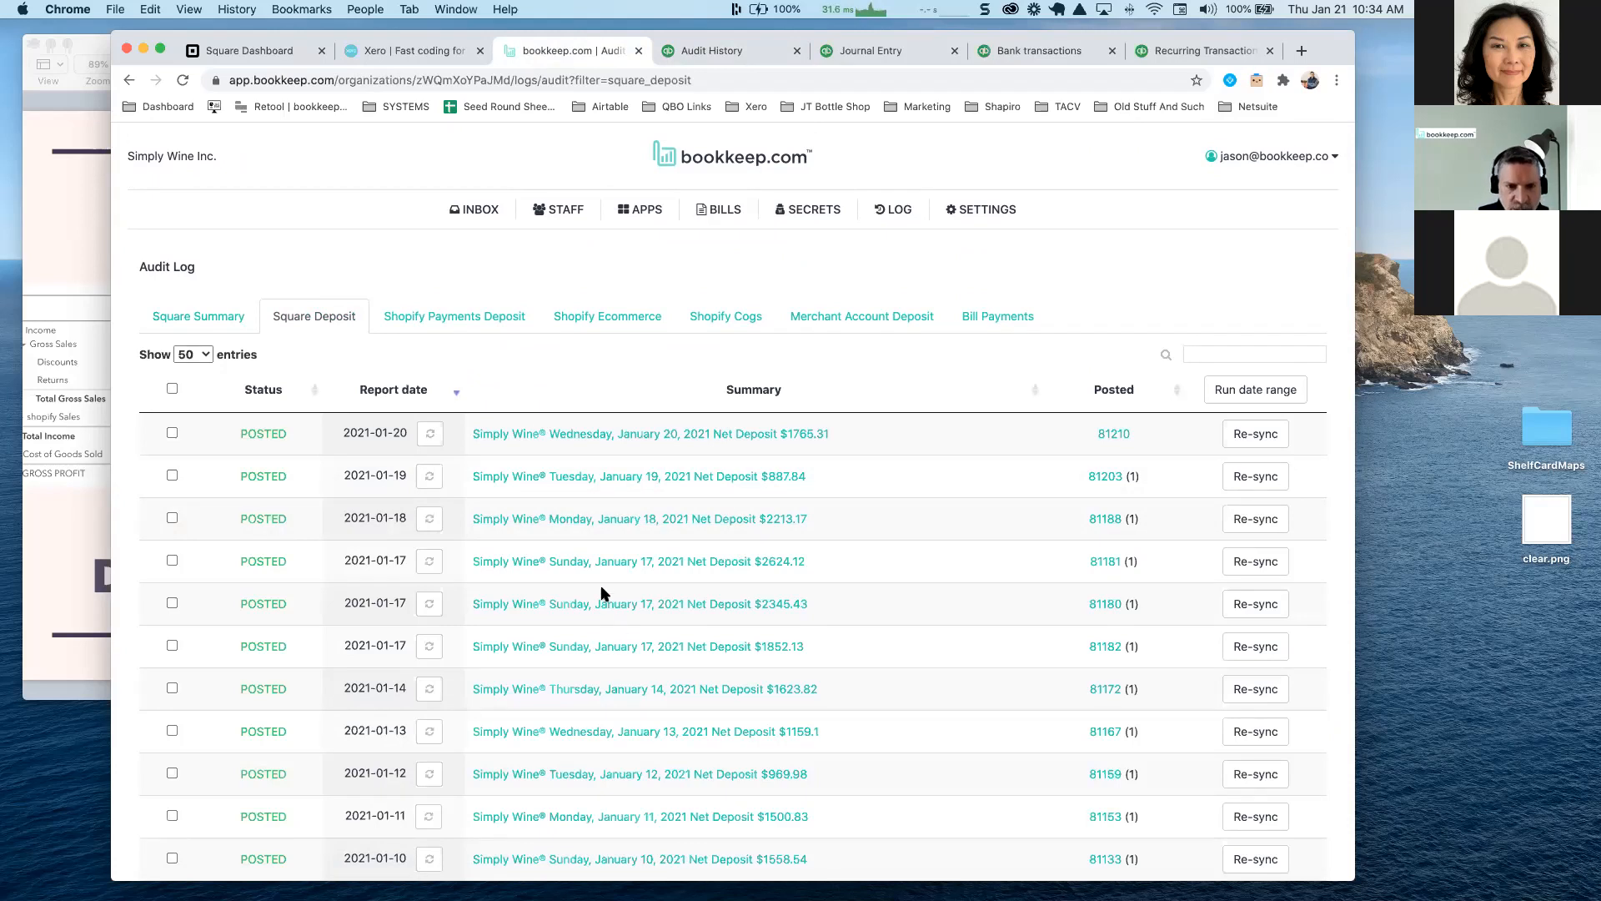
{"action": "left_click", "coordinate": [523, 373]}
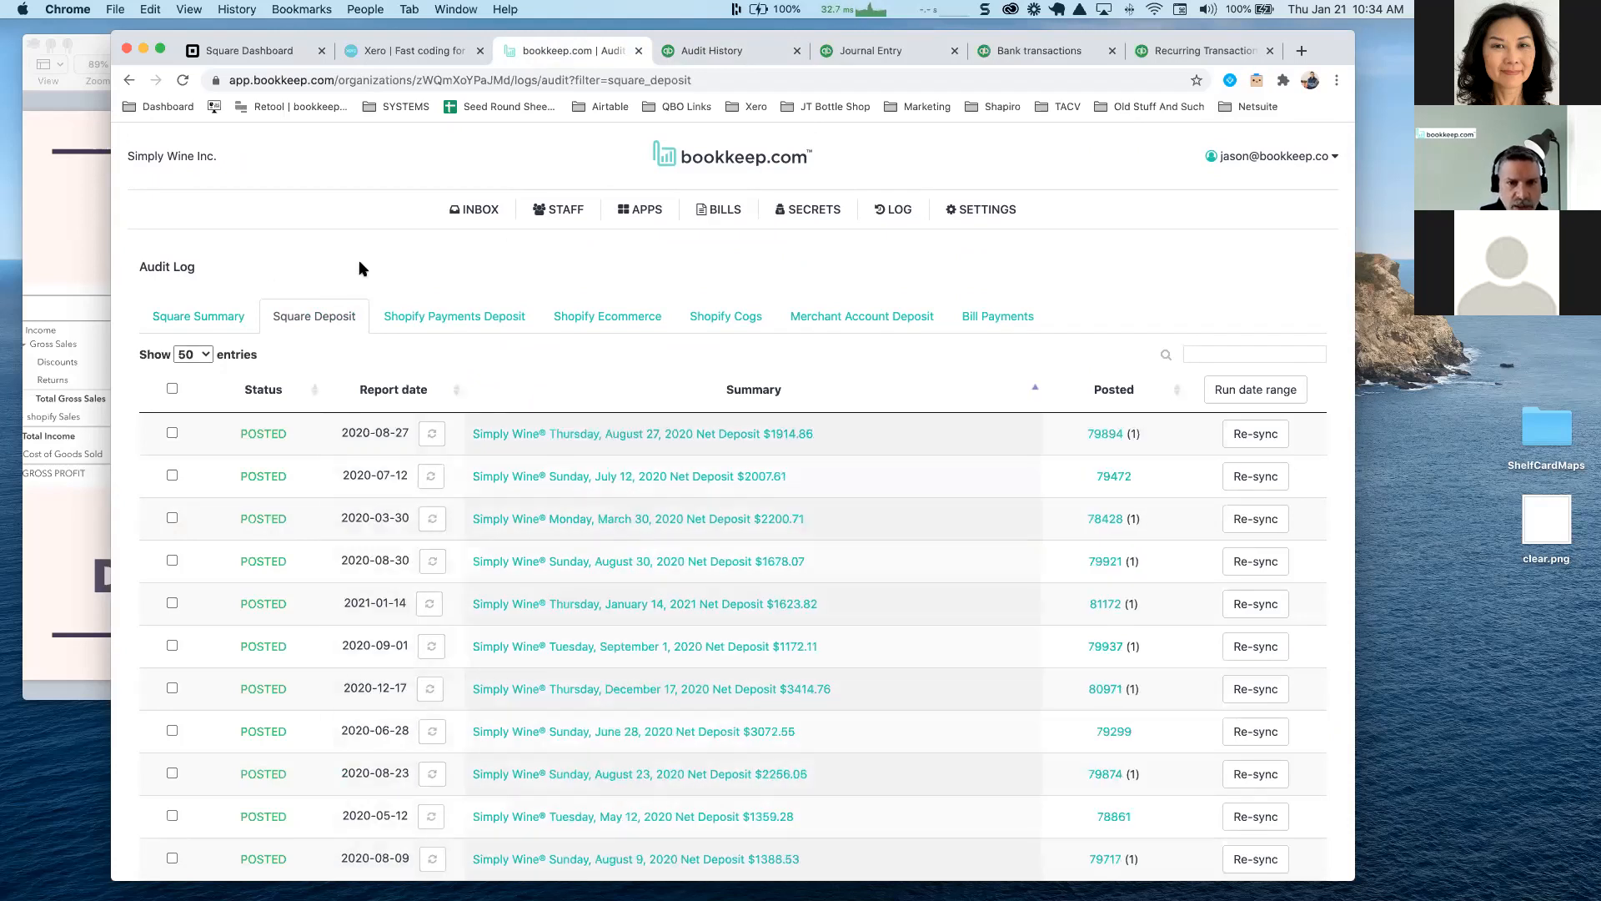
Switch to the Square Dashboard and review the category codes in the Jan. 20, 2021 Category Sales report
{"action": "left_click", "coordinate": [243, 56]}
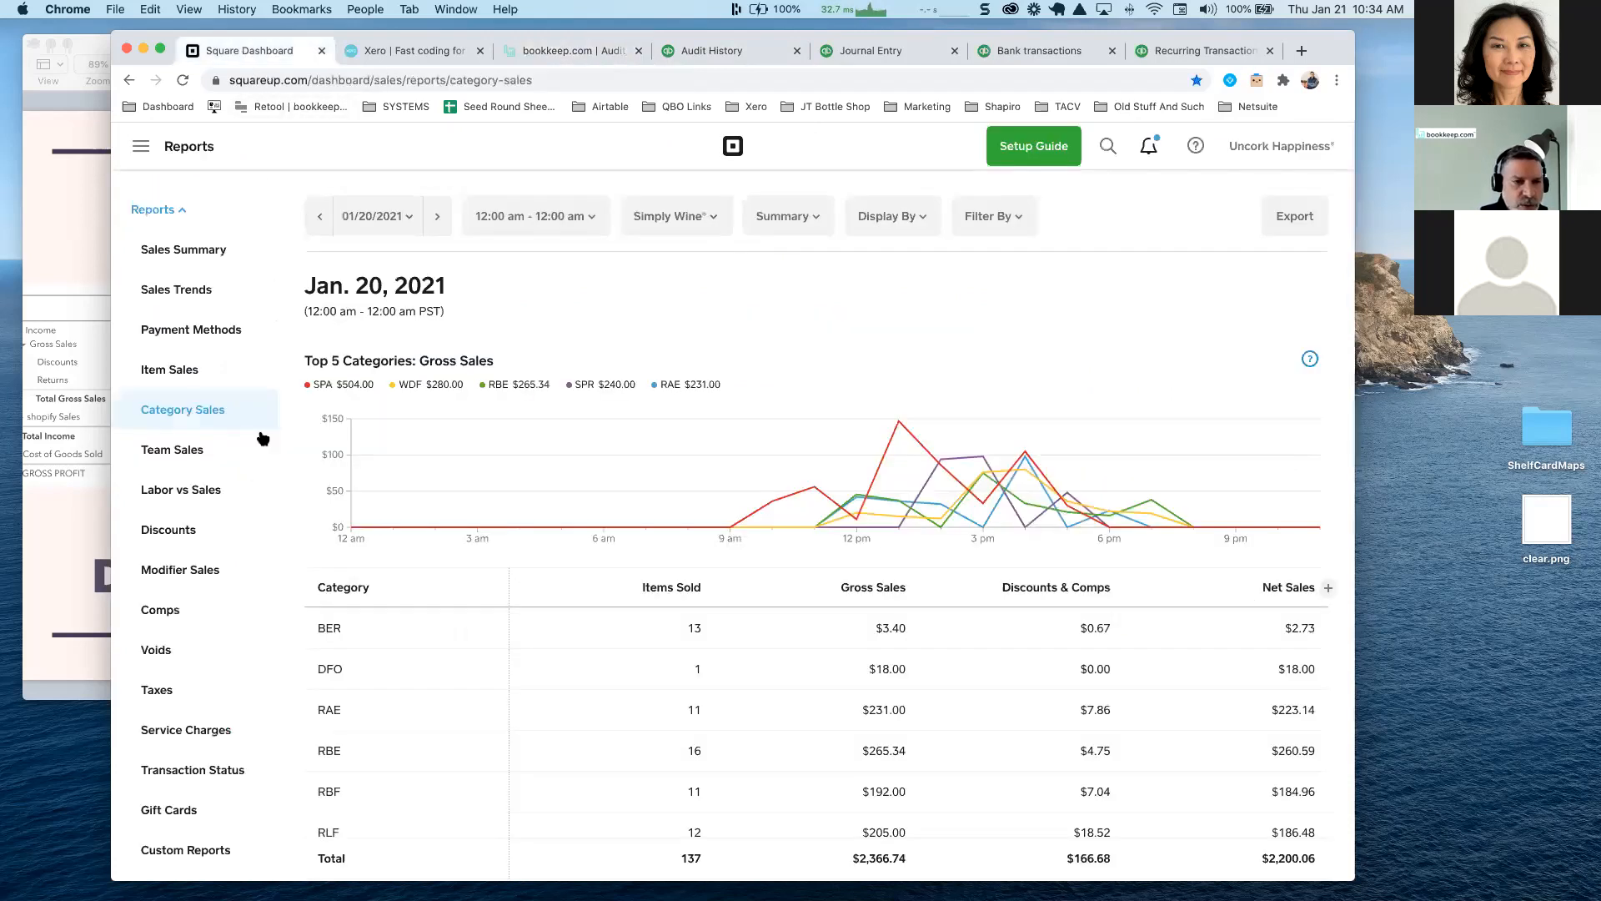
{"action": "scroll", "coordinate": [432, 430], "scroll_direction": "down", "scroll_amount": 4}
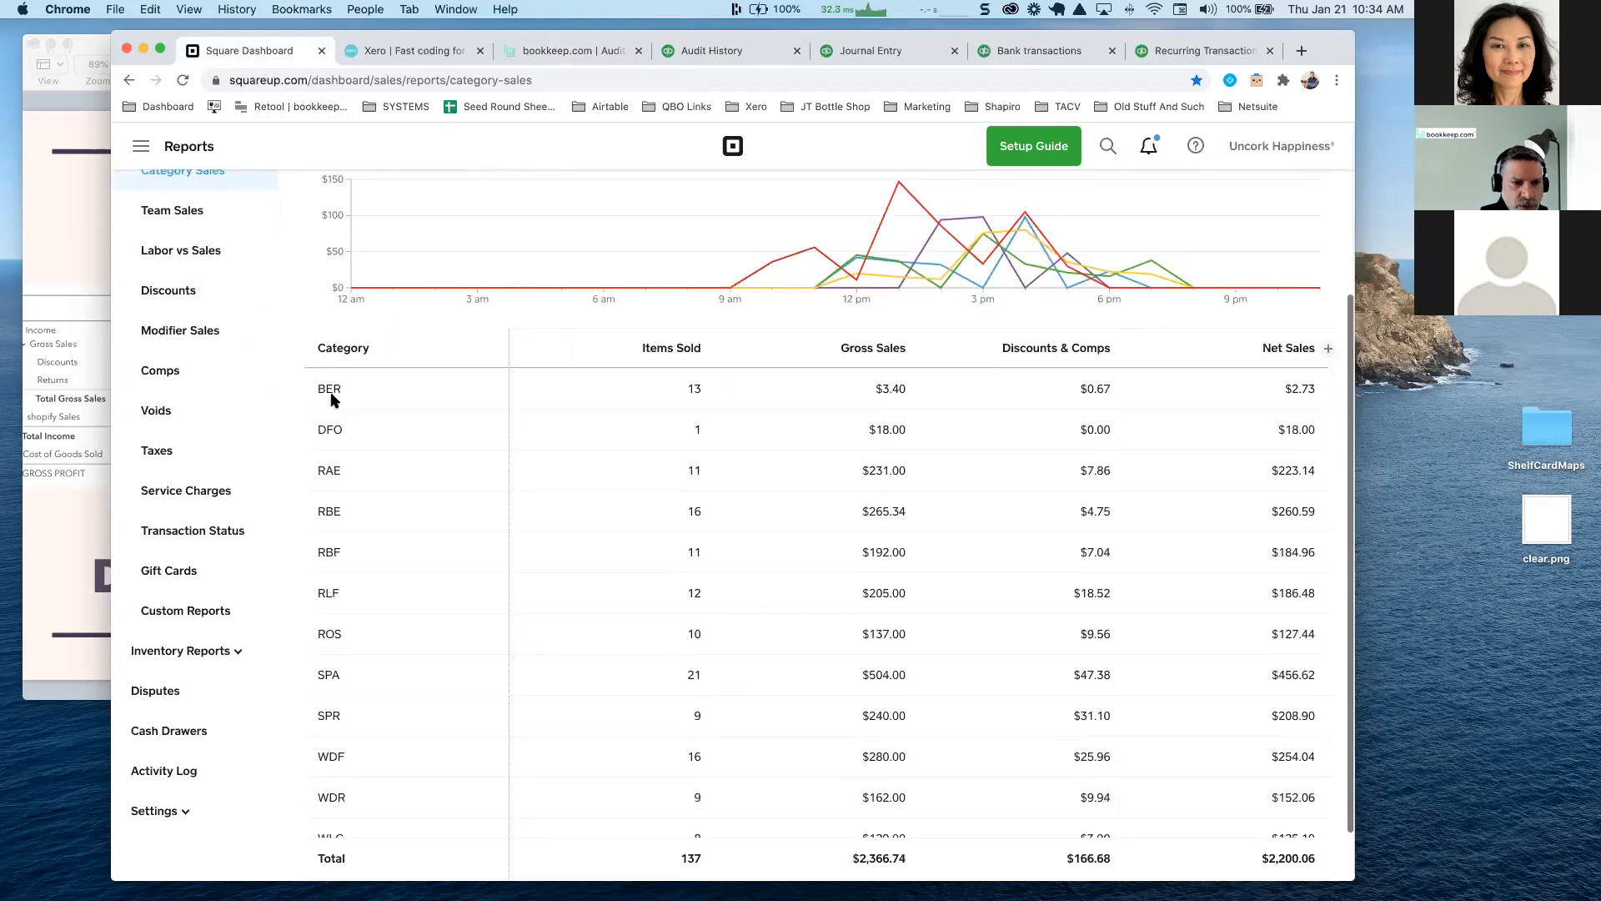
{"action": "scroll", "coordinate": [404, 518], "scroll_direction": "up", "scroll_amount": 3}
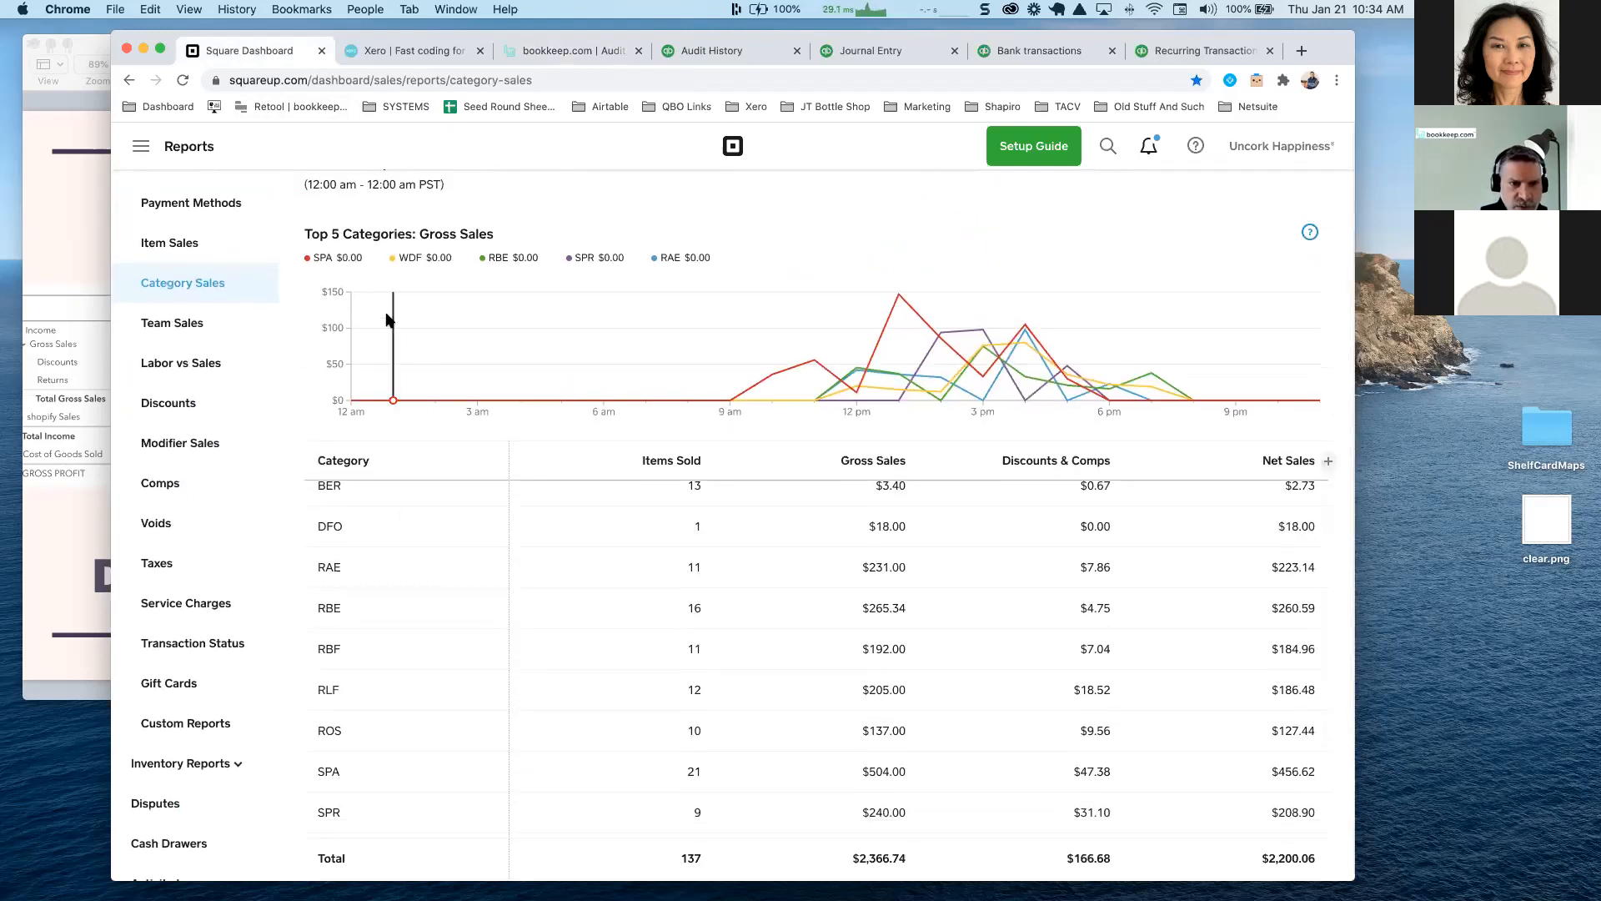
{"action": "scroll", "coordinate": [370, 543], "scroll_direction": "down", "scroll_amount": 1}
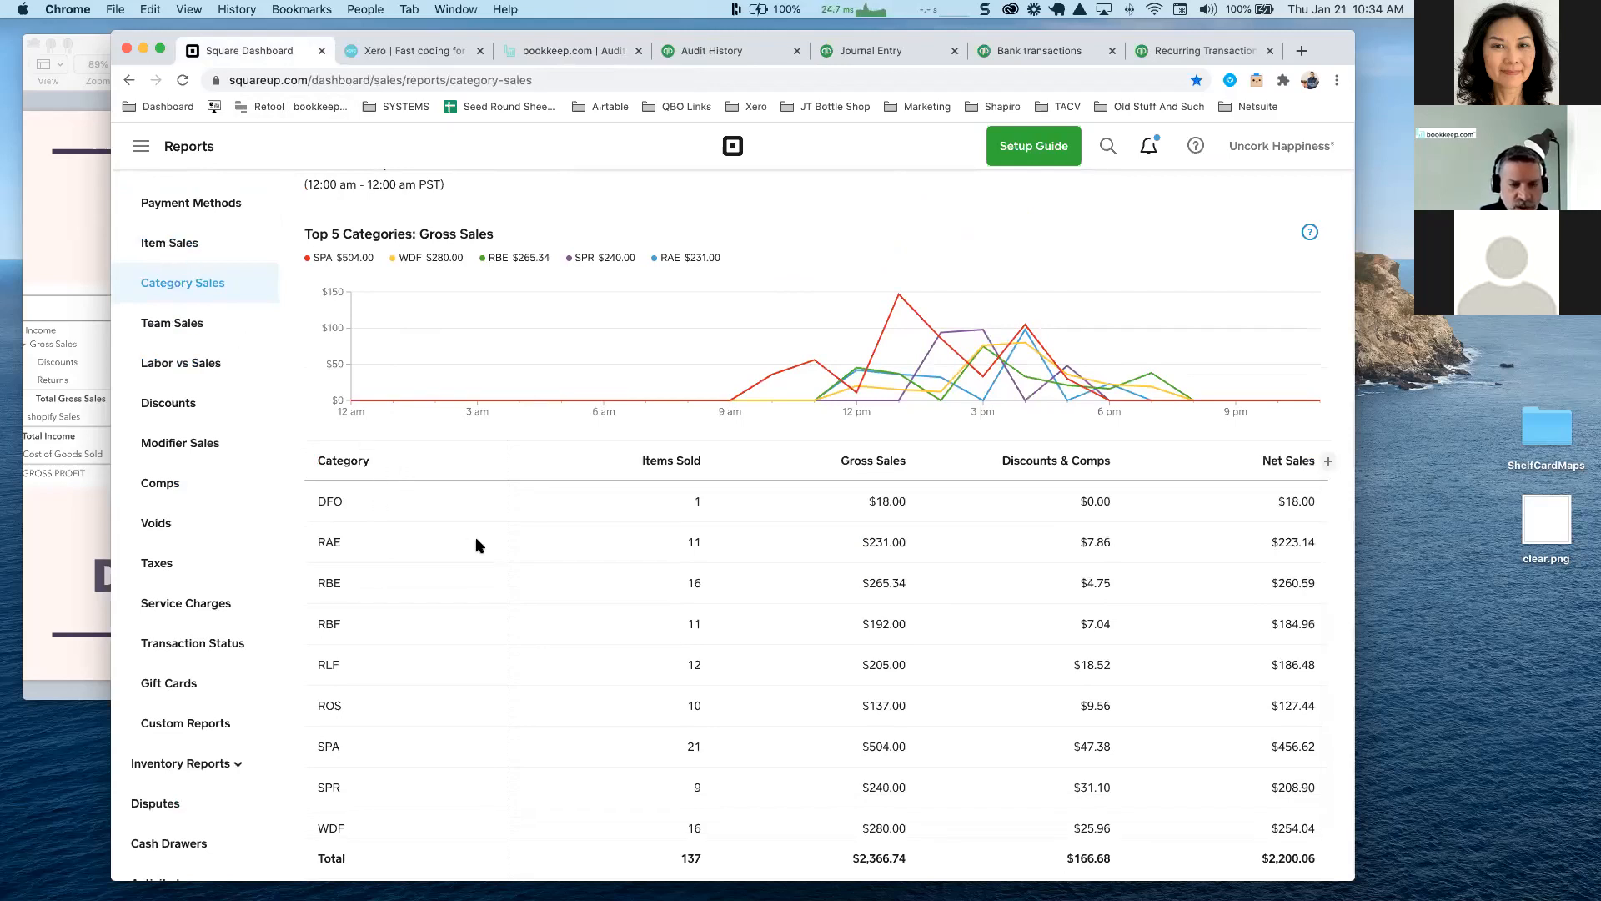
Go back to bookkeep.com's Square Summary log, open the January 20, 2021 entry's mapping, and expand the Gross Sales categories
{"action": "left_click", "coordinate": [548, 52]}
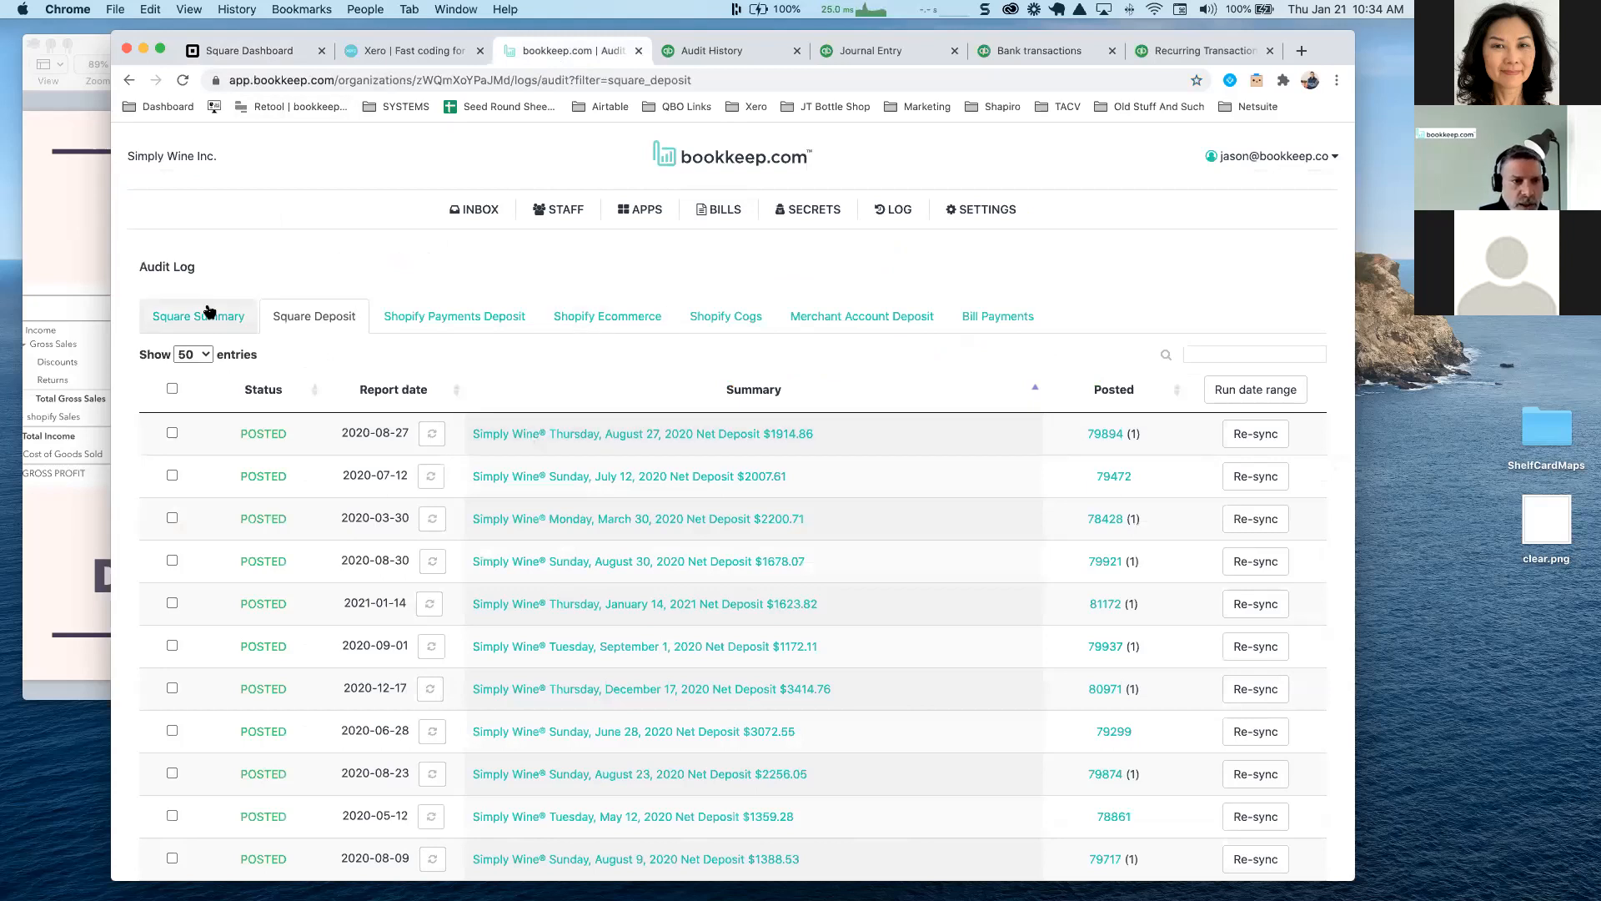
{"action": "left_click", "coordinate": [209, 314]}
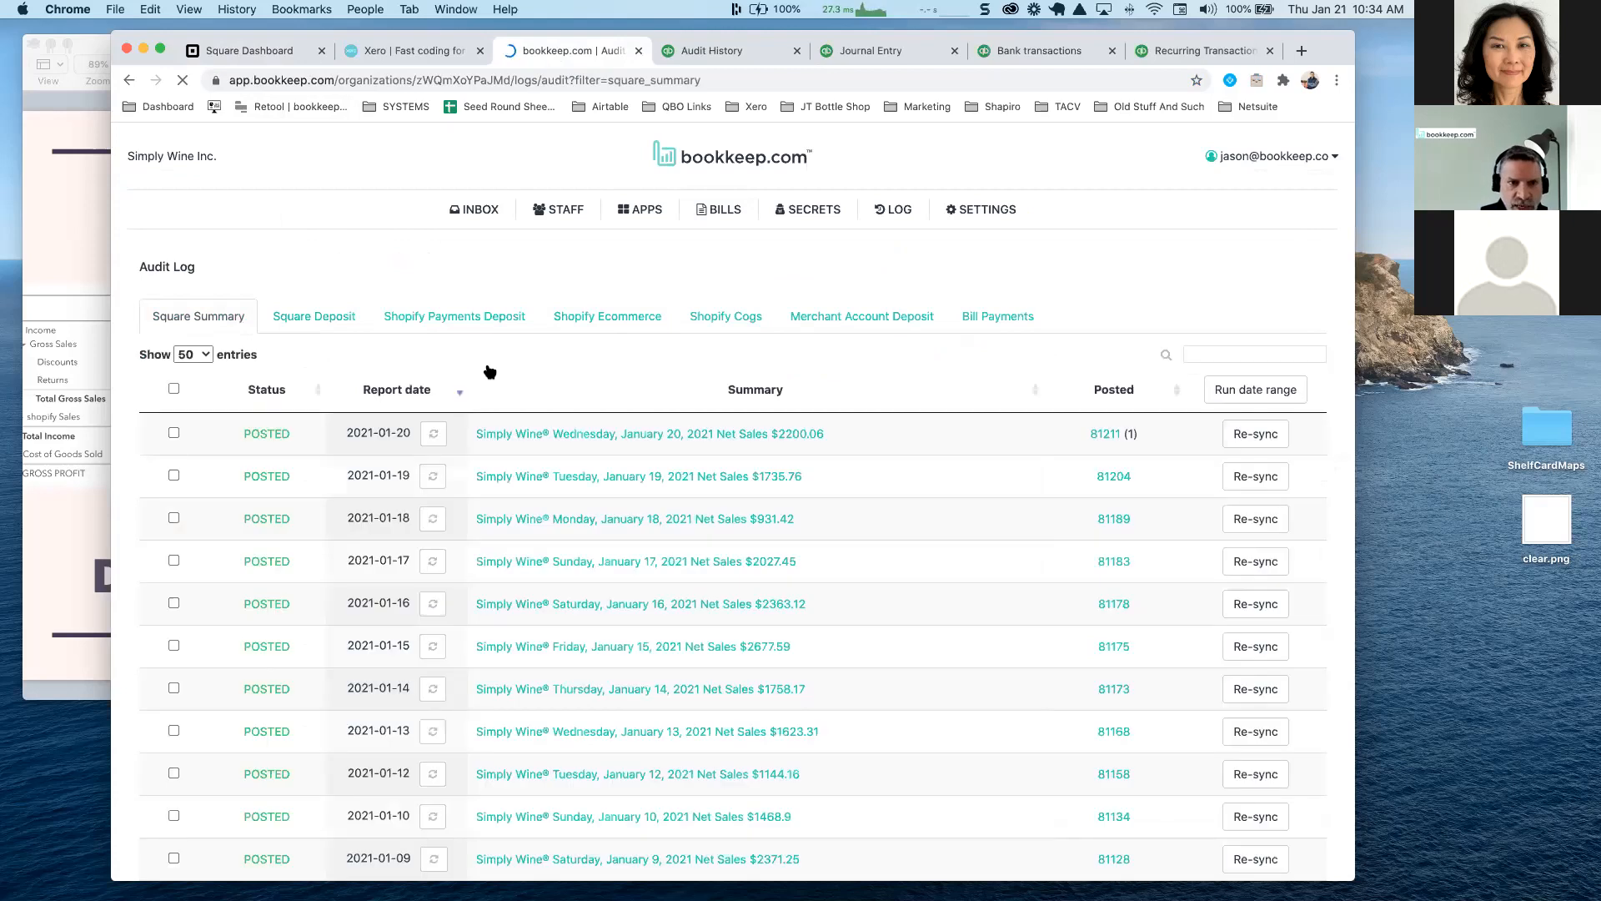
{"action": "left_click", "coordinate": [500, 434]}
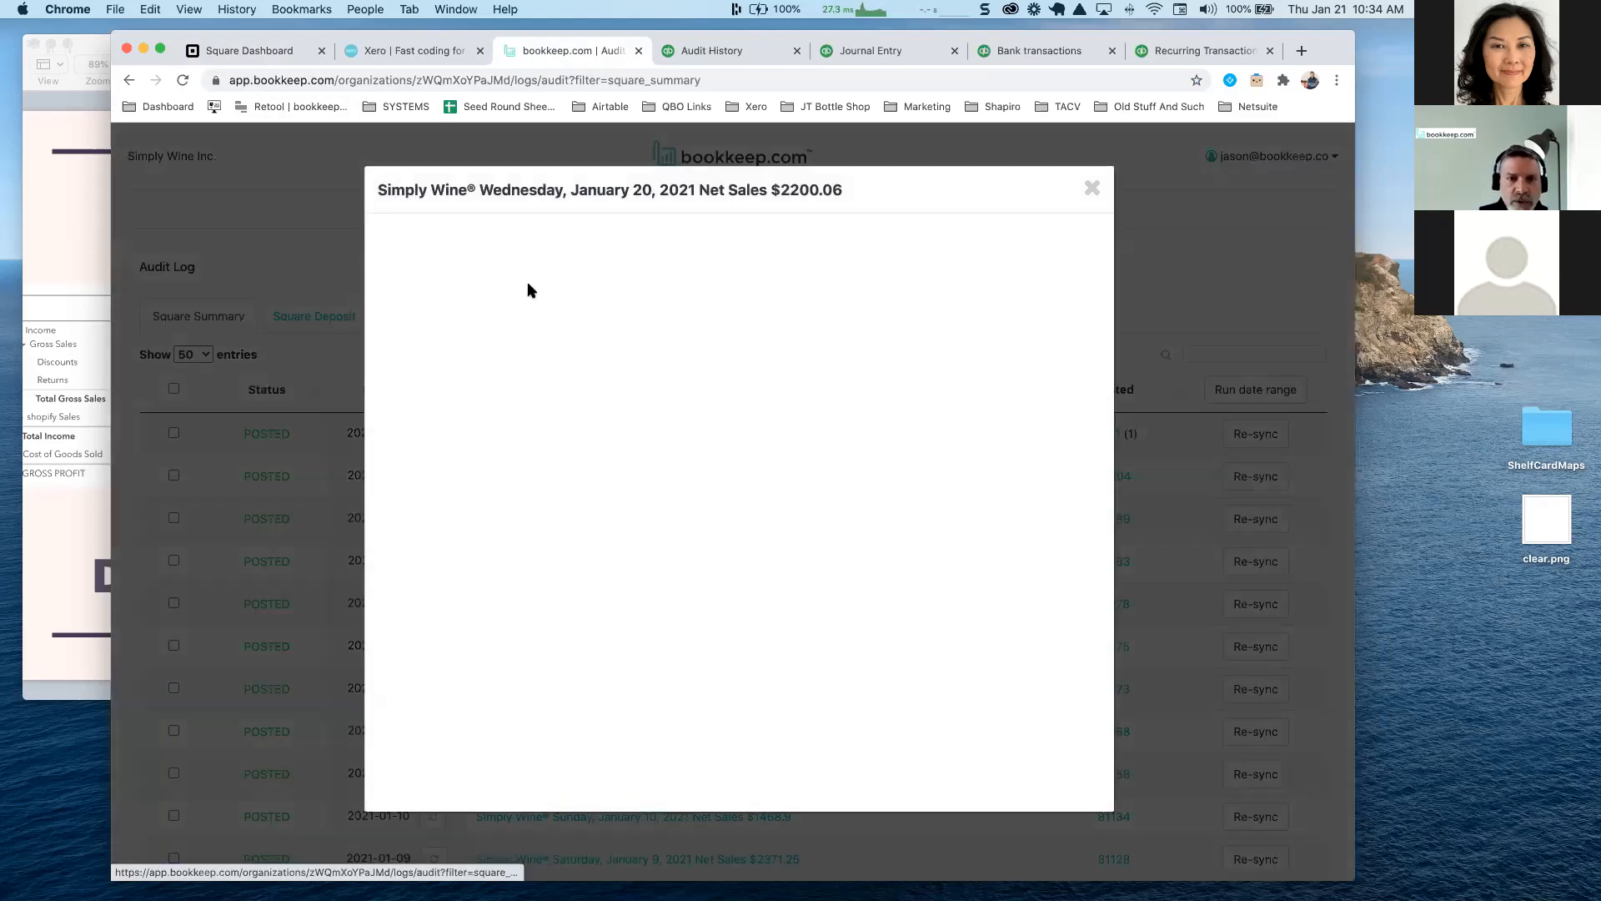
{"action": "left_click", "coordinate": [538, 267]}
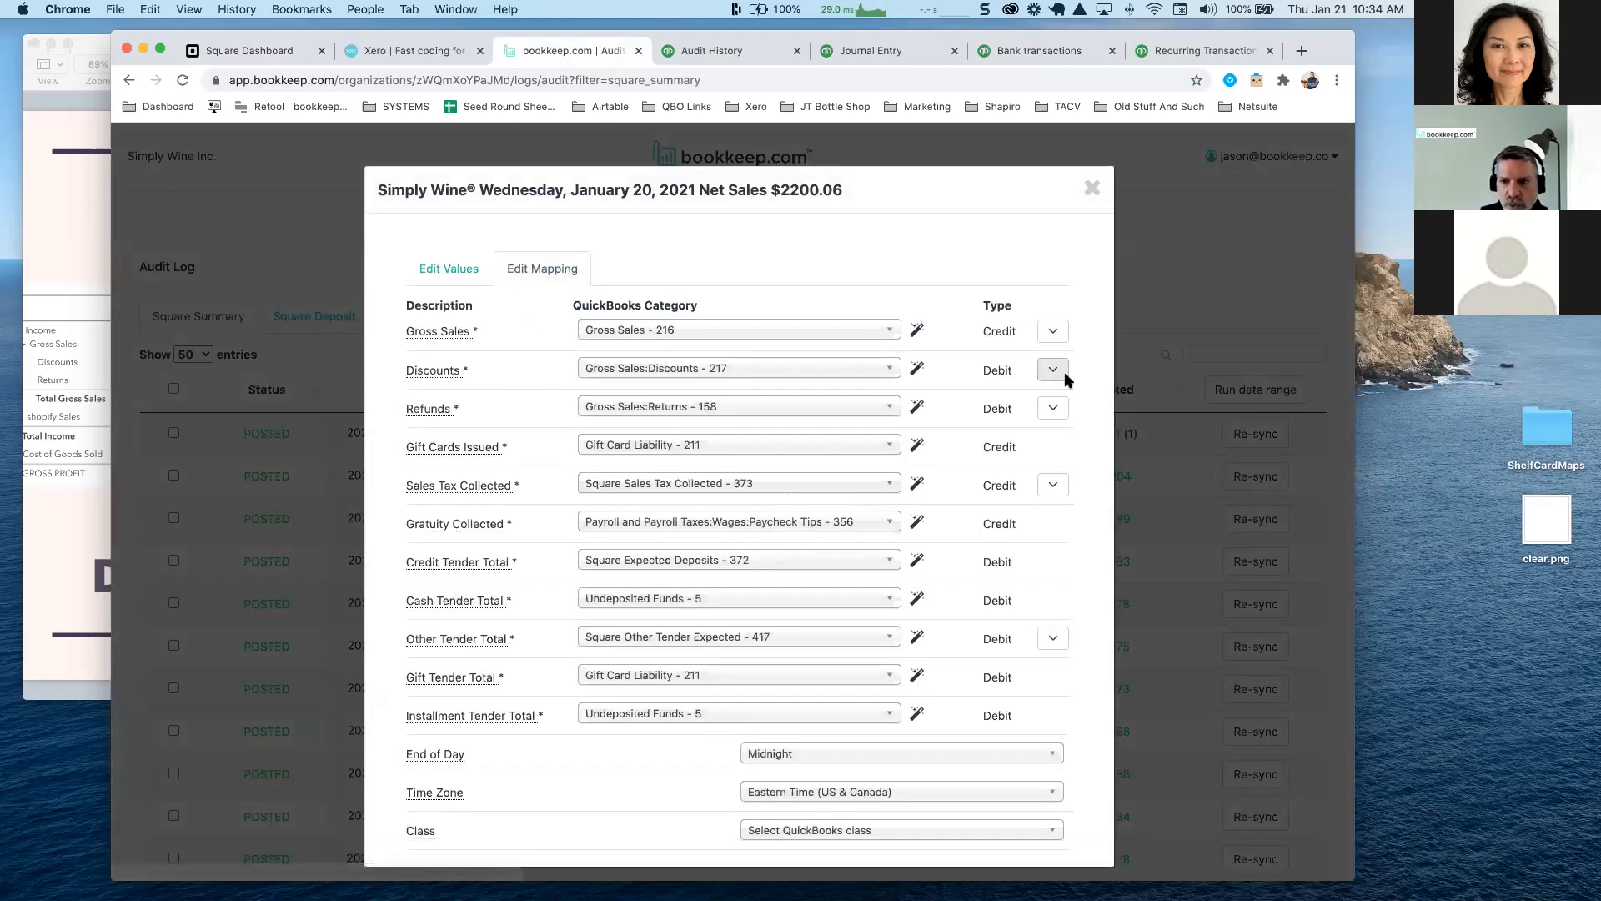
{"action": "left_click", "coordinate": [1053, 331]}
{"action": "scroll", "coordinate": [1053, 334], "scroll_direction": "down", "scroll_amount": 3}
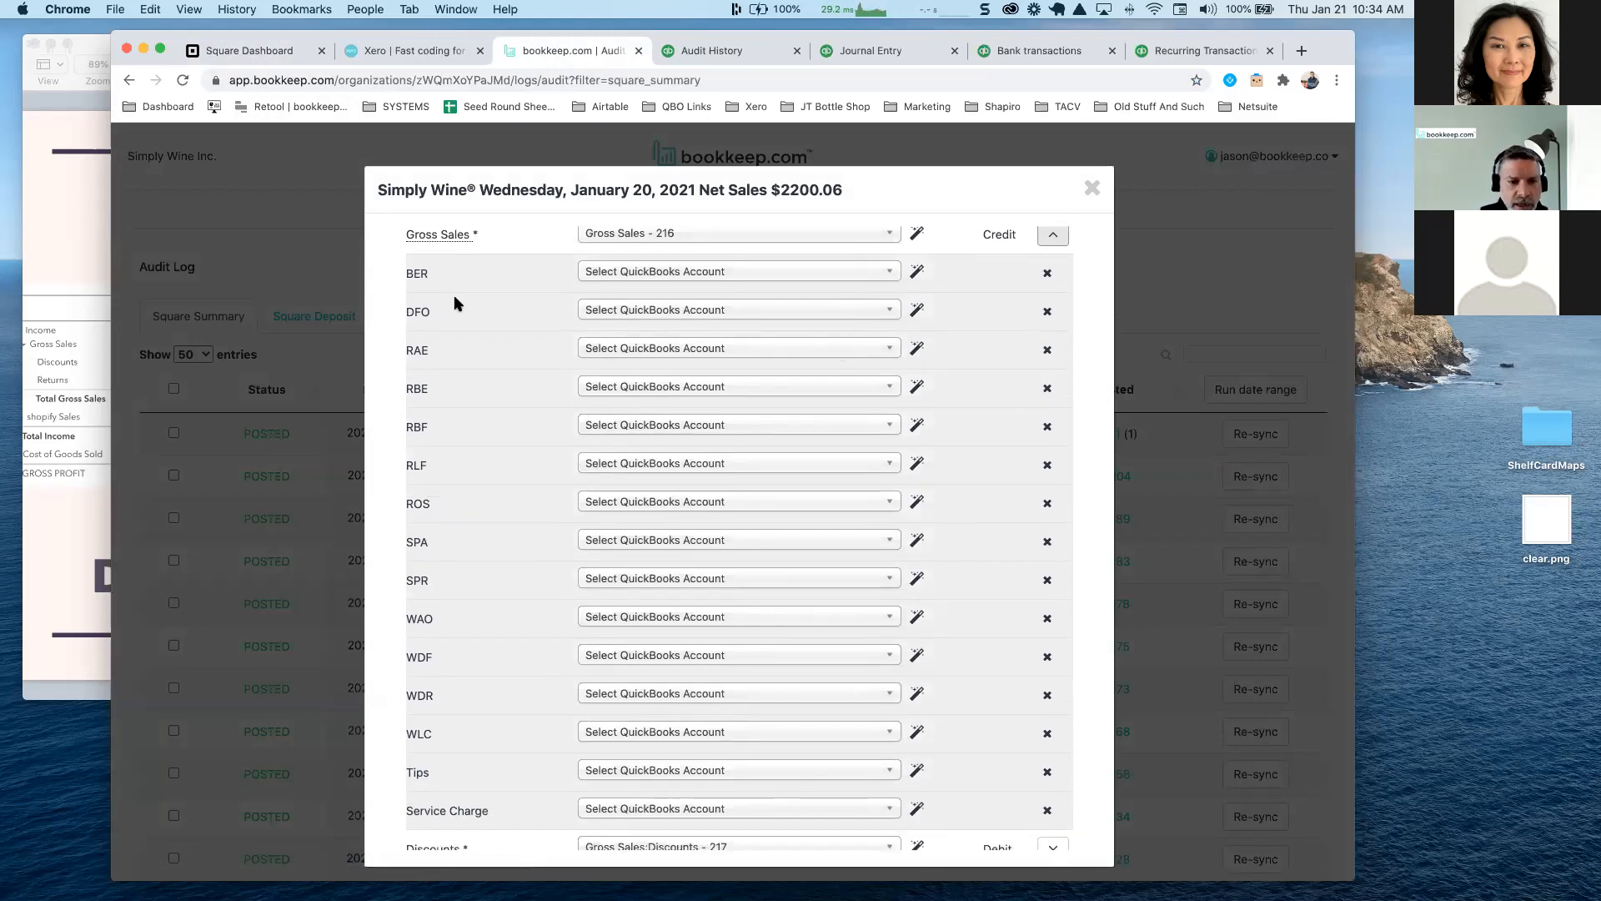
{"action": "scroll", "coordinate": [442, 333], "scroll_direction": "down", "scroll_amount": 1}
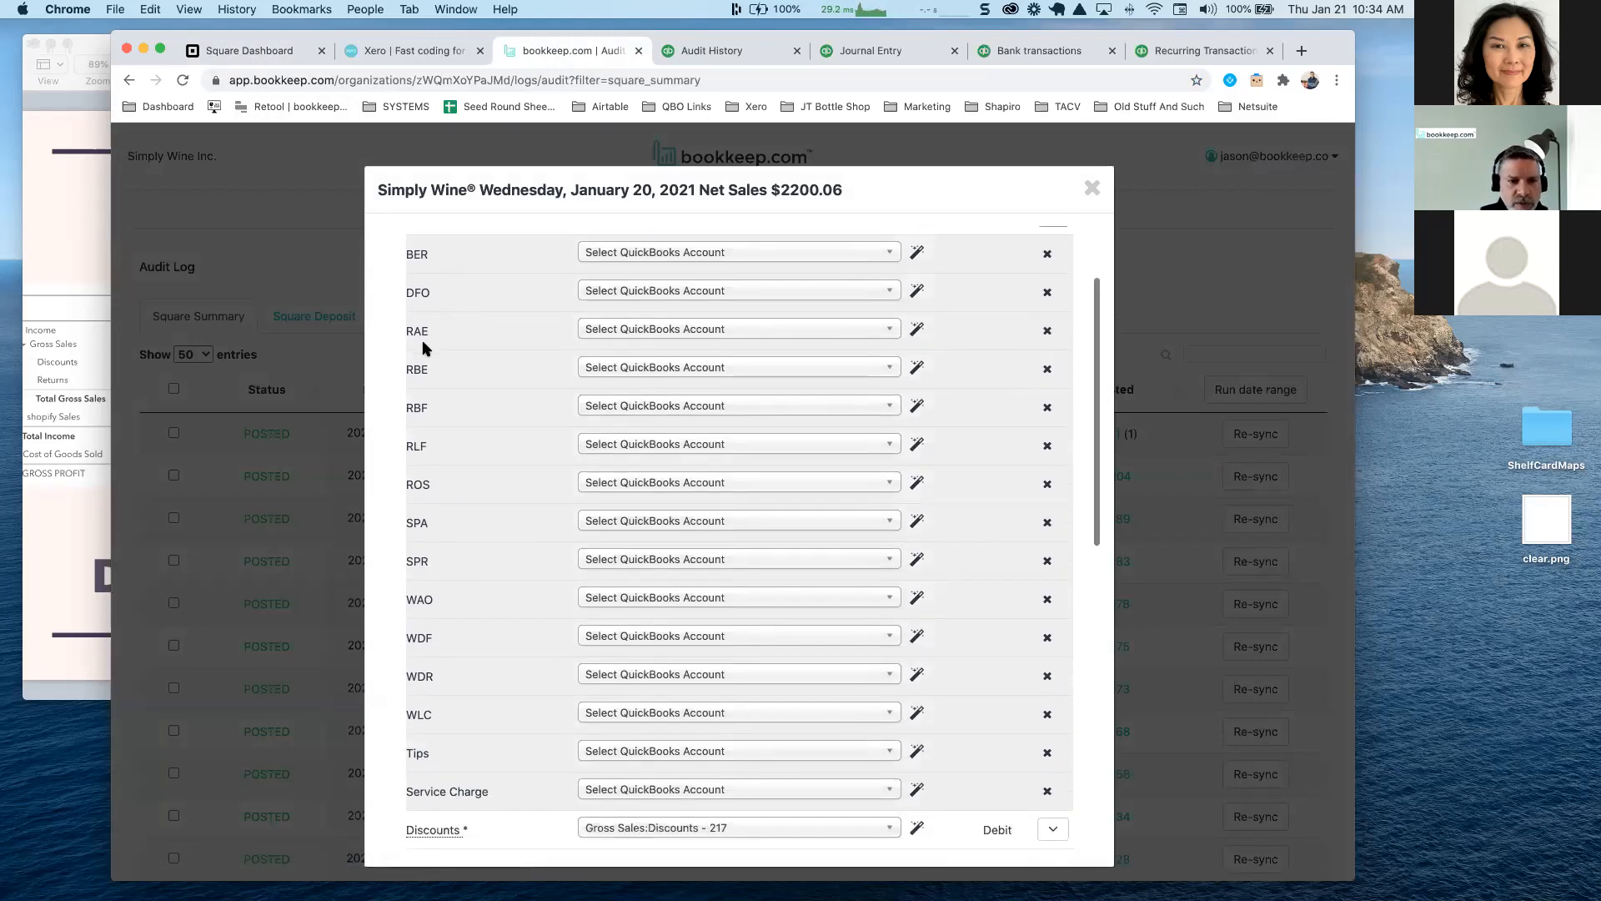
Try assigning Gross Sales:Red Wine - 380 to the RBE and RBF categories, and close the entry without saving
{"action": "left_click", "coordinate": [615, 370]}
{"action": "type", "text": "red"}
{"action": "key", "text": "Return"}
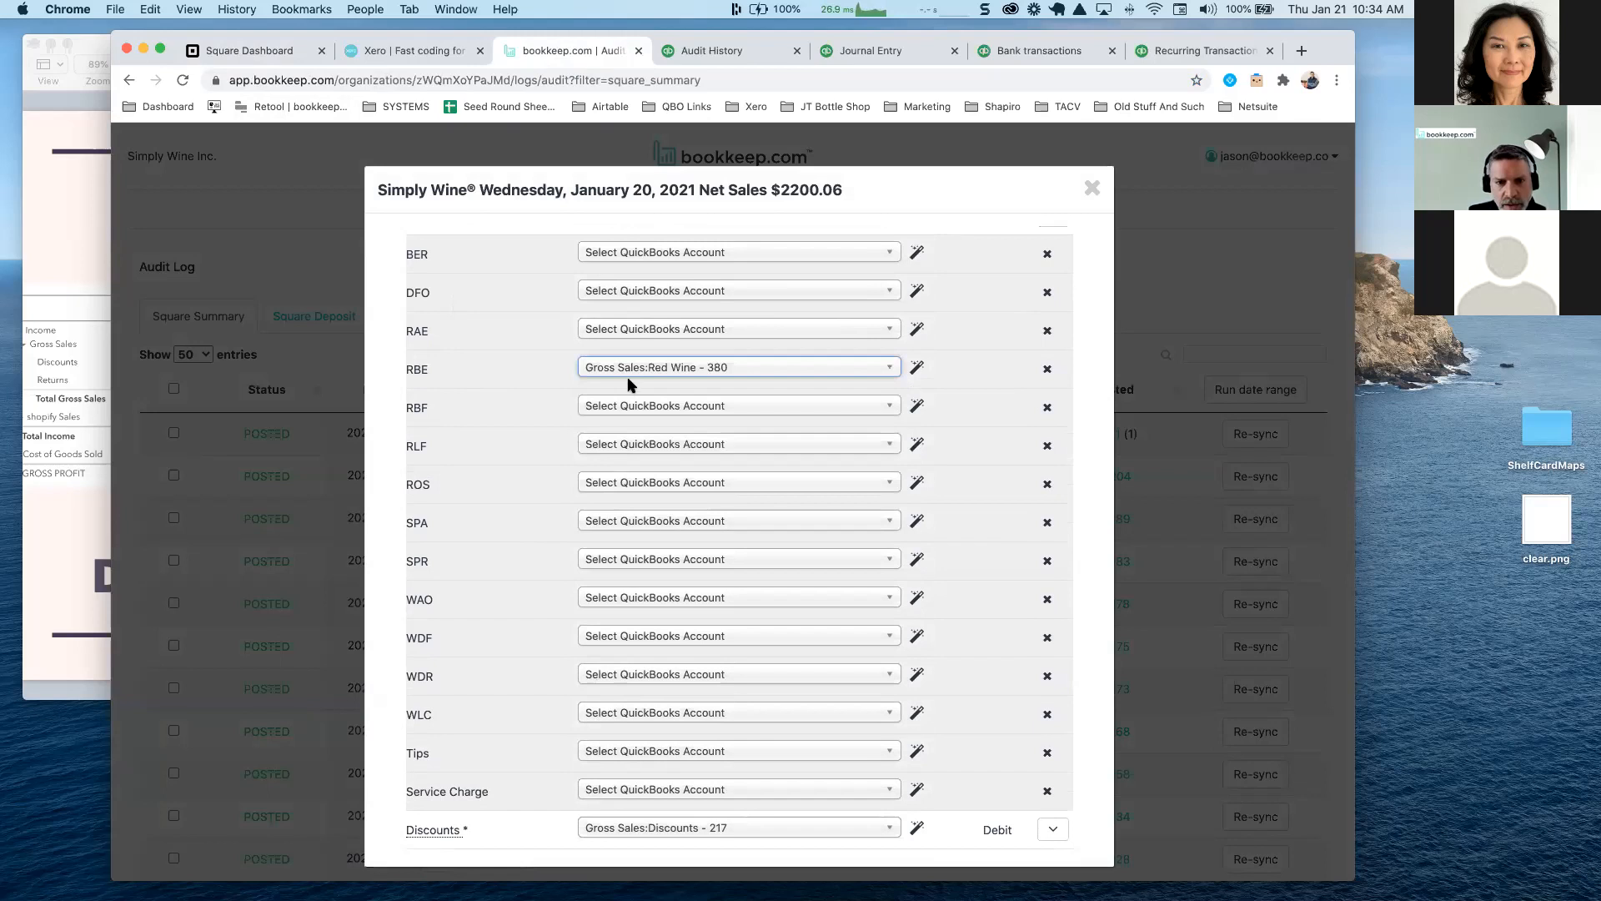
{"action": "type", "text": "red"}
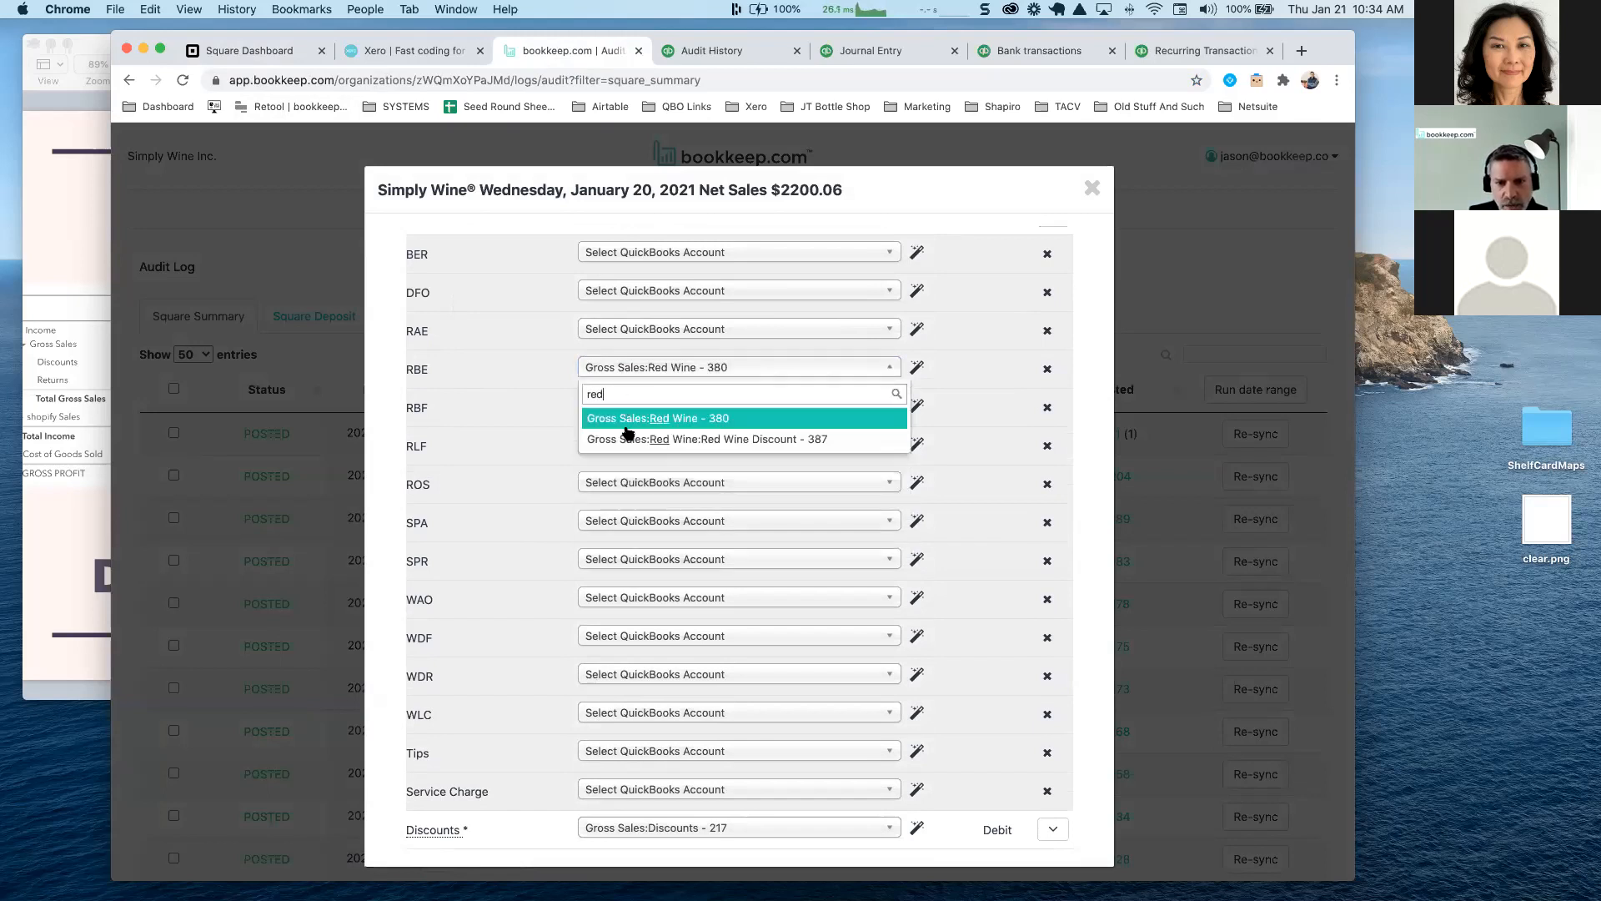
{"action": "left_click", "coordinate": [627, 421]}
{"action": "left_click", "coordinate": [610, 412]}
{"action": "type", "text": "red"}
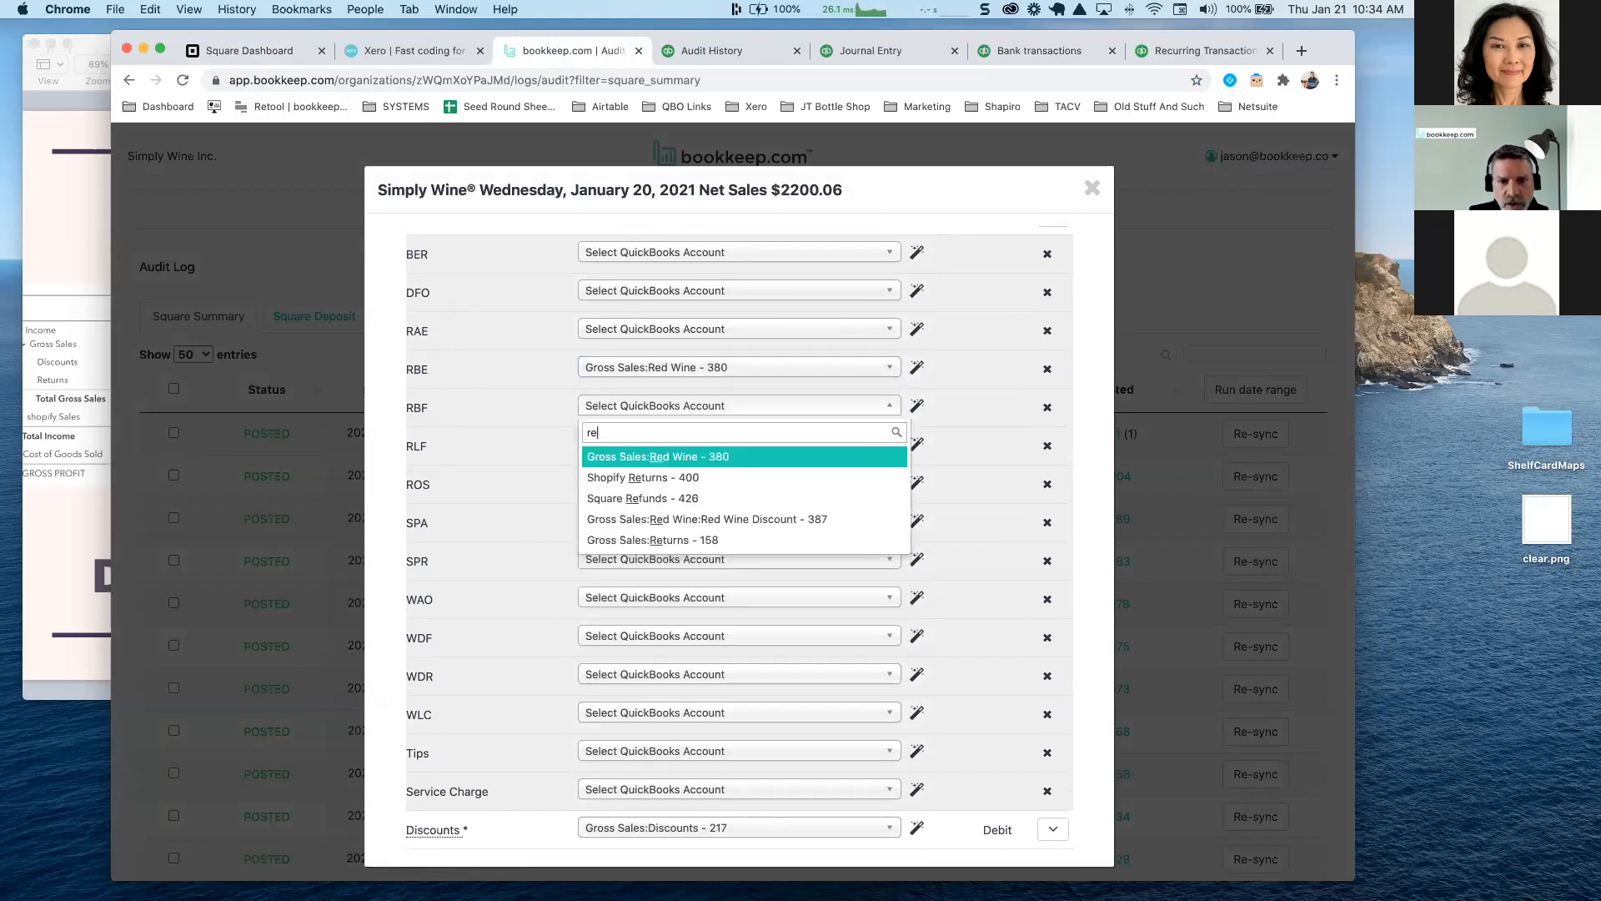
{"action": "left_click", "coordinate": [609, 454]}
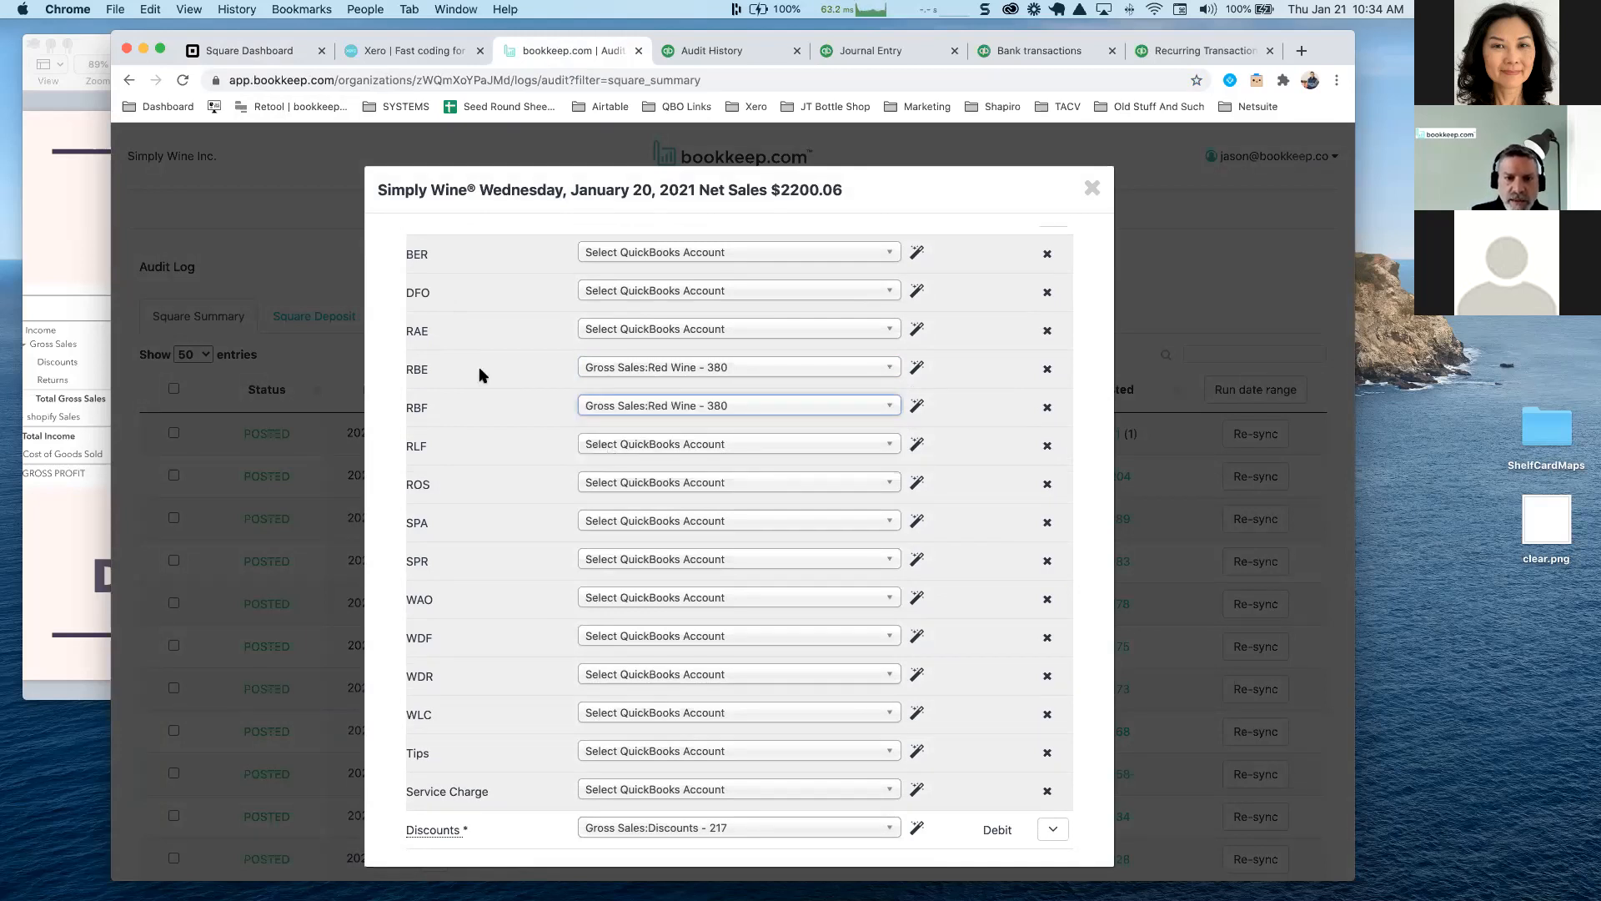
{"action": "scroll", "coordinate": [615, 417], "scroll_direction": "up", "scroll_amount": 2}
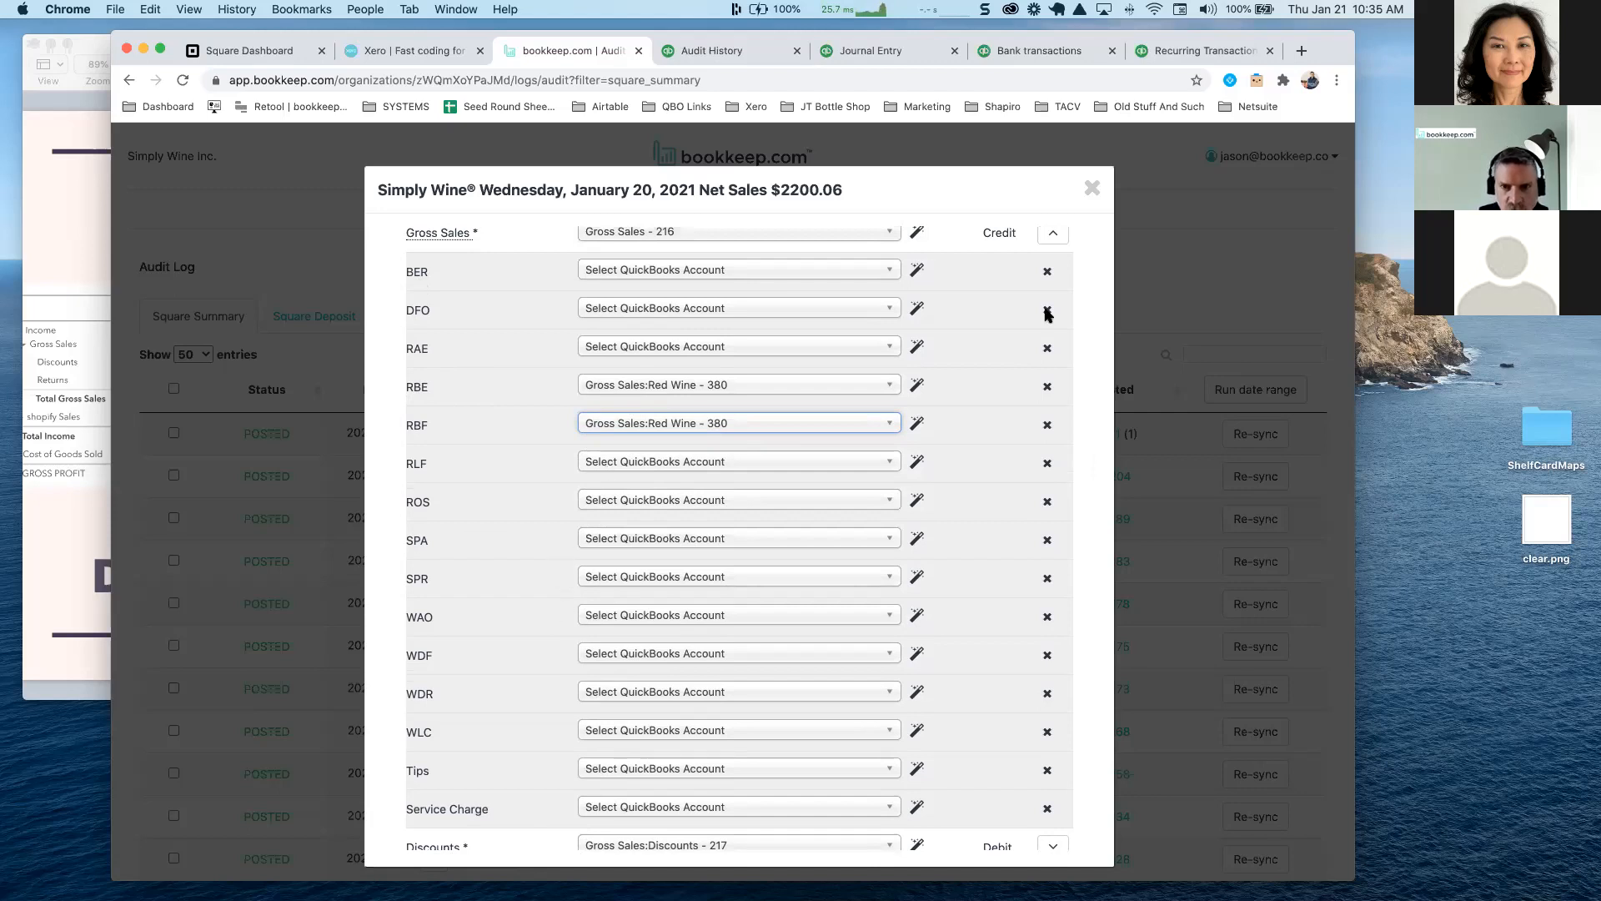
{"action": "scroll", "coordinate": [492, 472], "scroll_direction": "up", "scroll_amount": 1}
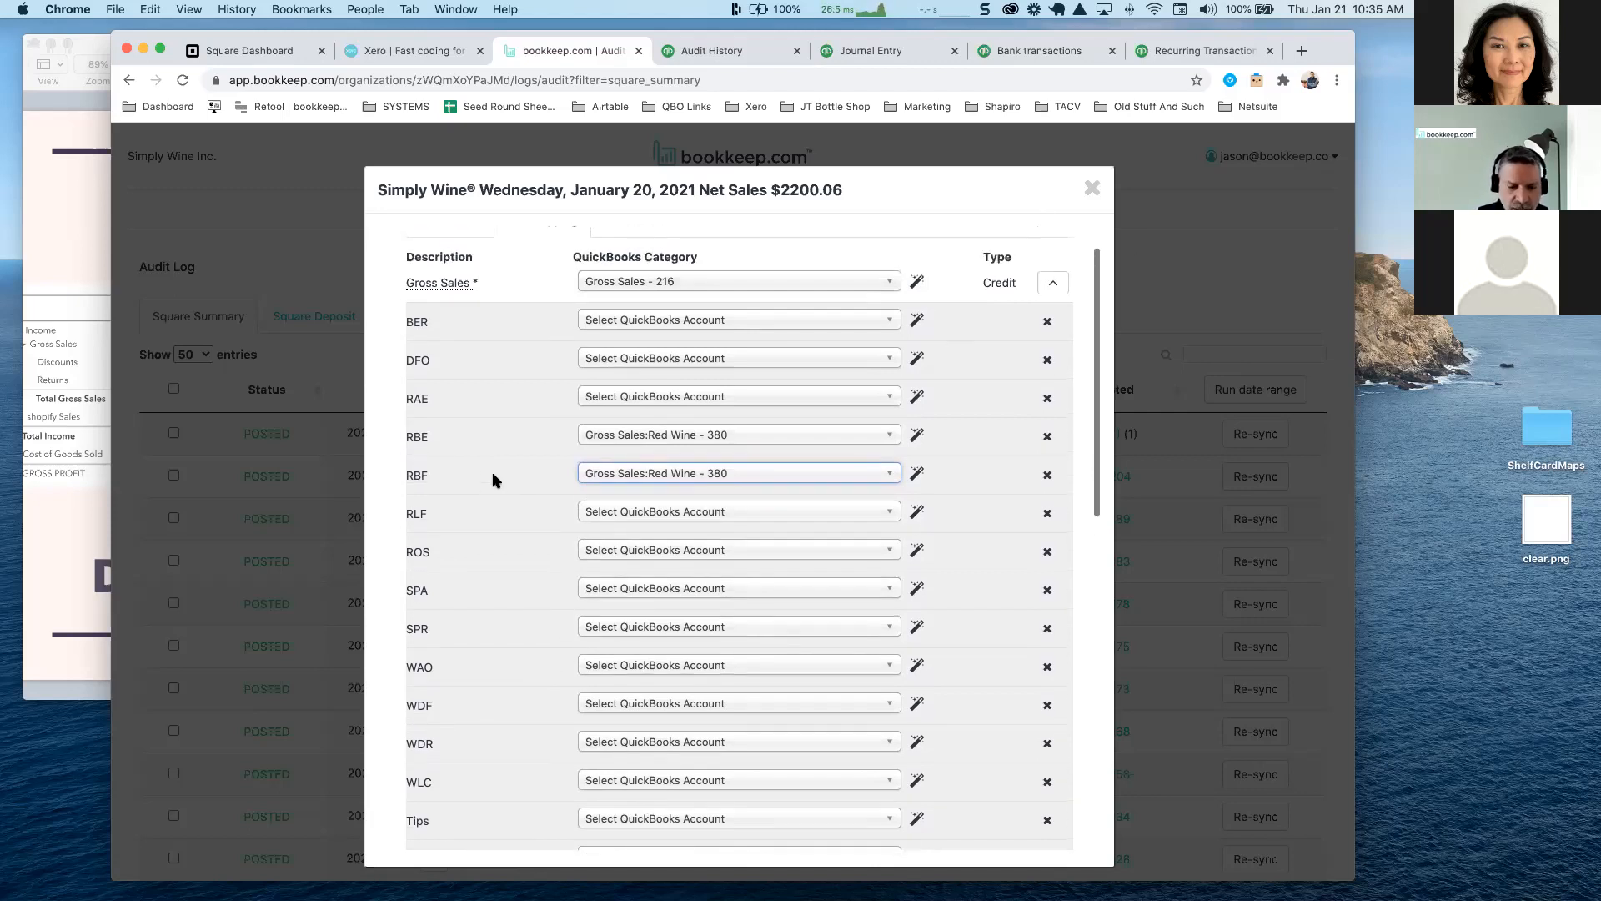
{"action": "scroll", "coordinate": [492, 472], "scroll_direction": "up", "scroll_amount": 1}
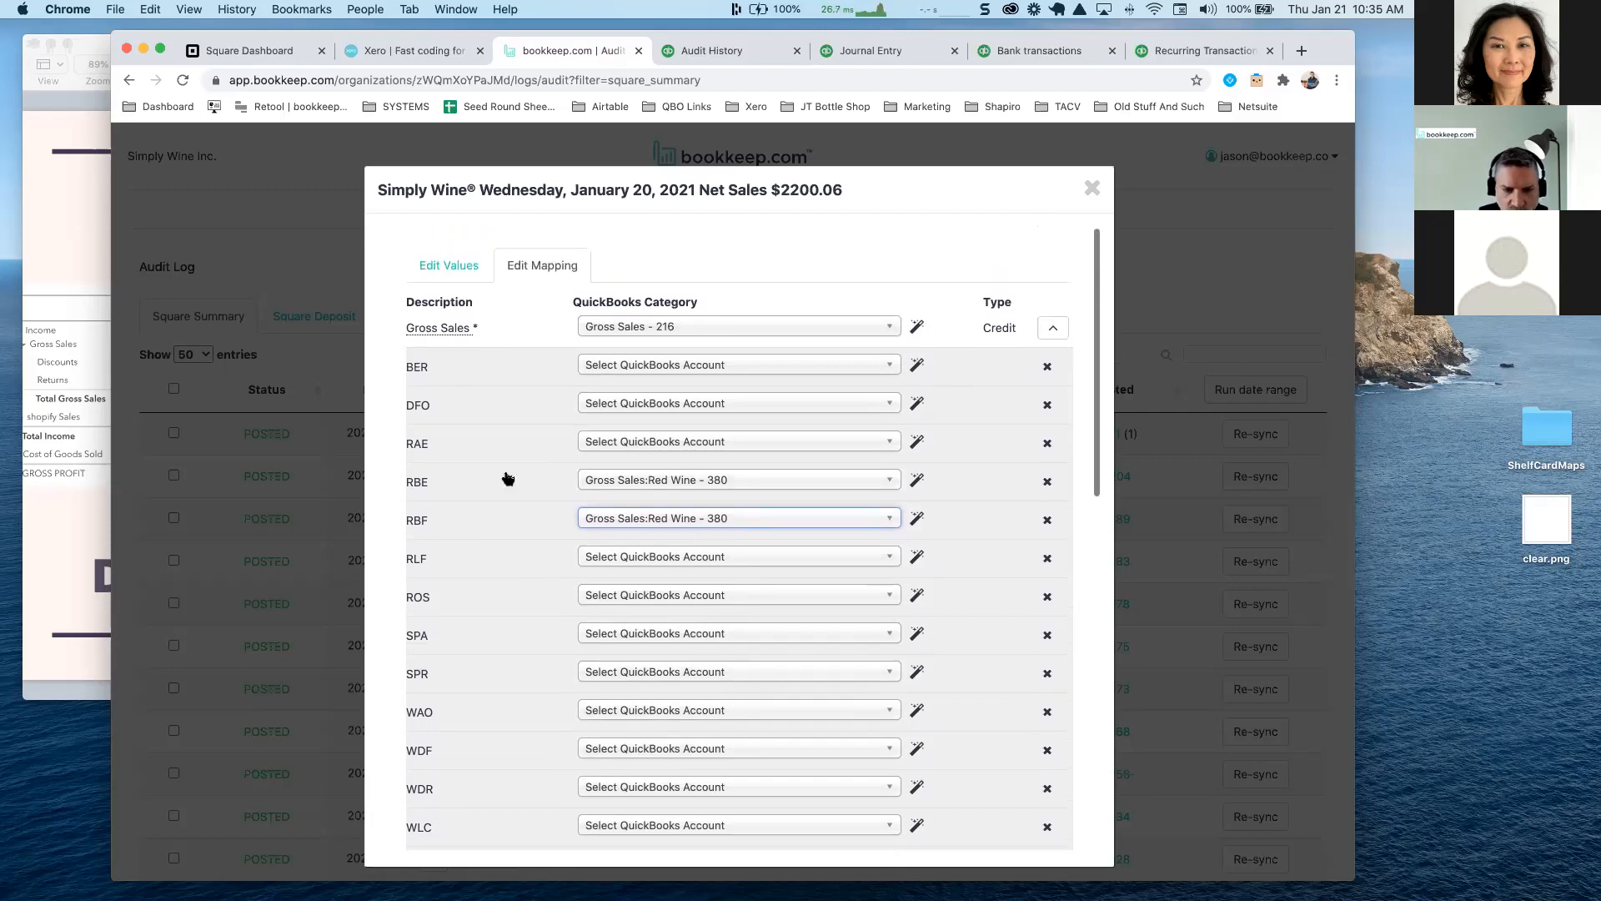
{"action": "left_click", "coordinate": [1092, 191]}
Open the organization's Apps page and review the apps available to connect and the connected app accounts
{"action": "left_click", "coordinate": [631, 213]}
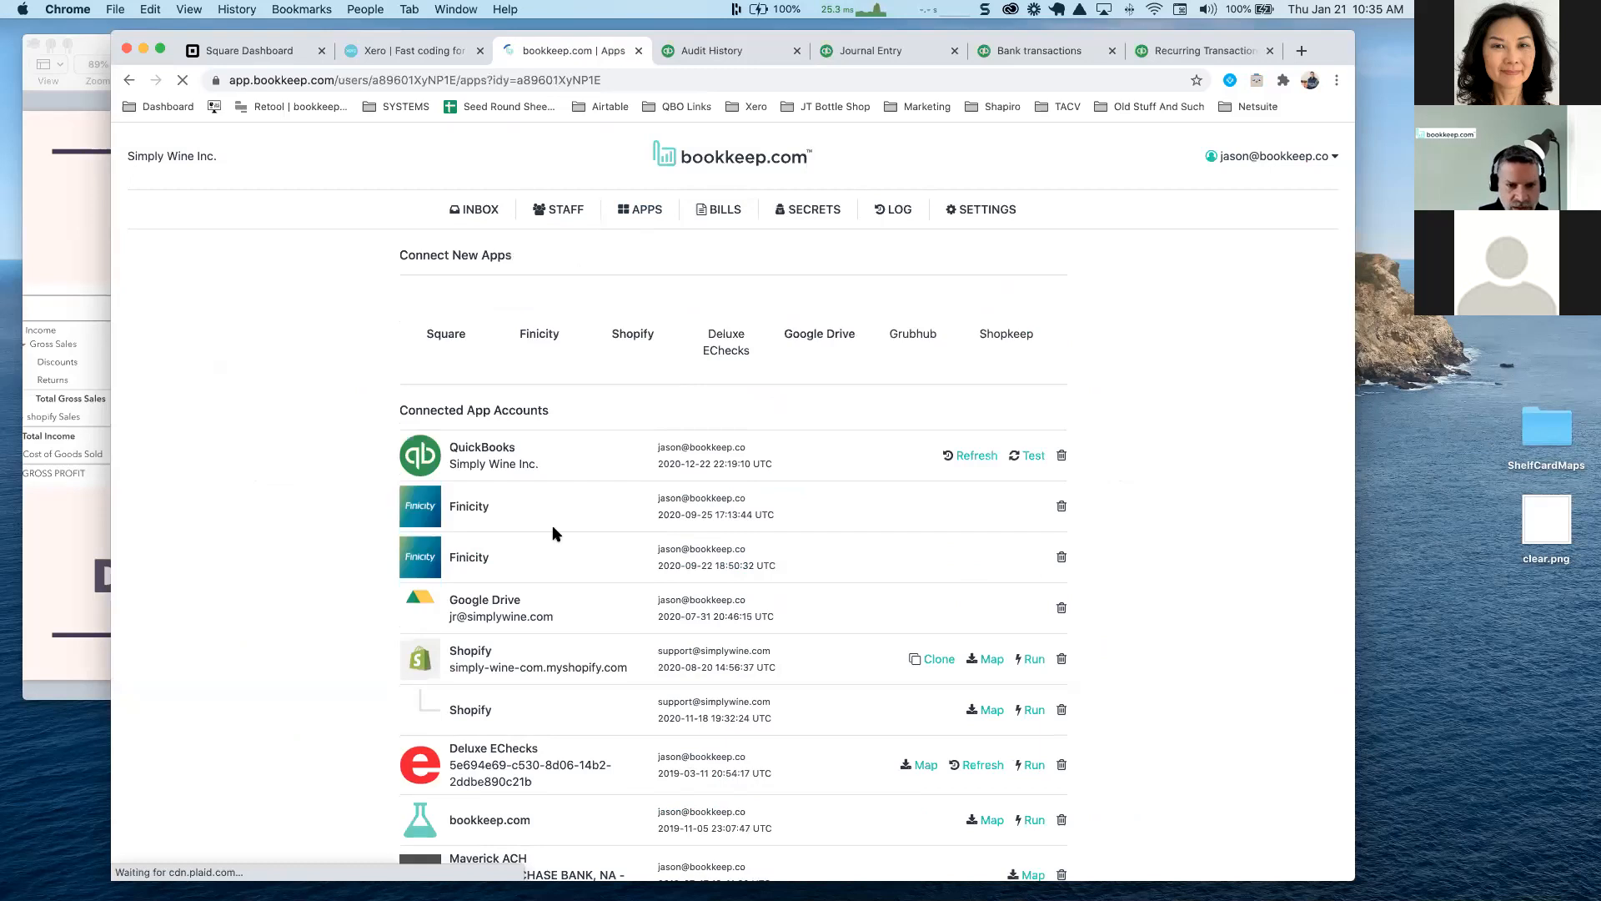
{"action": "scroll", "coordinate": [549, 533], "scroll_direction": "down", "scroll_amount": 3}
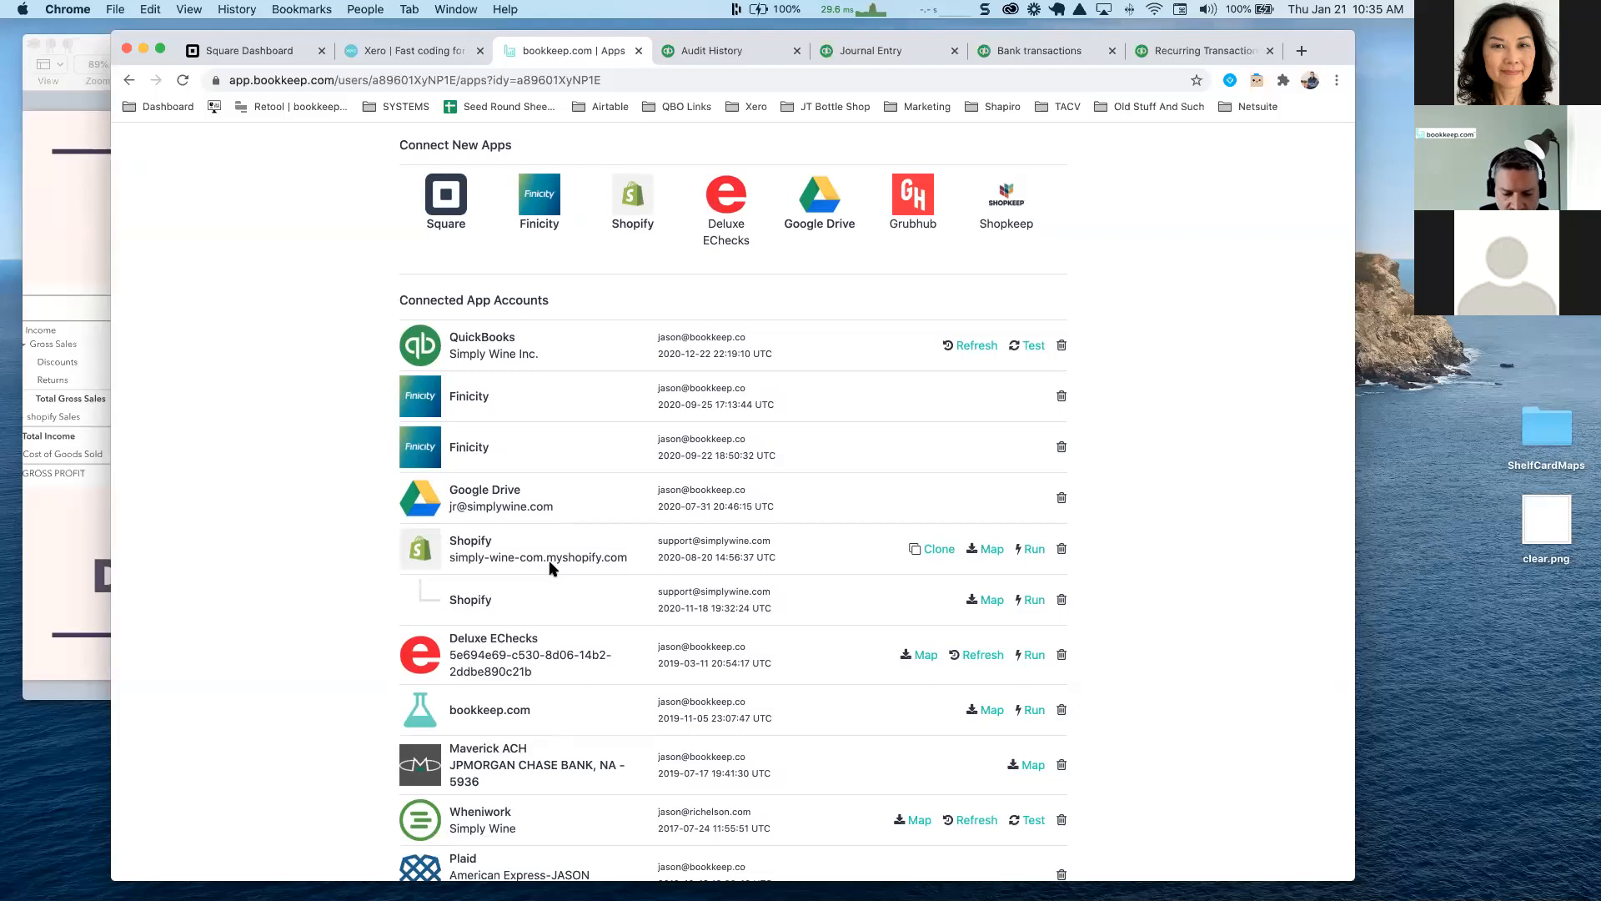
{"action": "scroll", "coordinate": [549, 561], "scroll_direction": "down", "scroll_amount": 1}
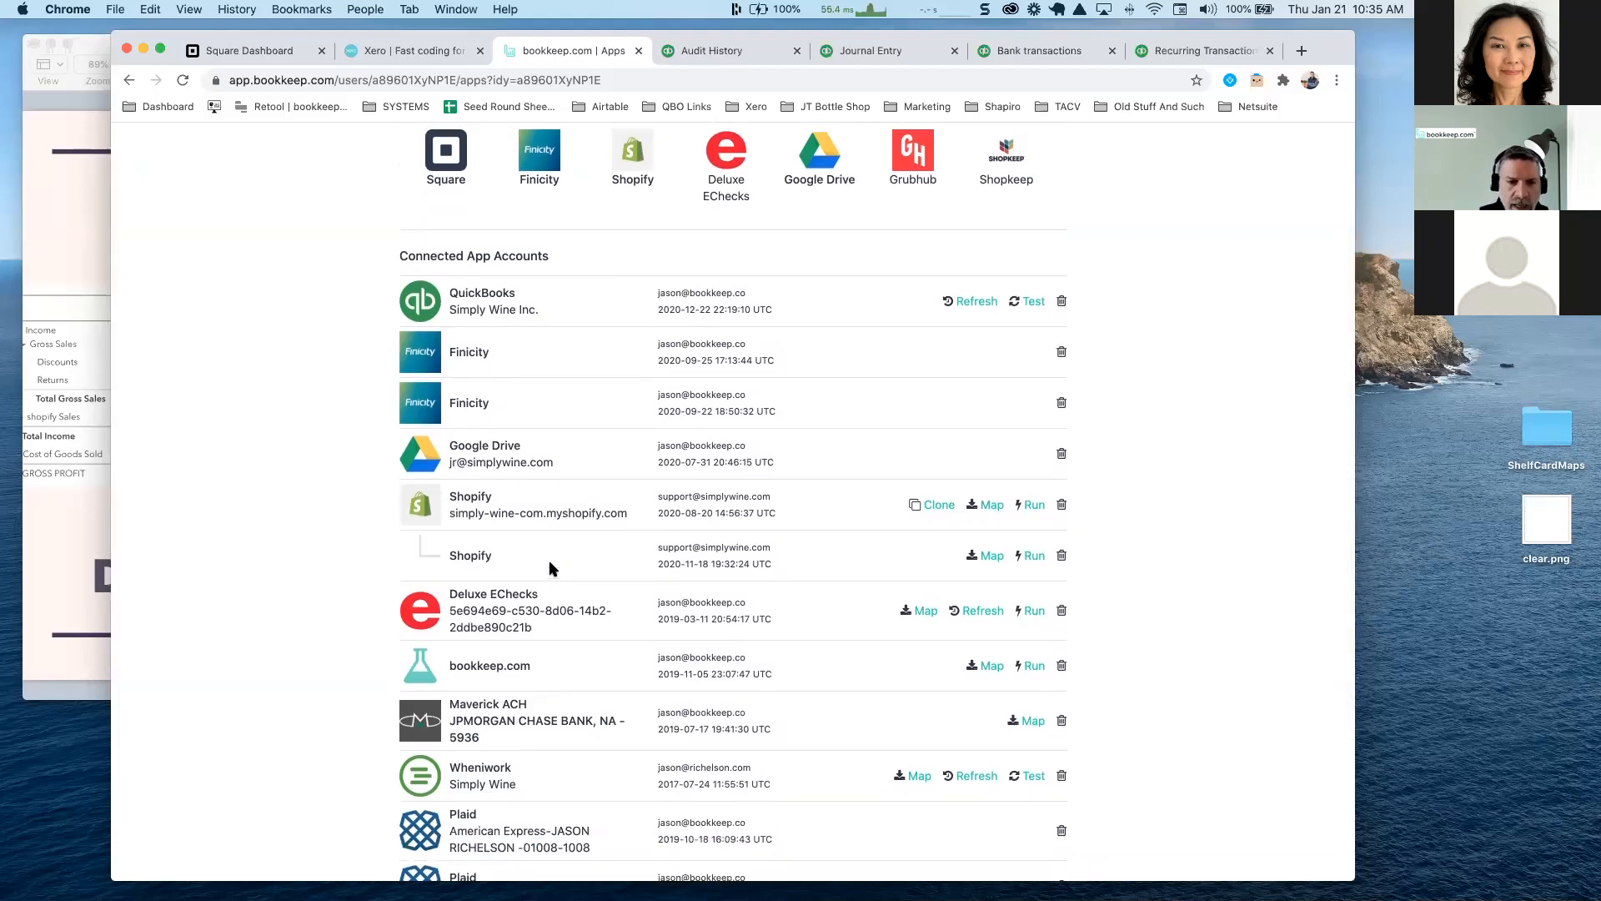
{"action": "scroll", "coordinate": [549, 563], "scroll_direction": "up", "scroll_amount": 1}
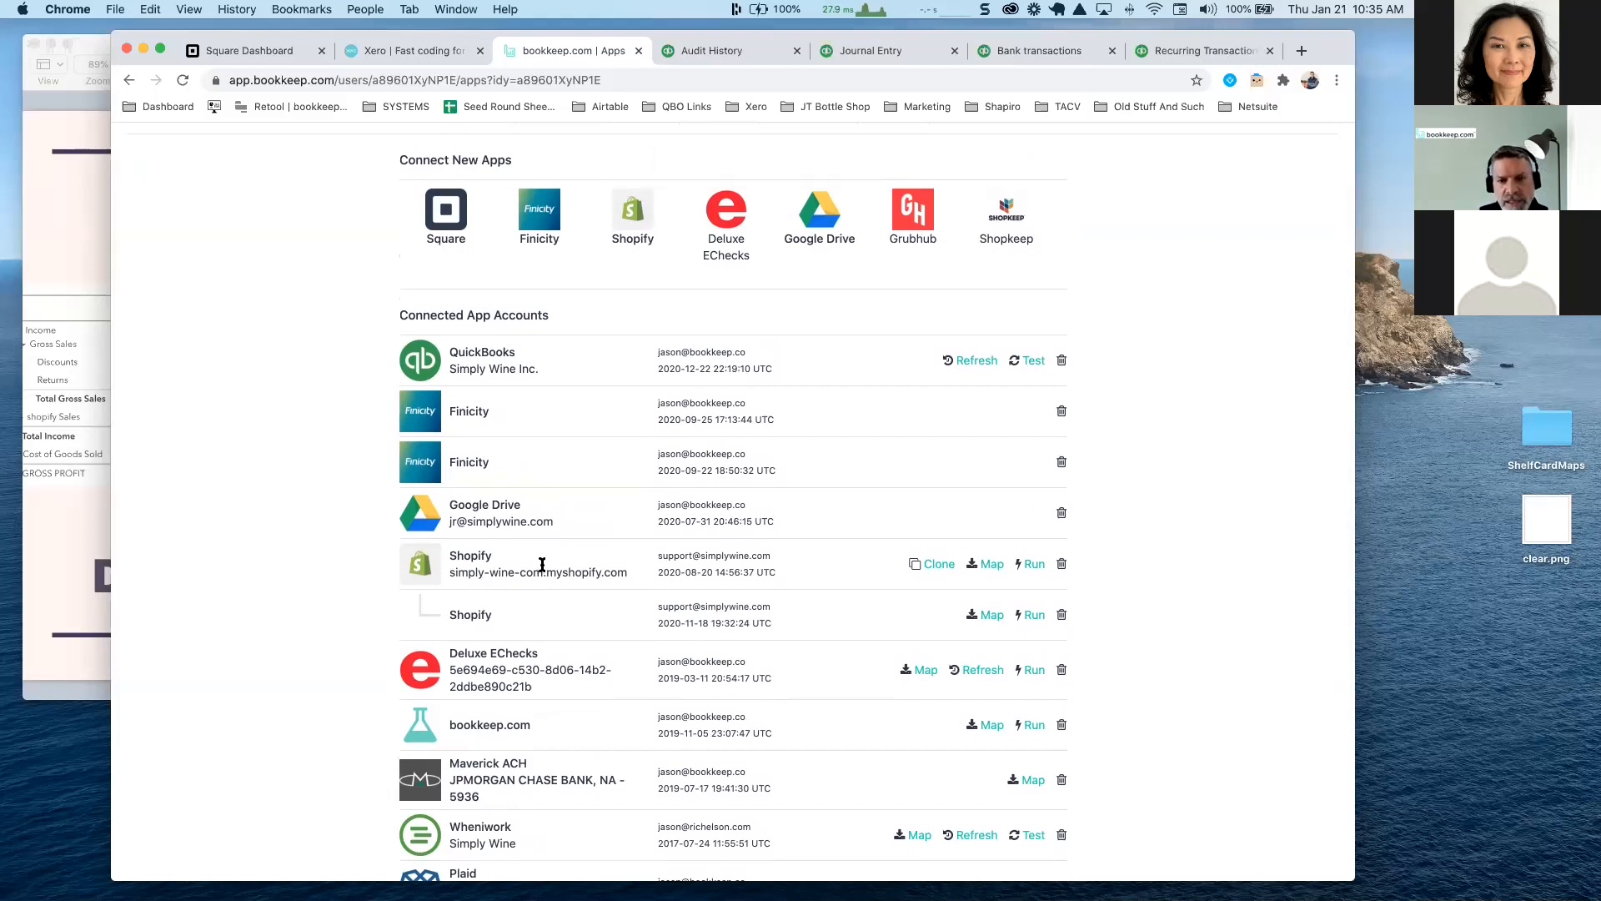
{"action": "scroll", "coordinate": [542, 565], "scroll_direction": "up", "scroll_amount": 2}
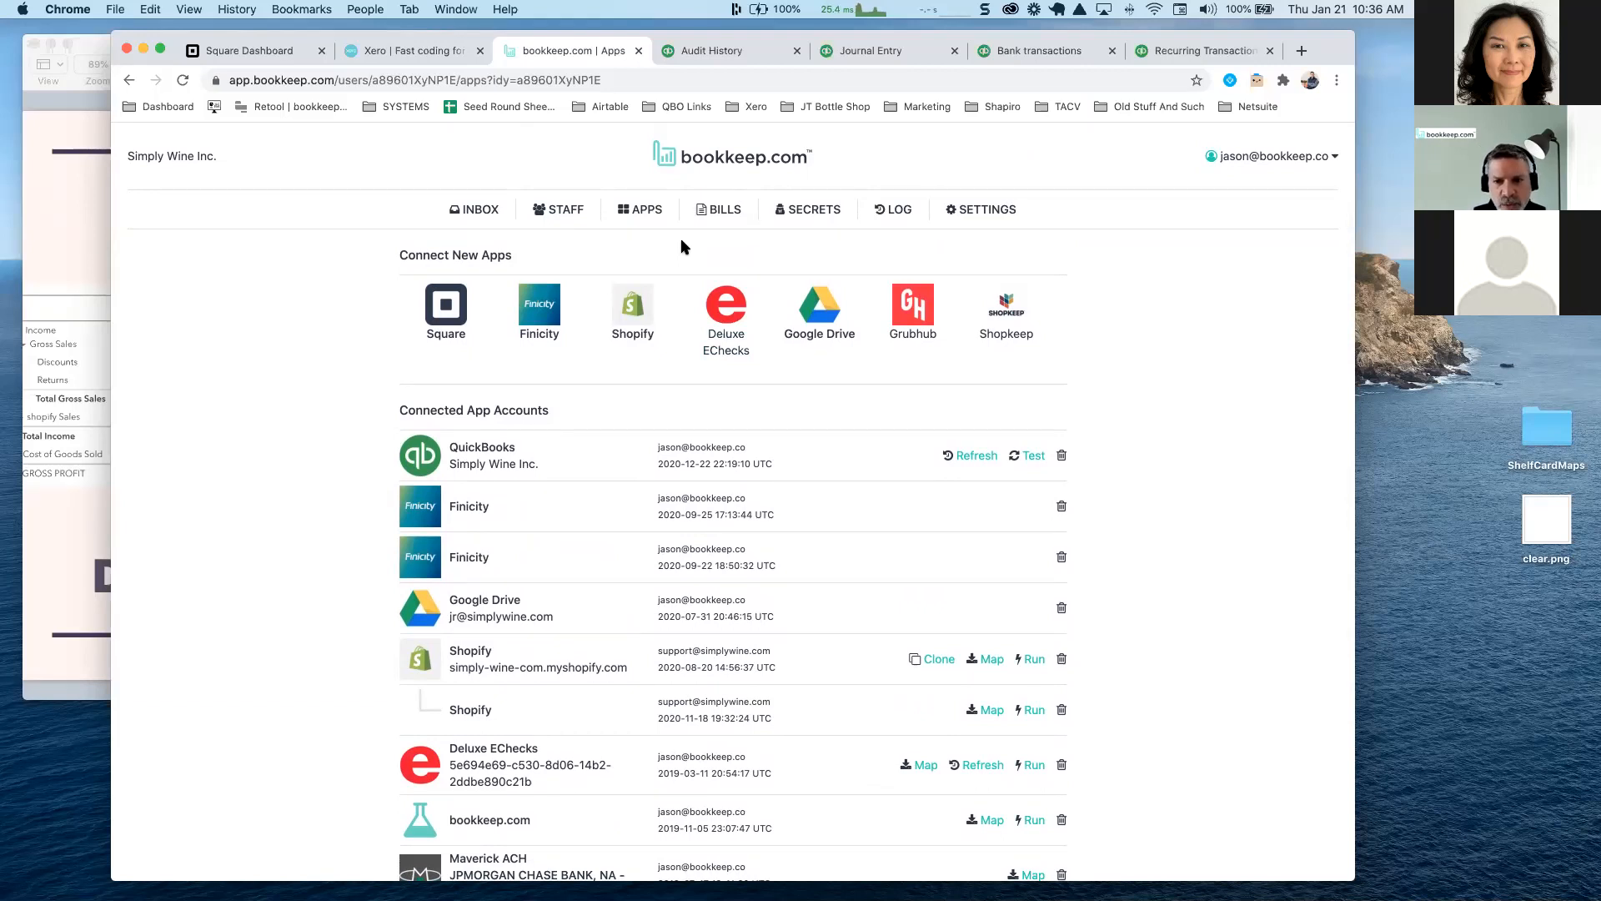
Switch to QuickBooks, open the Performance center for Simply Wine Inc., and look through its charts
{"action": "left_click", "coordinate": [712, 50]}
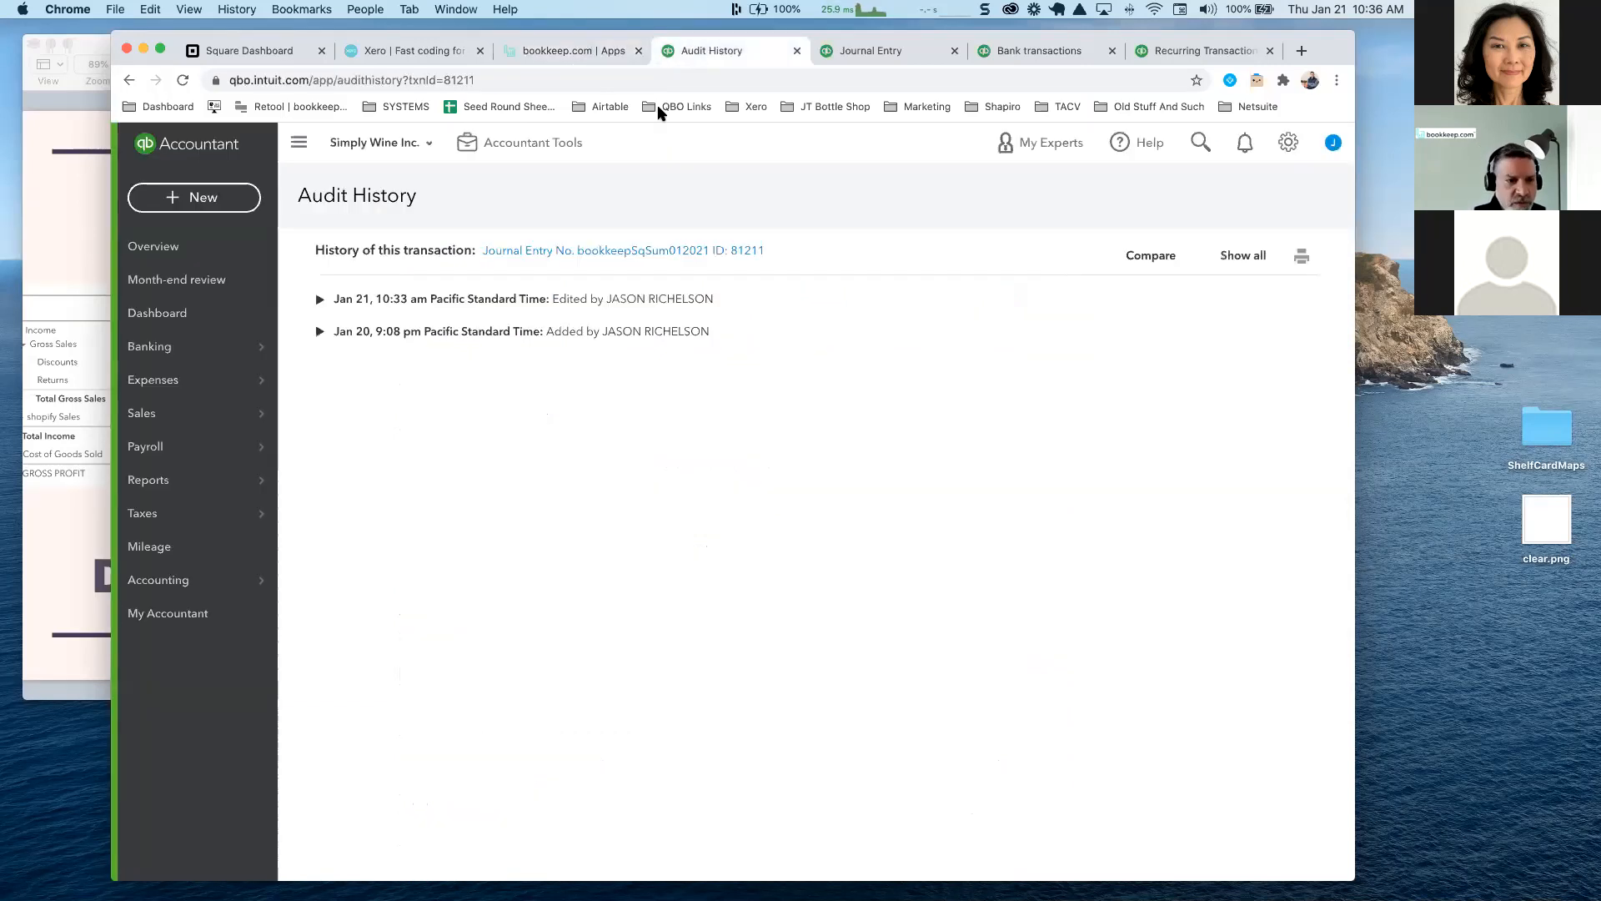
{"action": "mouse_move", "coordinate": [250, 479]}
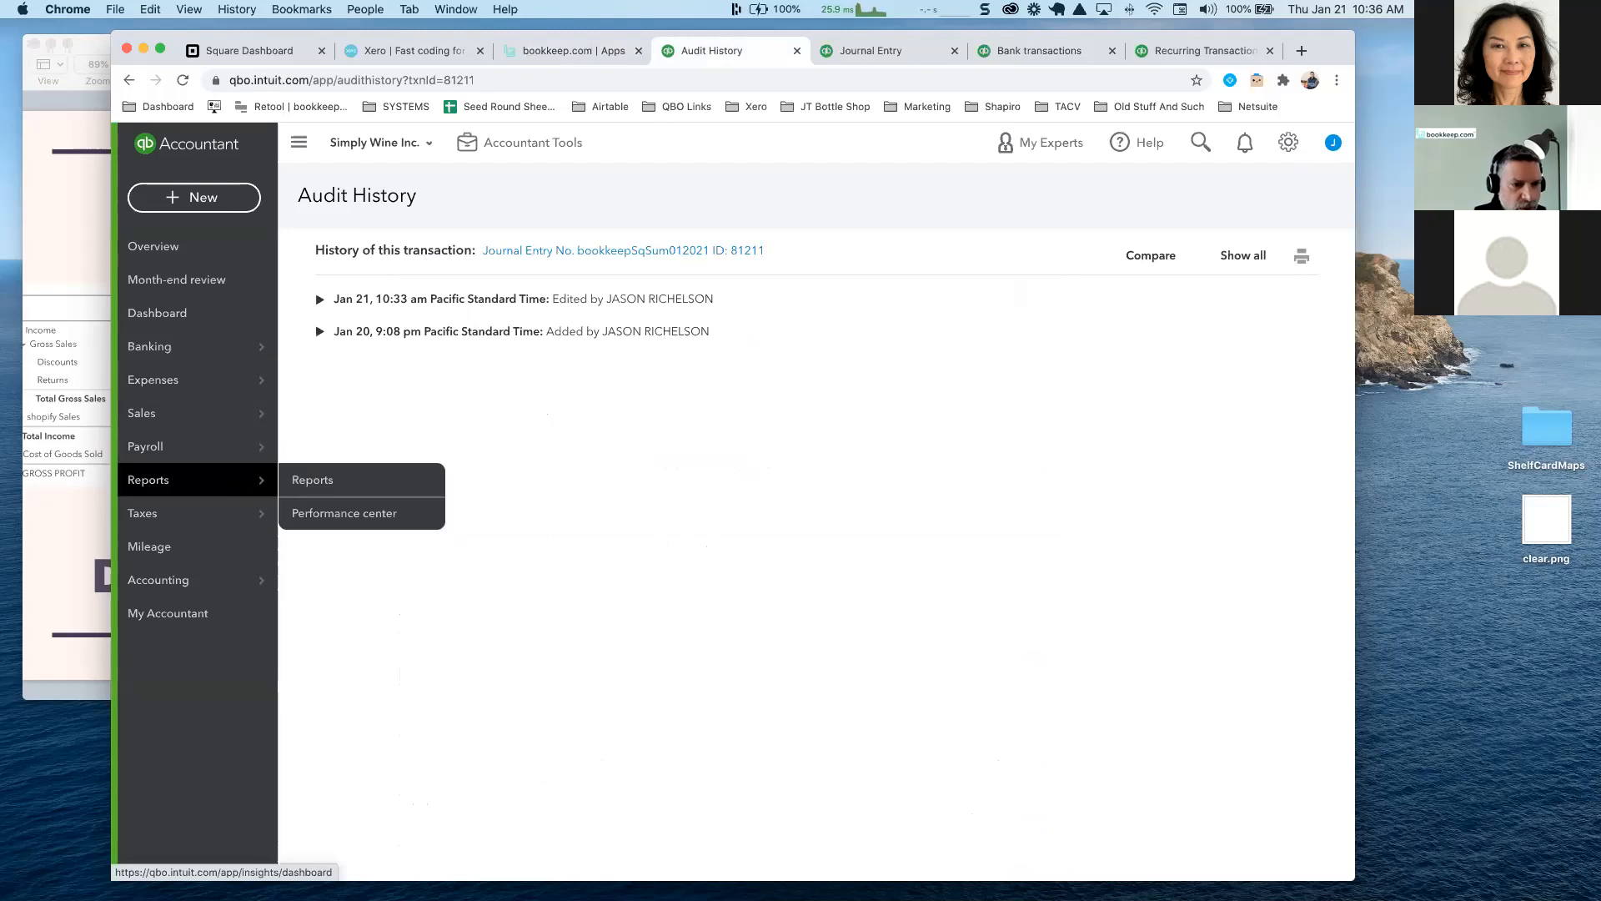
{"action": "left_click", "coordinate": [327, 513]}
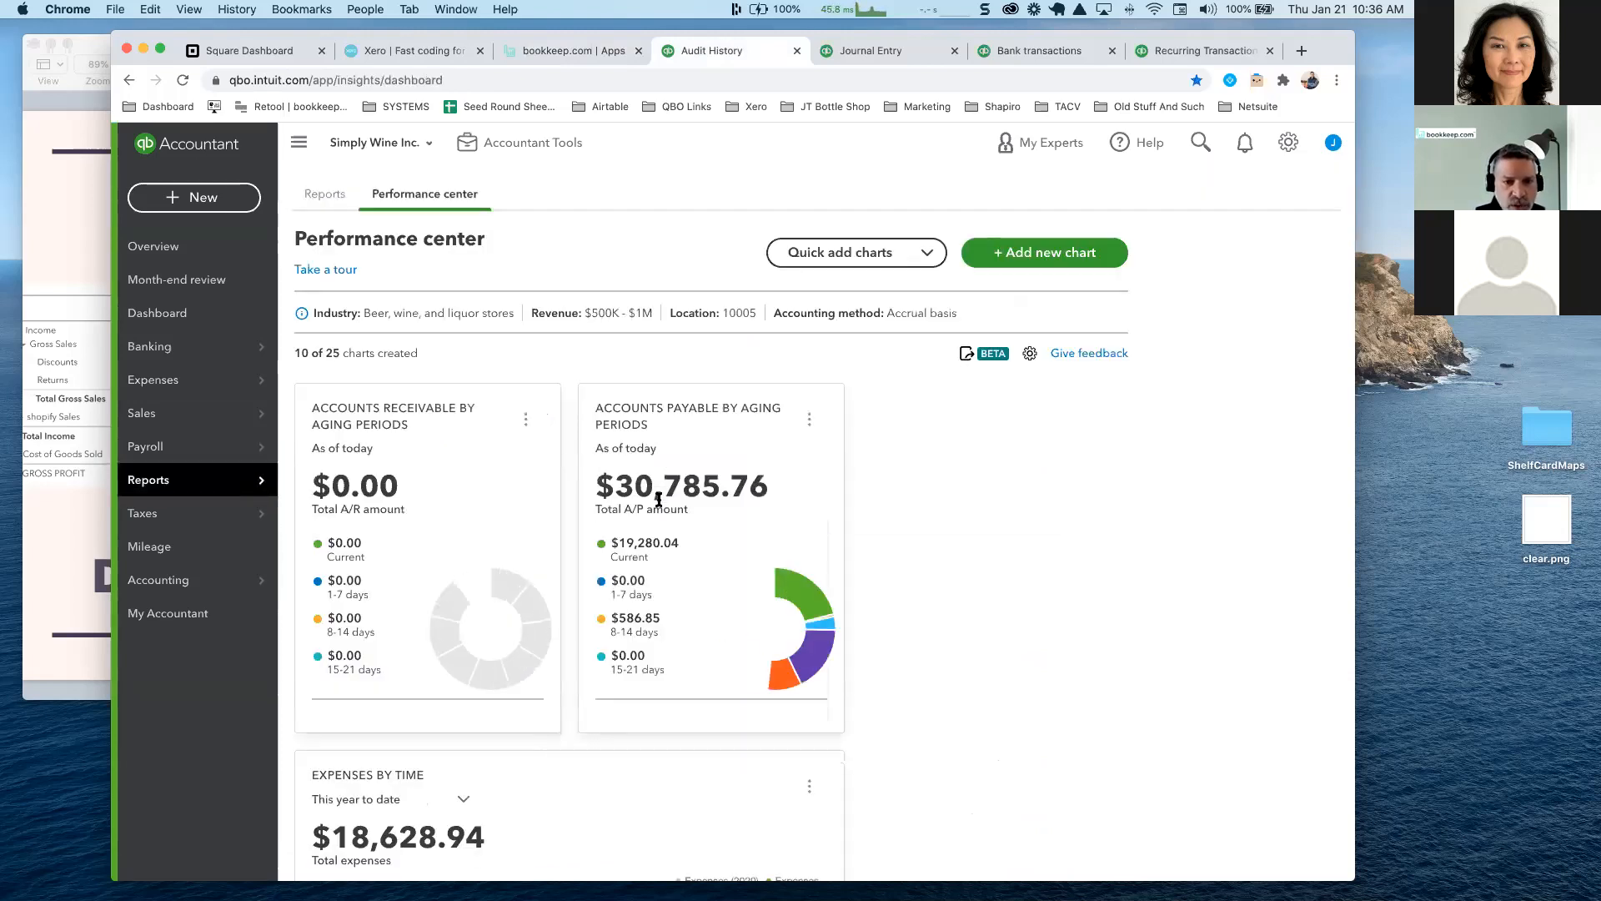
{"action": "scroll", "coordinate": [659, 499], "scroll_direction": "down", "scroll_amount": 2}
{"action": "scroll", "coordinate": [659, 499], "scroll_direction": "down", "scroll_amount": 5}
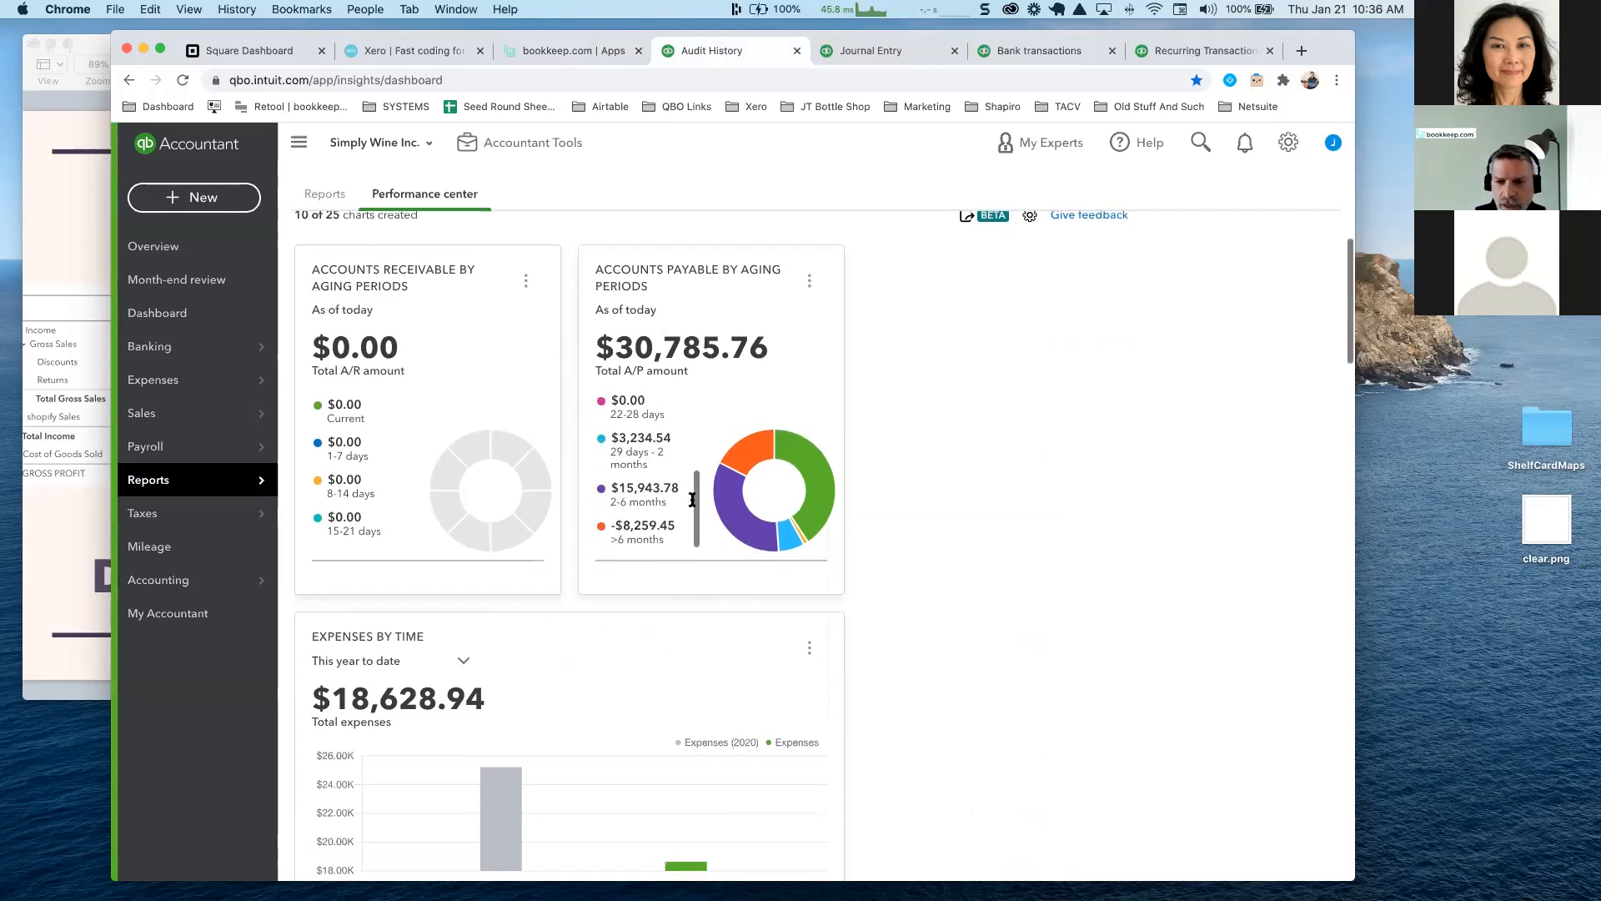
{"action": "scroll", "coordinate": [949, 501], "scroll_direction": "down", "scroll_amount": 6}
{"action": "scroll", "coordinate": [949, 502], "scroll_direction": "up", "scroll_amount": 8}
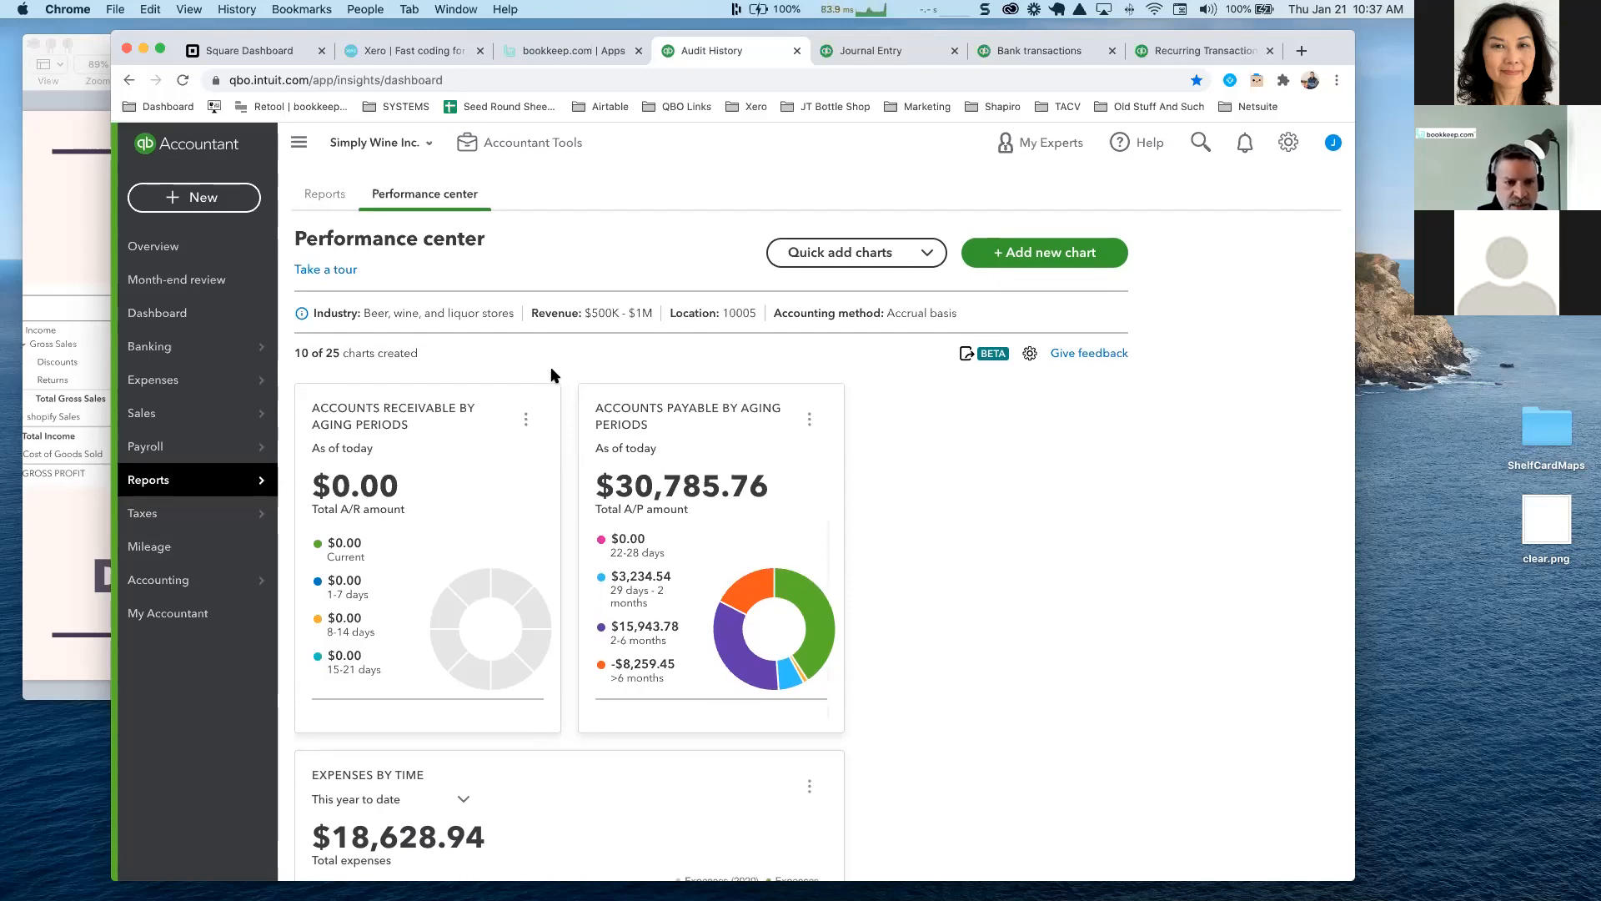
Filter the Chart of Accounts by "squ" and open the register of the Square Expected Deposits account
{"action": "mouse_move", "coordinate": [259, 580]}
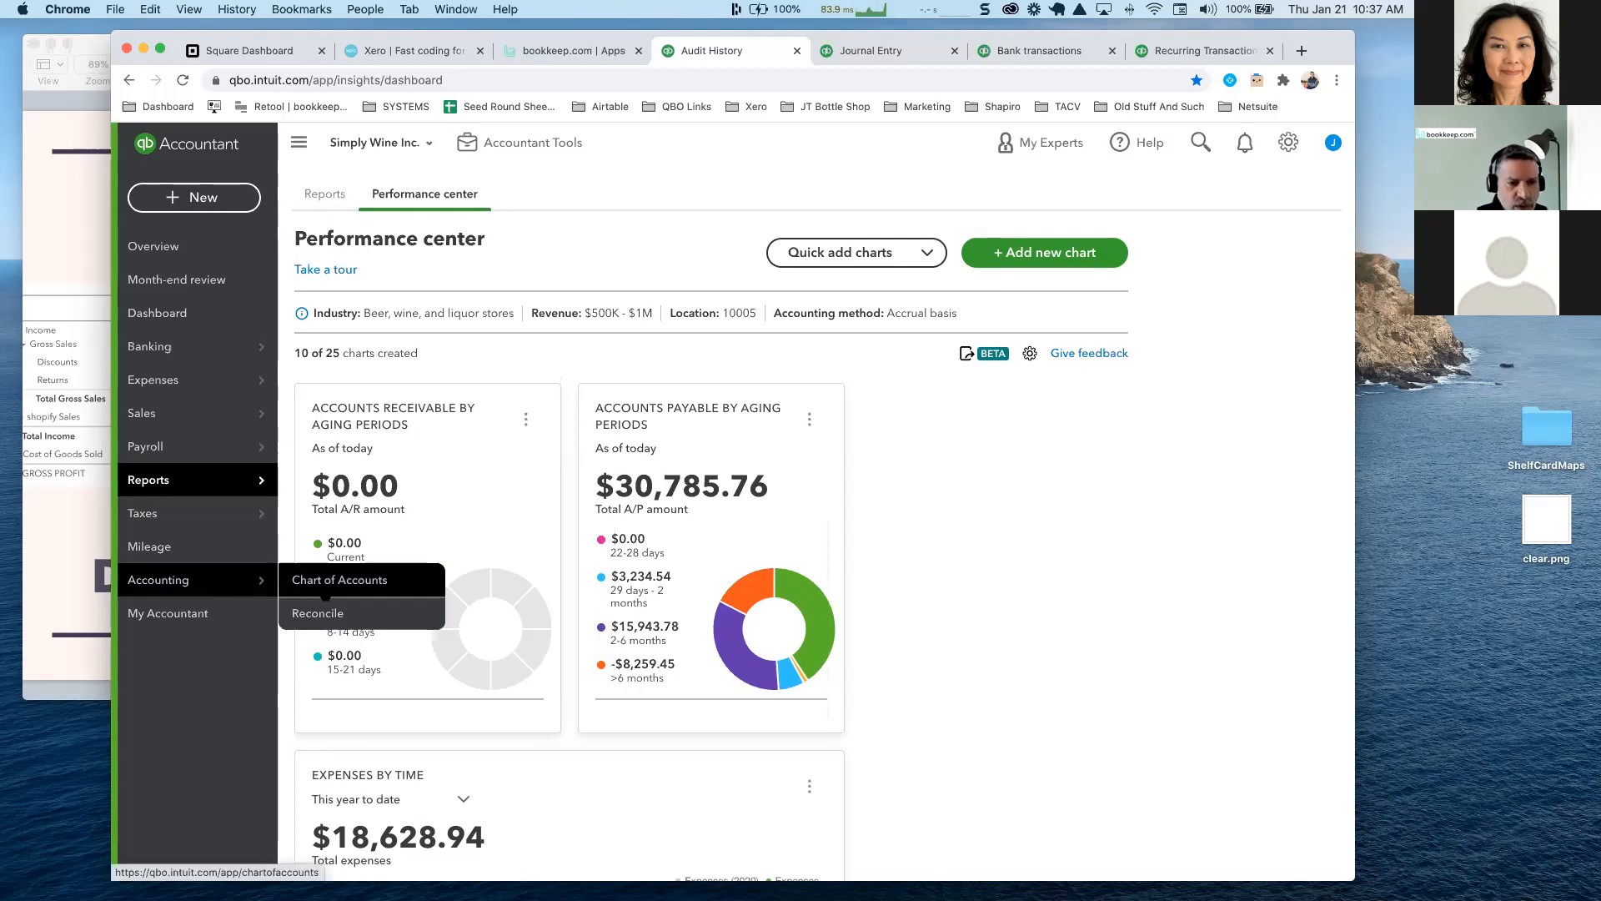
{"action": "left_click", "coordinate": [325, 595]}
{"action": "left_click", "coordinate": [372, 313]}
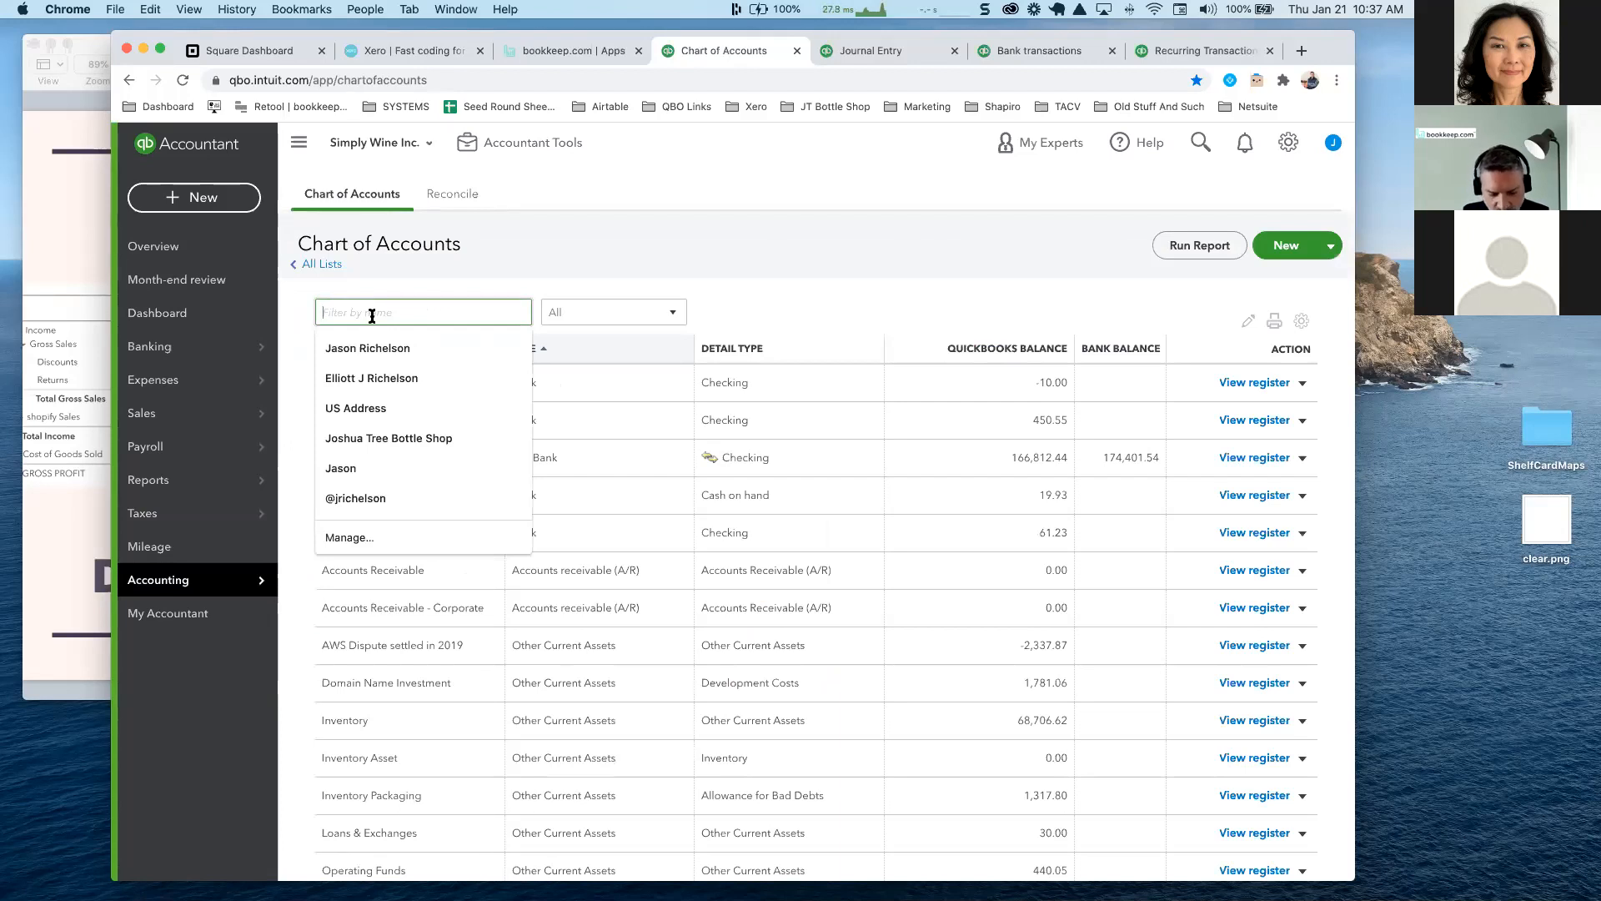
{"action": "type", "text": "squ"}
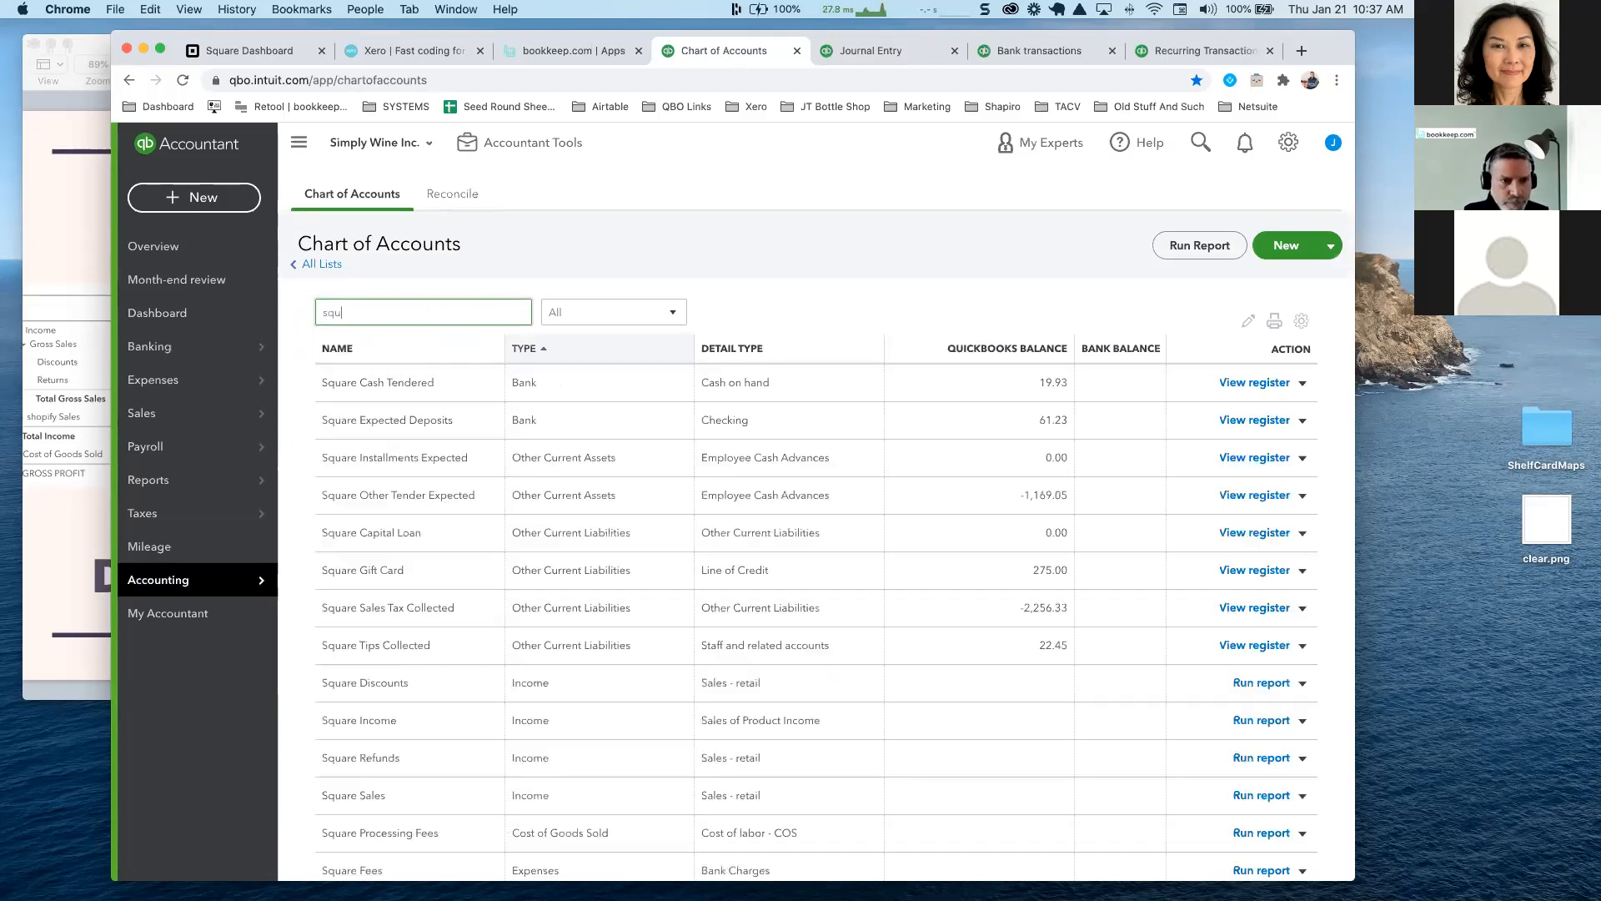
{"action": "double_click", "coordinate": [440, 421]}
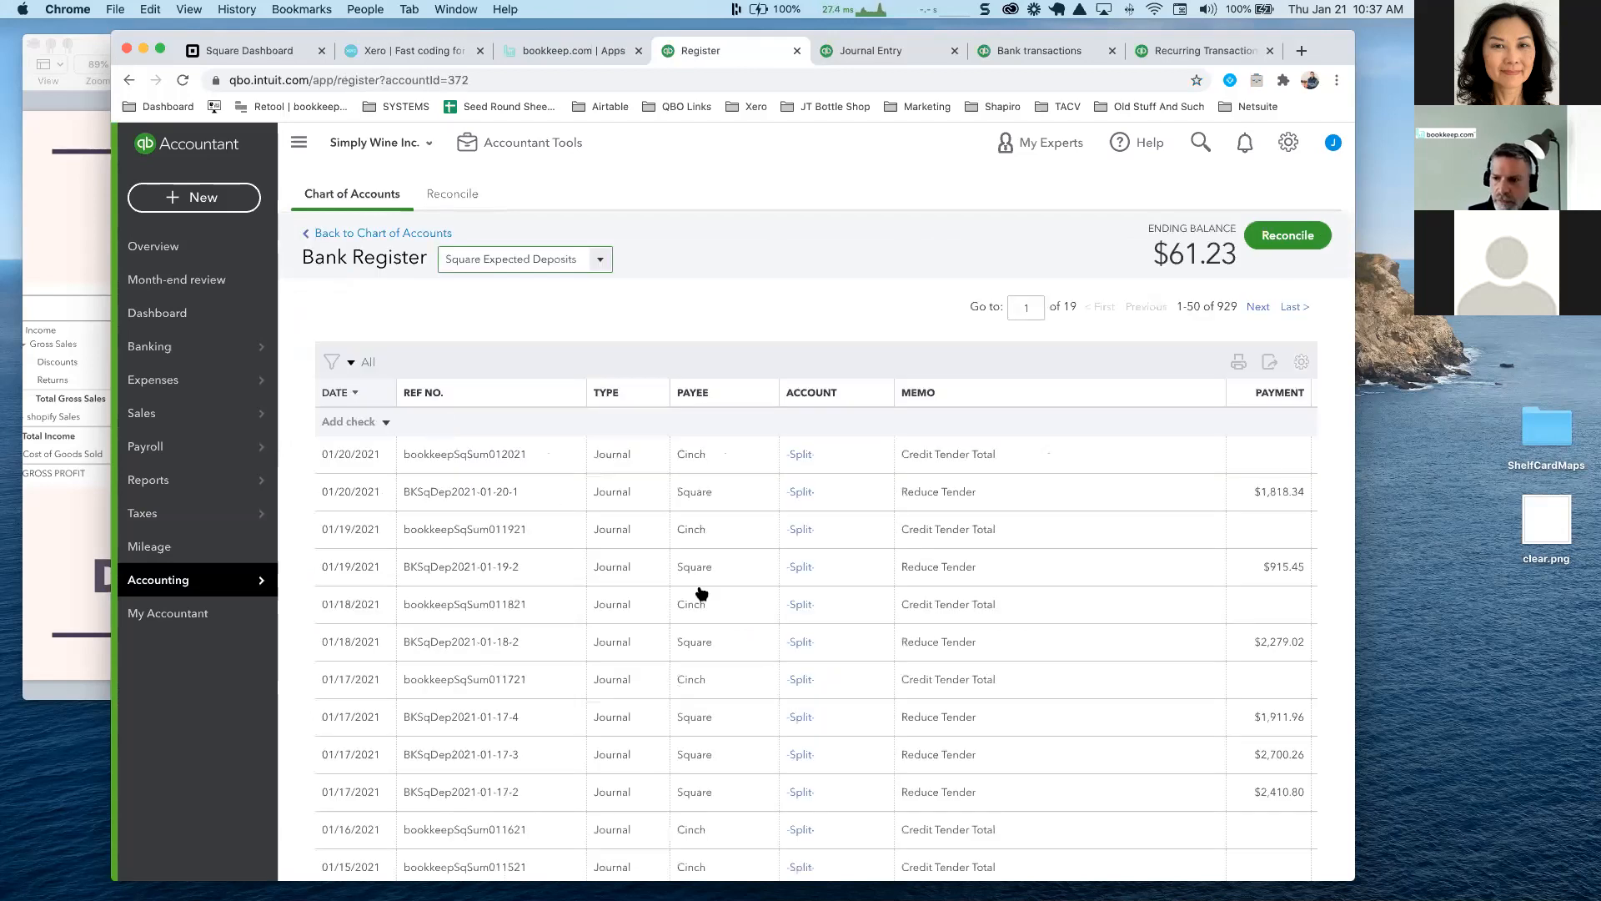
Reload the Square Expected Deposits register and narrow the Memo column so the Payment and Deposit columns fit side by side
{"action": "scroll", "coordinate": [715, 604], "scroll_direction": "right", "scroll_amount": 3}
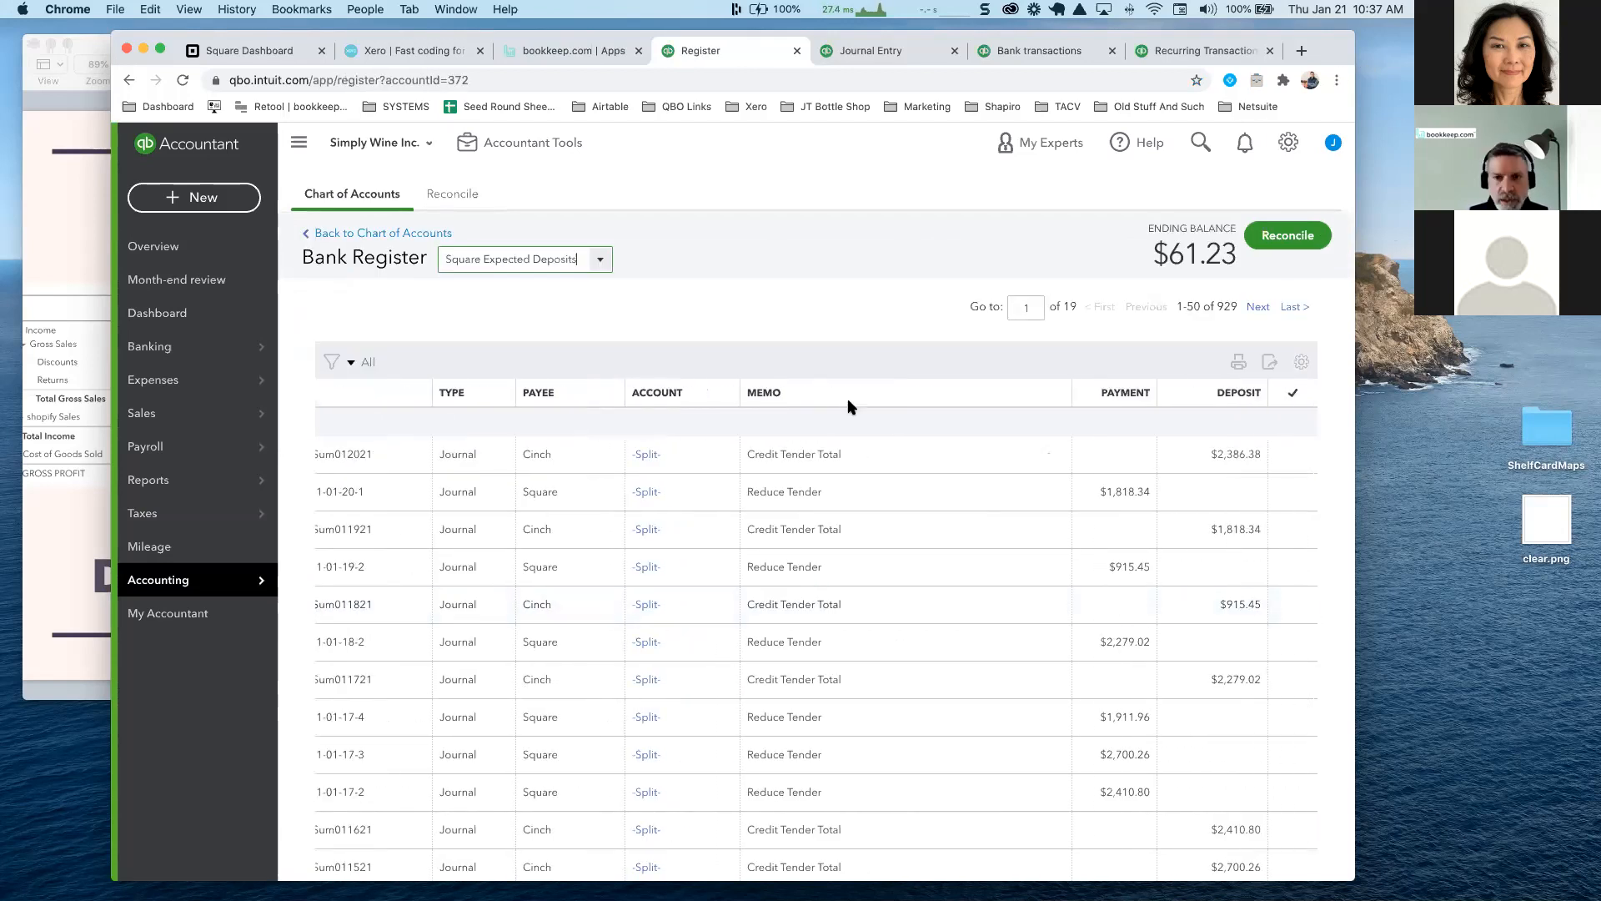
{"action": "key", "text": "super+r"}
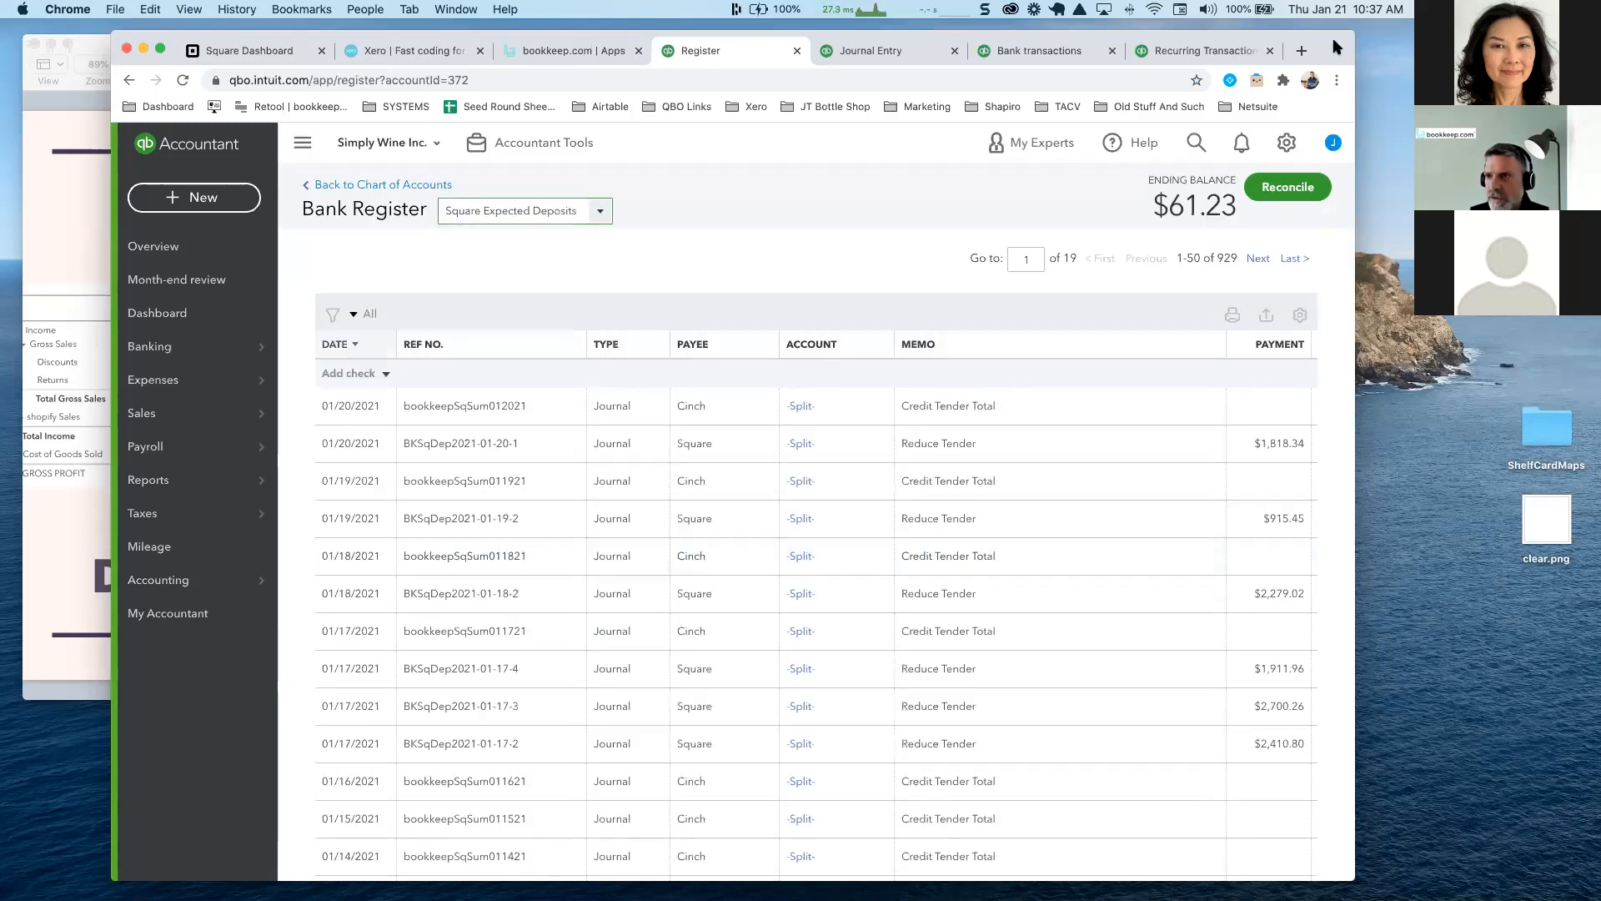
{"action": "left_click_drag", "start_coordinate": [1226, 332], "coordinate": [1048, 347]}
Compare the Credit Tender Total deposits with the Reduce Tender payments through the first page of the Square Expected Deposits register
{"action": "scroll", "coordinate": [1047, 347], "scroll_direction": "down", "scroll_amount": 4}
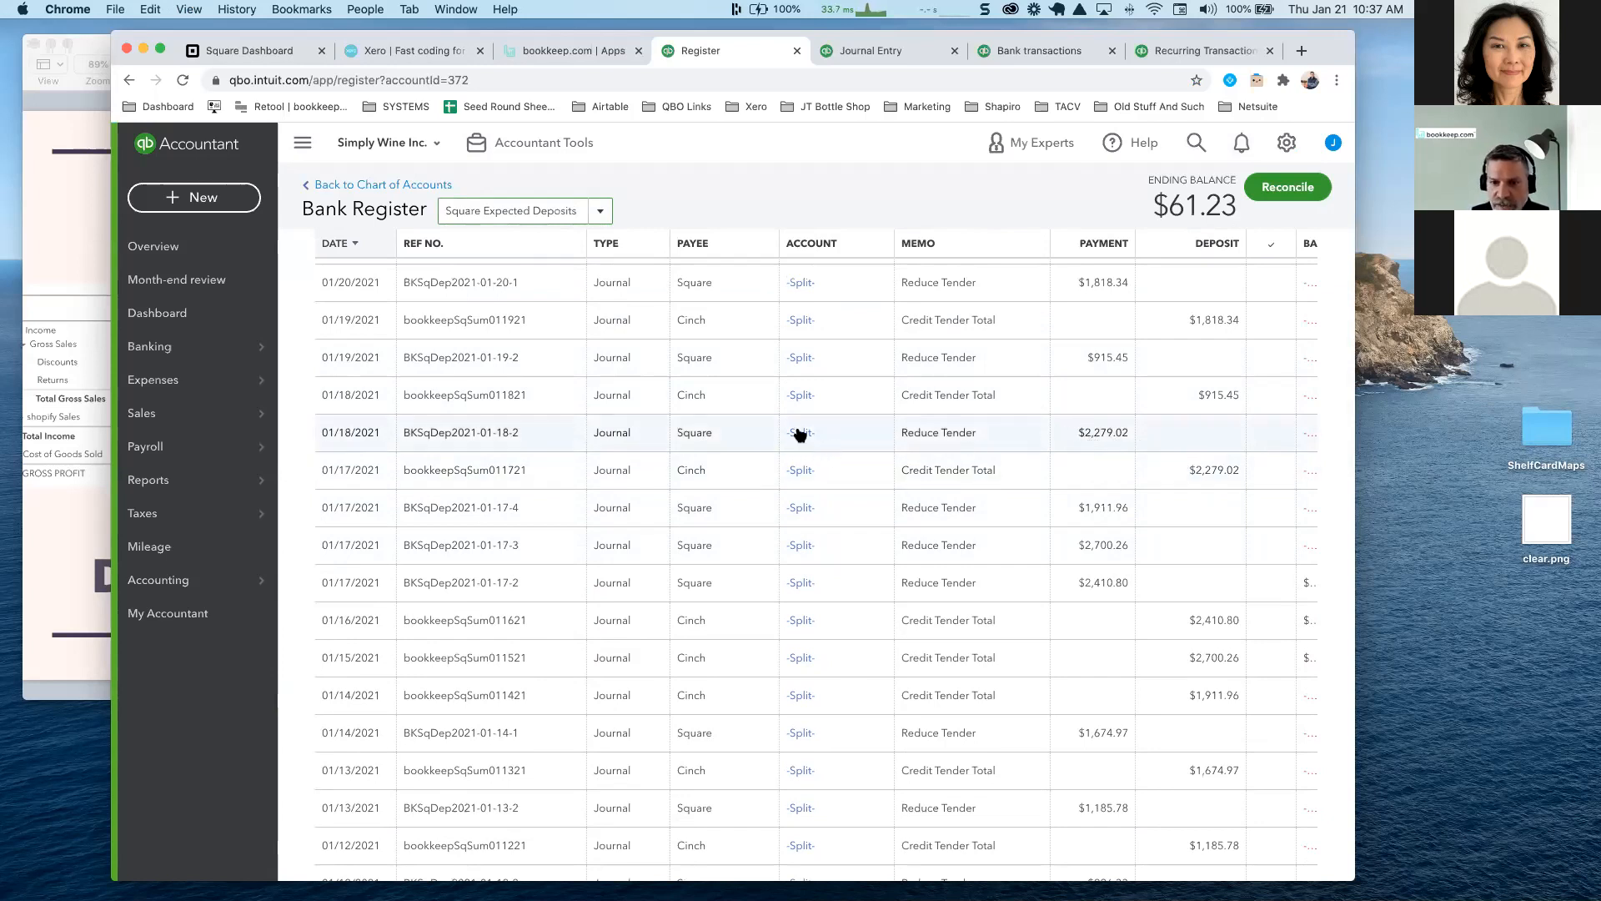
{"action": "mouse_move", "coordinate": [802, 435]}
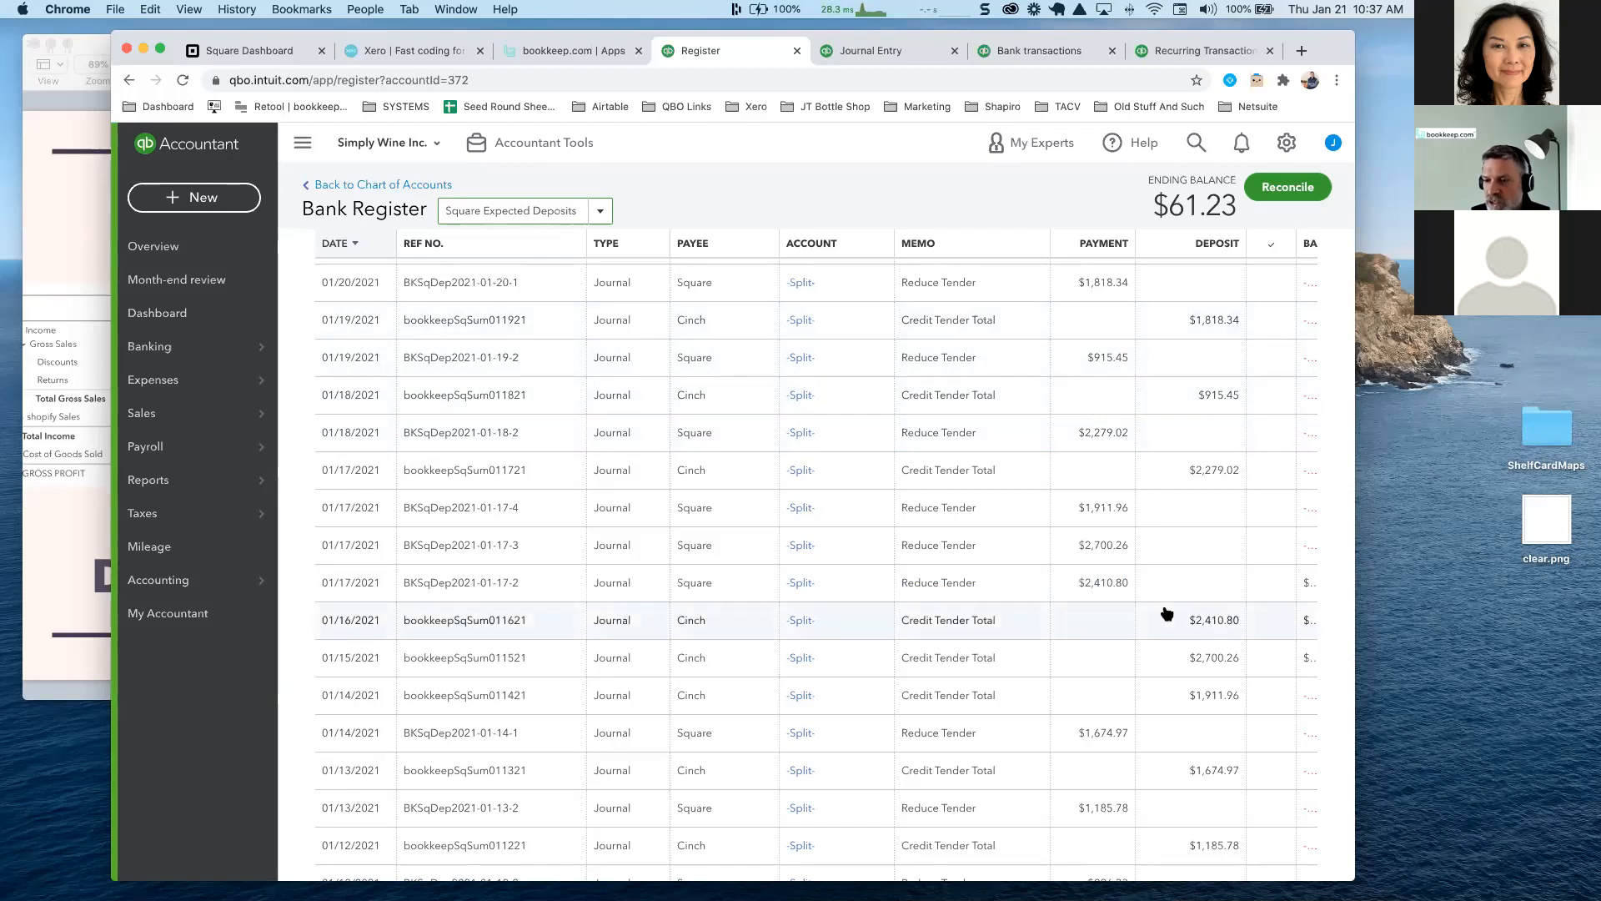
{"action": "scroll", "coordinate": [1165, 615], "scroll_direction": "down", "scroll_amount": 3}
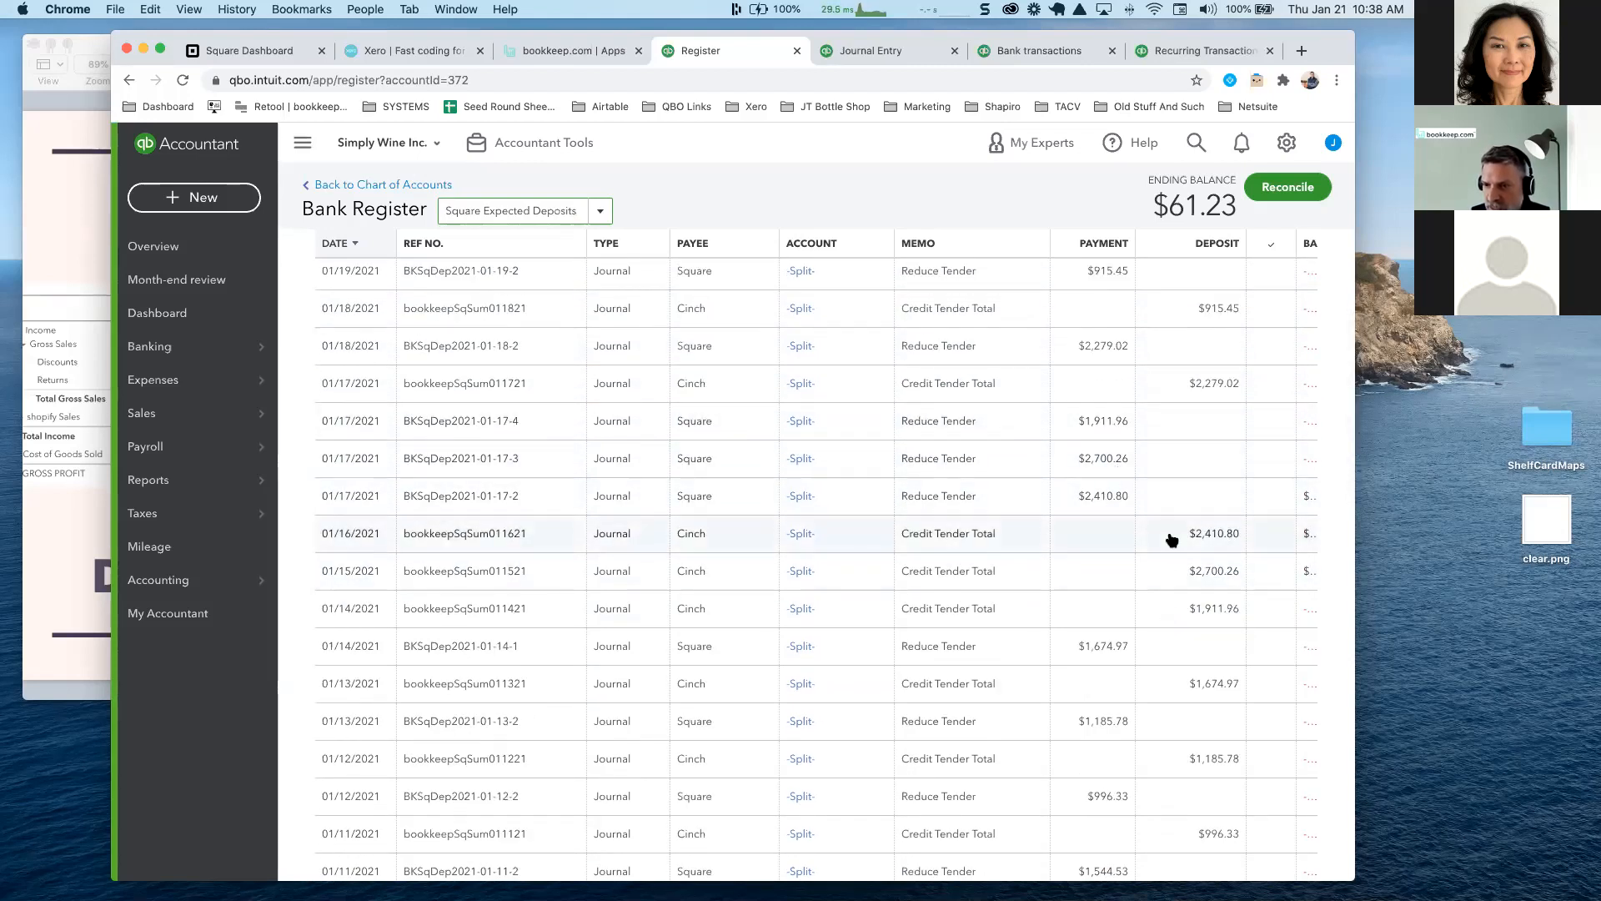
{"action": "scroll", "coordinate": [1151, 534], "scroll_direction": "down", "scroll_amount": 5}
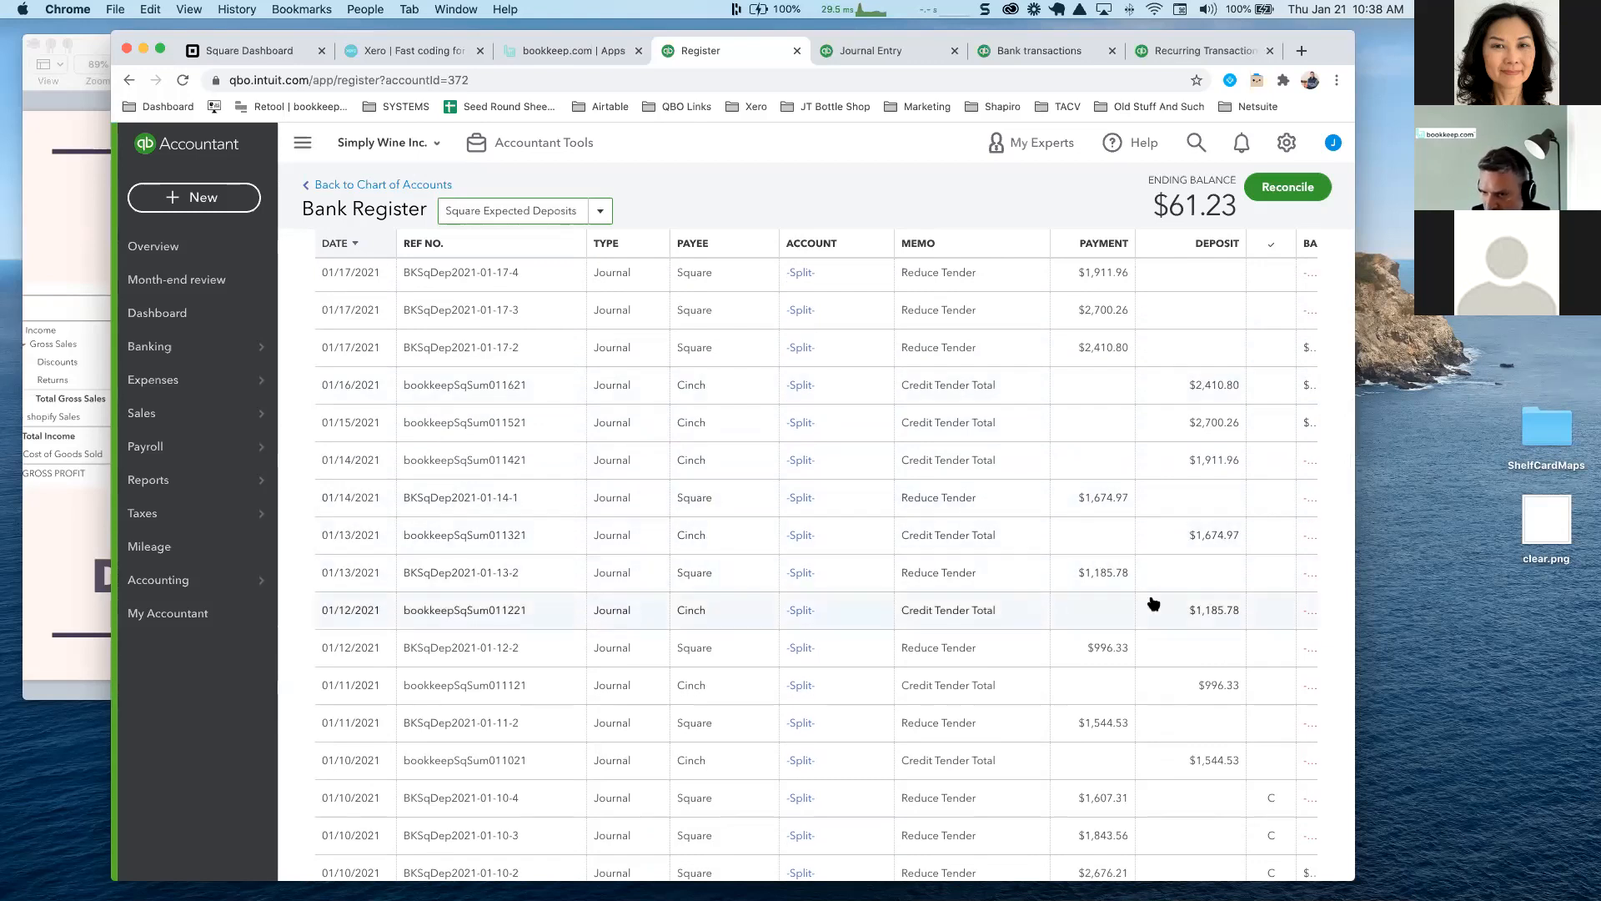
{"action": "scroll", "coordinate": [1146, 596], "scroll_direction": "down", "scroll_amount": 6}
{"action": "scroll", "coordinate": [1103, 546], "scroll_direction": "down", "scroll_amount": 5}
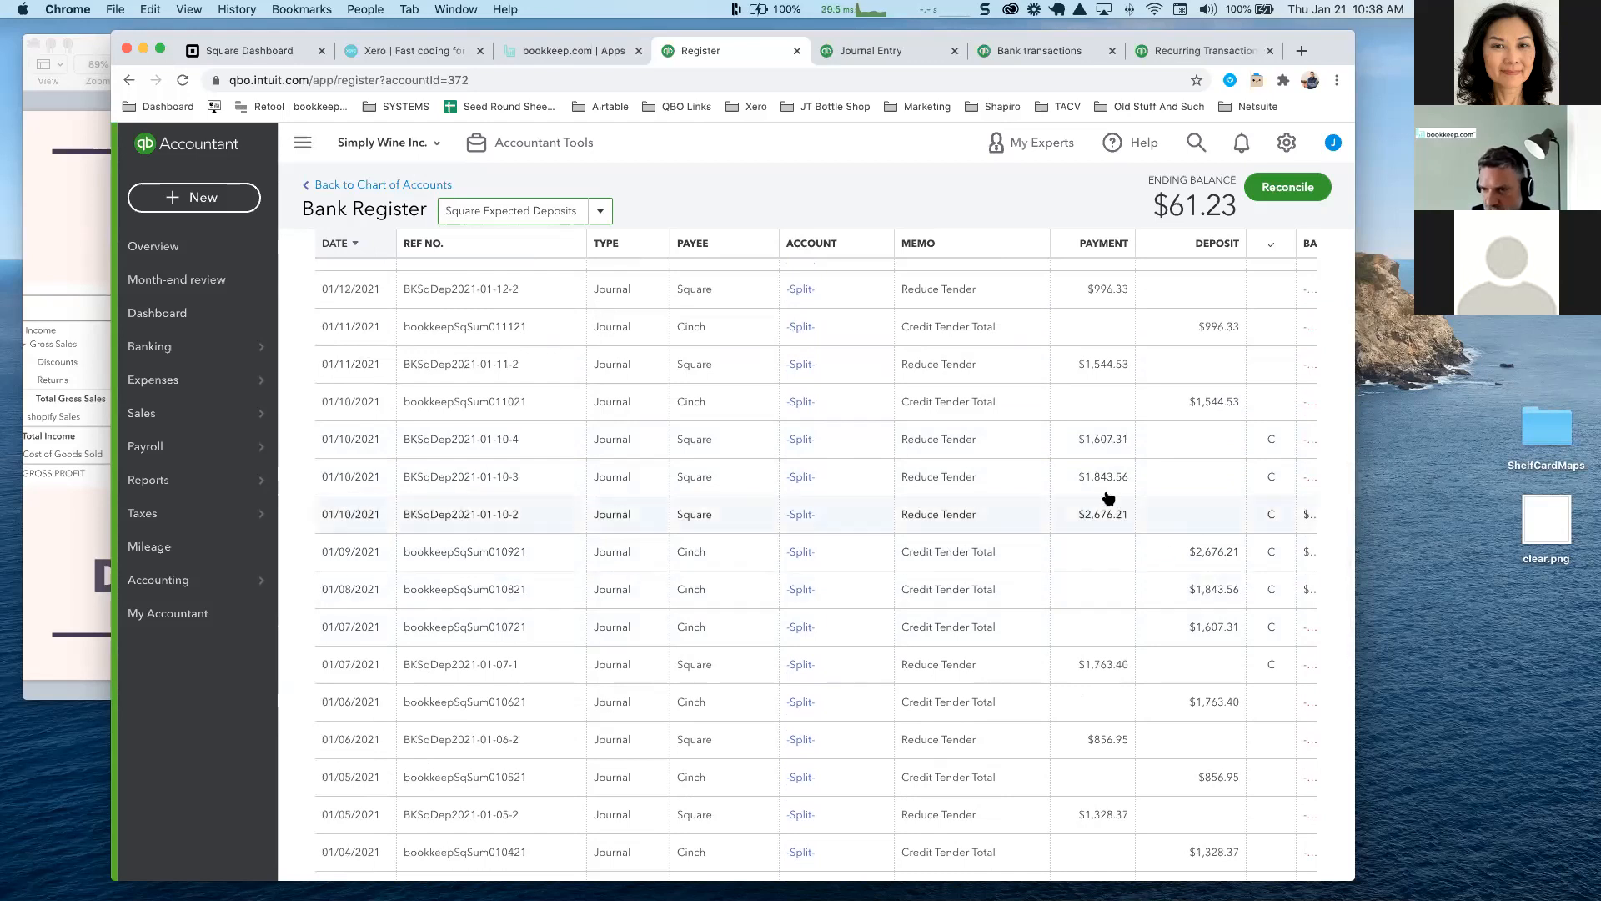
{"action": "scroll", "coordinate": [1148, 604], "scroll_direction": "down", "scroll_amount": 5}
{"action": "scroll", "coordinate": [1144, 638], "scroll_direction": "down", "scroll_amount": 2}
{"action": "scroll", "coordinate": [1155, 604], "scroll_direction": "down", "scroll_amount": 6}
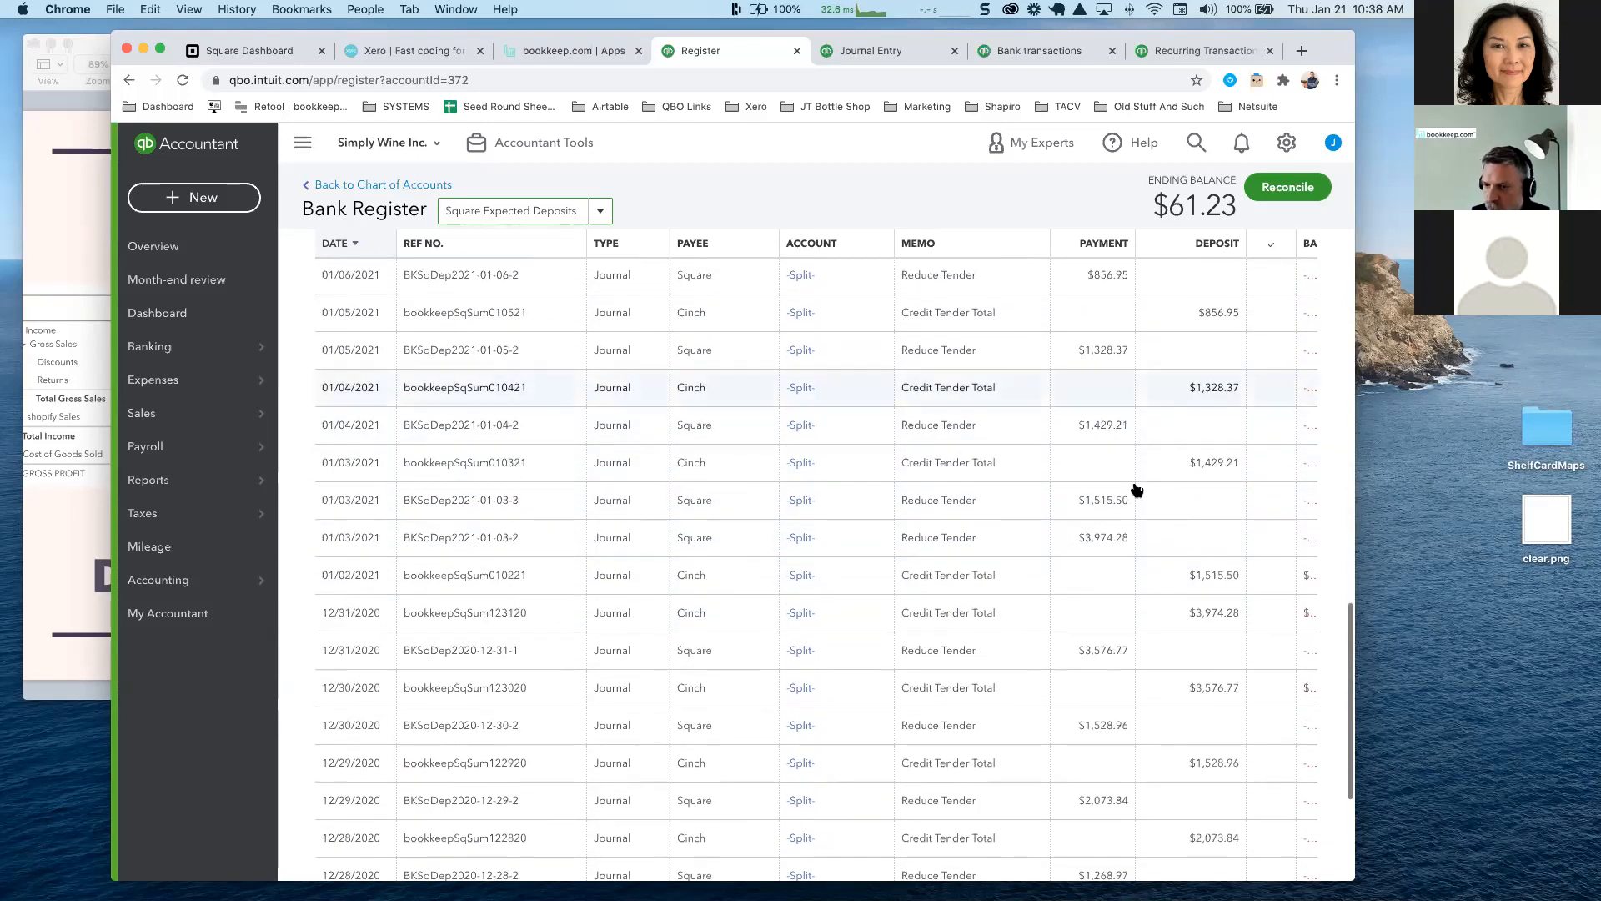
{"action": "scroll", "coordinate": [1148, 602], "scroll_direction": "down", "scroll_amount": 7}
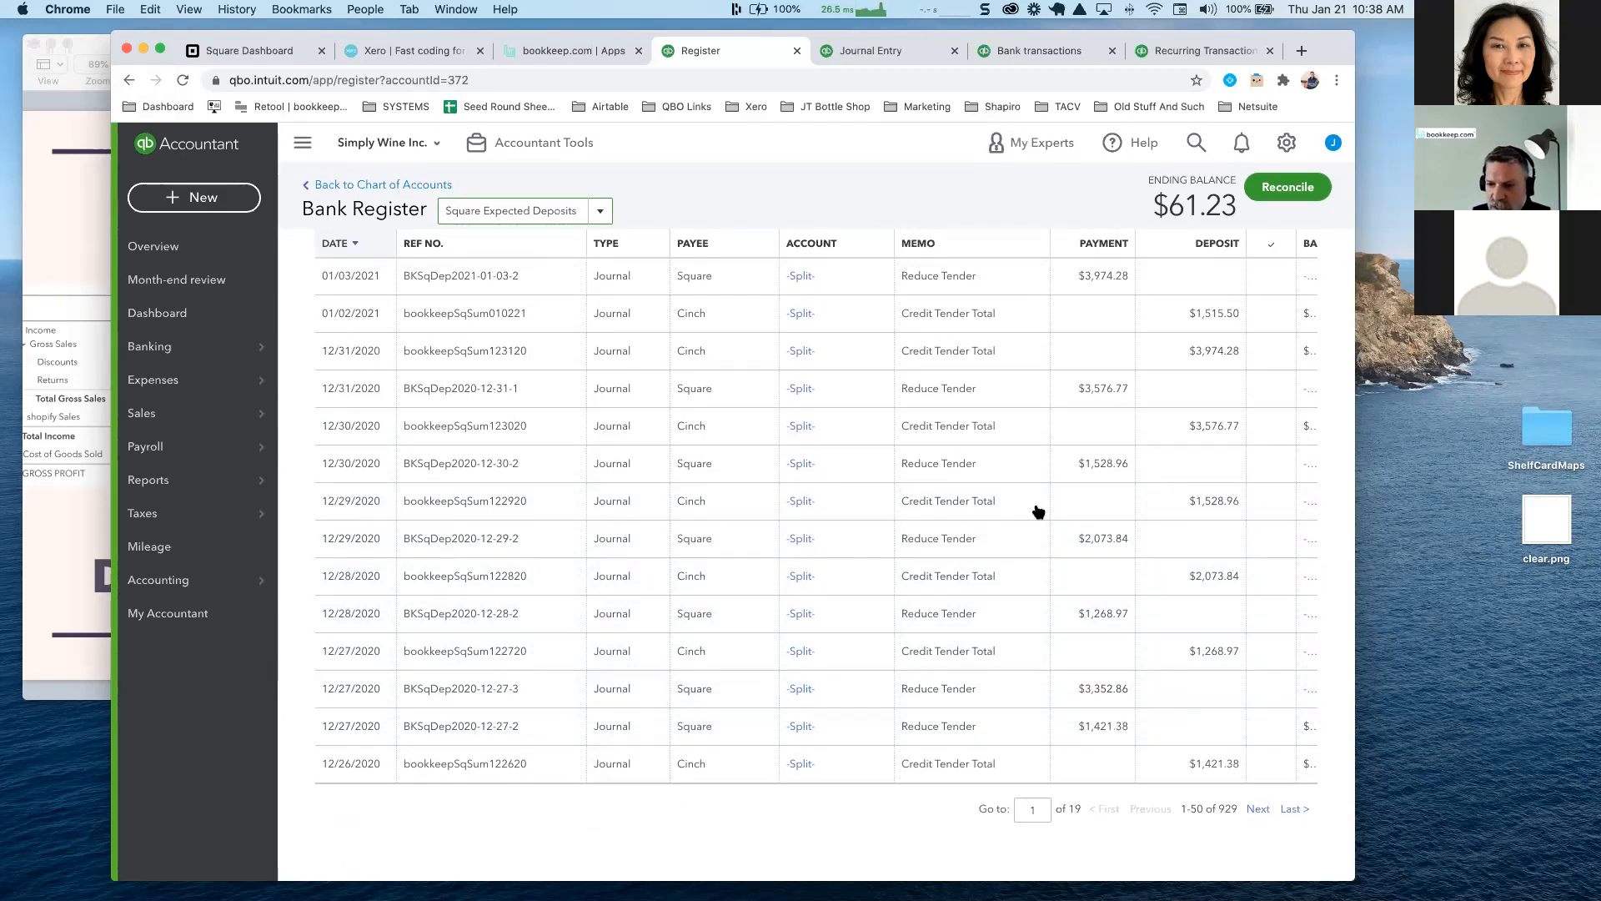
{"action": "scroll", "coordinate": [1038, 511], "scroll_direction": "up", "scroll_amount": 15}
{"action": "scroll", "coordinate": [1063, 615], "scroll_direction": "up", "scroll_amount": 5}
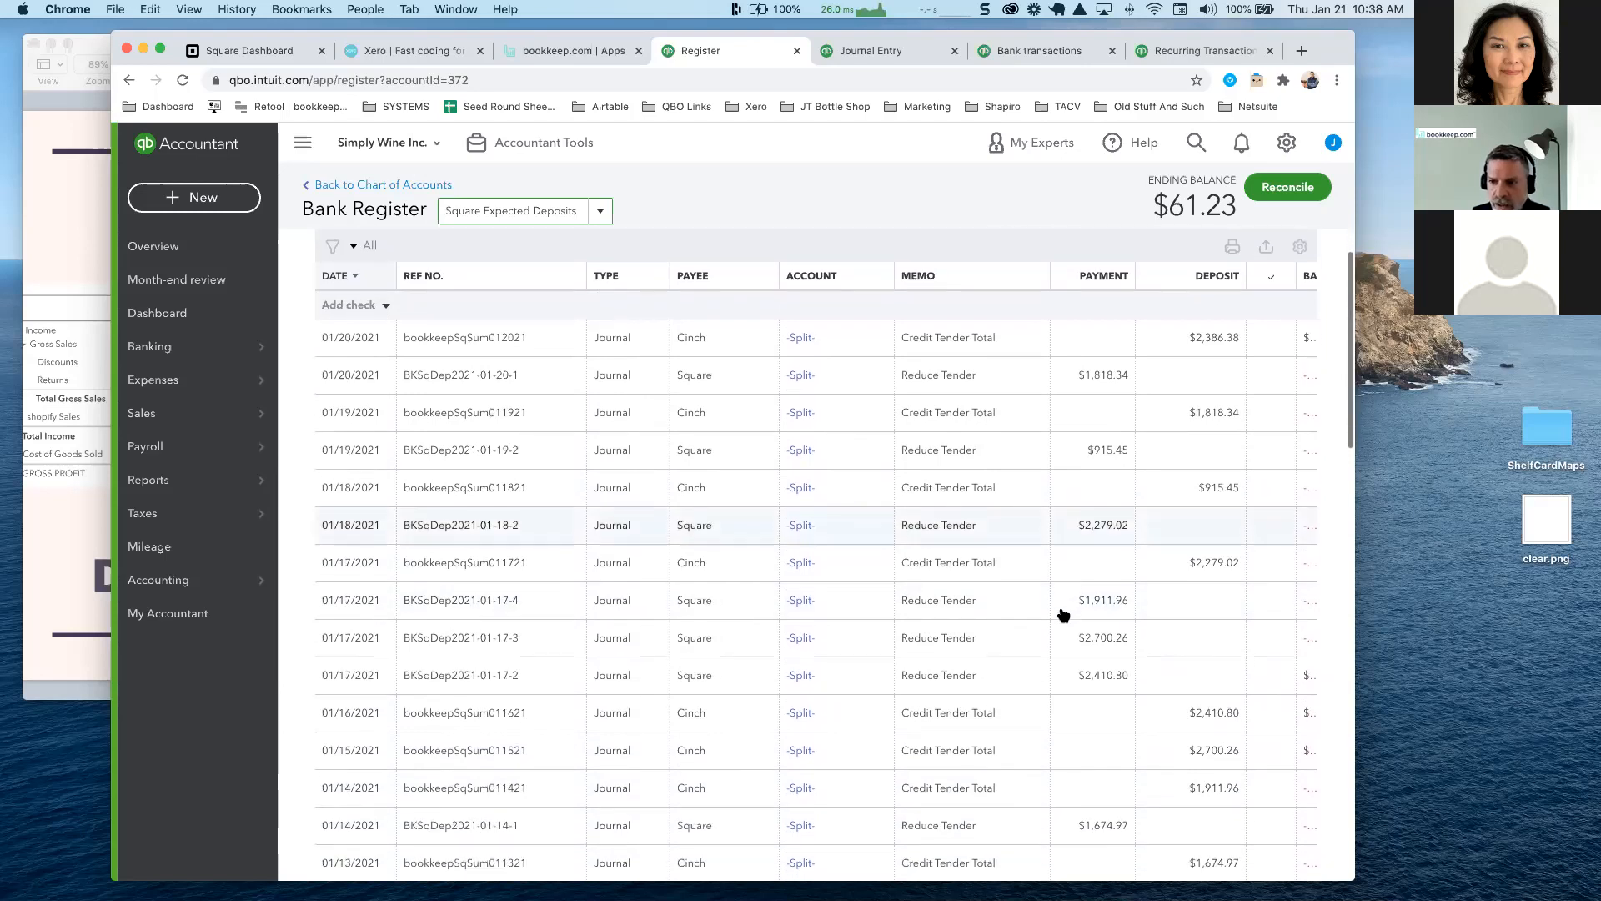
{"action": "scroll", "coordinate": [1110, 546], "scroll_direction": "up", "scroll_amount": 1}
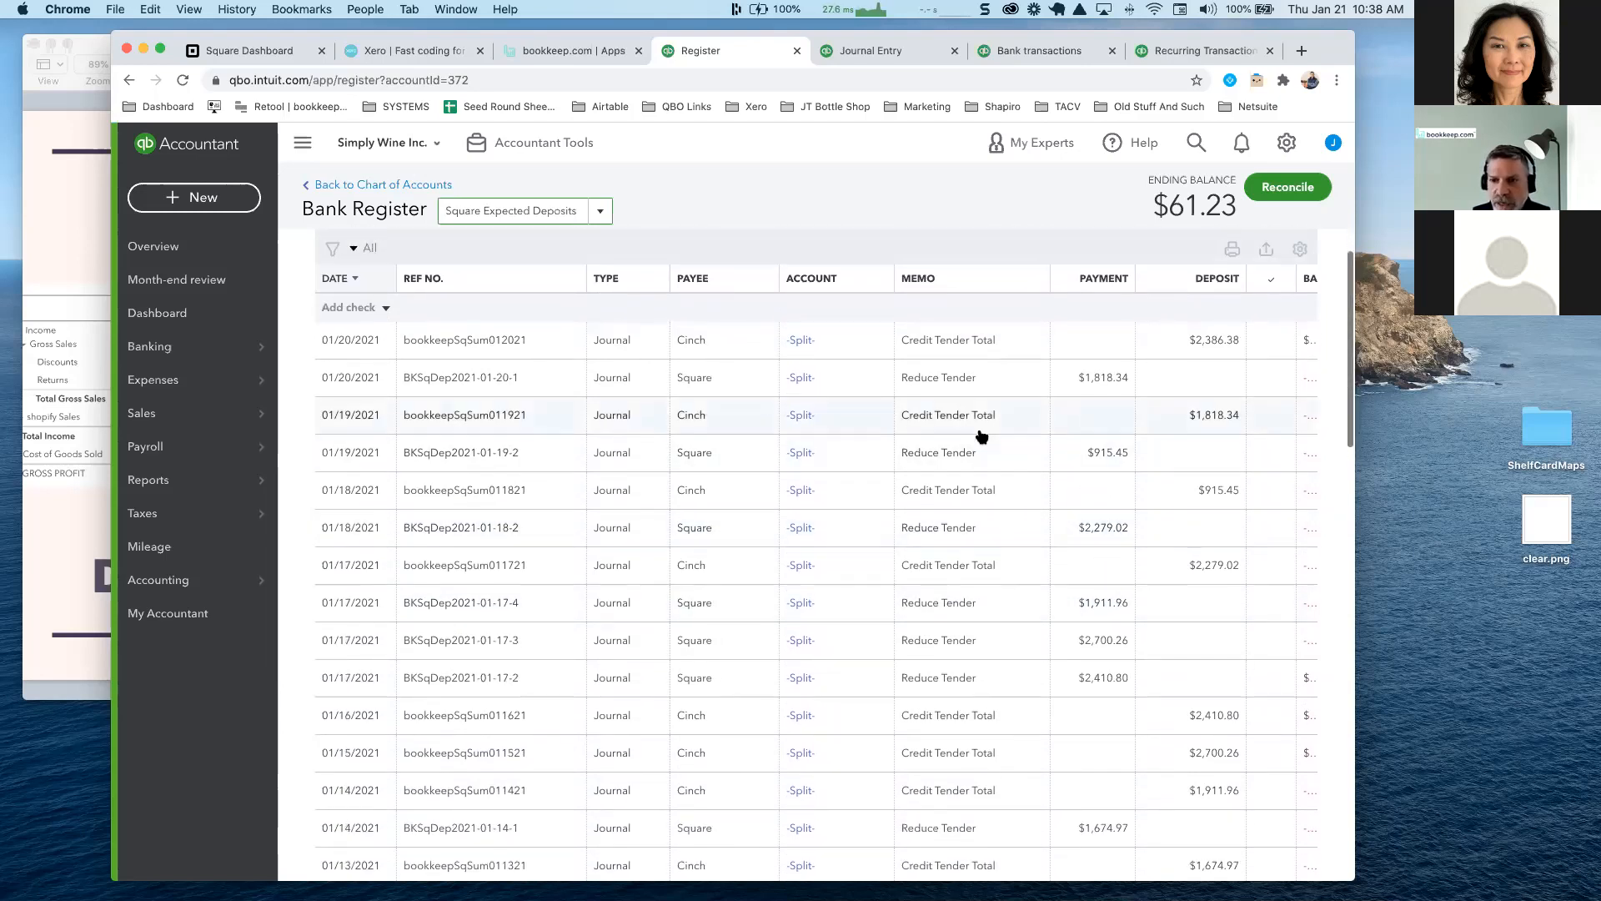
Open the Chase Main bank transactions for review and match the 01/20/2021 Square deposit of $887.84 to journal entry BKSqDep2021-01-19-2
{"action": "mouse_move", "coordinate": [166, 346]}
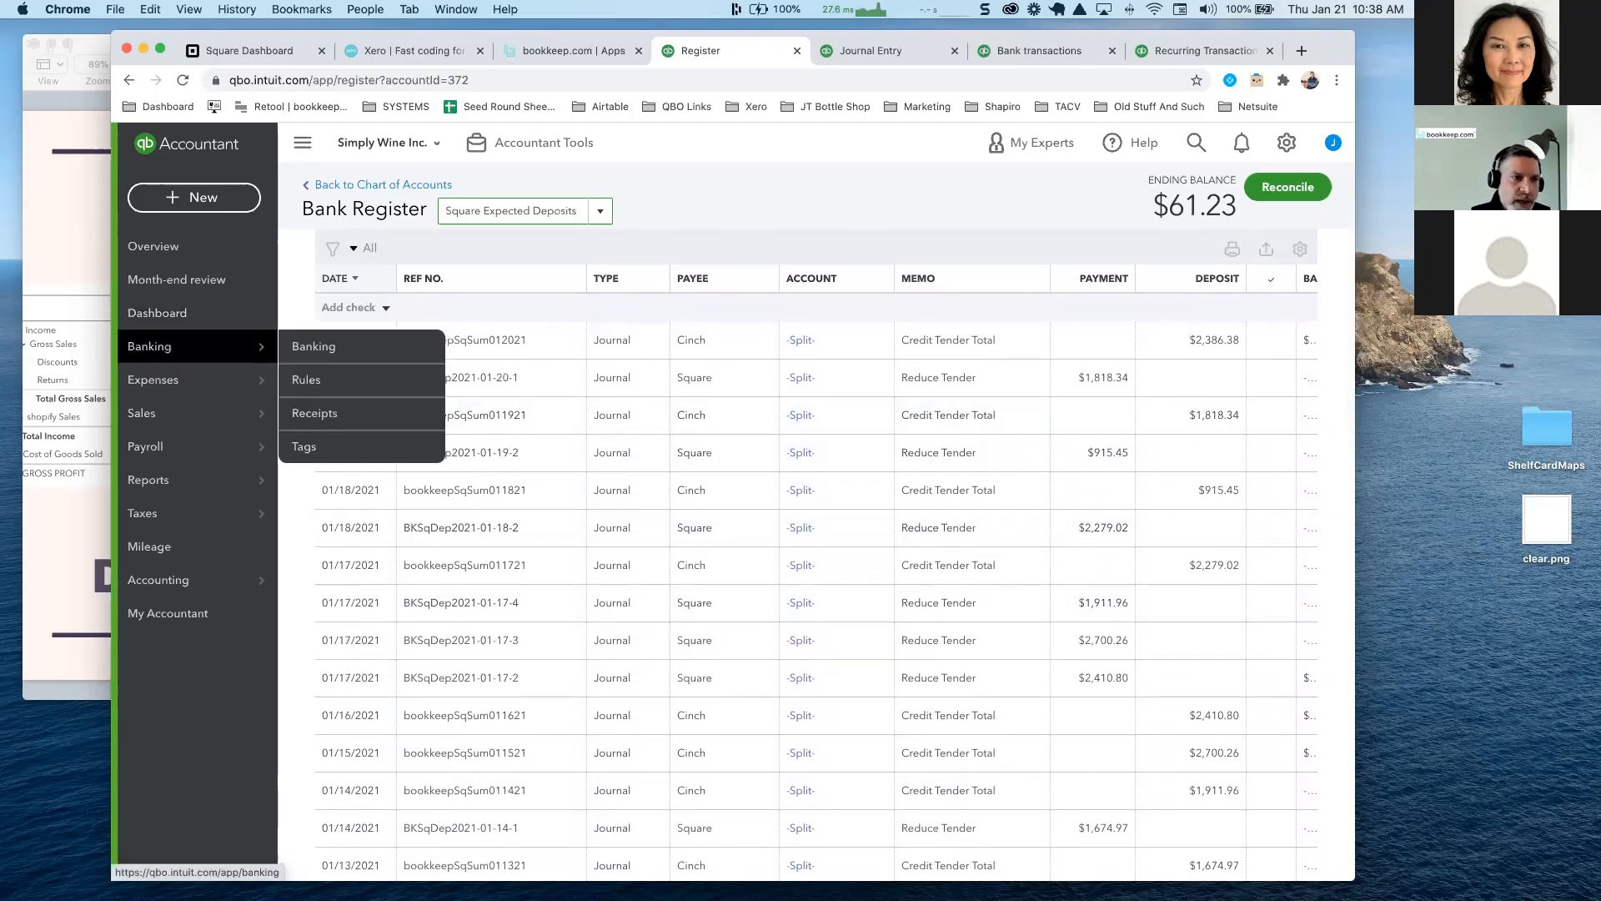
{"action": "left_click", "coordinate": [340, 357]}
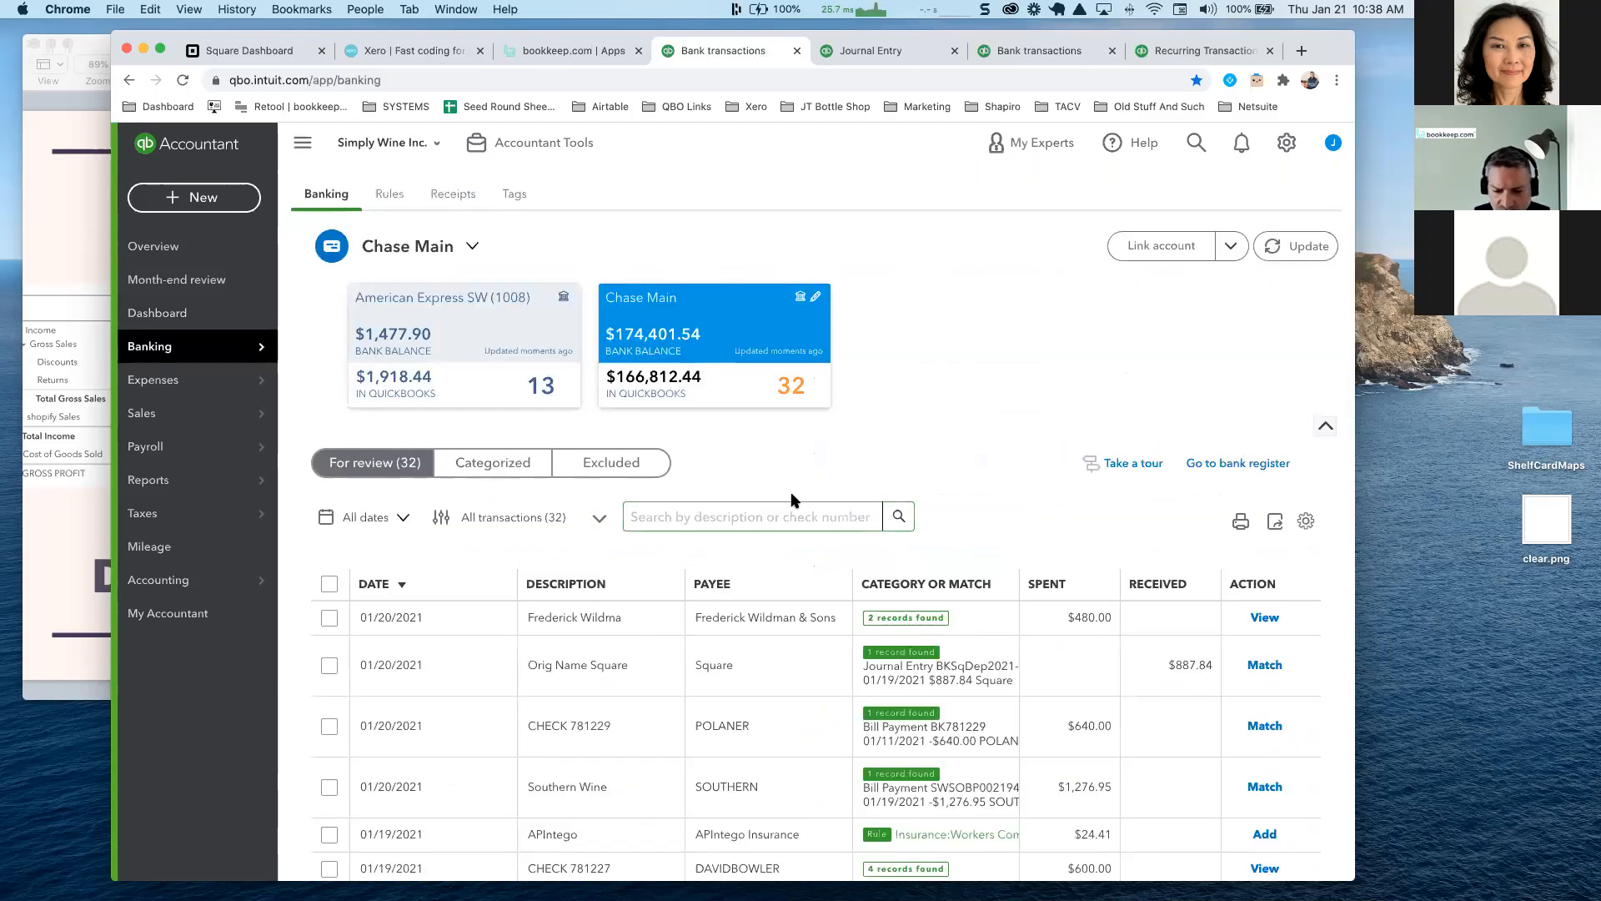
{"action": "scroll", "coordinate": [638, 553], "scroll_direction": "down", "scroll_amount": 5}
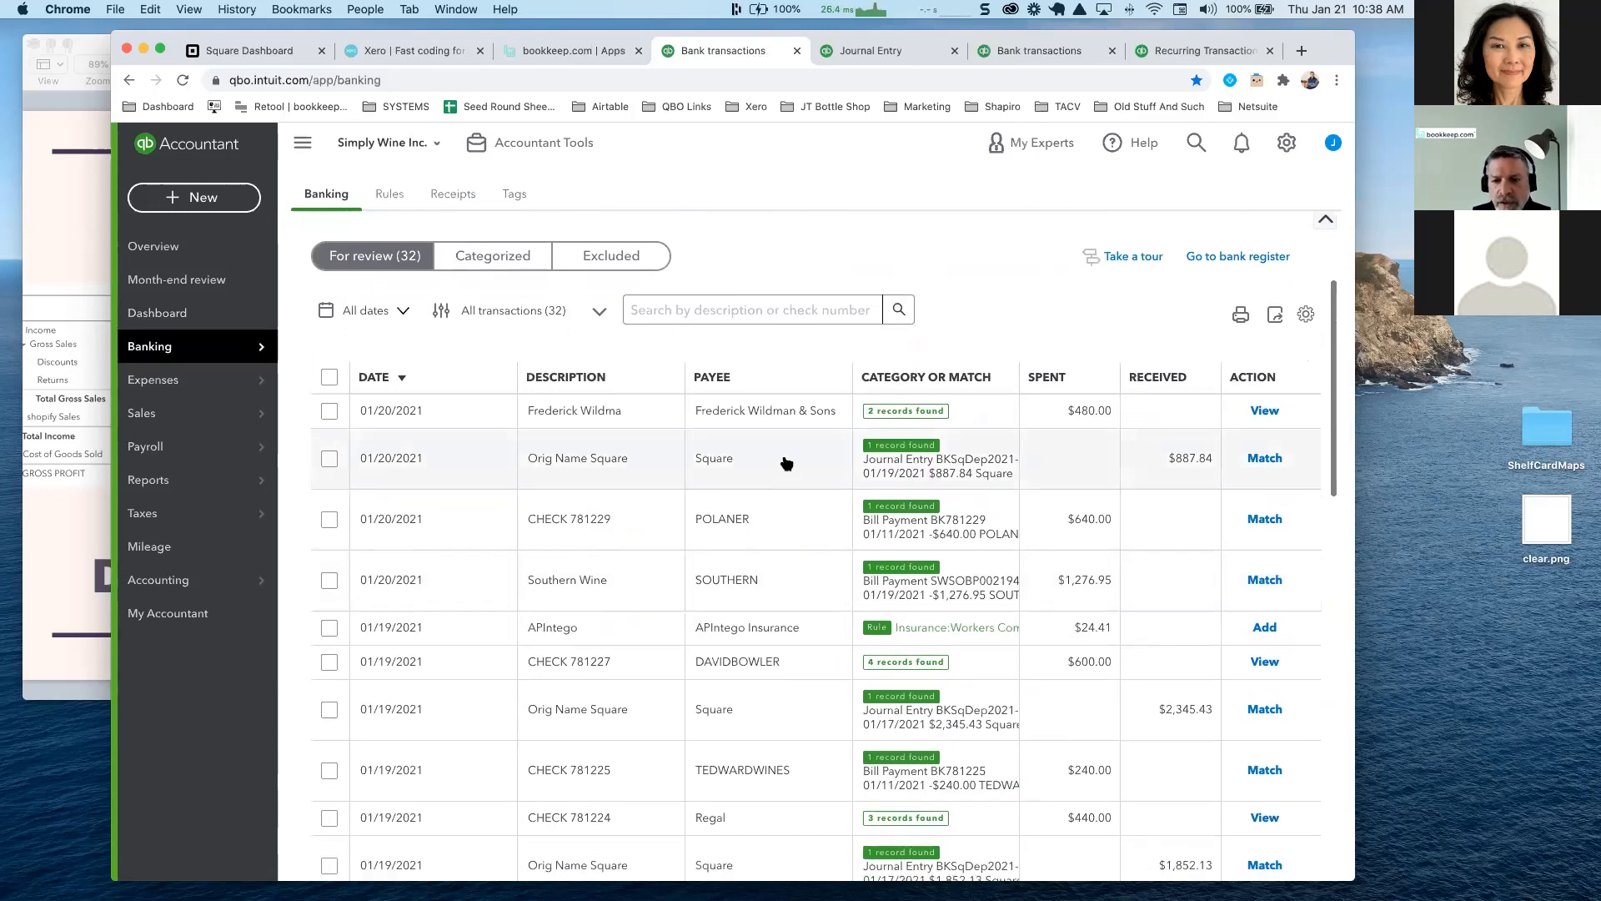
{"action": "scroll", "coordinate": [929, 464], "scroll_direction": "down", "scroll_amount": 2}
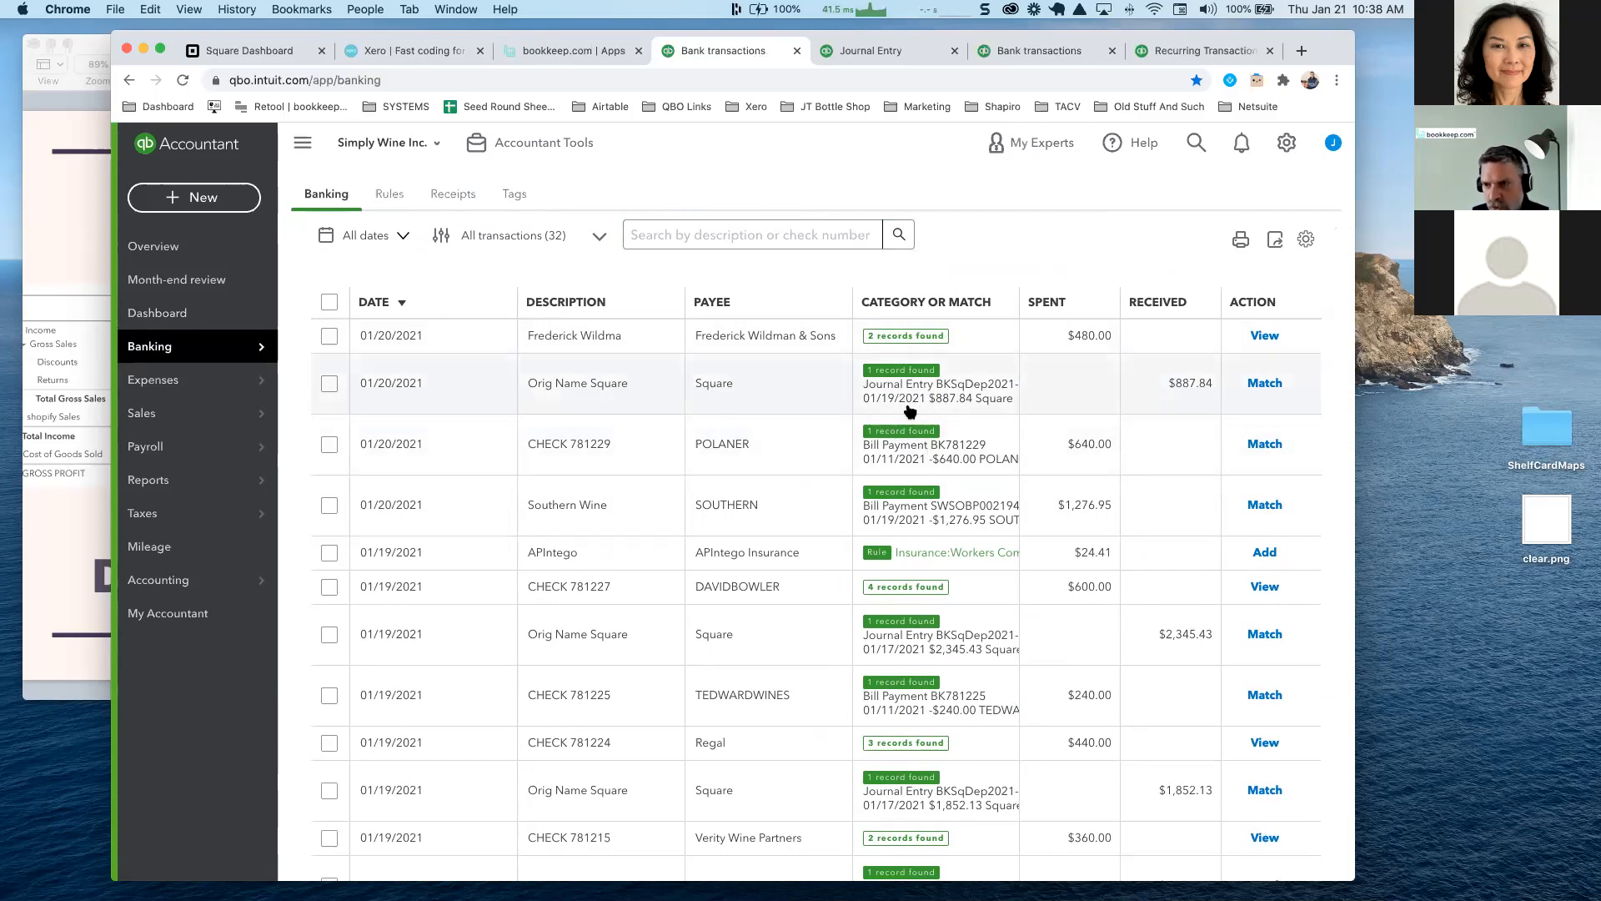
{"action": "left_click", "coordinate": [793, 386]}
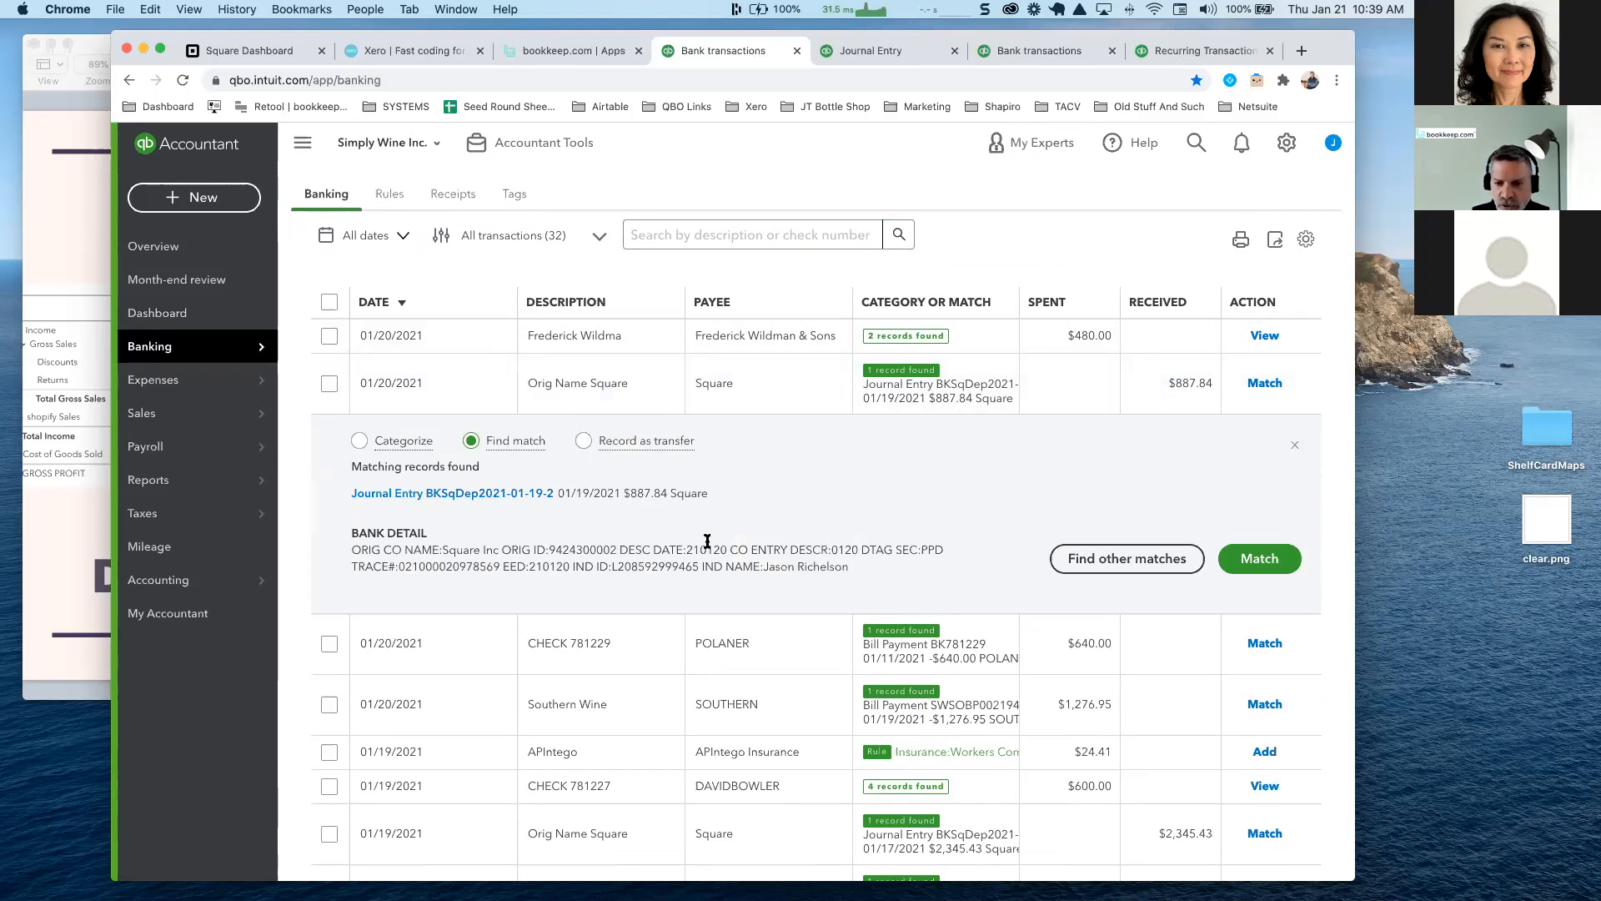
{"action": "scroll", "coordinate": [708, 543], "scroll_direction": "down", "scroll_amount": 2}
{"action": "left_click", "coordinate": [1280, 497]}
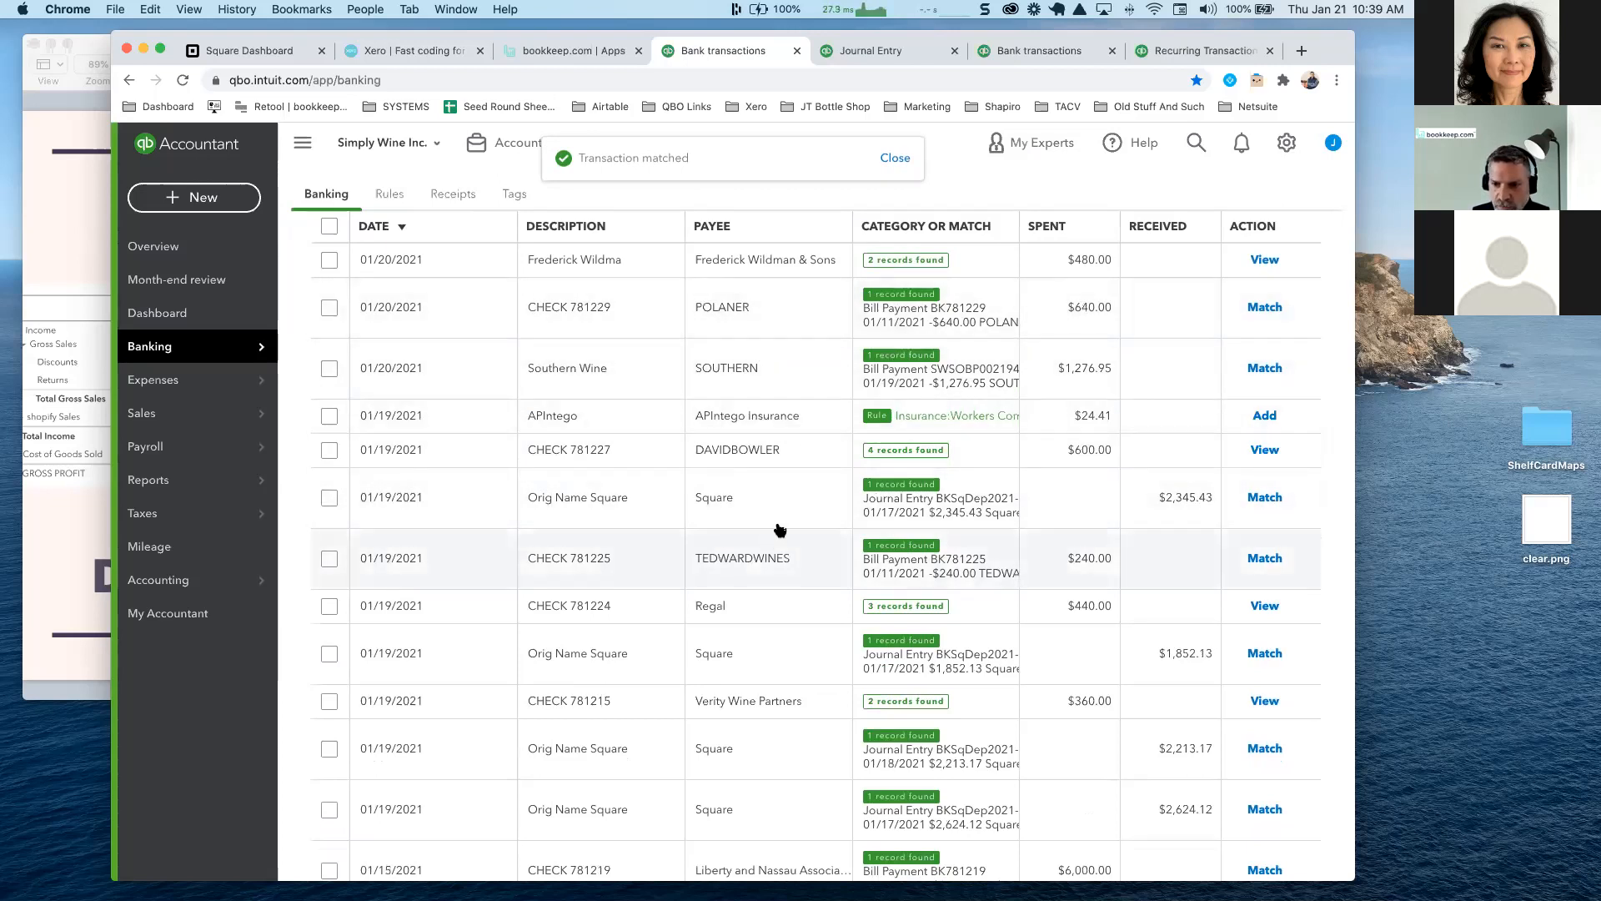
Match the 01/19/2021 Square deposits of $2,345.43 and $2,213.17 to their suggested journal entries
{"action": "left_click", "coordinate": [818, 496]}
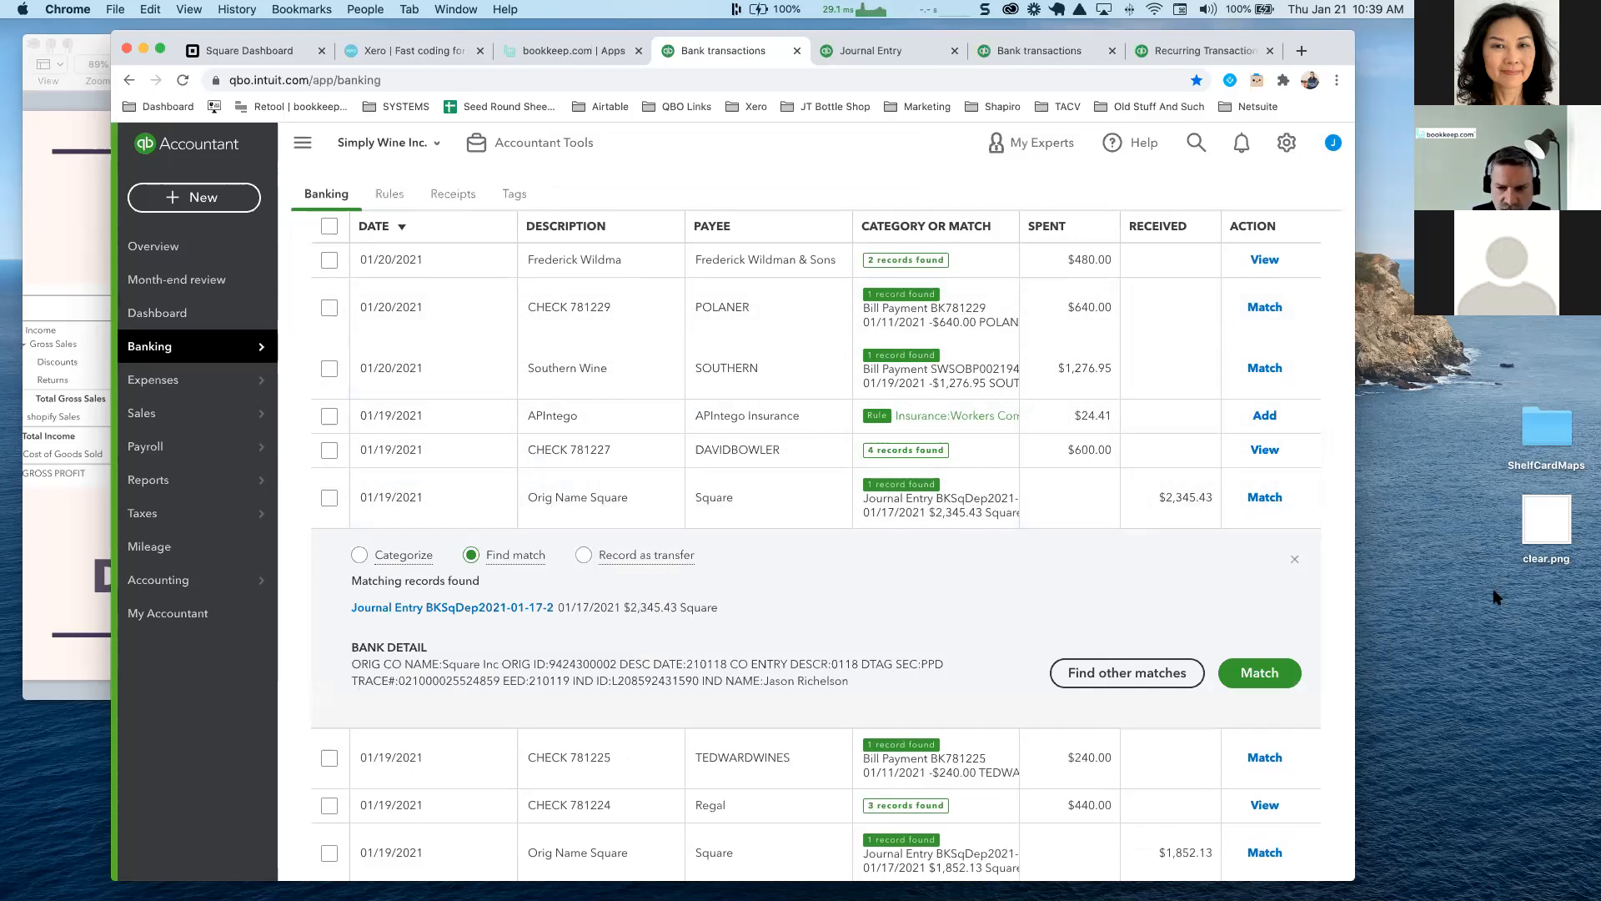
{"action": "left_click", "coordinate": [1259, 672]}
{"action": "scroll", "coordinate": [867, 520], "scroll_direction": "down", "scroll_amount": 1}
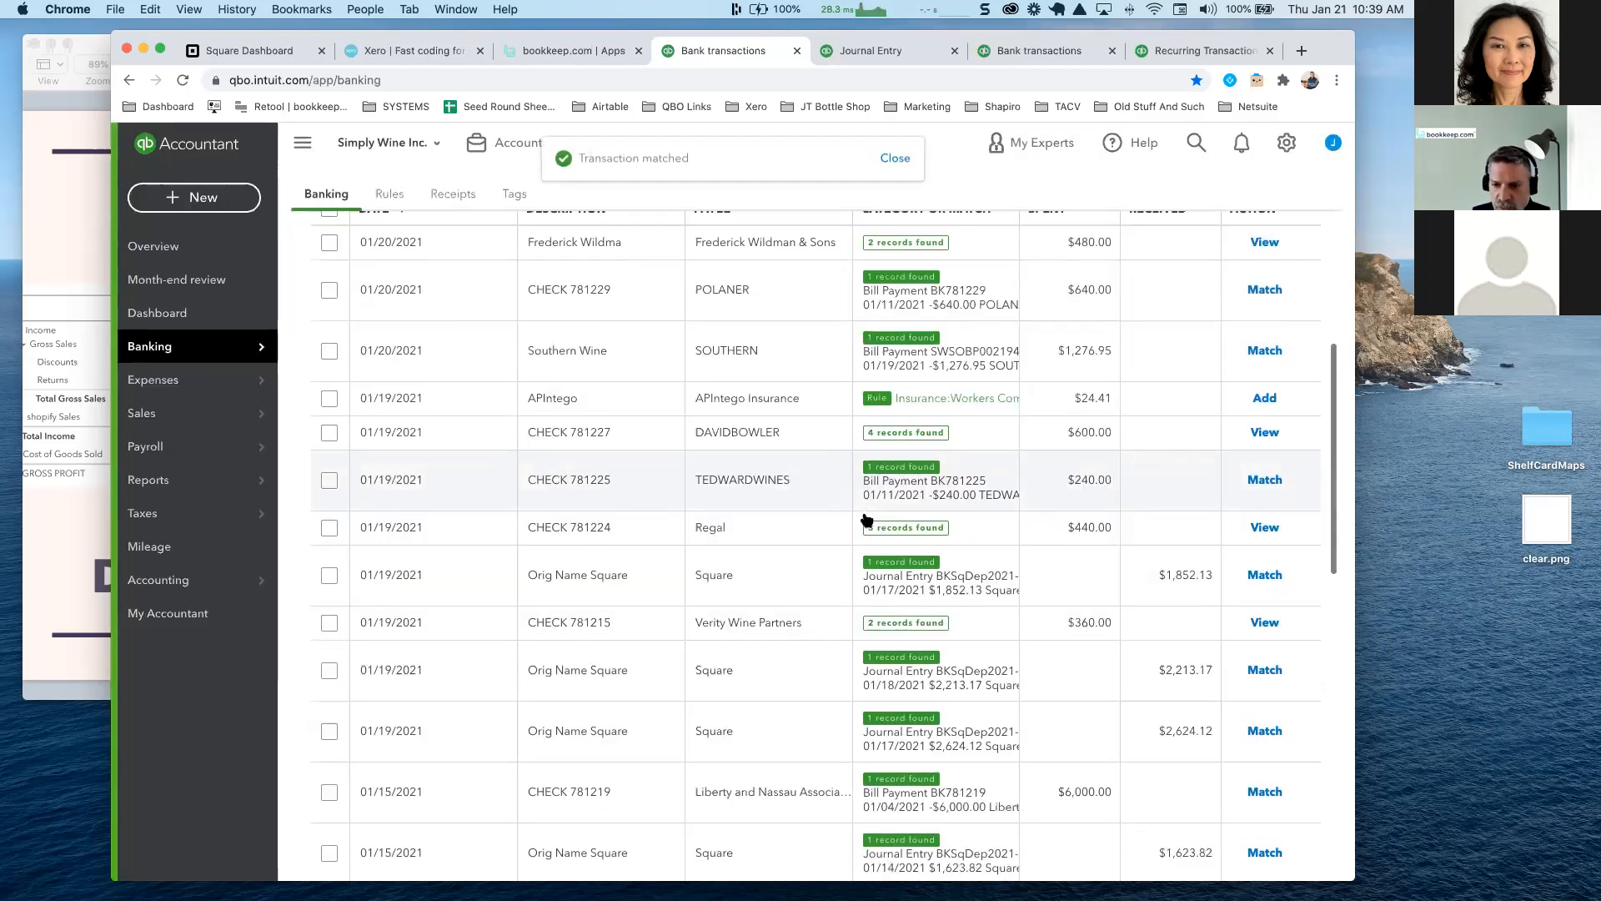
{"action": "scroll", "coordinate": [867, 521], "scroll_direction": "down", "scroll_amount": 2}
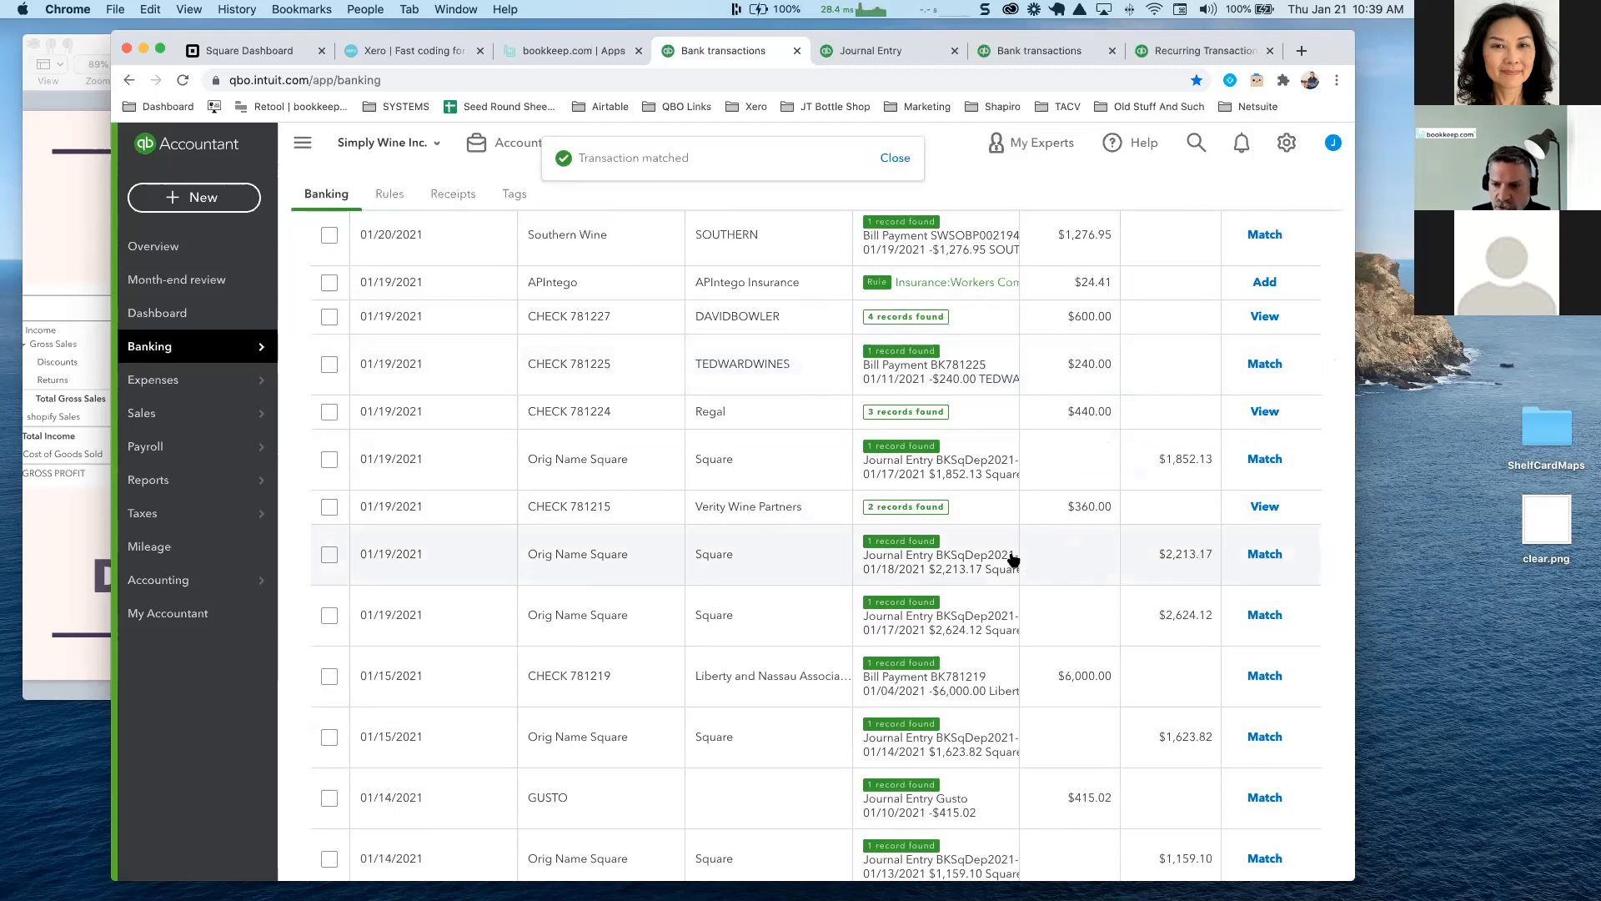
{"action": "left_click", "coordinate": [1264, 554]}
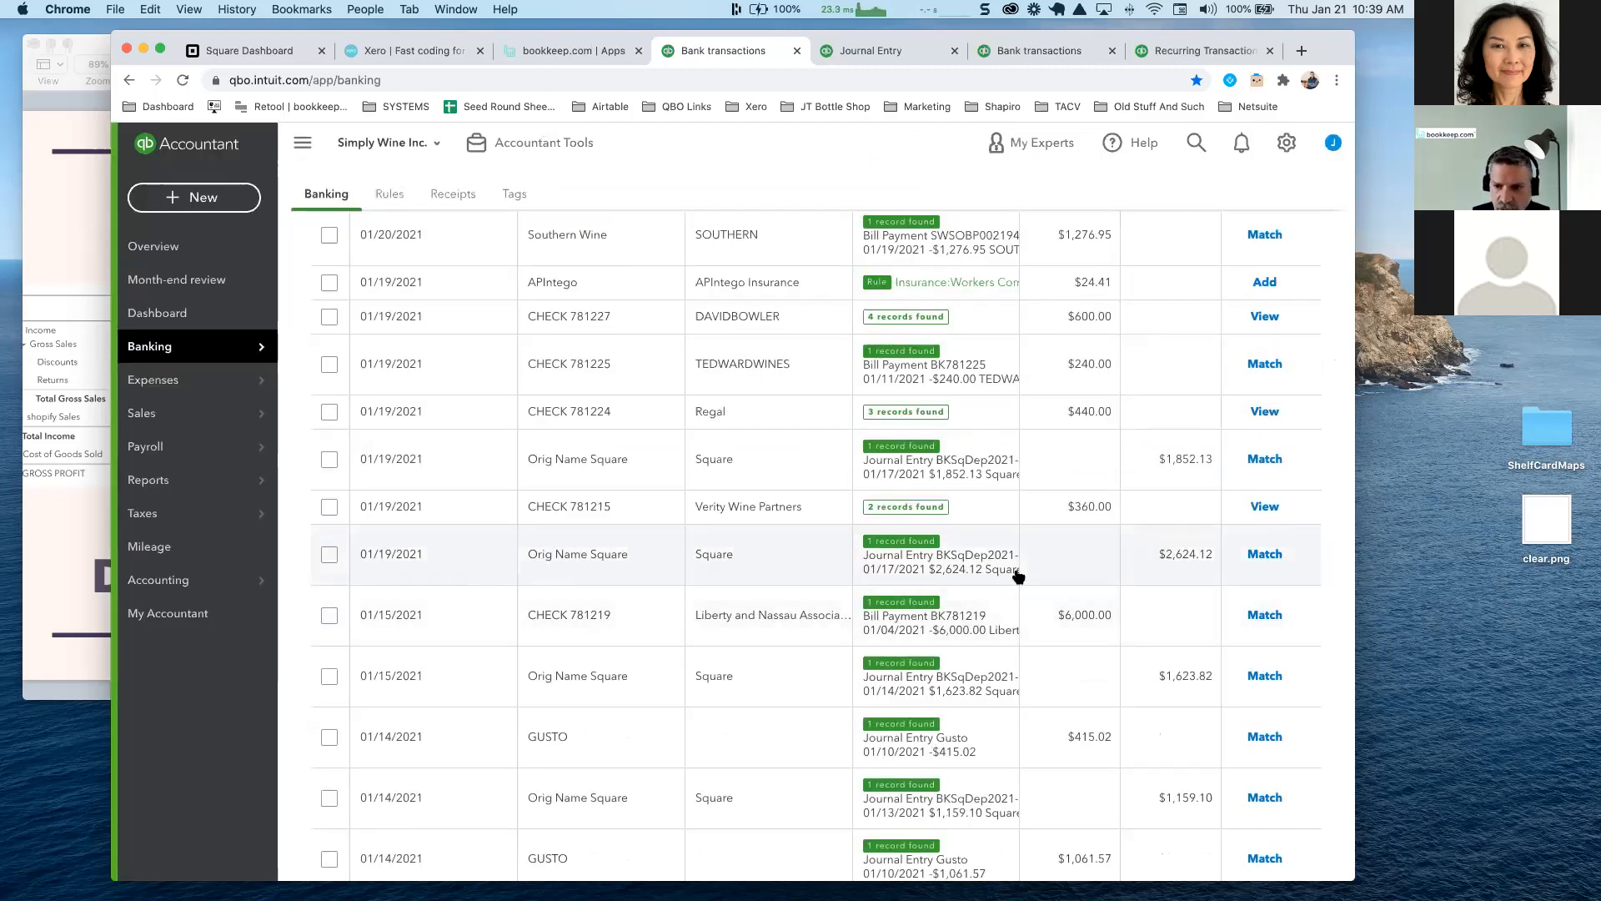
Match the 01/19/2021 Square deposit of $2,624.12 and the 01/15/2021 deposit of $1,623.82 to their suggested journal entries
{"action": "left_click", "coordinate": [1264, 555]}
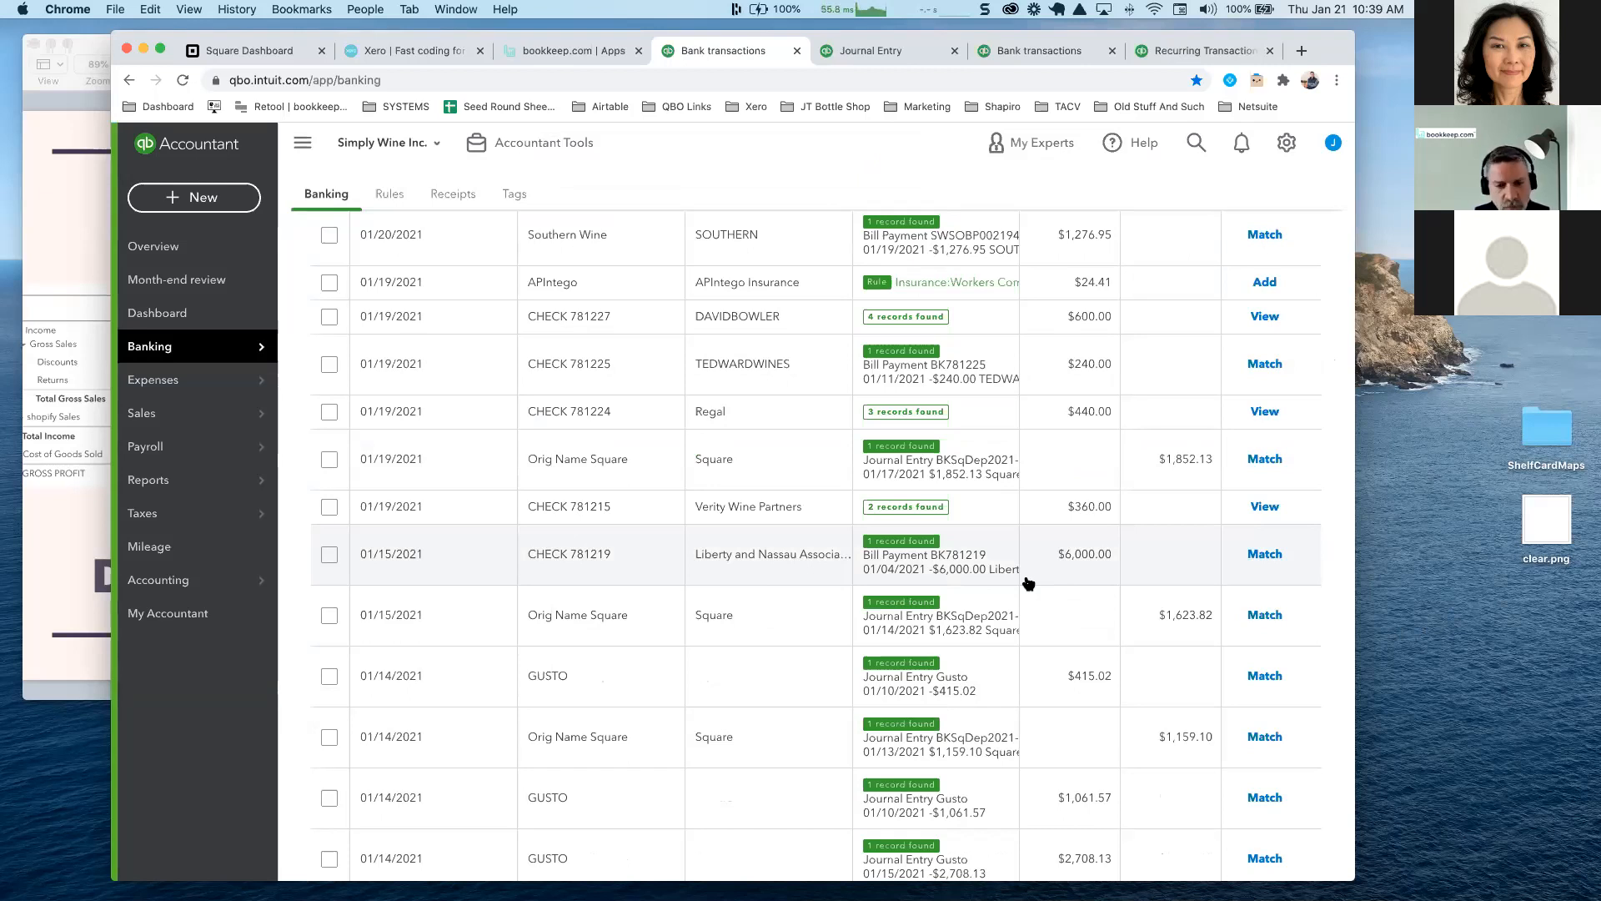
{"action": "scroll", "coordinate": [1028, 583], "scroll_direction": "down", "scroll_amount": 1}
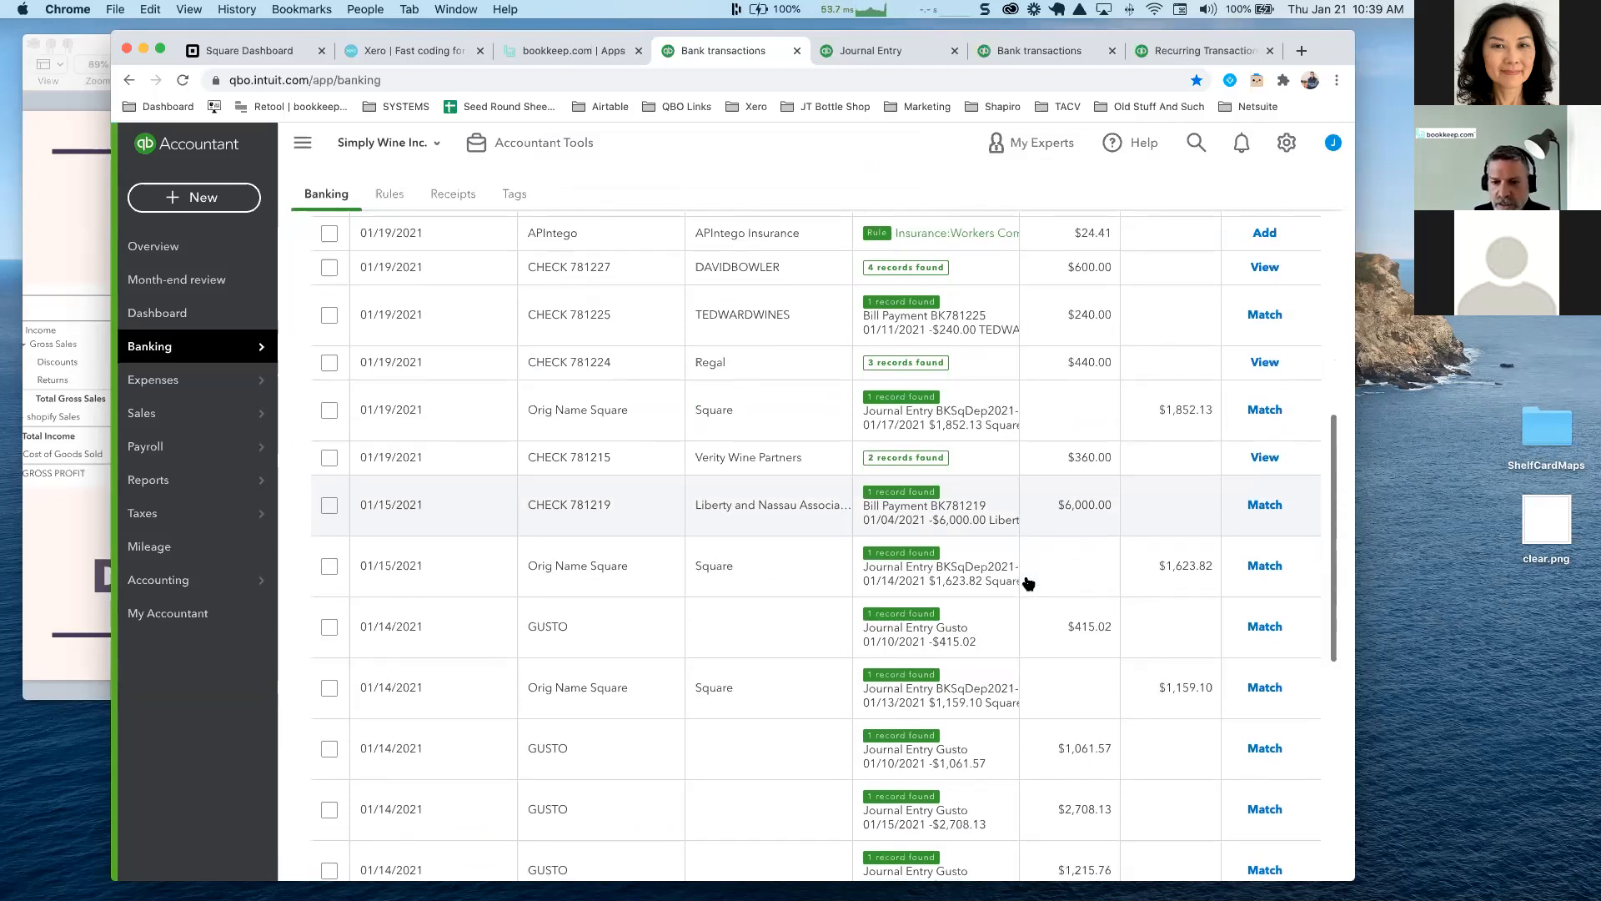
{"action": "scroll", "coordinate": [785, 581], "scroll_direction": "up", "scroll_amount": 1}
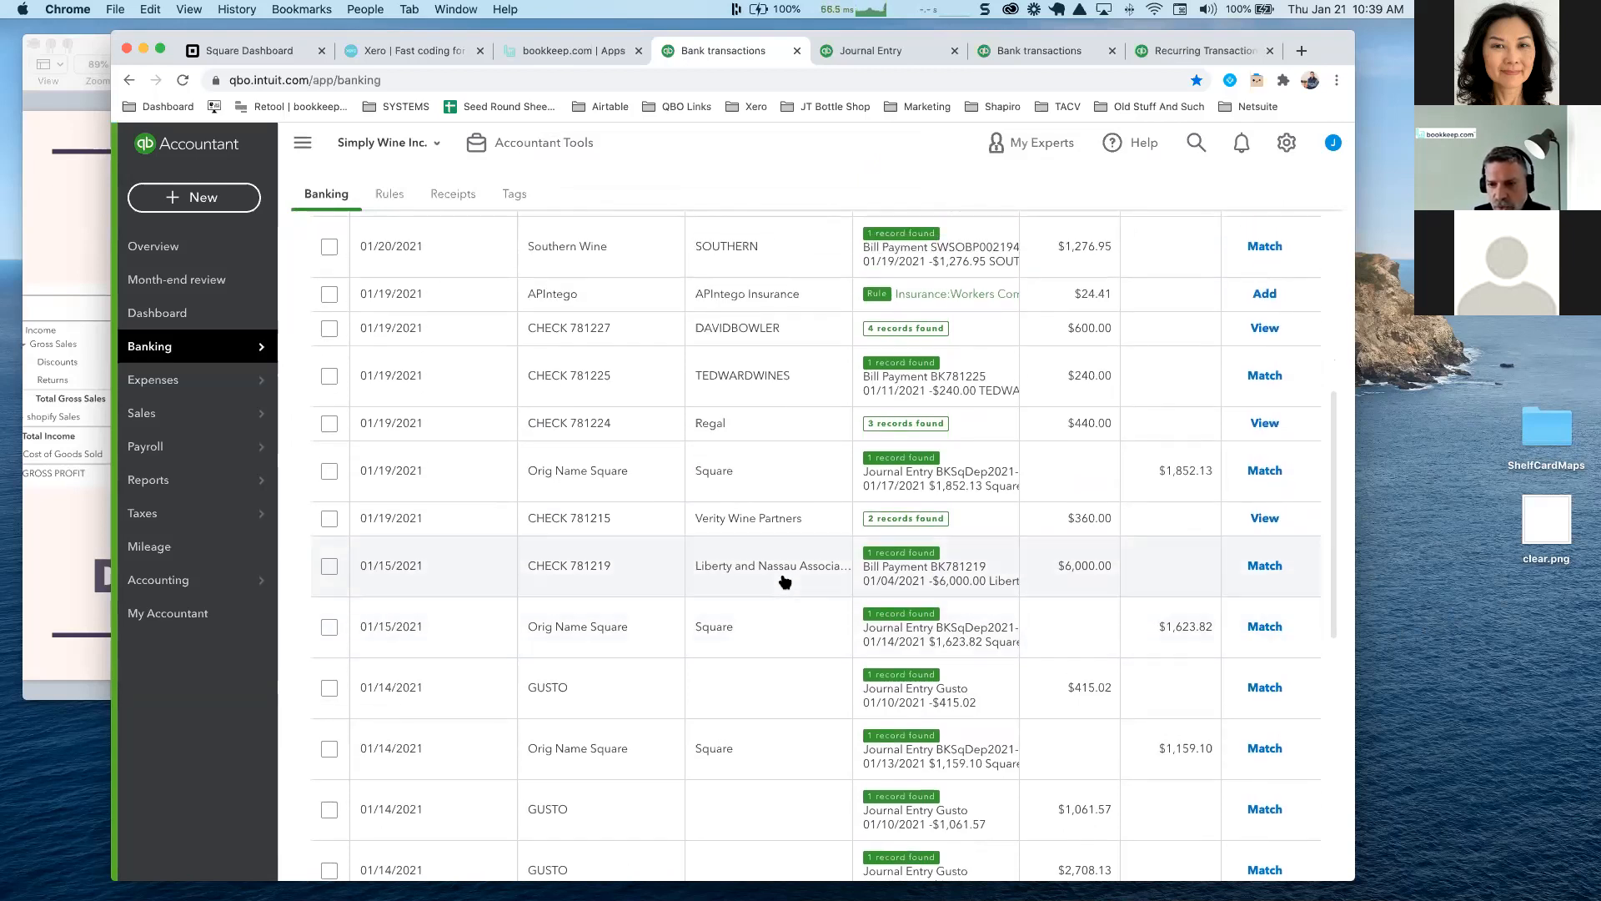
{"action": "scroll", "coordinate": [785, 581], "scroll_direction": "down", "scroll_amount": 1}
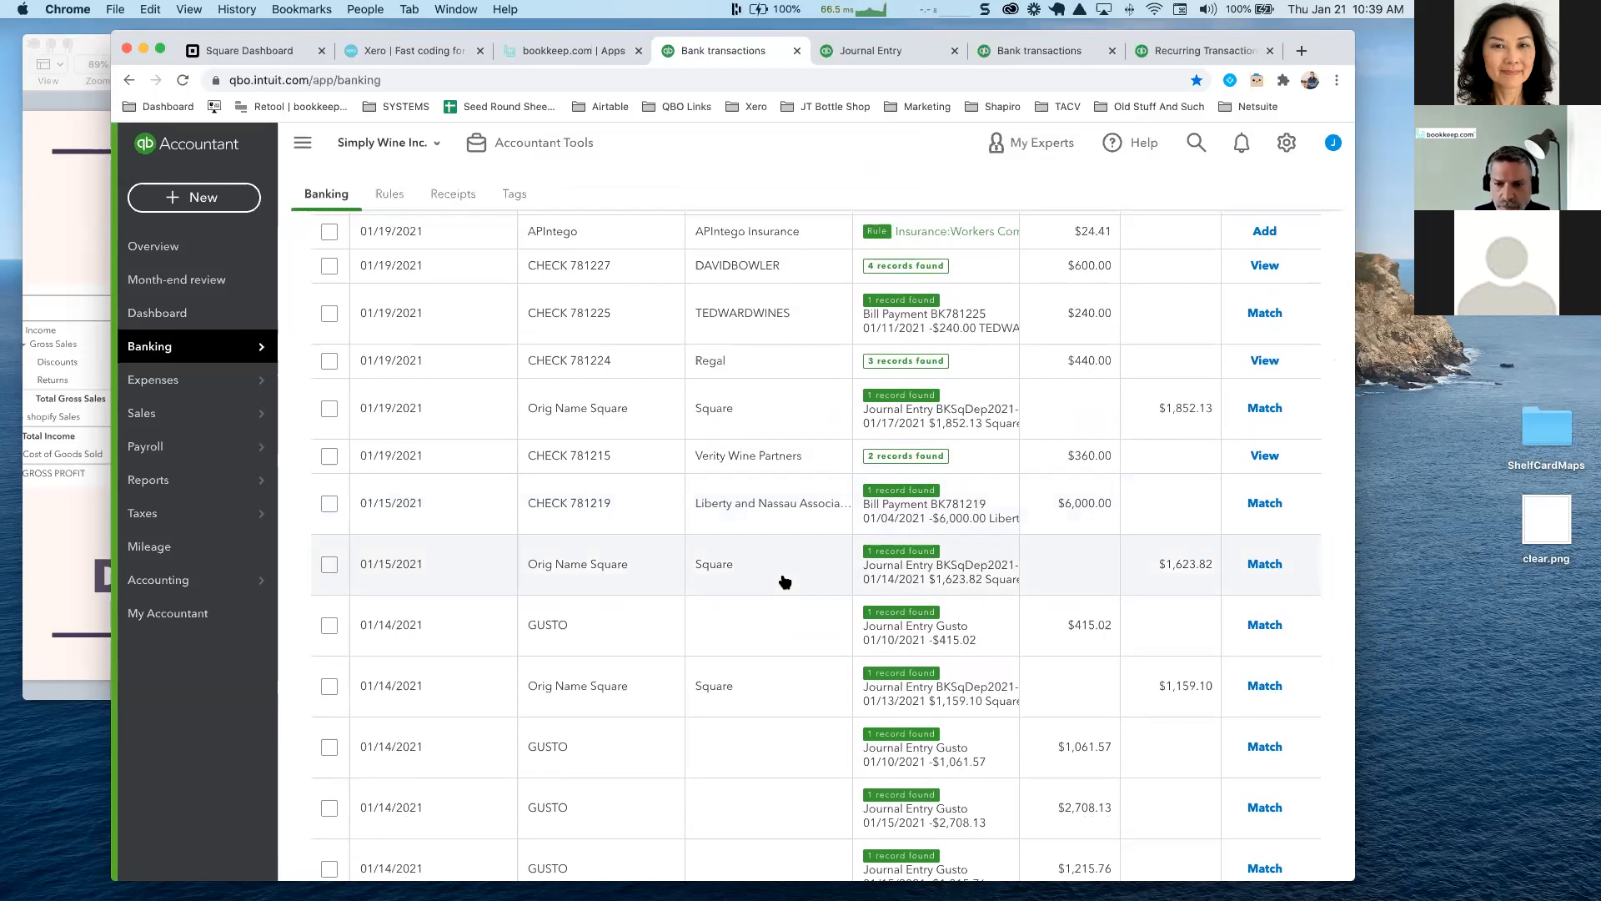
{"action": "left_click", "coordinate": [1263, 563]}
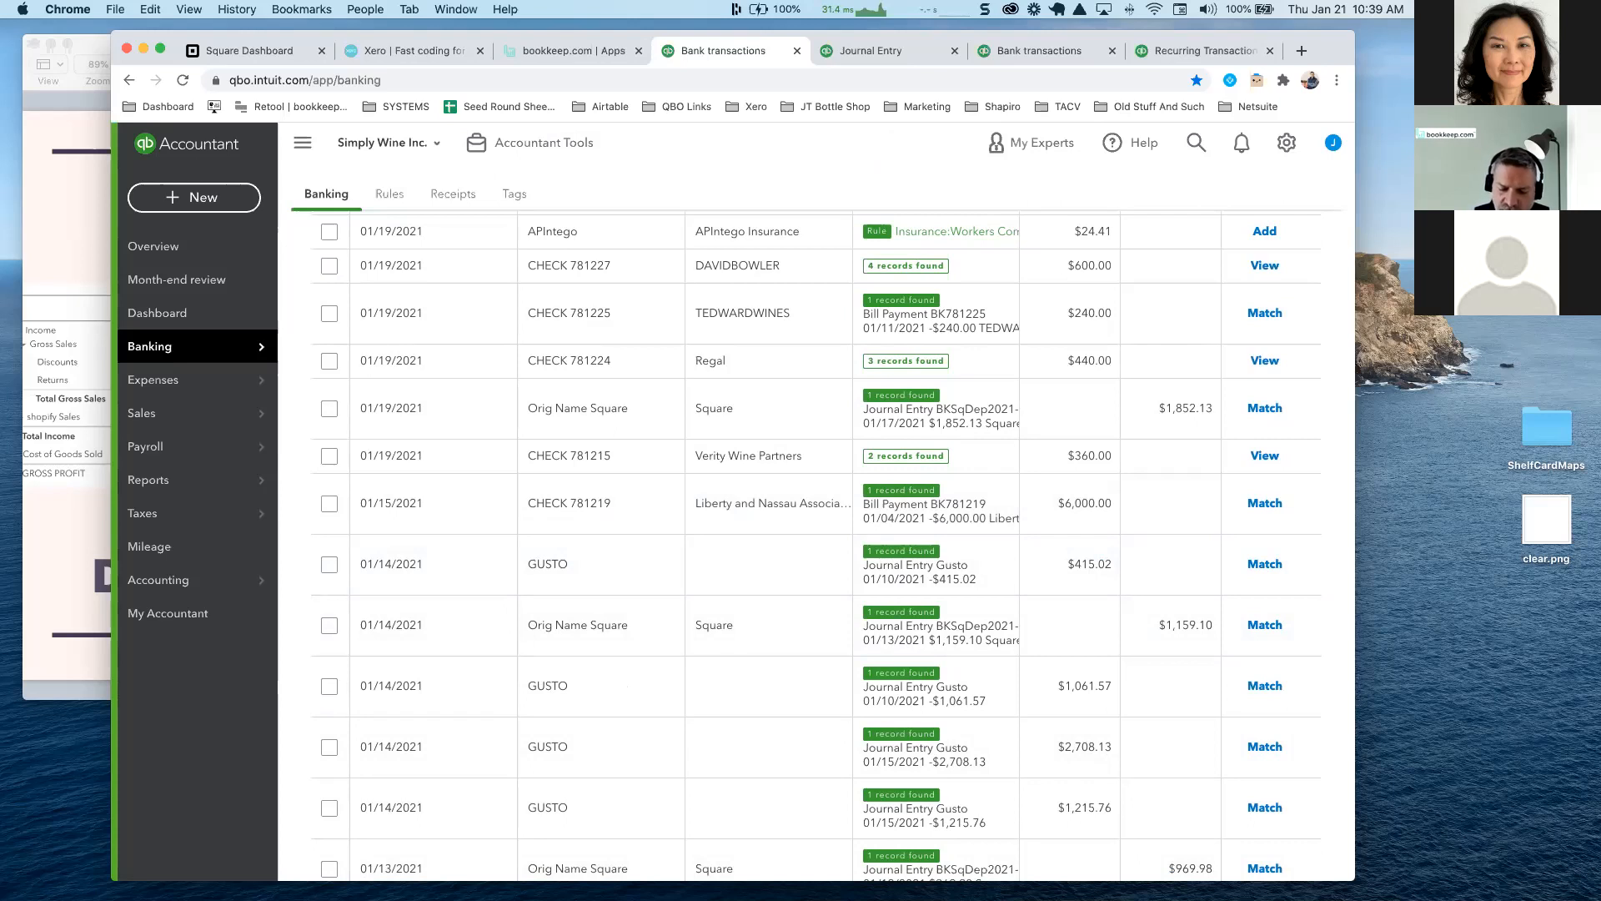
Switch to the bookkeep.com apps page and open the QuickBooks mapping of the connected Simply Wine® Square account
{"action": "left_click", "coordinate": [561, 53]}
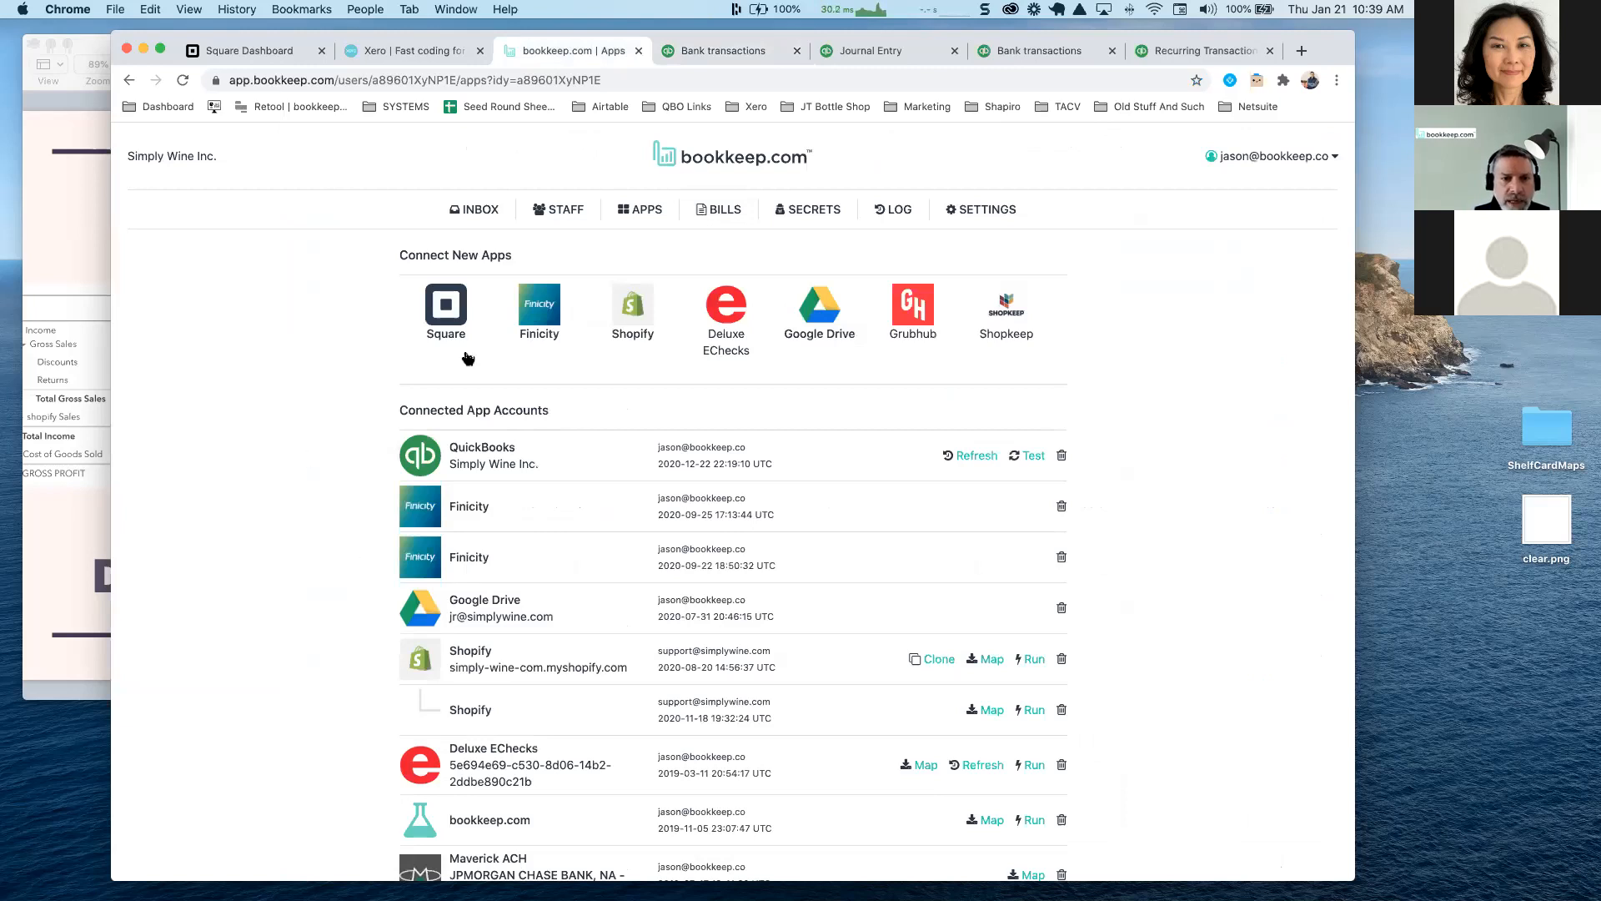
{"action": "scroll", "coordinate": [310, 442], "scroll_direction": "down", "scroll_amount": 3}
{"action": "scroll", "coordinate": [310, 442], "scroll_direction": "up", "scroll_amount": 3}
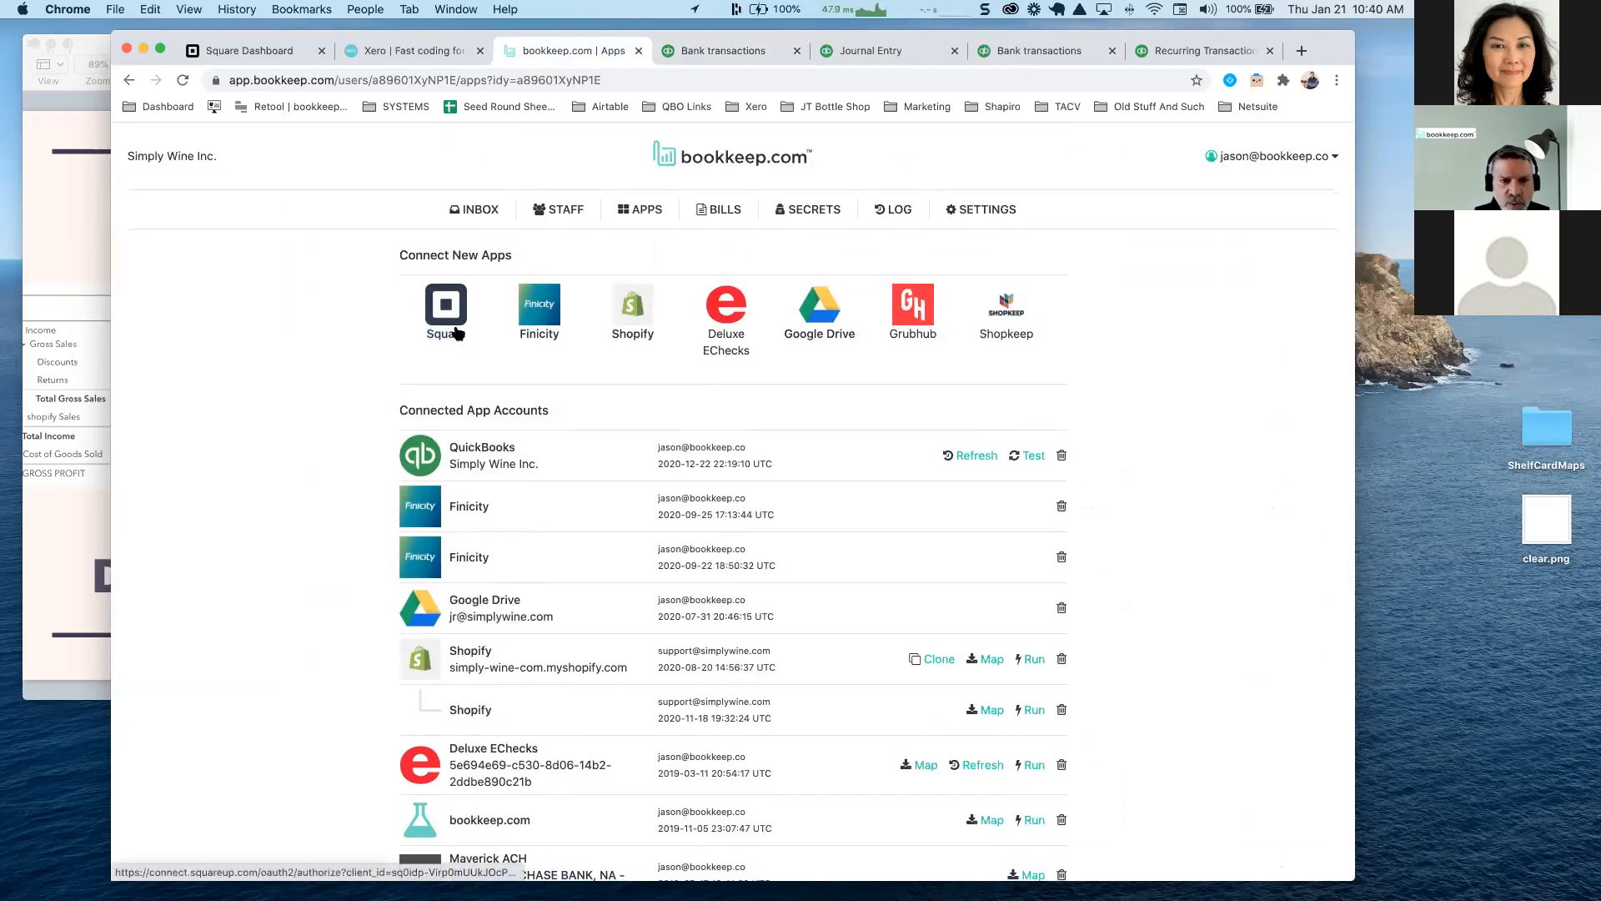
{"action": "scroll", "coordinate": [577, 472], "scroll_direction": "down", "scroll_amount": 5}
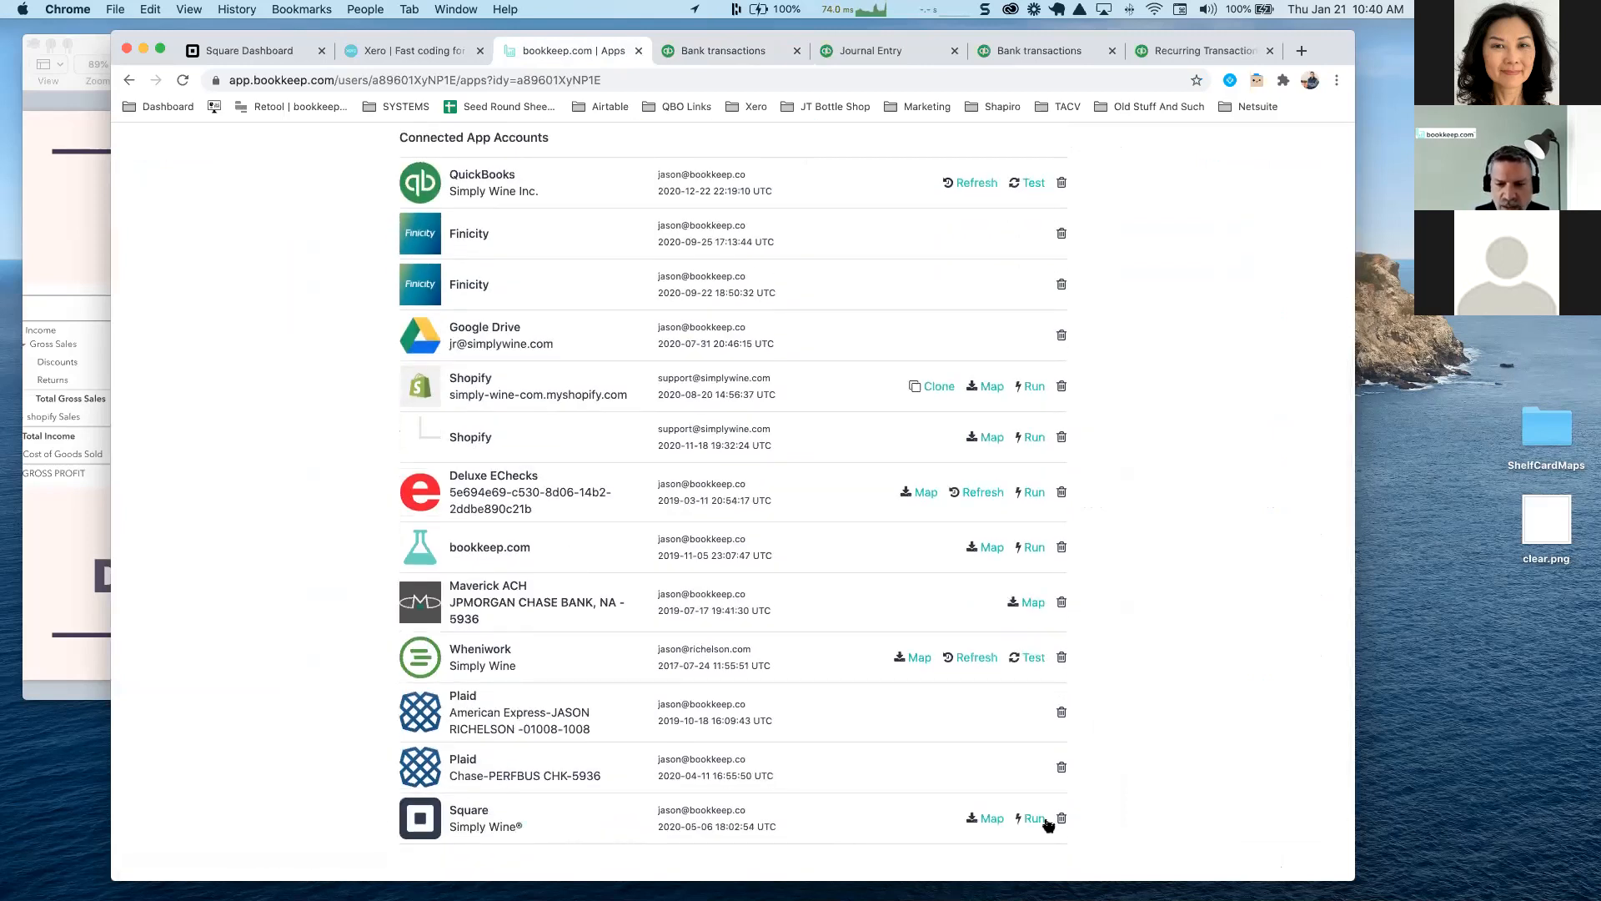
{"action": "scroll", "coordinate": [859, 802], "scroll_direction": "down", "scroll_amount": 2}
{"action": "left_click", "coordinate": [992, 729]}
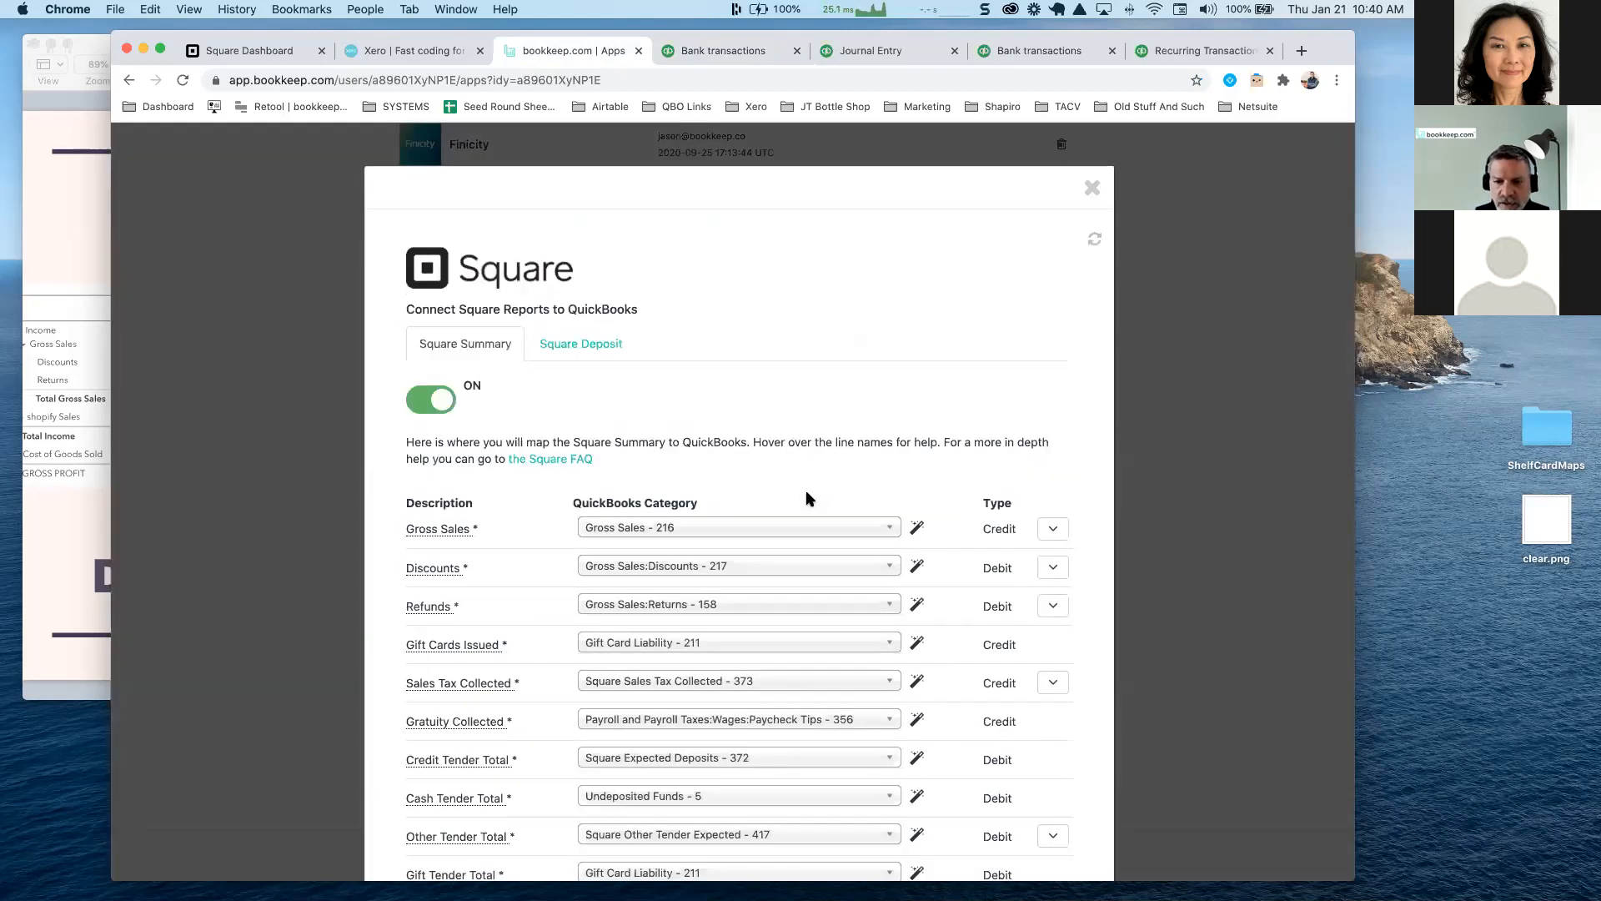
Review the QuickBooks class choices, then set the Square Summary location to NYC and save the mapping
{"action": "scroll", "coordinate": [806, 498], "scroll_direction": "down", "scroll_amount": 8}
{"action": "left_click", "coordinate": [831, 601]}
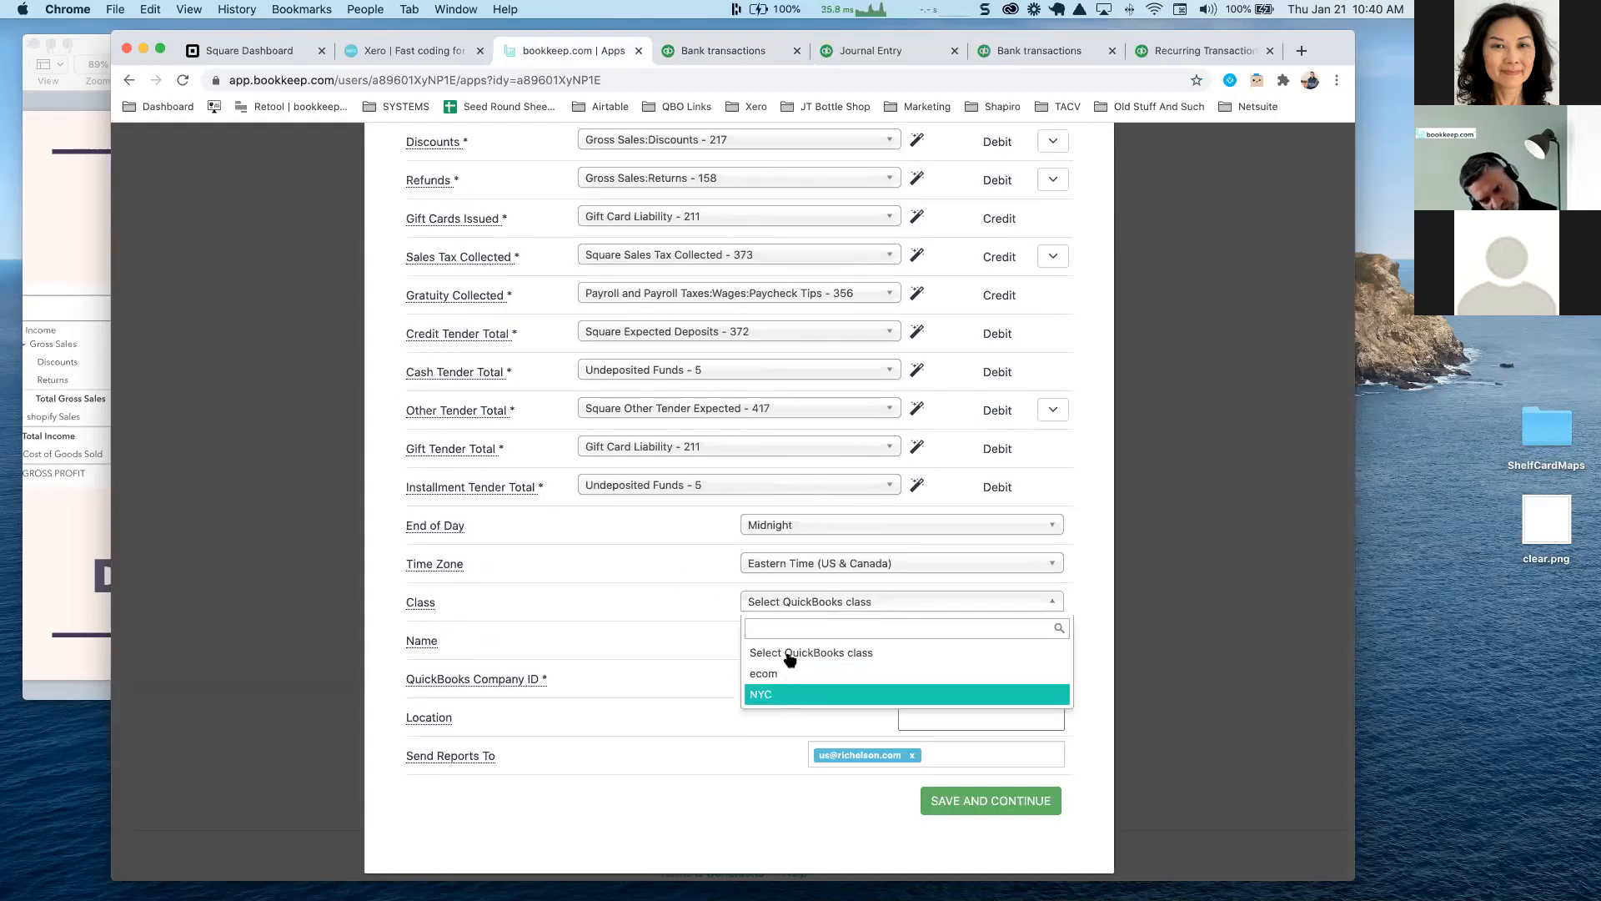
{"action": "left_click", "coordinate": [670, 607]}
{"action": "left_click", "coordinate": [941, 719]}
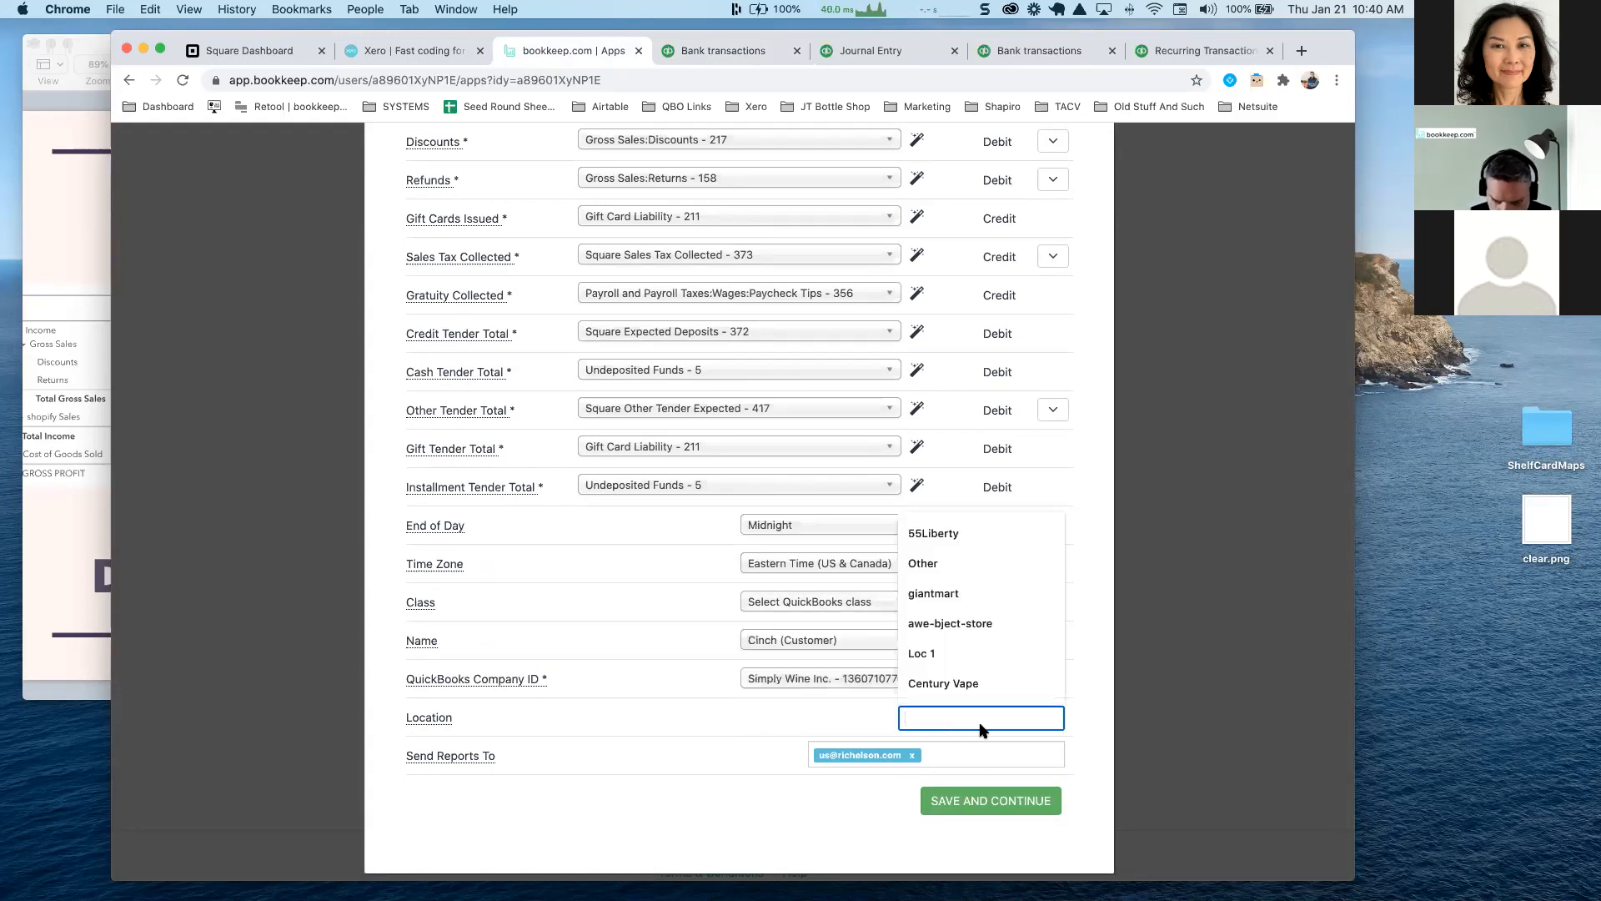
{"action": "type", "text": "NYC"}
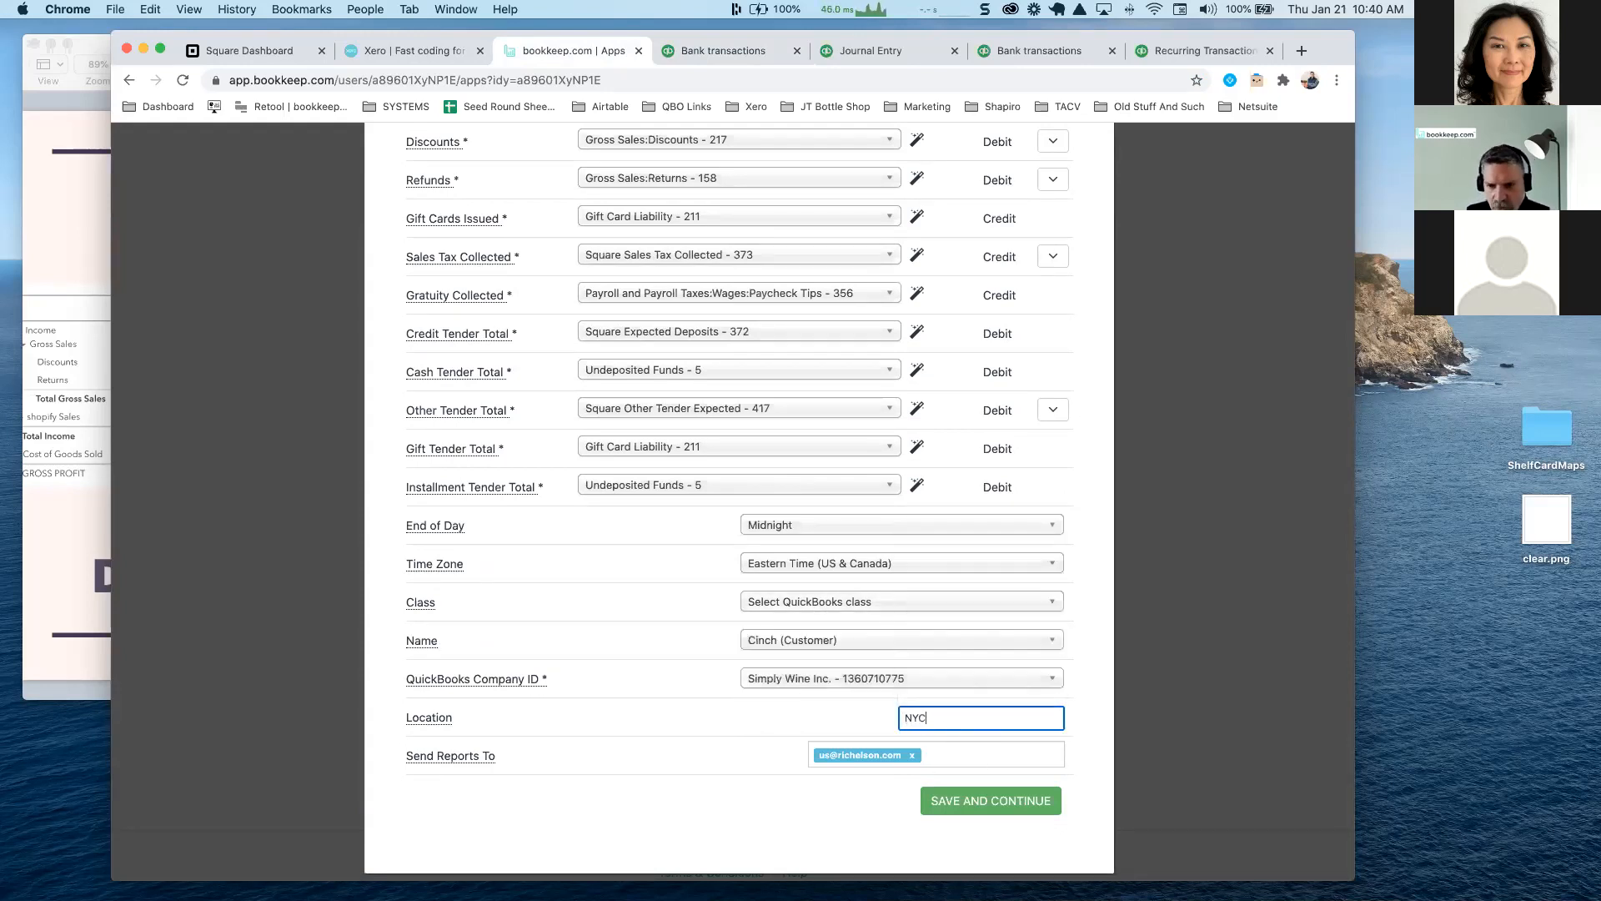
{"action": "left_click", "coordinate": [852, 708]}
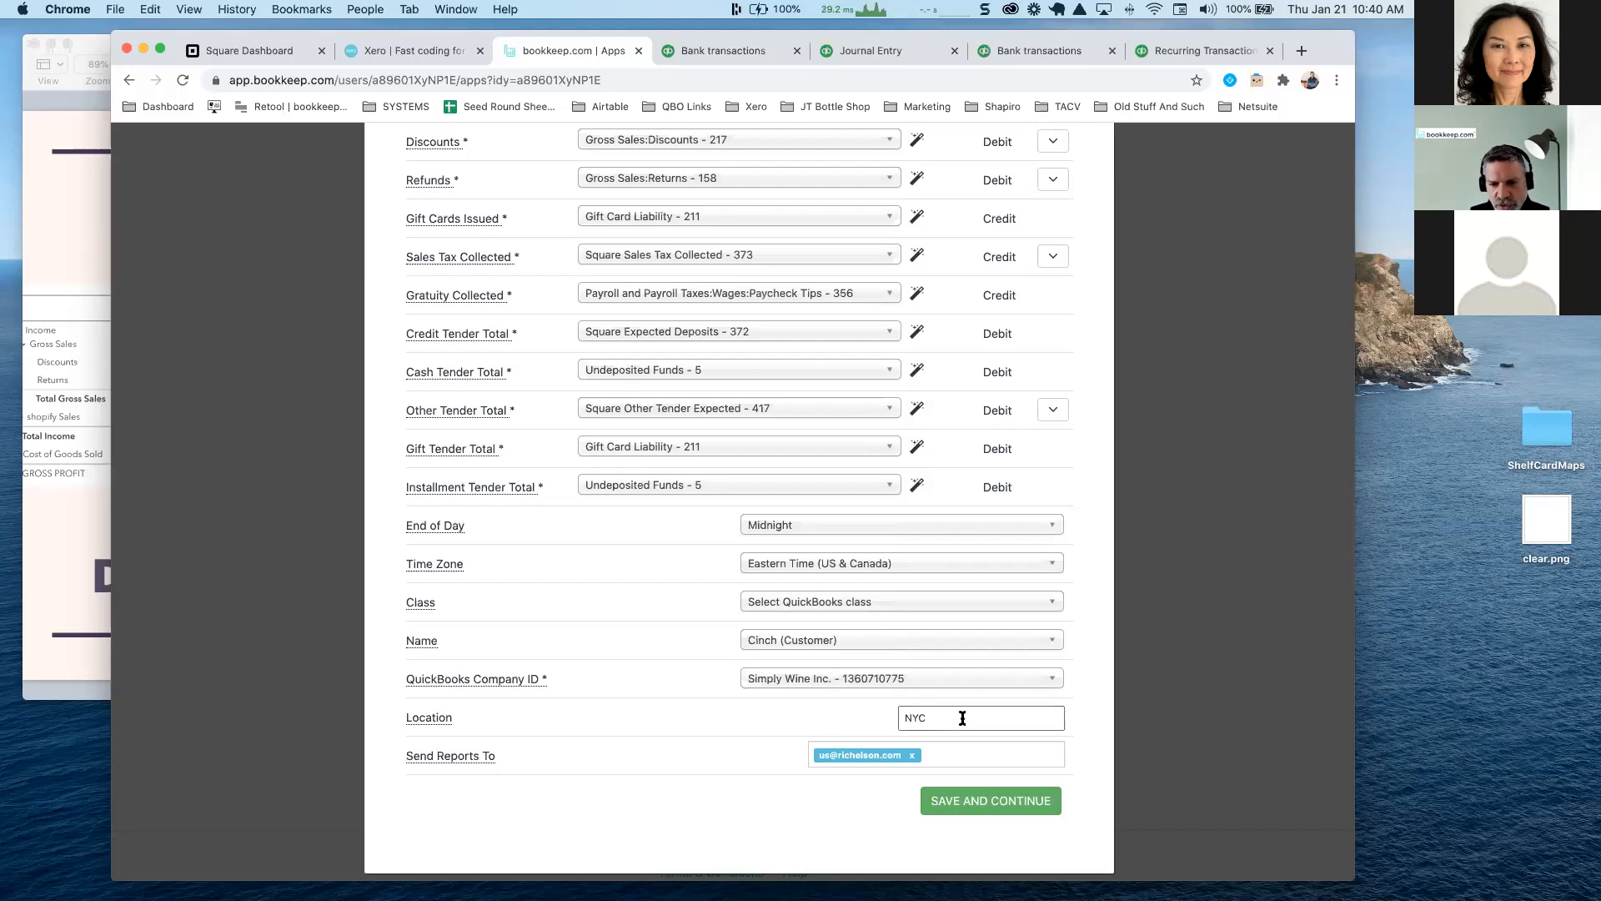
{"action": "left_click", "coordinate": [961, 801]}
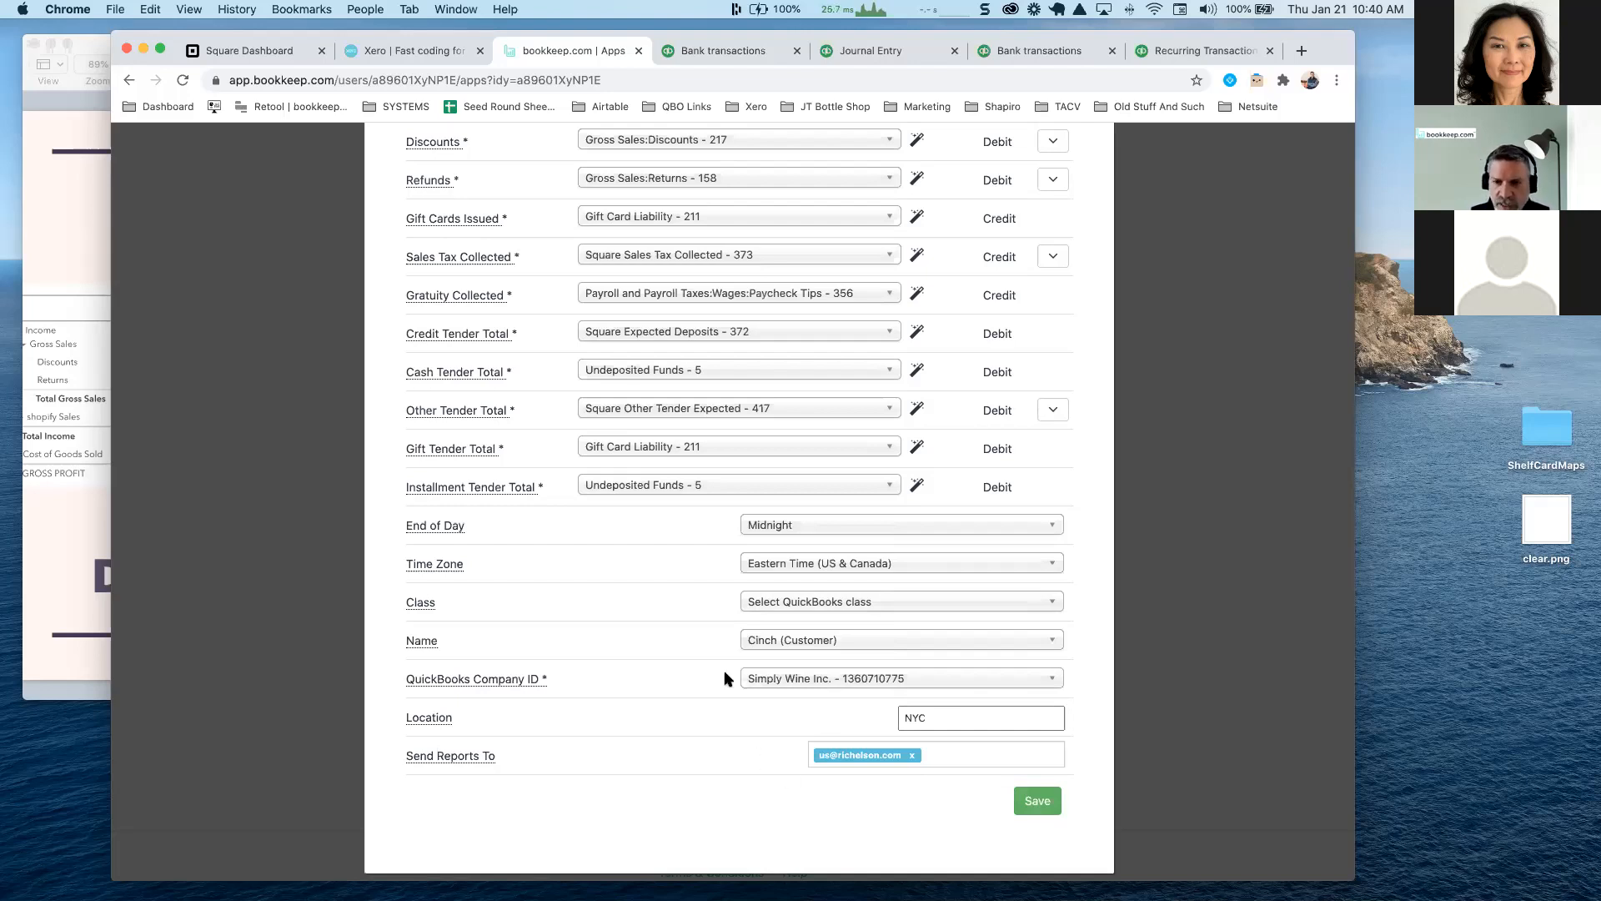
{"action": "scroll", "coordinate": [717, 646], "scroll_direction": "up", "scroll_amount": 5}
{"action": "left_click", "coordinate": [1092, 192]}
Open the audit log and look over the posted Square Summary reports for Simply Wine Inc
{"action": "scroll", "coordinate": [772, 343], "scroll_direction": "up", "scroll_amount": 5}
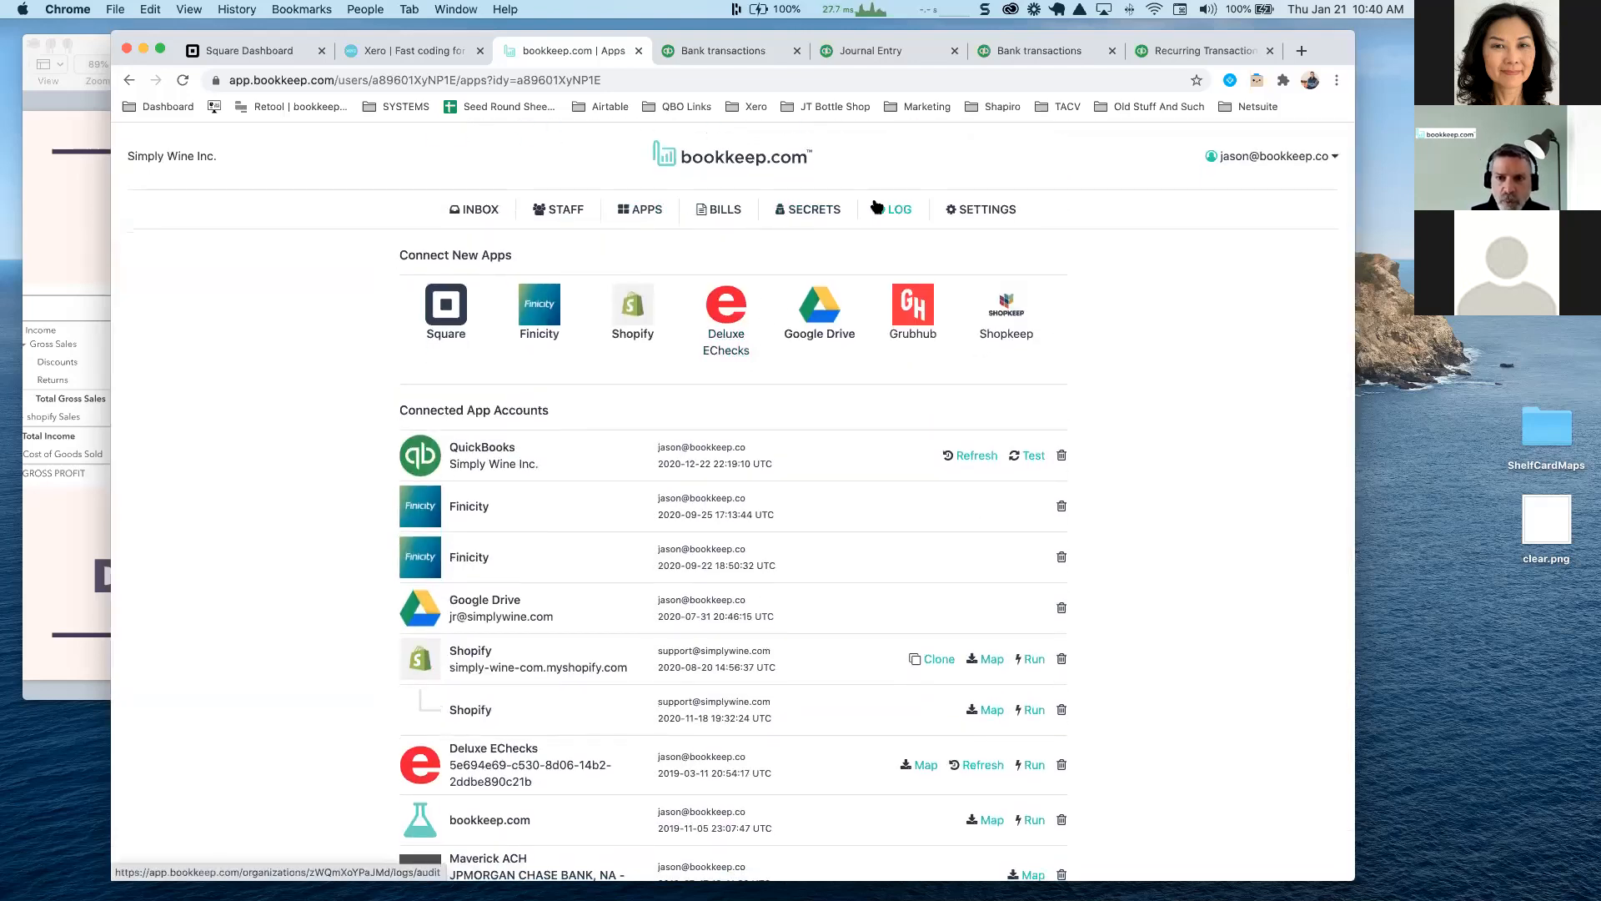
{"action": "left_click", "coordinate": [891, 209]}
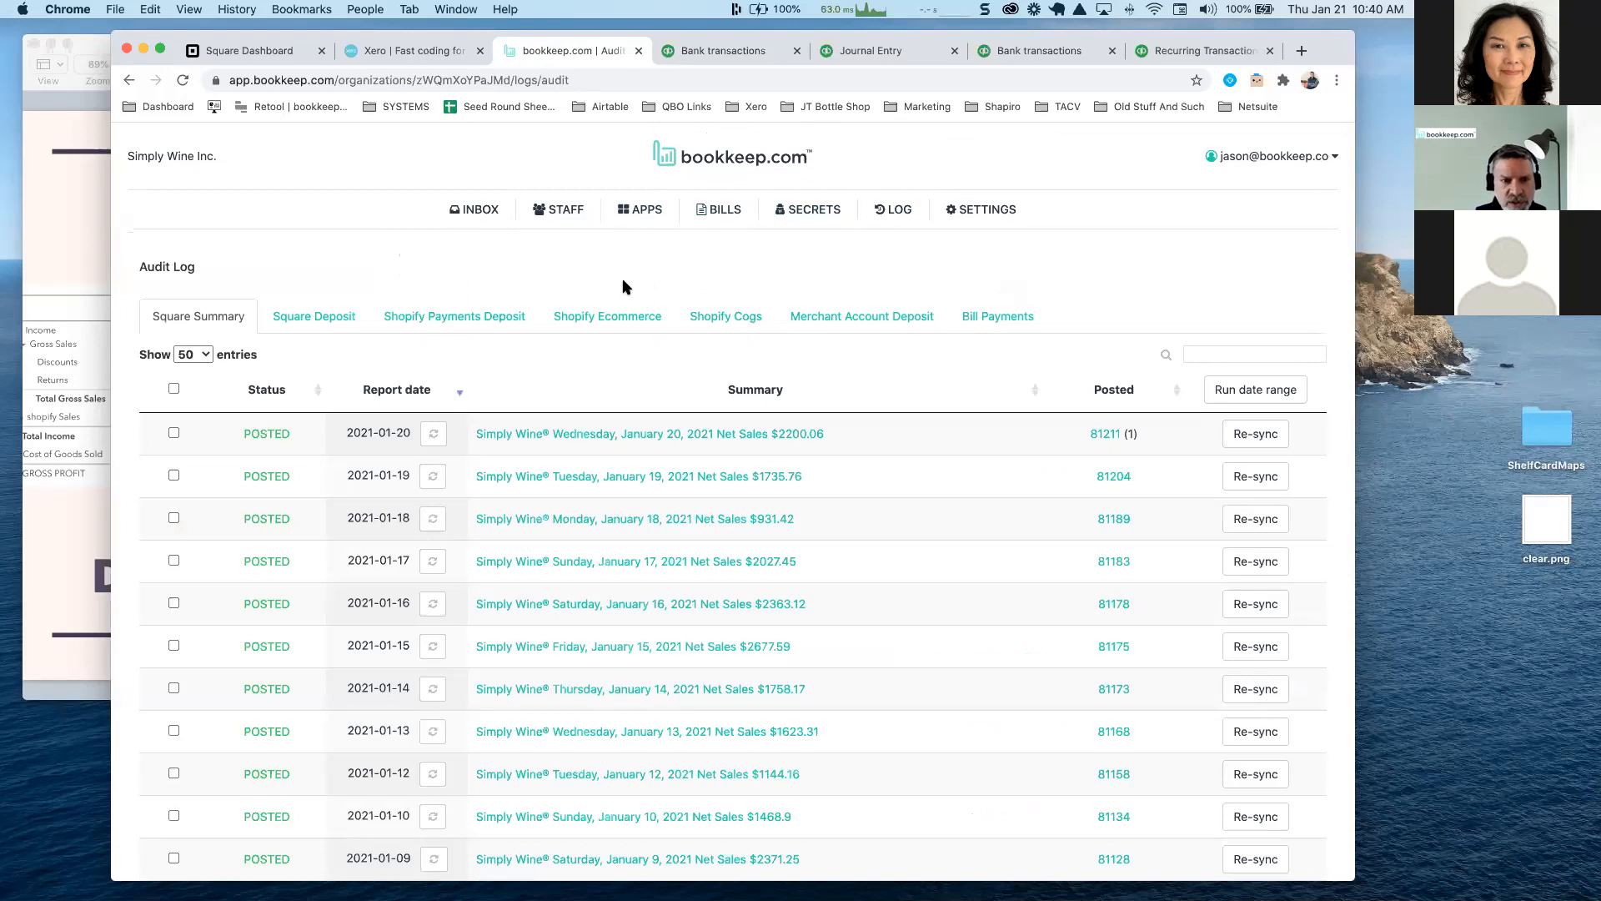
{"action": "scroll", "coordinate": [1151, 333], "scroll_direction": "down", "scroll_amount": 1}
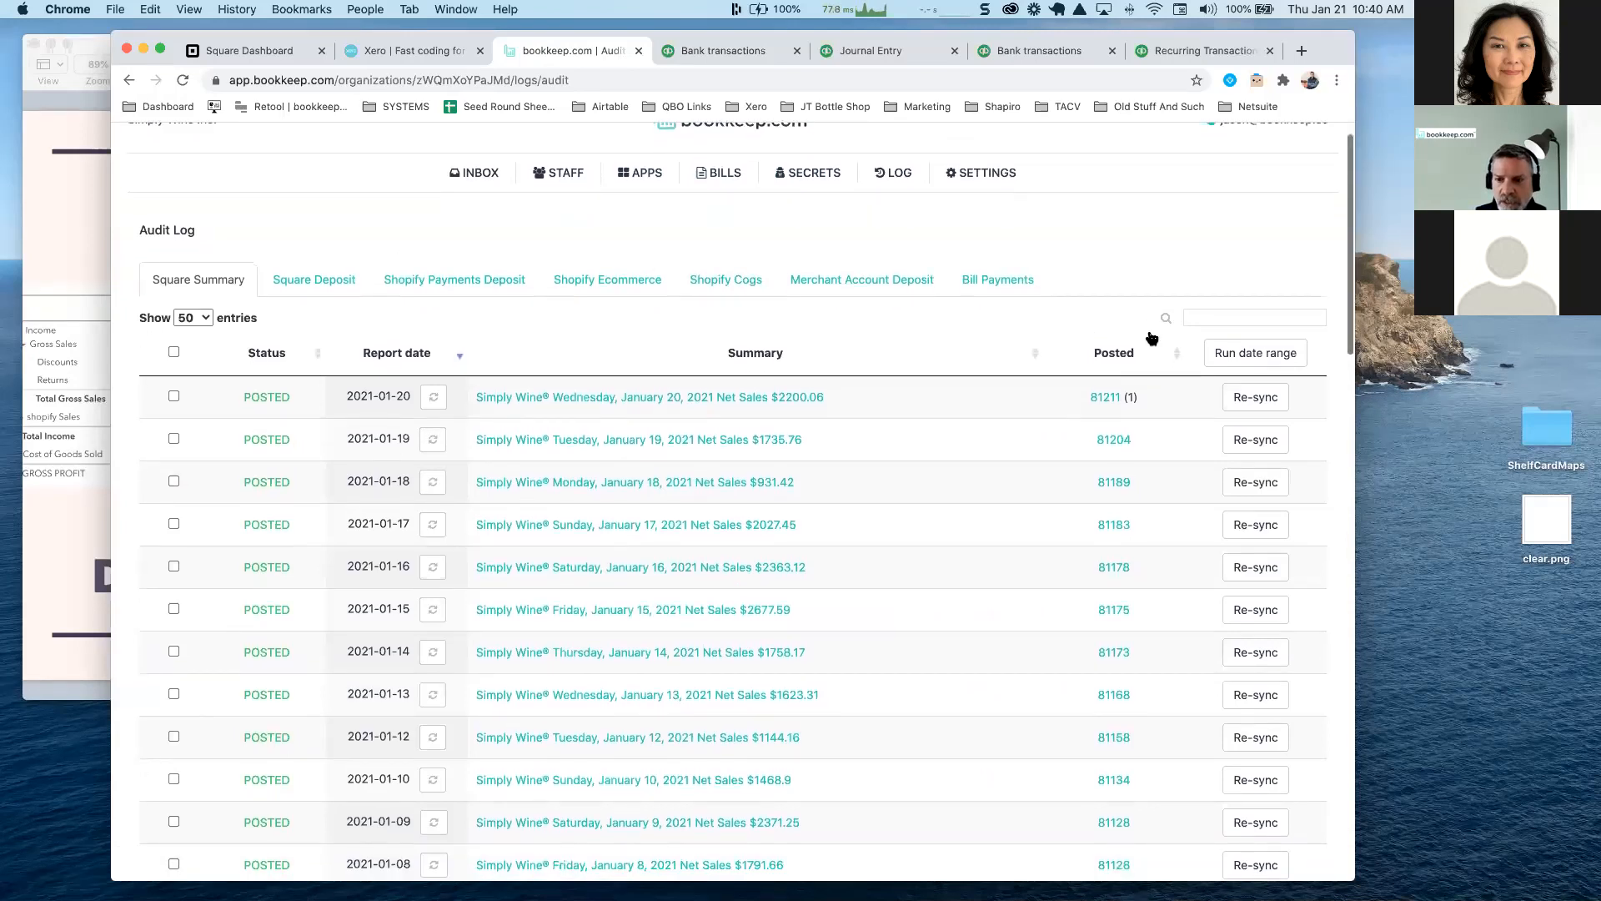
{"action": "scroll", "coordinate": [714, 238], "scroll_direction": "up", "scroll_amount": 1}
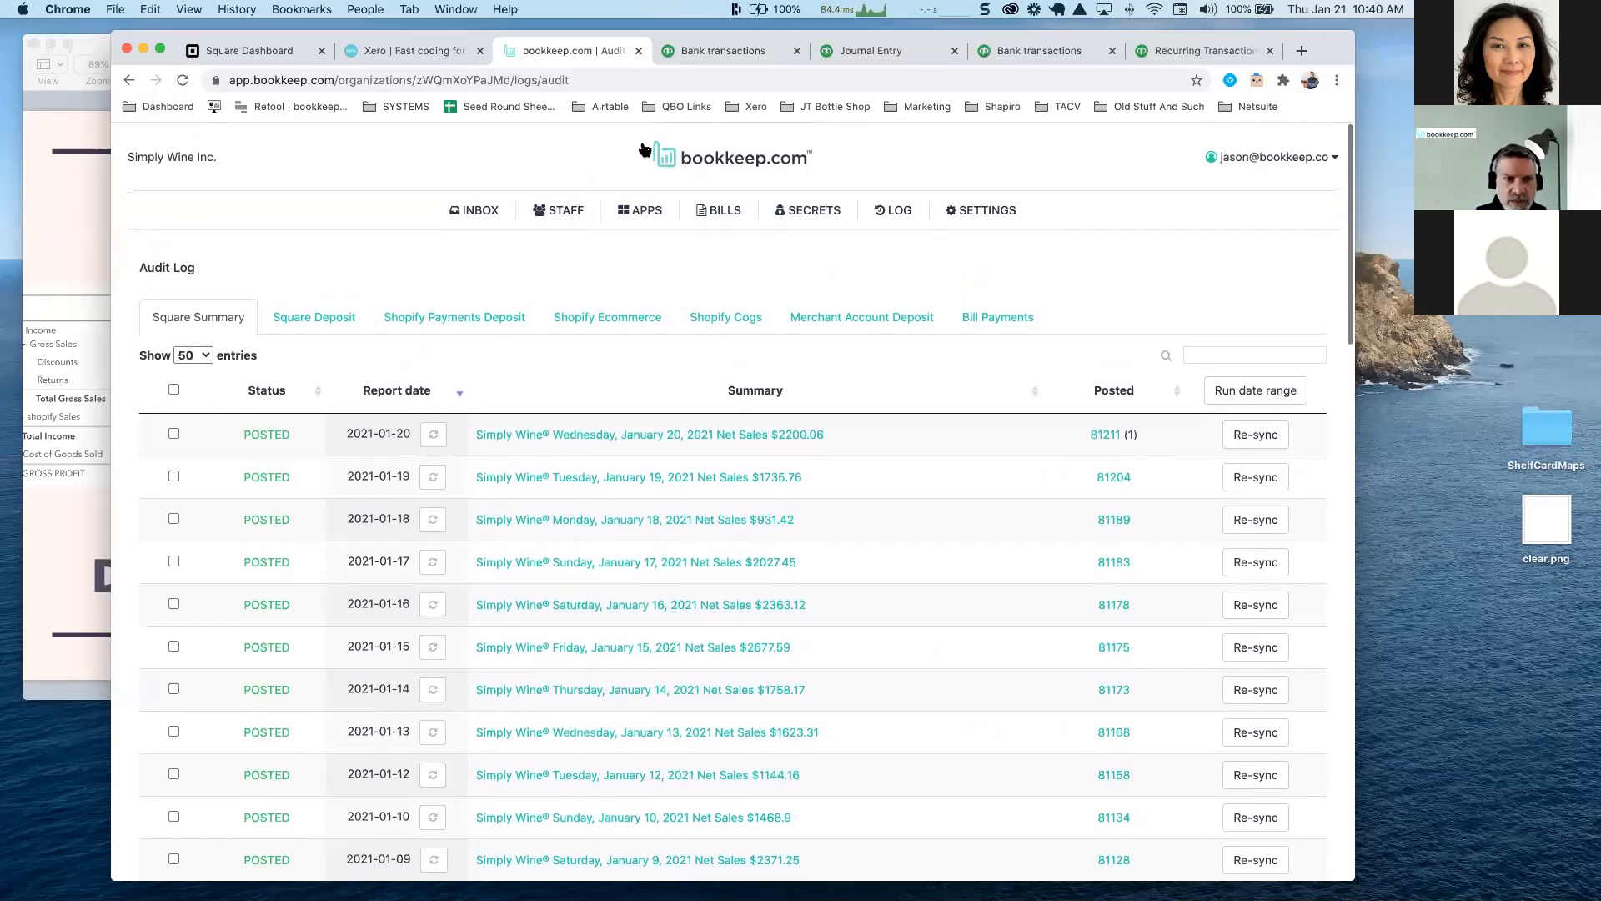
Start a date range run for the Square Summary and select Simply Wine® as the report
{"action": "left_click", "coordinate": [1256, 392]}
{"action": "left_click", "coordinate": [614, 258]}
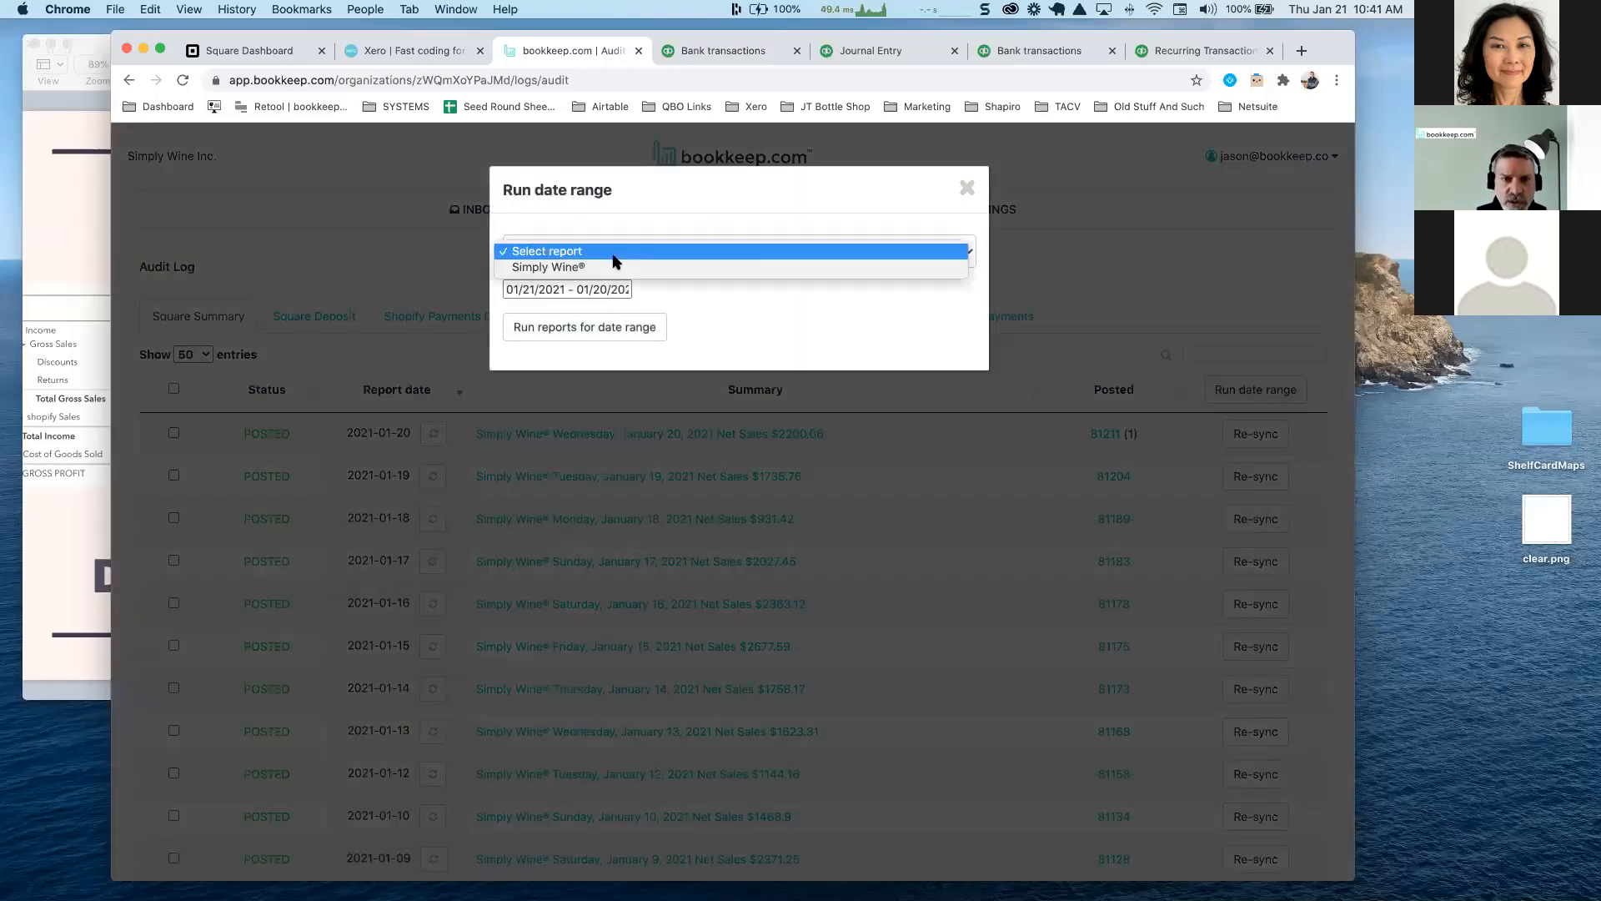
{"action": "left_click", "coordinate": [561, 267]}
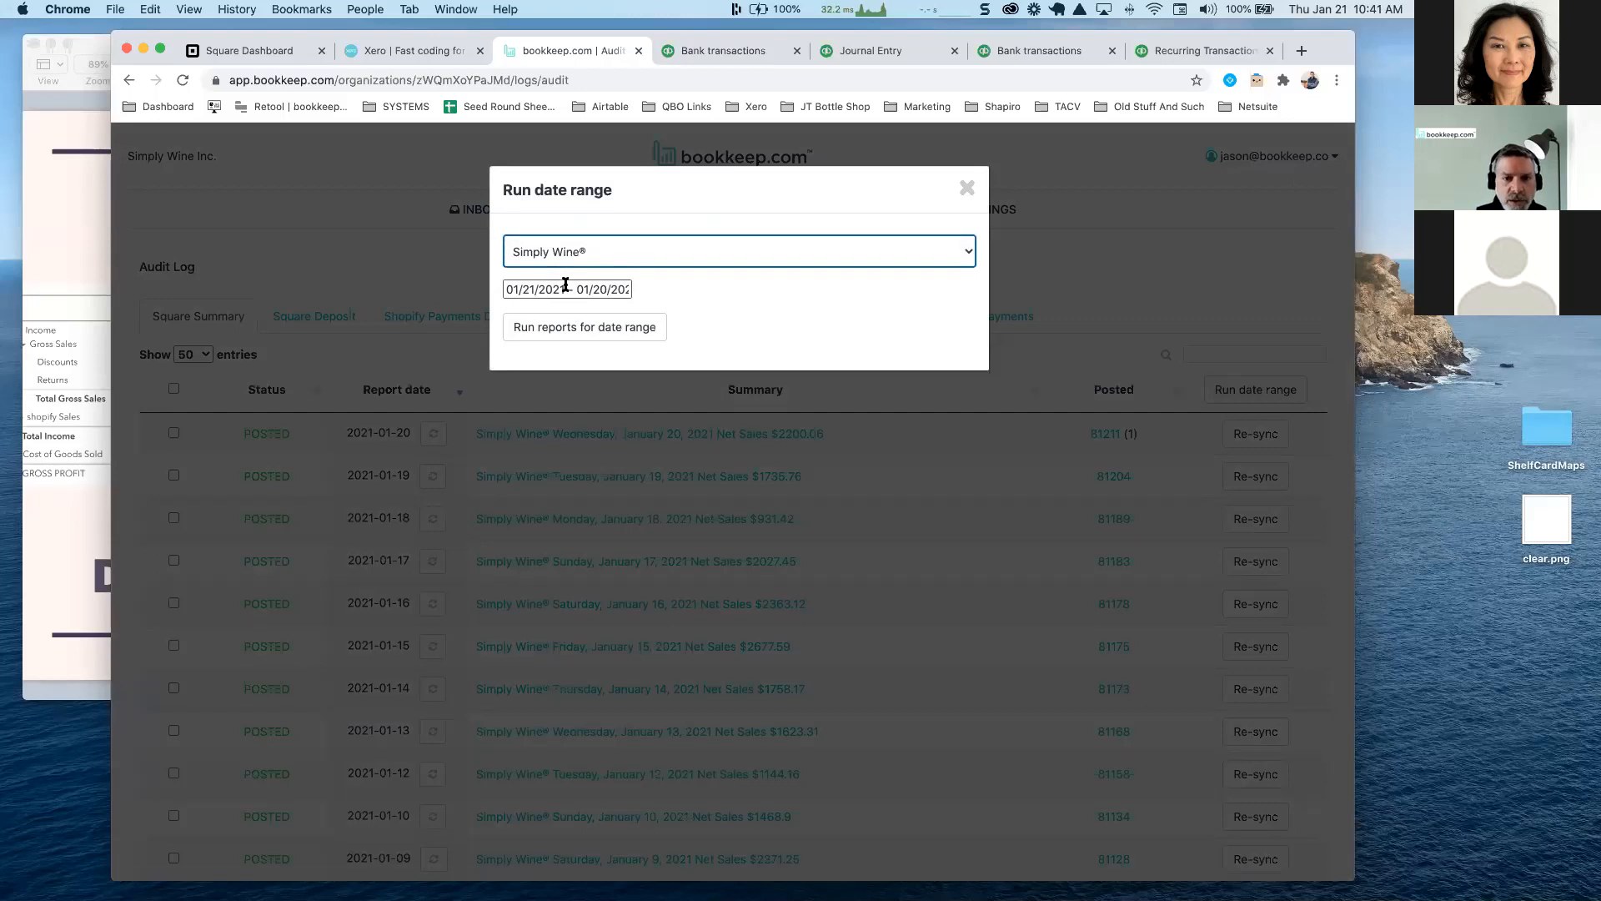
{"action": "left_click", "coordinate": [565, 286]}
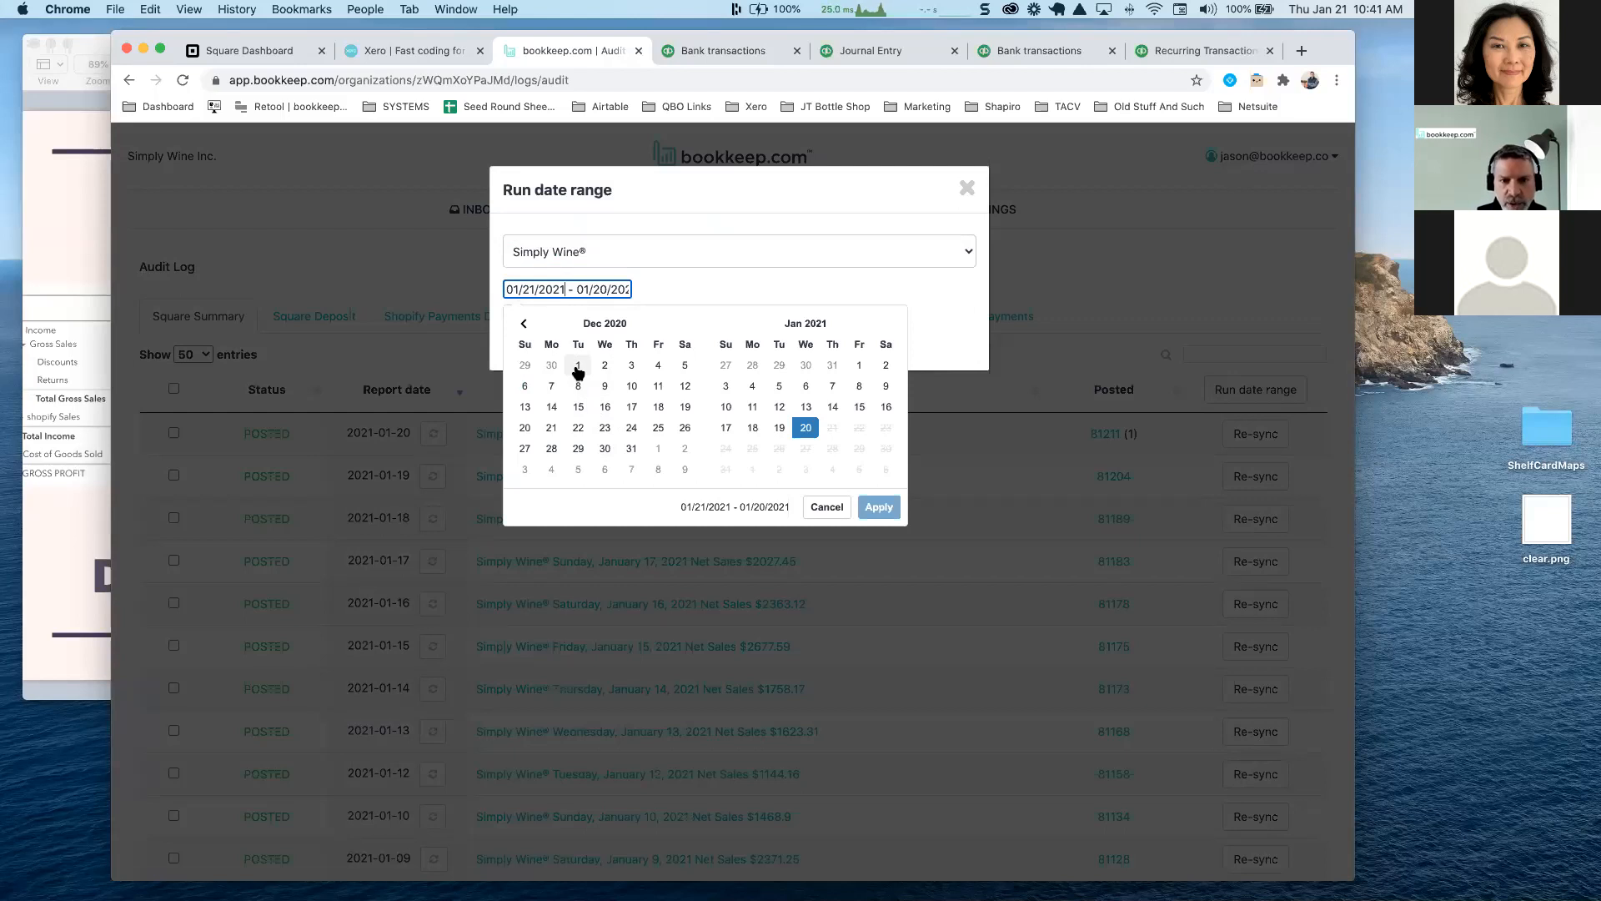
{"action": "left_click", "coordinate": [691, 289]}
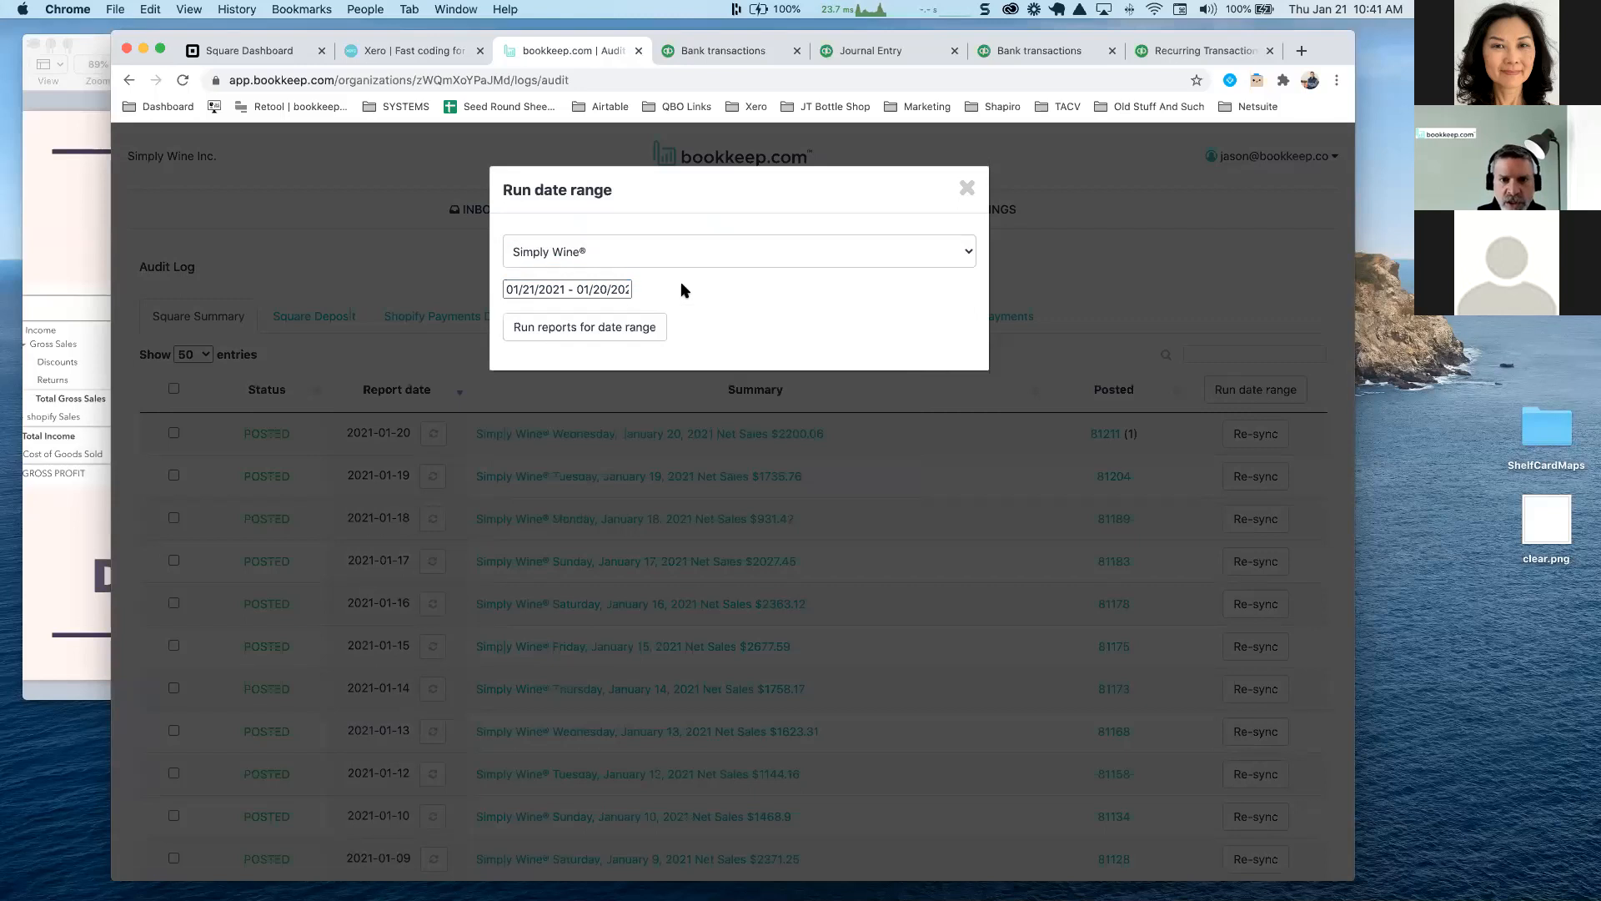
Set the date range of the report run to 04/01/2020 - 04/30/2020
{"action": "left_click", "coordinate": [541, 288]}
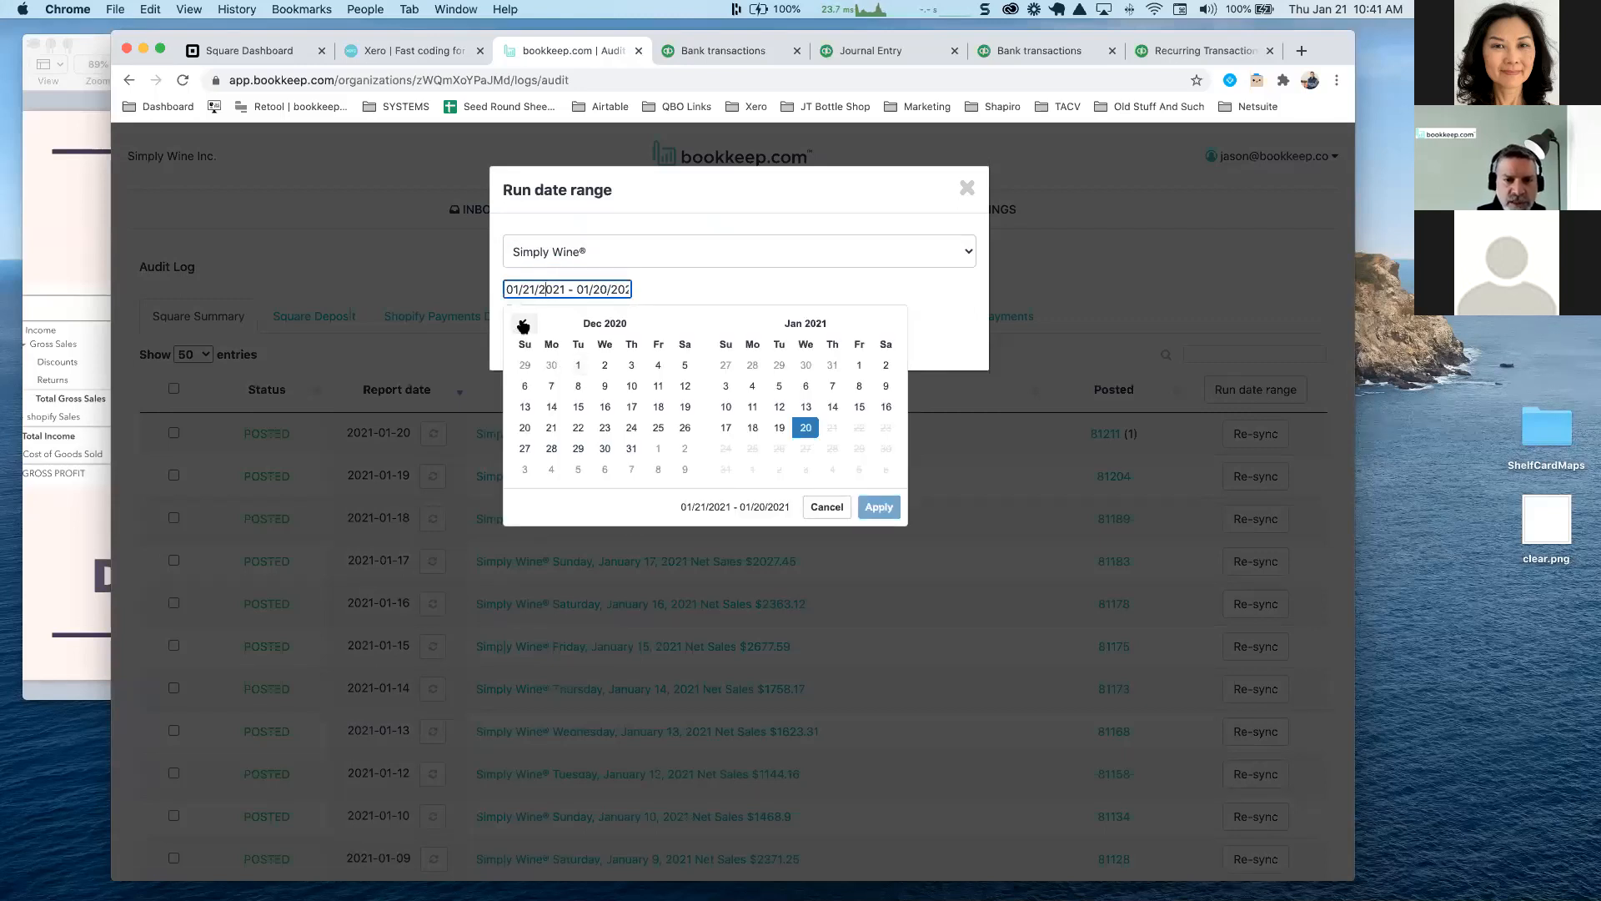
{"action": "left_click", "coordinate": [523, 324]}
{"action": "left_click", "coordinate": [523, 324]}
{"action": "left_click", "coordinate": [523, 324]}
{"action": "left_click", "coordinate": [523, 324]}
{"action": "left_click", "coordinate": [523, 325]}
{"action": "left_click", "coordinate": [523, 324]}
{"action": "left_click", "coordinate": [523, 324]}
{"action": "left_click", "coordinate": [523, 324]}
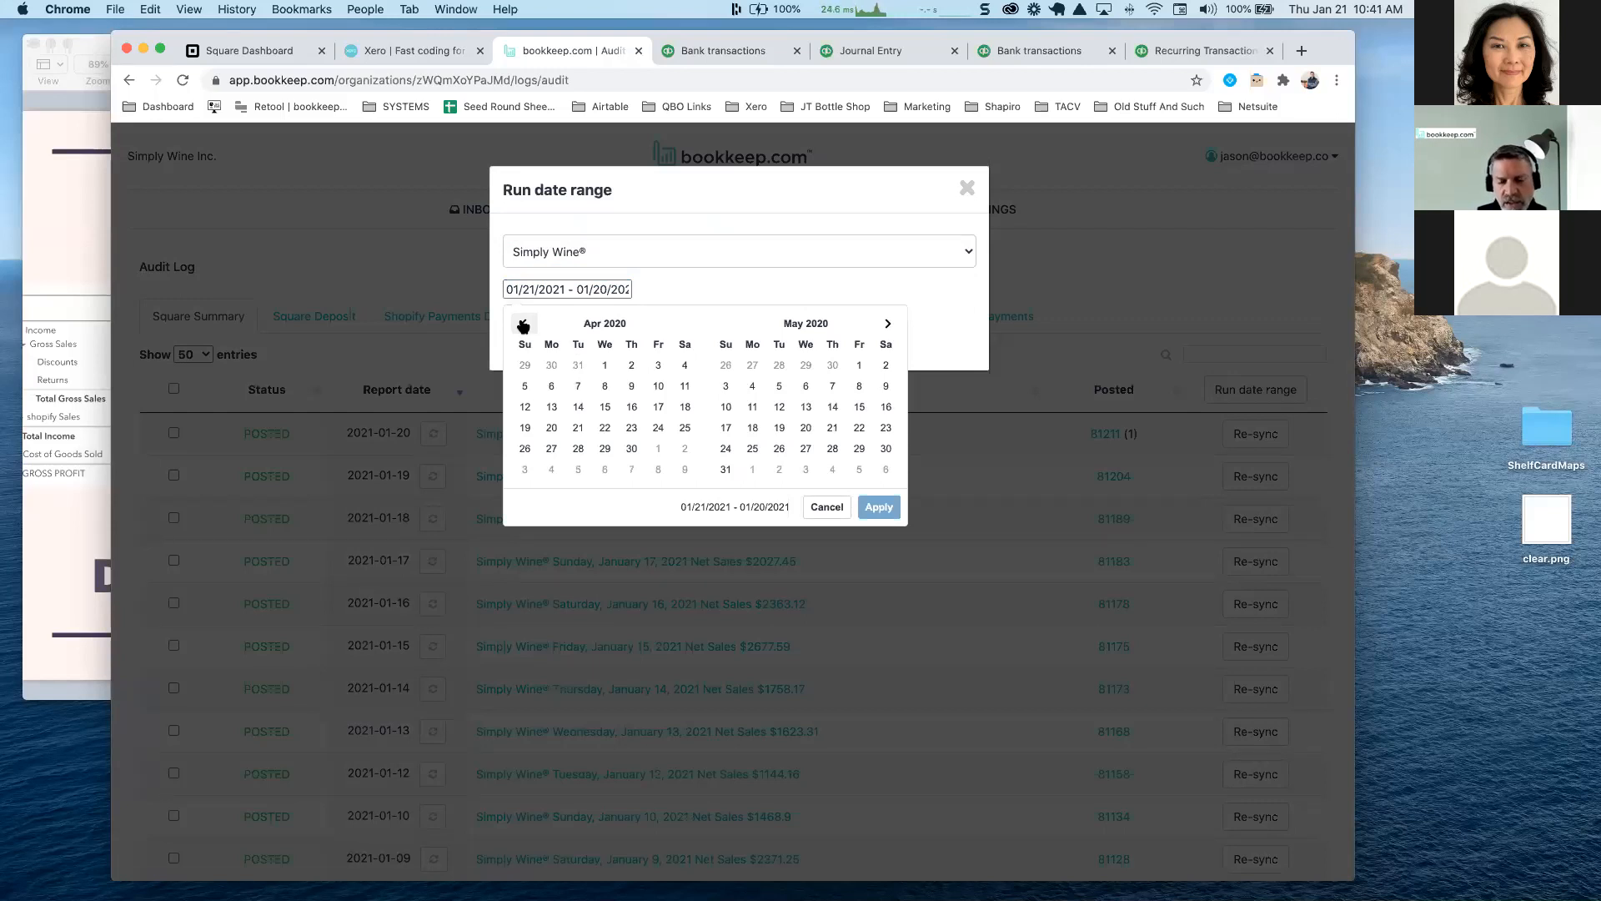
{"action": "left_click", "coordinate": [604, 365]}
{"action": "left_click", "coordinate": [629, 446]}
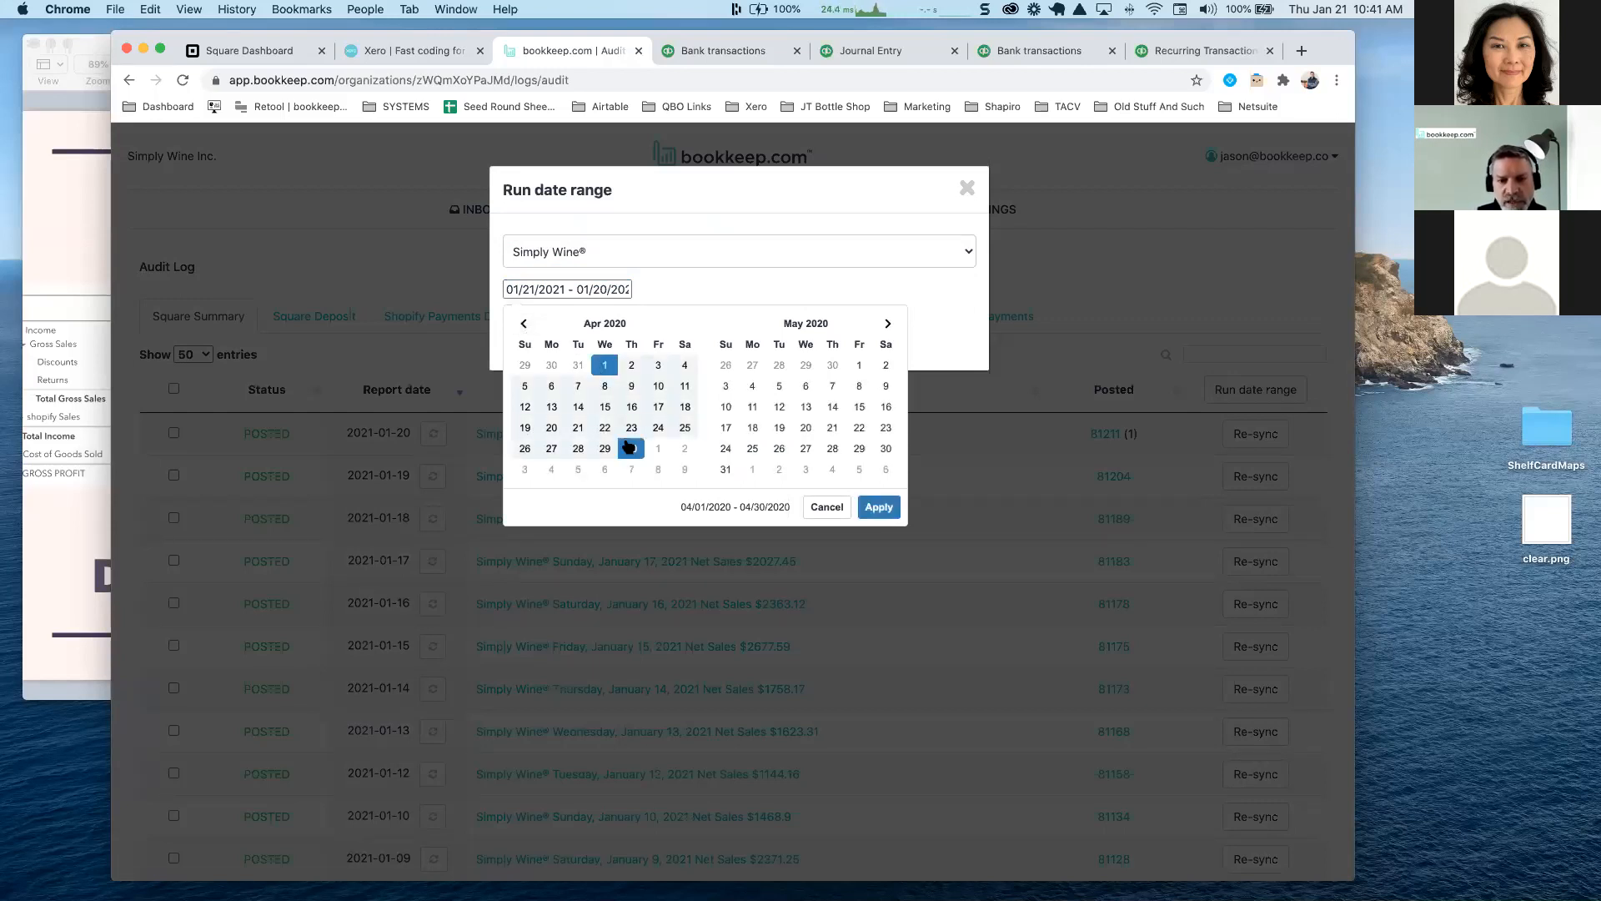
{"action": "left_click", "coordinate": [877, 506]}
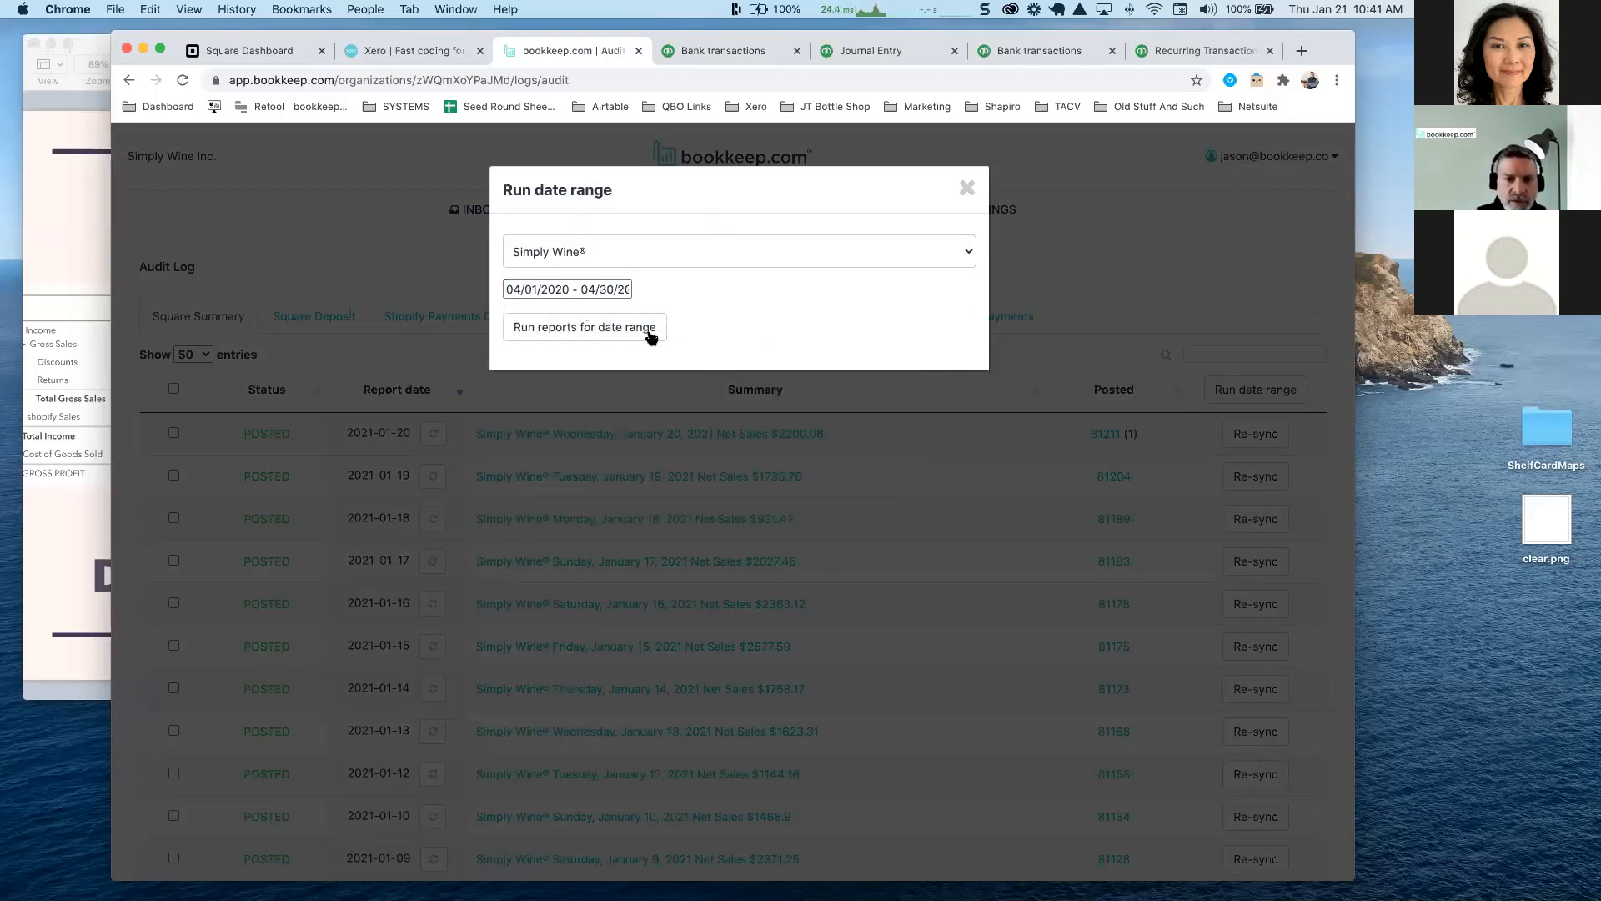
Dismiss the date range run without running any reports and view the Square Deposit audit log
{"action": "left_click", "coordinate": [662, 247]}
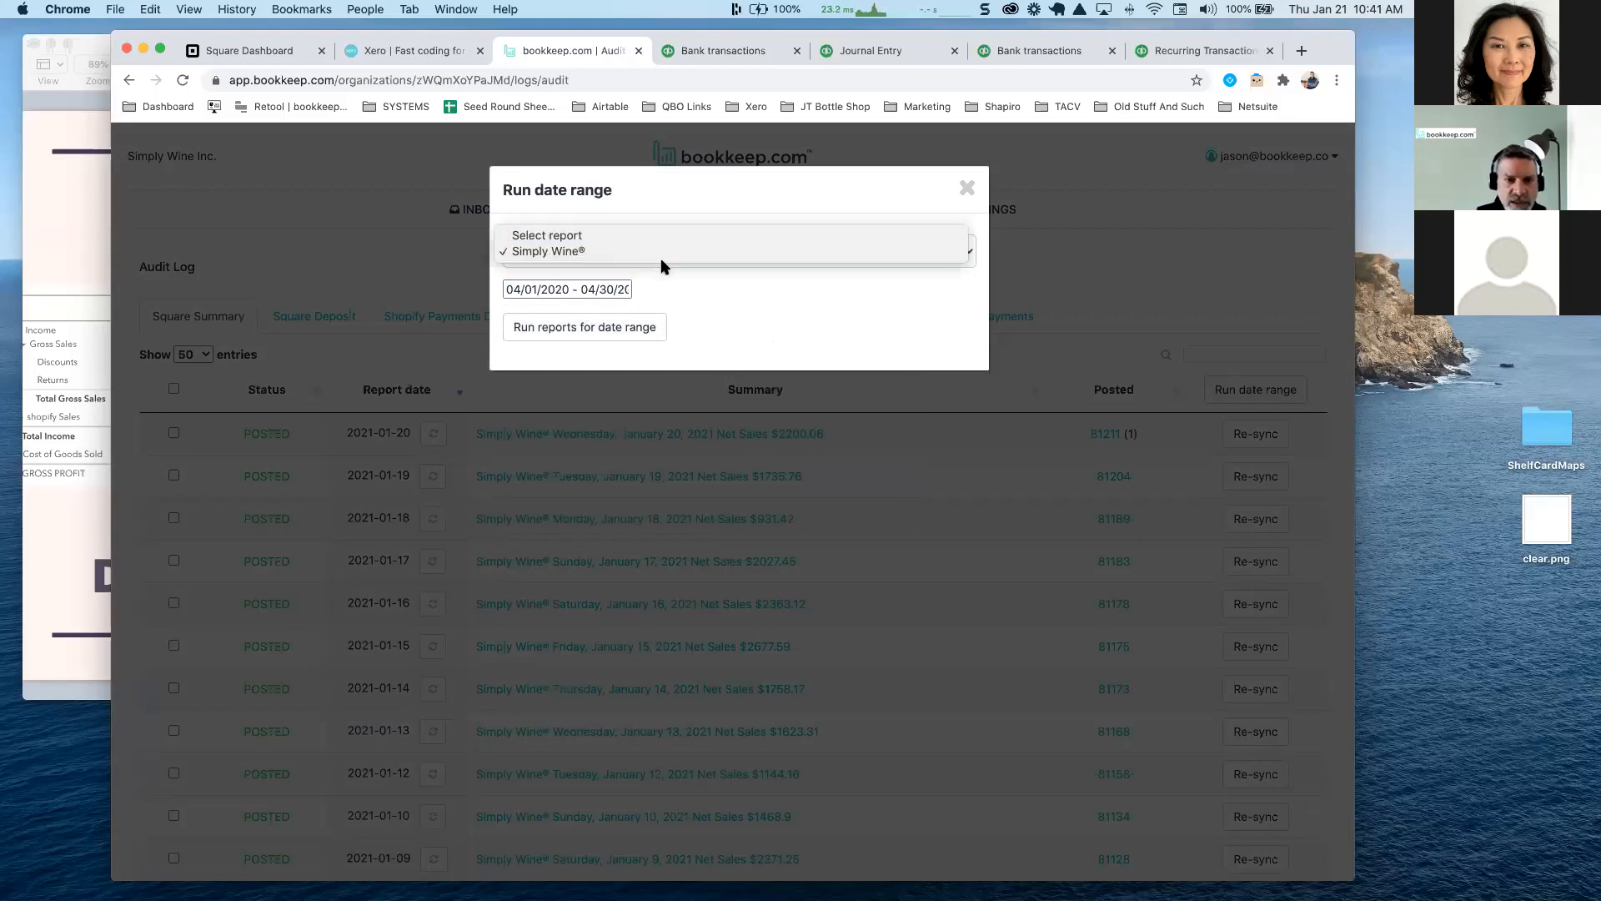
{"action": "left_click", "coordinate": [695, 298]}
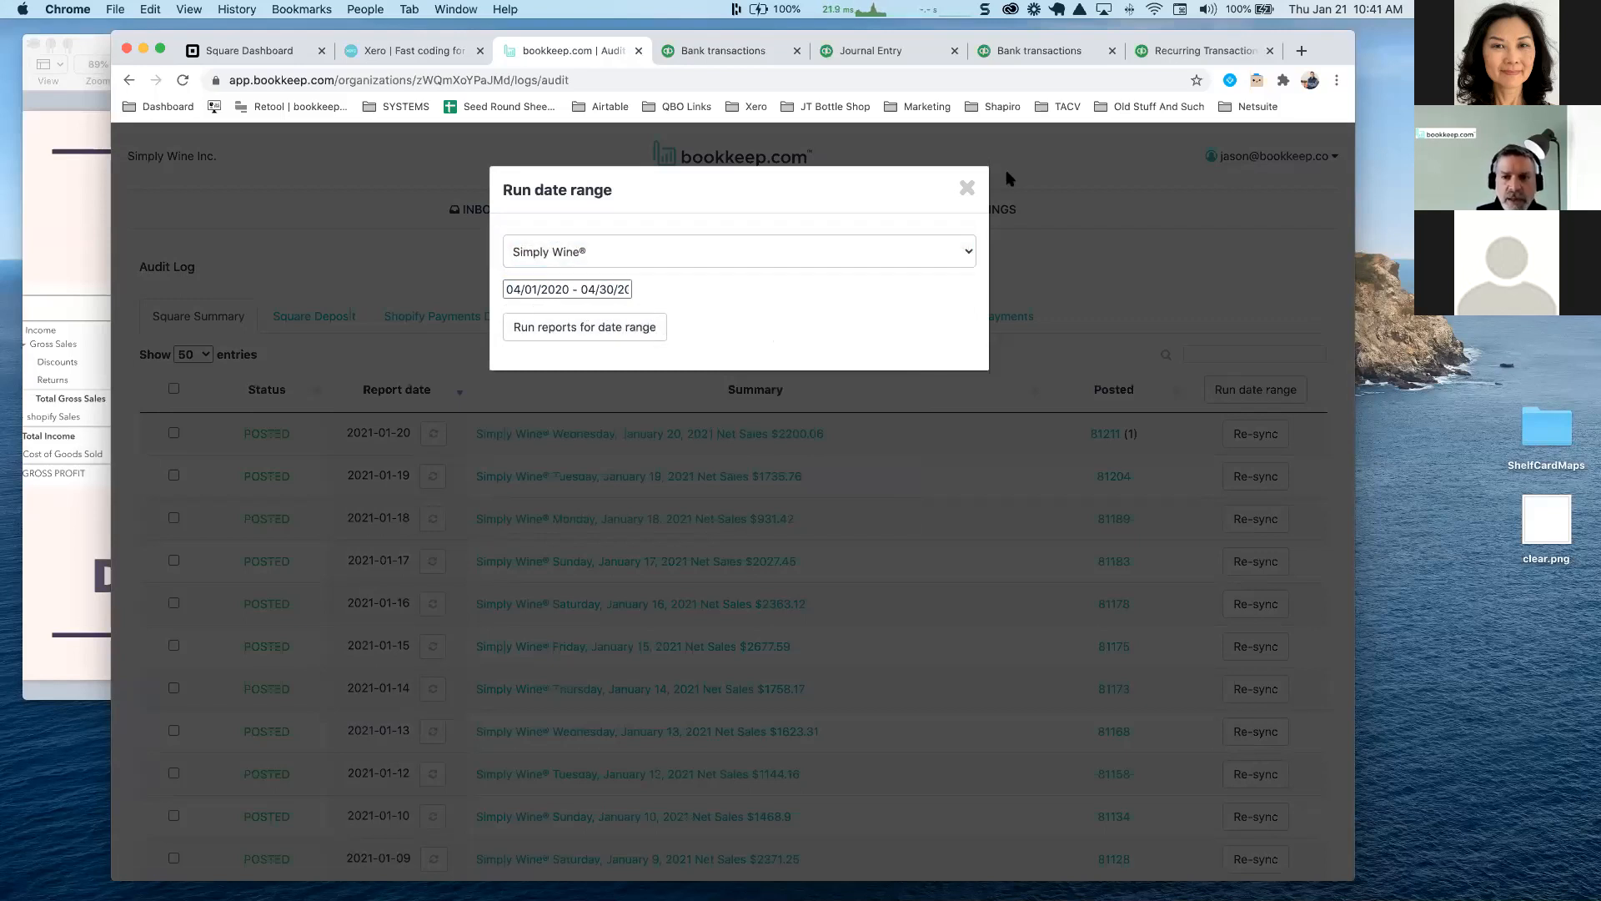
{"action": "left_click", "coordinate": [966, 187]}
{"action": "left_click", "coordinate": [327, 310]}
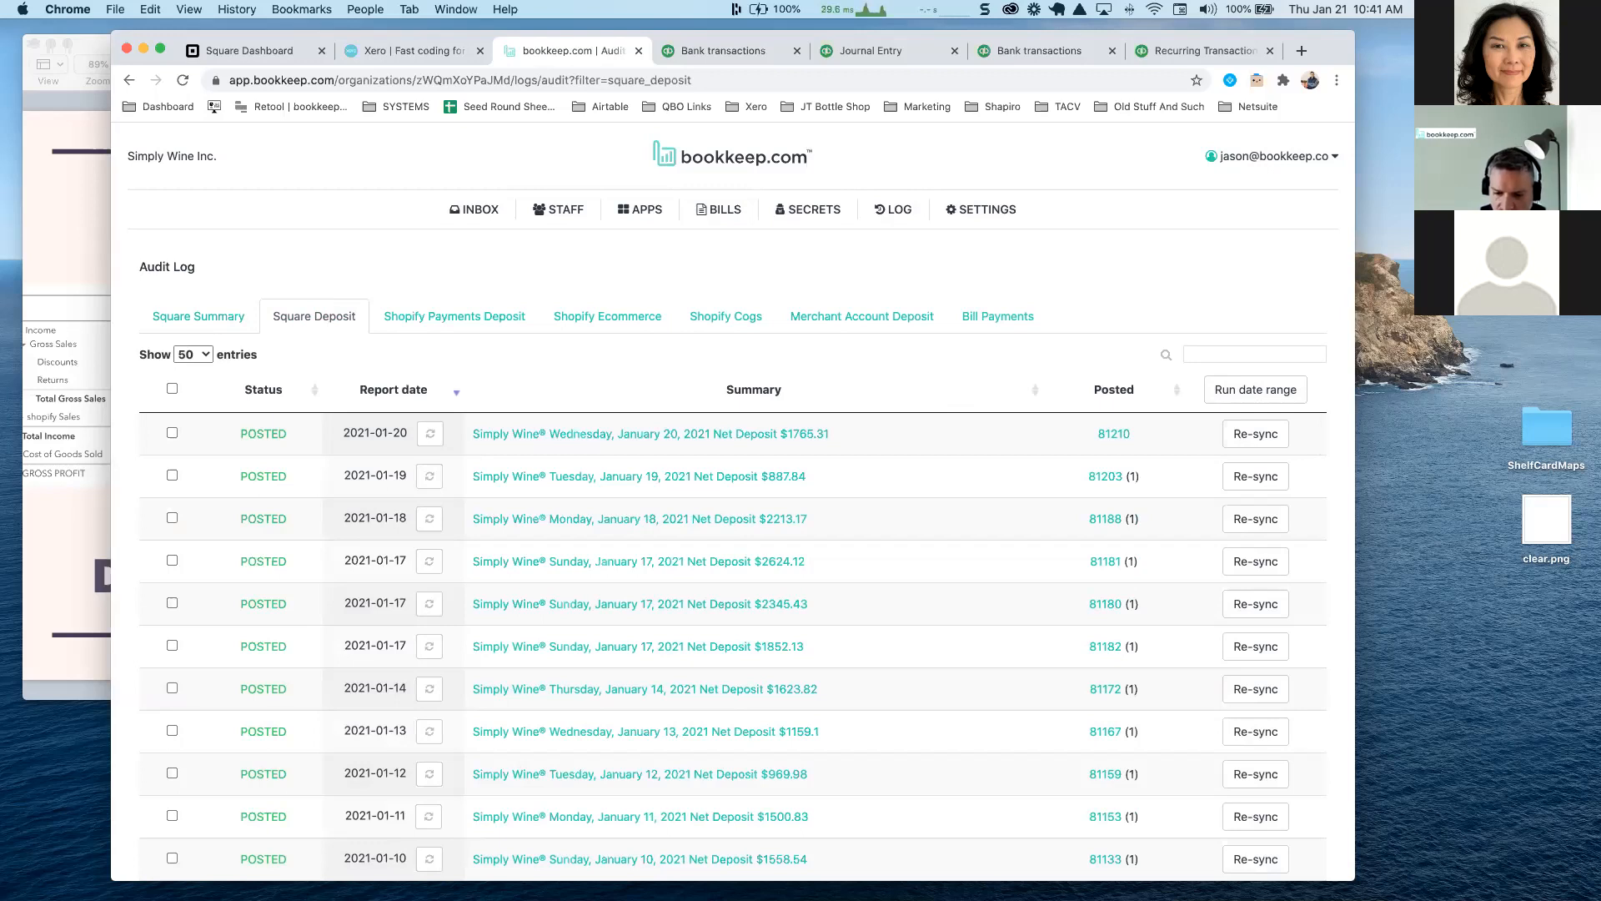
Return to the bookkeep.com dashboard and look through the full list of client organizations
{"action": "left_click", "coordinate": [699, 164]}
{"action": "scroll", "coordinate": [601, 608], "scroll_direction": "down", "scroll_amount": 2}
{"action": "scroll", "coordinate": [600, 608], "scroll_direction": "up", "scroll_amount": 2}
{"action": "scroll", "coordinate": [541, 527], "scroll_direction": "down", "scroll_amount": 4}
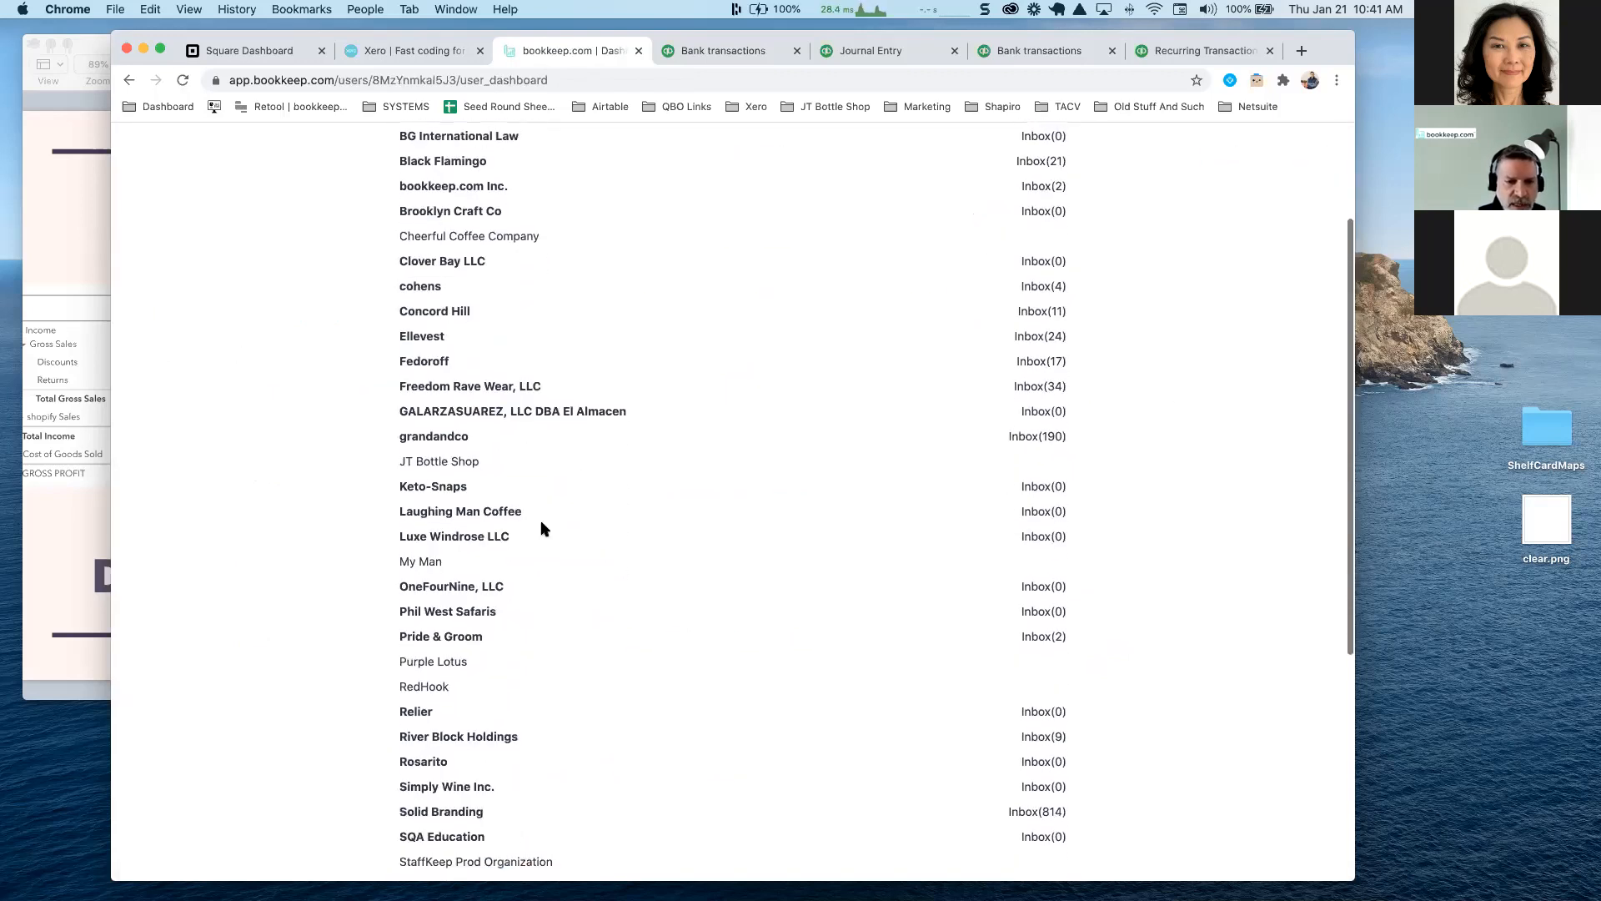
{"action": "scroll", "coordinate": [540, 527], "scroll_direction": "down", "scroll_amount": 4}
{"action": "scroll", "coordinate": [622, 475], "scroll_direction": "up", "scroll_amount": 8}
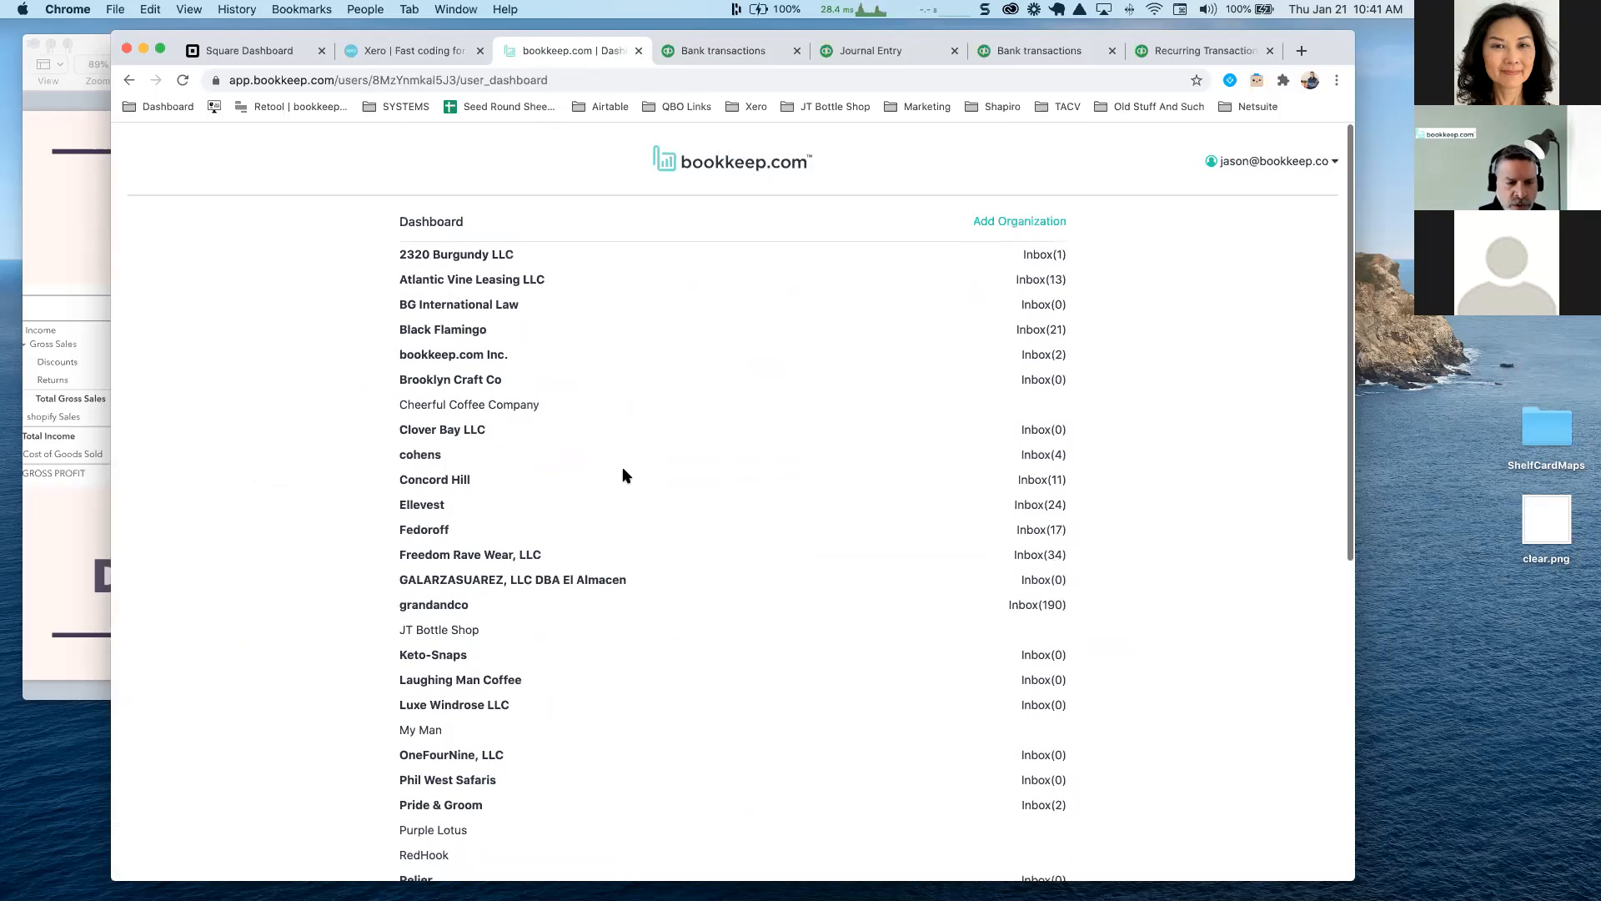
{"action": "scroll", "coordinate": [786, 422], "scroll_direction": "down", "scroll_amount": 7}
{"action": "scroll", "coordinate": [654, 408], "scroll_direction": "up", "scroll_amount": 7}
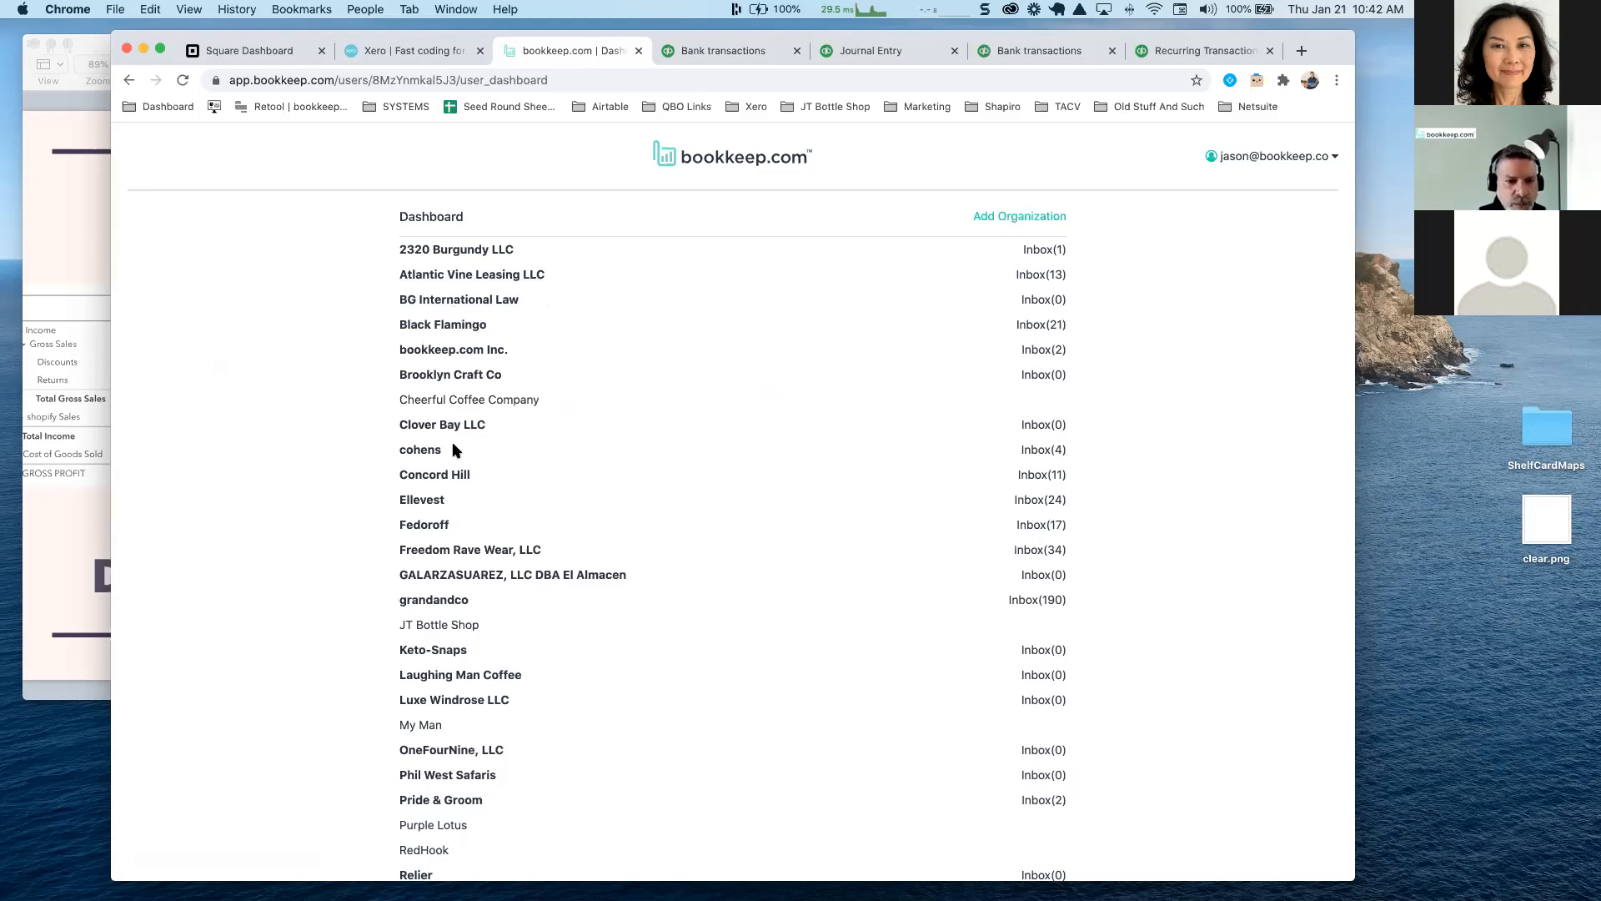
Open the Laughing Man Coffee organization and view its connected app accounts
{"action": "scroll", "coordinate": [649, 572], "scroll_direction": "down", "scroll_amount": 3}
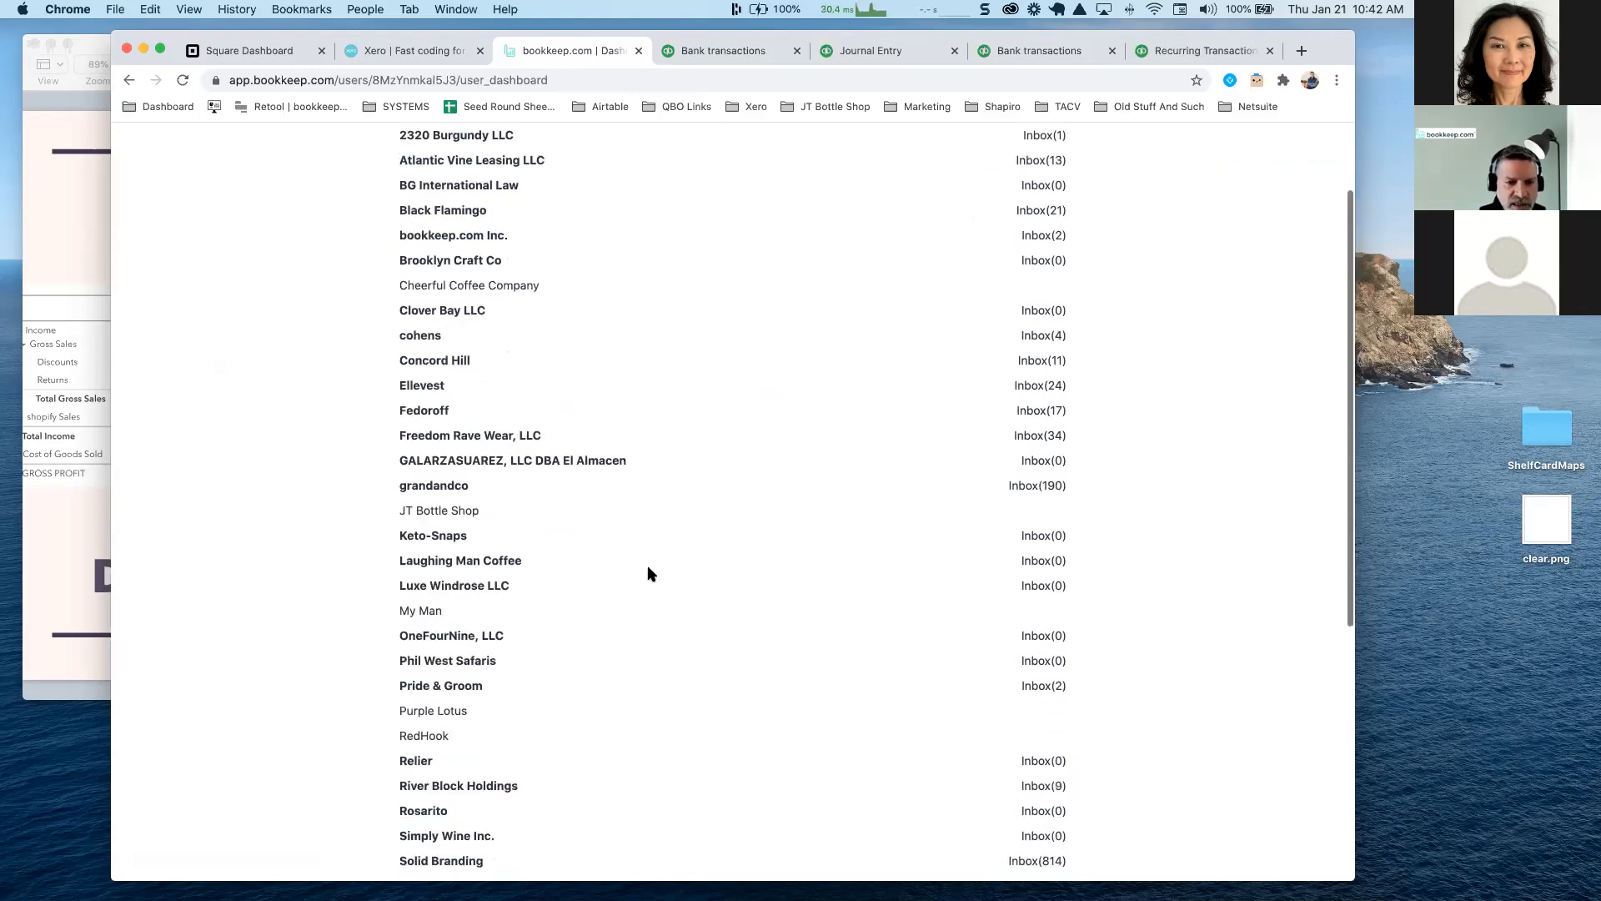
{"action": "left_click", "coordinate": [465, 571]}
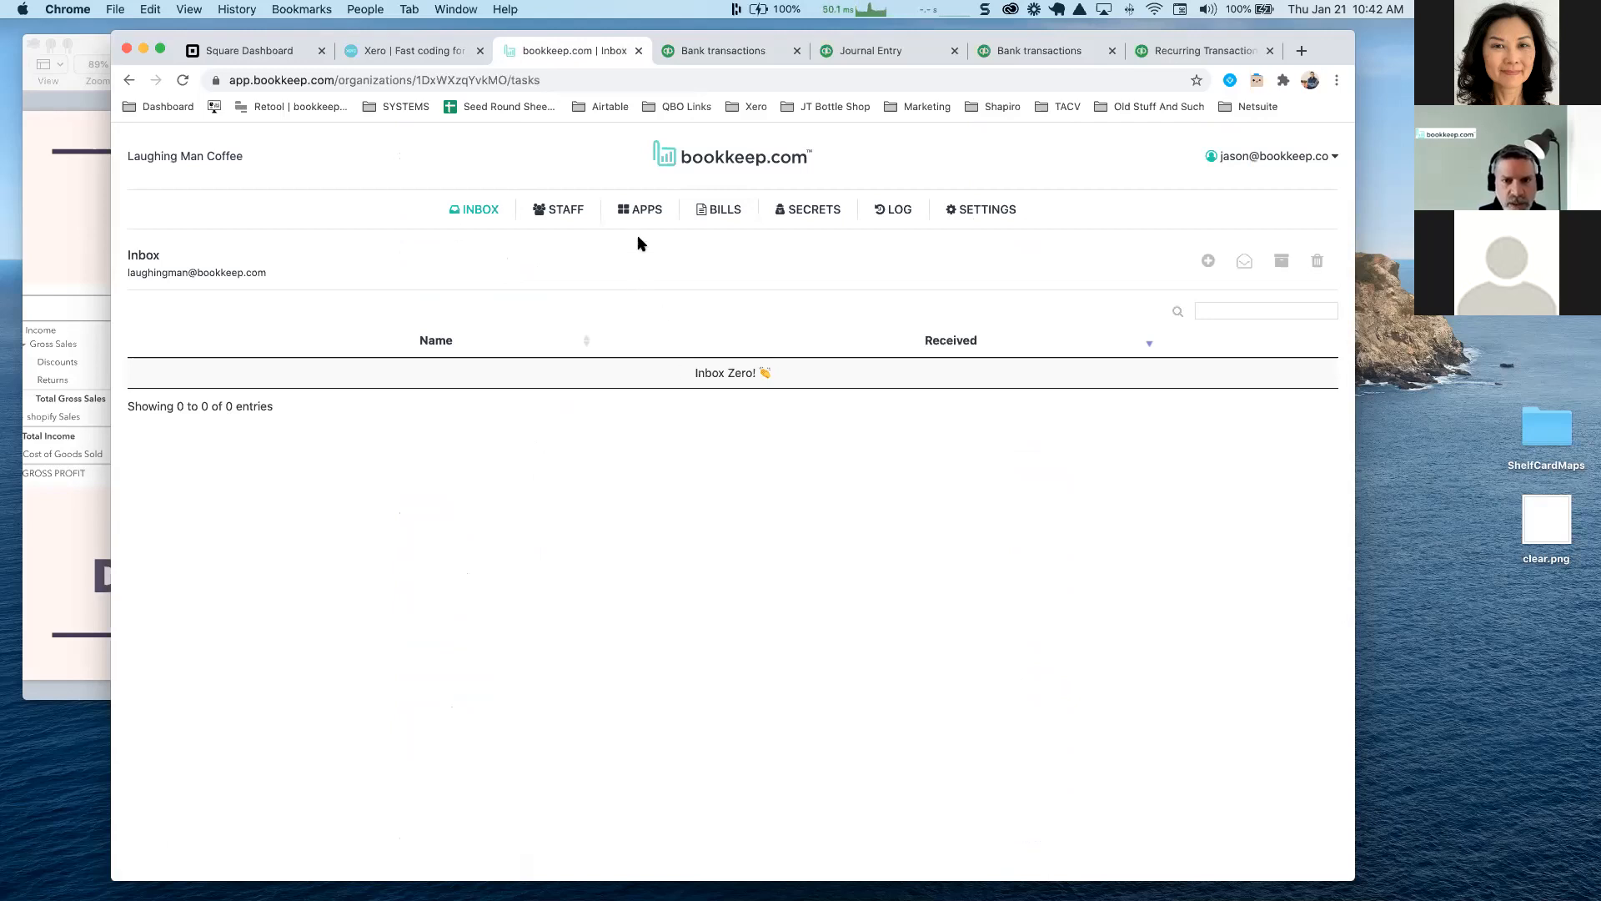
{"action": "left_click", "coordinate": [641, 218]}
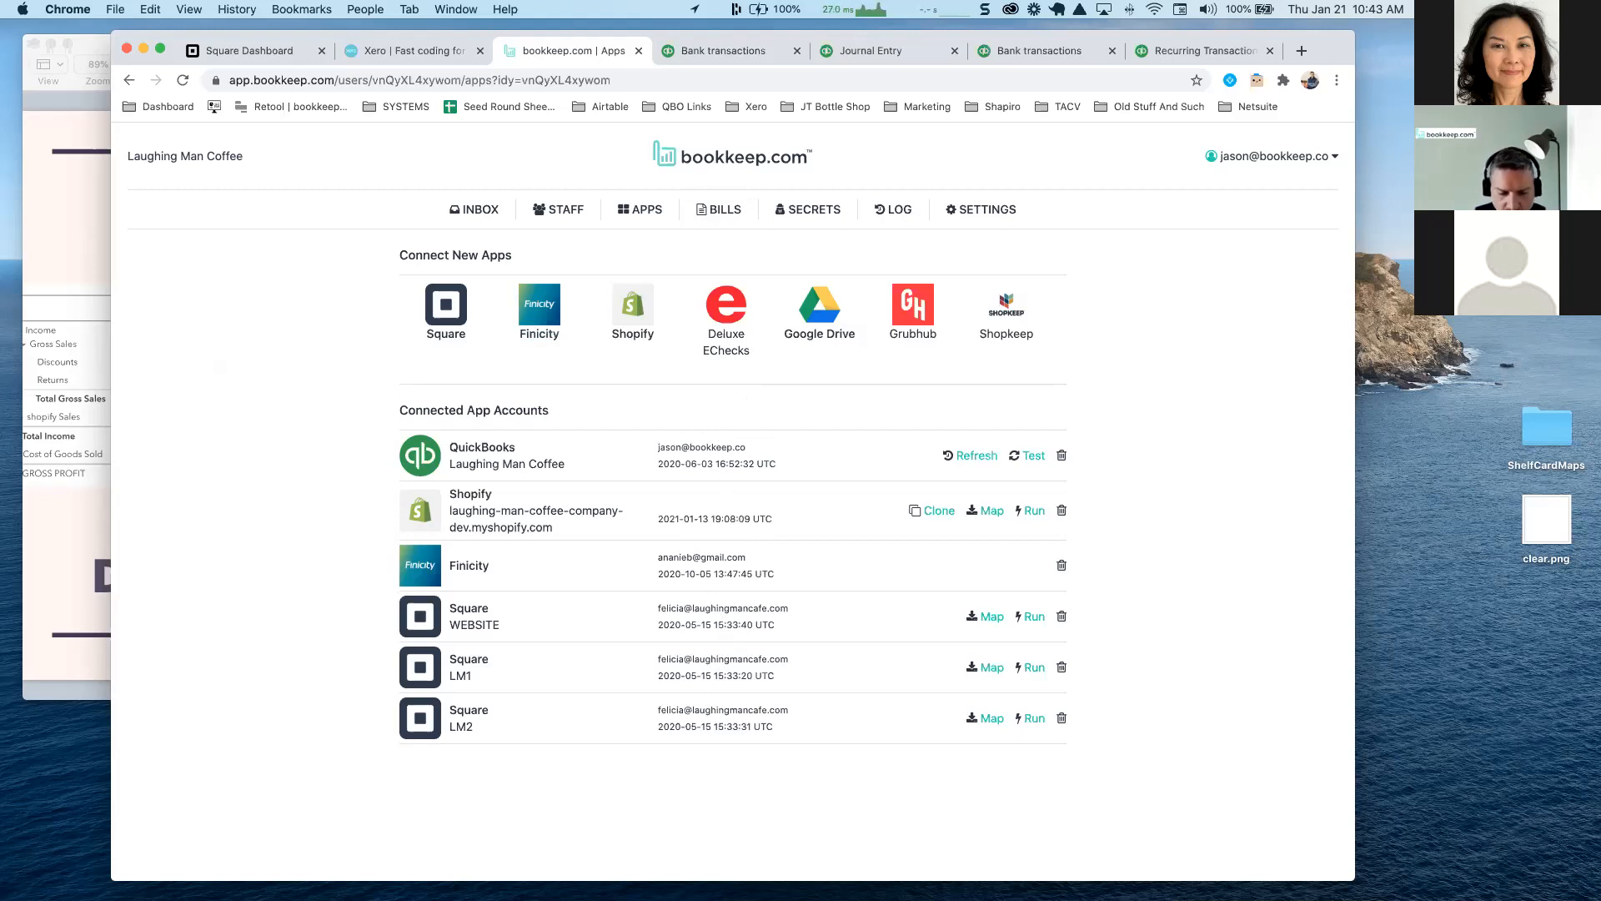
{"action": "scroll", "coordinate": [761, 576], "scroll_direction": "down", "scroll_amount": 1}
{"action": "scroll", "coordinate": [754, 567], "scroll_direction": "down", "scroll_amount": 1}
{"action": "scroll", "coordinate": [742, 551], "scroll_direction": "up", "scroll_amount": 2}
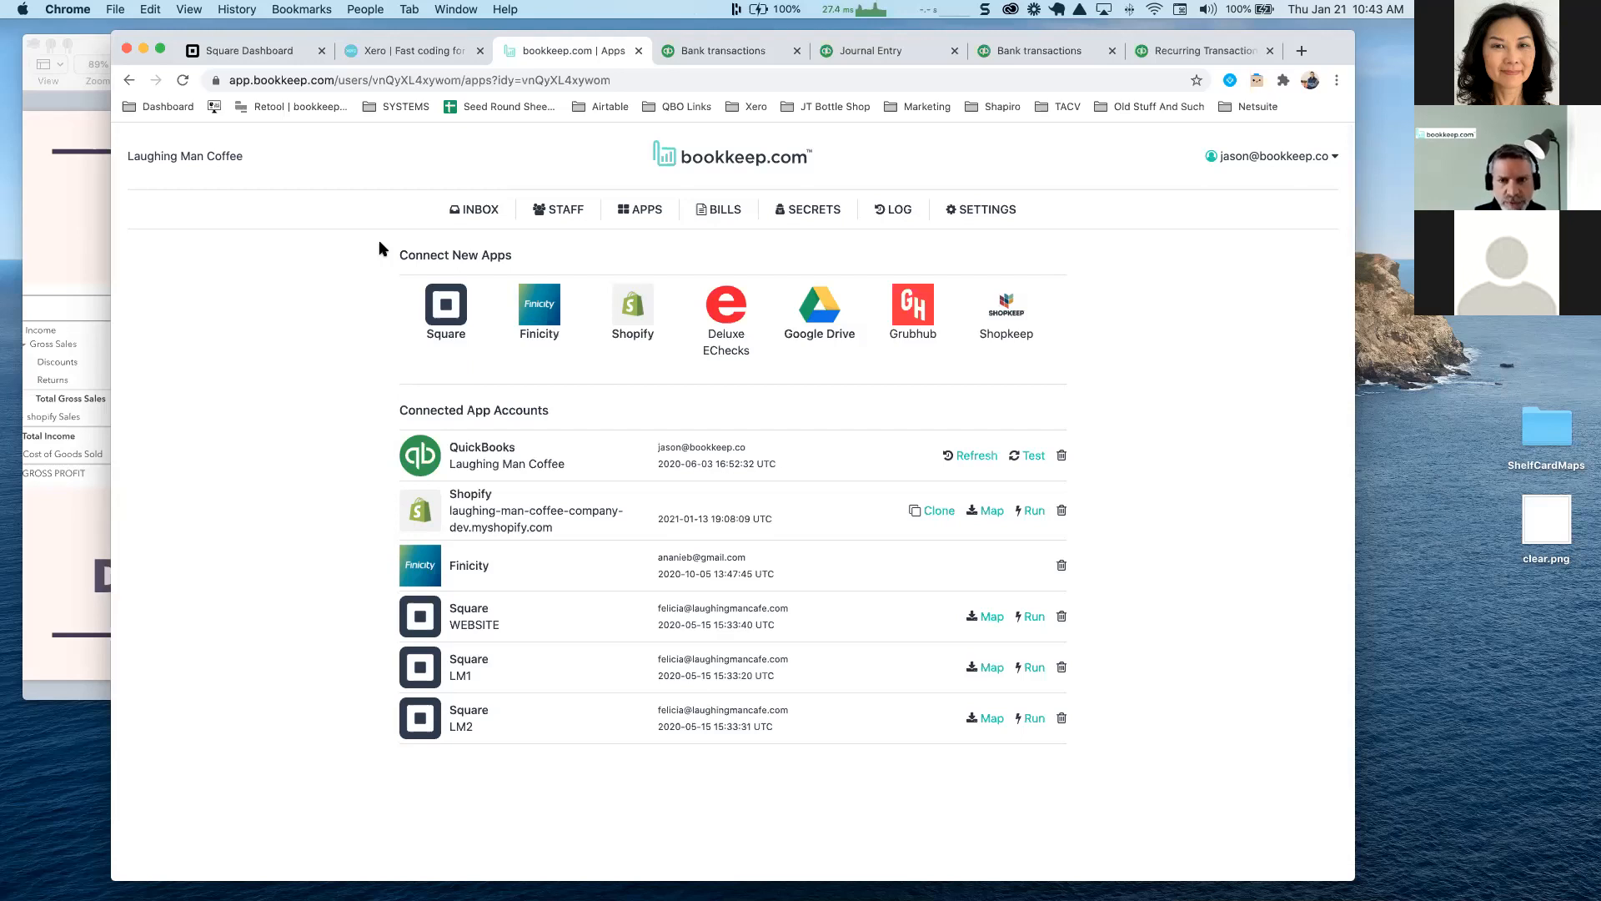
Switch to the Square Dashboard and look through the Category Sales report for Jan. 20, 2021
{"action": "left_click", "coordinate": [239, 52]}
{"action": "scroll", "coordinate": [608, 421], "scroll_direction": "down", "scroll_amount": 3}
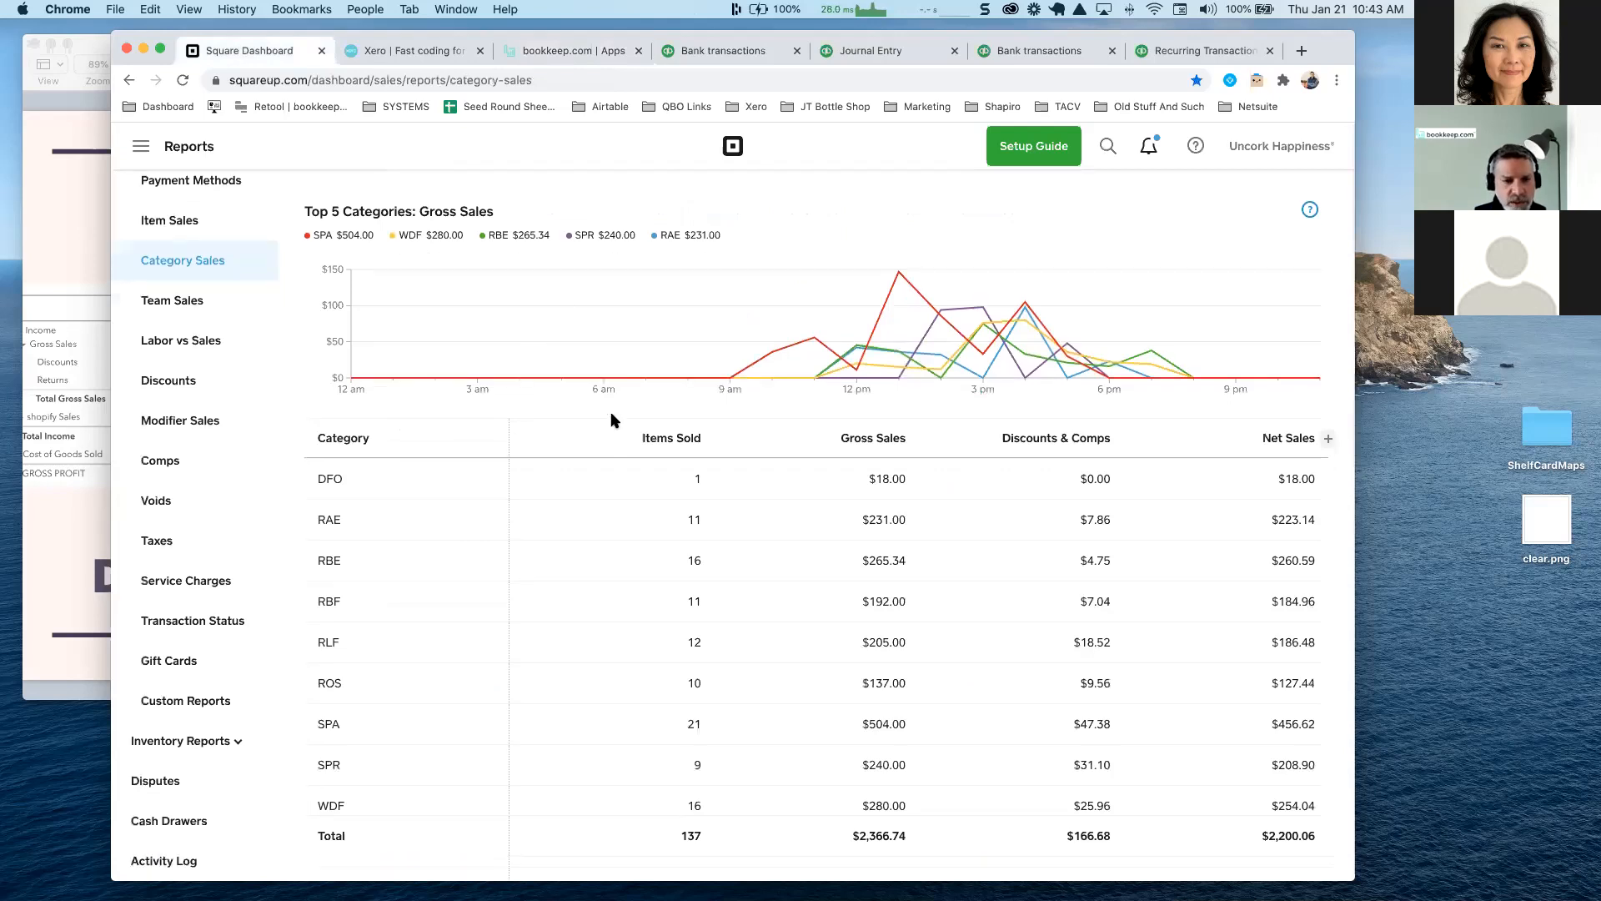
{"action": "scroll", "coordinate": [611, 419], "scroll_direction": "up", "scroll_amount": 5}
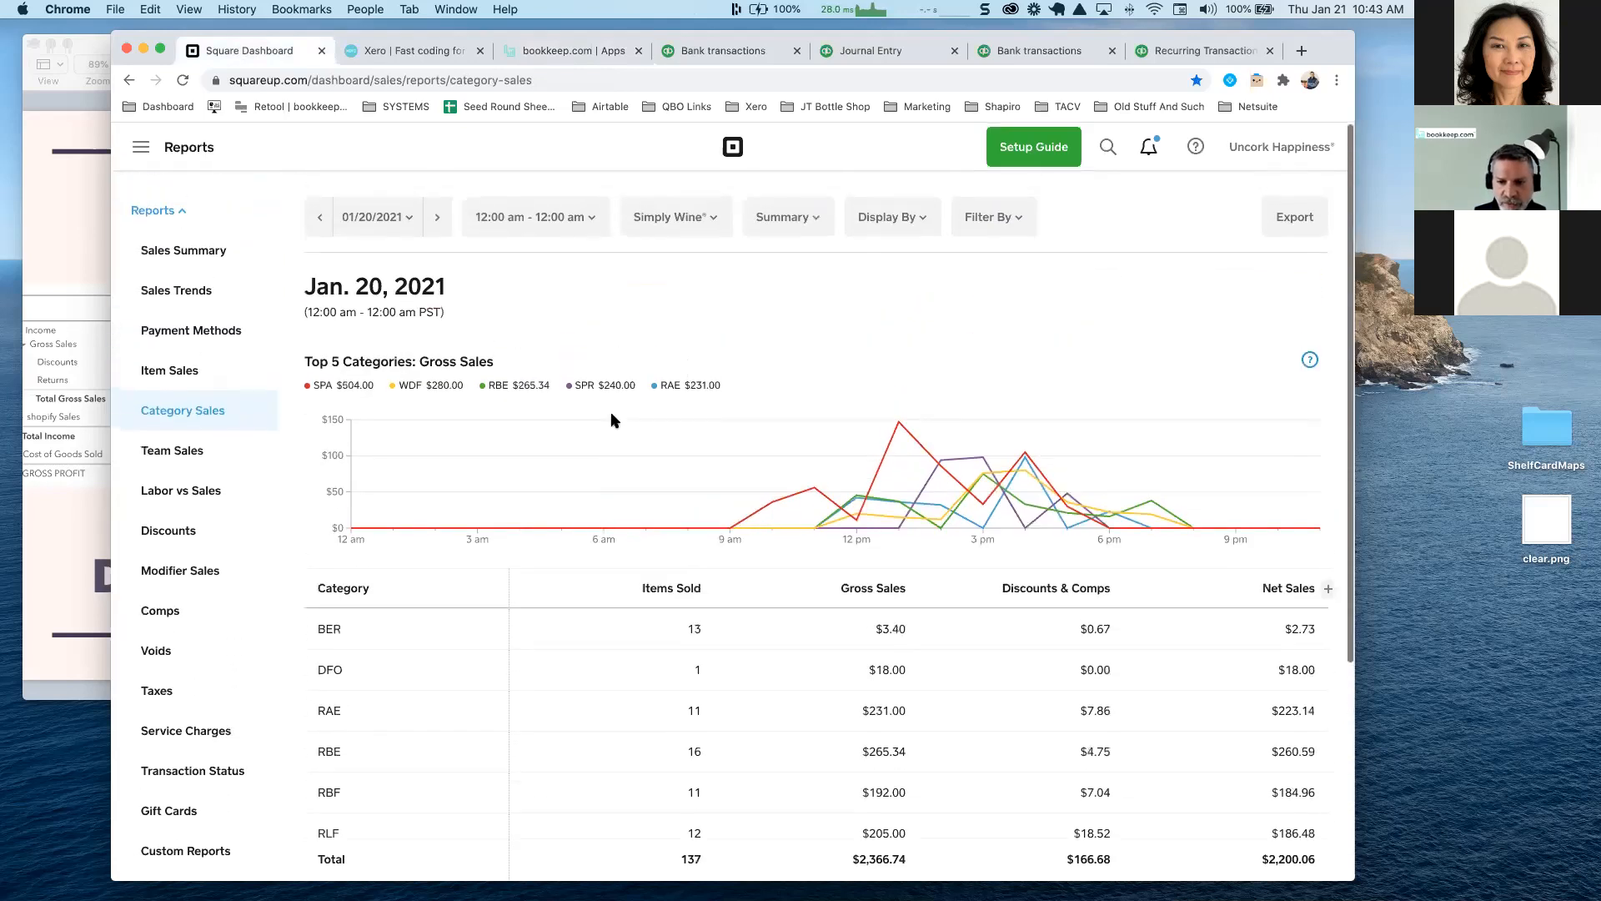
{"action": "scroll", "coordinate": [574, 562], "scroll_direction": "down", "scroll_amount": 2}
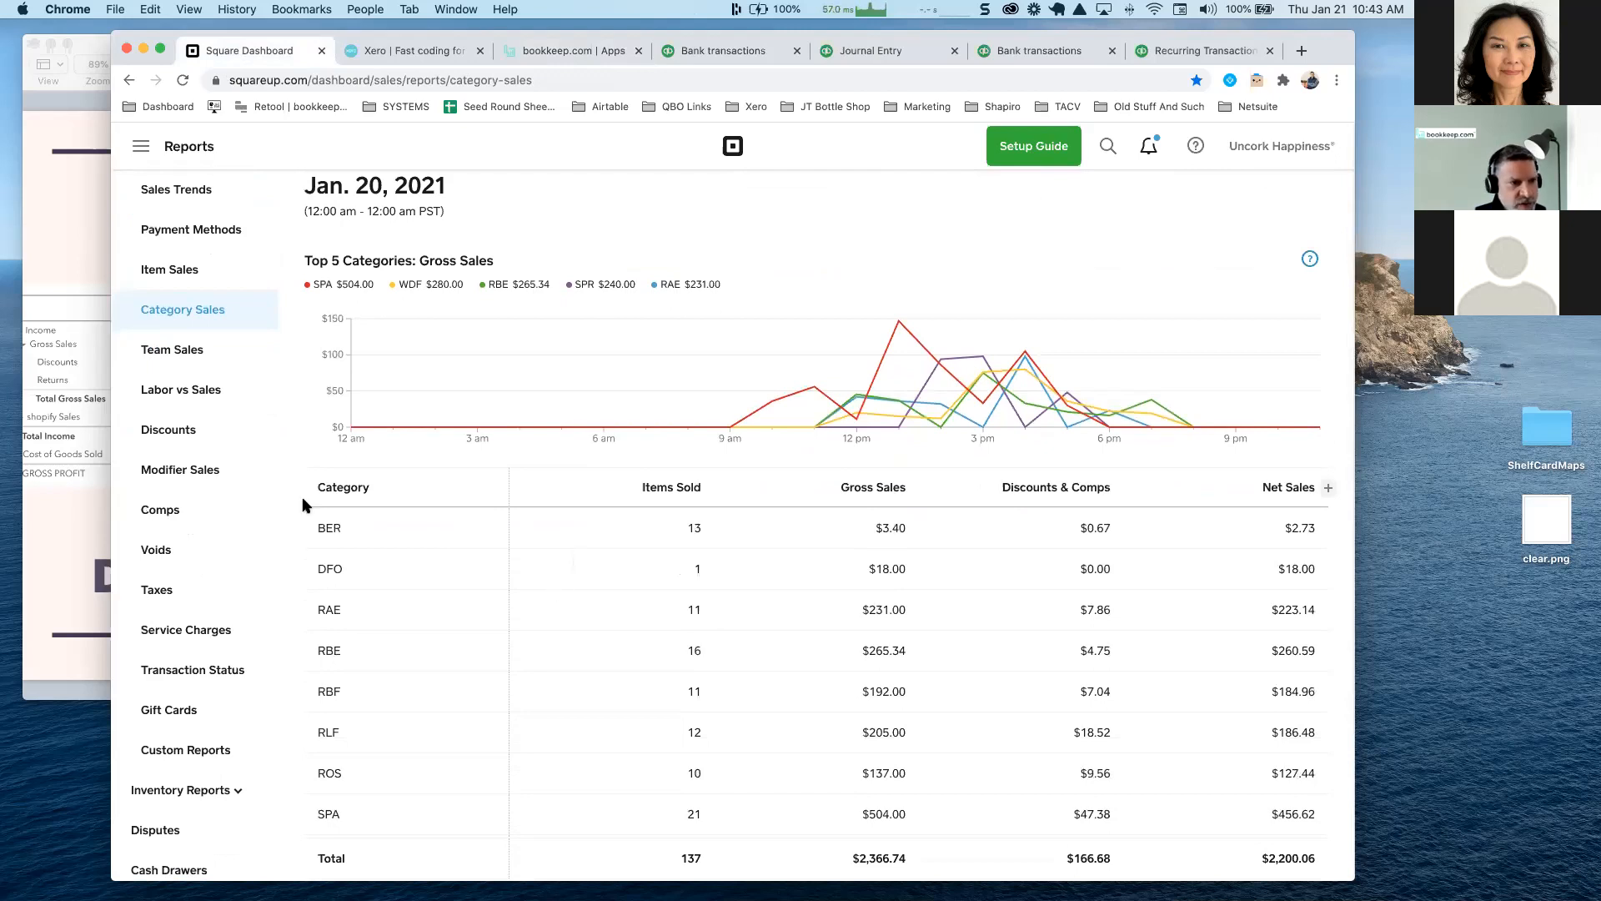
{"action": "scroll", "coordinate": [233, 394], "scroll_direction": "down", "scroll_amount": 3}
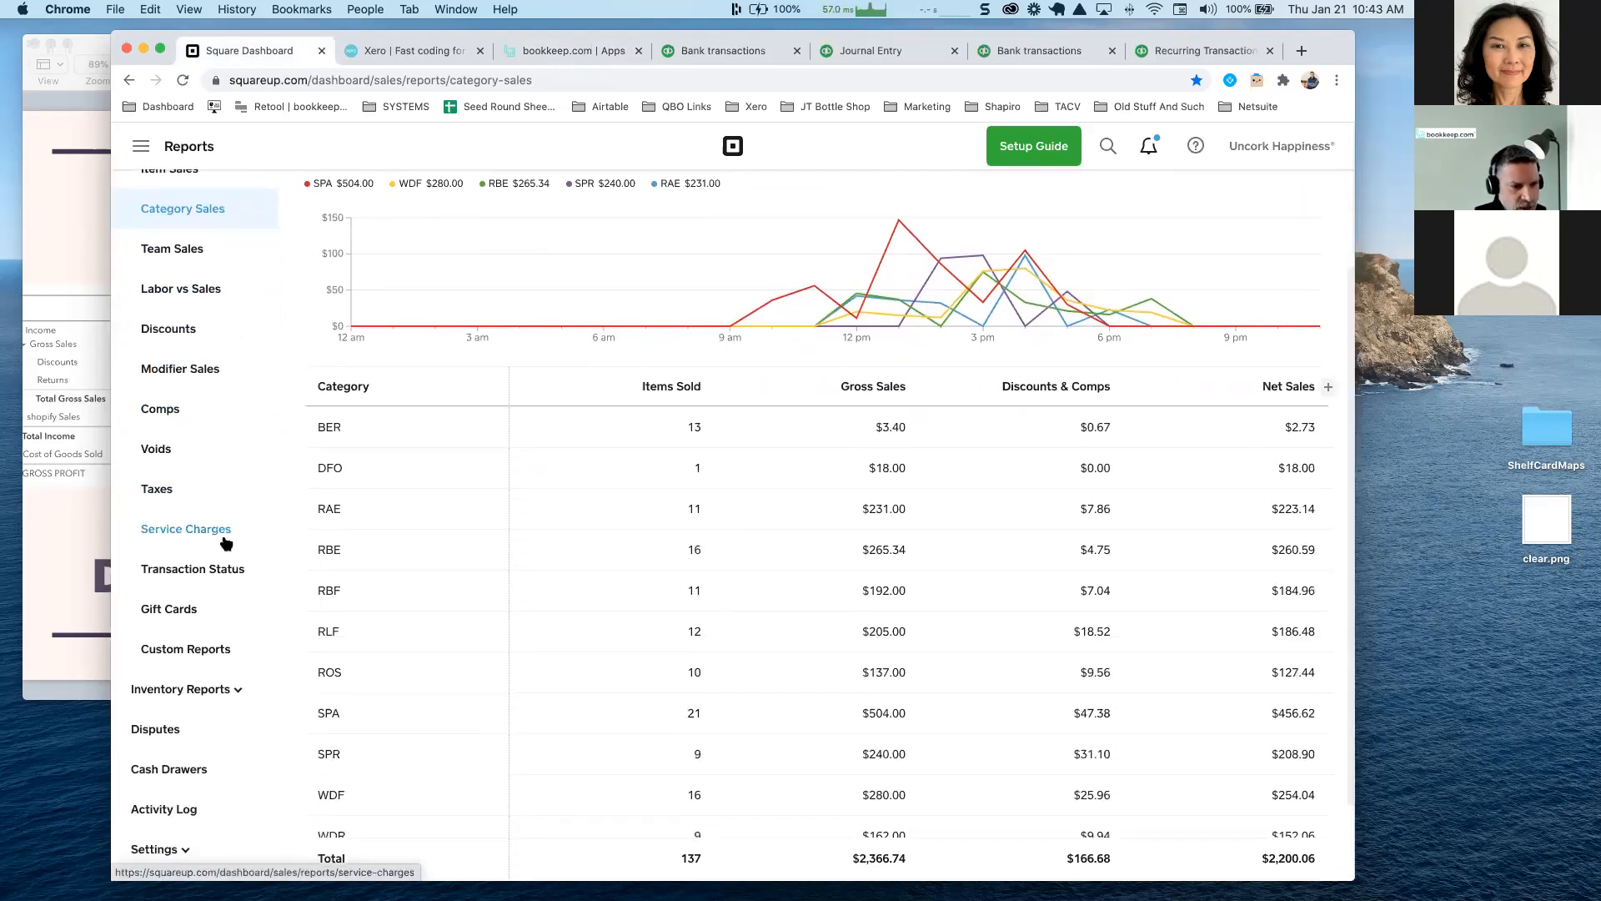
View Square's Cost of Goods Sold and Vendor Sales inventory reports for 01/20/2021
{"action": "left_click", "coordinate": [213, 688]}
{"action": "scroll", "coordinate": [213, 659], "scroll_direction": "down", "scroll_amount": 4}
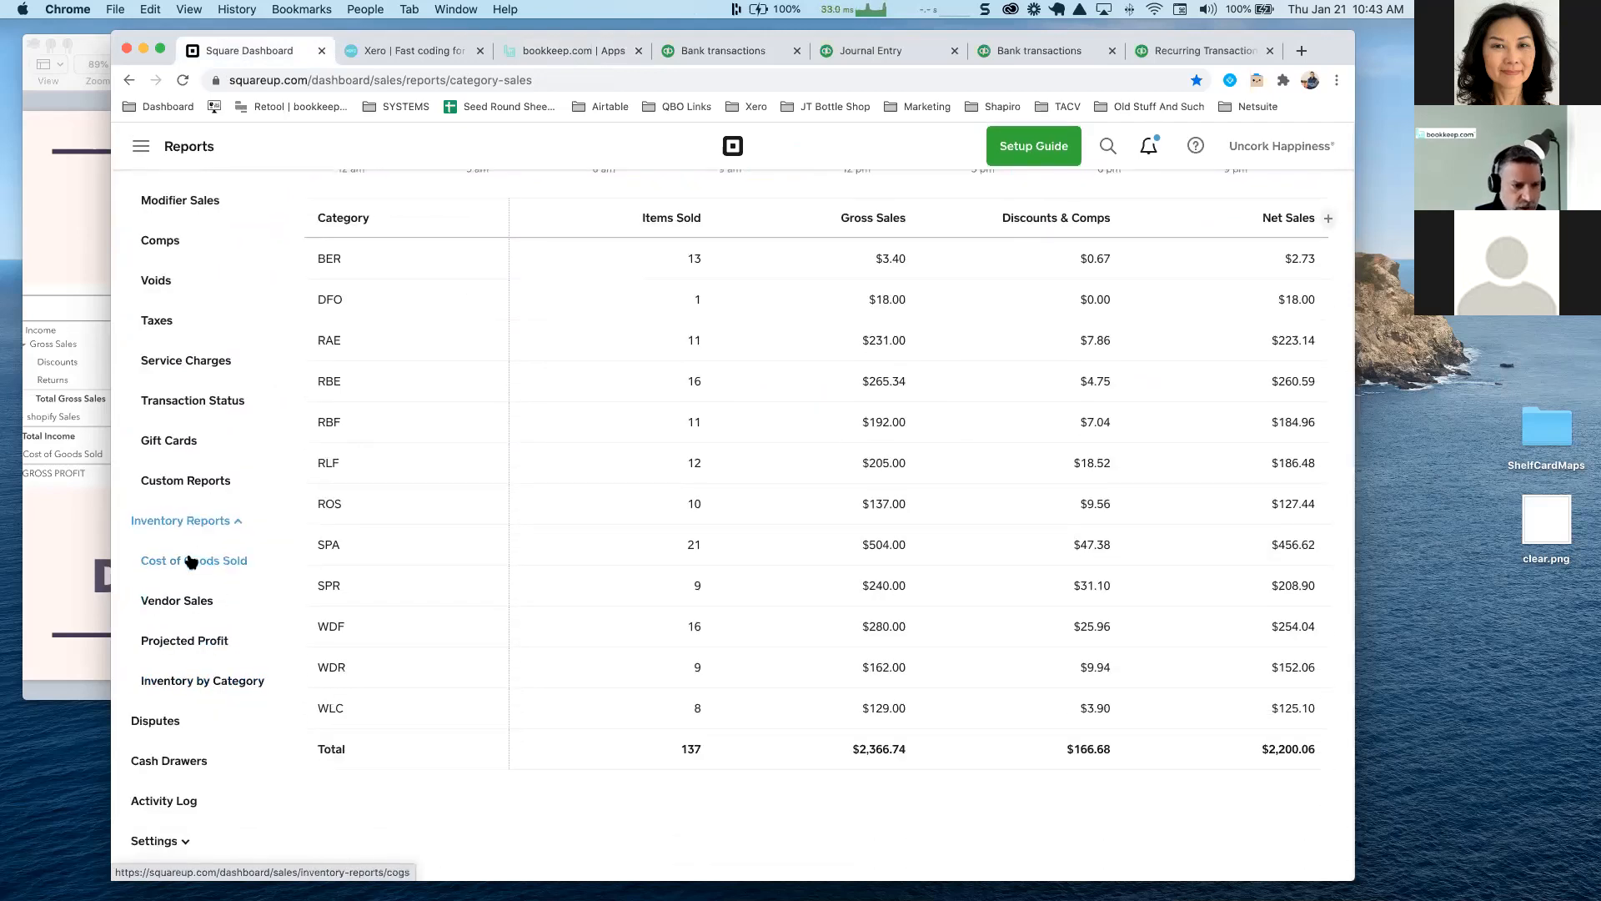
{"action": "left_click", "coordinate": [191, 561]}
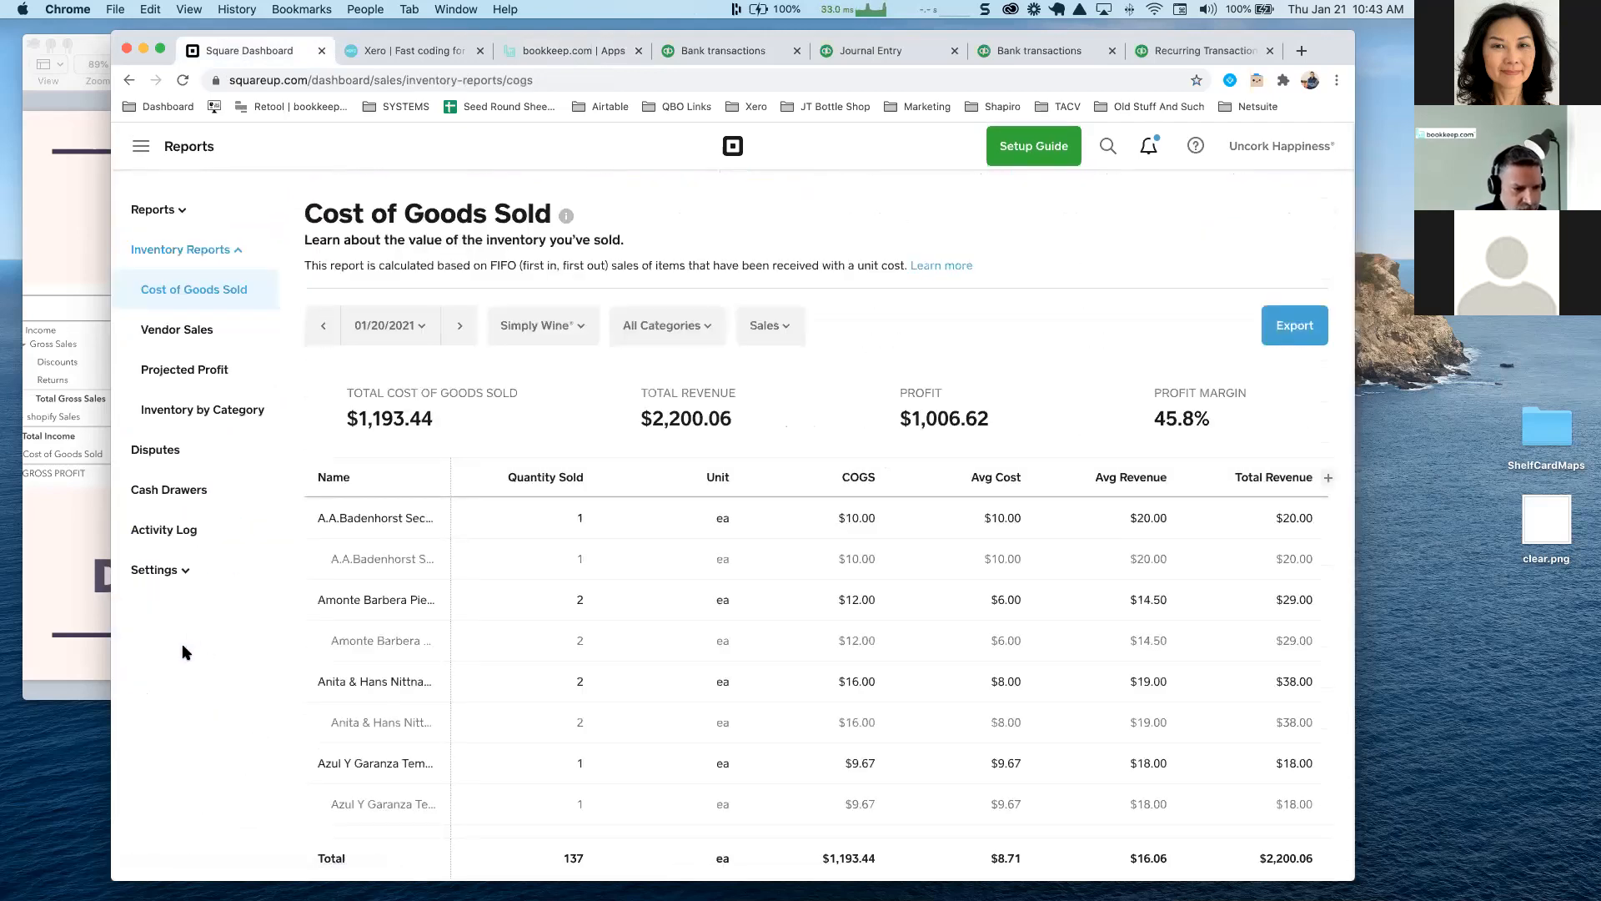
{"action": "left_click", "coordinate": [194, 332]}
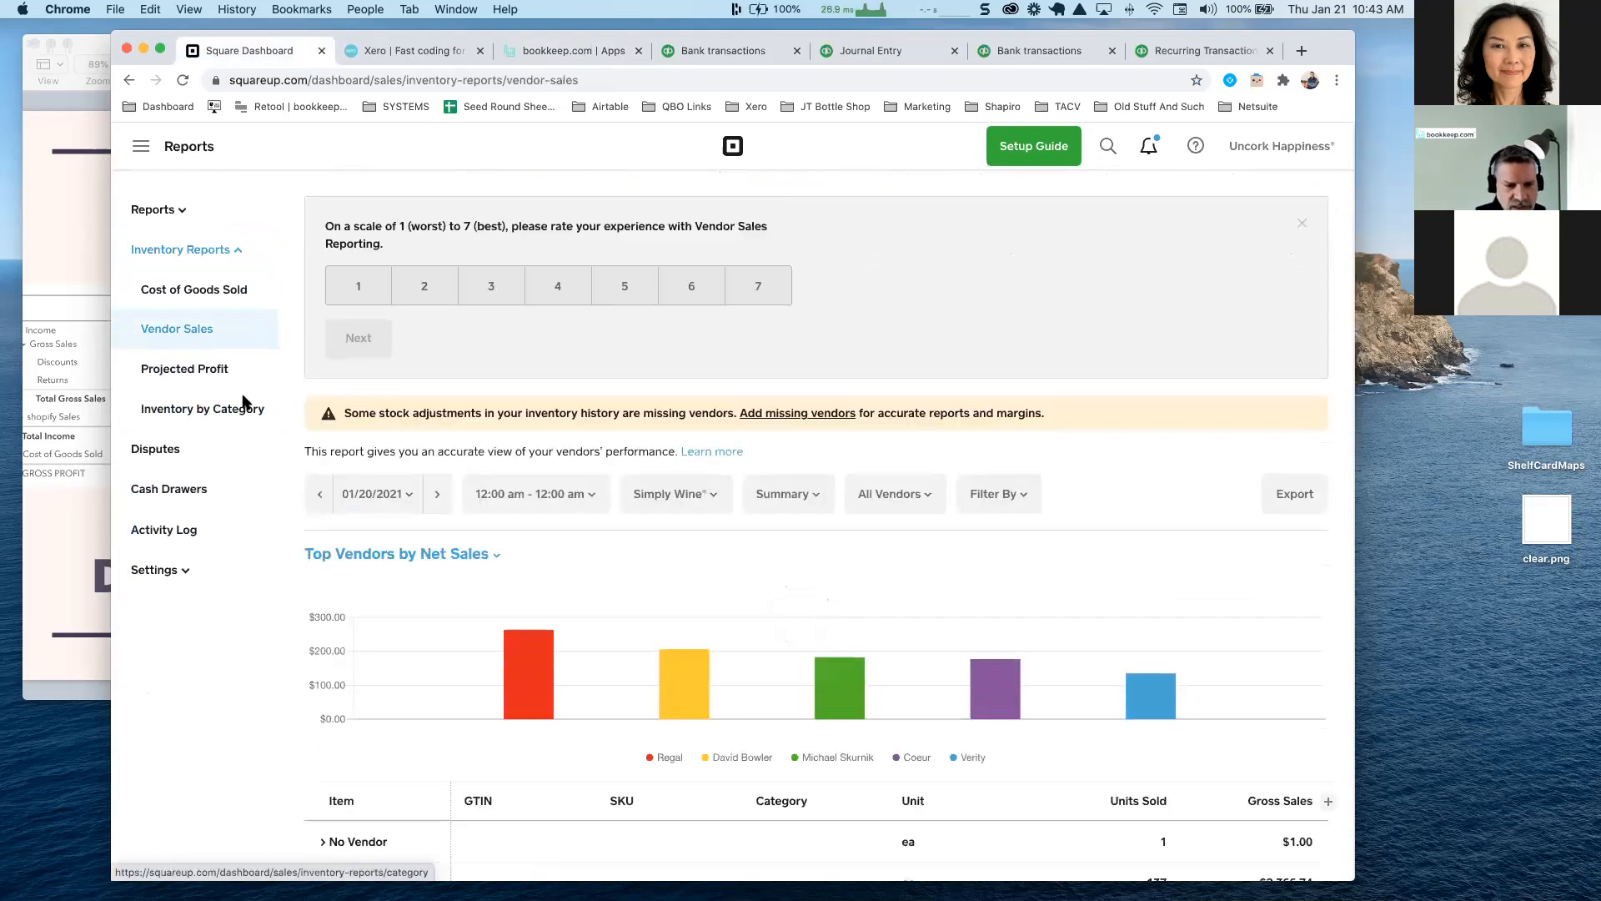
{"action": "scroll", "coordinate": [242, 402], "scroll_direction": "down", "scroll_amount": 5}
{"action": "scroll", "coordinate": [546, 572], "scroll_direction": "up", "scroll_amount": 3}
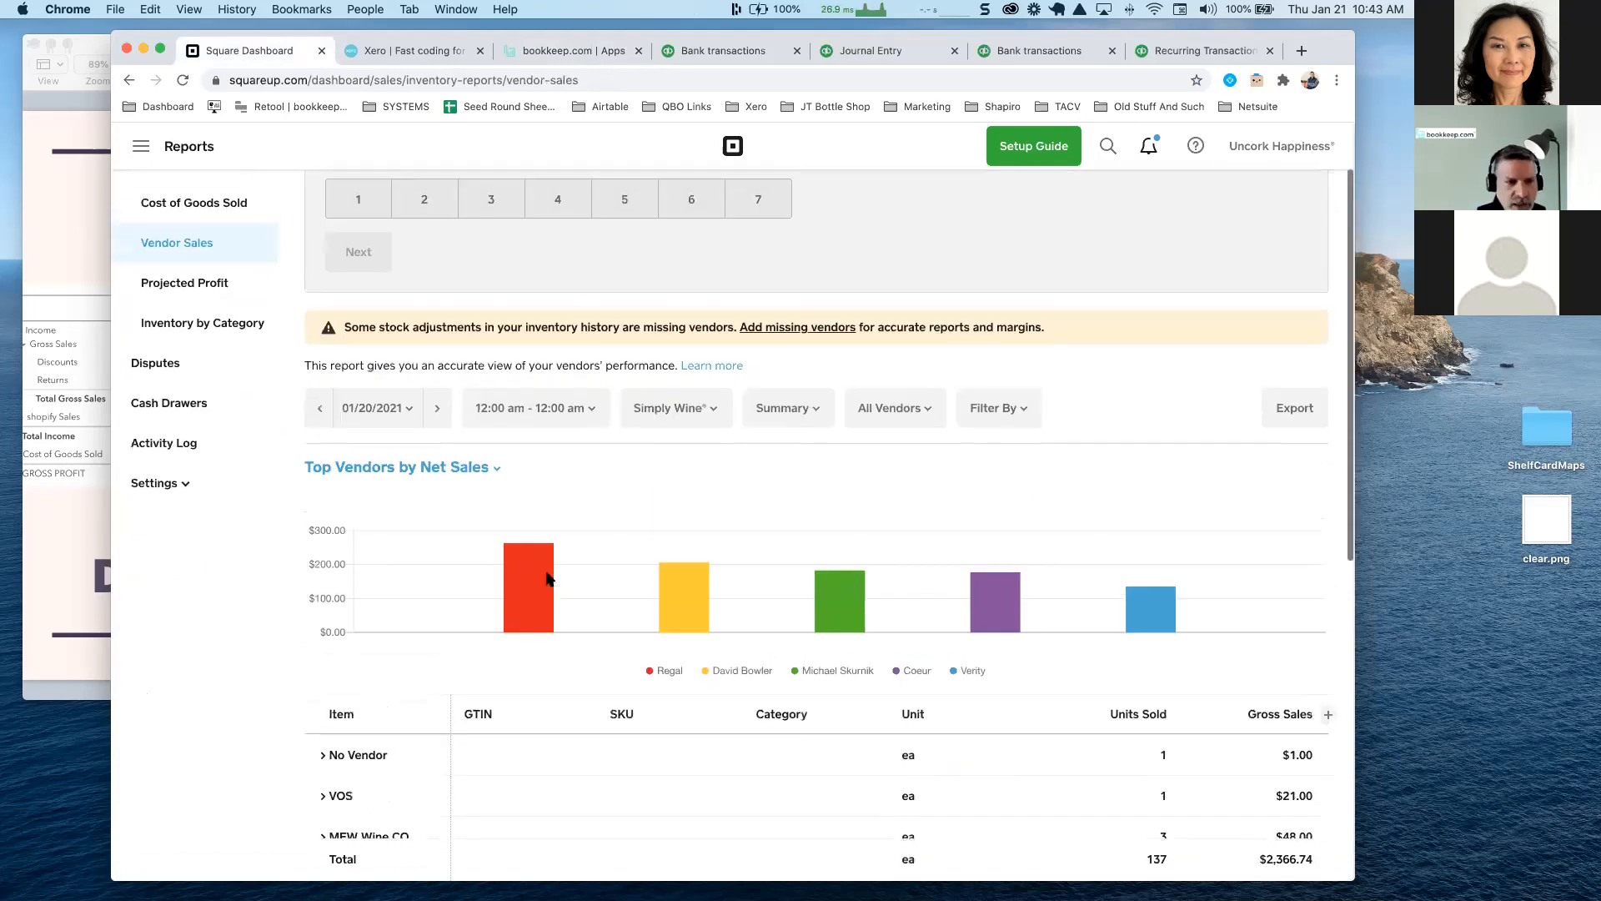
{"action": "scroll", "coordinate": [546, 575], "scroll_direction": "up", "scroll_amount": 2}
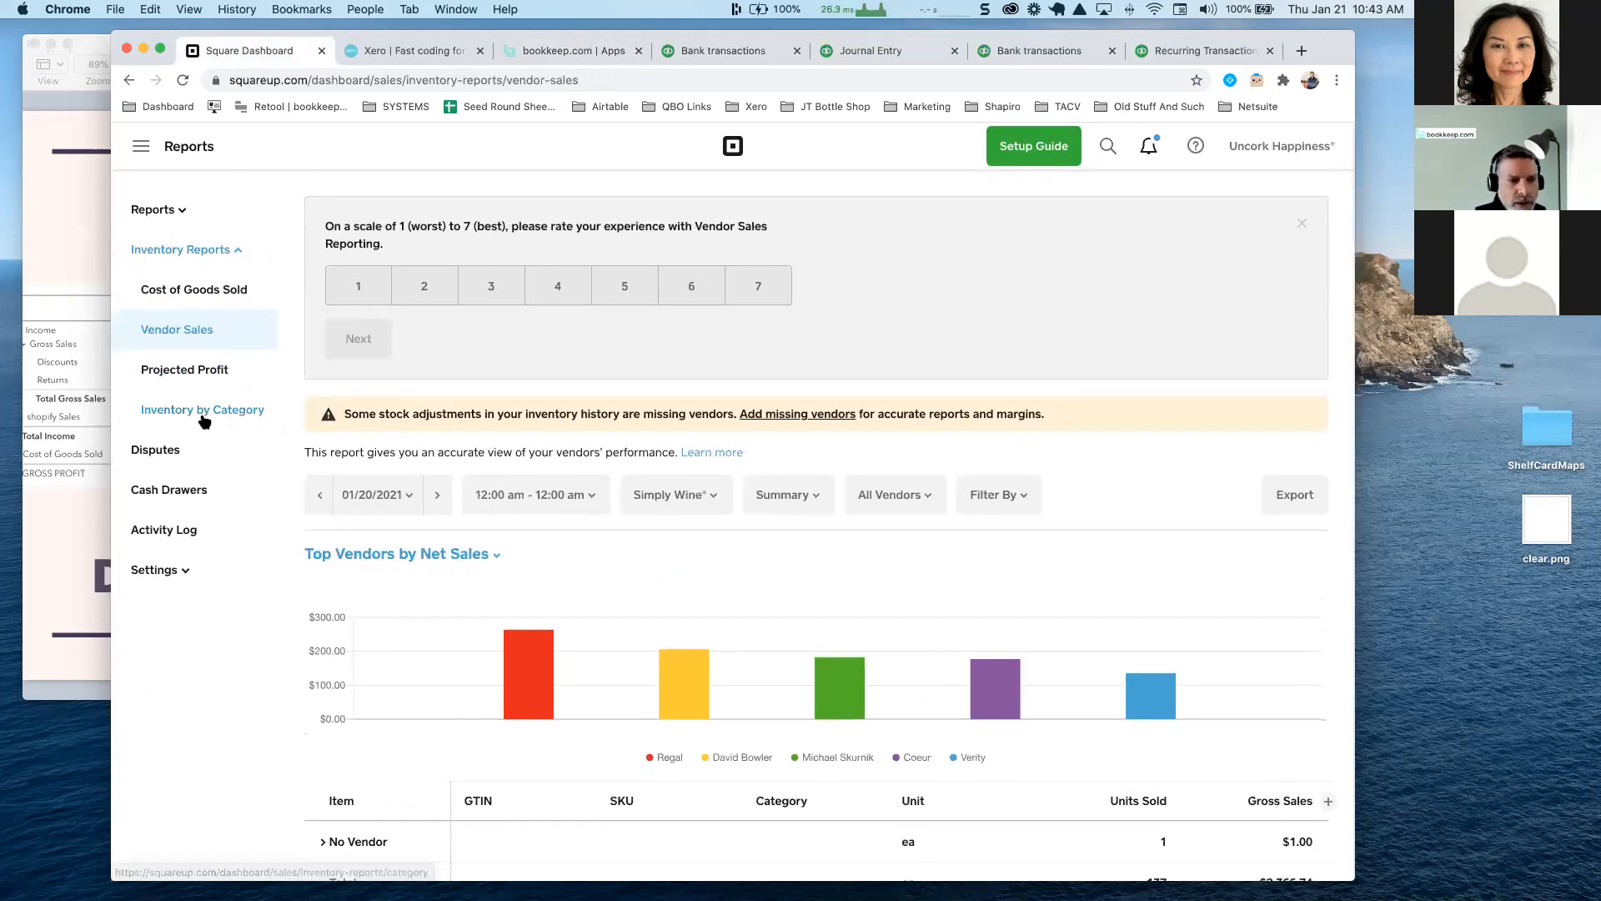
Open the Inventory by Category report and look through its full list of categories
{"action": "left_click", "coordinate": [203, 415]}
{"action": "scroll", "coordinate": [837, 629], "scroll_direction": "down", "scroll_amount": 10}
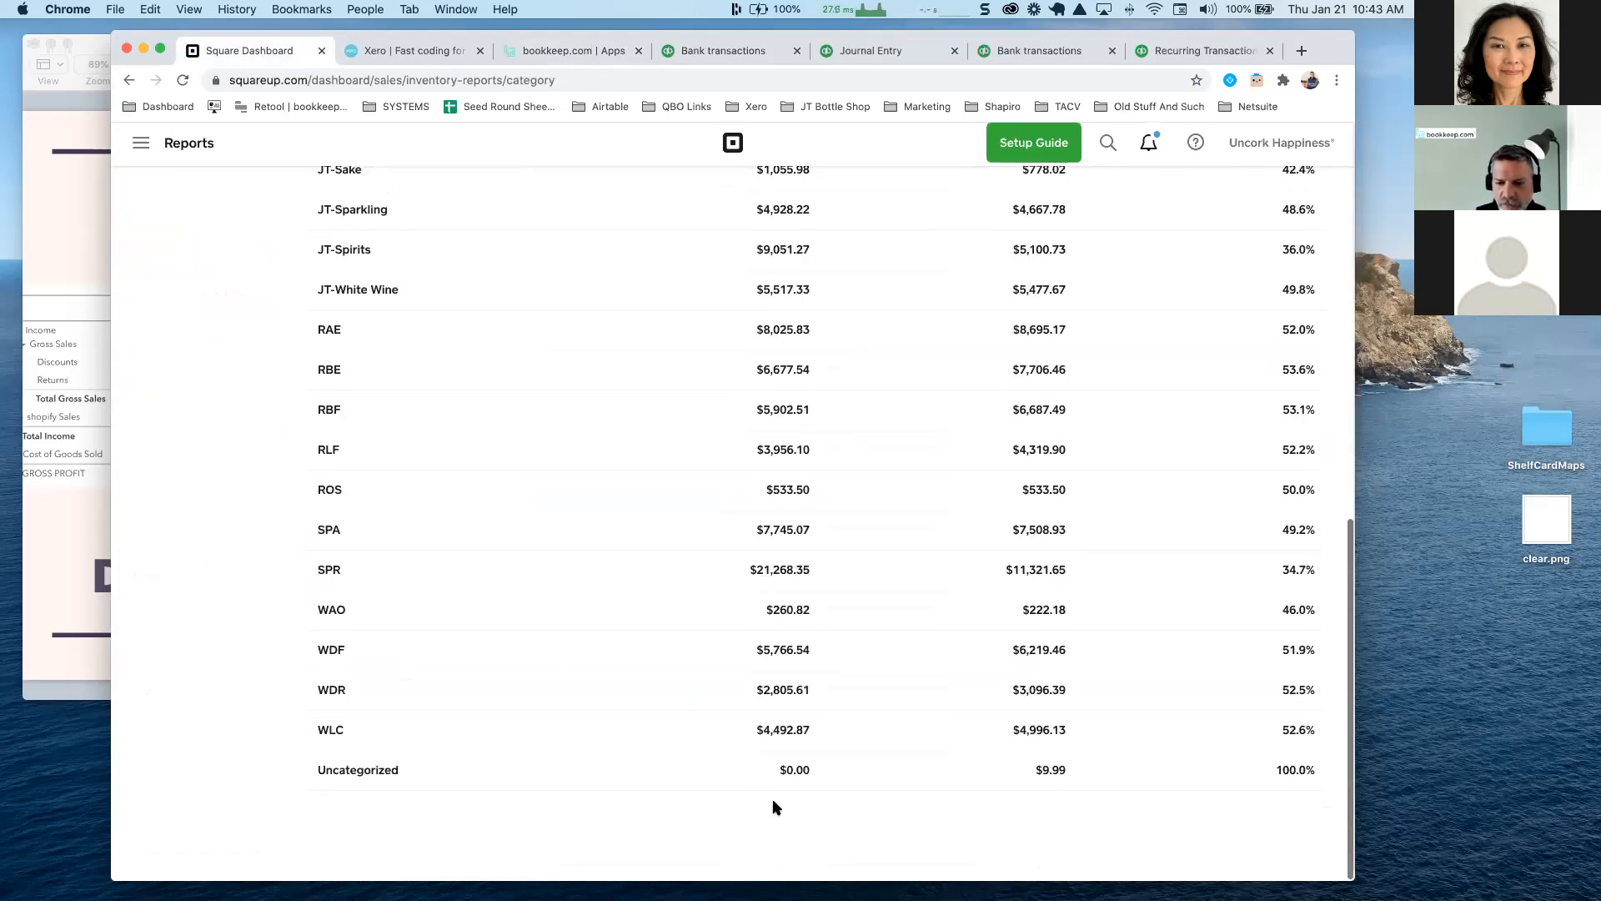
{"action": "scroll", "coordinate": [848, 463], "scroll_direction": "up", "scroll_amount": 10}
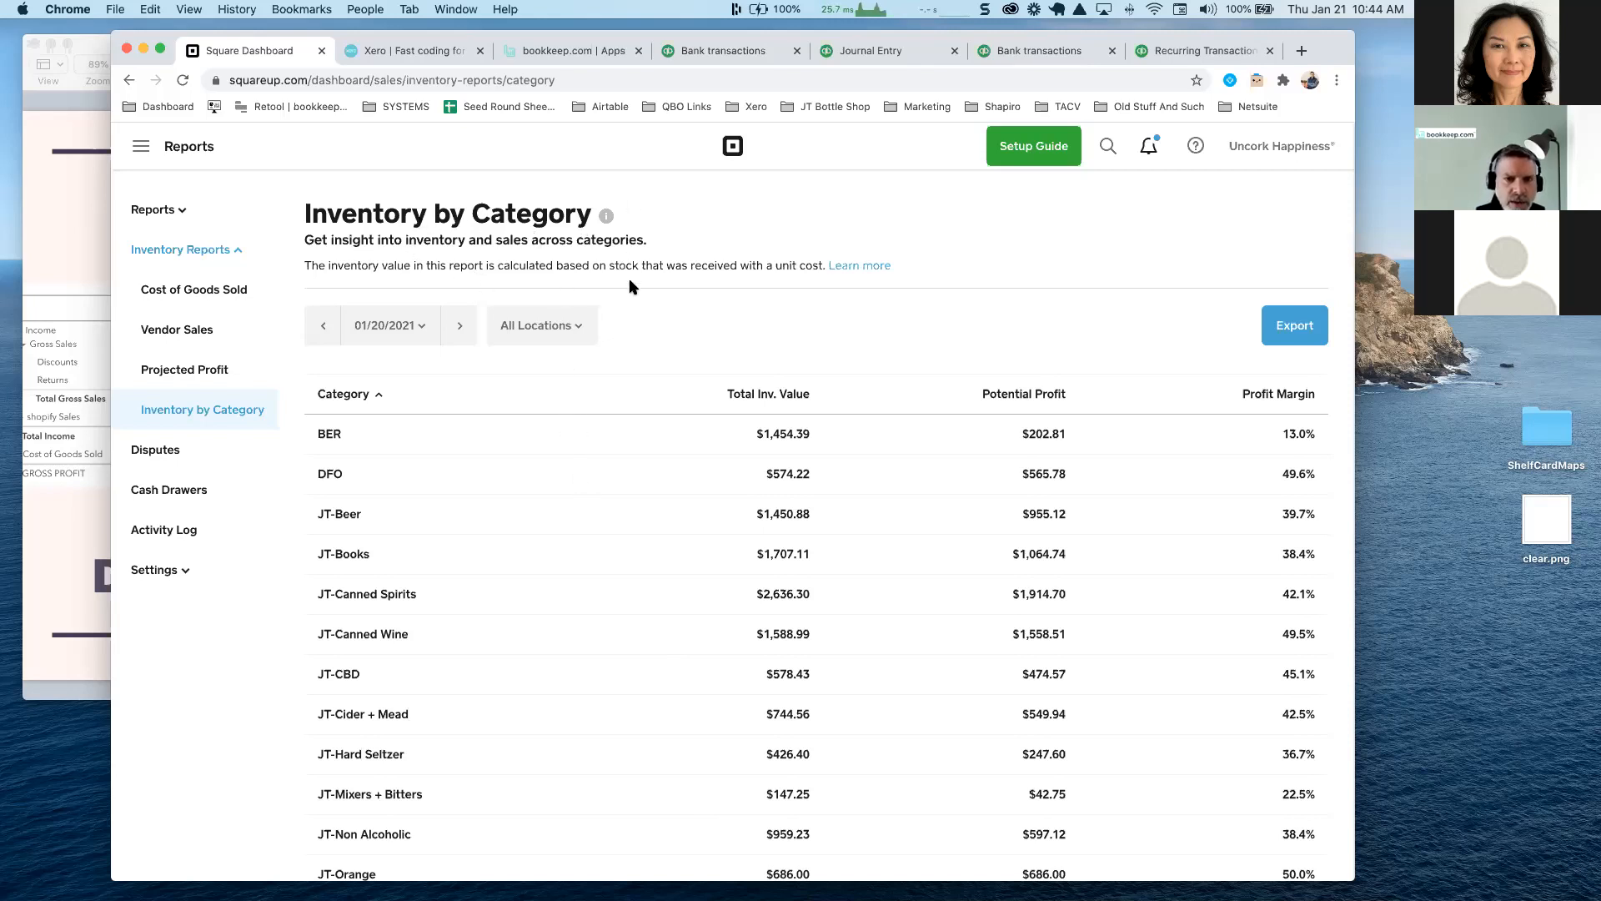
{"action": "scroll", "coordinate": [629, 278], "scroll_direction": "down", "scroll_amount": 2}
{"action": "scroll", "coordinate": [629, 277], "scroll_direction": "up", "scroll_amount": 2}
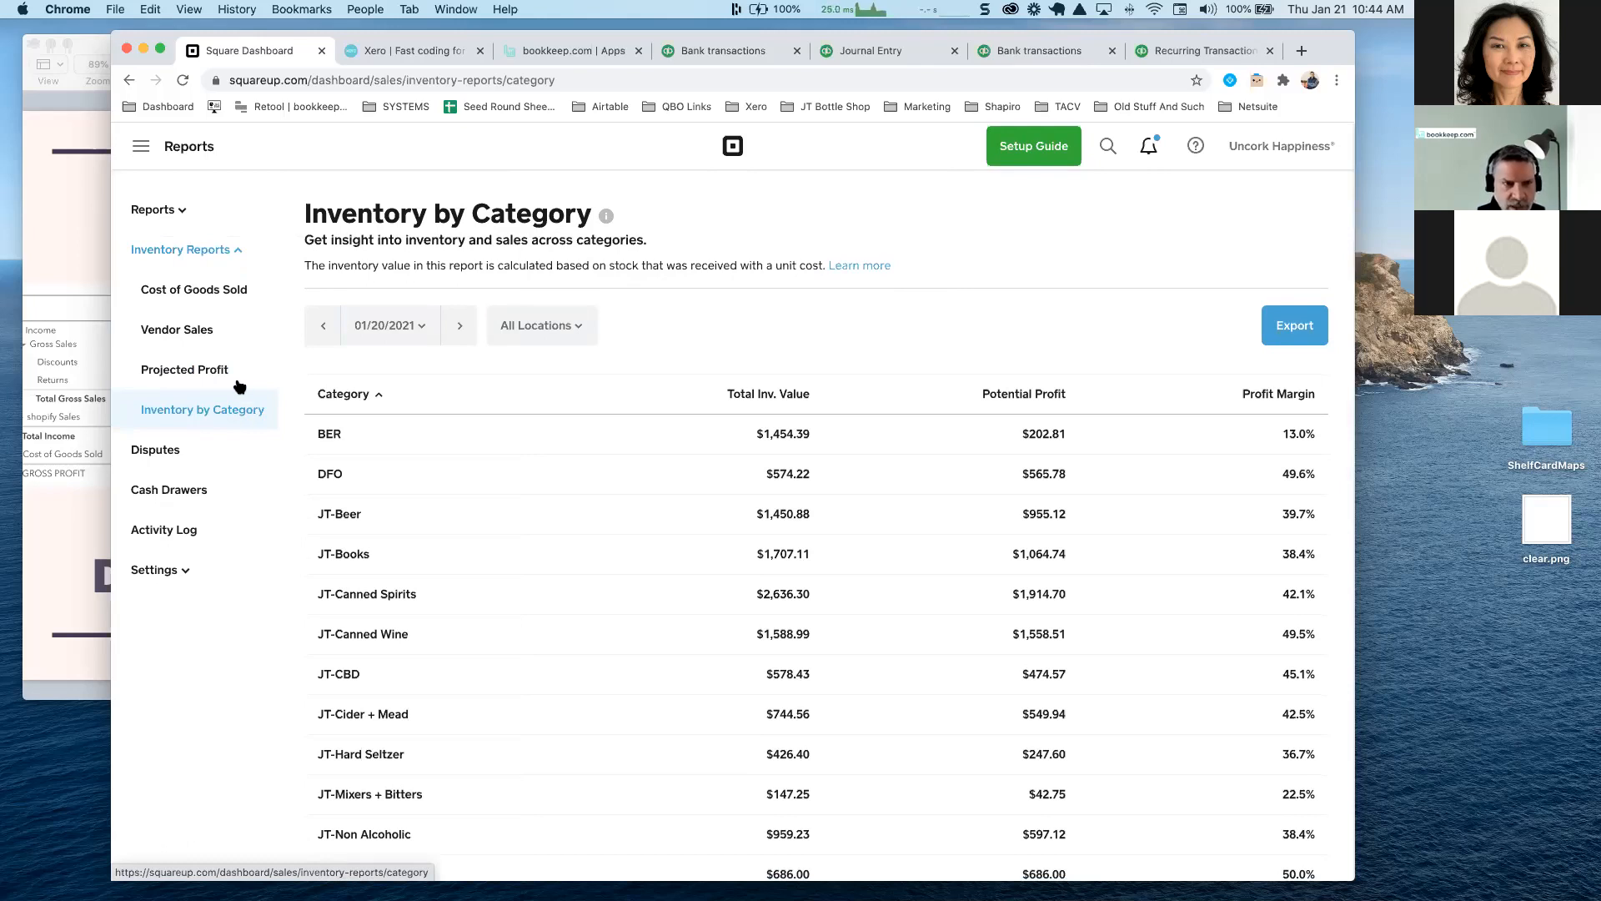
Go to Square's Orders section and look through the Featured Order Partners
{"action": "left_click", "coordinate": [141, 147]}
{"action": "scroll", "coordinate": [243, 640], "scroll_direction": "down", "scroll_amount": 3}
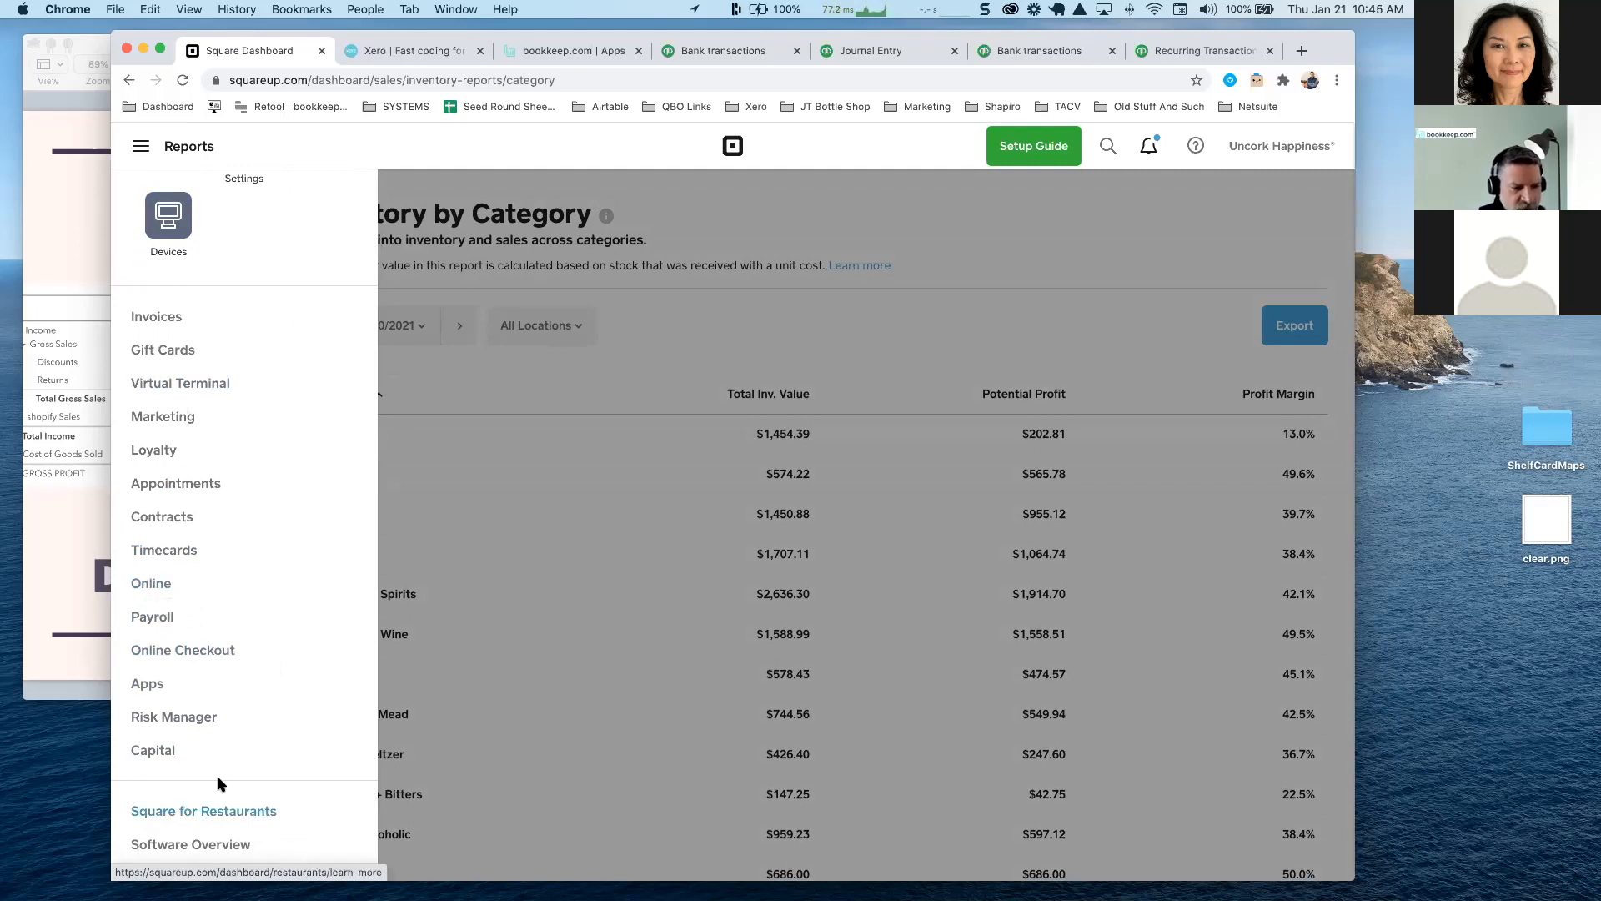
{"action": "scroll", "coordinate": [295, 636], "scroll_direction": "up", "scroll_amount": 3}
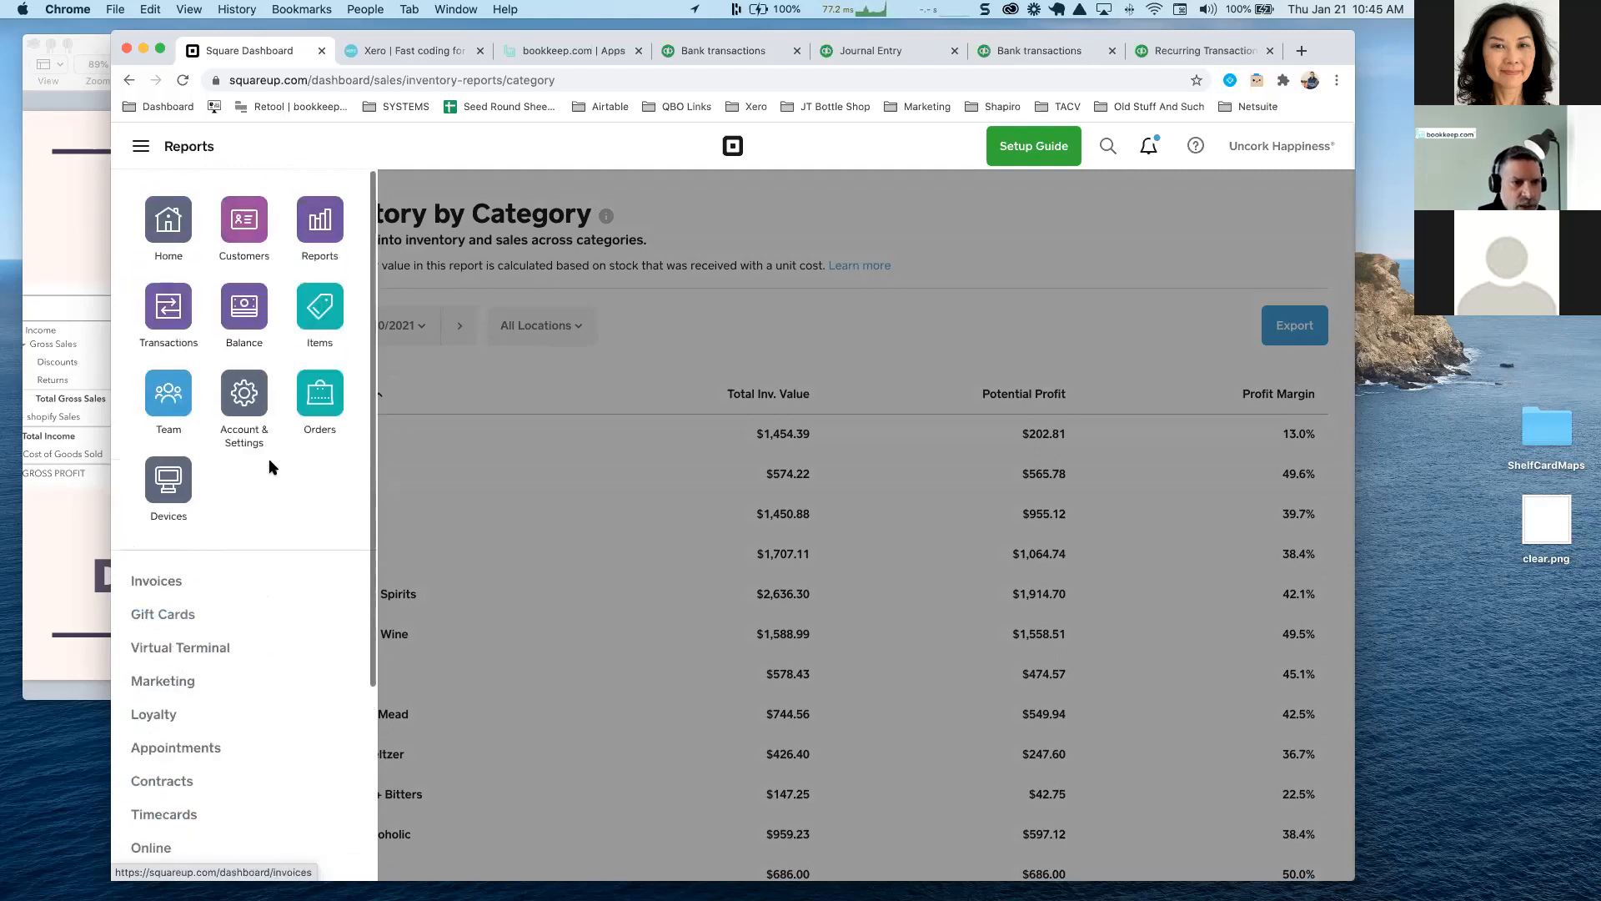
{"action": "left_click", "coordinate": [334, 402]}
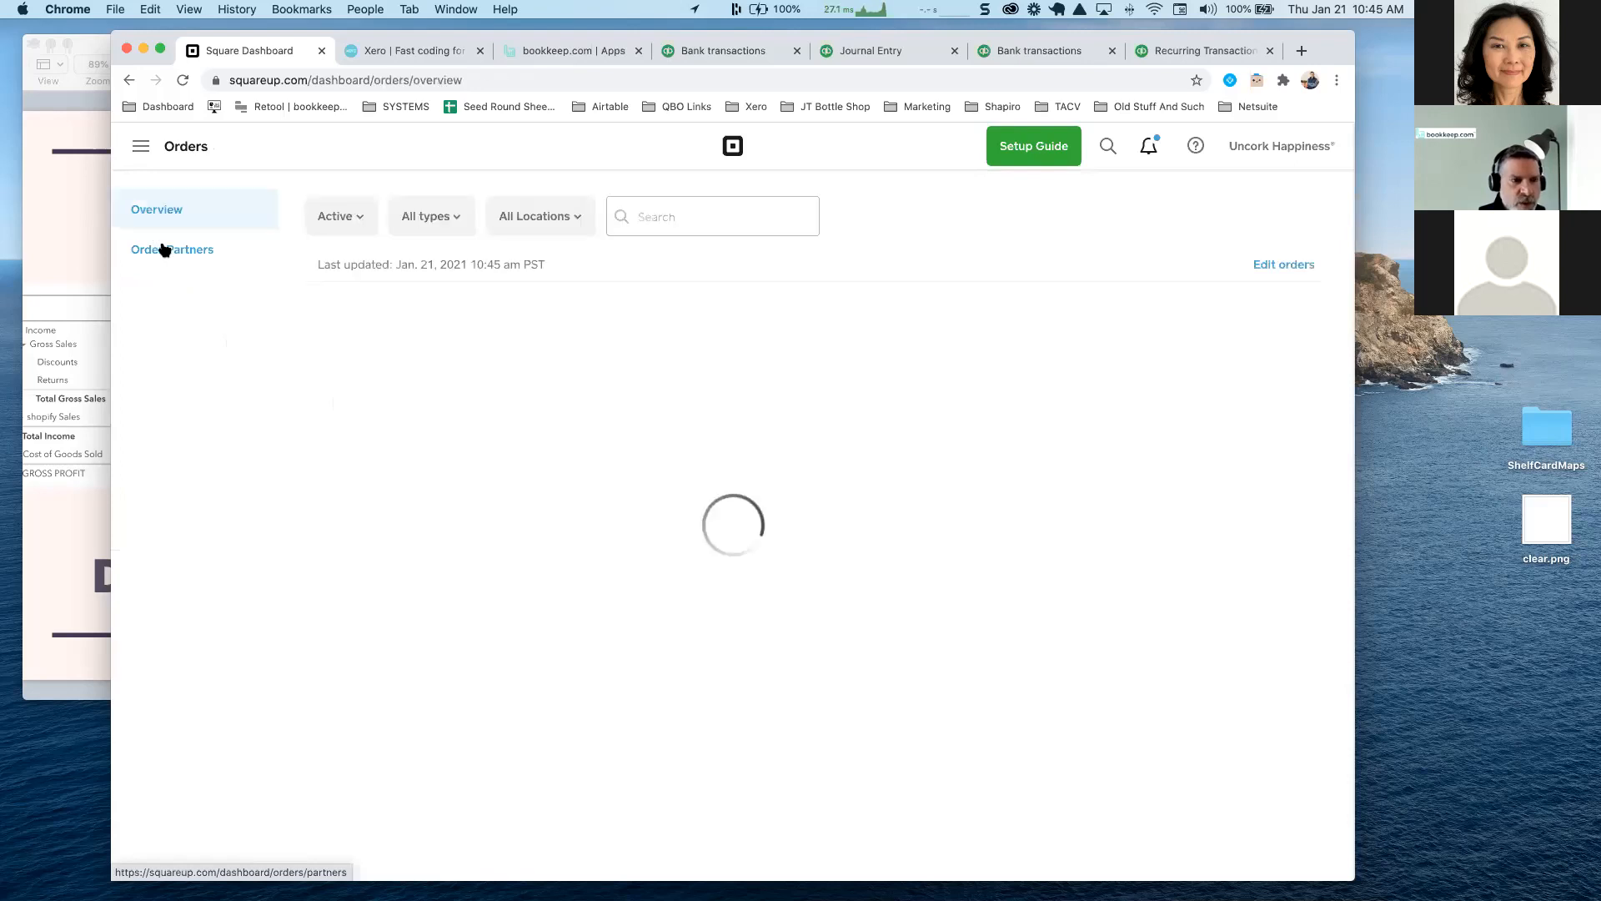
{"action": "left_click", "coordinate": [164, 249]}
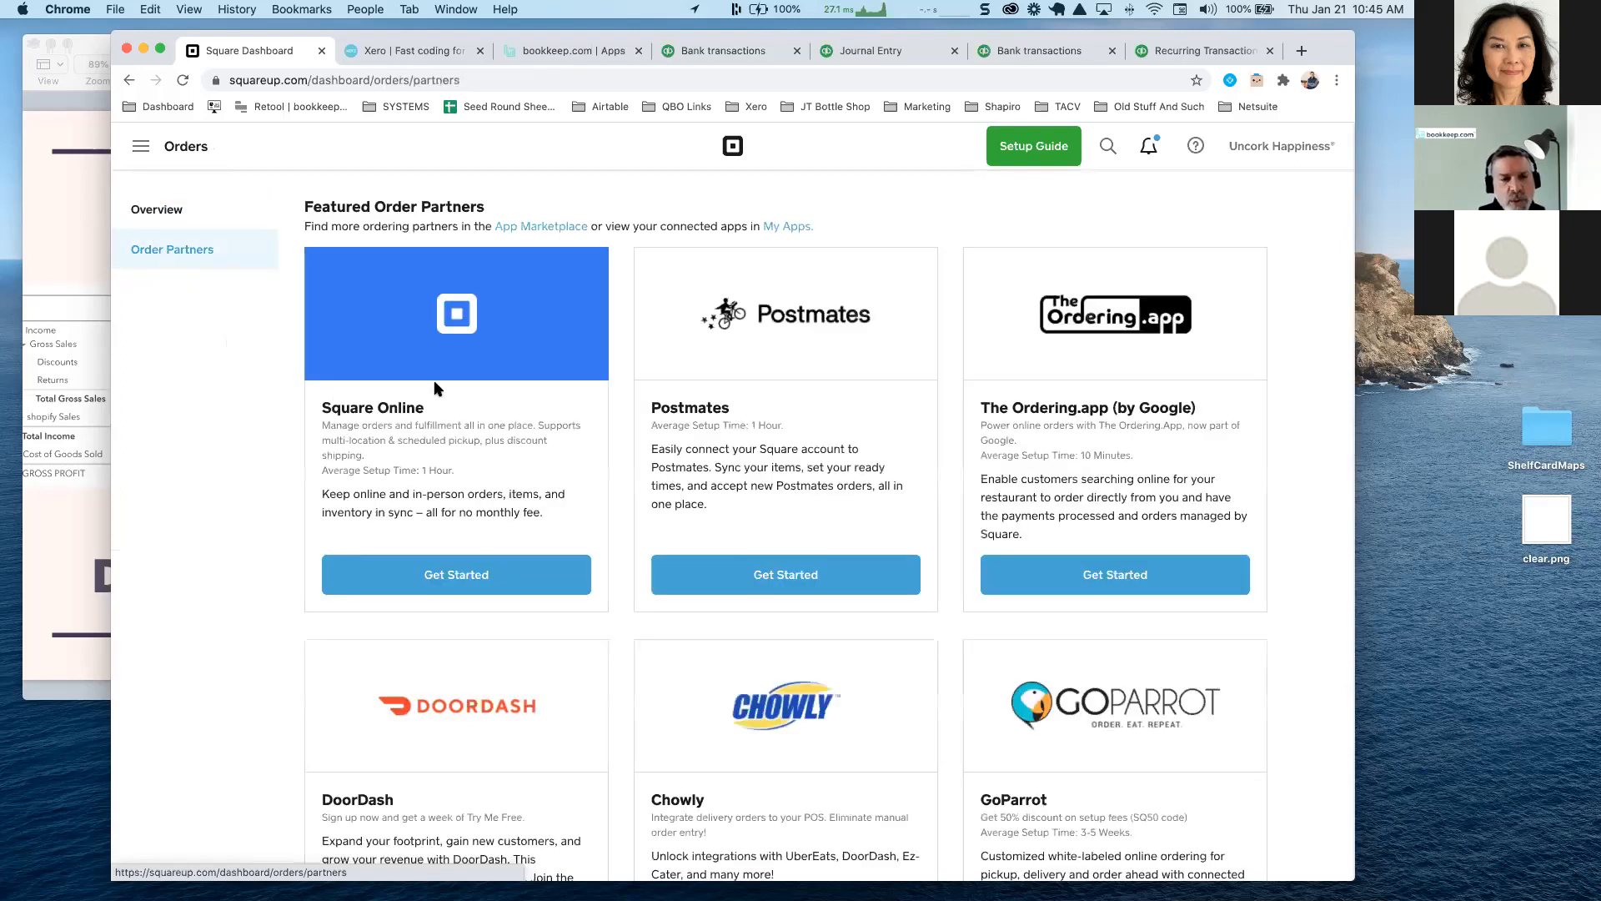
{"action": "scroll", "coordinate": [500, 399], "scroll_direction": "down", "scroll_amount": 2}
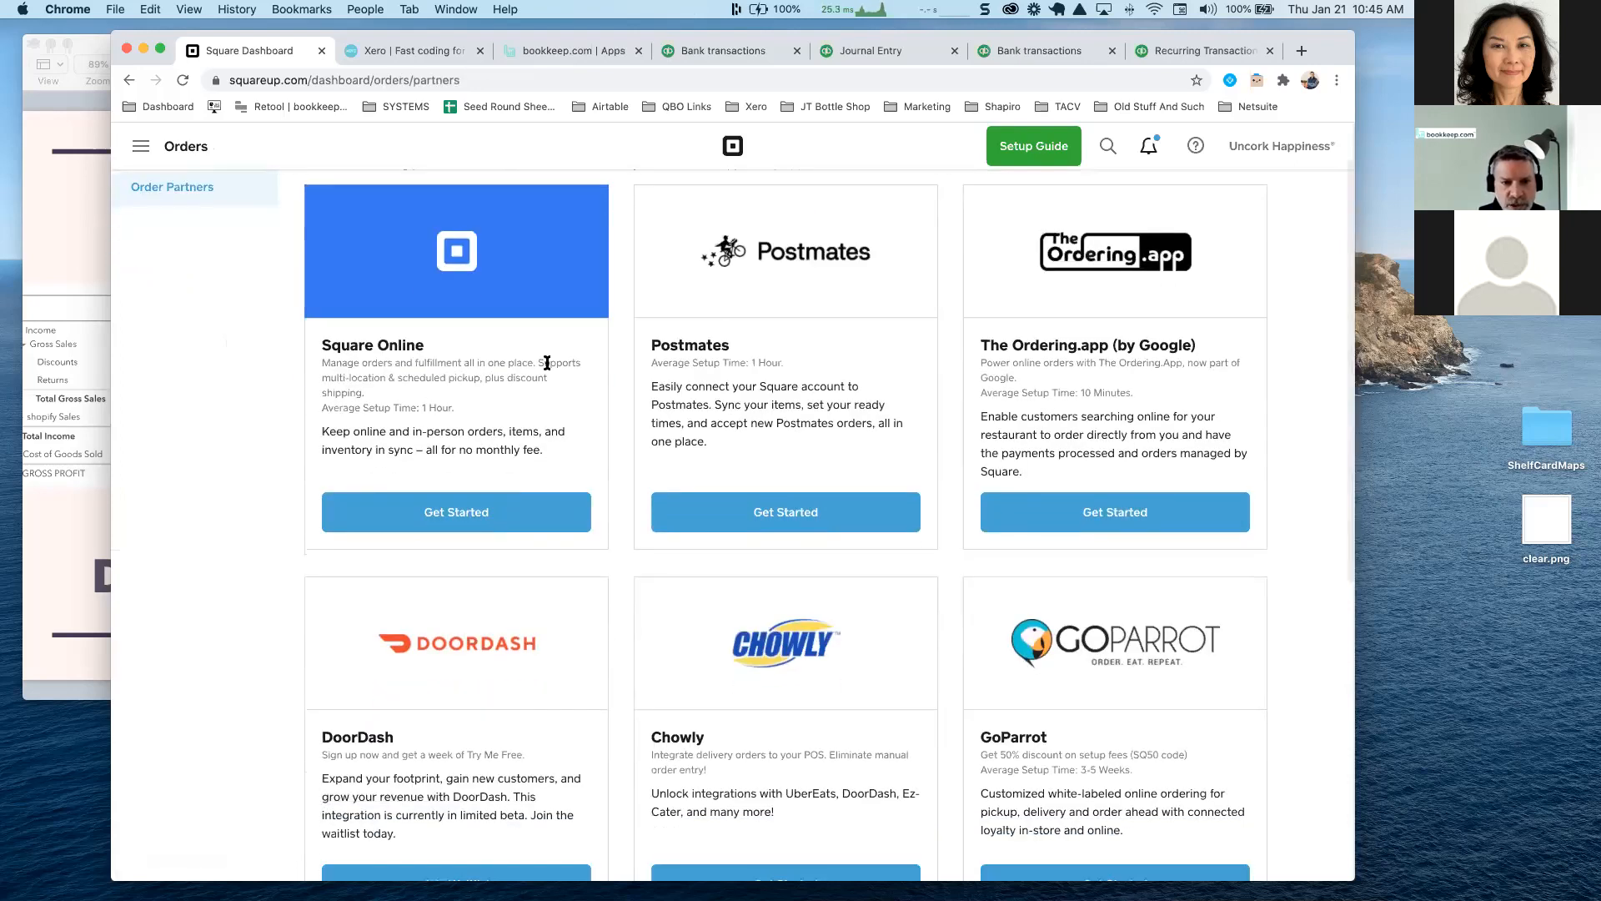
{"action": "scroll", "coordinate": [475, 408], "scroll_direction": "up", "scroll_amount": 2}
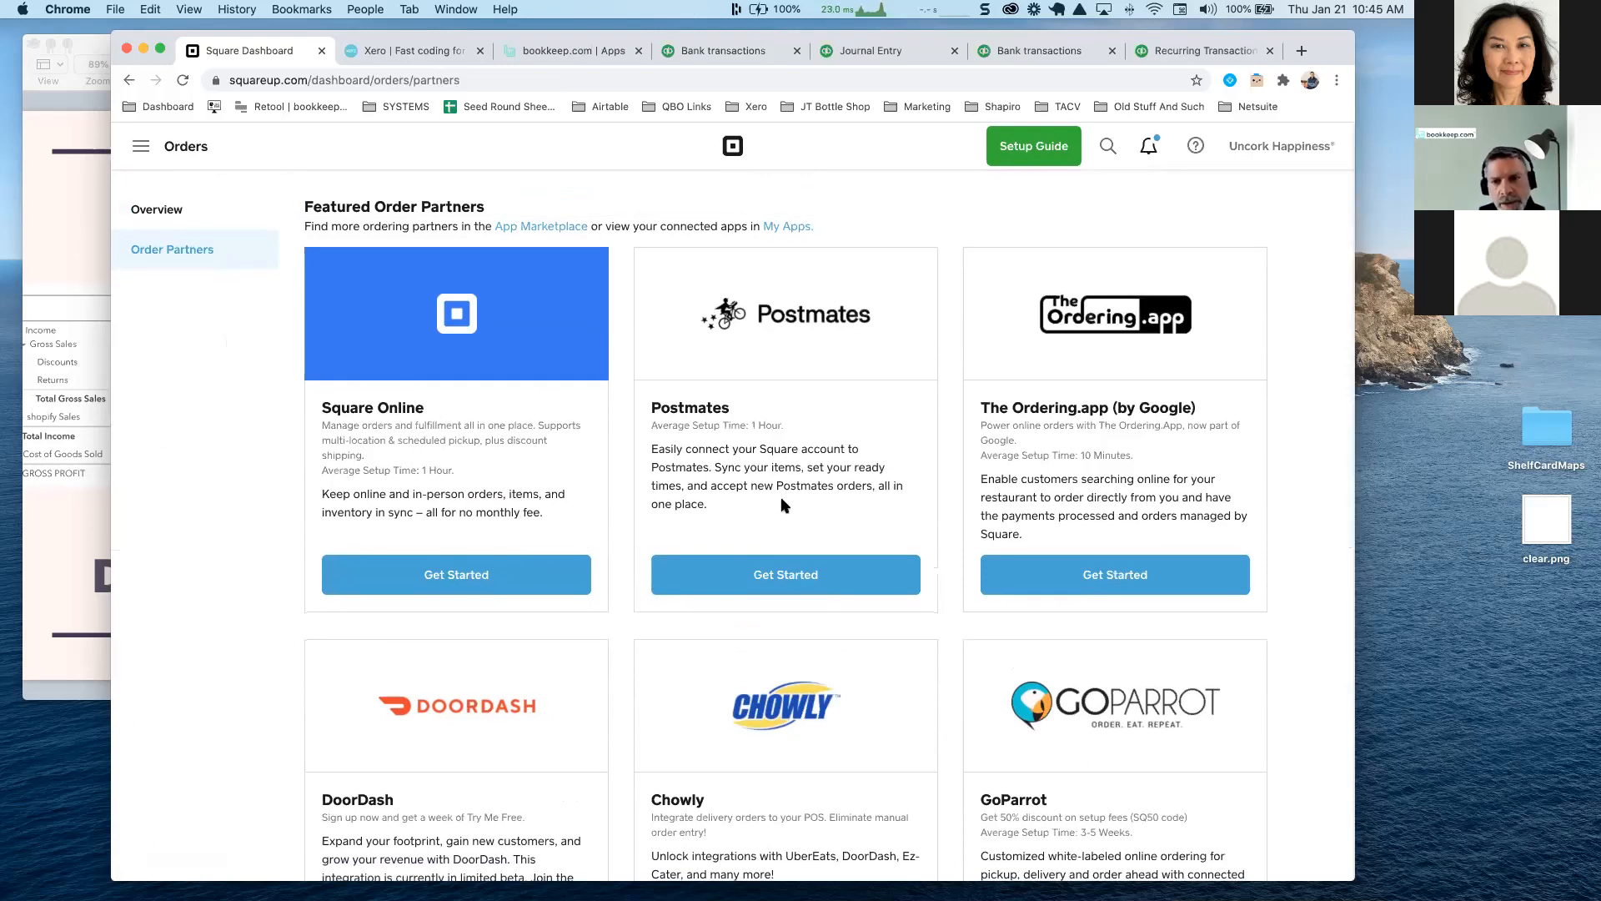
{"action": "scroll", "coordinate": [796, 420], "scroll_direction": "down", "scroll_amount": 2}
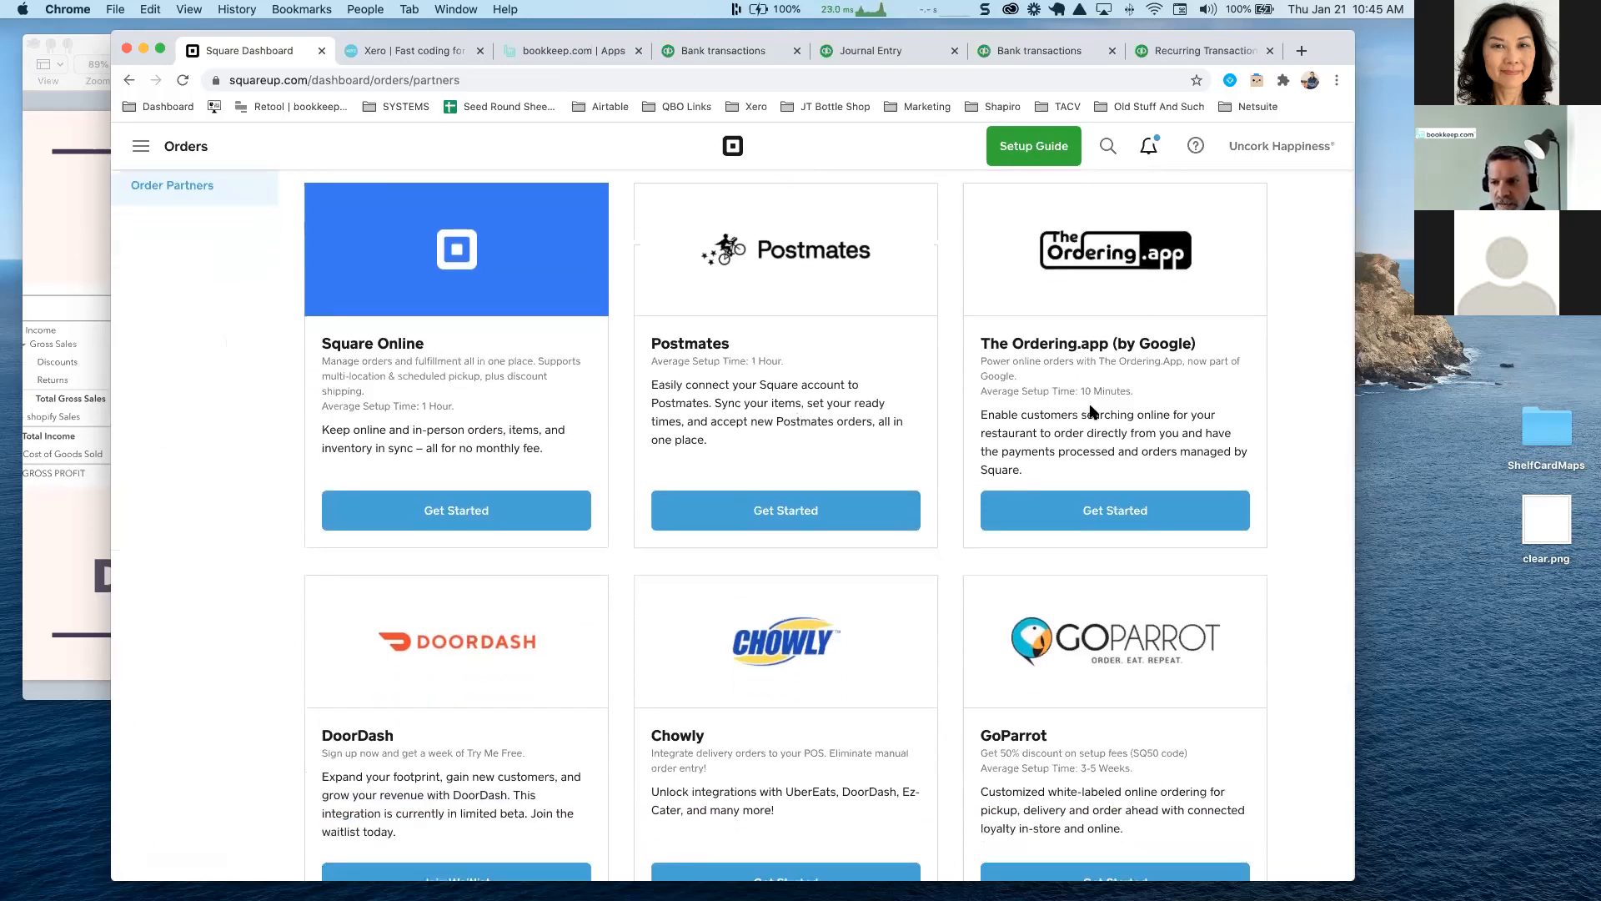
{"action": "scroll", "coordinate": [932, 417], "scroll_direction": "up", "scroll_amount": 2}
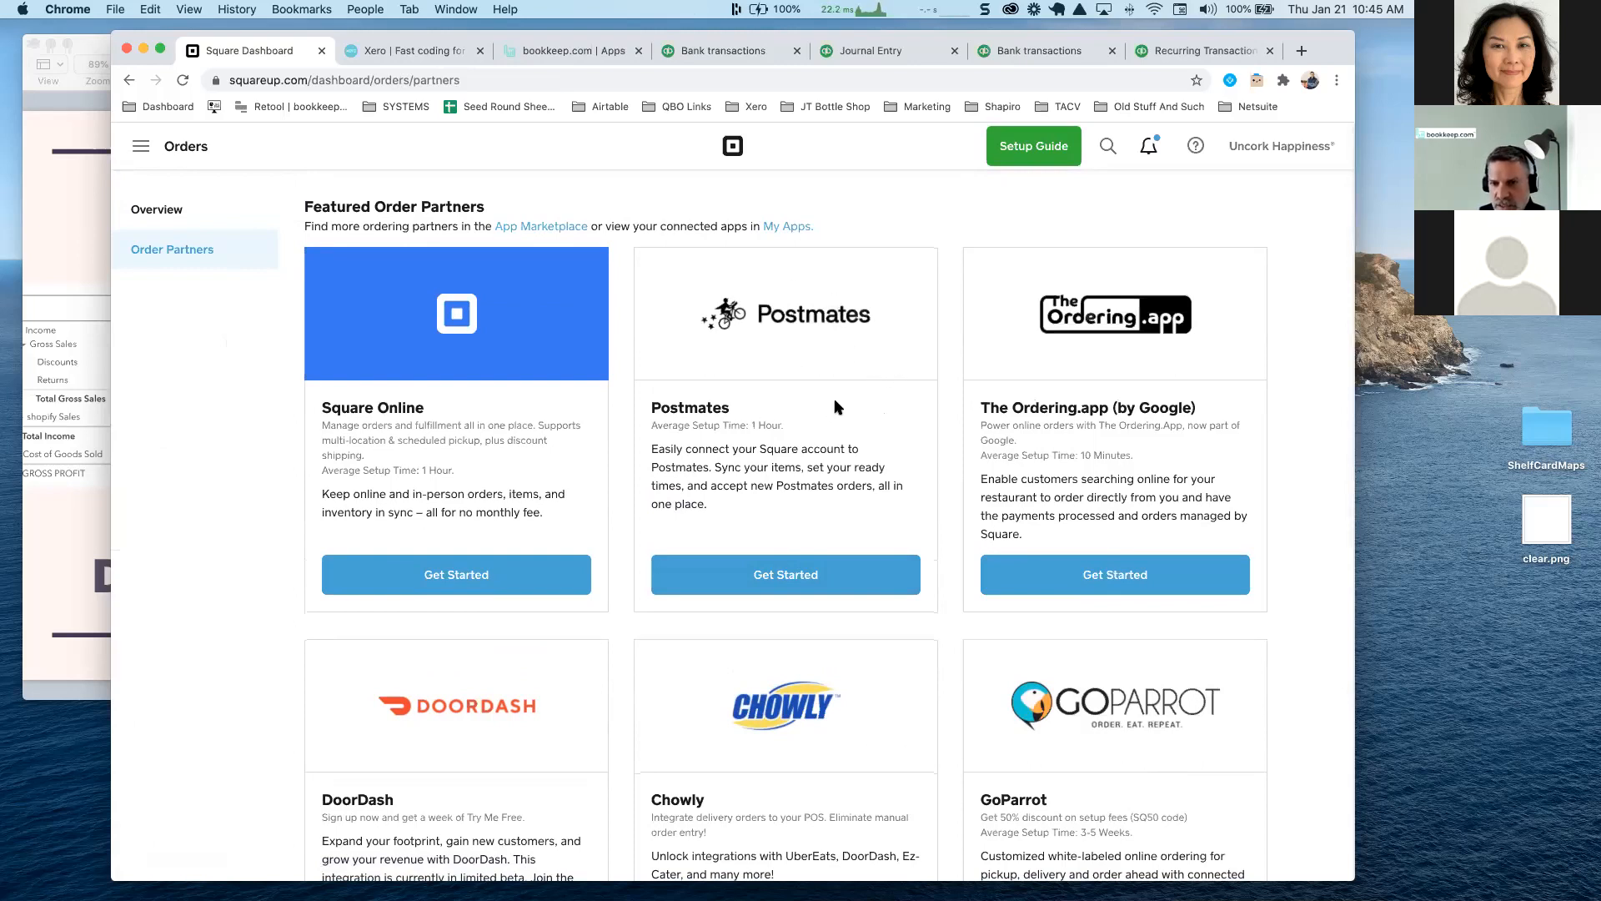
{"action": "scroll", "coordinate": [834, 413], "scroll_direction": "down", "scroll_amount": 3}
{"action": "scroll", "coordinate": [839, 598], "scroll_direction": "up", "scroll_amount": 3}
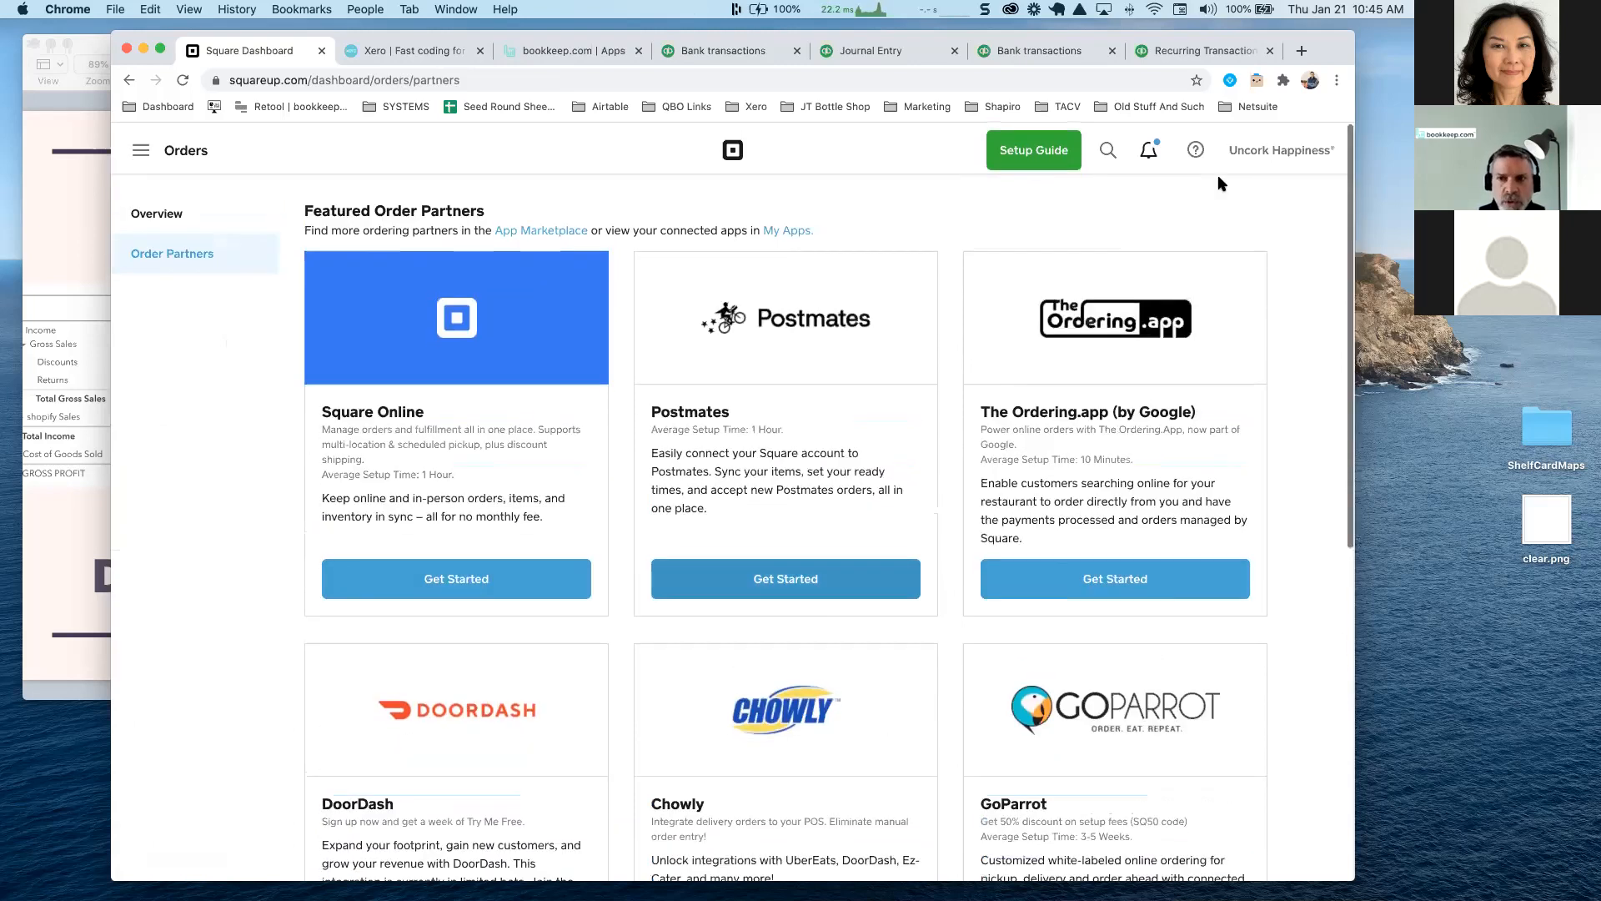
View the active orders in the Orders overview, and return to the Order Partners page
{"action": "left_click", "coordinate": [1163, 148]}
{"action": "left_click", "coordinate": [1076, 240]}
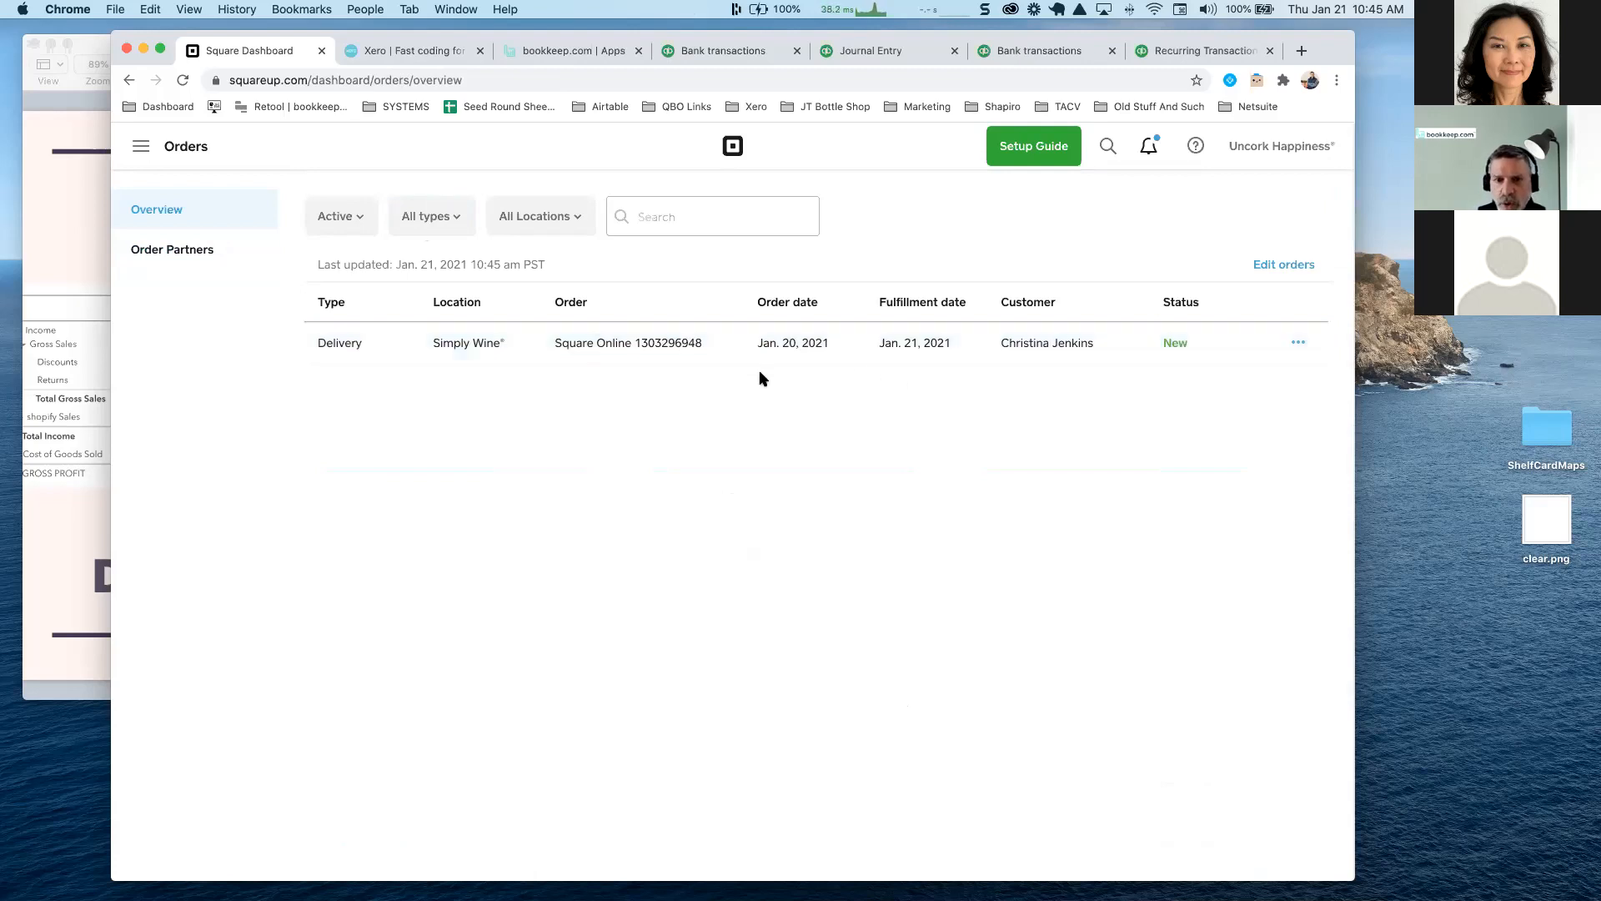
{"action": "left_click", "coordinate": [141, 147]}
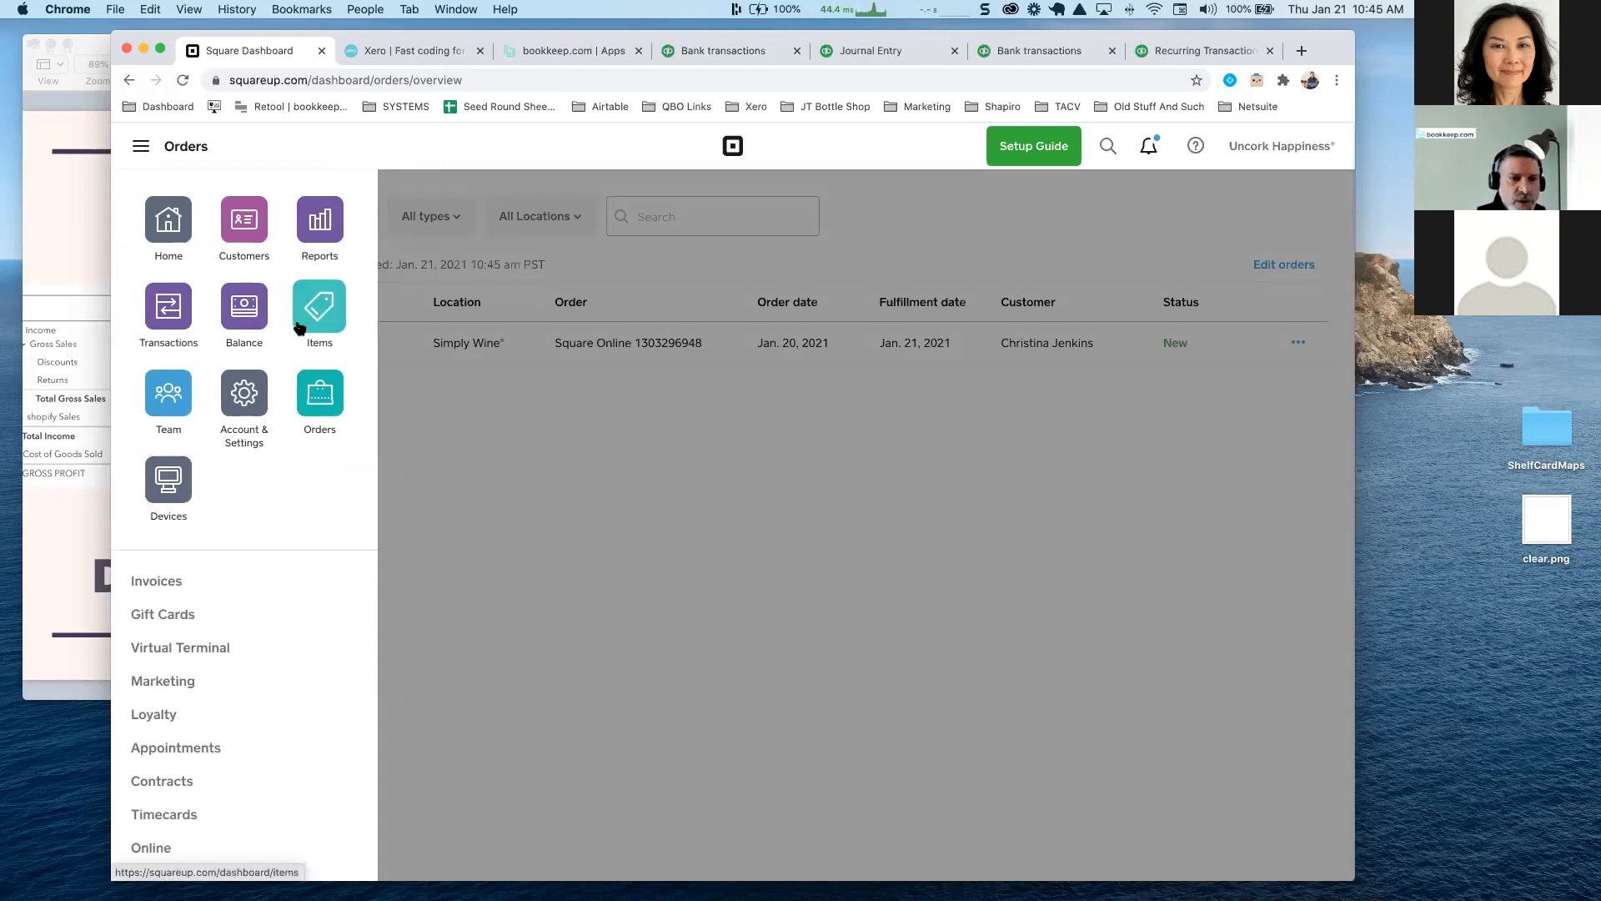
{"action": "left_click", "coordinate": [539, 392]}
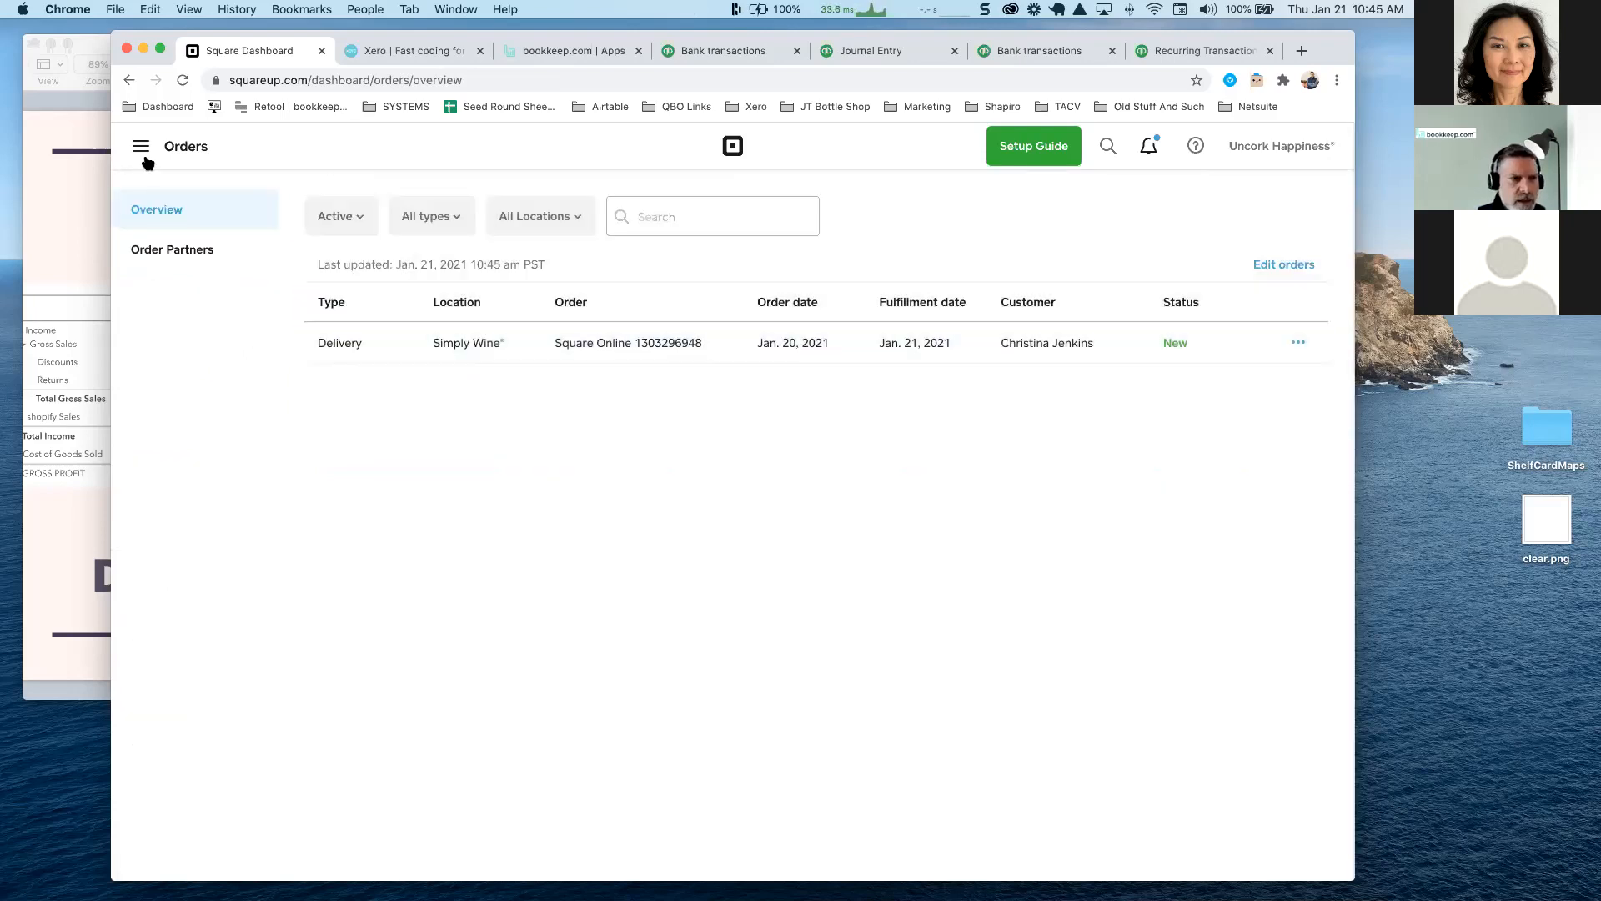
{"action": "left_click", "coordinate": [156, 247]}
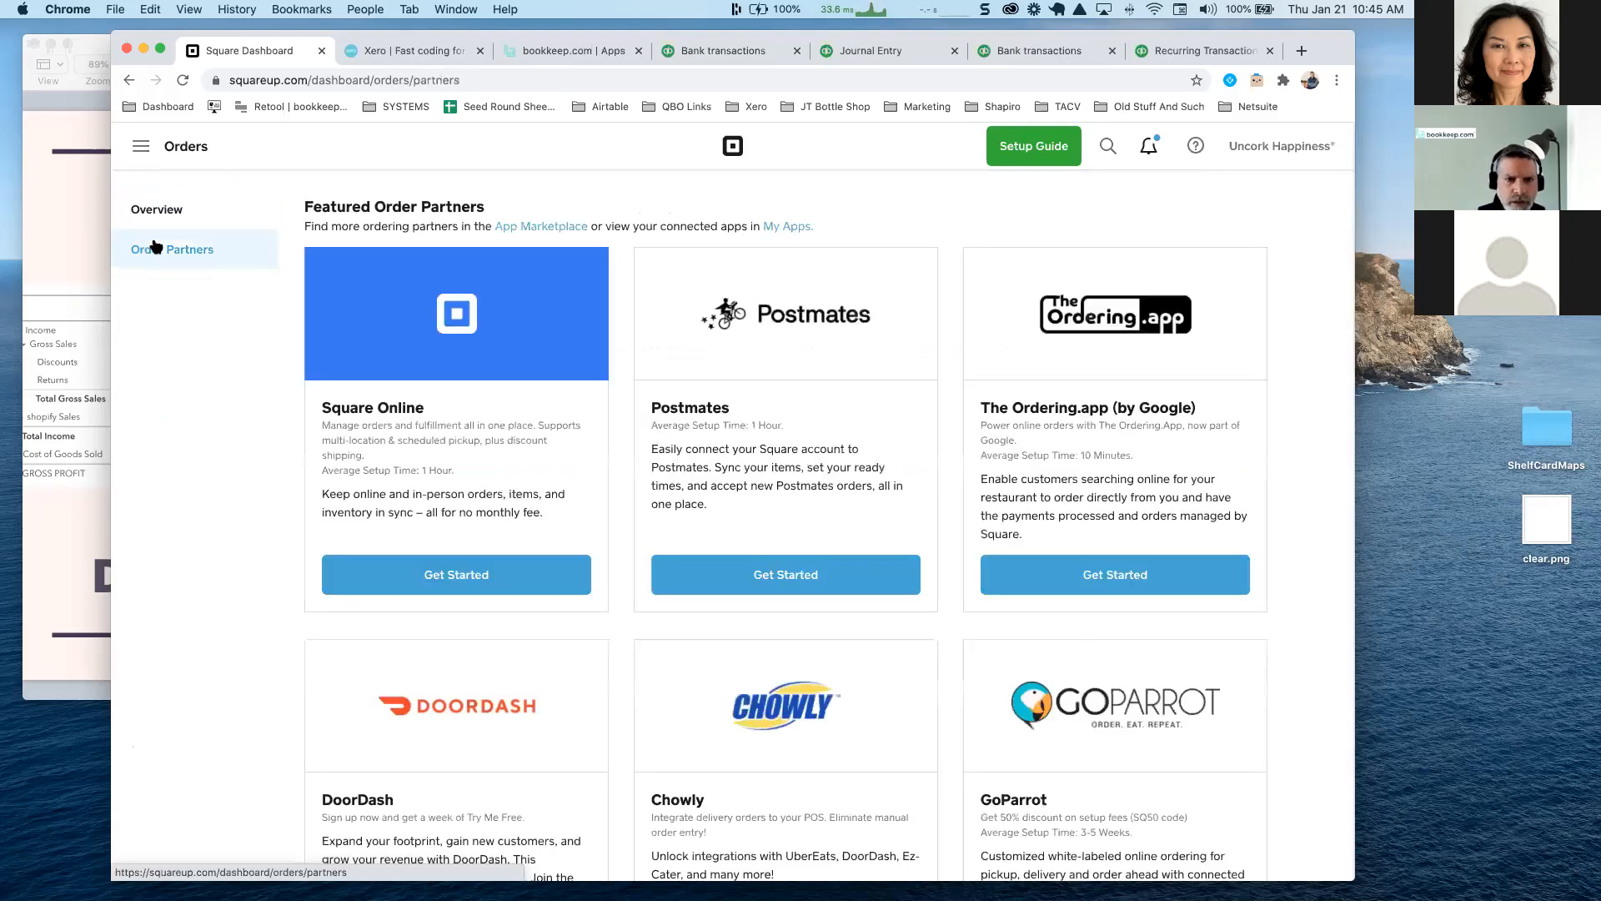
Open the Sales Summary report and restrict its locations to JT Bottle Shop, excluding Simply Wine
{"action": "left_click", "coordinate": [144, 153]}
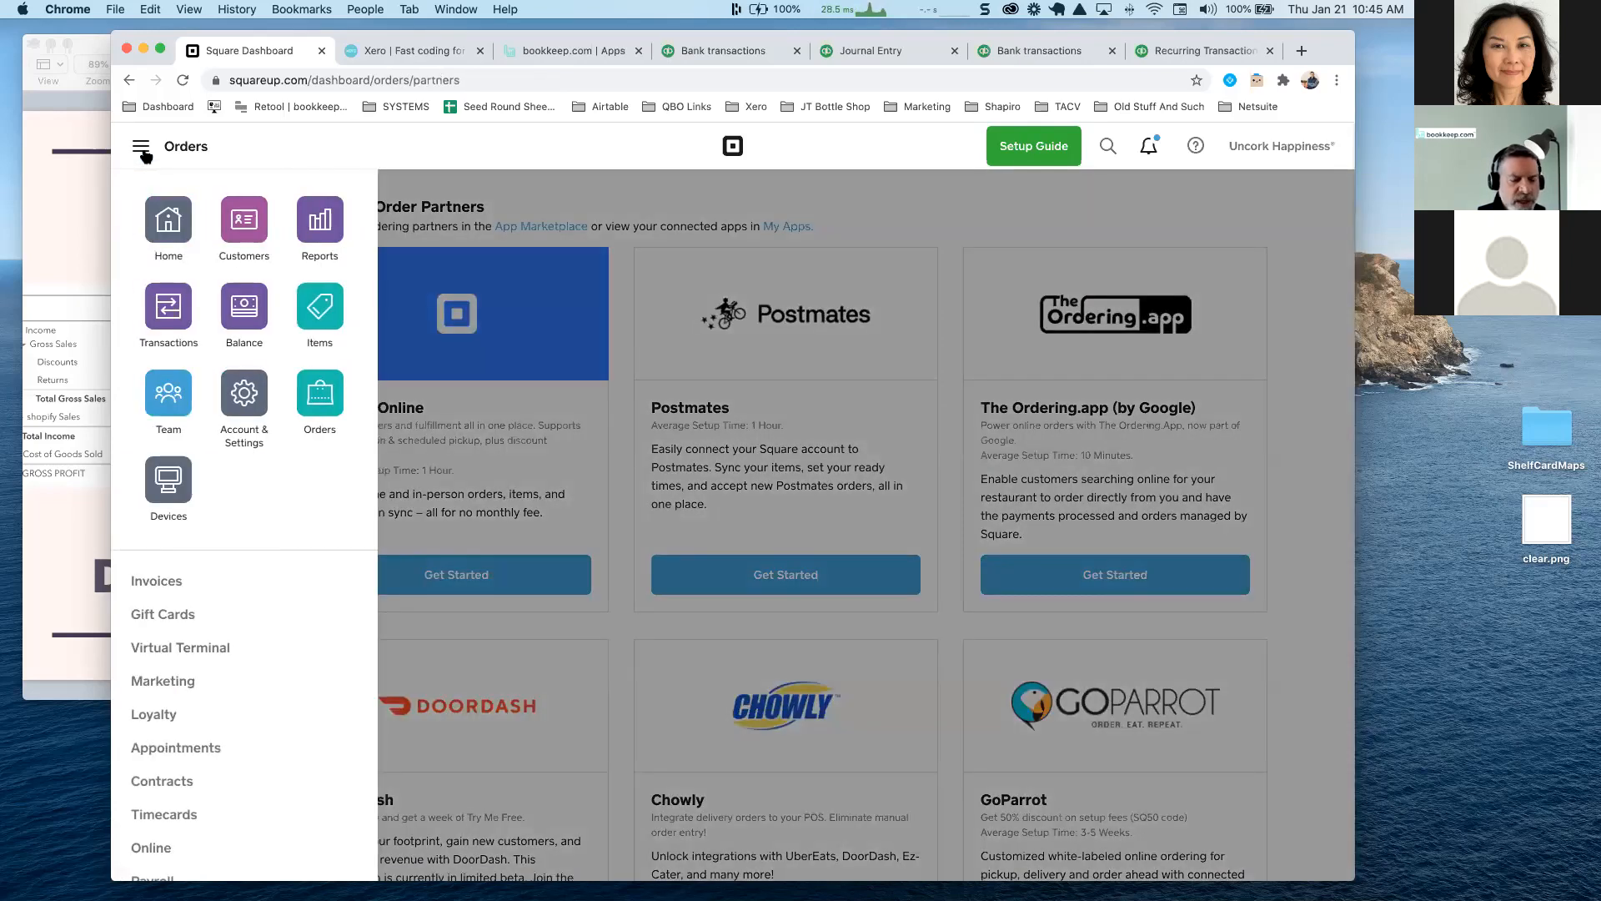
{"action": "left_click", "coordinate": [322, 230]}
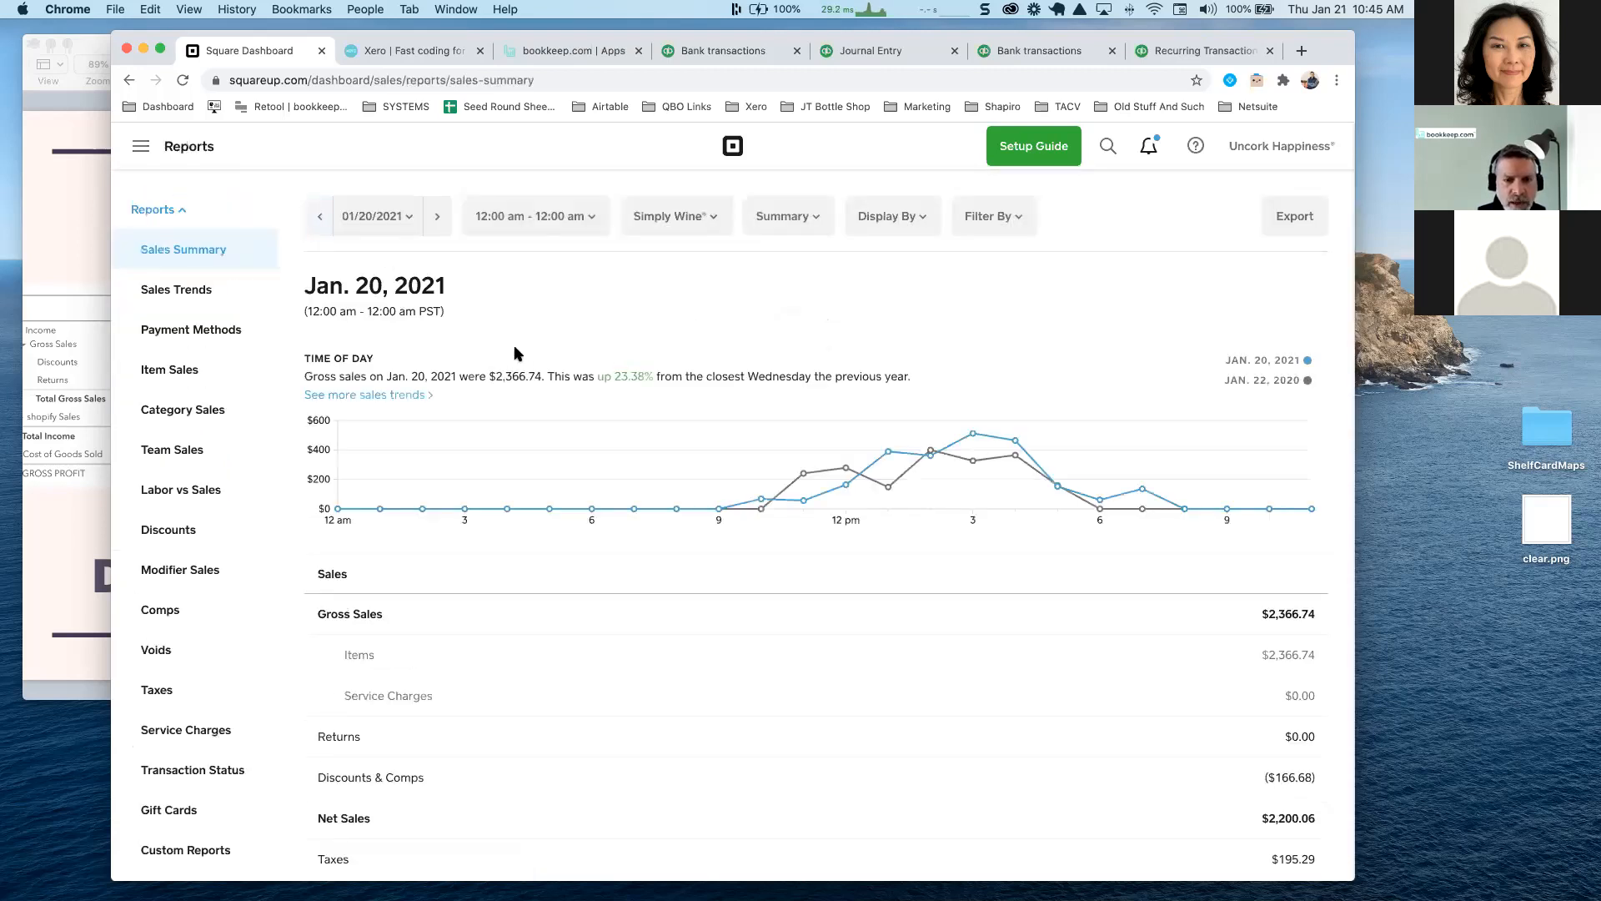
{"action": "left_click", "coordinate": [699, 220]}
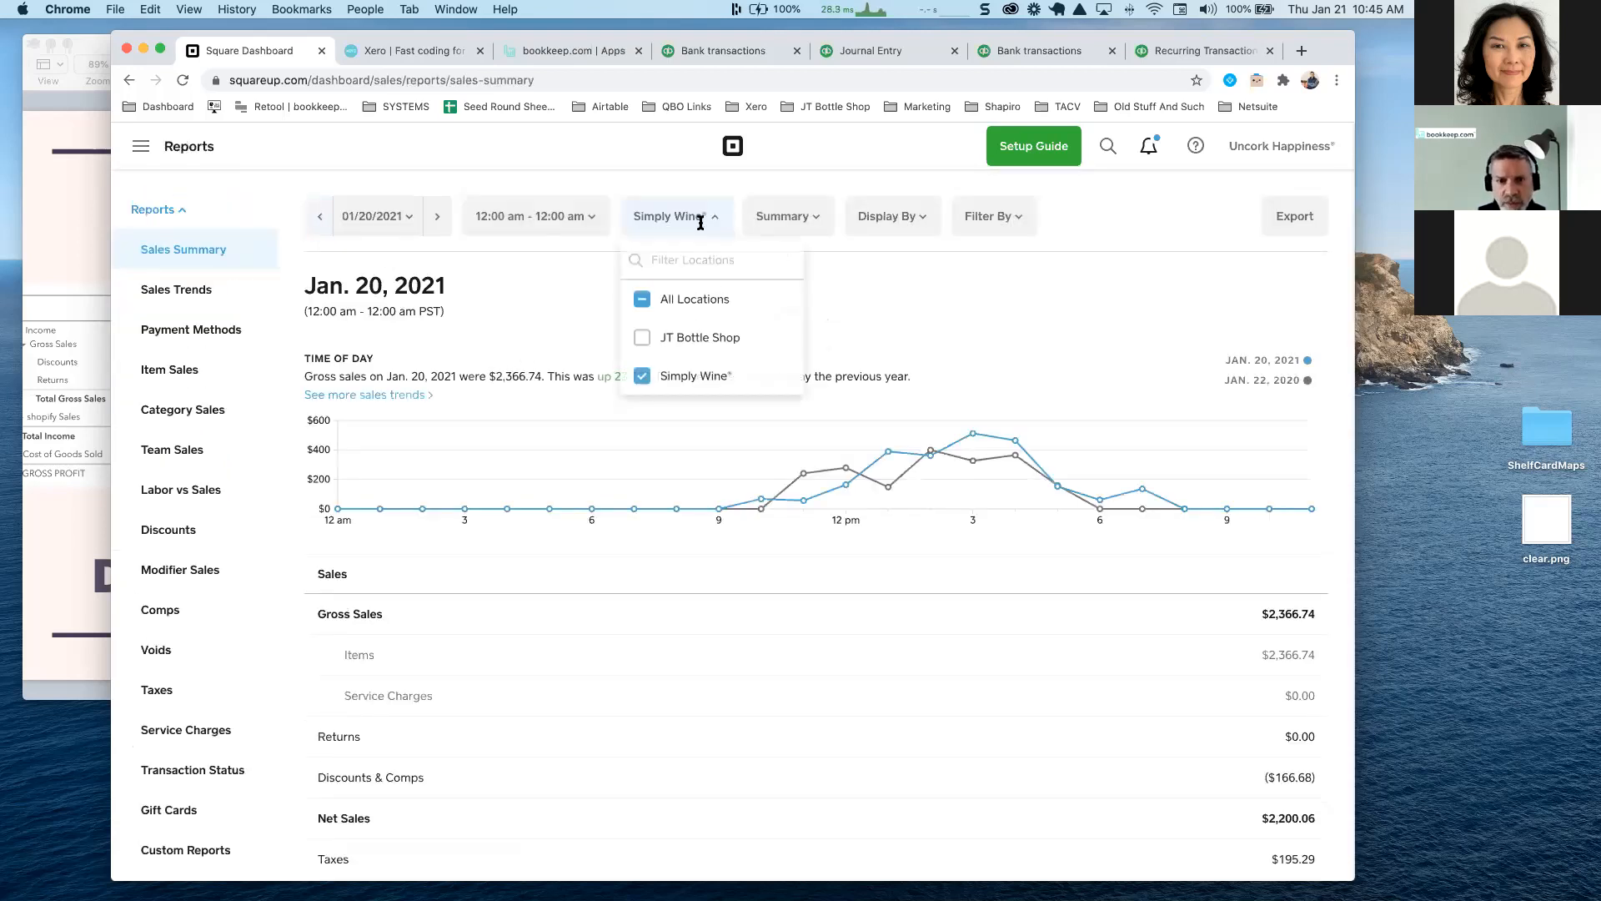
{"action": "left_click", "coordinate": [642, 337]}
{"action": "left_click", "coordinate": [642, 375]}
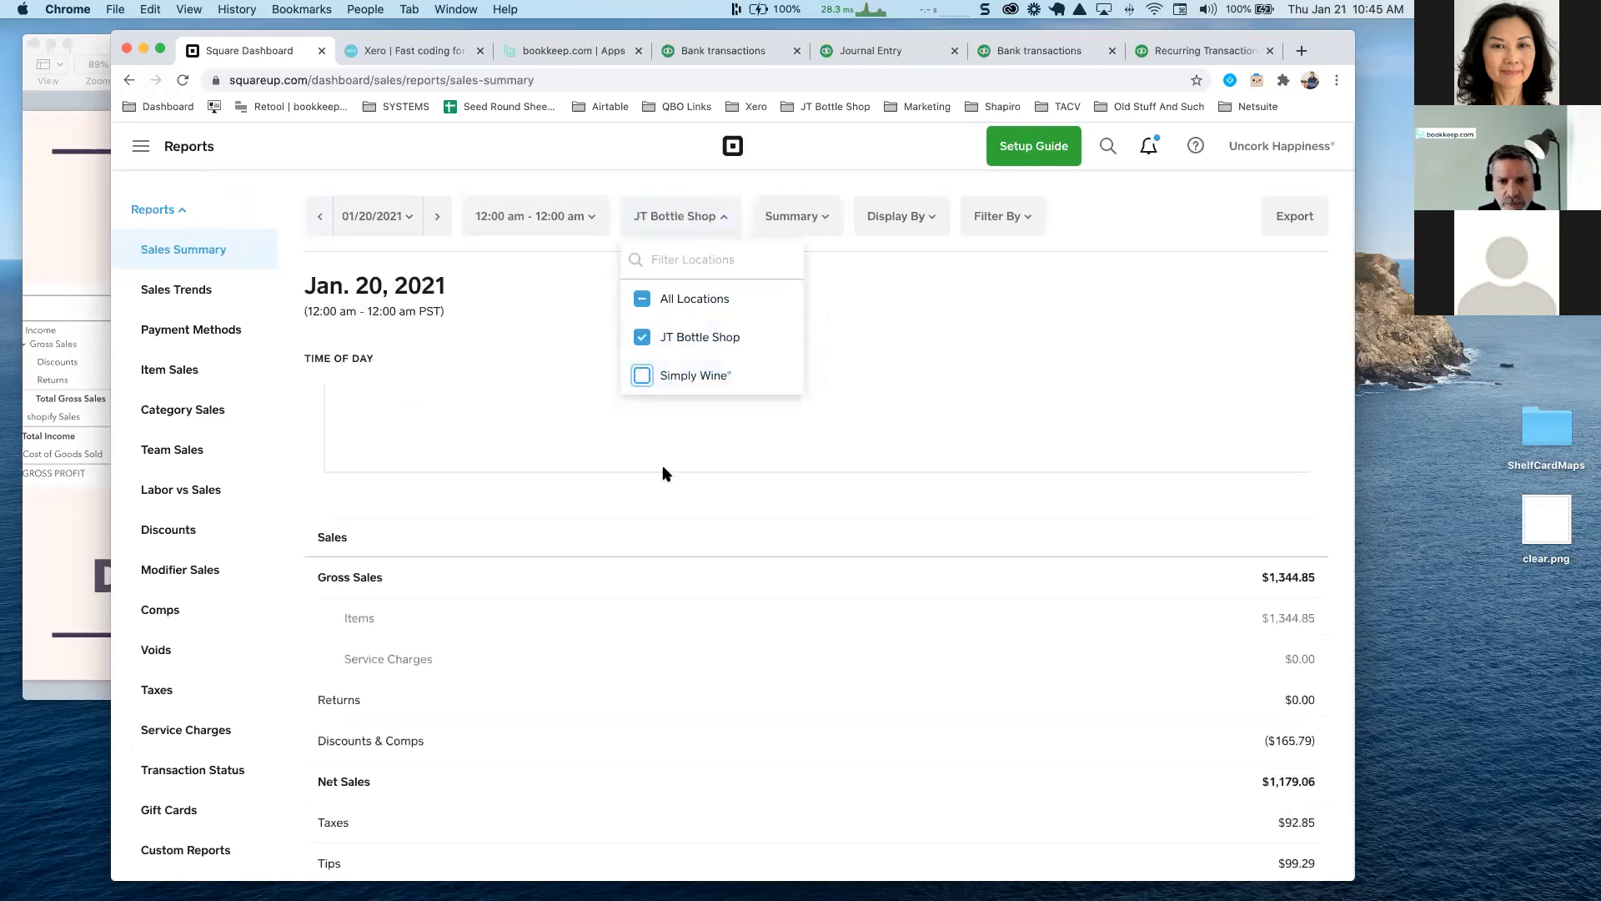
Examine the sales and payments breakdown of the JT Bottle Shop summary, highlighting the External payments amount
{"action": "scroll", "coordinate": [663, 492], "scroll_direction": "down", "scroll_amount": 6}
{"action": "scroll", "coordinate": [663, 500], "scroll_direction": "down", "scroll_amount": 5}
{"action": "double_click", "coordinate": [1283, 636]}
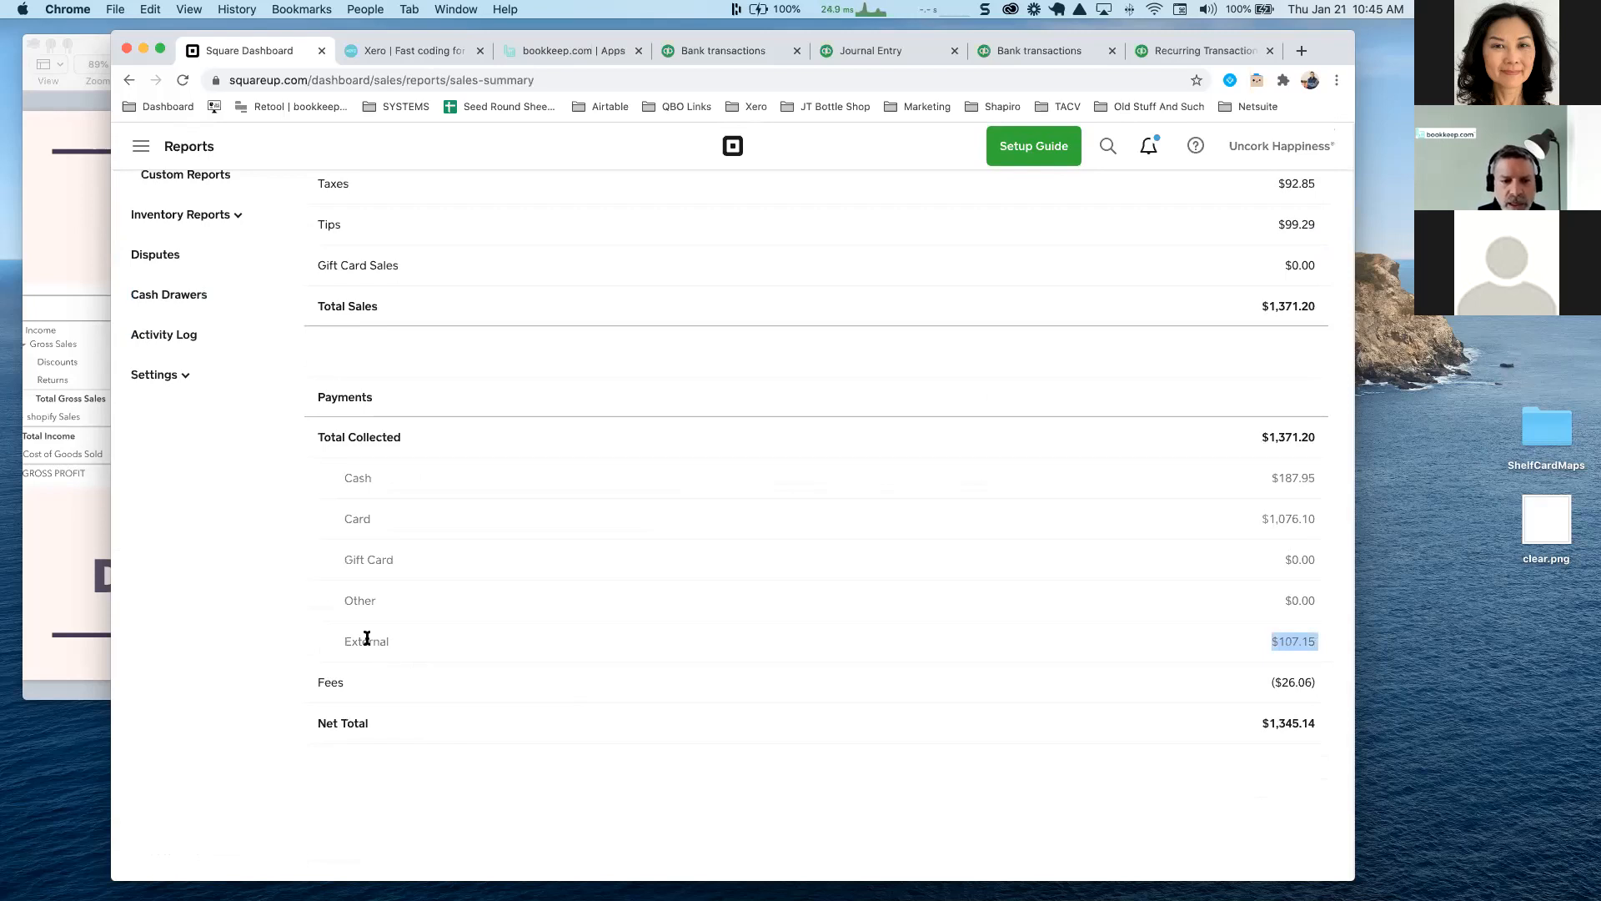
{"action": "scroll", "coordinate": [955, 631], "scroll_direction": "up", "scroll_amount": 1}
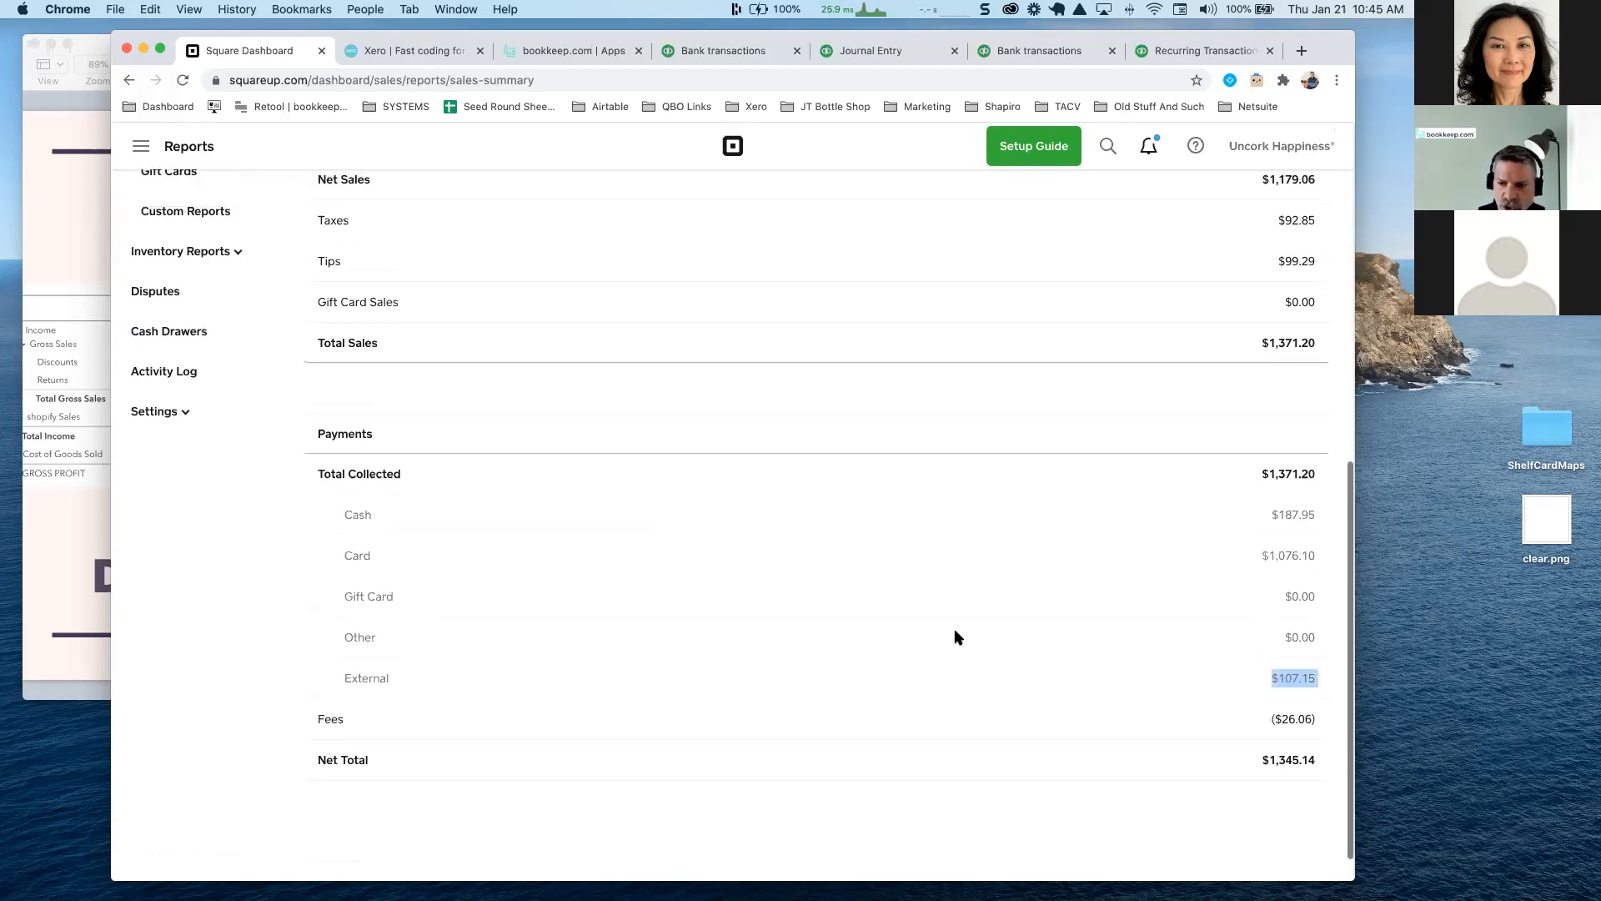
{"action": "scroll", "coordinate": [596, 647], "scroll_direction": "up", "scroll_amount": 15}
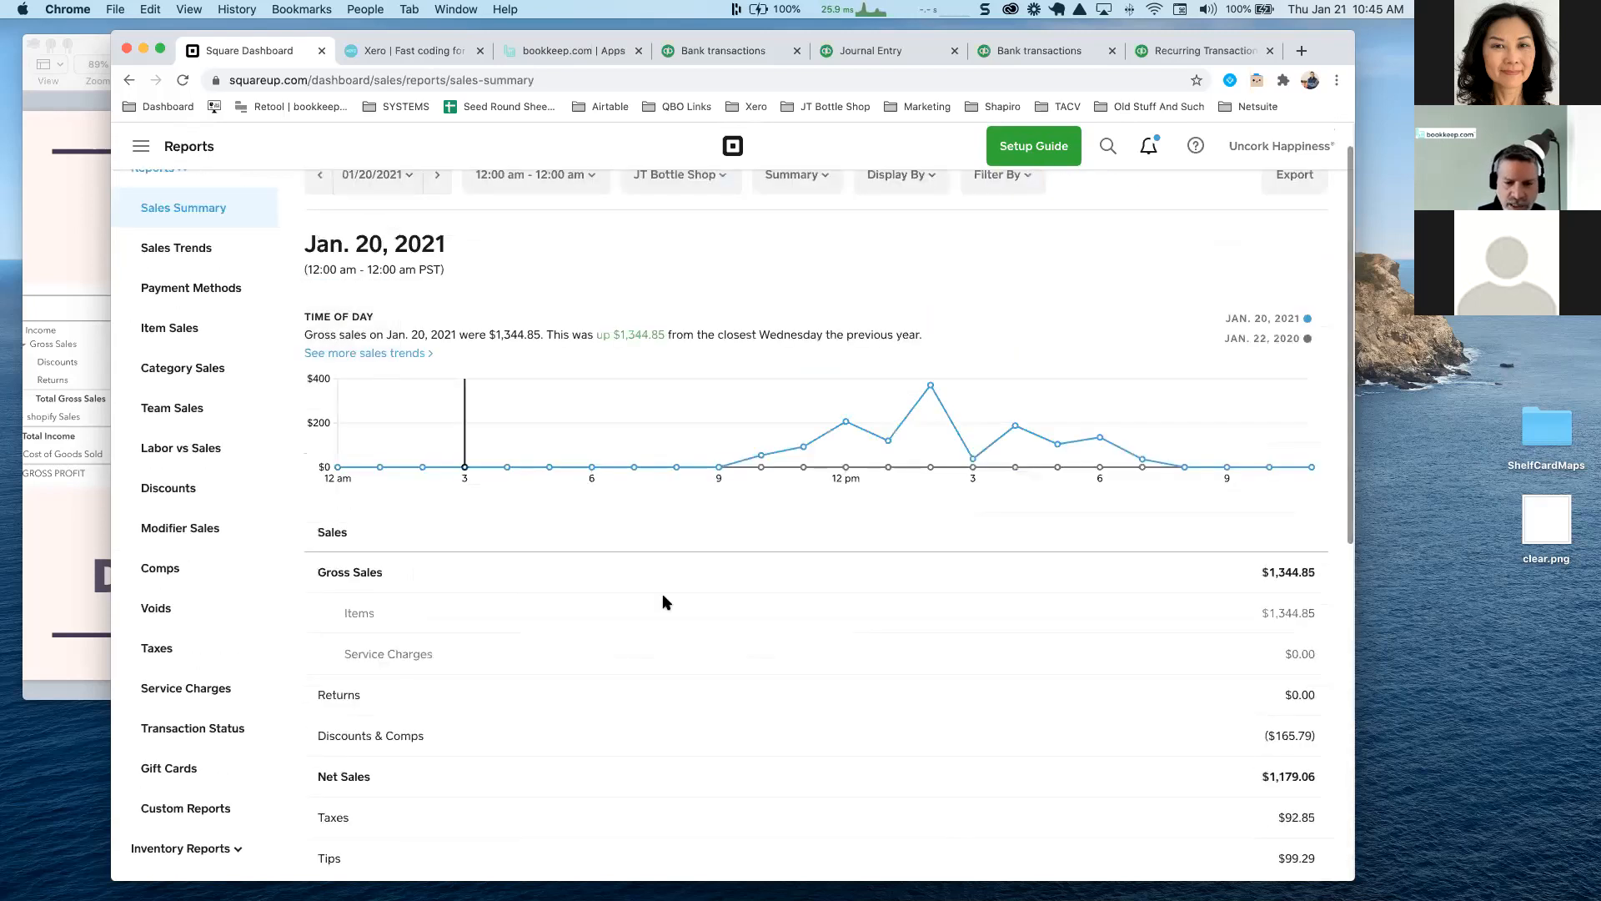
{"action": "scroll", "coordinate": [662, 593], "scroll_direction": "down", "scroll_amount": 15}
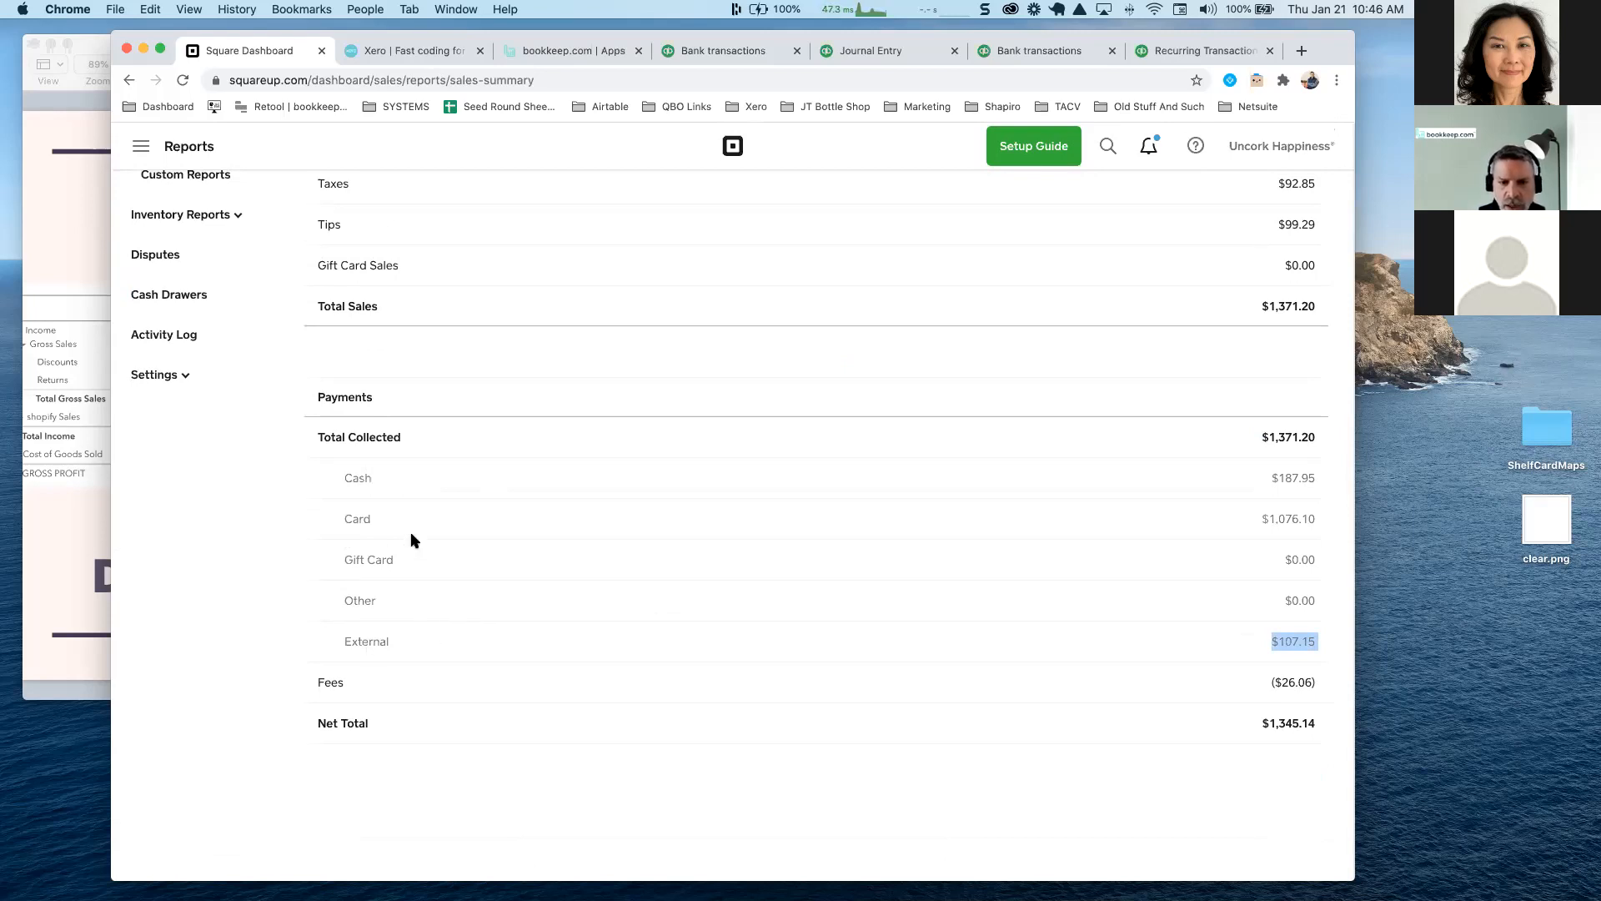
Switch back to bookkeep.com and view the dashboard's list of organizations
{"action": "left_click", "coordinate": [544, 61]}
{"action": "left_click", "coordinate": [708, 163]}
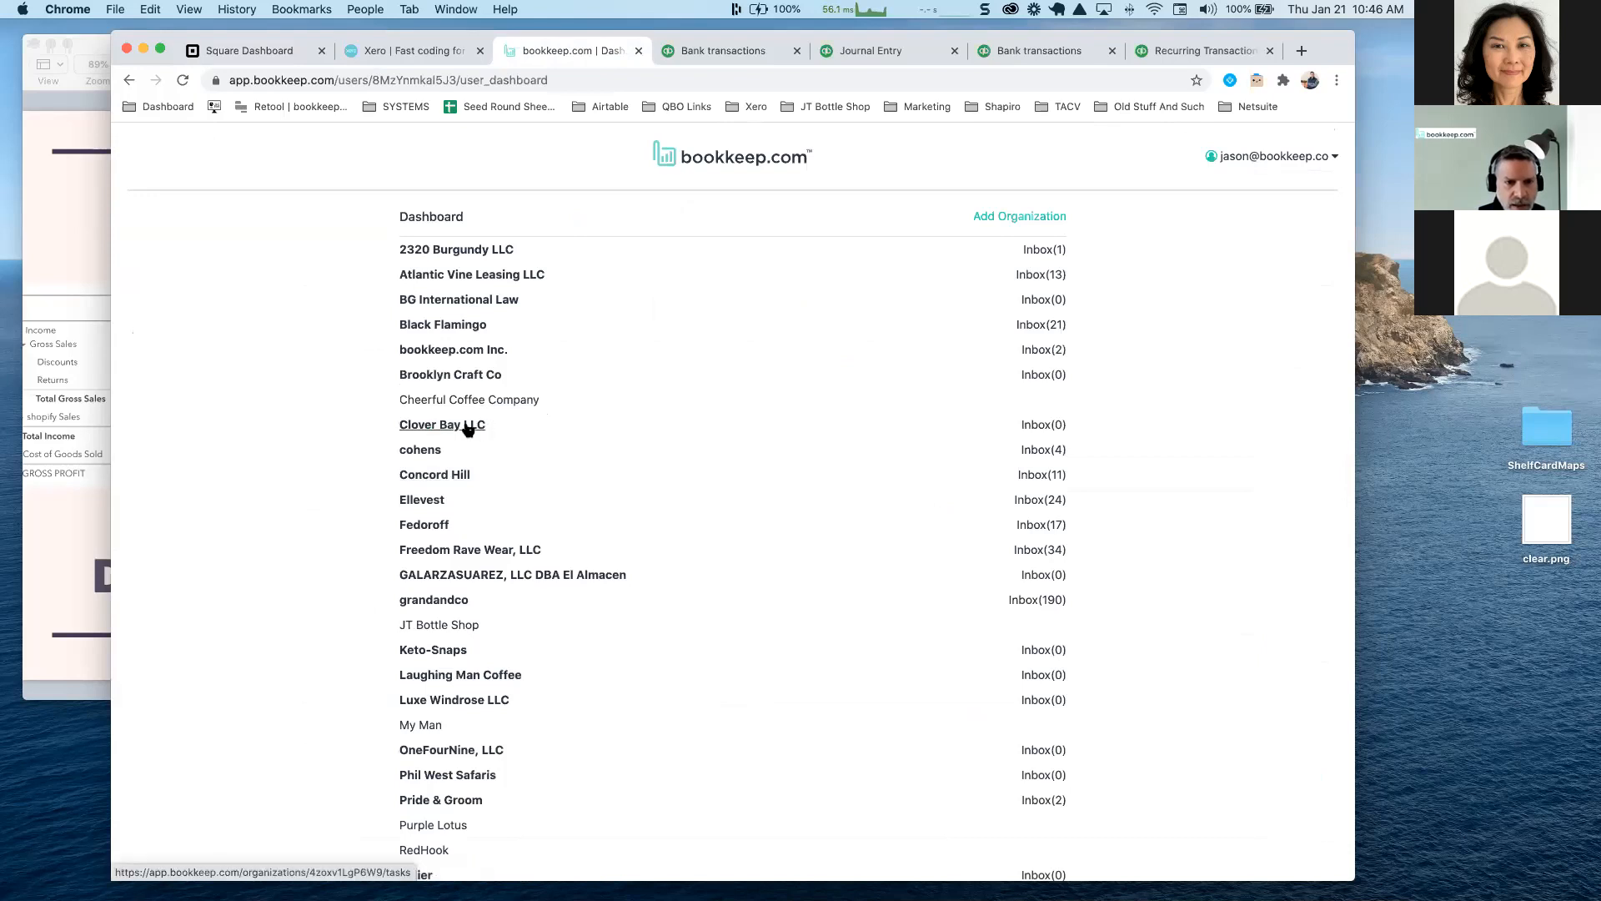
Switch to the Square Sales Summary and re-examine its sales and payments breakdown, highlighting the External payments amount
{"action": "scroll", "coordinate": [575, 482], "scroll_direction": "down", "scroll_amount": 1}
{"action": "scroll", "coordinate": [574, 471], "scroll_direction": "up", "scroll_amount": 1}
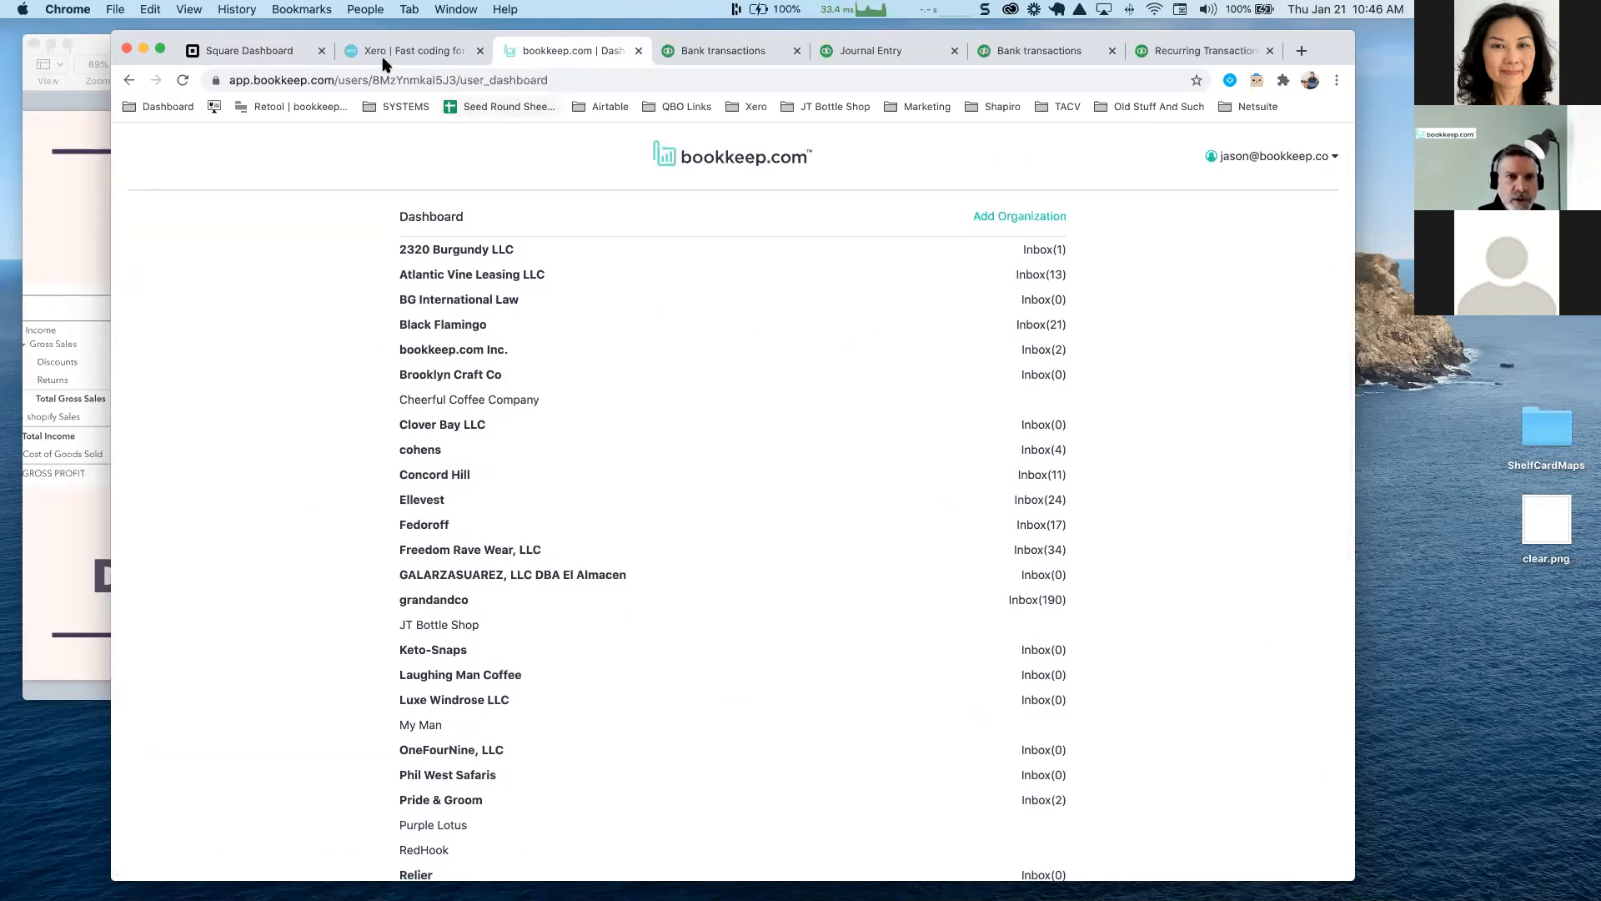
{"action": "left_click", "coordinate": [240, 53]}
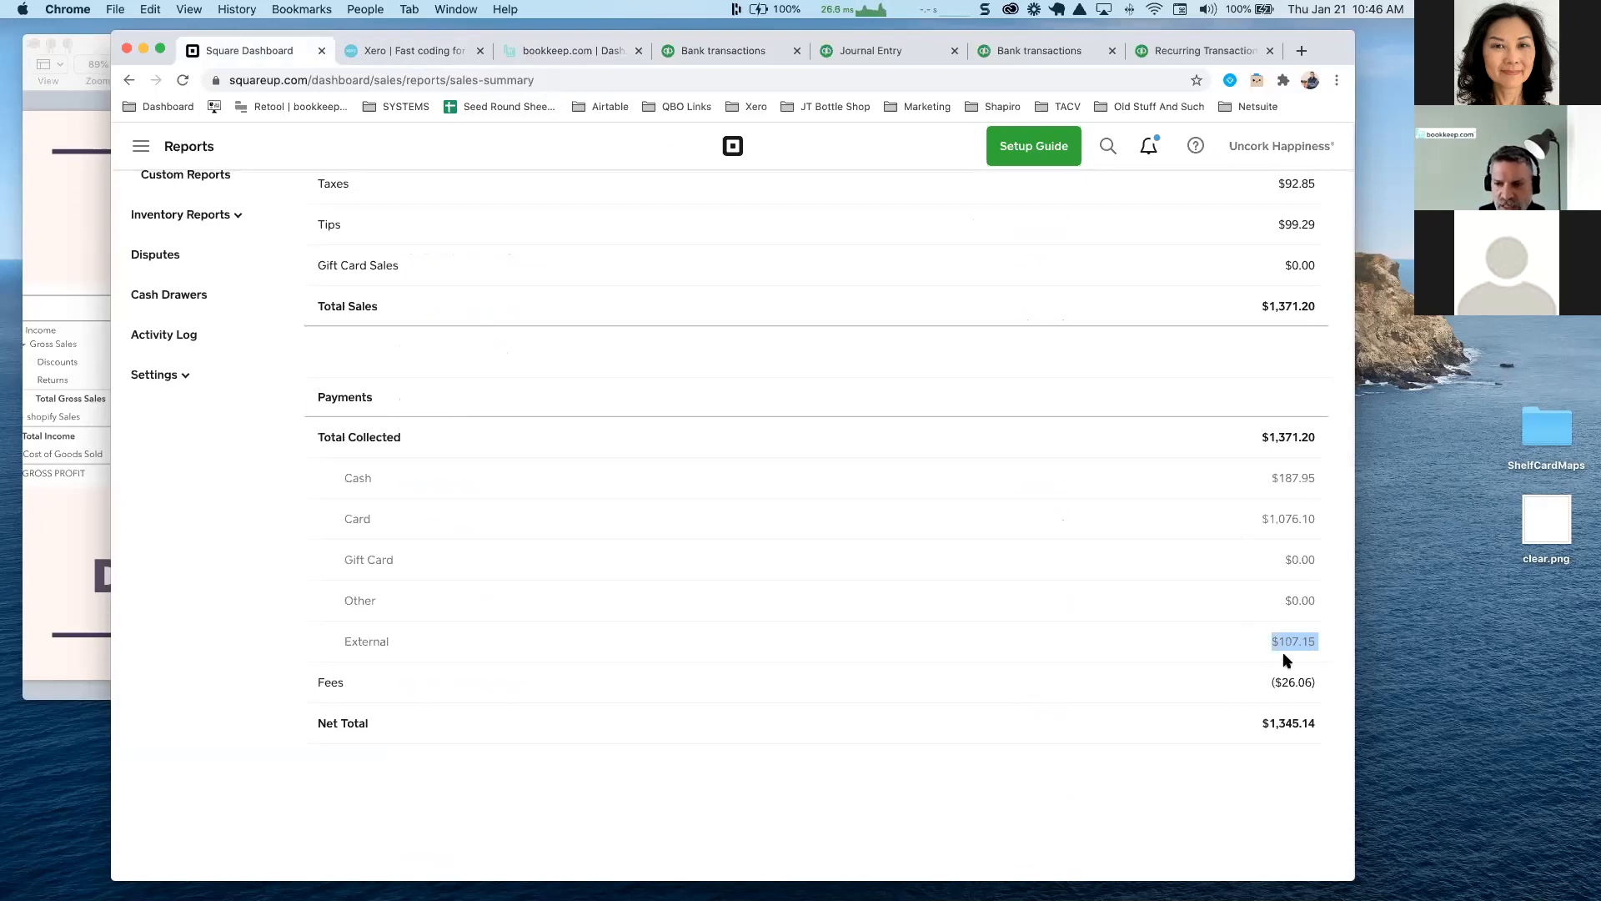
{"action": "scroll", "coordinate": [1075, 537], "scroll_direction": "up", "scroll_amount": 5}
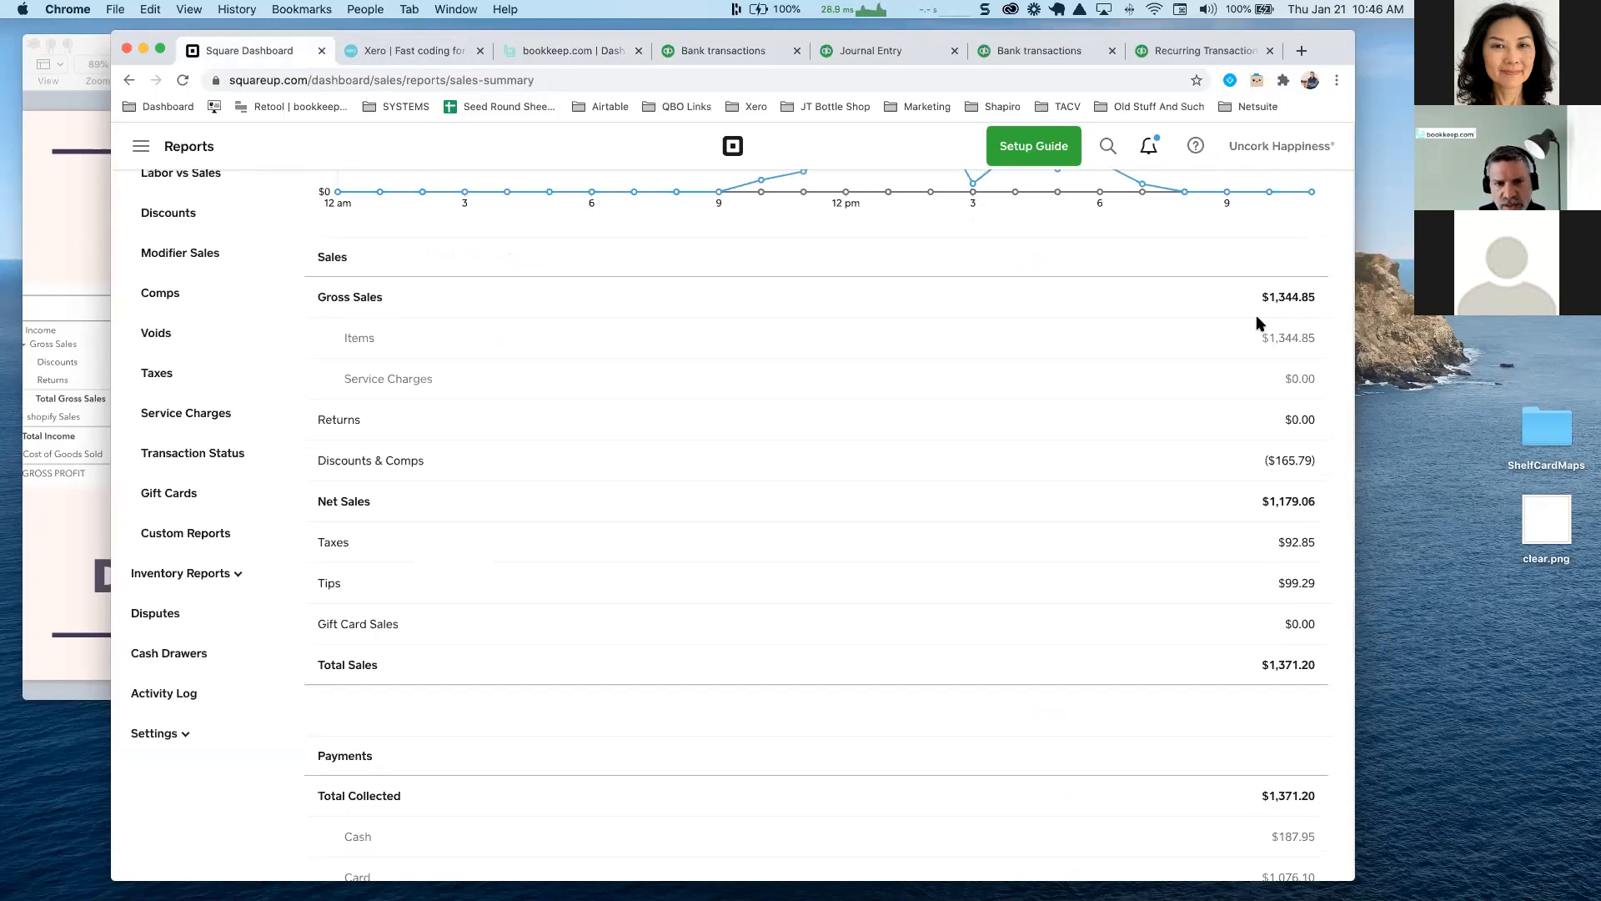
{"action": "scroll", "coordinate": [1261, 342], "scroll_direction": "down", "scroll_amount": 5}
{"action": "double_click", "coordinate": [1289, 641]}
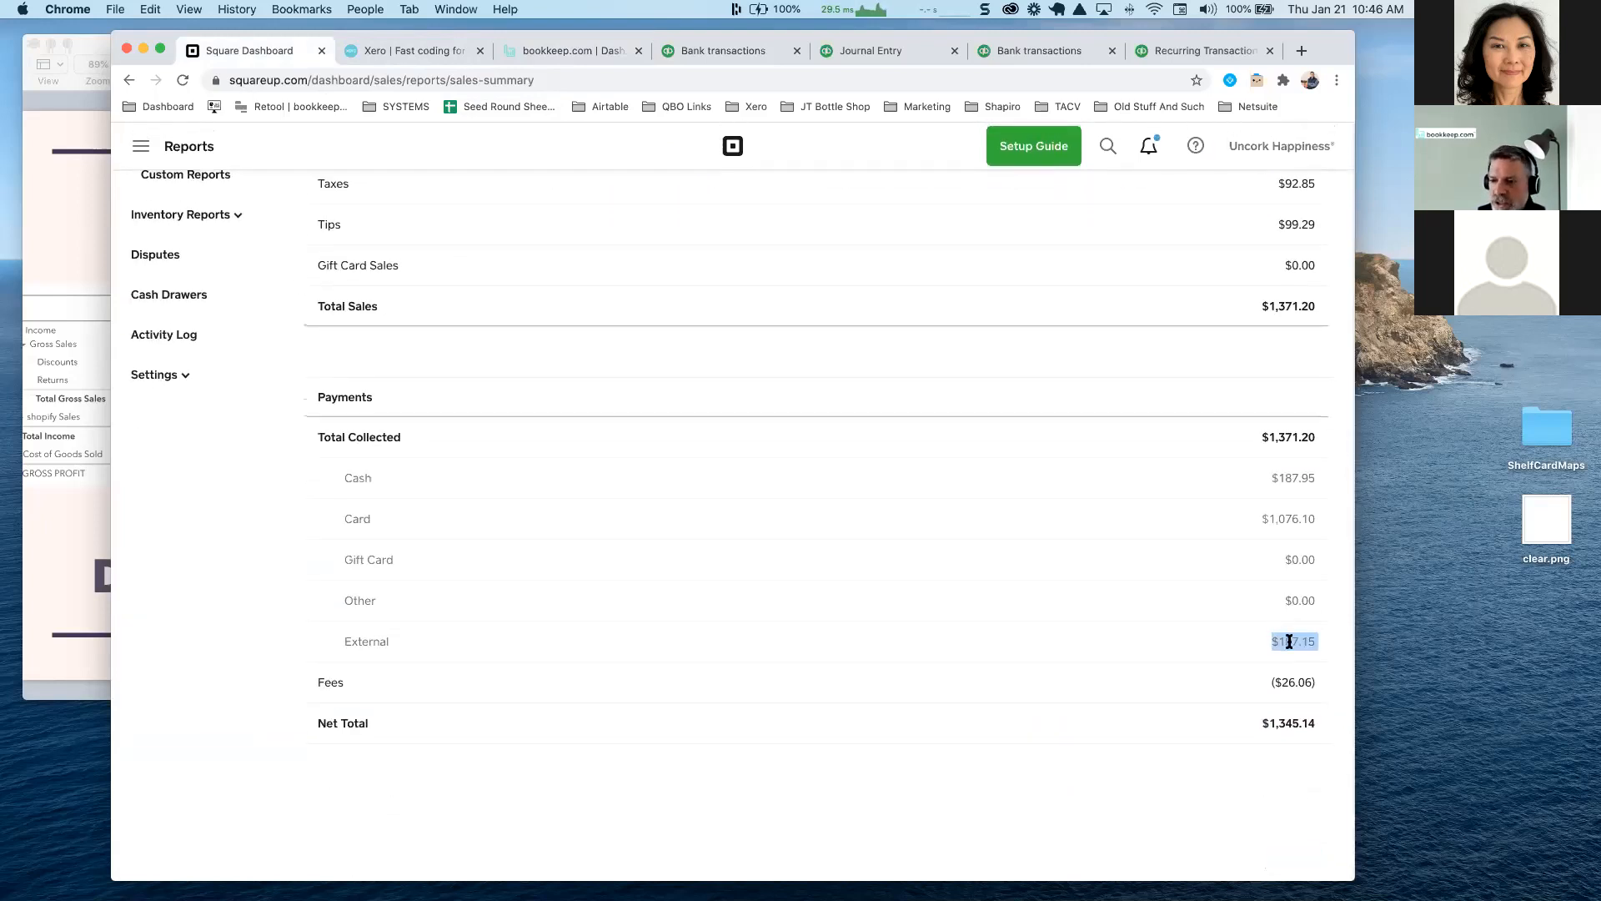
{"action": "left_click", "coordinate": [1299, 642]}
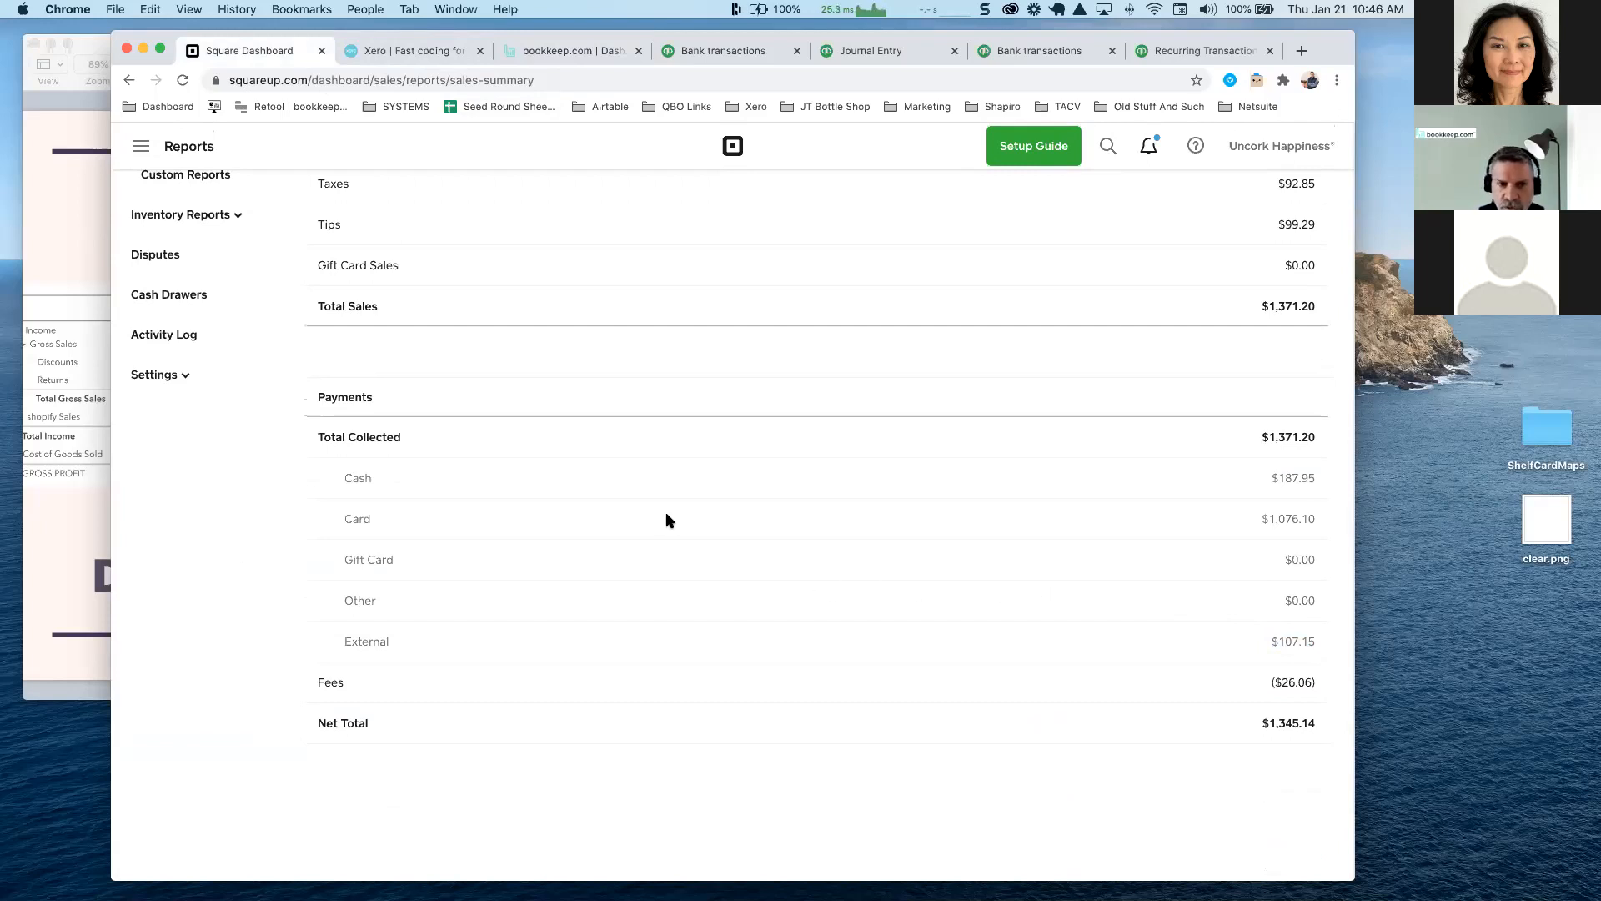
{"action": "scroll", "coordinate": [665, 517], "scroll_direction": "up", "scroll_amount": 8}
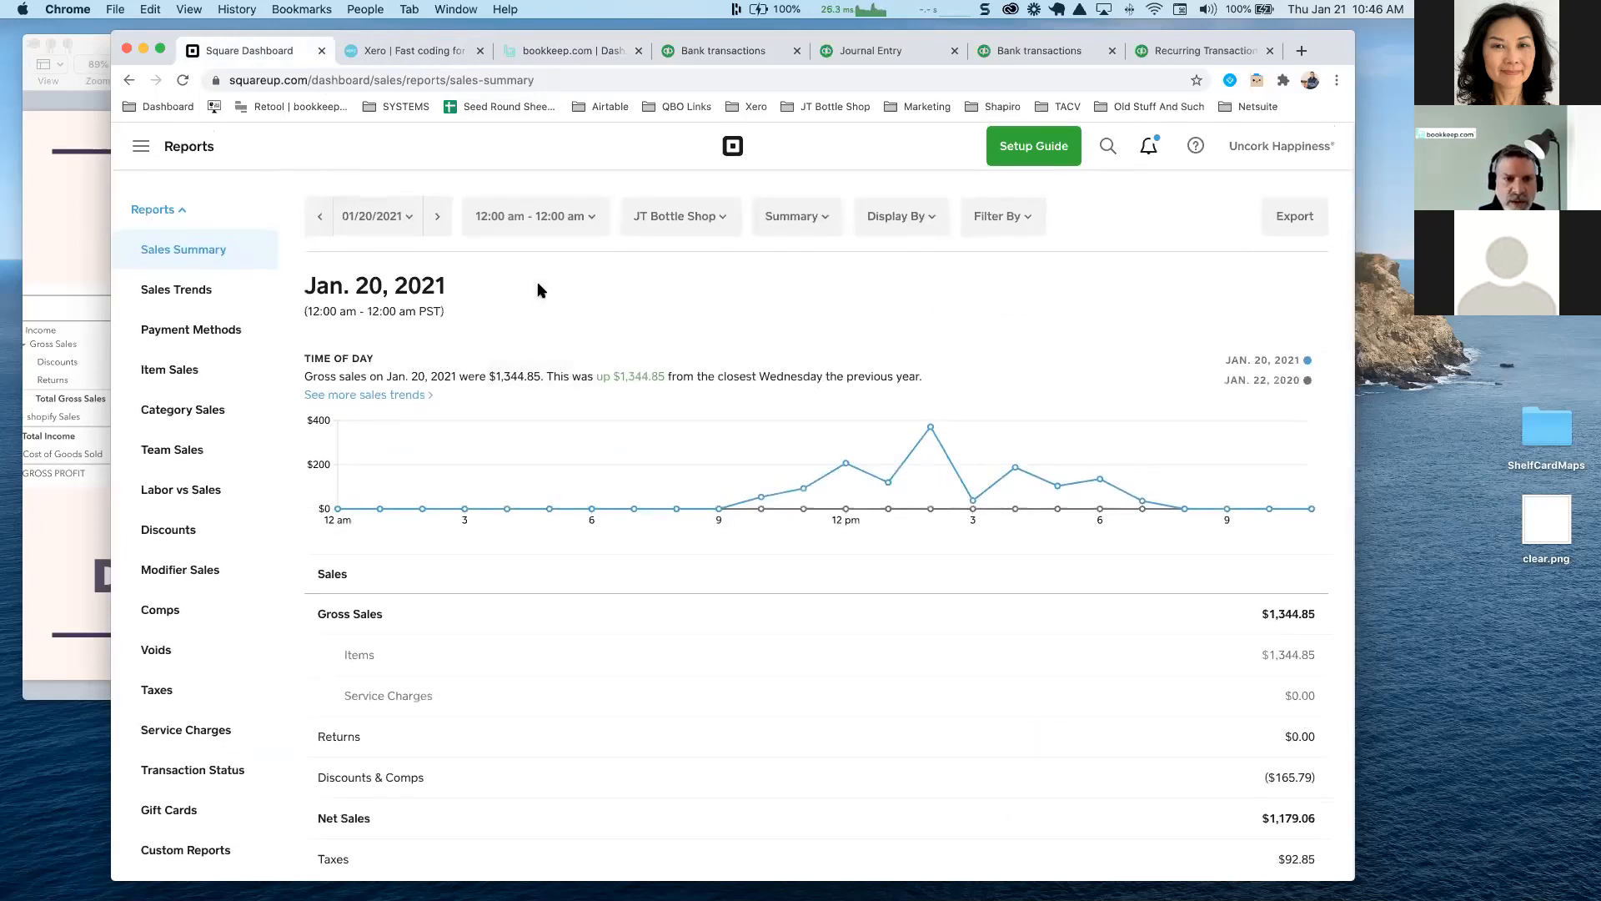
{"action": "scroll", "coordinate": [221, 630], "scroll_direction": "down", "scroll_amount": 2}
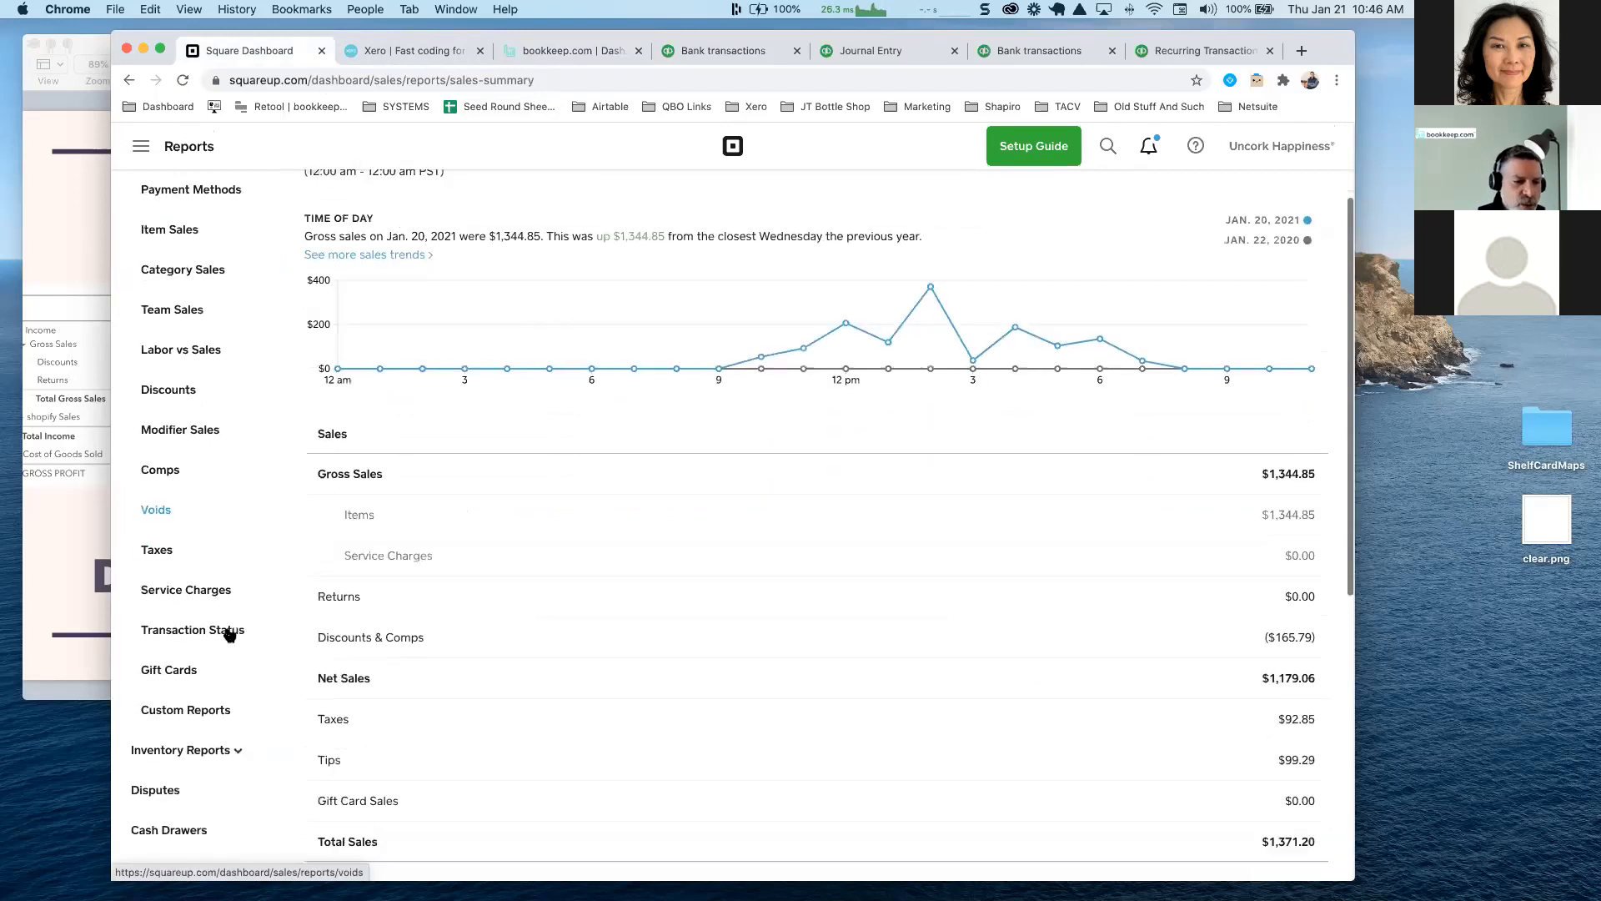
{"action": "scroll", "coordinate": [569, 492], "scroll_direction": "up", "scroll_amount": 2}
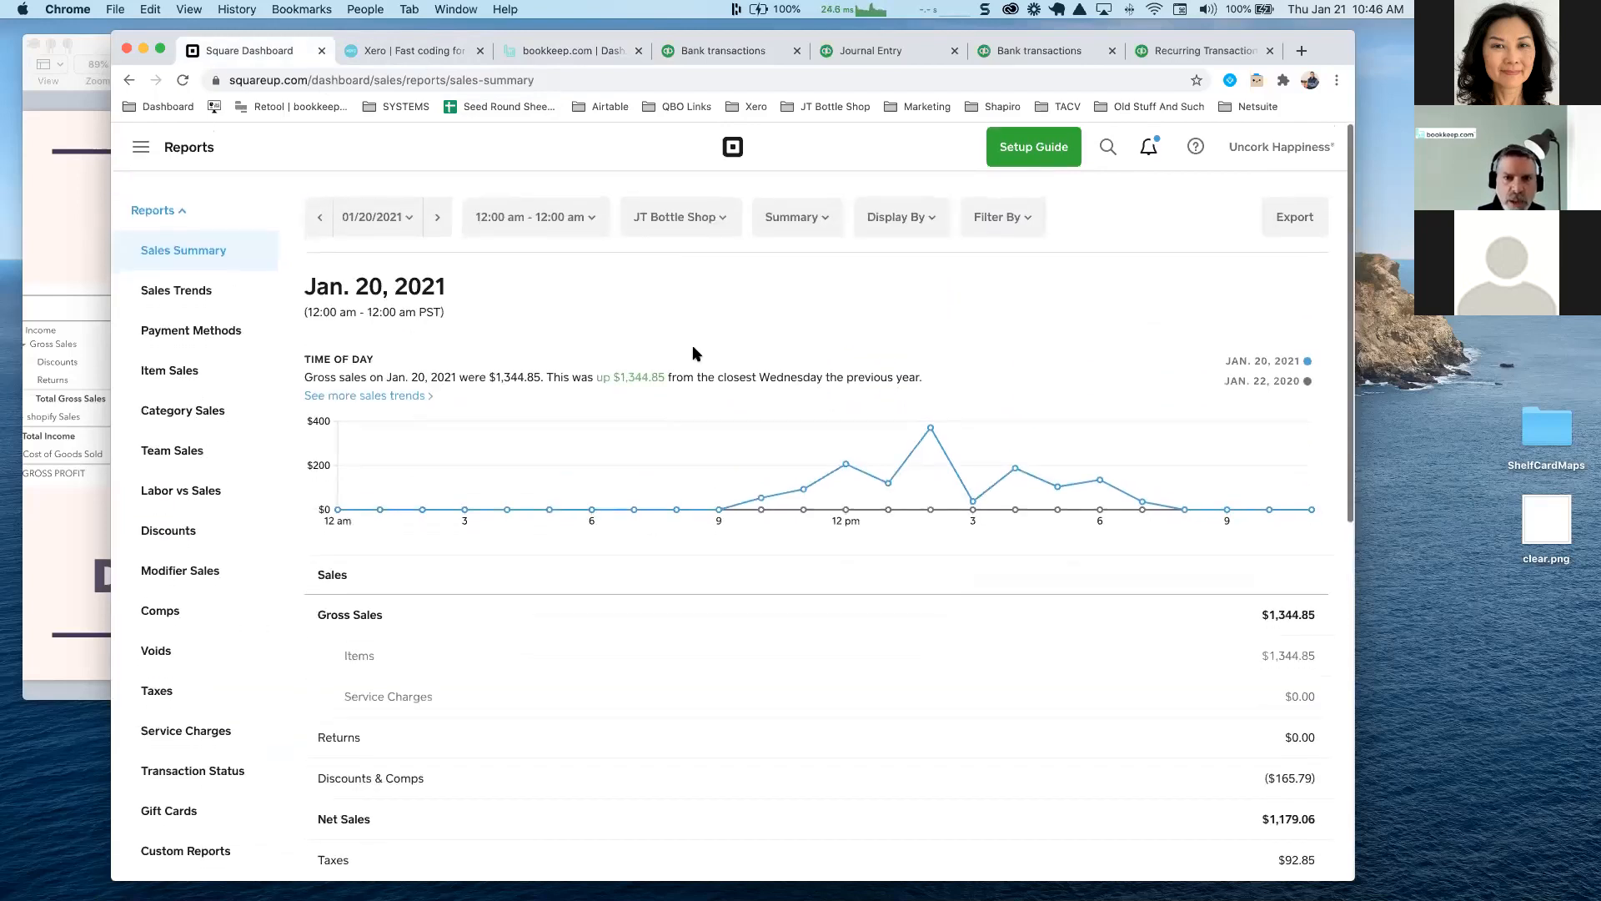
Open the Laughing Man Coffee organization in bookkeep.com and review its connected QuickBooks, Shopify, Finicity and Square app accounts
{"action": "left_click", "coordinate": [574, 48]}
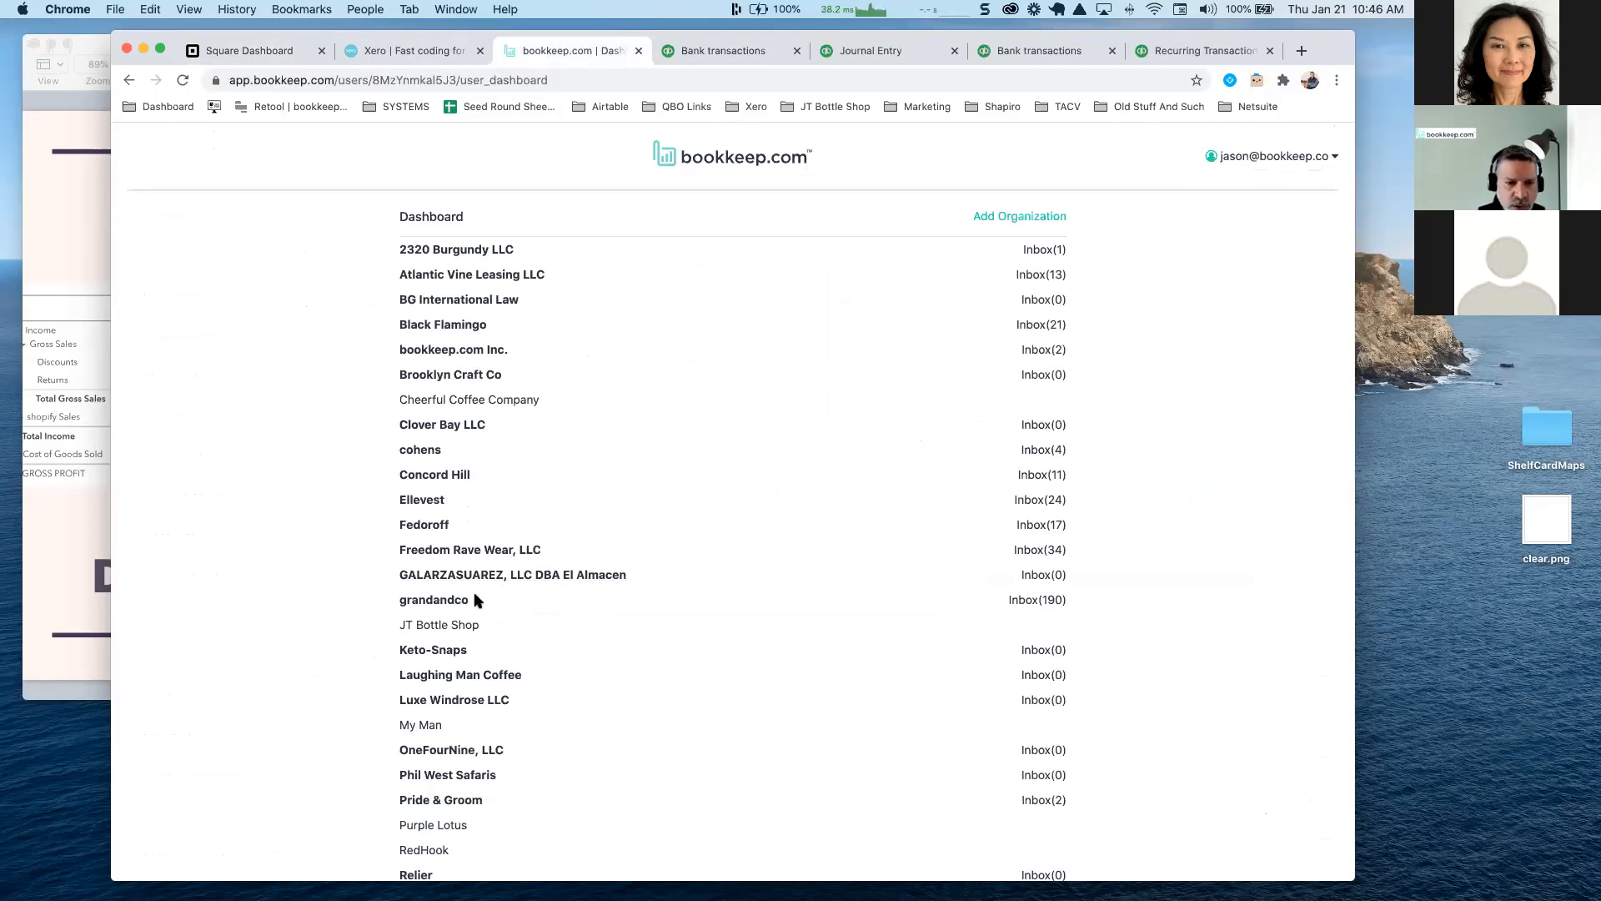
{"action": "left_click", "coordinate": [486, 673]}
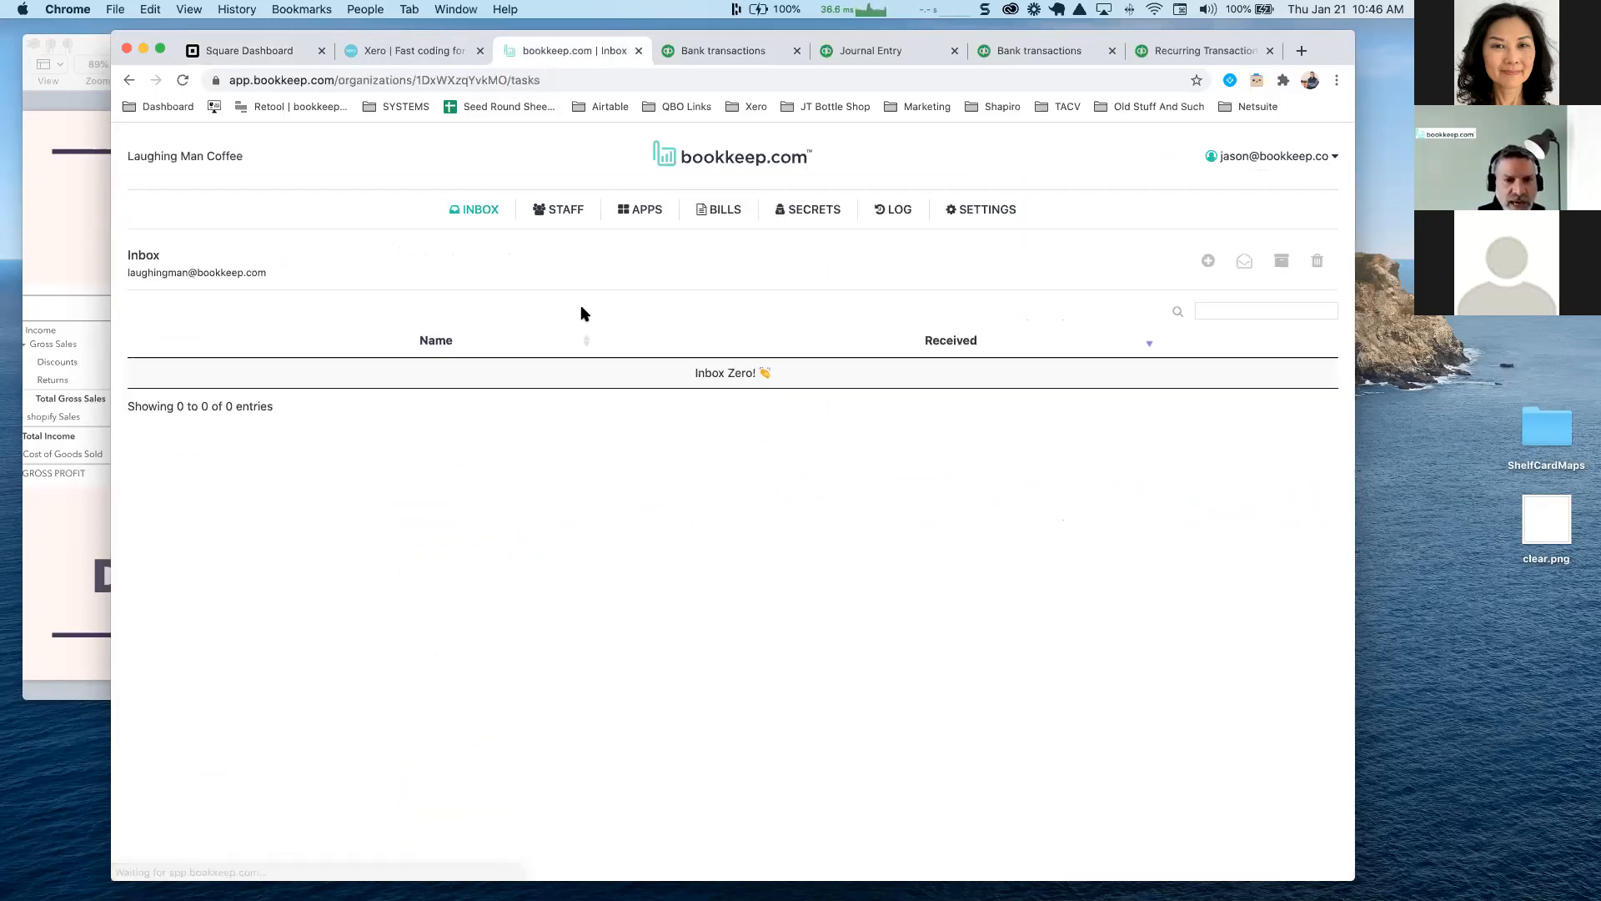
{"action": "left_click", "coordinate": [643, 218]}
{"action": "scroll", "coordinate": [525, 688], "scroll_direction": "down", "scroll_amount": 1}
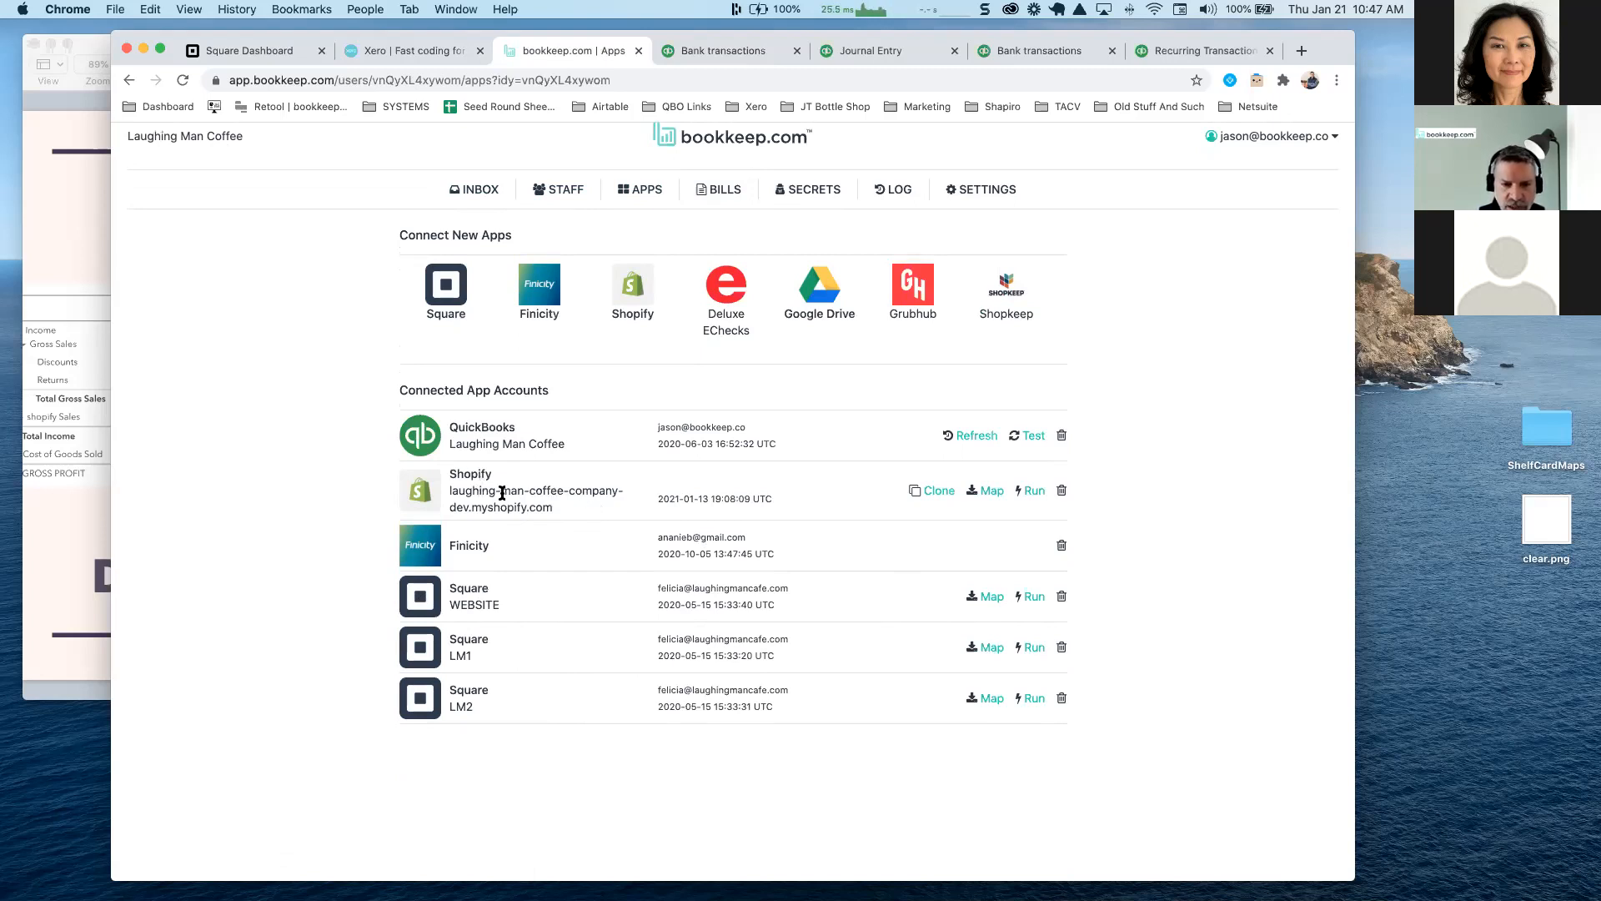
{"action": "scroll", "coordinate": [547, 490], "scroll_direction": "up", "scroll_amount": 1}
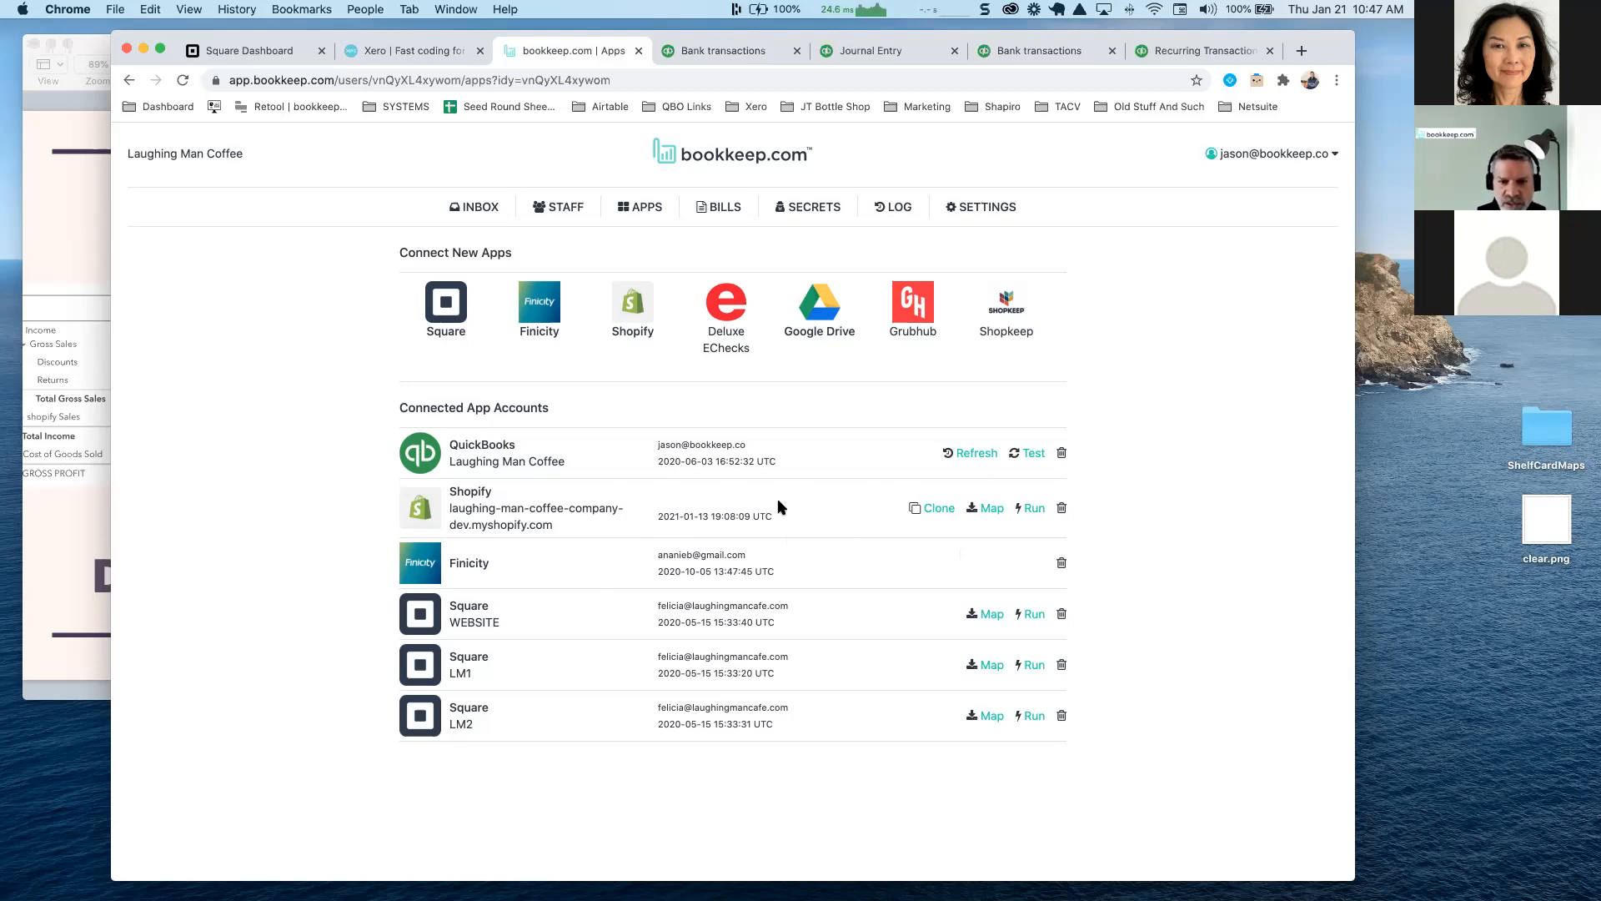
{"action": "scroll", "coordinate": [780, 506], "scroll_direction": "down", "scroll_amount": 1}
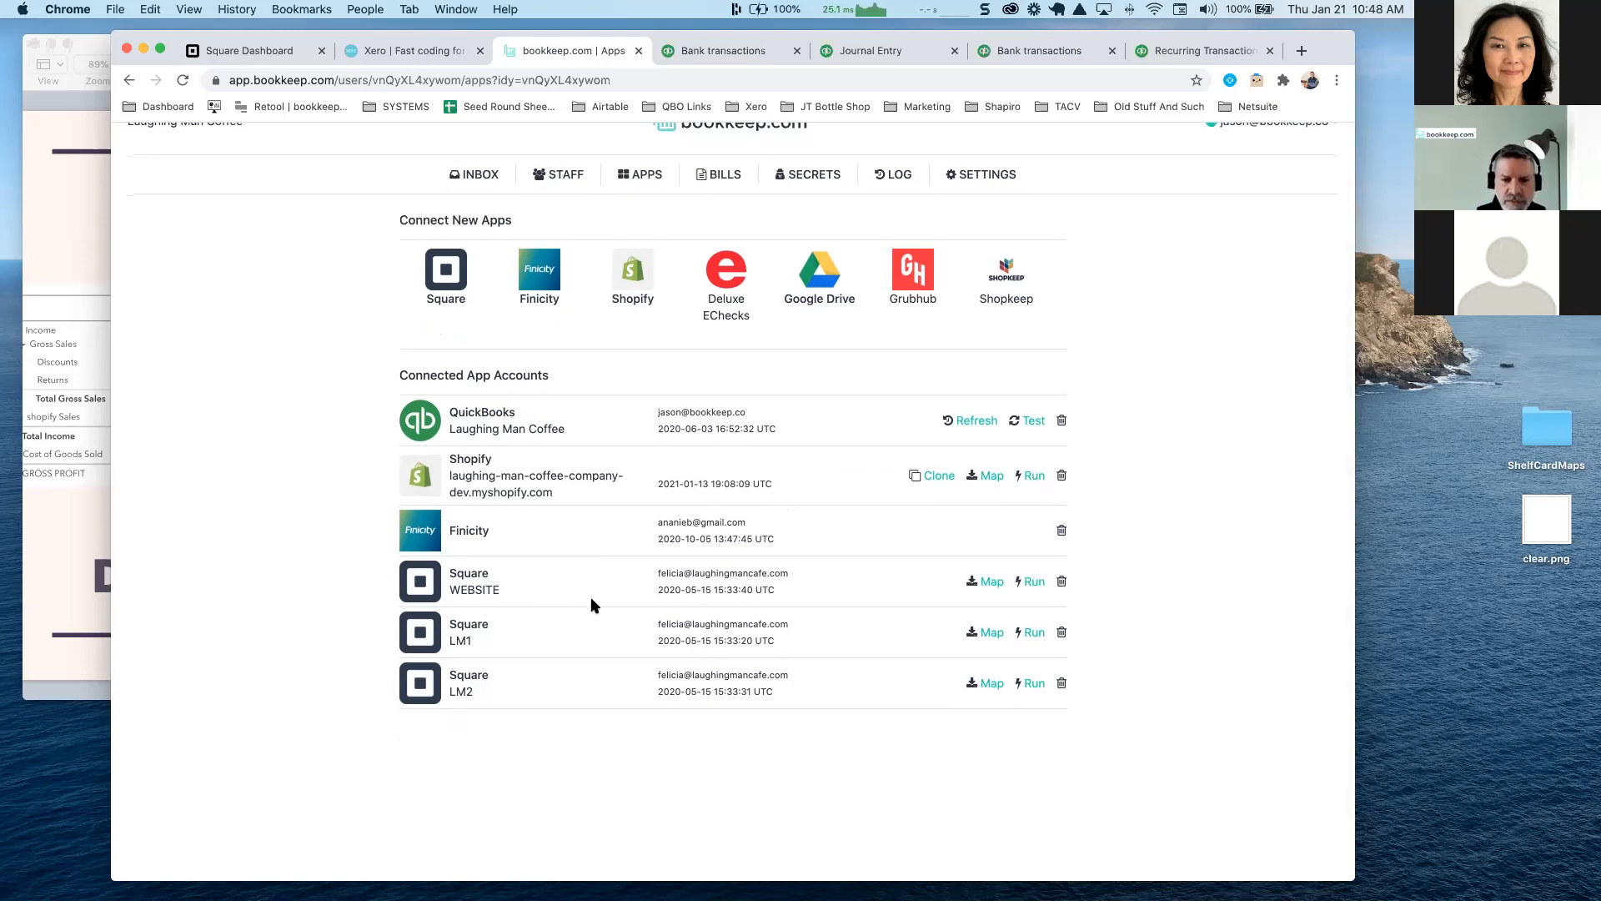
{"action": "scroll", "coordinate": [639, 589], "scroll_direction": "down", "scroll_amount": 1}
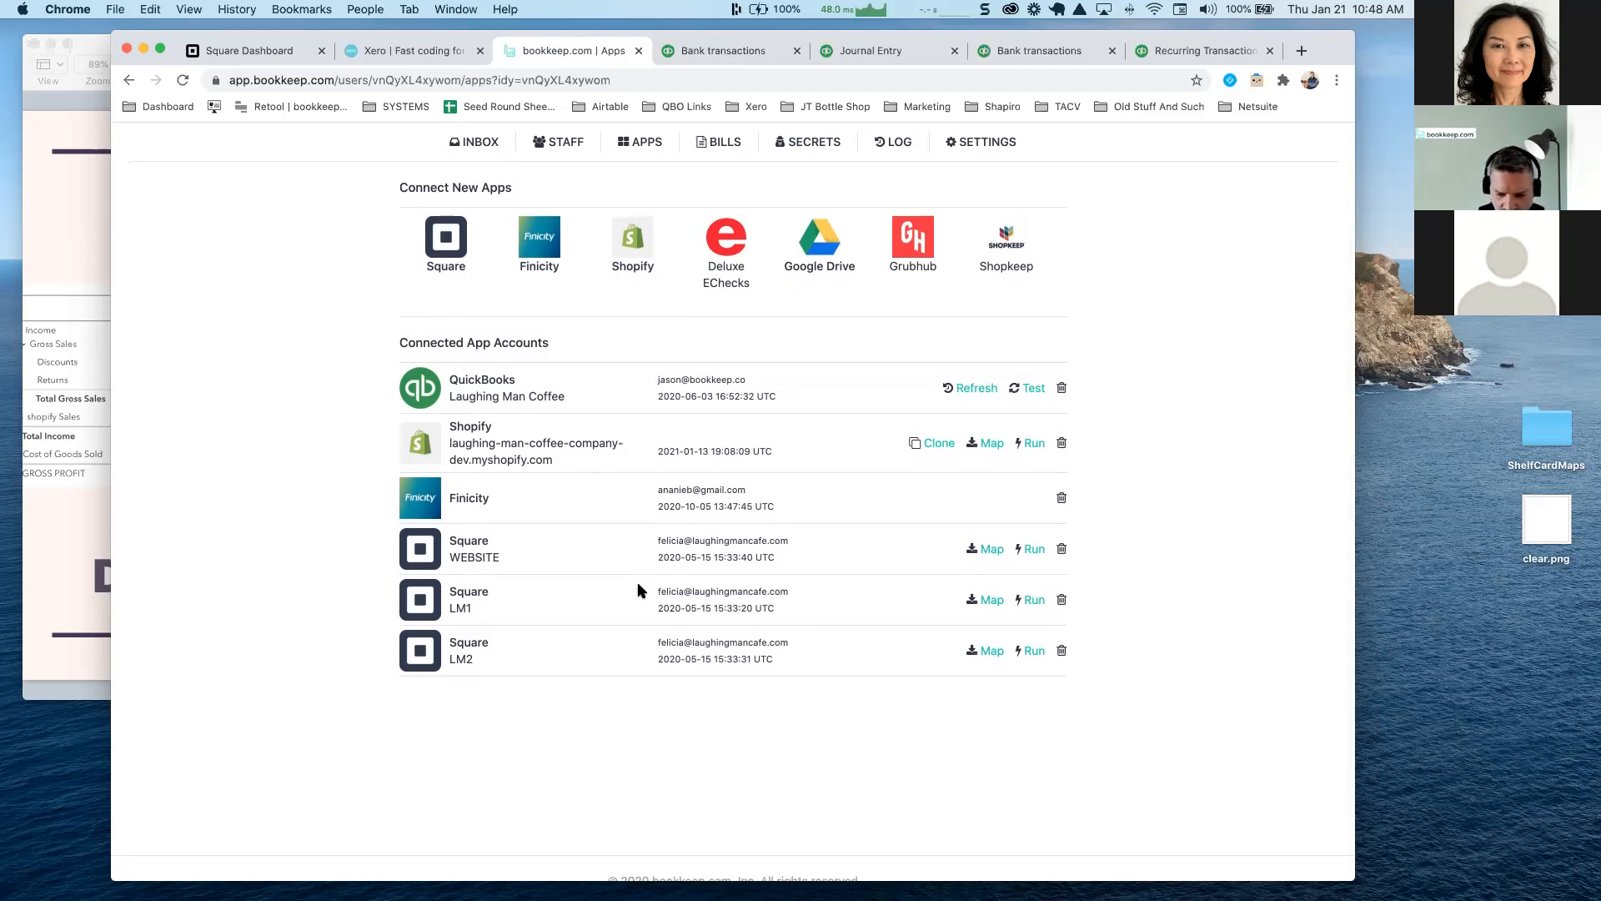
{"action": "scroll", "coordinate": [639, 589], "scroll_direction": "up", "scroll_amount": 2}
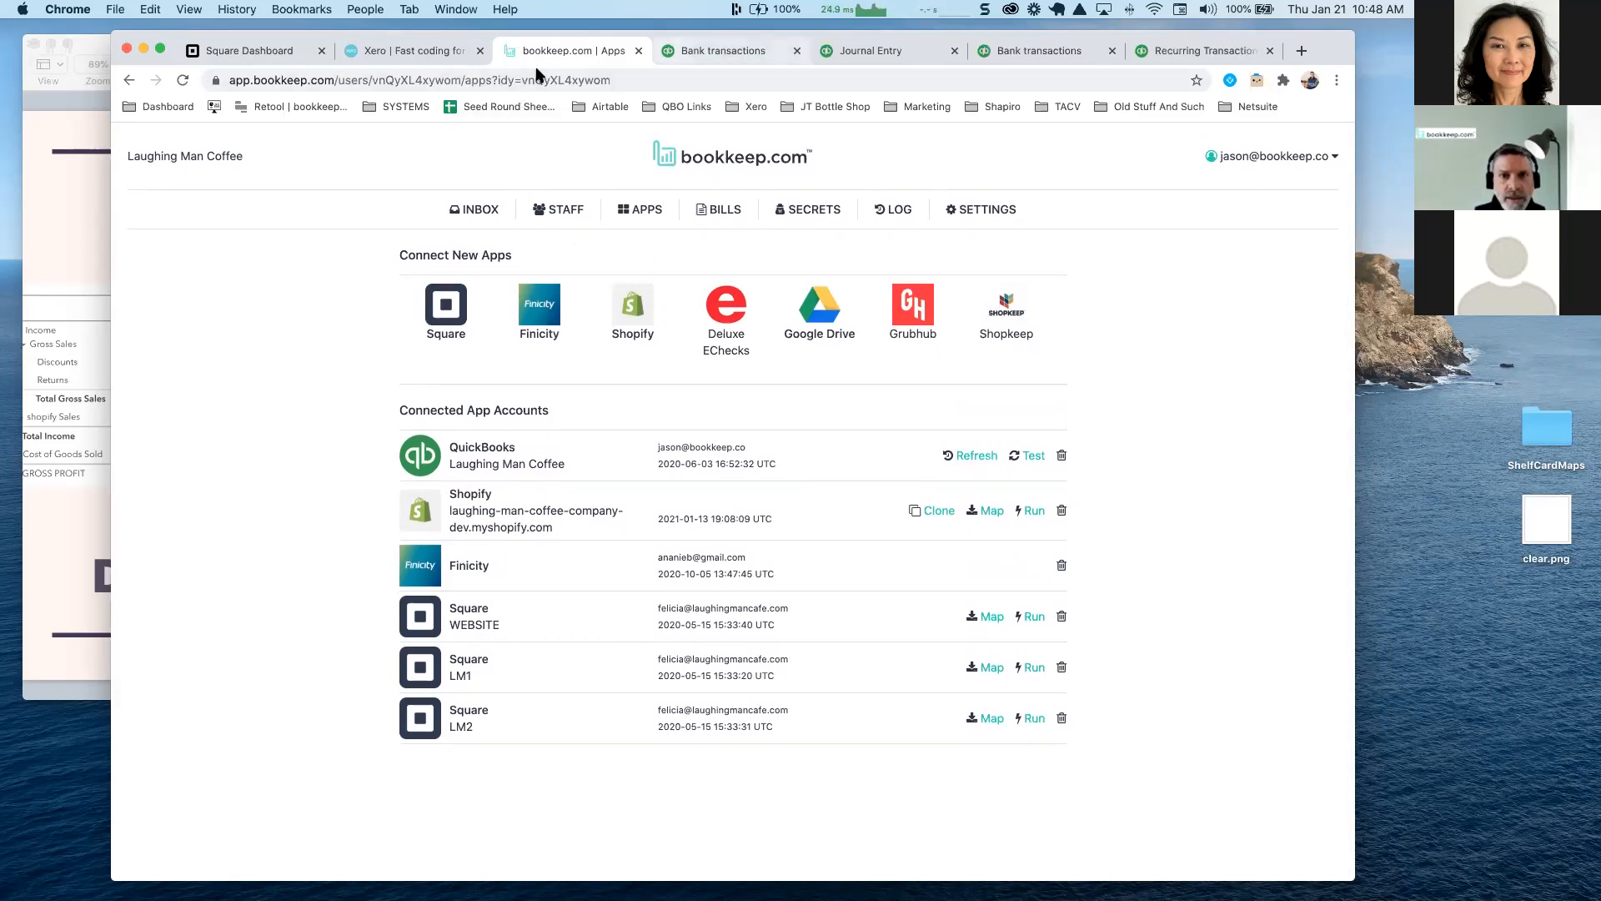
Load the QuickBooks App Store in place of the Simply Wine Inc. bank transactions page
{"action": "left_click", "coordinate": [692, 51]}
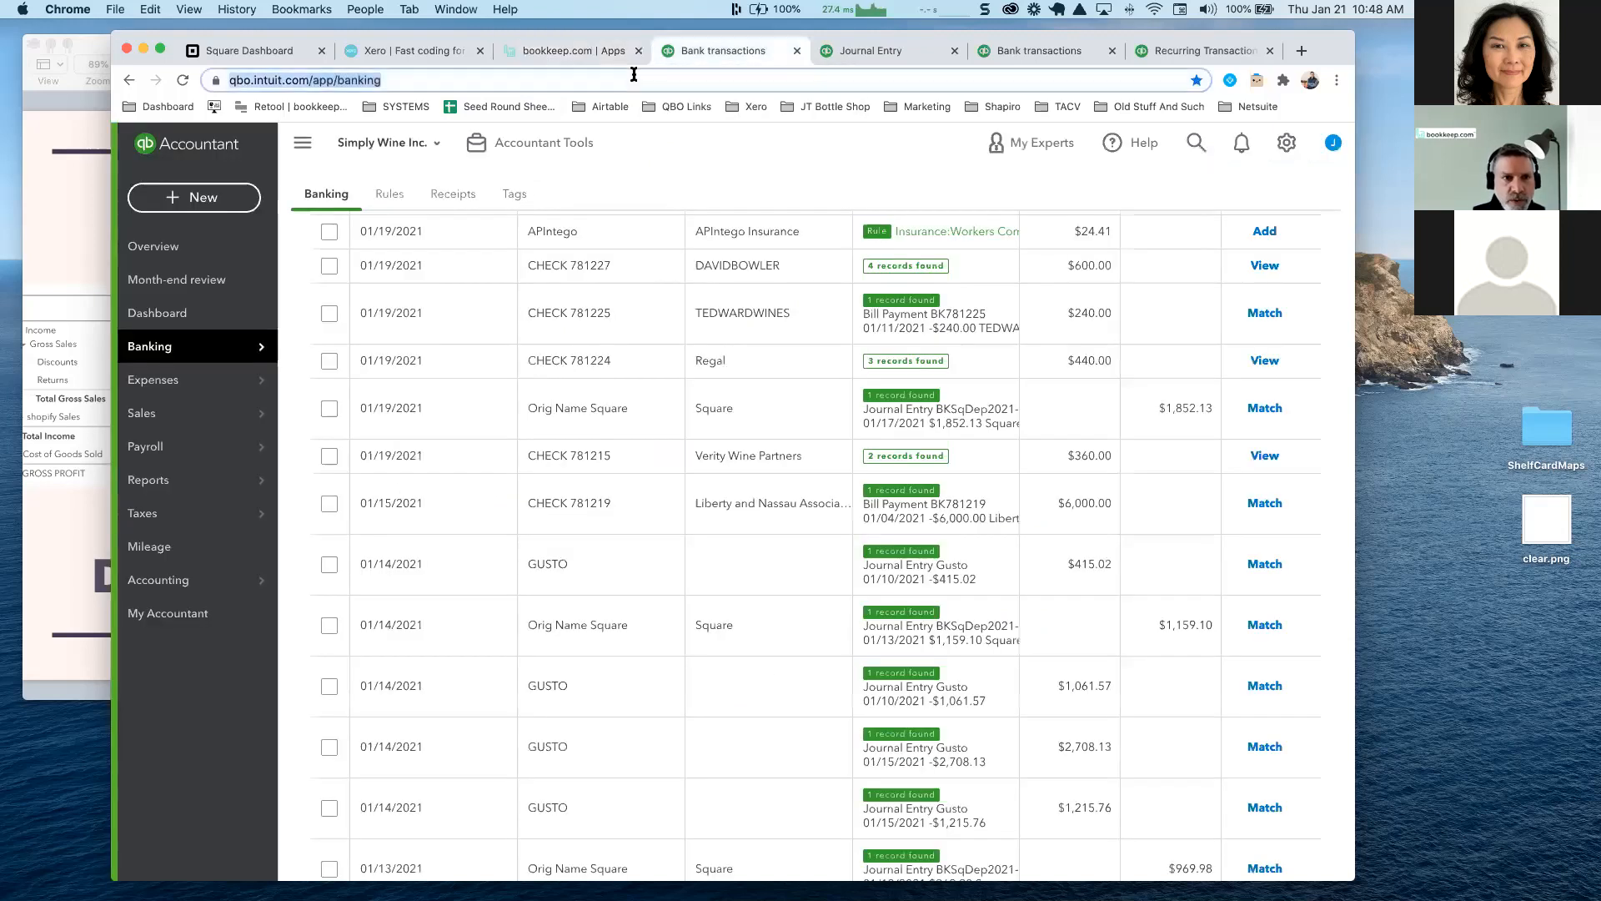
{"action": "type", "text": "app."}
{"action": "key", "text": "Return"}
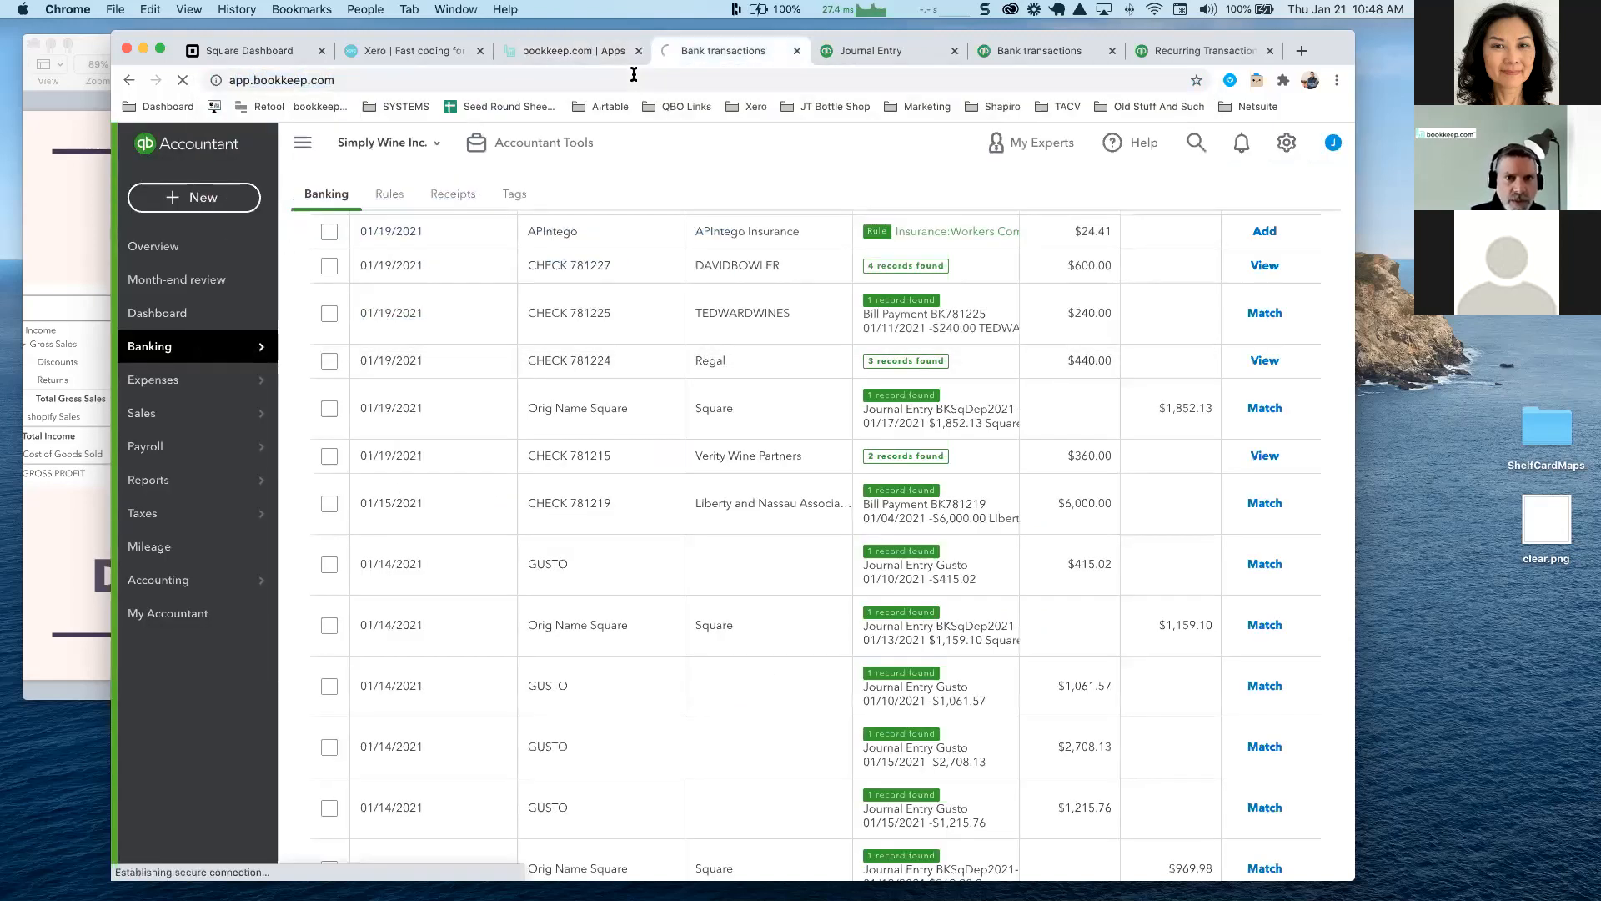
{"action": "left_click", "coordinate": [634, 79]}
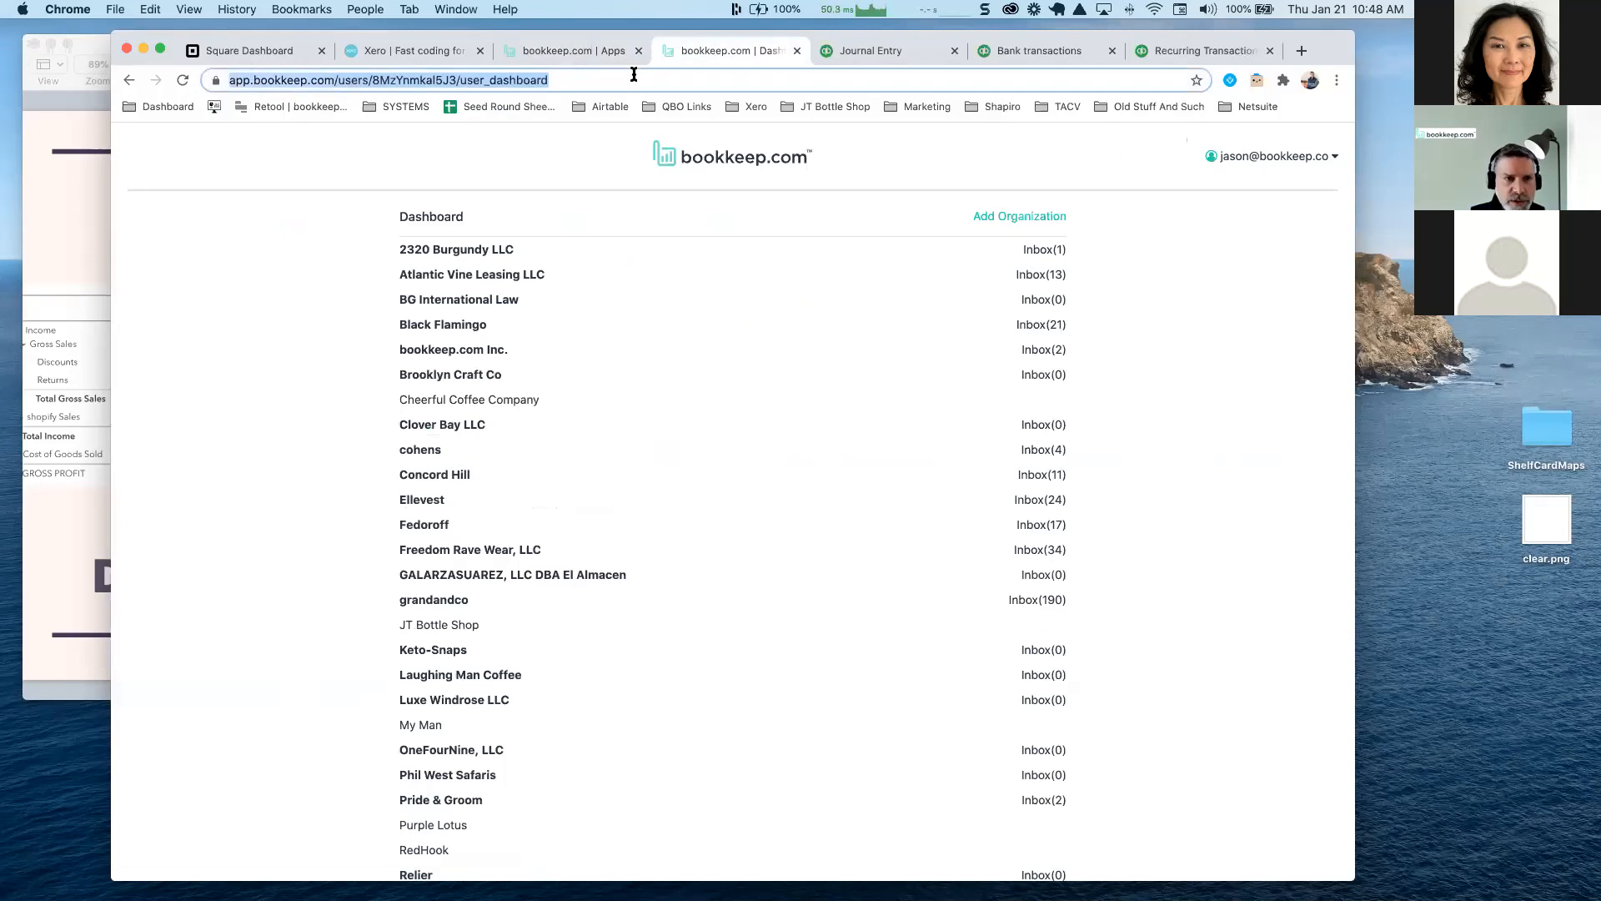
{"action": "type", "text": "apps"}
{"action": "key", "text": "Return"}
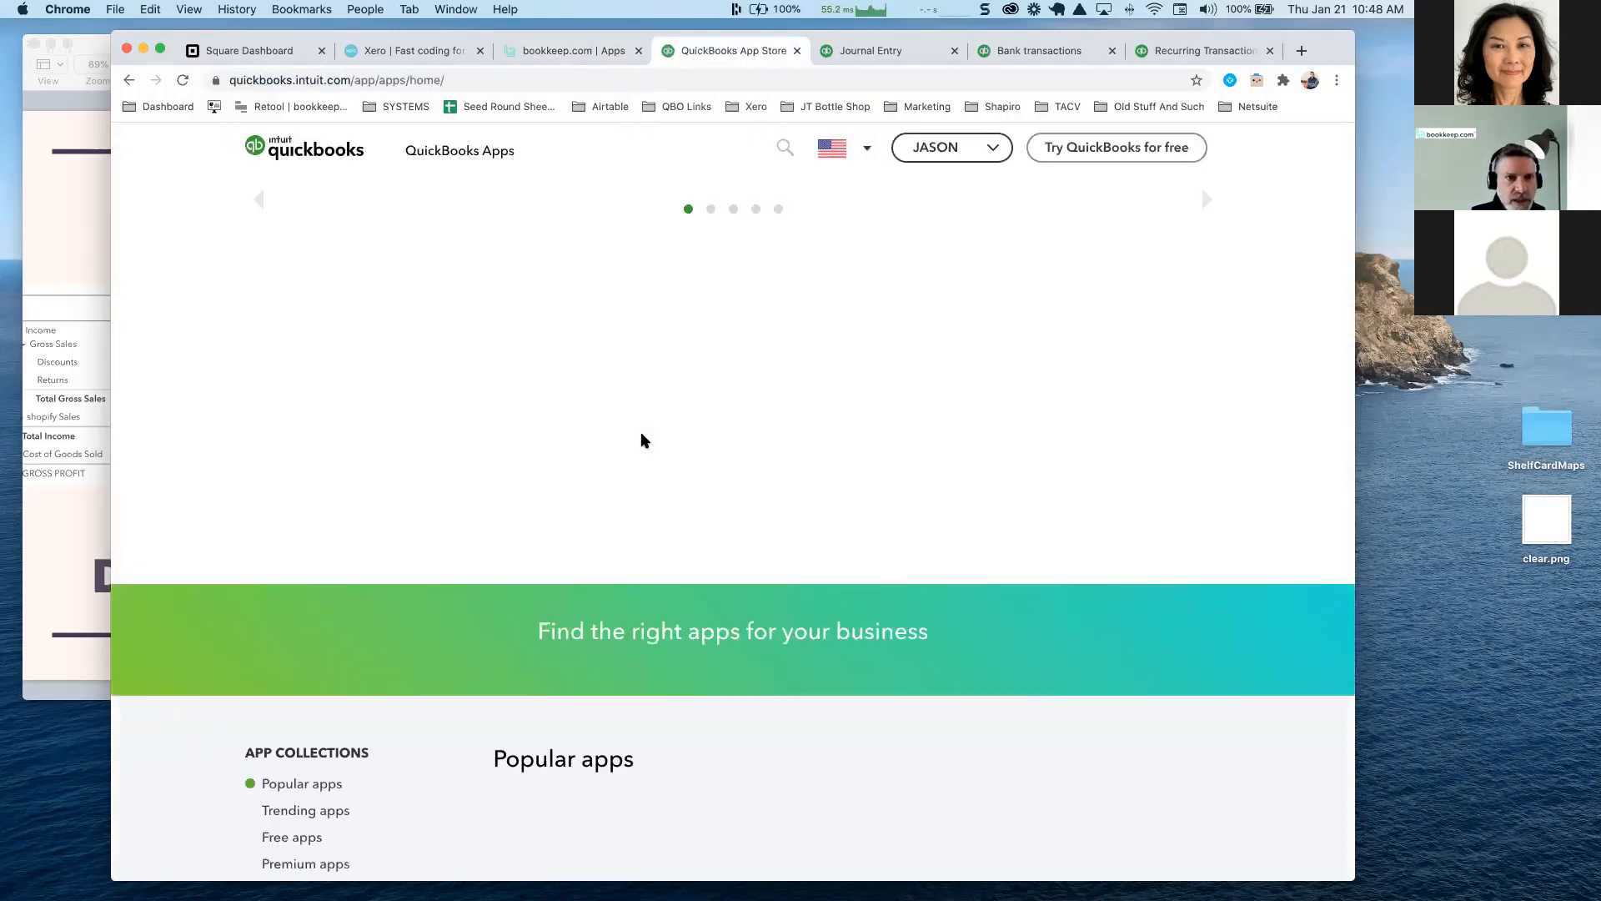
Search the QuickBooks App Store for "bookkeep" and look through the results for the Square, Shopify and Grubhub Daily Summary apps
{"action": "left_click", "coordinate": [554, 677]}
{"action": "type", "text": "bo"}
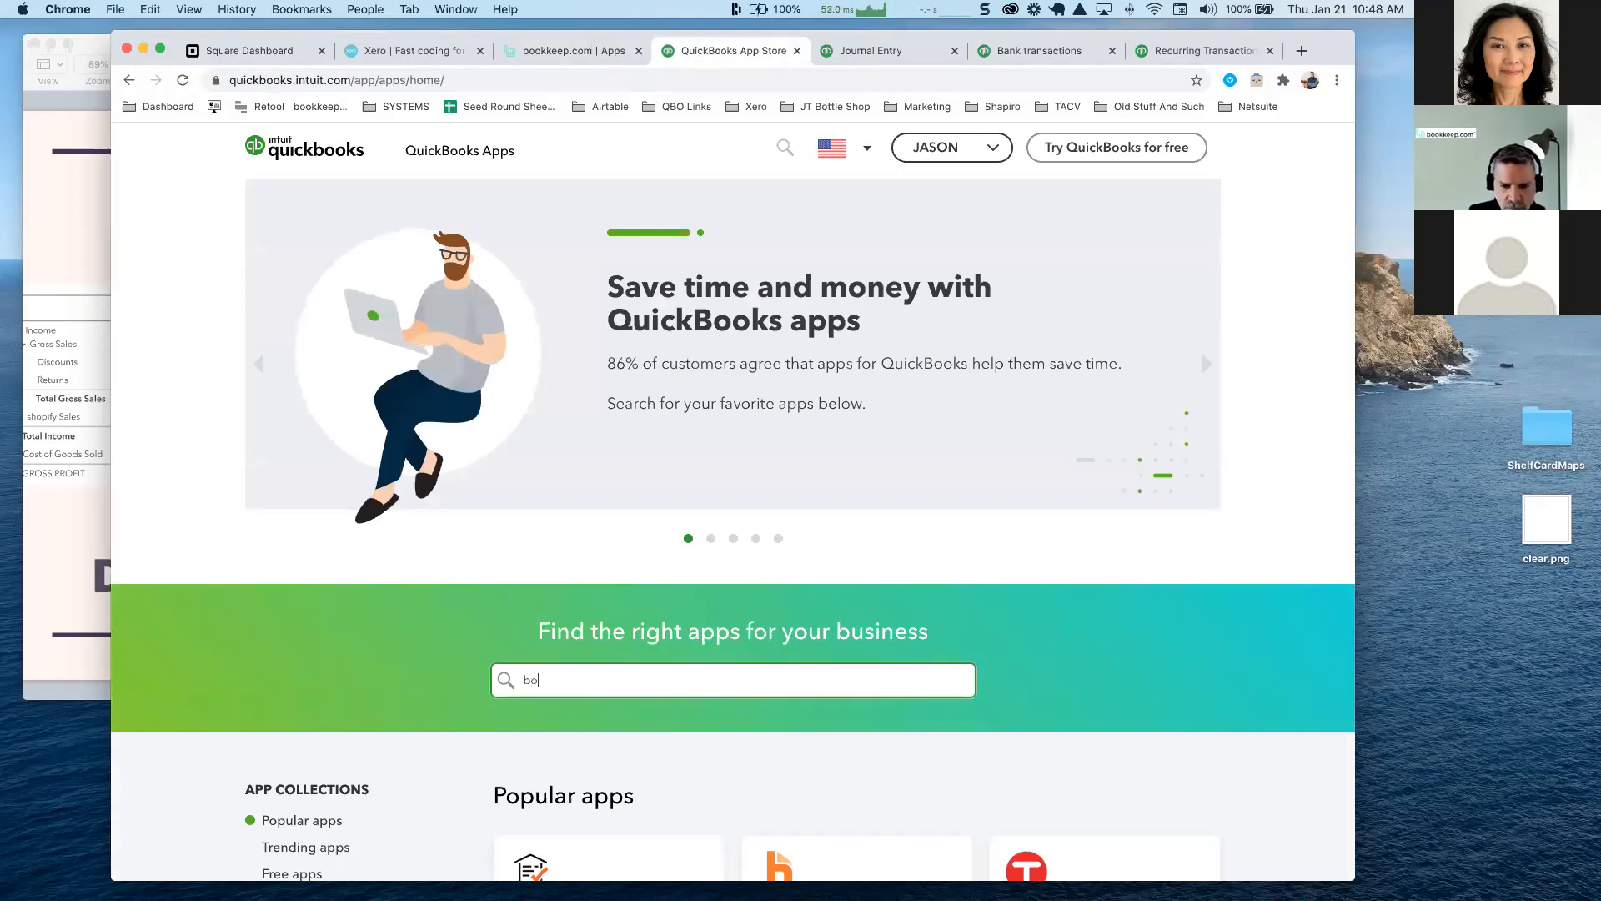
{"action": "type", "text": "okkeep"}
{"action": "key", "text": "Return"}
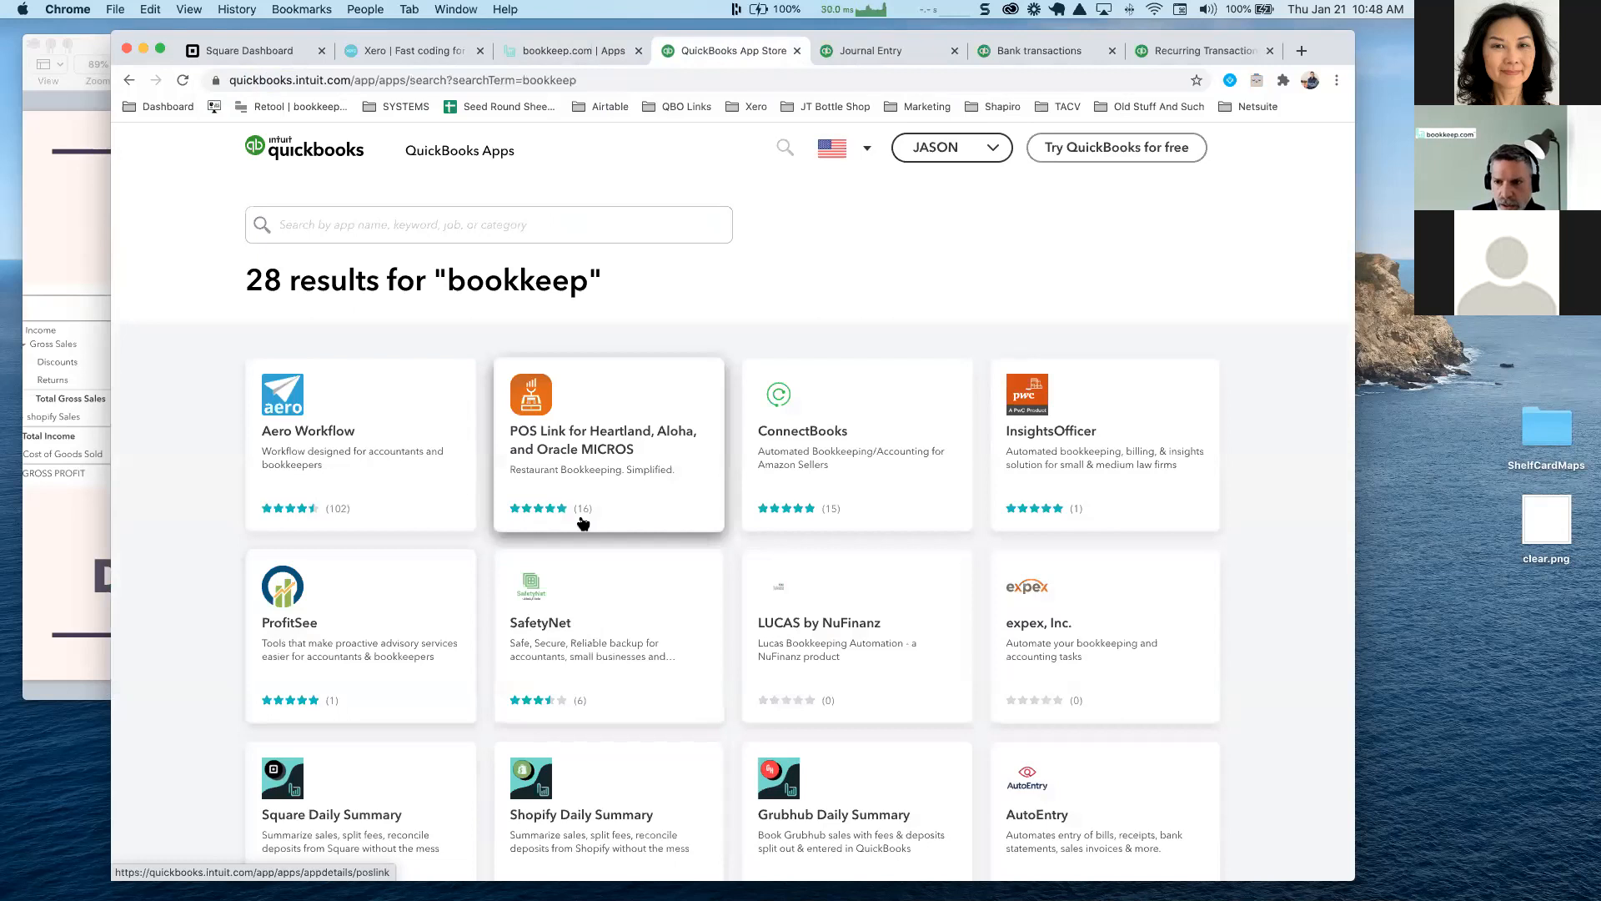
{"action": "scroll", "coordinate": [583, 523], "scroll_direction": "down", "scroll_amount": 3}
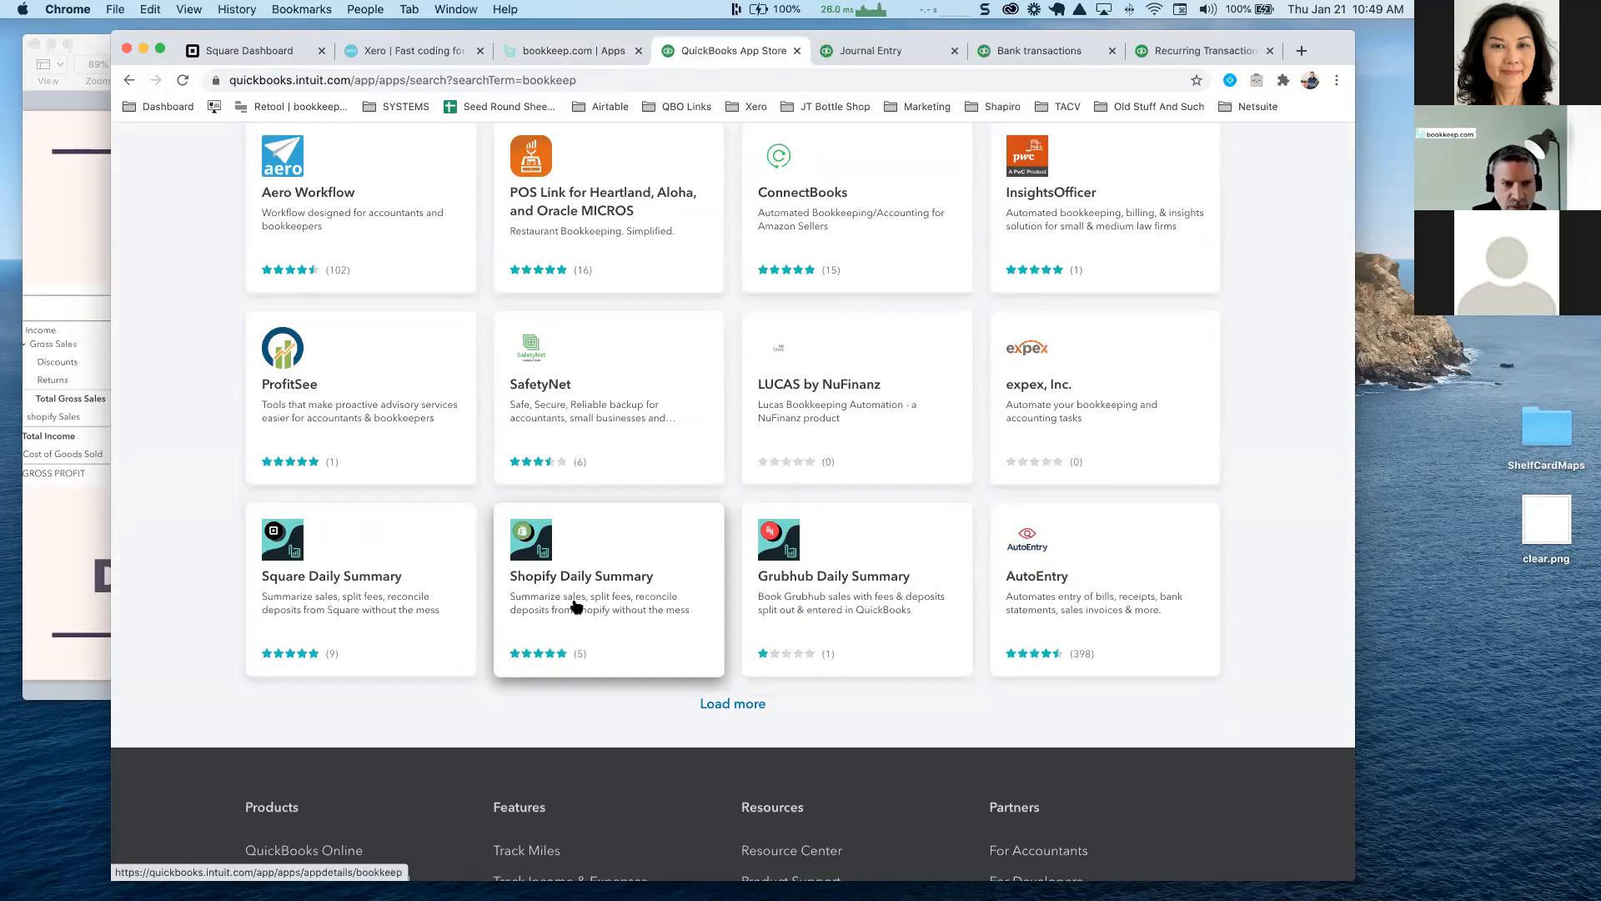
{"action": "scroll", "coordinate": [575, 606], "scroll_direction": "up", "scroll_amount": 5}
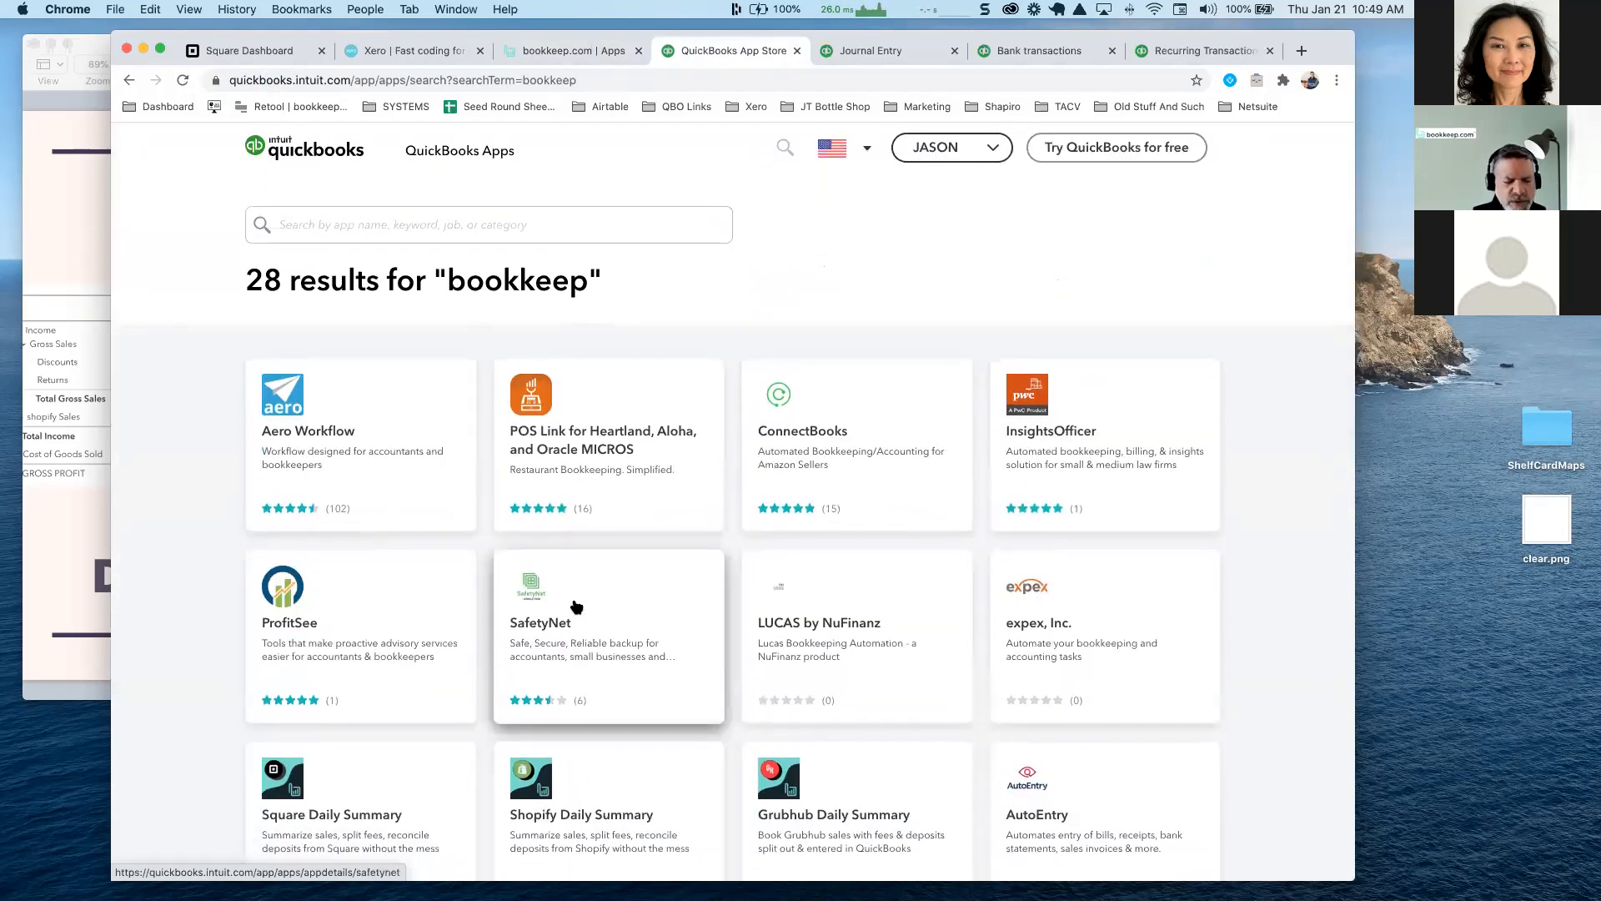
{"action": "scroll", "coordinate": [575, 606], "scroll_direction": "down", "scroll_amount": 2}
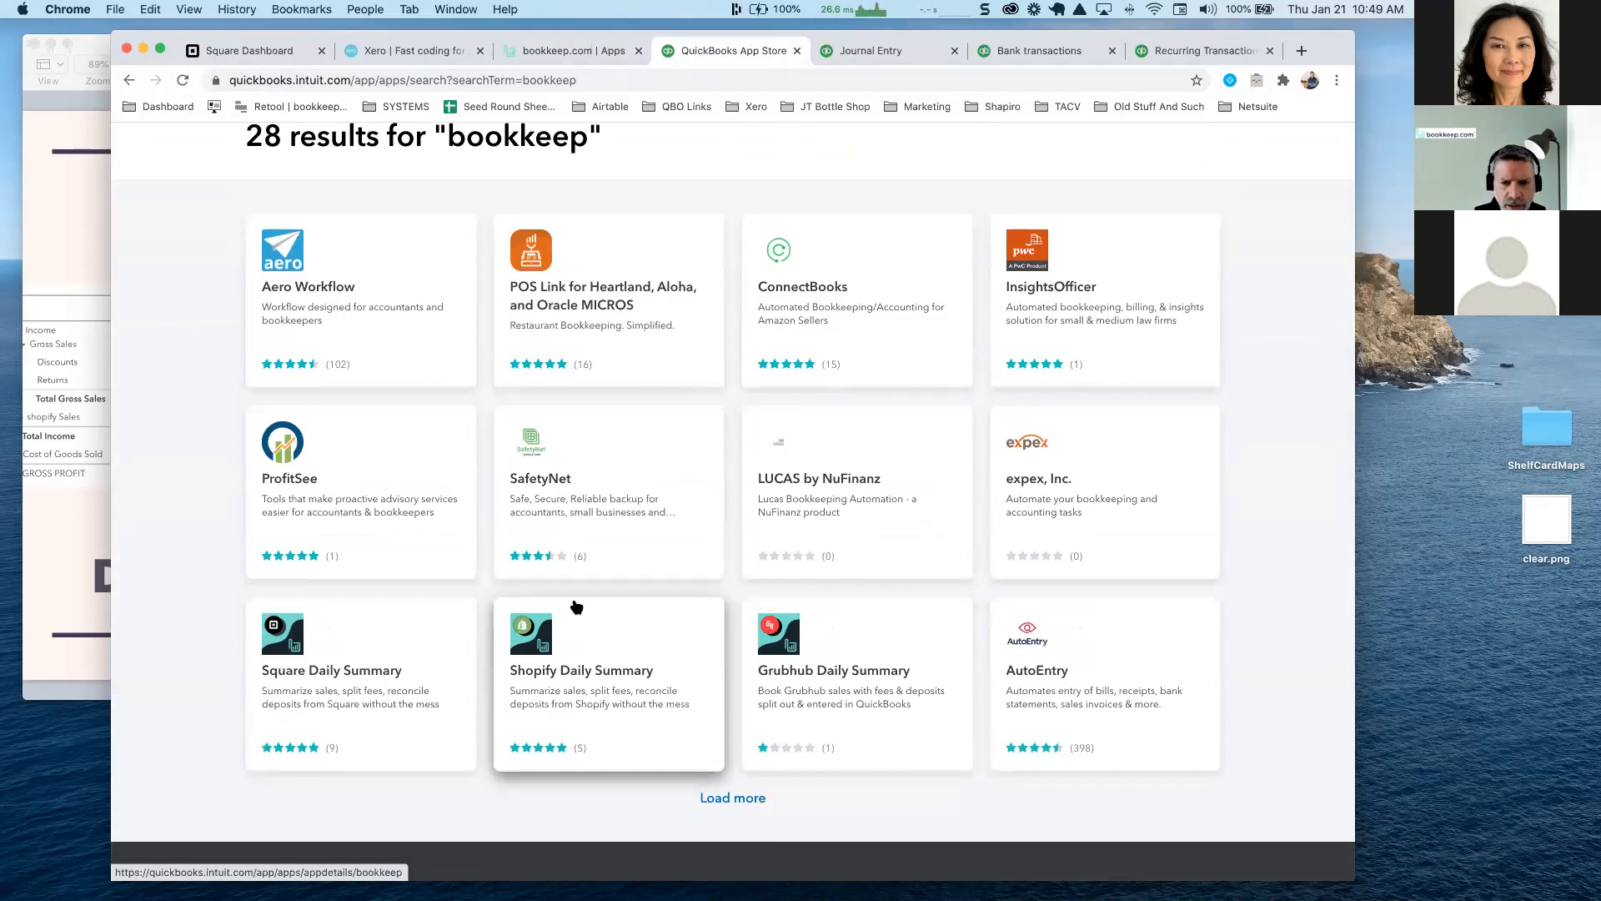
{"action": "scroll", "coordinate": [575, 606], "scroll_direction": "up", "scroll_amount": 2}
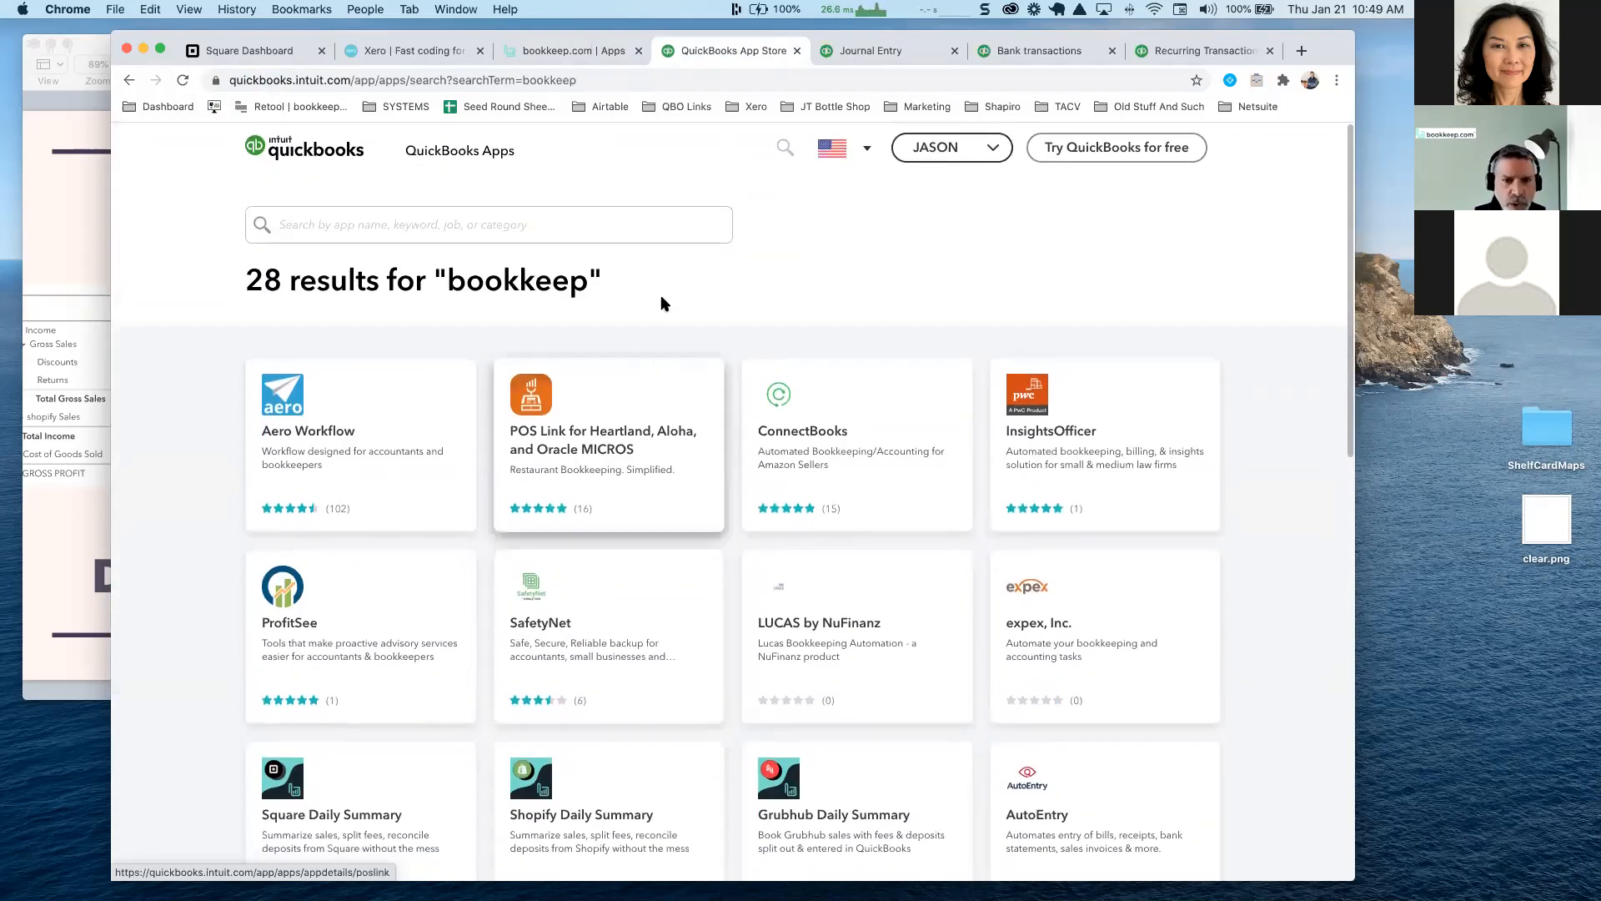
Return to bookkeep.com, open the Simply Wine Inc. organization, and review its connected app accounts
{"action": "left_click", "coordinate": [550, 55]}
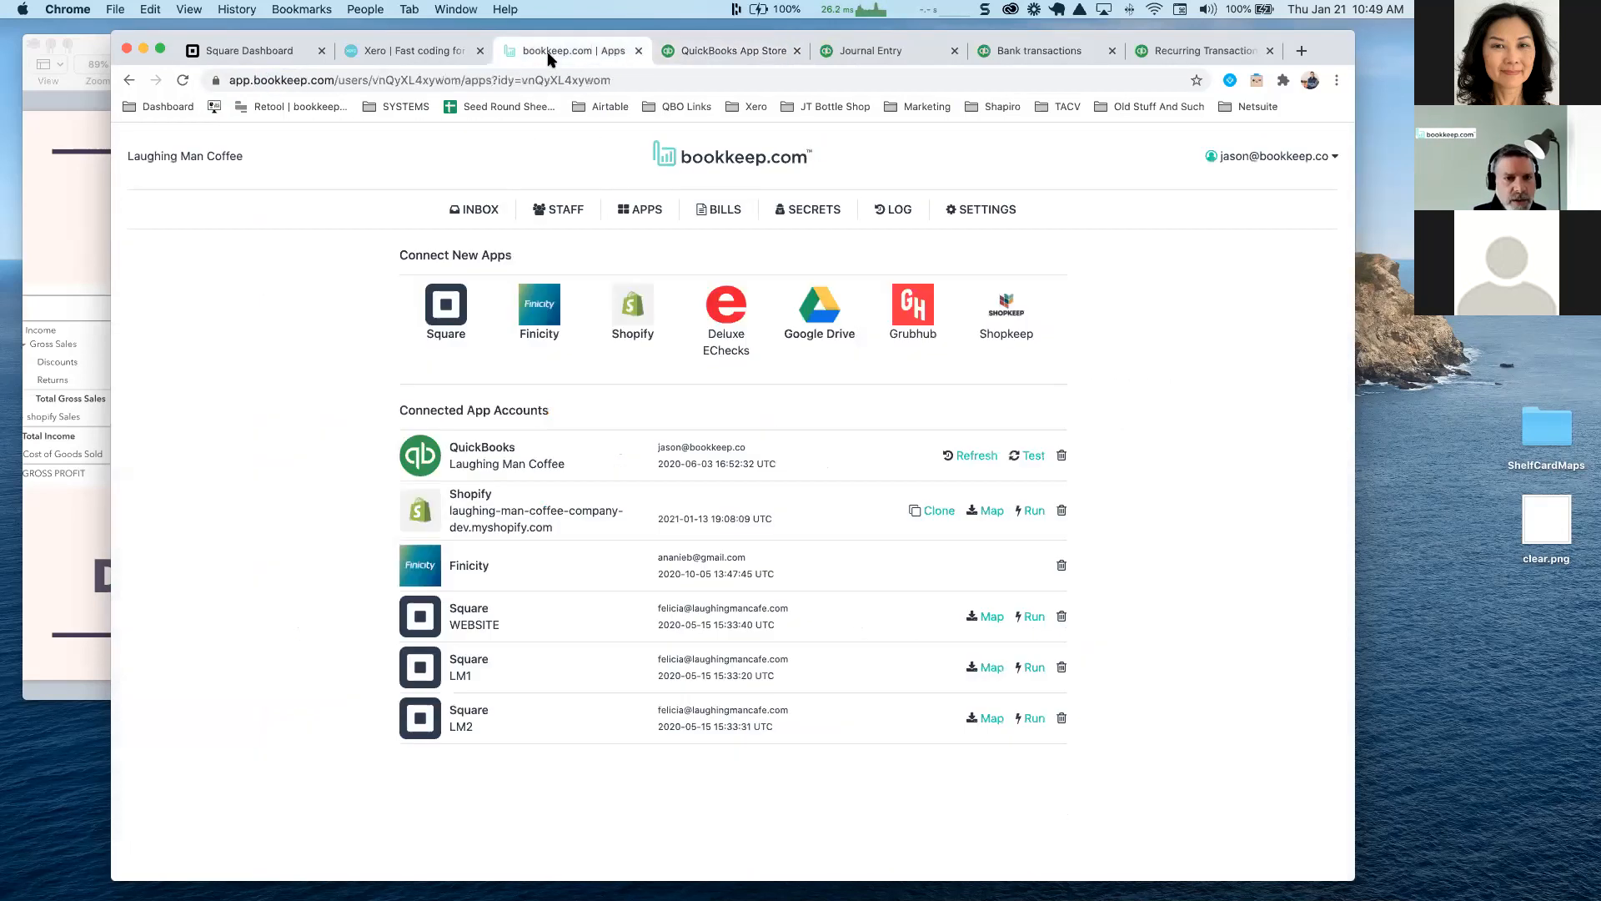
{"action": "left_click", "coordinate": [717, 164]}
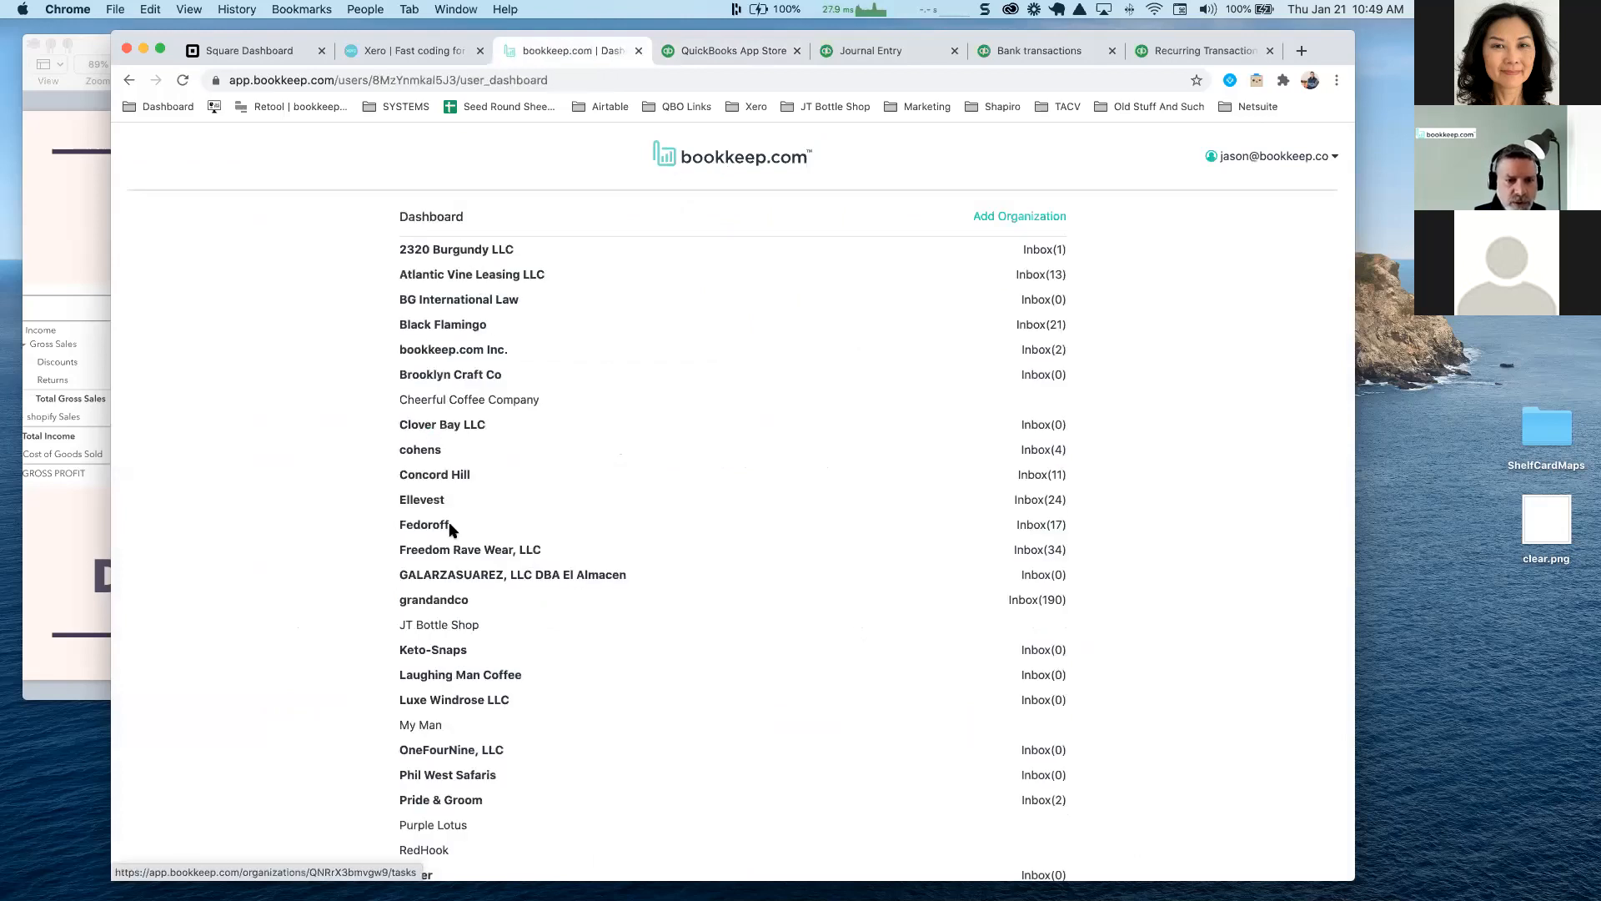
{"action": "scroll", "coordinate": [507, 724], "scroll_direction": "down", "scroll_amount": 5}
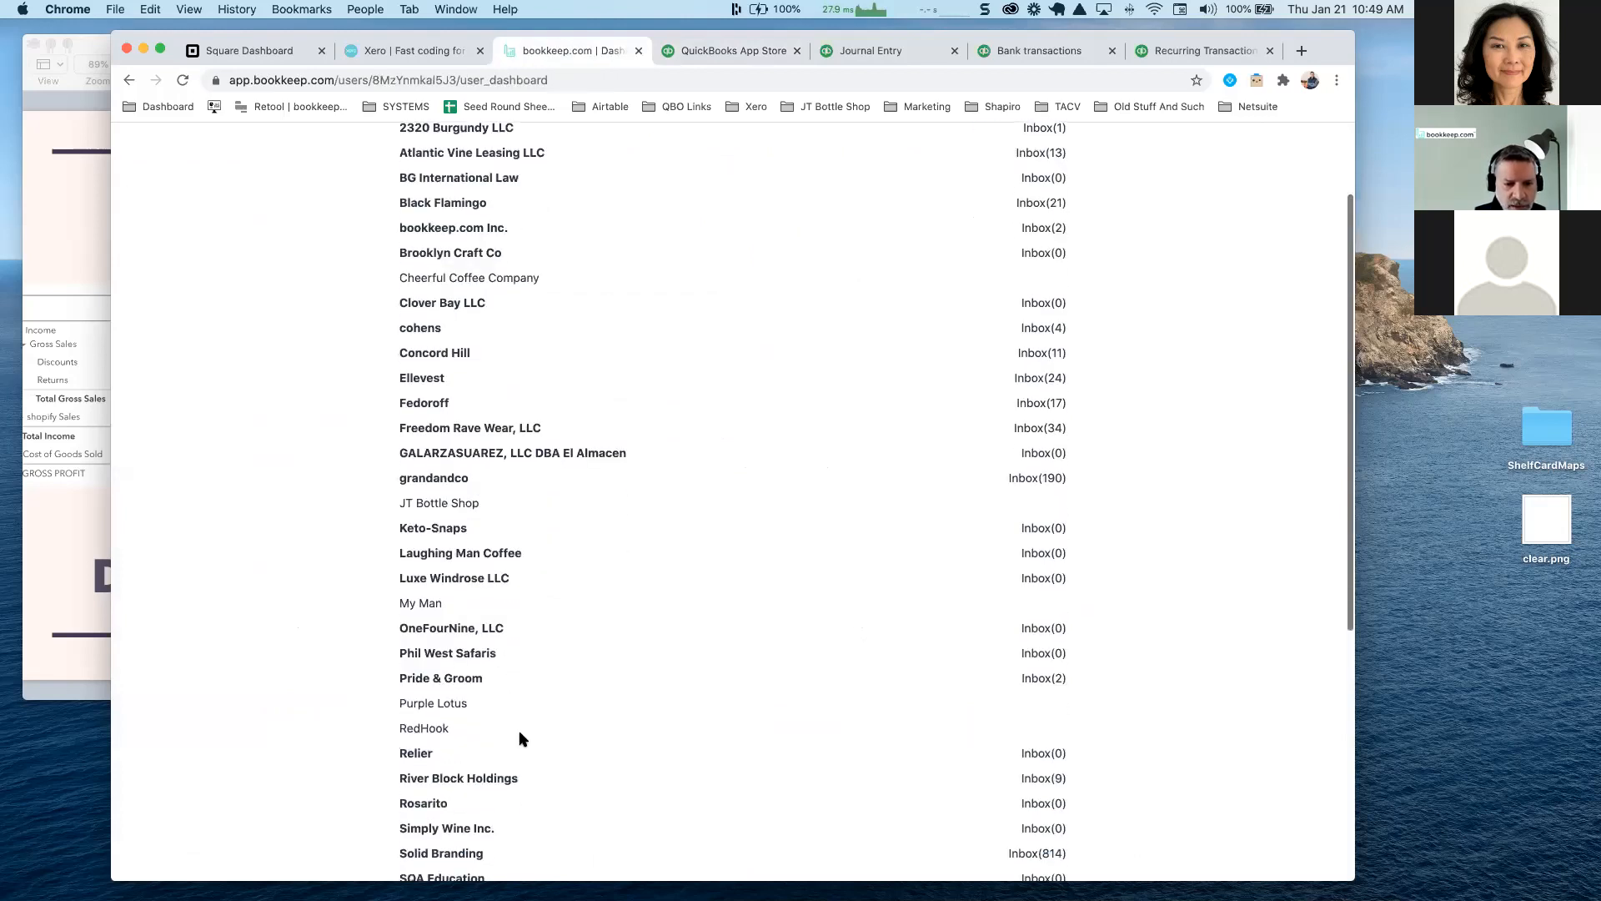
{"action": "left_click", "coordinate": [495, 735]}
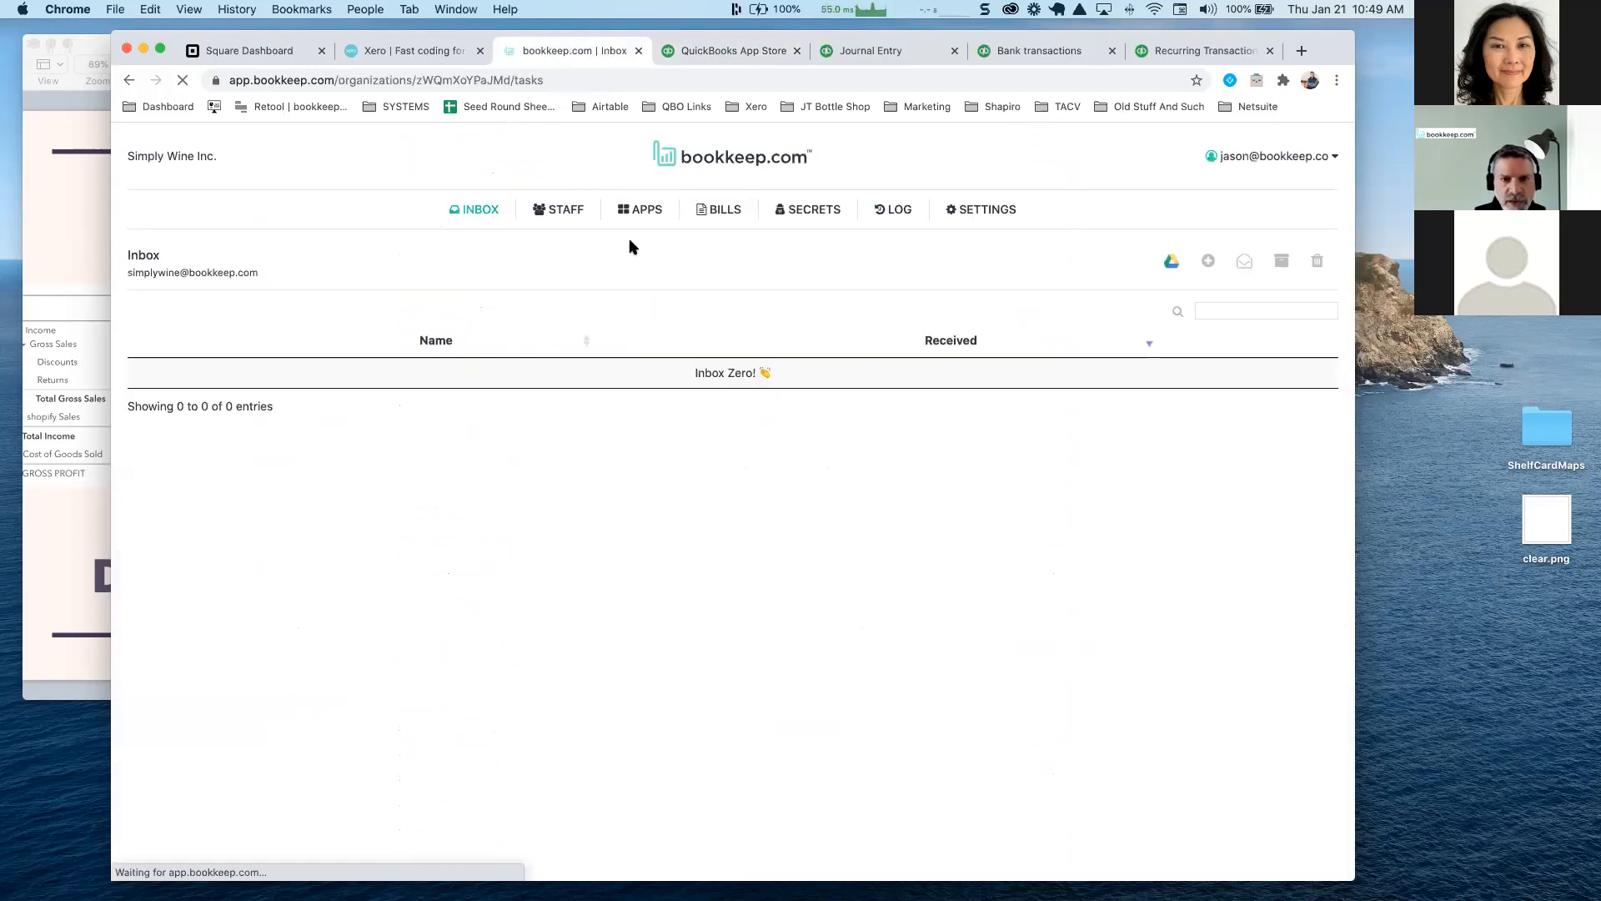
{"action": "left_click", "coordinate": [640, 215]}
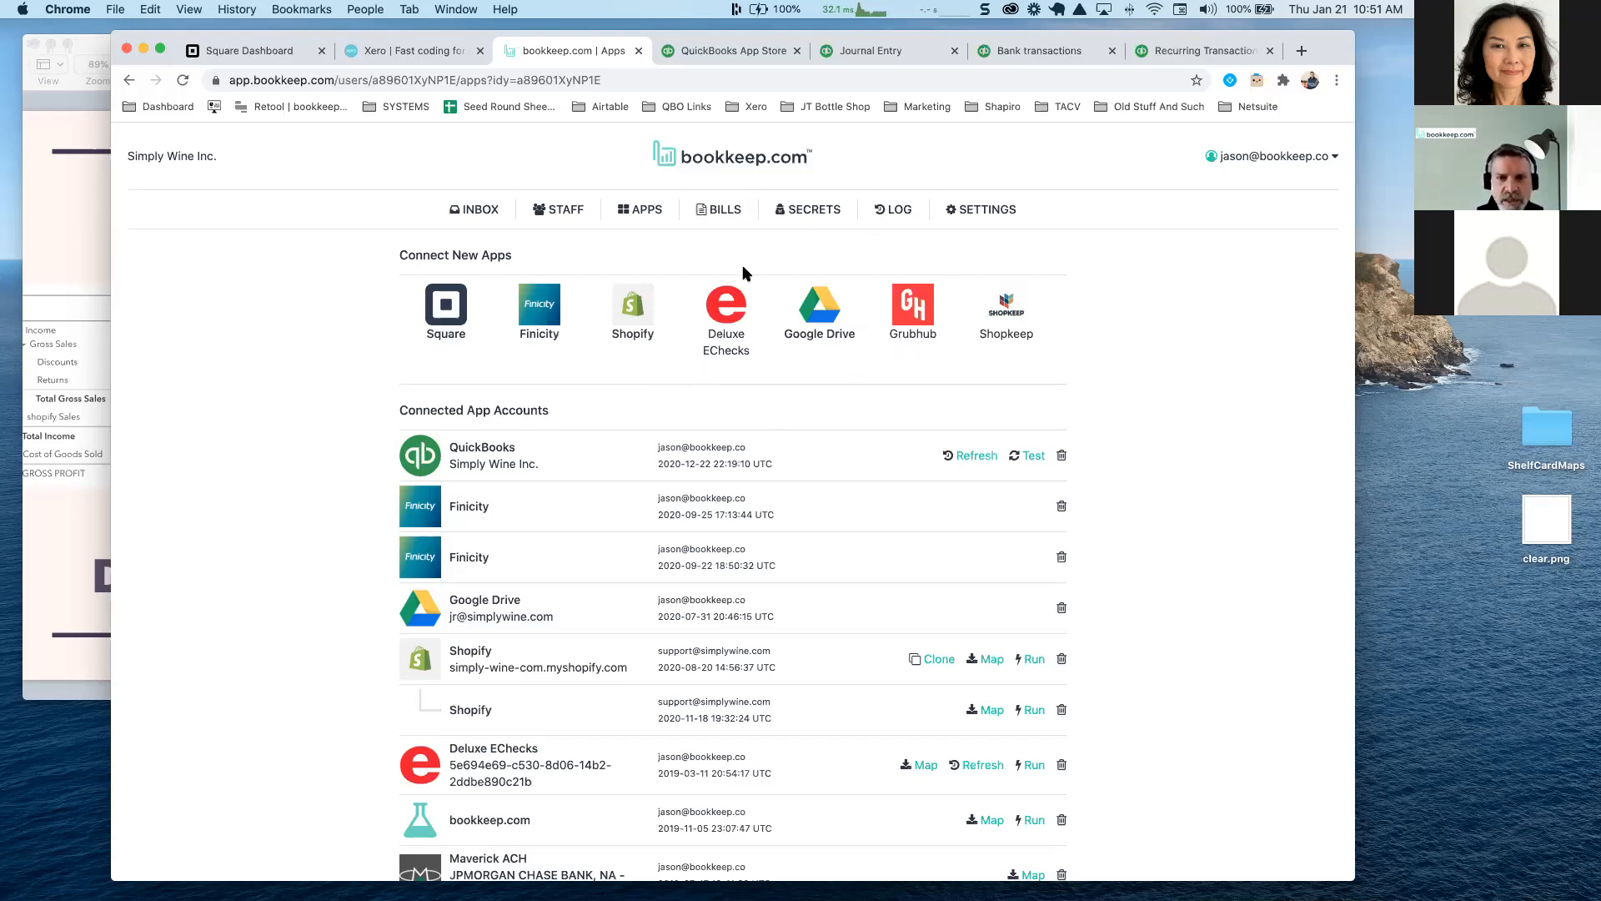
{"action": "scroll", "coordinate": [737, 572], "scroll_direction": "down", "scroll_amount": 3}
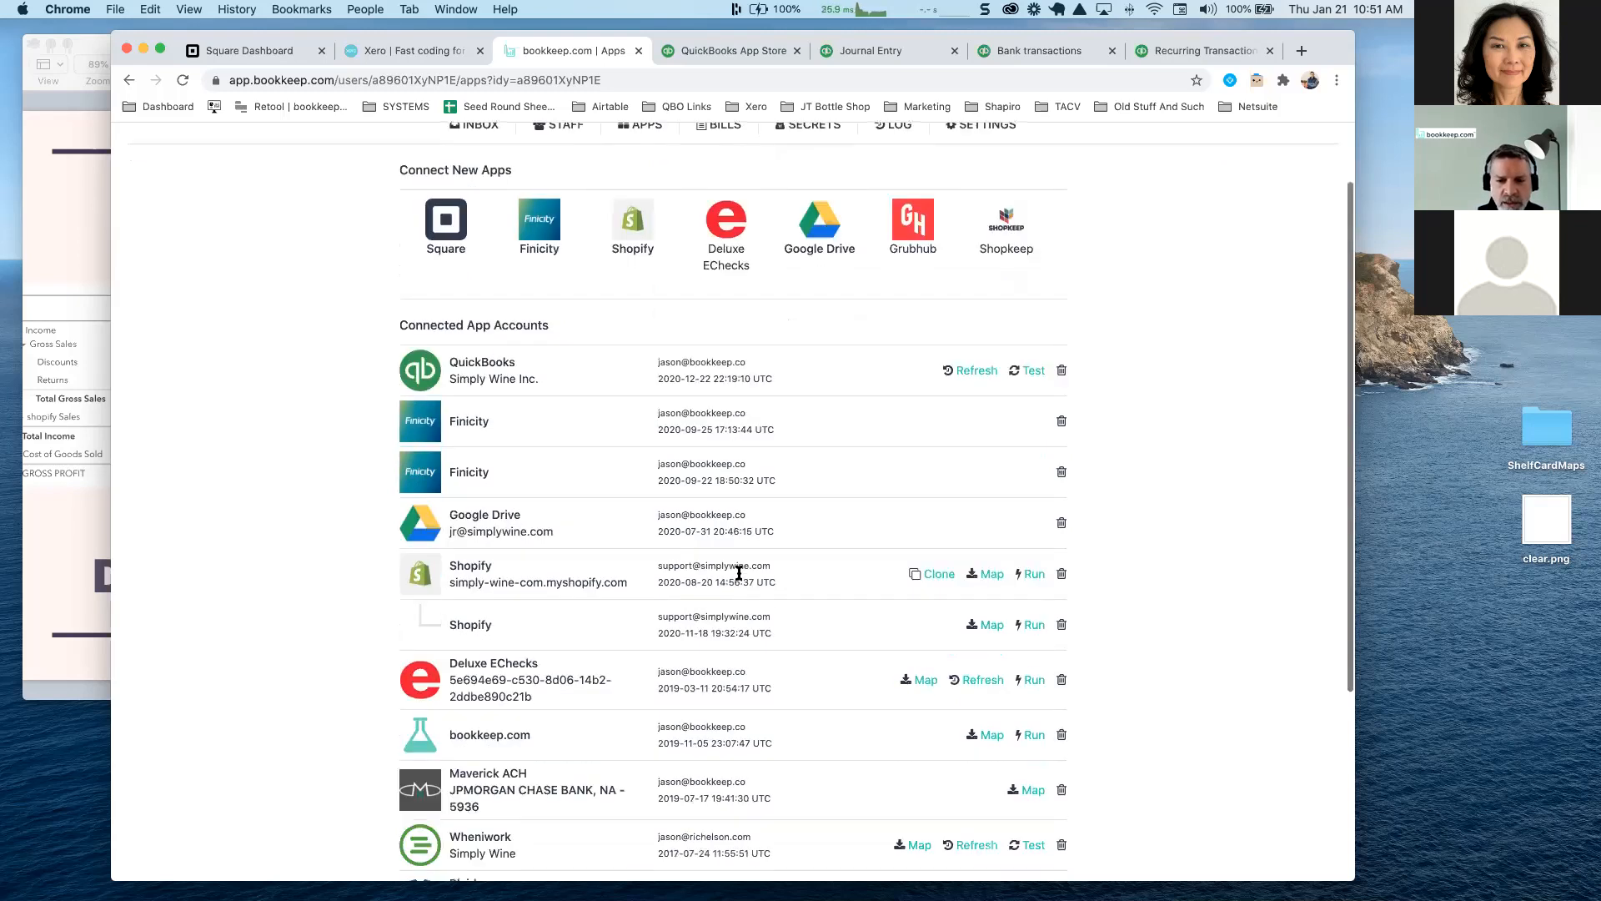
{"action": "scroll", "coordinate": [826, 572], "scroll_direction": "up", "scroll_amount": 4}
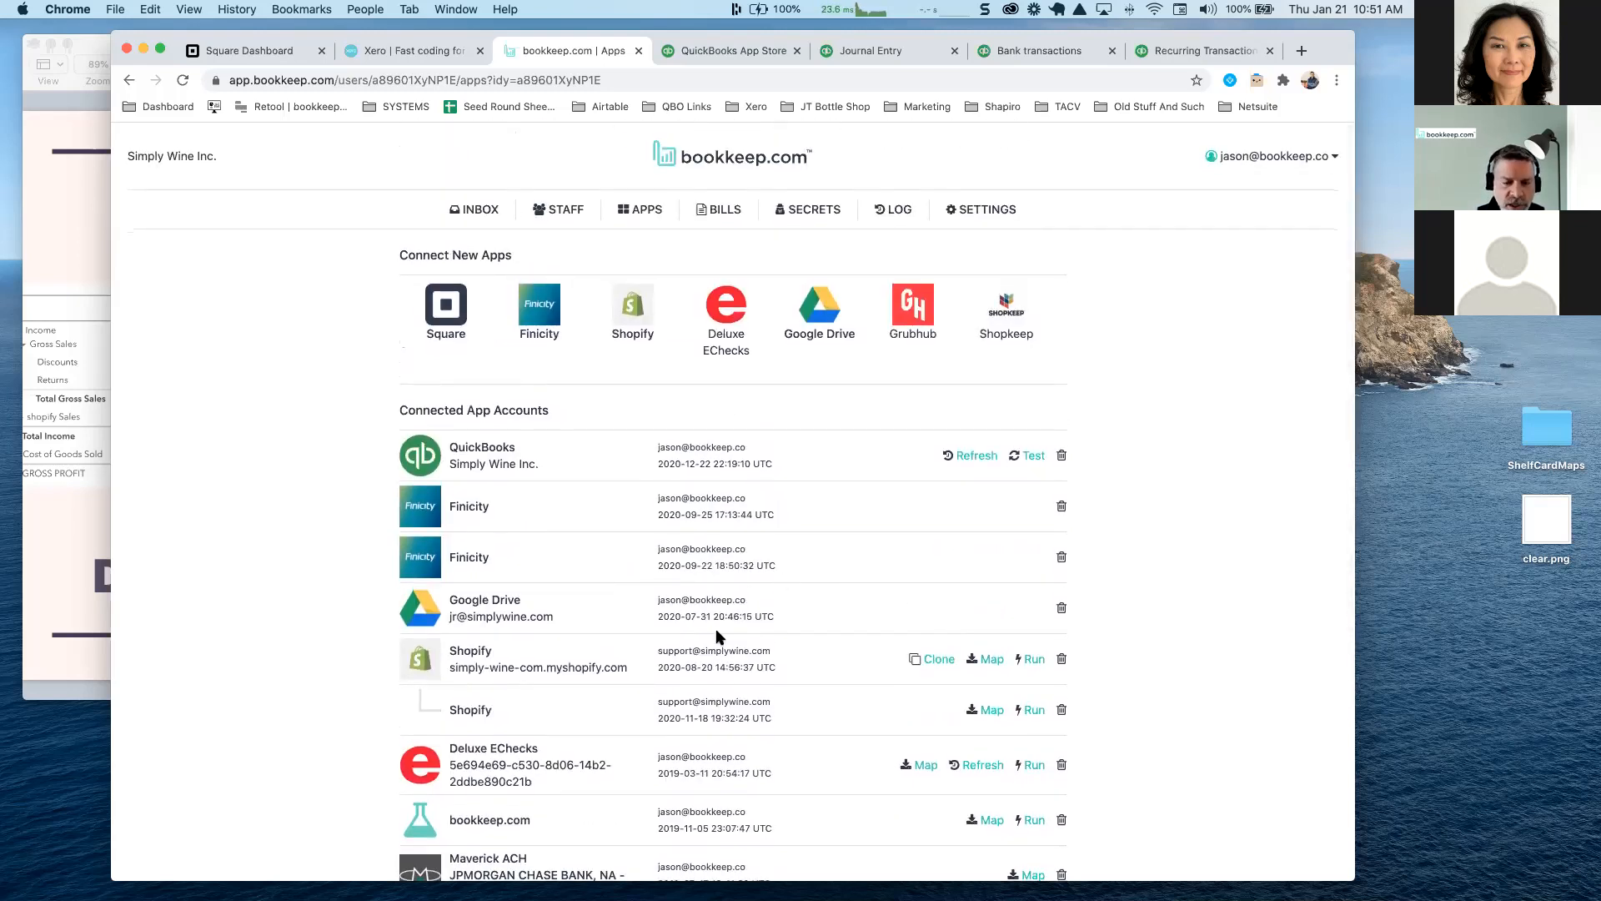
{"action": "scroll", "coordinate": [710, 558], "scroll_direction": "down", "scroll_amount": 1}
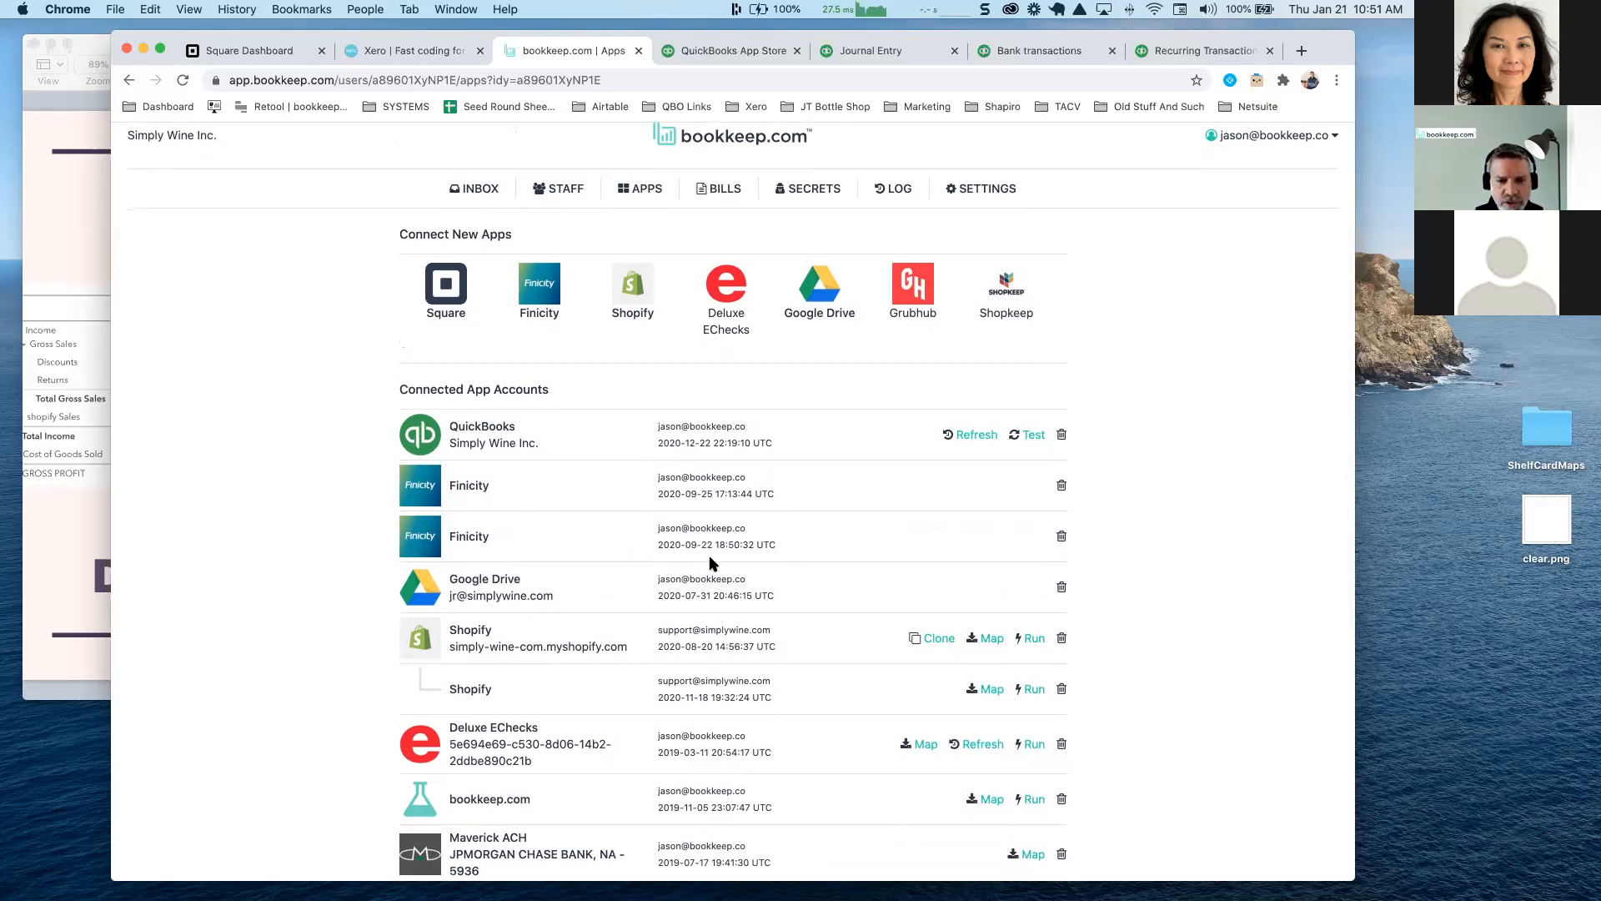
{"action": "scroll", "coordinate": [710, 562], "scroll_direction": "up", "scroll_amount": 1}
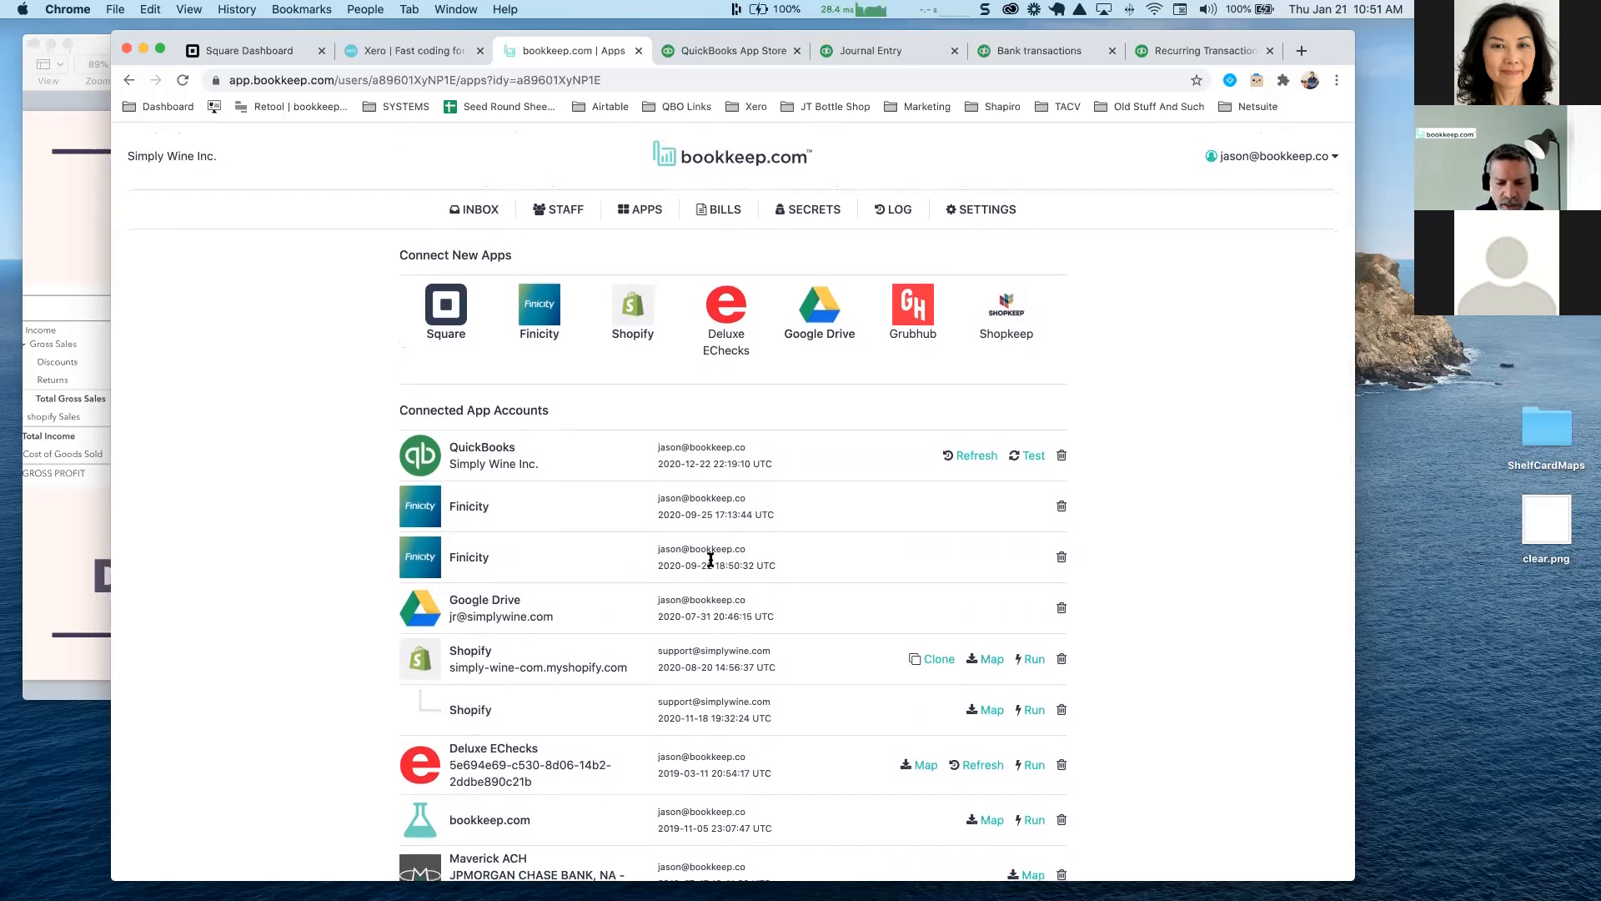